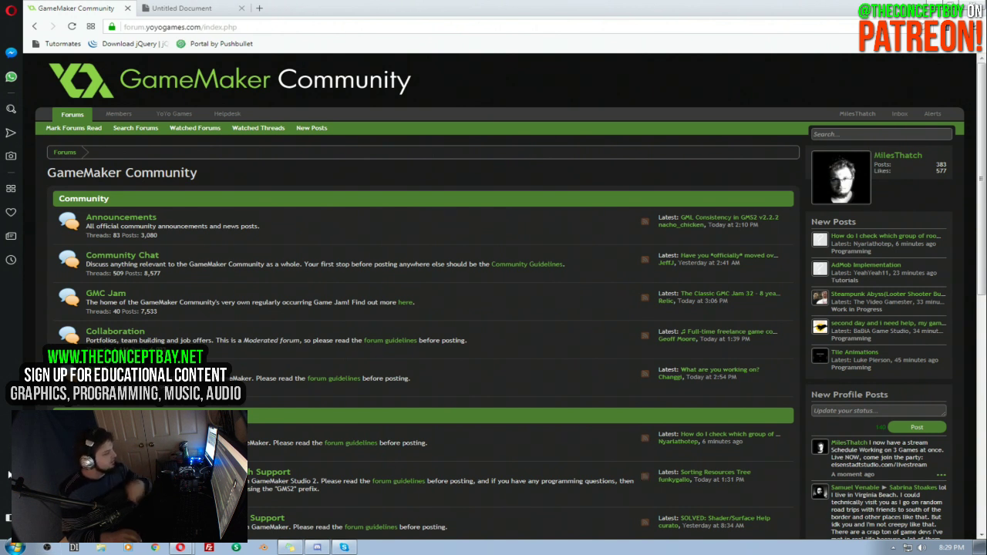
# Bring up the livestream schedule page in the browser, and clear the browser and Skype windows from the desktop
pyautogui.press('super')
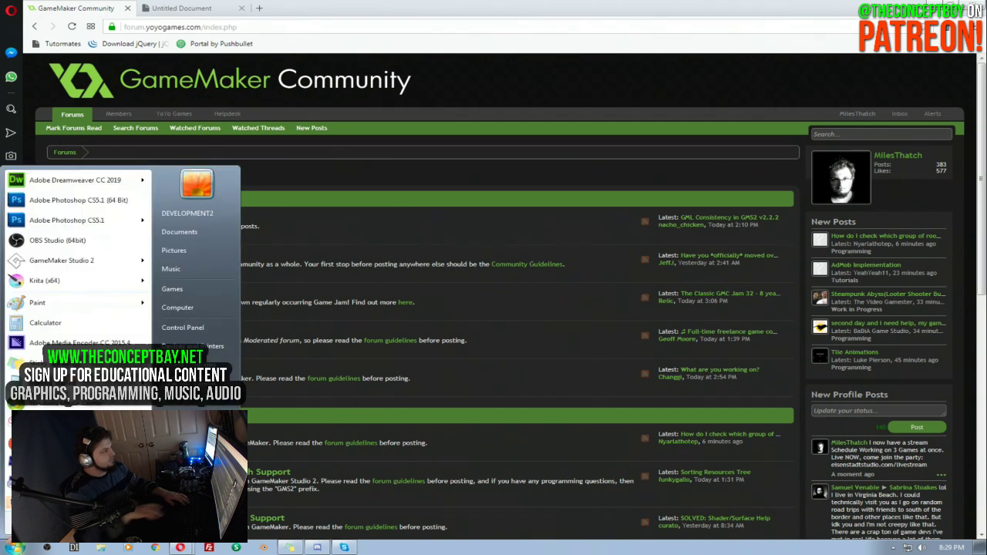
pyautogui.press('Return')
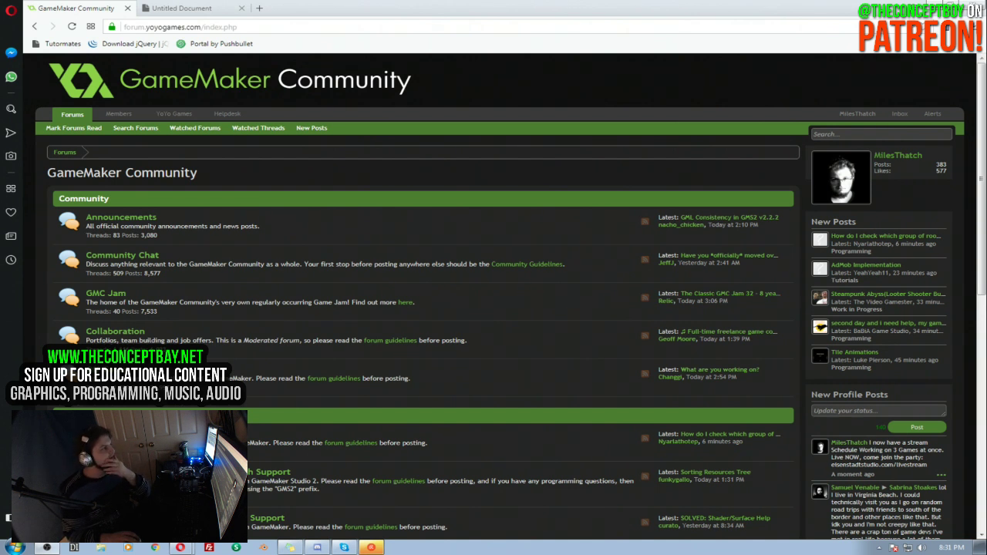
pyautogui.click(209, 8)
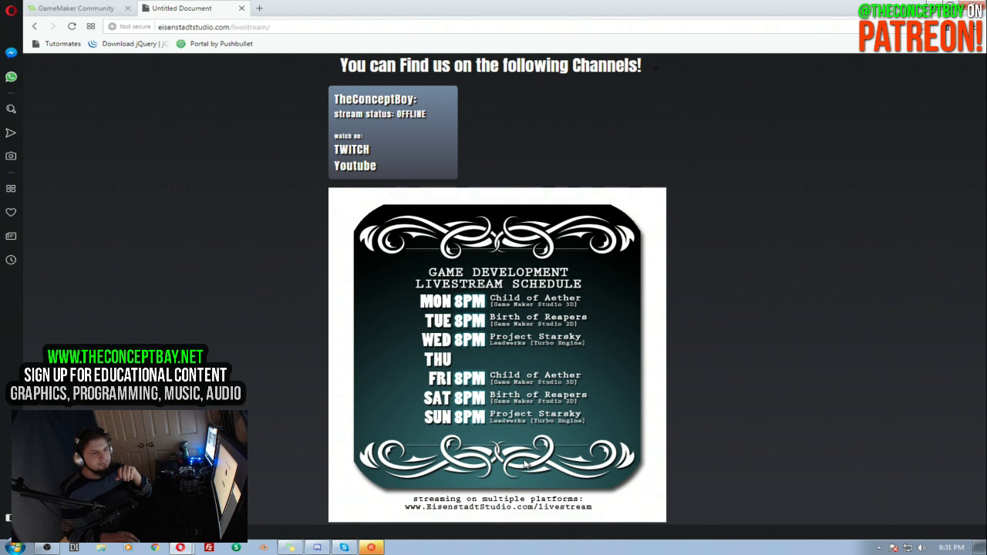
pyautogui.moveTo(339, 10); pyautogui.dragTo(986, 162)
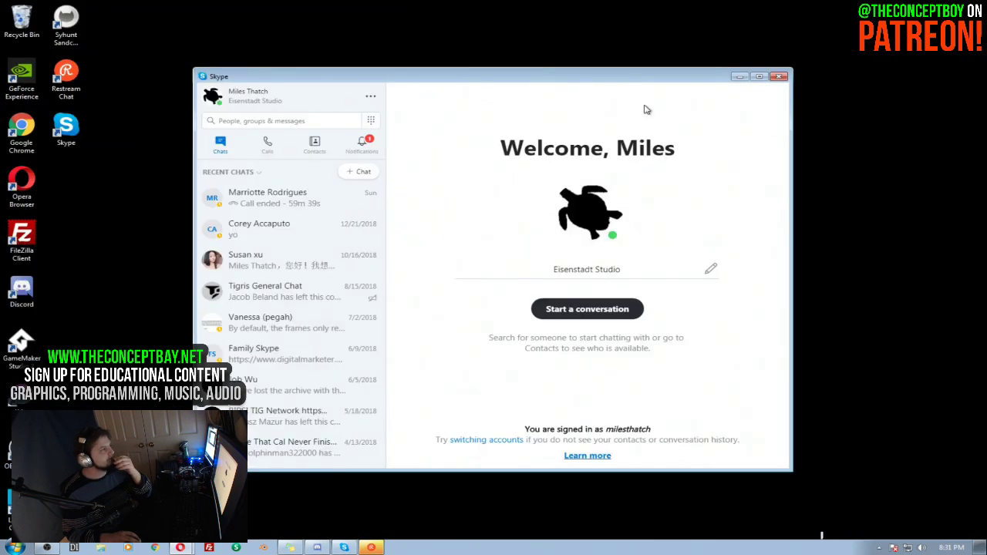
pyautogui.click(778, 77)
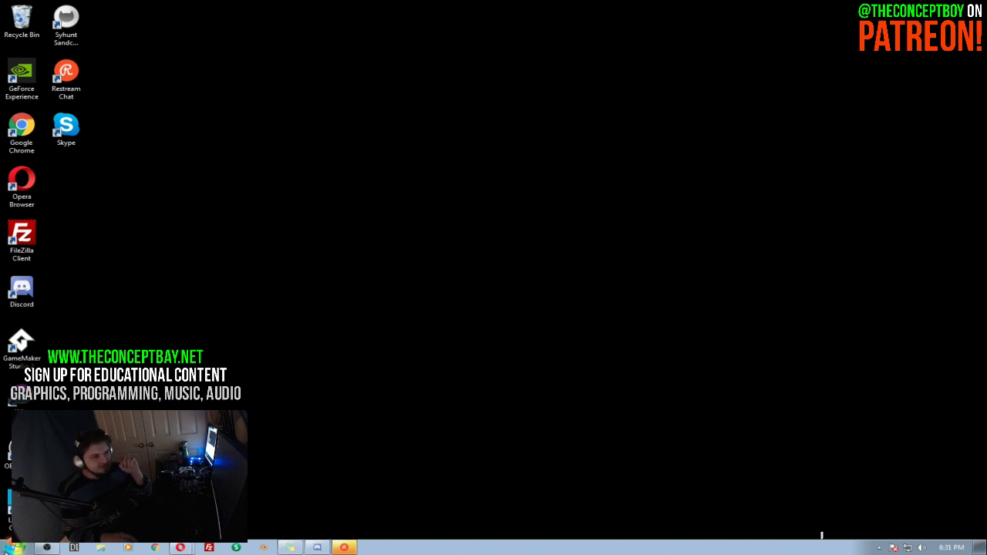
# Review the game development livestream schedule in the browser and move its window off this screen
pyautogui.click(180, 548)
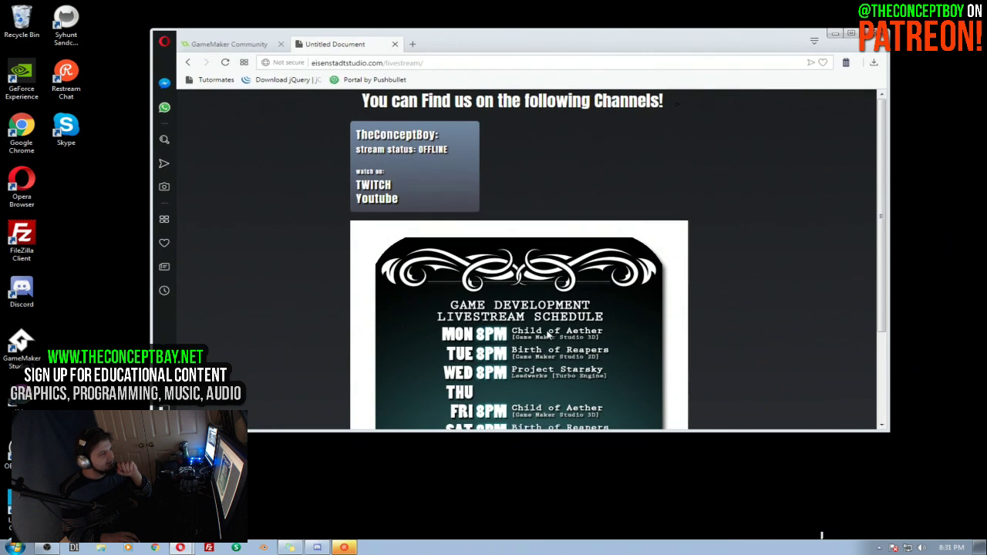
pyautogui.scroll(-2, 547, 333)
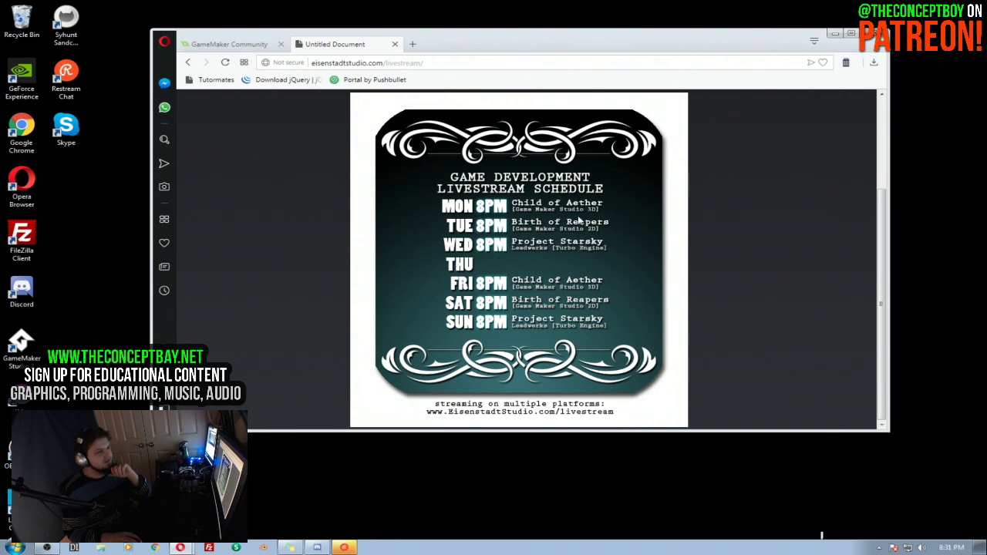
pyautogui.moveTo(450, 42); pyautogui.dragTo(986, 93)
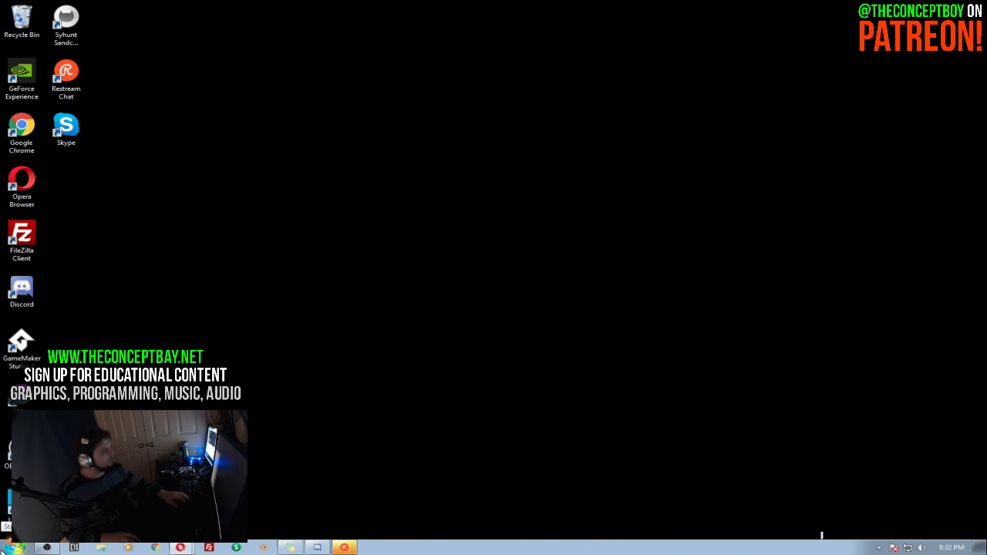
# Launch Krita with the 1680x1050 Wintab screen resolution and create a custom 3508 x 2480 px document at 300 ppi
pyautogui.click(15, 548)
pyautogui.click(70, 284)
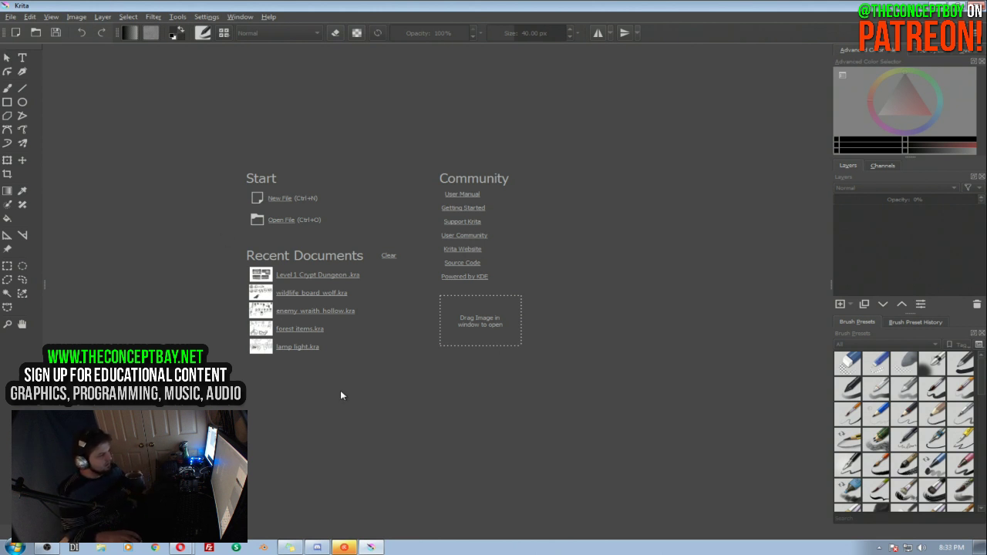
pyautogui.click(282, 197)
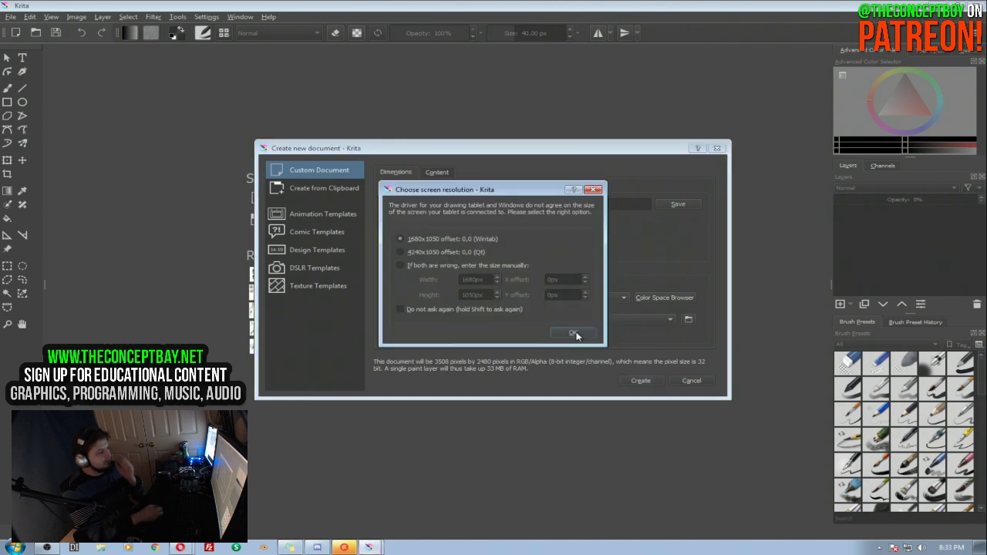
pyautogui.click(576, 333)
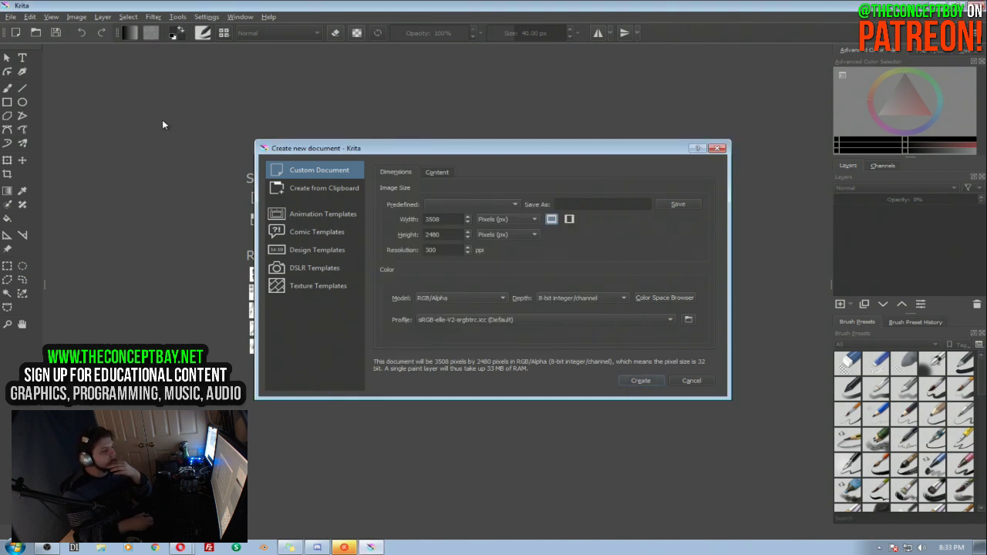
pyautogui.click(640, 380)
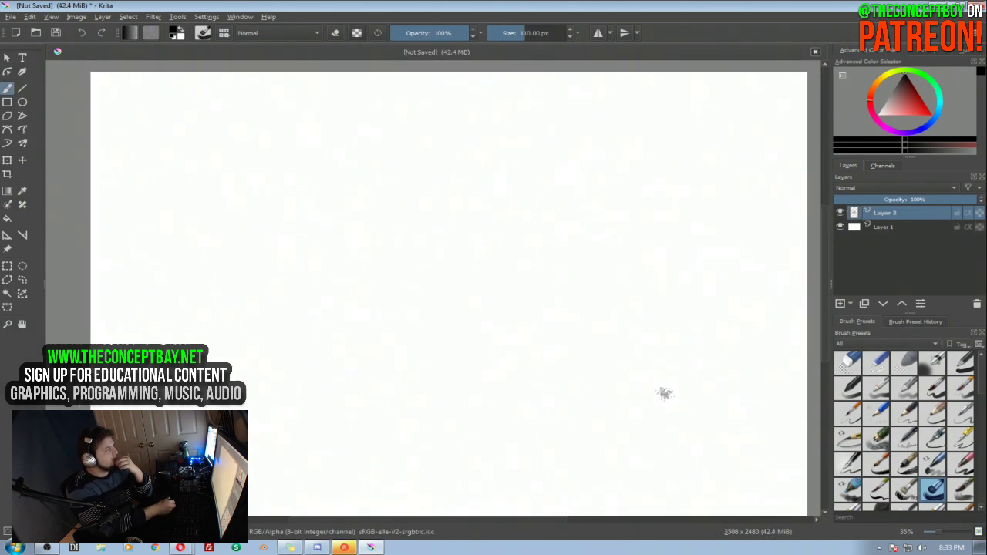
# Open Level 1 Crypt Dungeon .kra from Eisnestad Studio > 2018 > Birth of Reapers > Concept Art
pyautogui.click(11, 17)
pyautogui.click(43, 39)
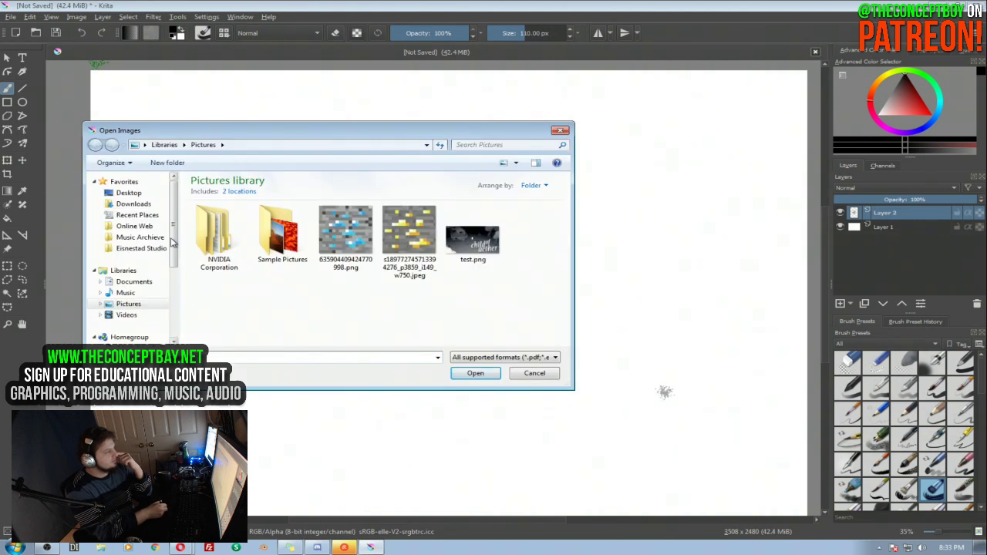
pyautogui.click(146, 248)
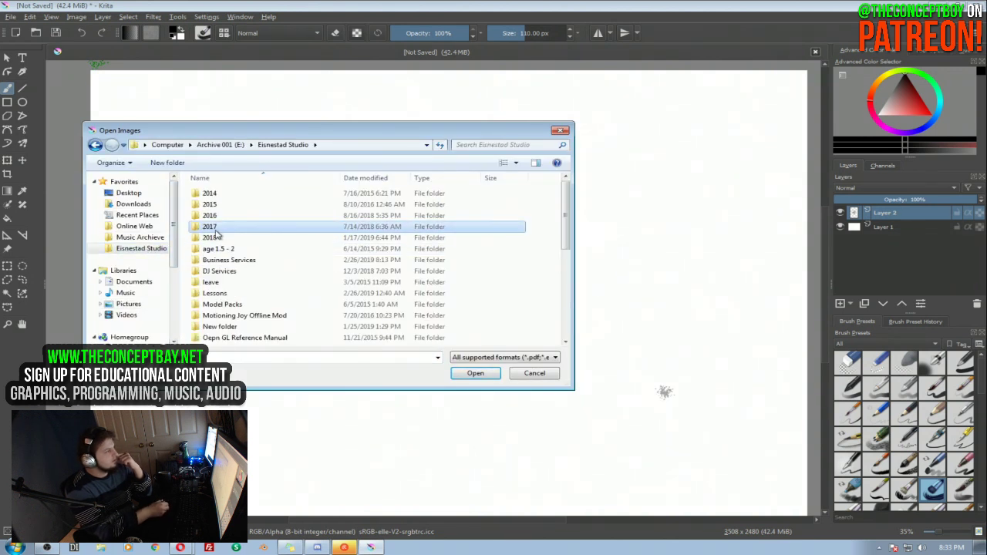
pyautogui.doubleClick(215, 230)
pyautogui.press('BackSpace')
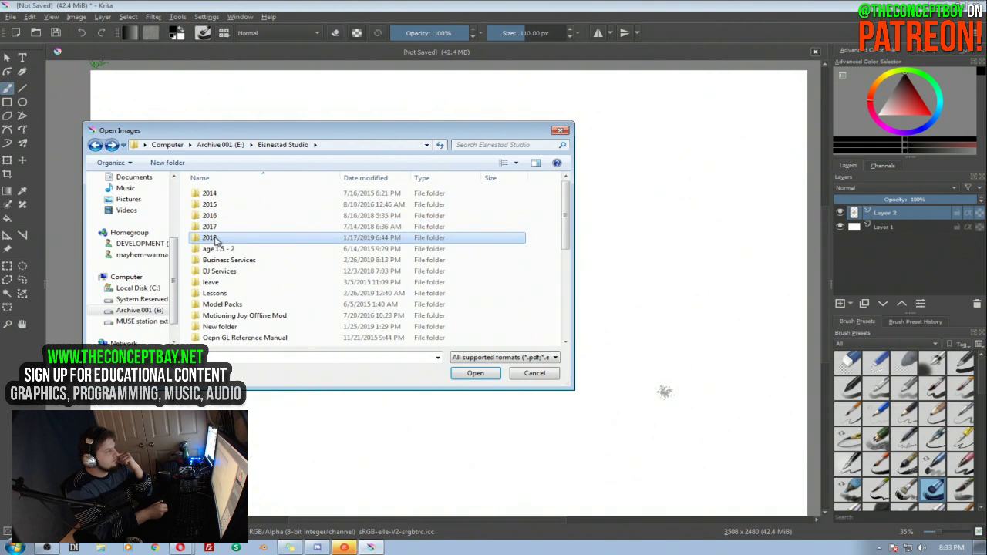
pyautogui.doubleClick(214, 239)
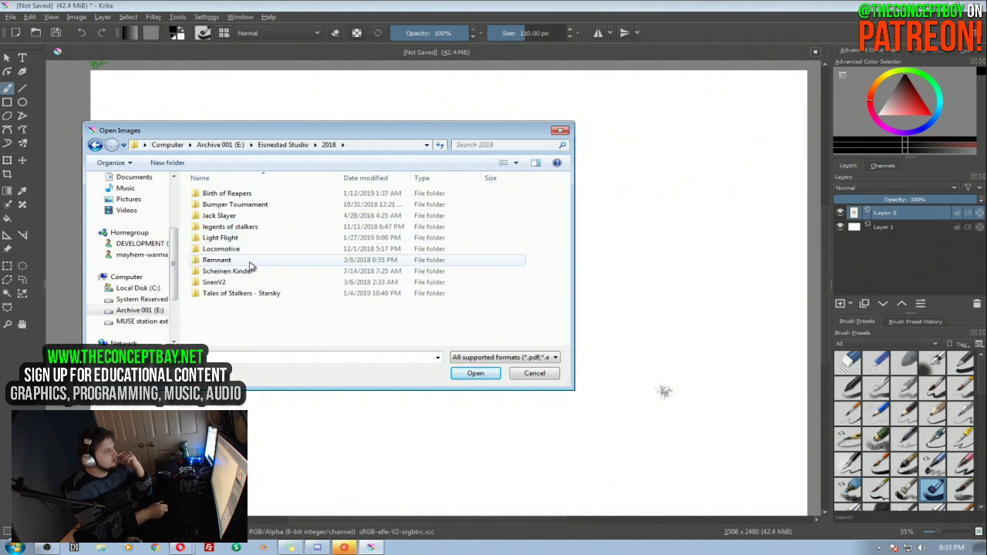
pyautogui.doubleClick(230, 194)
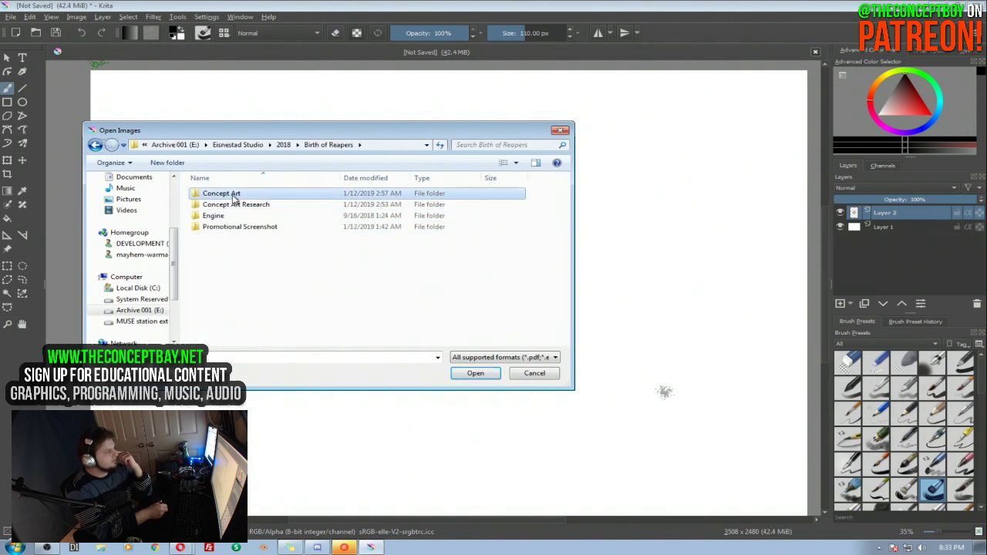
pyautogui.doubleClick(234, 197)
pyautogui.click(229, 202)
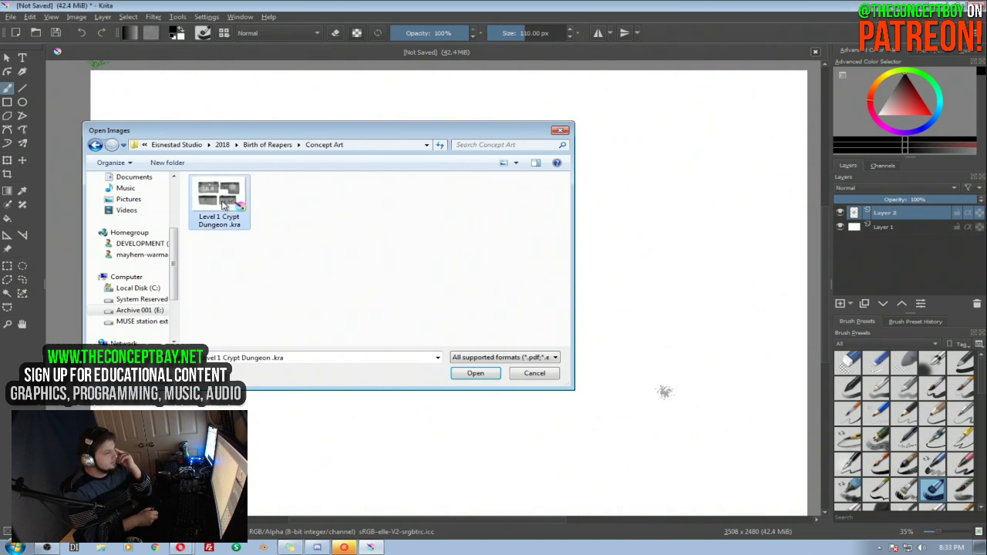
pyautogui.doubleClick(224, 204)
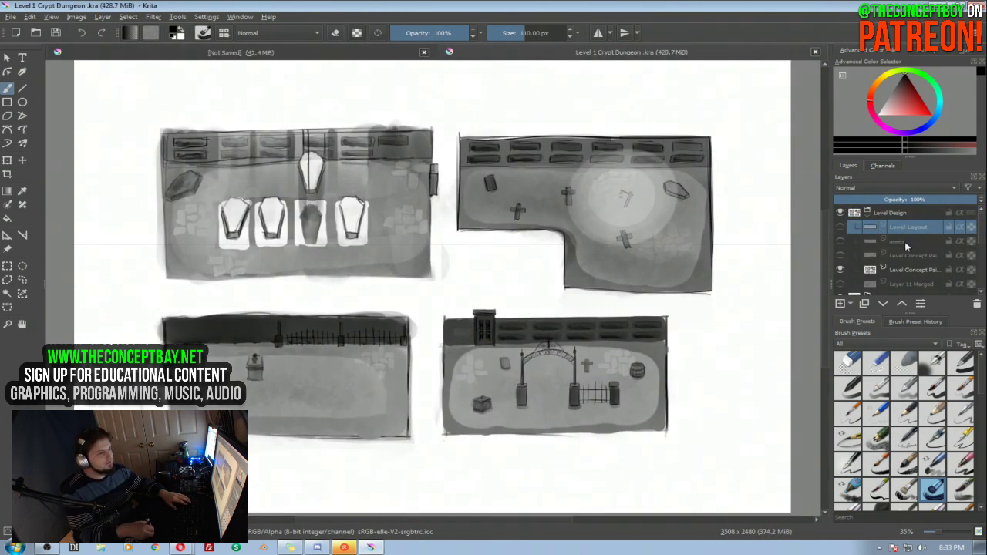
# Preview the Level Design group, its Level Layout layer and its assets layer by switching their visibility on and off
pyautogui.scroll(-1, 984, 249)
pyautogui.scroll(2, 984, 249)
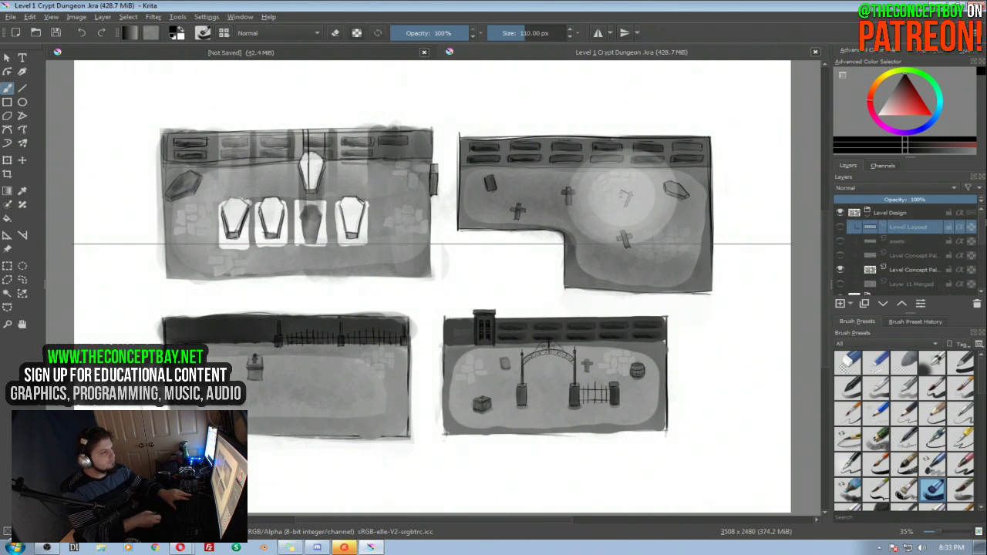
pyautogui.scroll(-2, 540, 265)
pyautogui.moveTo(540, 265); pyautogui.dragTo(534, 249)
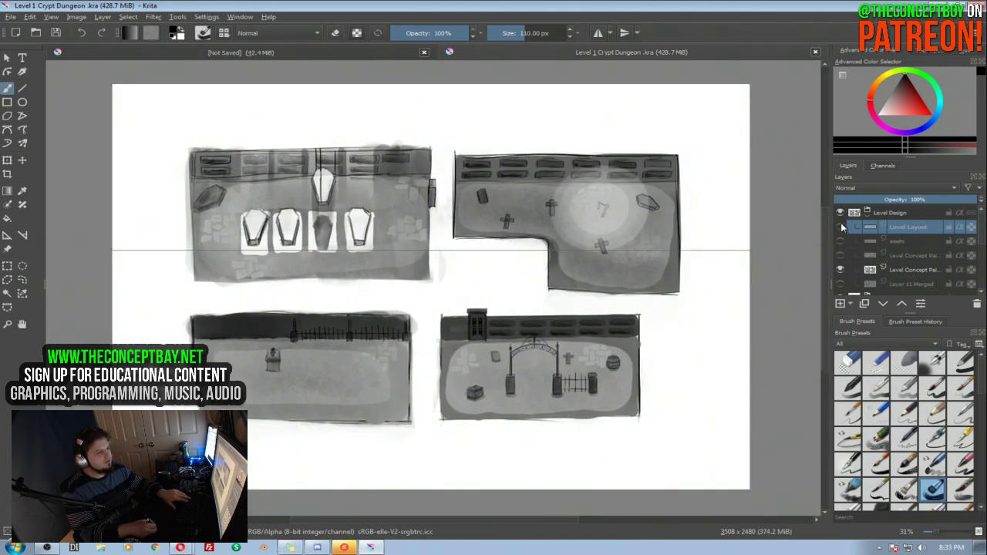
pyautogui.click(840, 227)
pyautogui.click(840, 227)
pyautogui.click(839, 212)
pyautogui.click(839, 226)
pyautogui.click(840, 227)
pyautogui.click(840, 212)
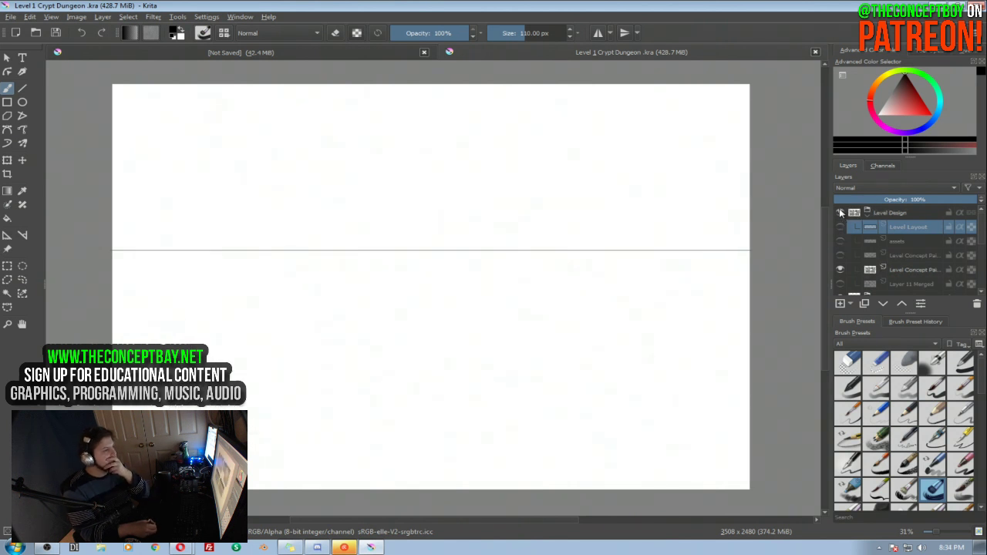
pyautogui.click(840, 212)
pyautogui.click(839, 226)
pyautogui.click(840, 227)
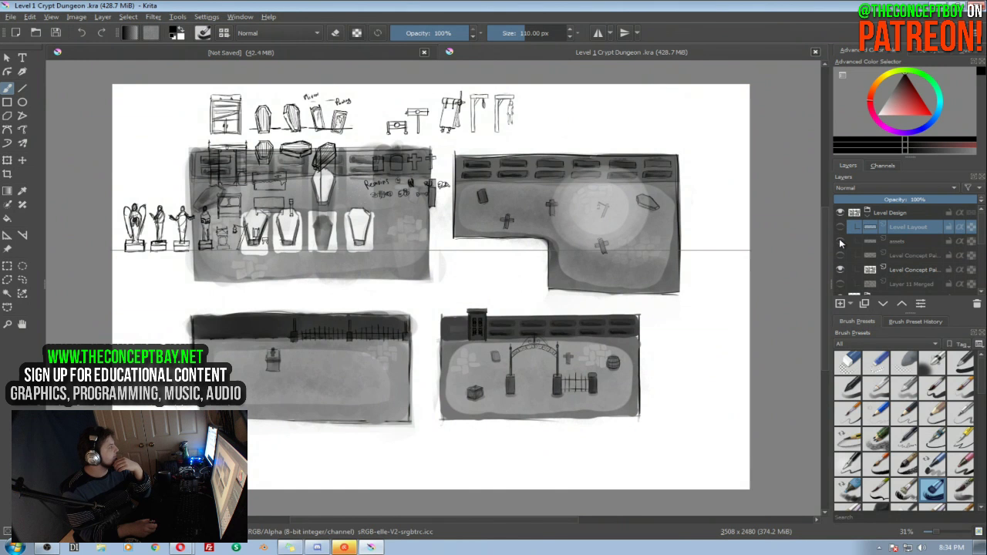
pyautogui.click(840, 241)
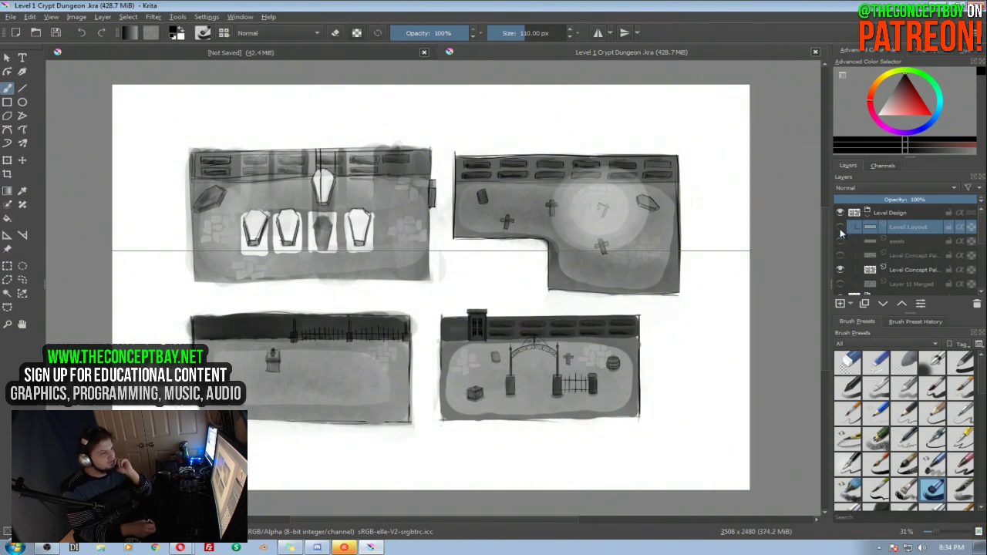
# Preview the Level Layout and upper Level Concept layers, and look through the layer list including the Enemy Designs group
pyautogui.click(840, 228)
pyautogui.click(840, 229)
pyautogui.click(840, 255)
pyautogui.click(840, 256)
pyautogui.click(840, 229)
pyautogui.click(841, 228)
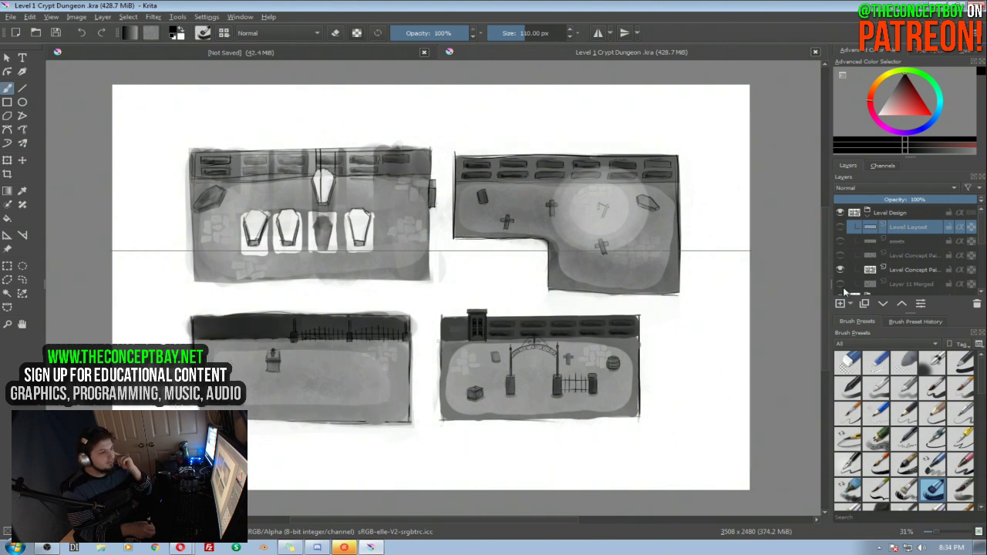
pyautogui.moveTo(977, 226); pyautogui.dragTo(977, 255)
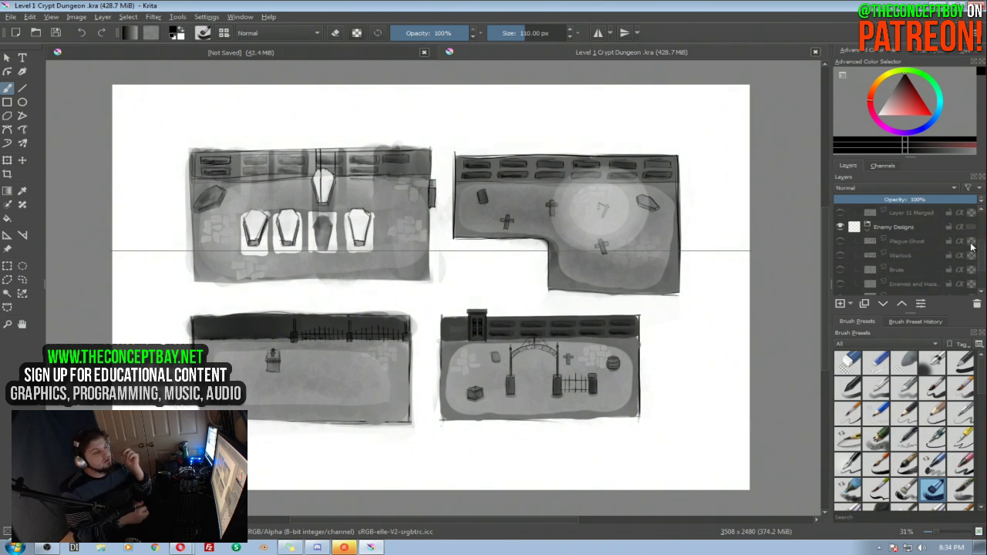
pyautogui.moveTo(971, 246)
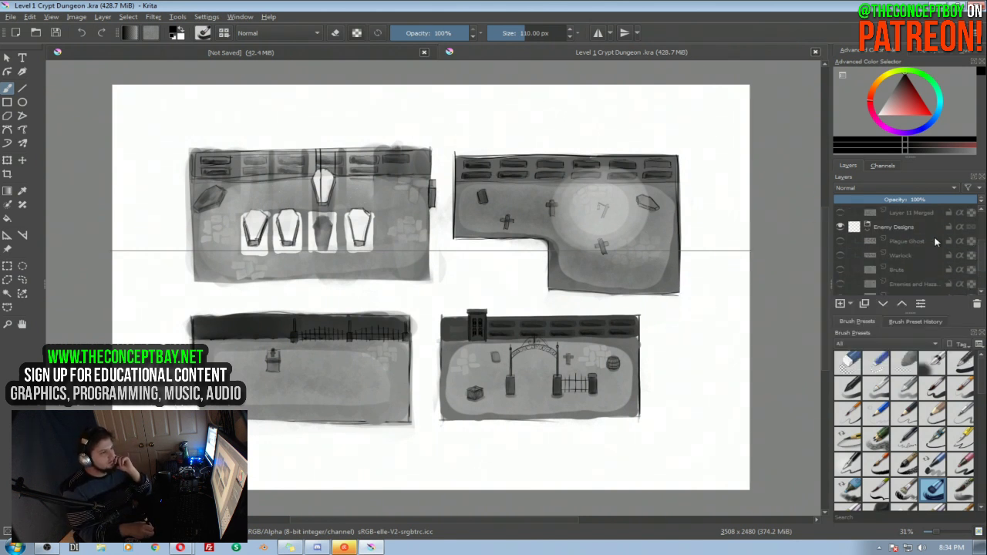
pyautogui.moveTo(983, 253); pyautogui.dragTo(984, 224)
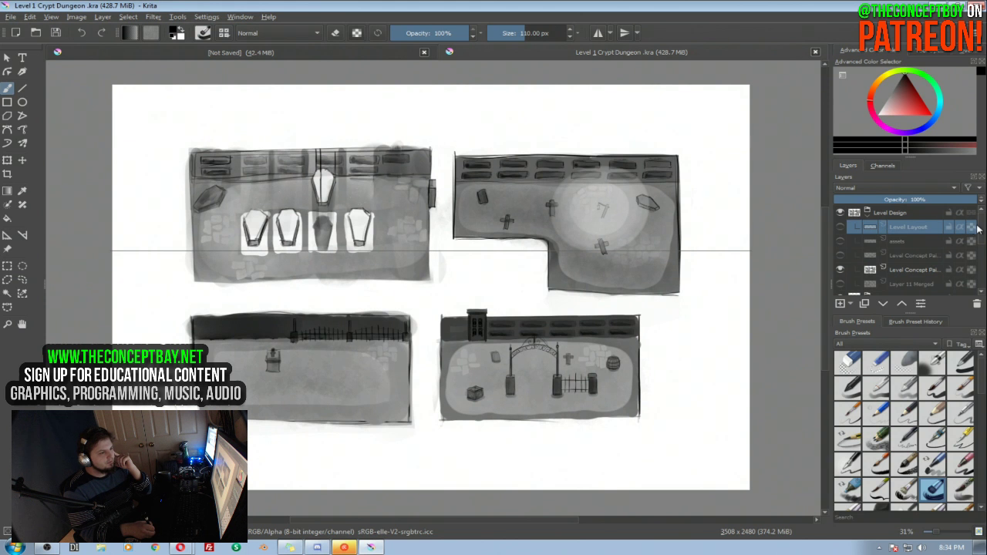
pyautogui.scroll(-1, 982, 229)
pyautogui.scroll(1, 982, 229)
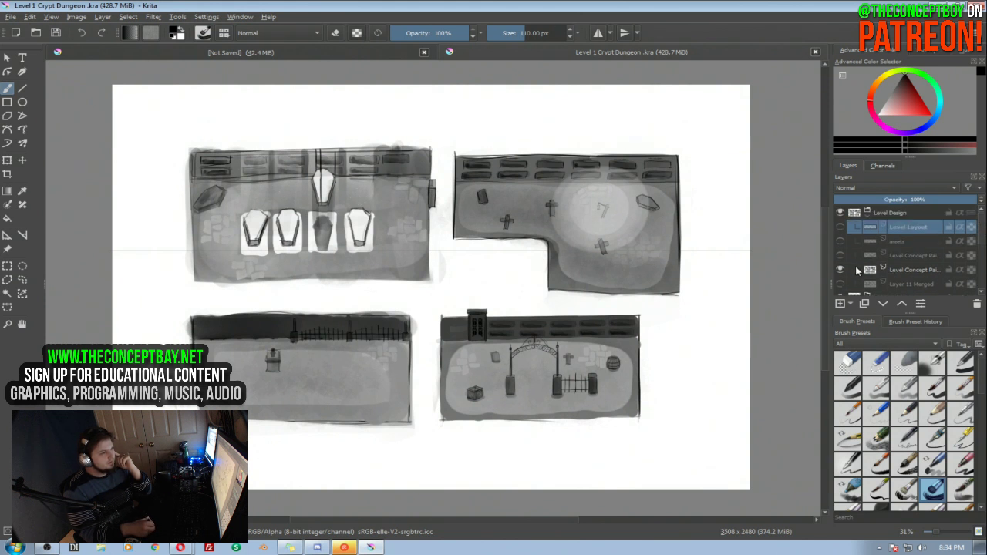
# Preview the Level Design layers one by one, from Layer 11 Merged to Level Layout, and leave all of them hidden
pyautogui.click(840, 270)
pyautogui.click(840, 283)
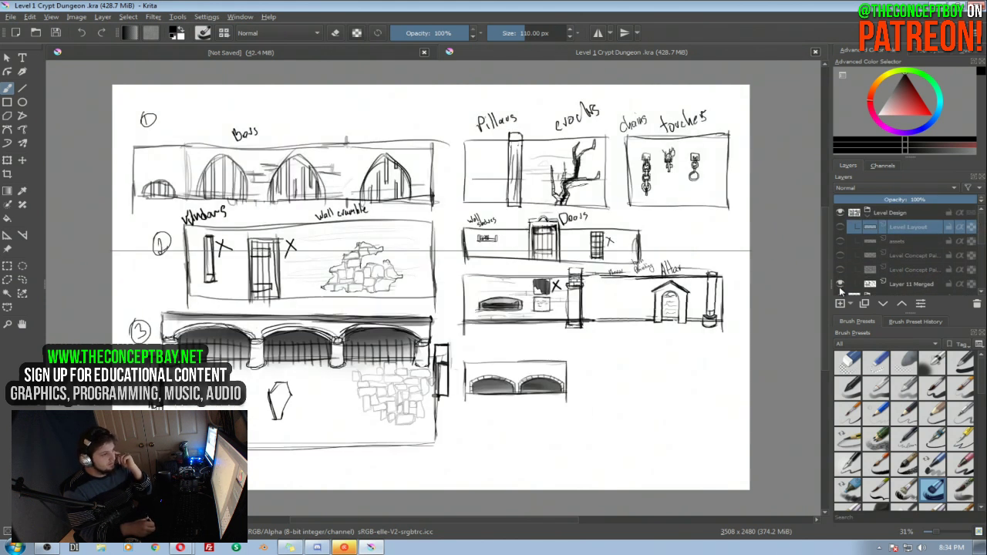
pyautogui.click(839, 285)
pyautogui.click(840, 270)
pyautogui.click(841, 270)
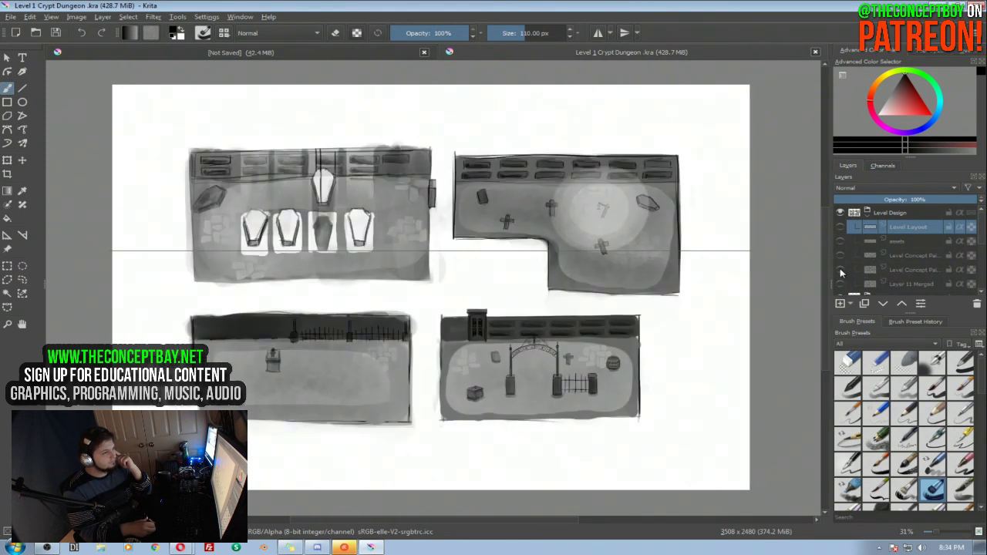
pyautogui.click(841, 255)
pyautogui.click(840, 255)
pyautogui.click(840, 241)
pyautogui.click(841, 241)
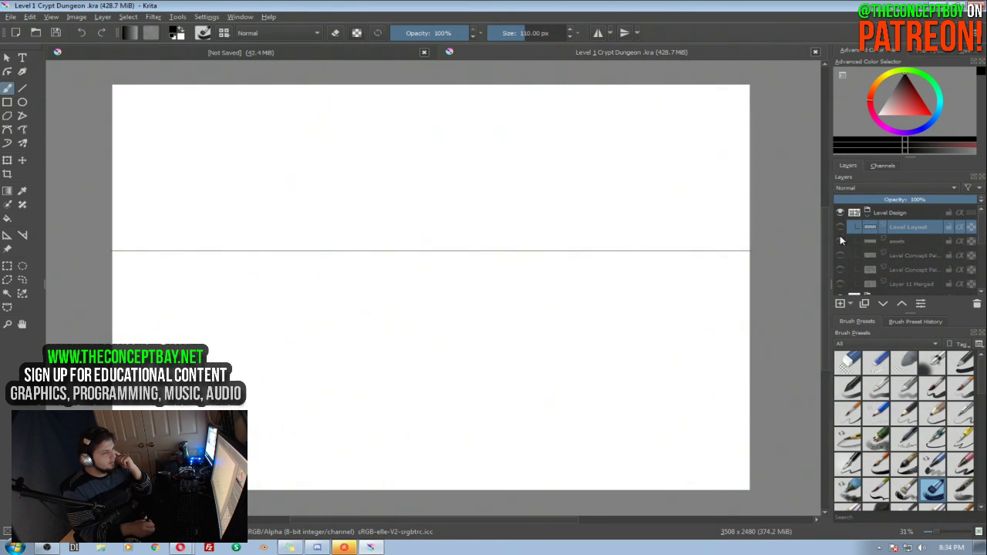
pyautogui.click(840, 226)
pyautogui.click(840, 227)
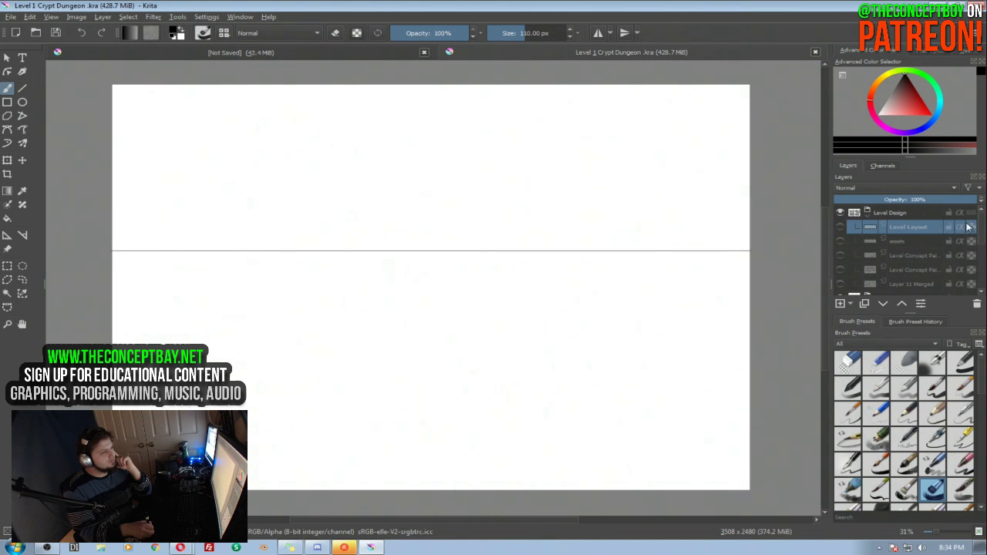
# Show the Plague Ghost layer in the Enemy Designs group
pyautogui.scroll(-3, 968, 226)
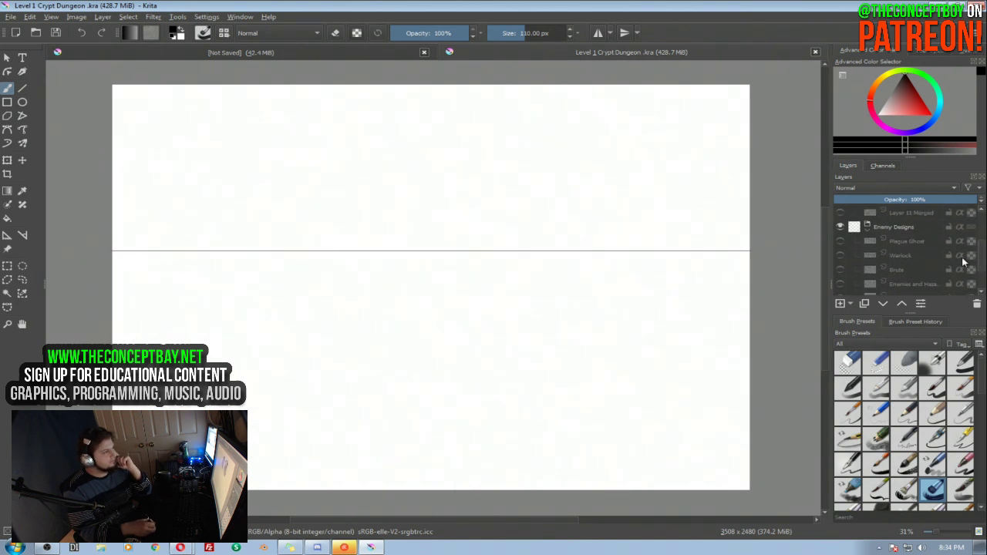
pyautogui.click(840, 240)
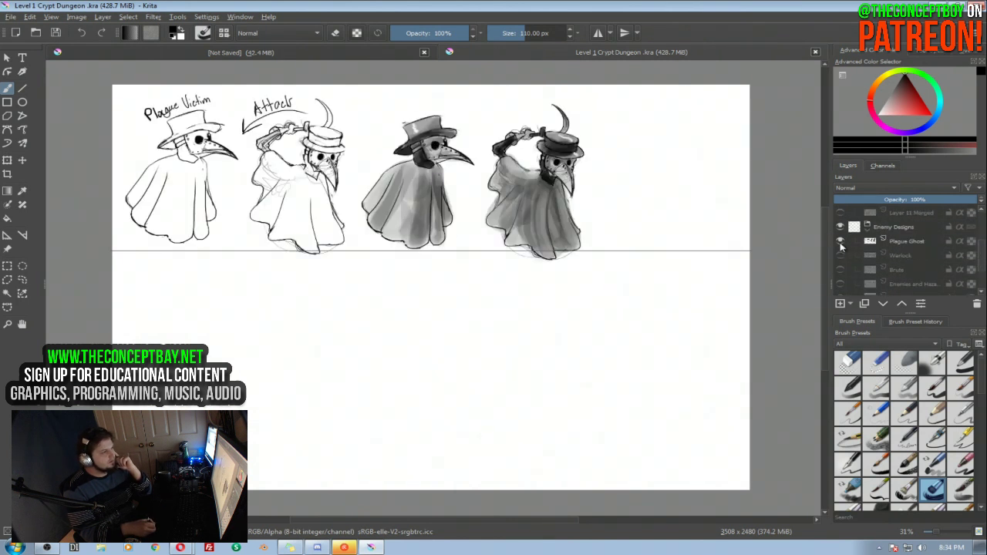
# Preview the Warlock and Plague Ghost layers, leave both hidden, and collapse the Enemy Designs group
pyautogui.click(840, 241)
pyautogui.click(841, 254)
pyautogui.click(840, 255)
pyautogui.click(841, 241)
pyautogui.click(841, 241)
pyautogui.click(868, 226)
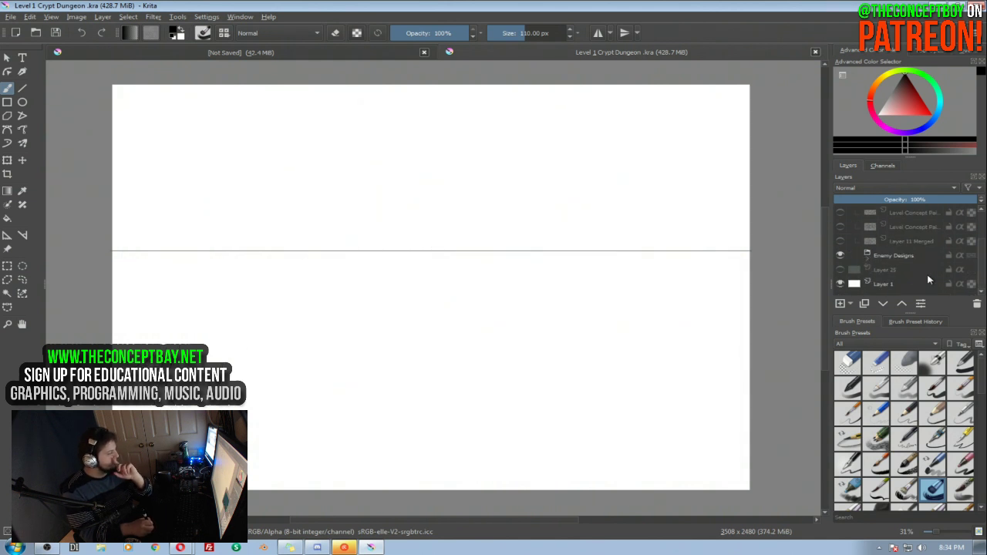
pyautogui.moveTo(928, 280)
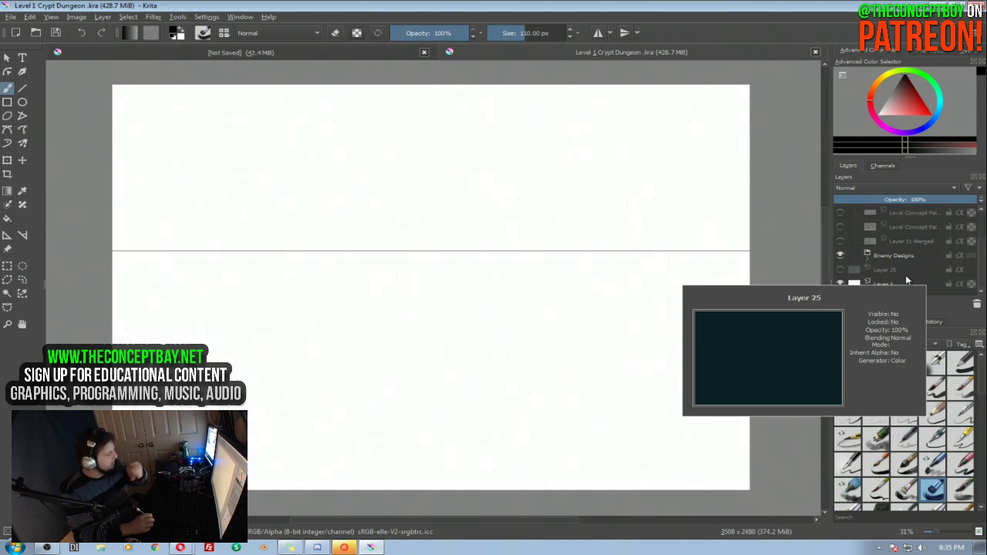
pyautogui.moveTo(960, 255)
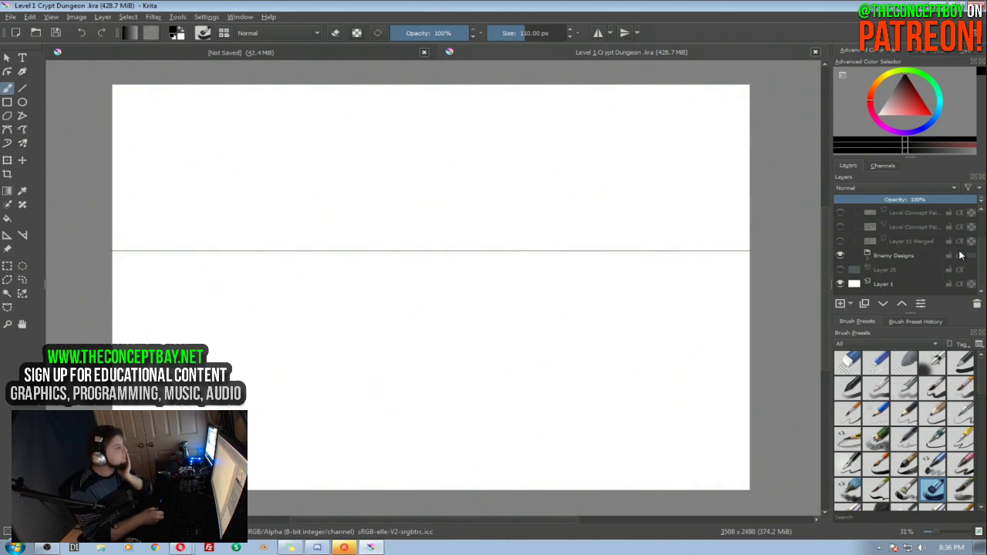
# Show the Level Layout layer in the Level Design group
pyautogui.moveTo(434, 233); pyautogui.dragTo(430, 233)
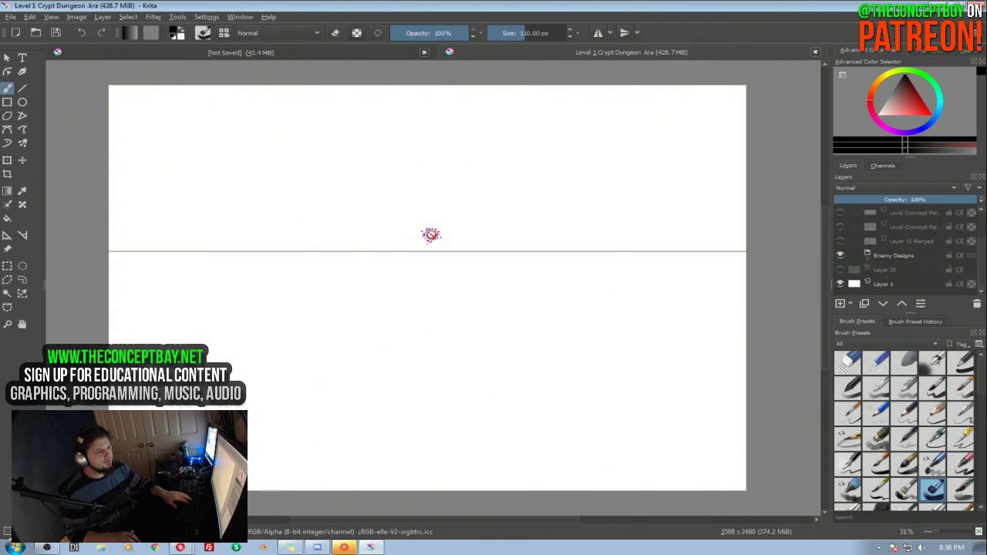
pyautogui.scroll(2, 975, 214)
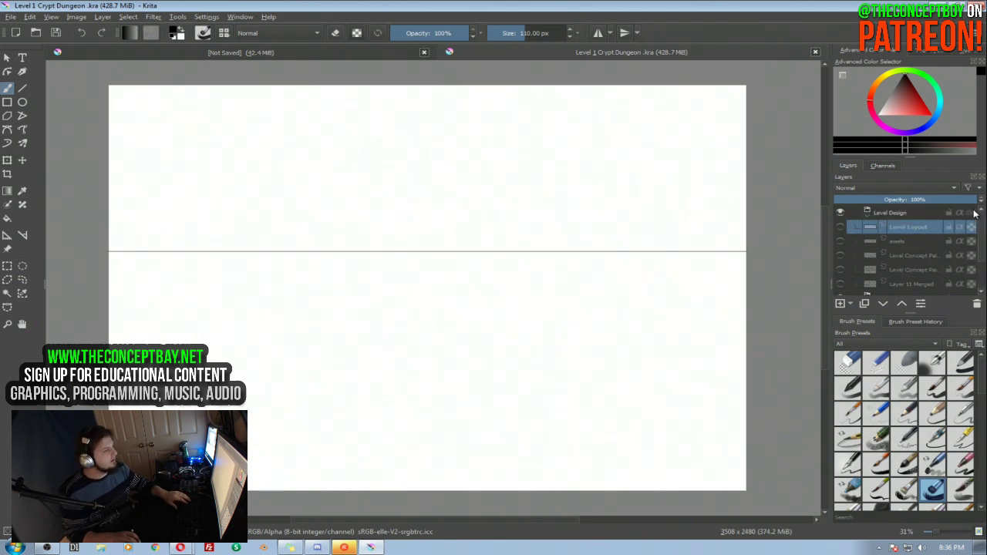
pyautogui.click(840, 227)
pyautogui.click(841, 227)
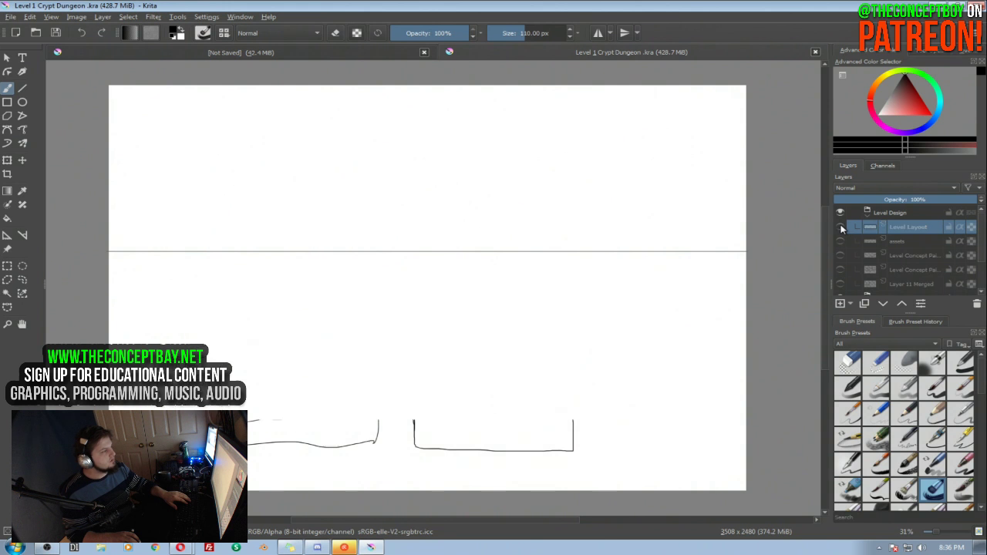
pyautogui.click(841, 227)
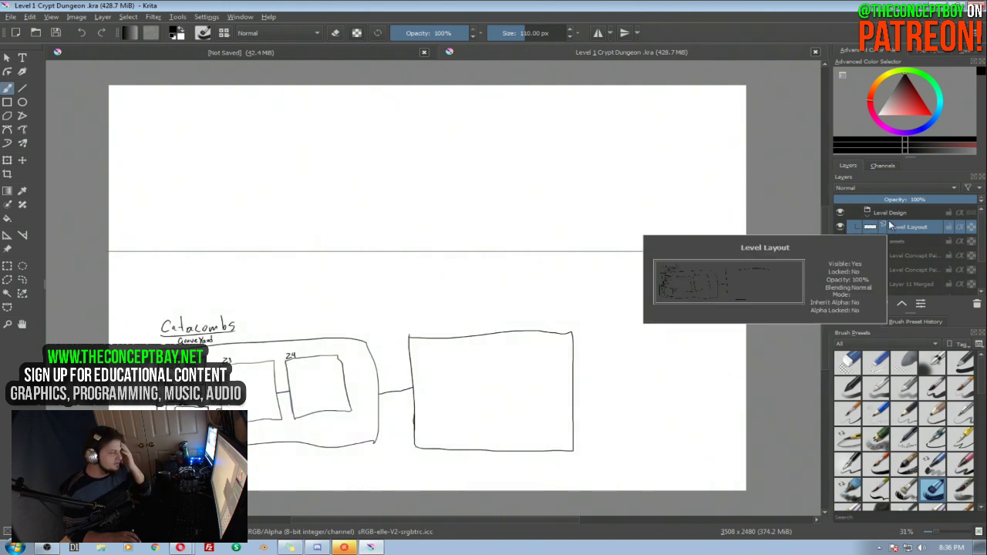
pyautogui.moveTo(889, 221)
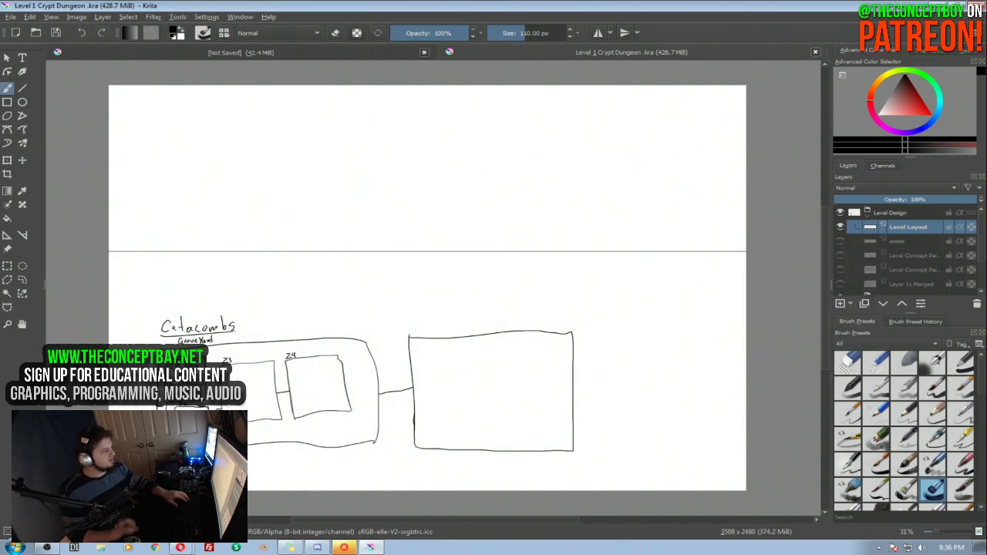
# Save the document as "level layout.kra" in the Concept Art folder
pyautogui.hotkey('ctrl', 'shift', 's')
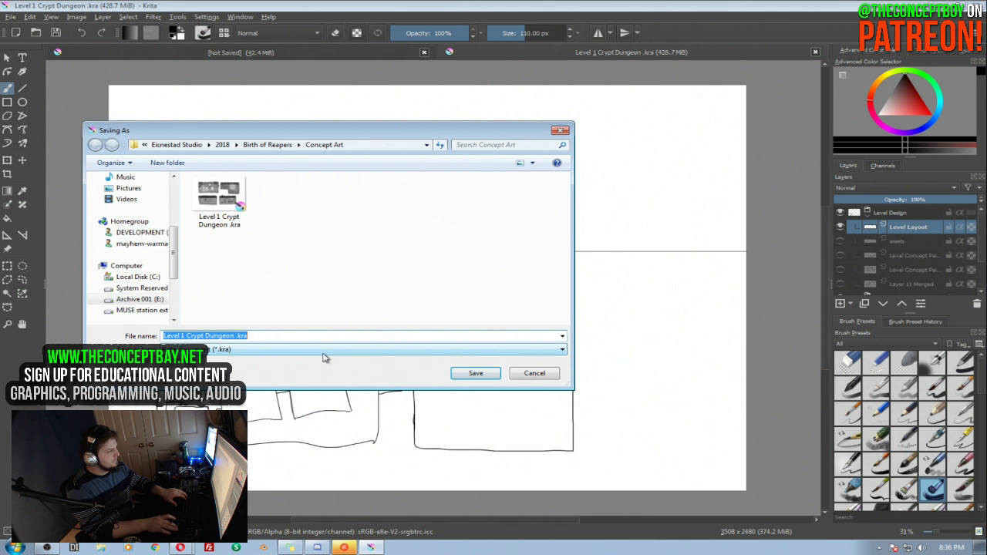
pyautogui.press('End')
pyautogui.press('Left')
pyautogui.press('Left')
pyautogui.press('Left')
pyautogui.press('Left')
pyautogui.press('Left')
pyautogui.hotkey('ctrl', 'shift', 'Left')
pyautogui.hotkey('ctrl', 'shift', 'Left')
pyautogui.hotkey('ctrl', 'shift', 'Left')
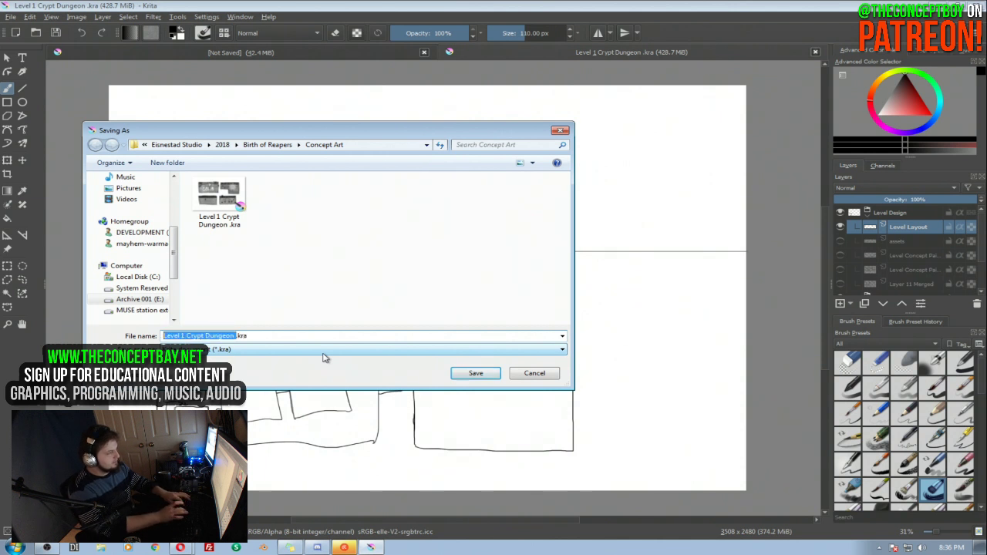
pyautogui.write('level ')
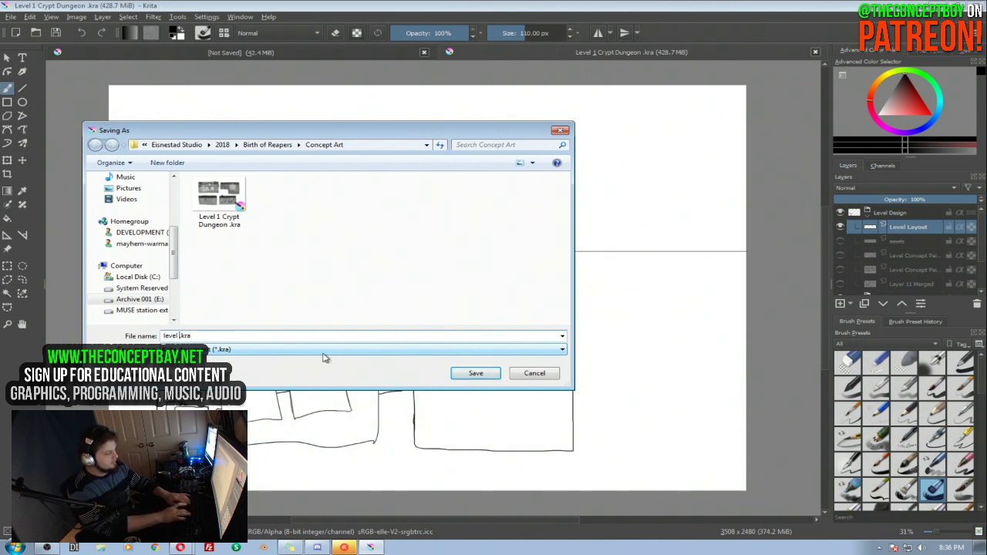
pyautogui.write('1')
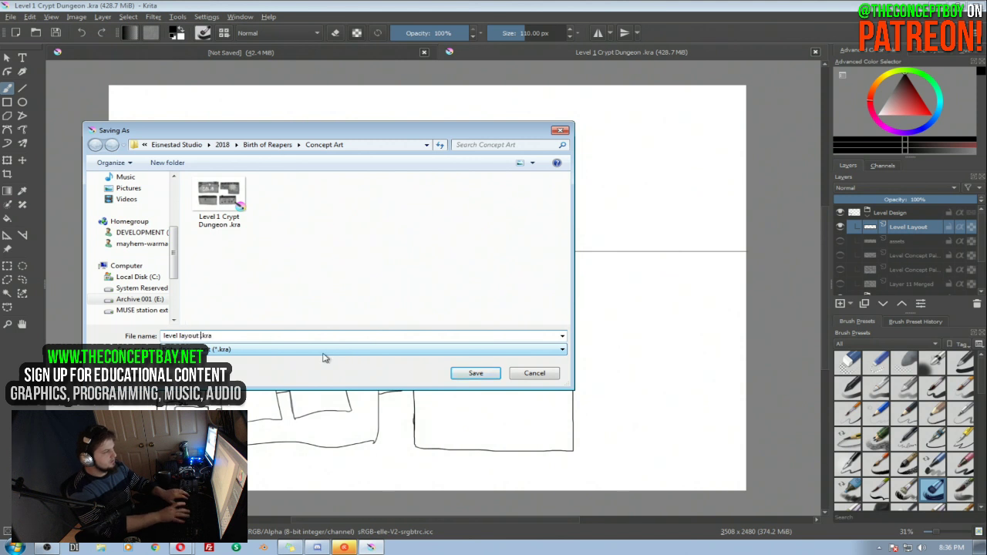
pyautogui.press('BackSpace')
pyautogui.press('BackSpace')
pyautogui.hotkey('ctrl', 'shift', 'Left')
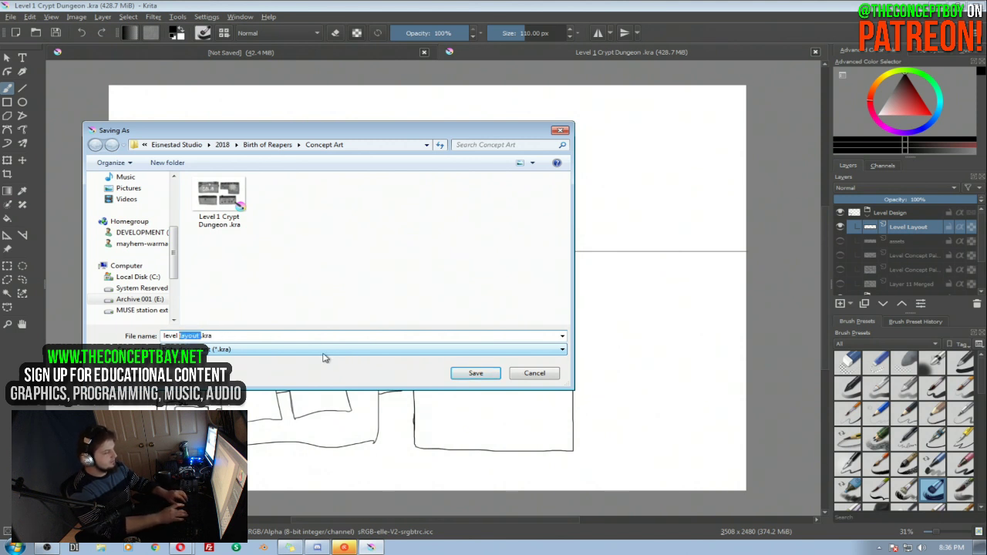
pyautogui.write('layout')
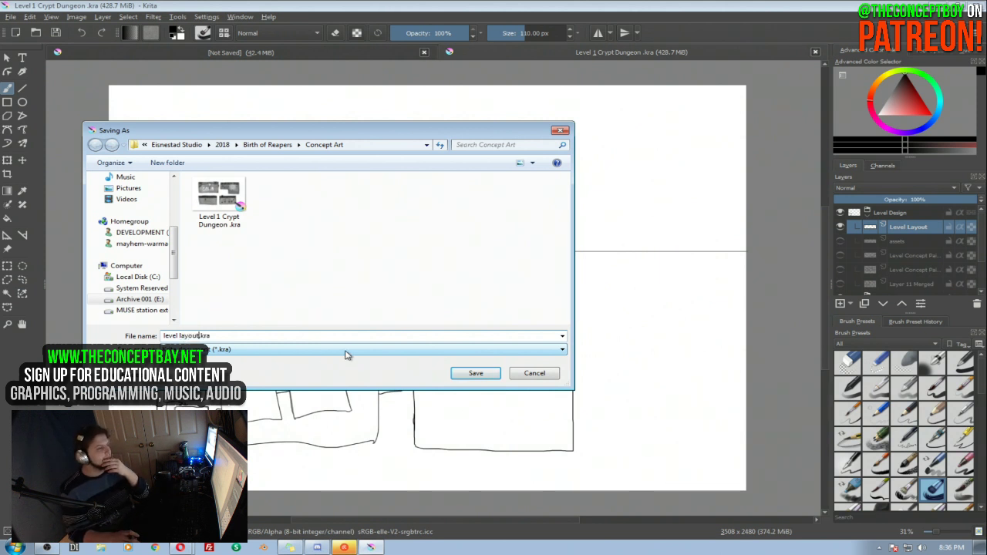
pyautogui.click(472, 373)
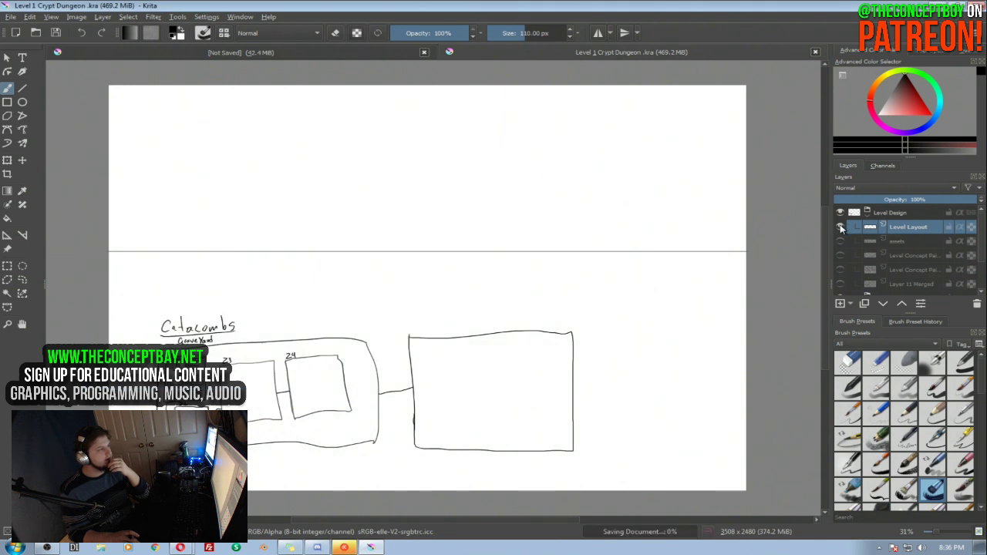
# Show the assets layer in place of the Level Layout layer and examine its prop sketches
pyautogui.click(841, 241)
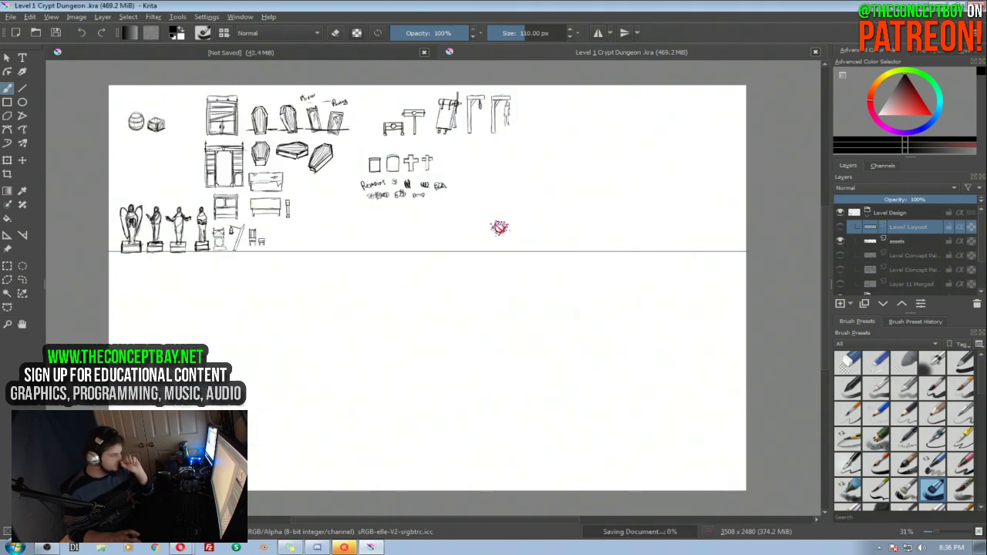
pyautogui.moveTo(486, 161); pyautogui.dragTo(503, 212)
pyautogui.scroll(2, 546, 203)
pyautogui.scroll(-1, 546, 205)
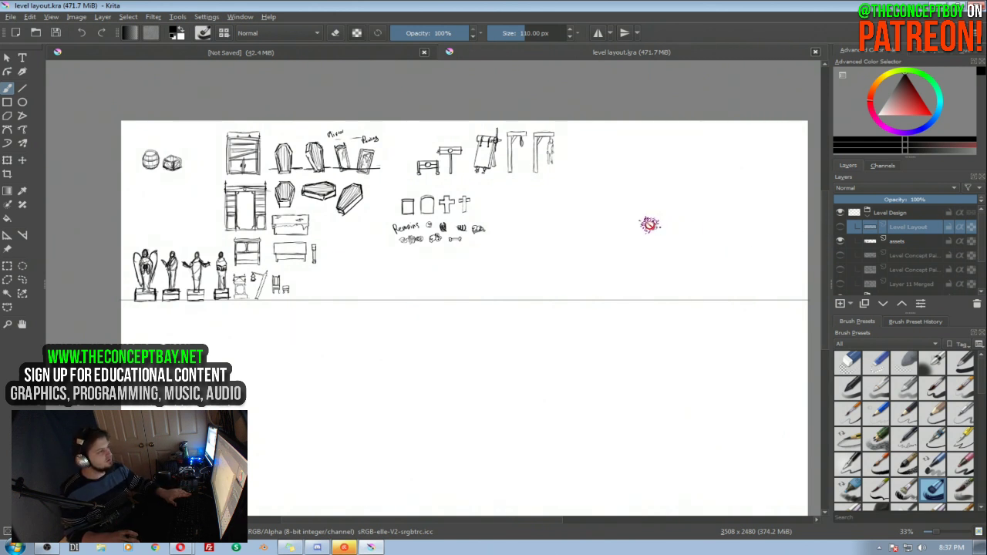
pyautogui.scroll(-1, 656, 222)
pyautogui.scroll(1, 639, 220)
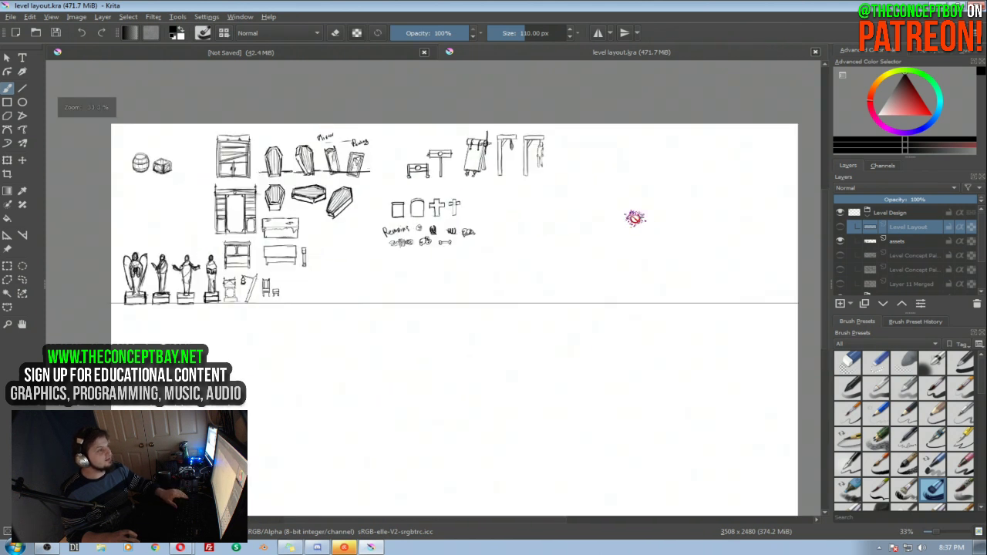
pyautogui.scroll(1, 647, 221)
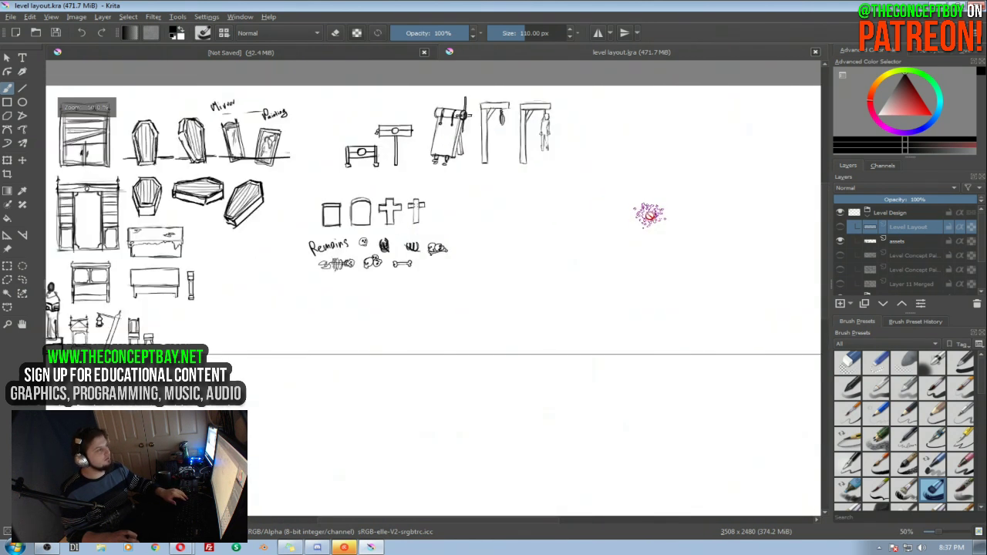
# Save an incremental version of the document with the assets layer shown
pyautogui.moveTo(650, 218); pyautogui.dragTo(733, 223)
pyautogui.scroll(1, 731, 222)
pyautogui.moveTo(544, 210); pyautogui.dragTo(574, 219)
pyautogui.scroll(-2, 619, 229)
pyautogui.hotkey('ctrl', 's')
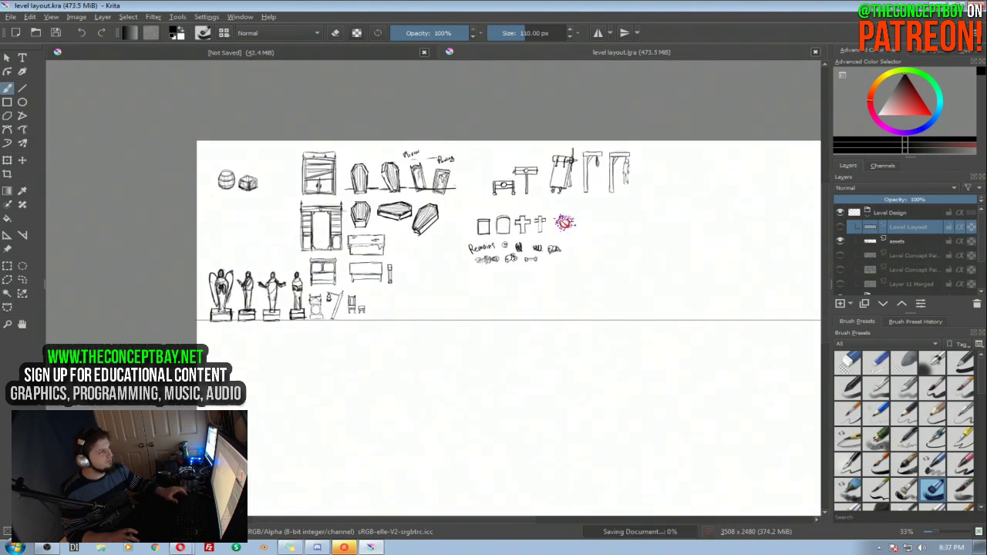
pyautogui.moveTo(559, 234); pyautogui.dragTo(505, 227)
# Save the document under the new name "level content.kra" in the Concept Art folder
pyautogui.hotkey('ctrl', 'shift', 's')
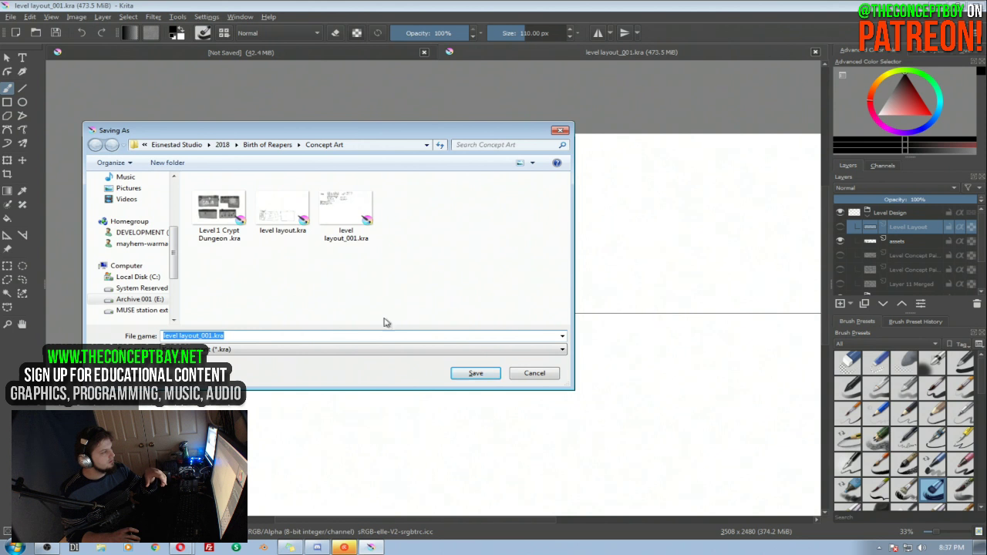
pyautogui.click(349, 335)
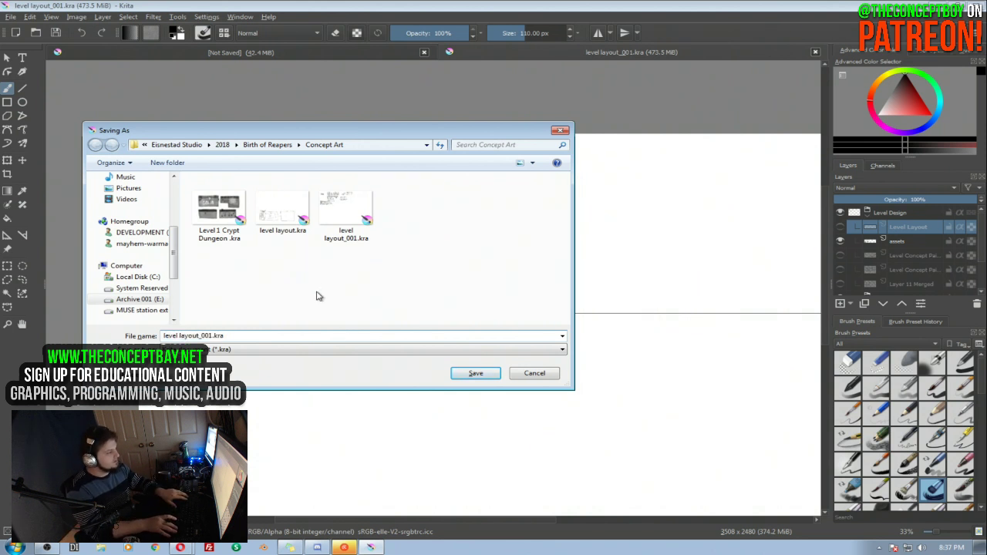
pyautogui.press('Left')
pyautogui.press('Left')
pyautogui.press('Left')
pyautogui.press('Left')
pyautogui.hotkey('ctrl', 'shift', 'Left')
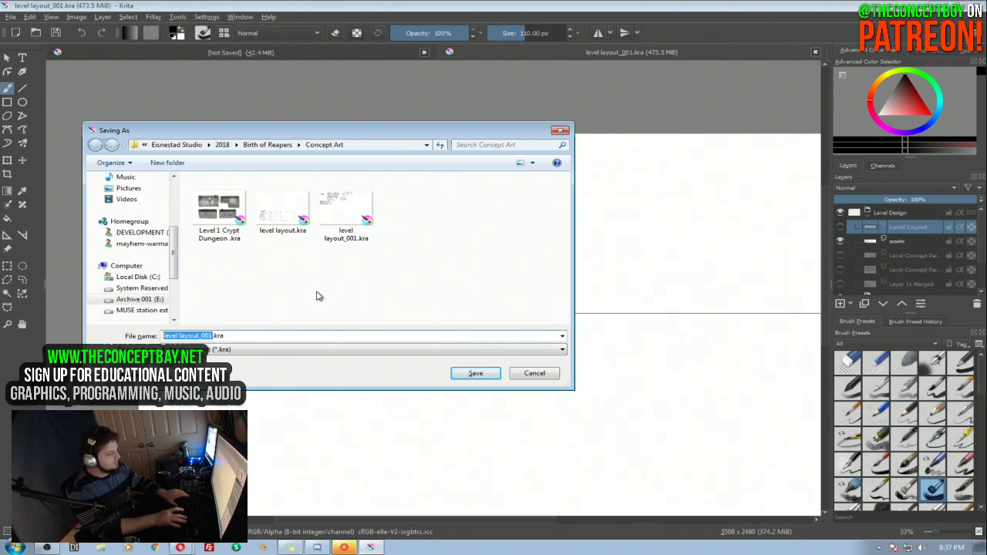
pyautogui.hotkey('ctrl', 'shift', 'Right')
pyautogui.write('content')
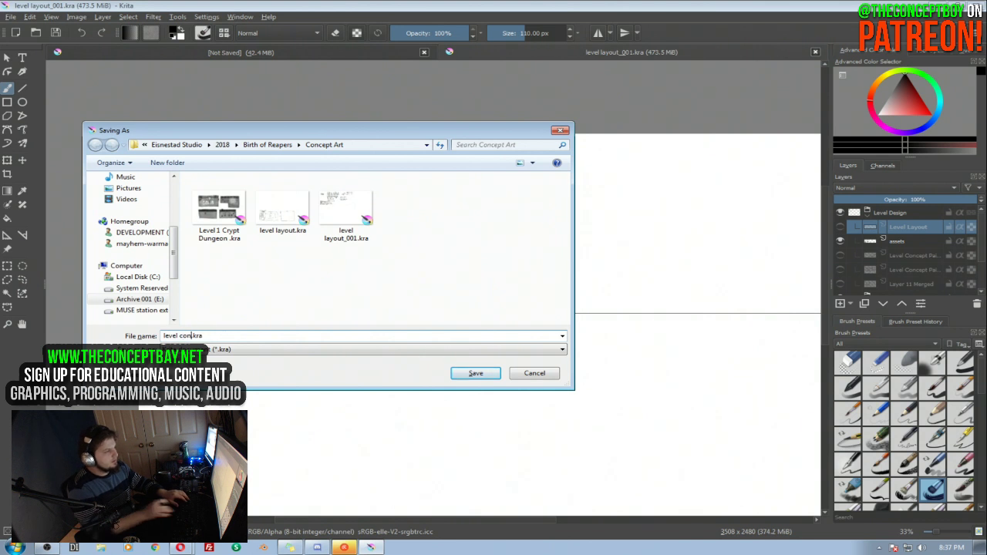
pyautogui.moveTo(450, 133)
pyautogui.mouseDown()
pyautogui.moveTo(459, 235)
pyautogui.moveTo(490, 293)
pyautogui.moveTo(488, 356)
pyautogui.mouseUp()
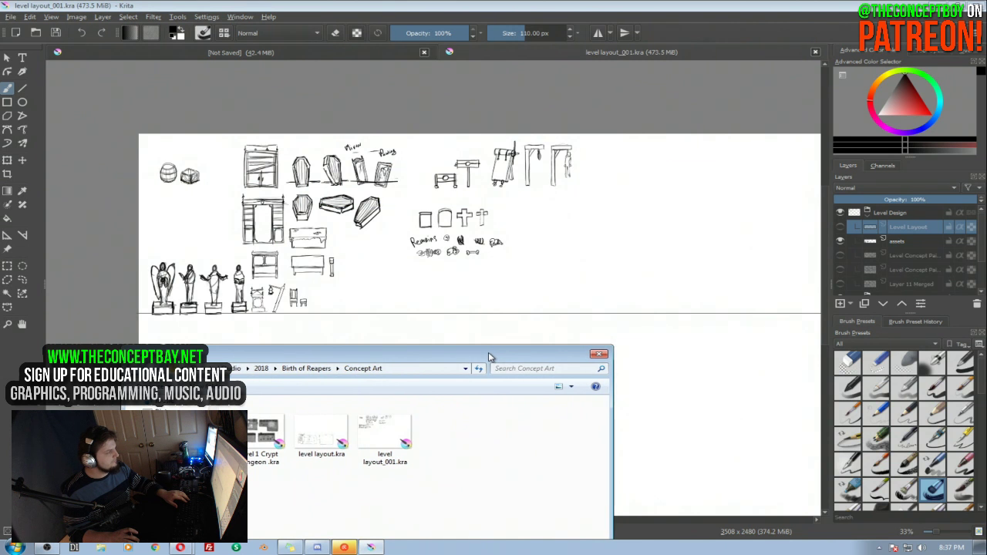
pyautogui.moveTo(489, 356); pyautogui.dragTo(499, 224)
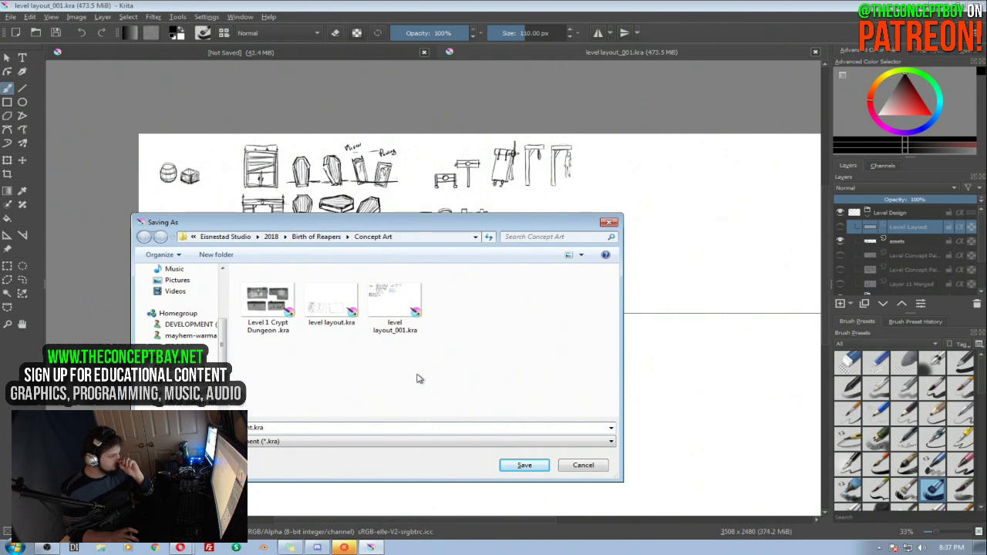
pyautogui.click(521, 465)
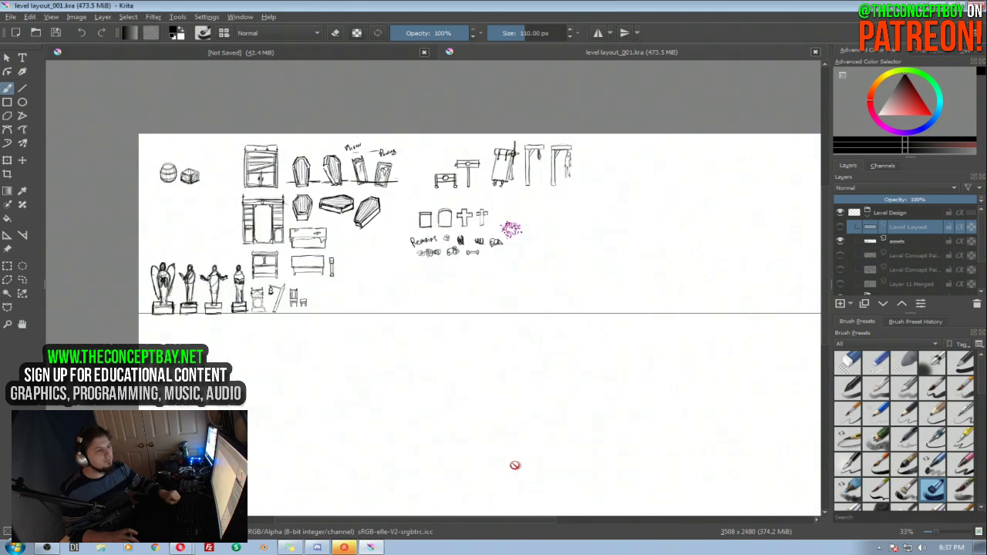
# Hide the assets layer, preview the upper Level Concept layer, and show the lower Level Concept layer in its place
pyautogui.click(841, 242)
pyautogui.click(840, 255)
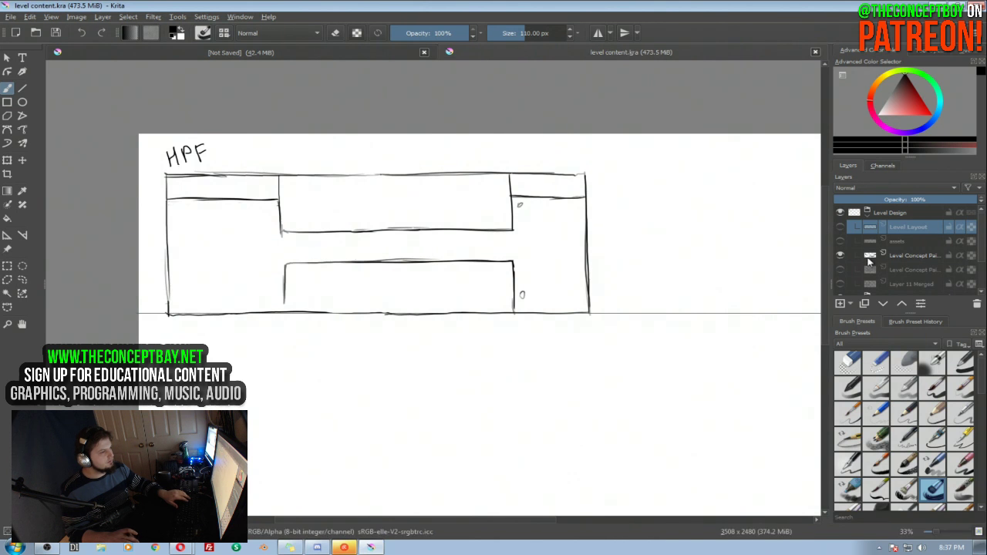
pyautogui.scroll(1, 694, 258)
pyautogui.scroll(-2, 567, 231)
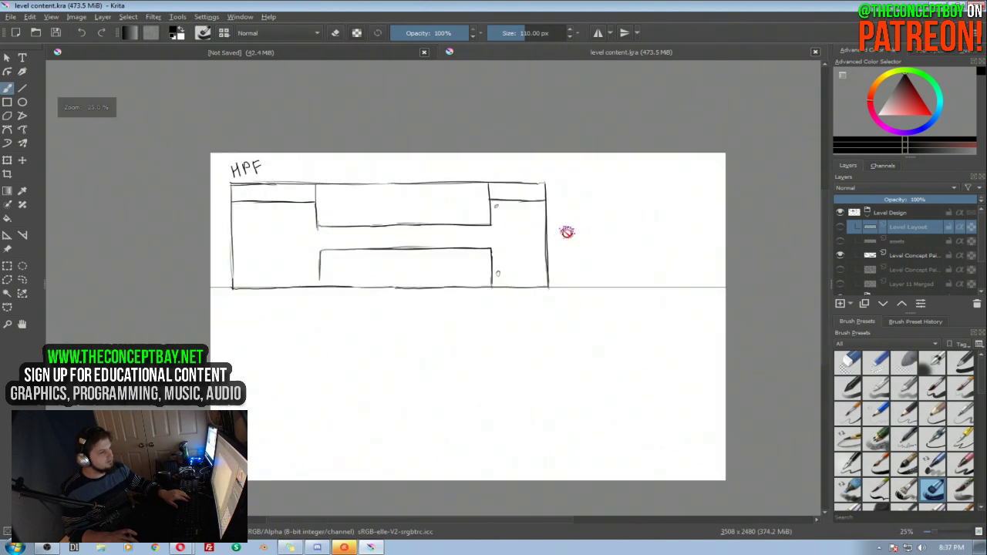
pyautogui.click(841, 269)
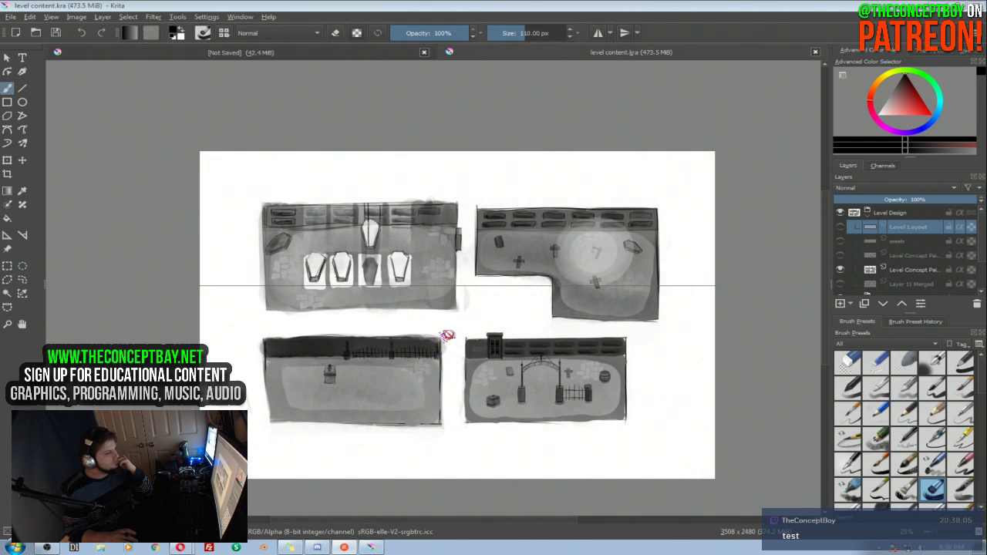
pyautogui.moveTo(524, 161); pyautogui.dragTo(494, 153)
# Save an incremental version of the document with the shaded dungeon rooms shown
pyautogui.hotkey('ctrl', 's')
pyautogui.scroll(1, 512, 164)
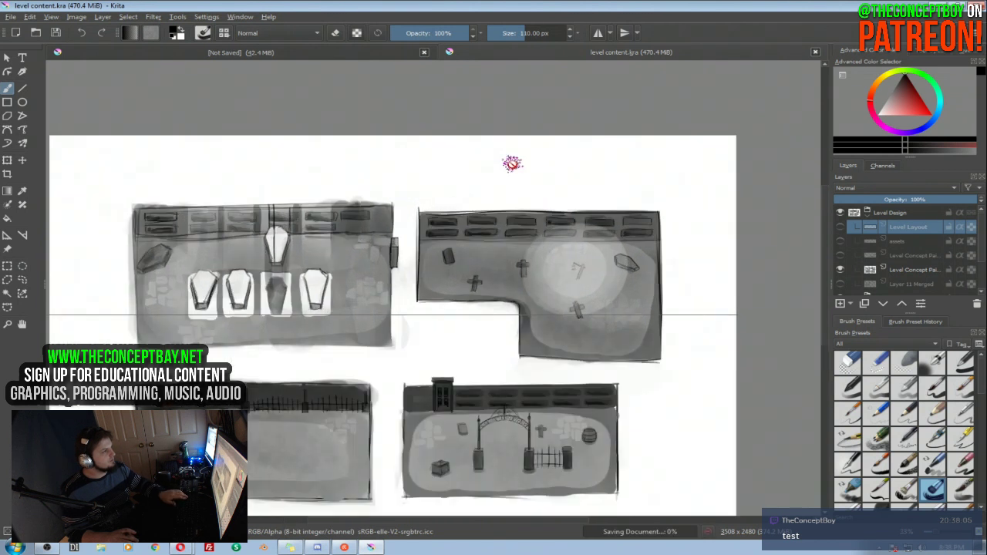
pyautogui.moveTo(523, 189); pyautogui.dragTo(581, 145)
pyautogui.hotkey('ctrl', 'shift', 's')
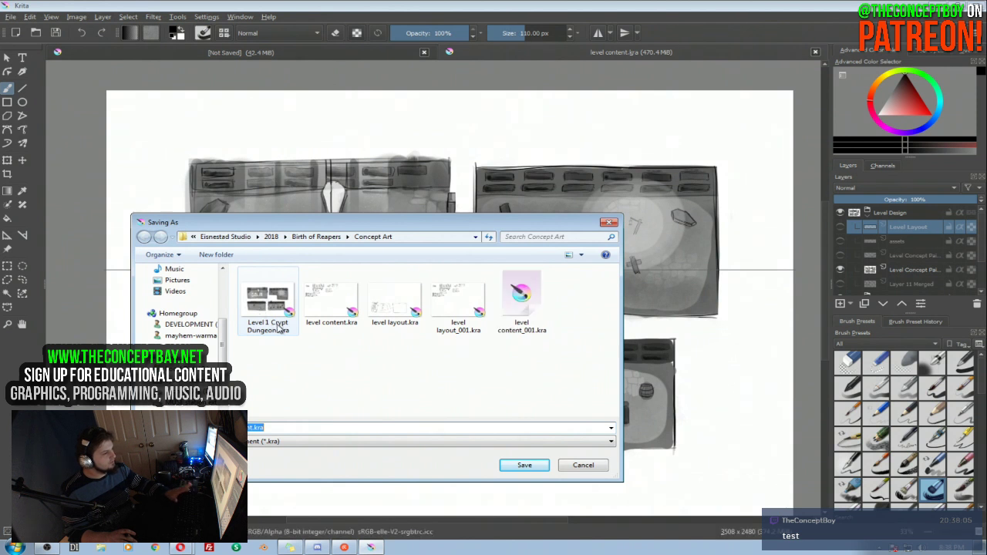
pyautogui.press('Return')
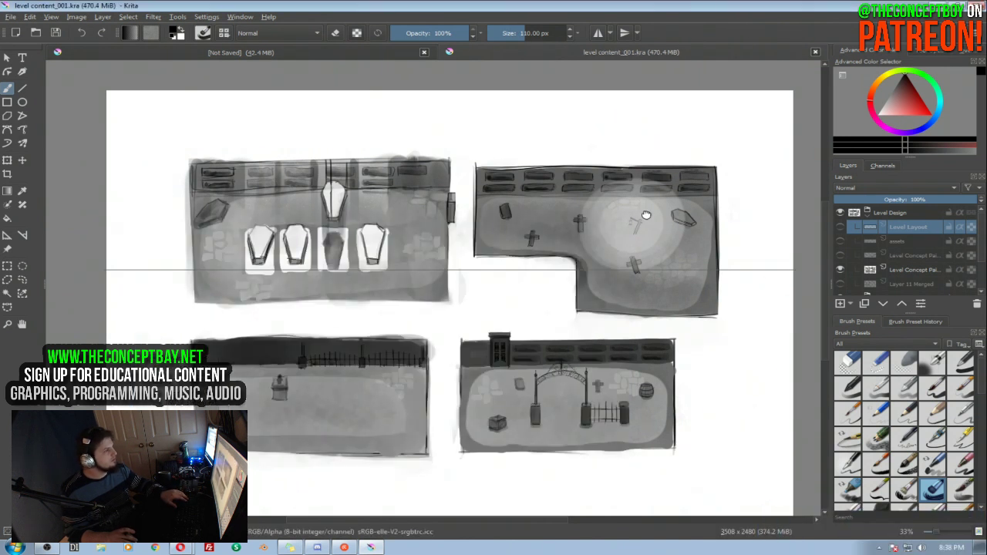
# Switch to the unsaved document
pyautogui.moveTo(646, 215); pyautogui.dragTo(640, 179)
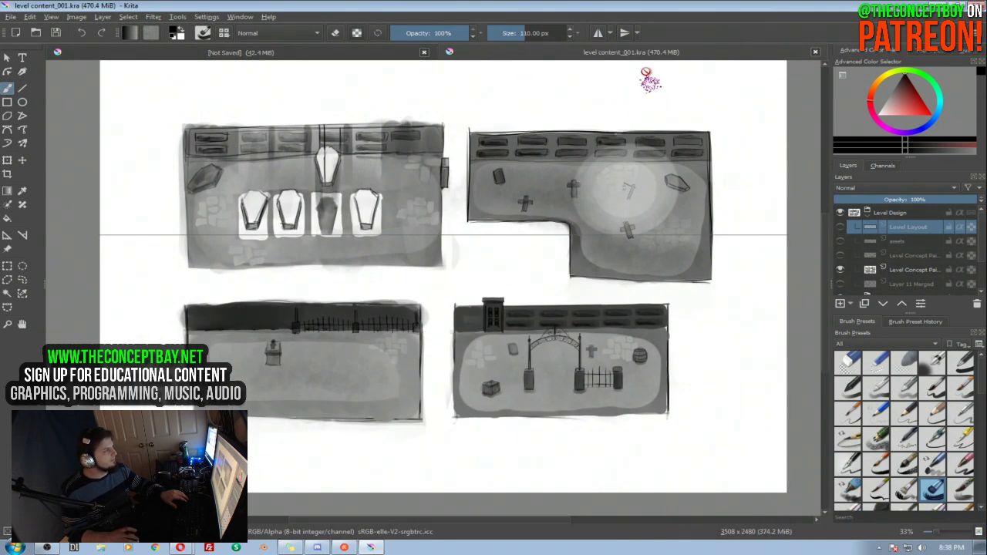
pyautogui.click(397, 53)
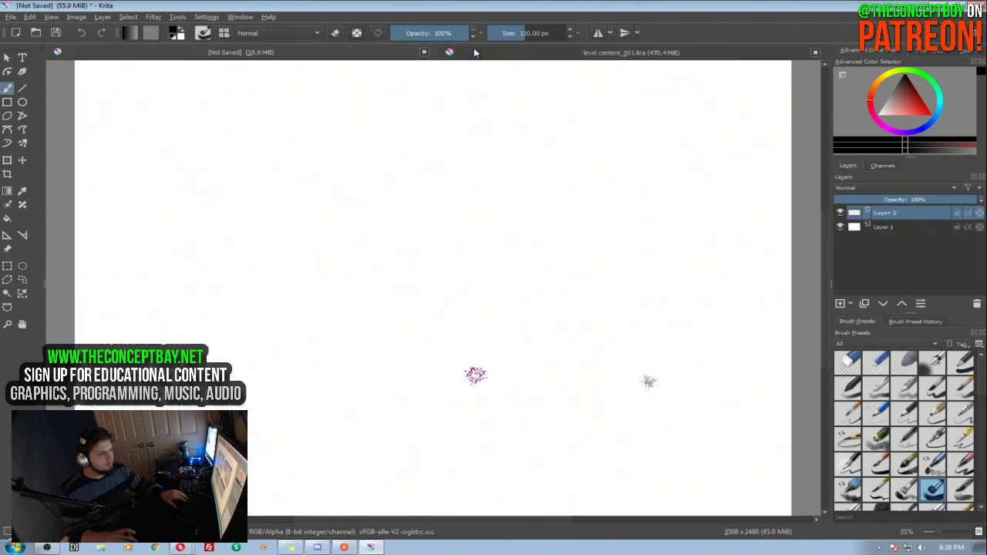
# Switch to the level content_001.kra document and show the Layer 11 Merged sketches
pyautogui.click(474, 52)
pyautogui.click(841, 283)
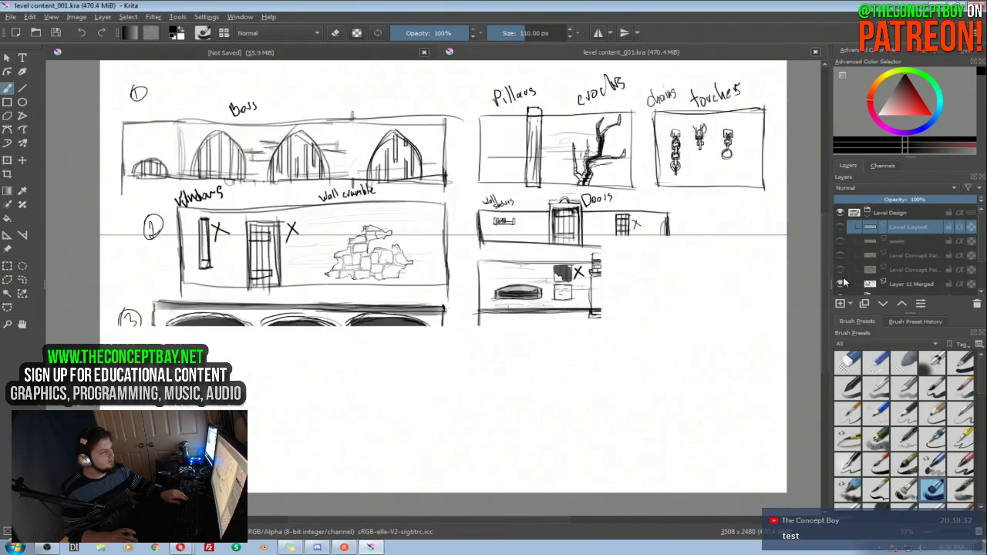
pyautogui.moveTo(549, 260); pyautogui.dragTo(554, 265)
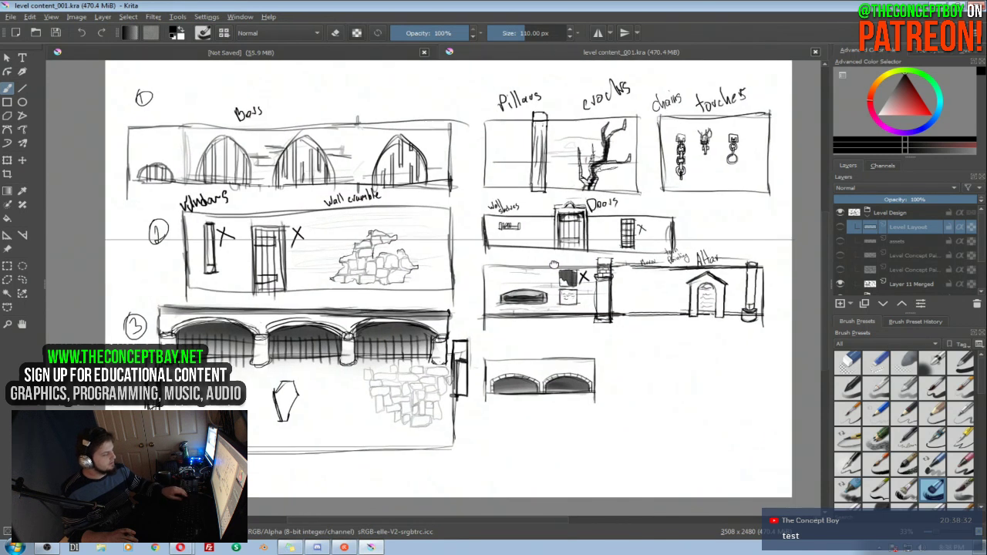
# Save the document under the new name "level sketches.kra" in the Concept Art folder
pyautogui.hotkey('ctrl', 'shift', 's')
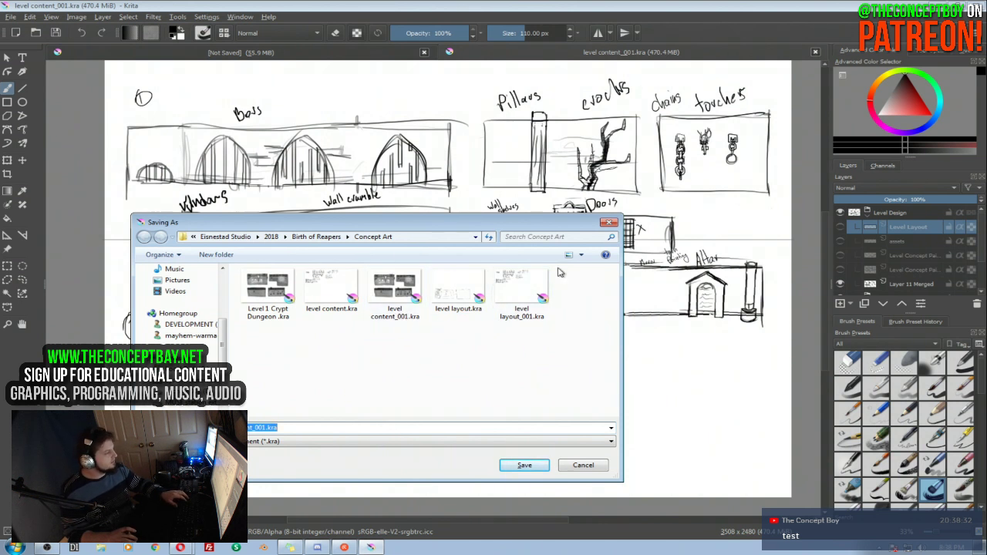
pyautogui.click(267, 426)
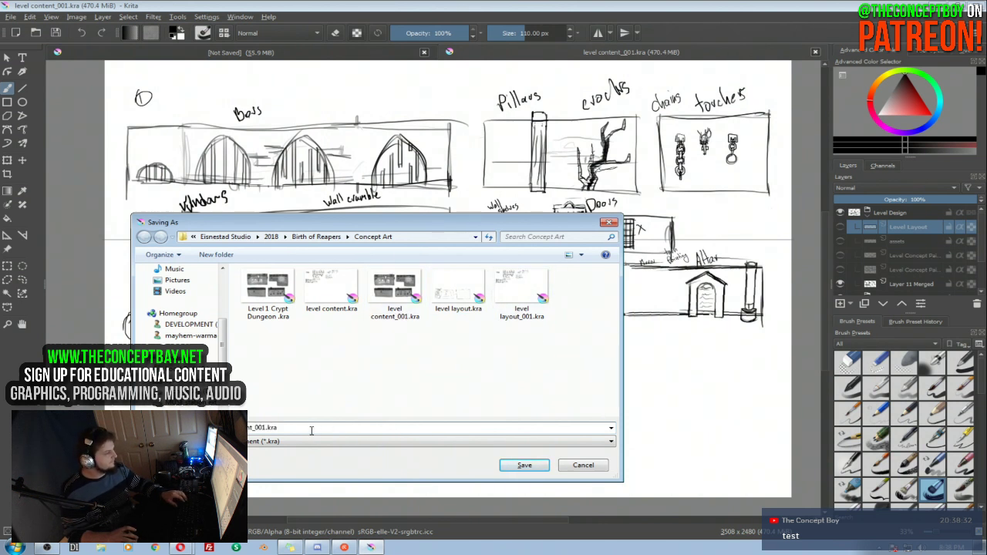
pyautogui.doubleClick(267, 426)
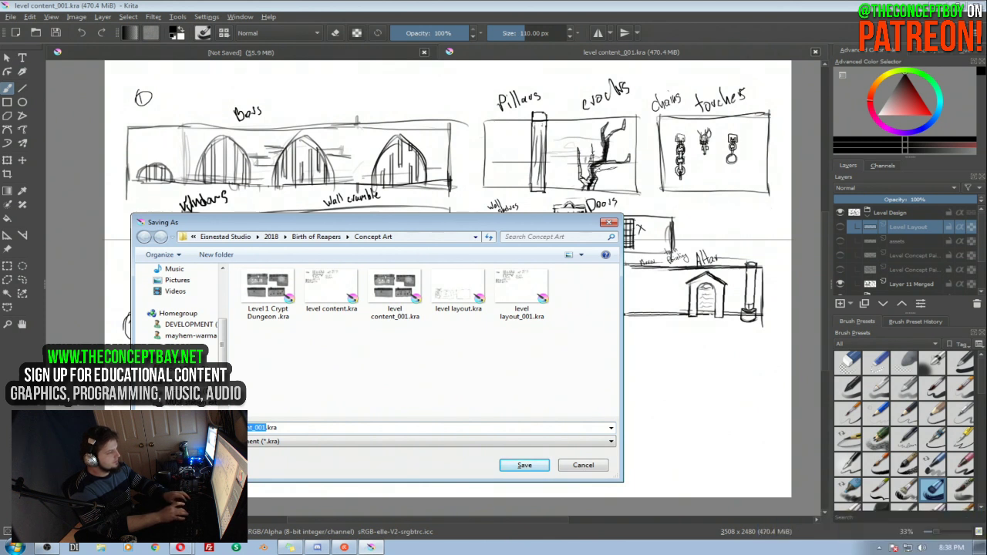
pyautogui.press('BackSpace')
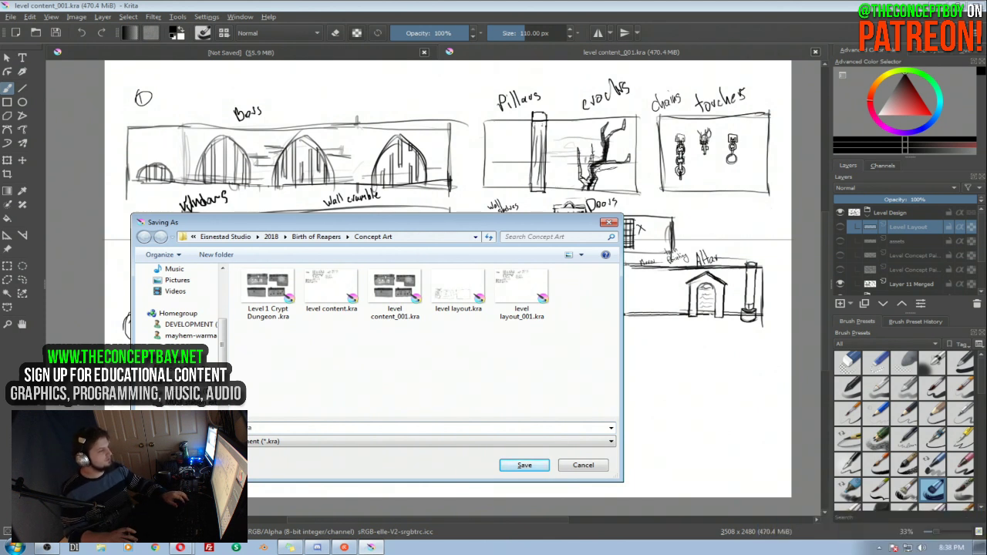
pyautogui.click(534, 467)
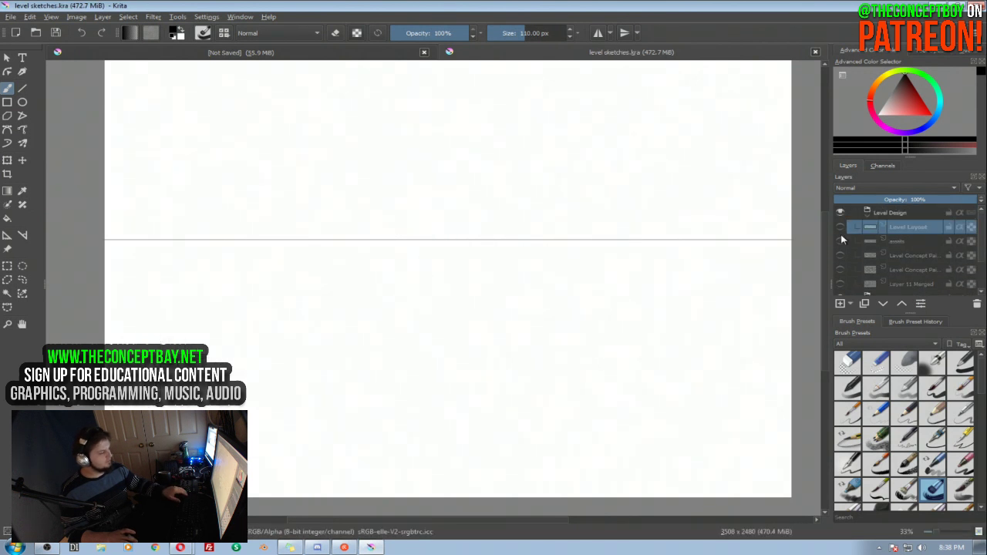
# Preview the assets layer and the upper Level Concept layer in turn, leaving both hidden and nothing saved
pyautogui.click(840, 241)
pyautogui.click(862, 246)
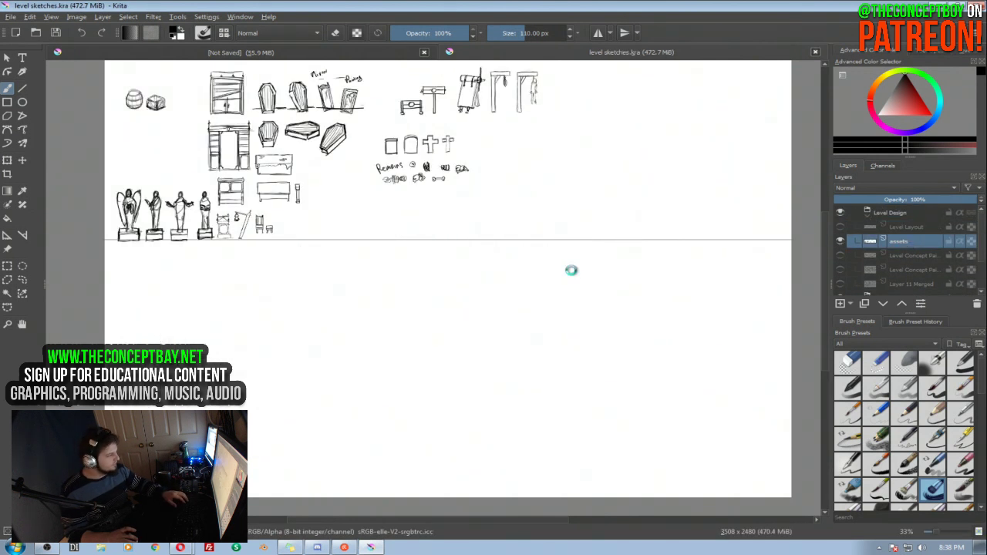
pyautogui.hotkey('ctrl', 'shift', 's')
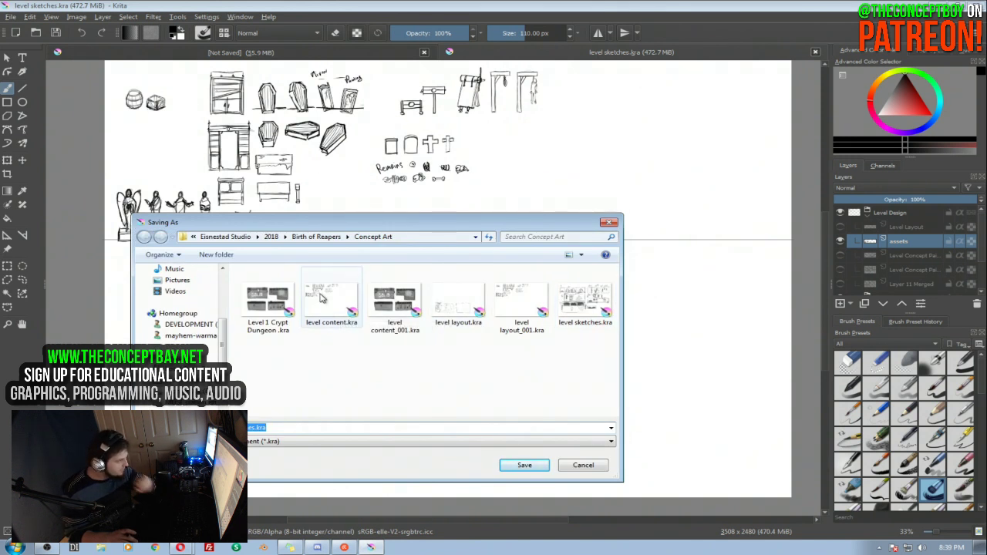
pyautogui.click(608, 222)
pyautogui.click(839, 241)
pyautogui.click(870, 255)
pyautogui.click(839, 255)
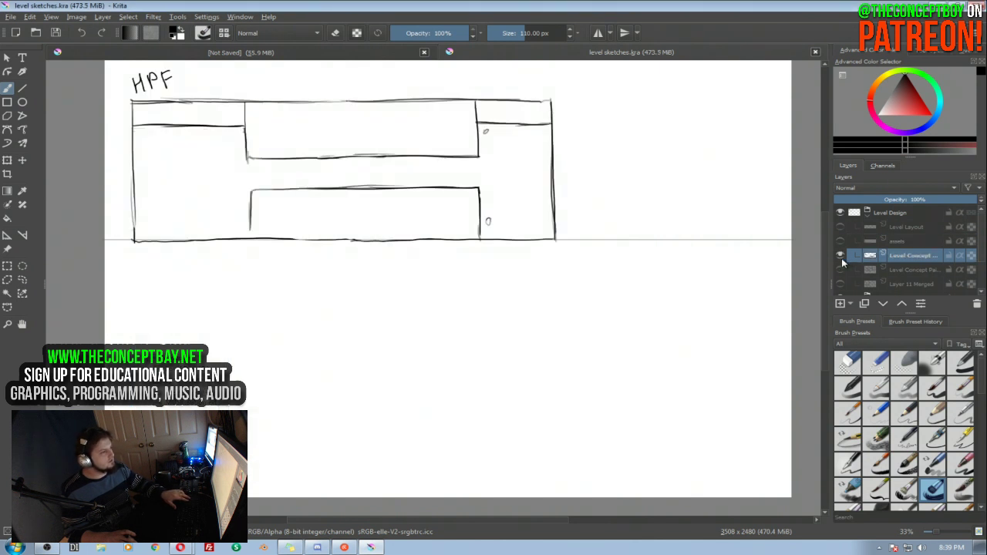
pyautogui.click(840, 255)
# Show the Level Layout layer and save the document over the existing level layout_001.kra file
pyautogui.click(839, 227)
pyautogui.click(908, 227)
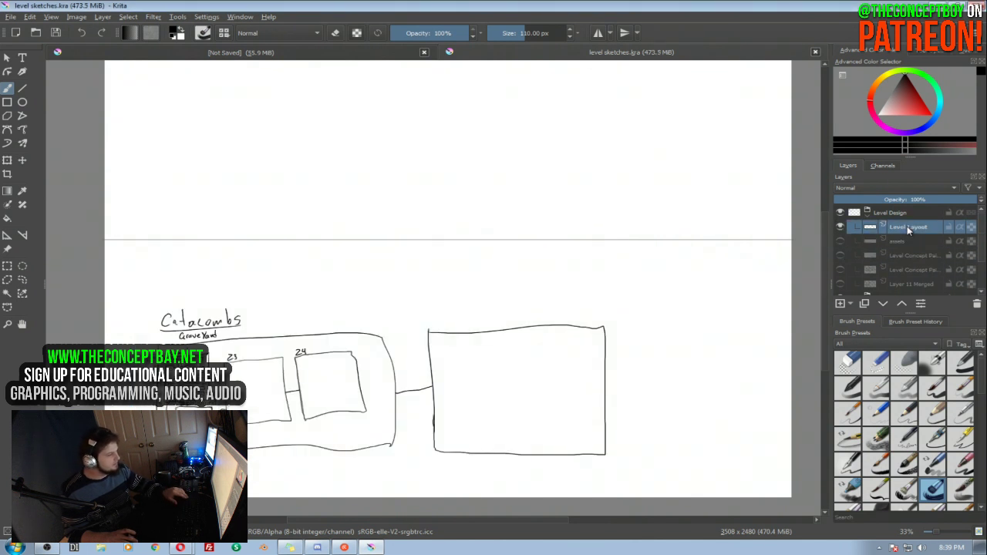
pyautogui.hotkey('ctrl', 'shift', 's')
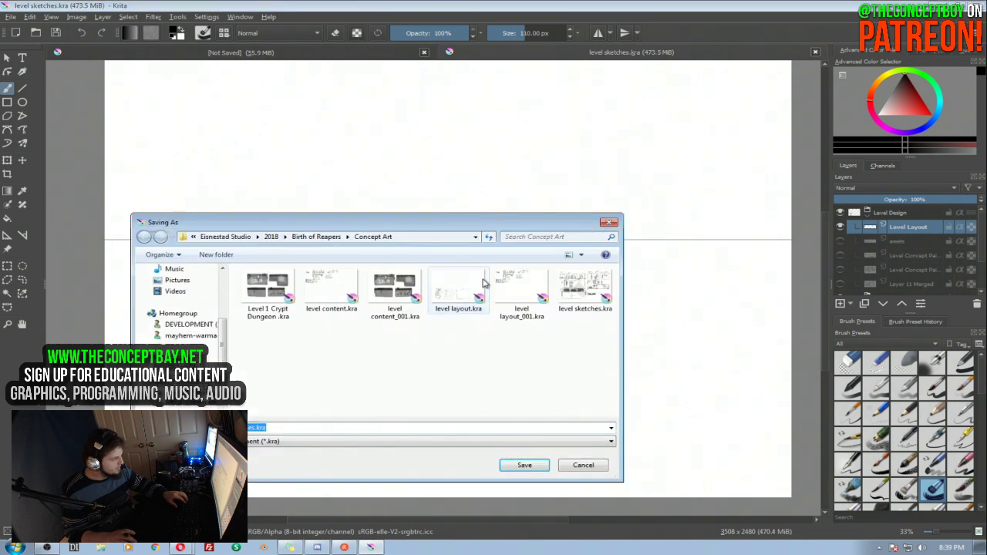
pyautogui.click(516, 289)
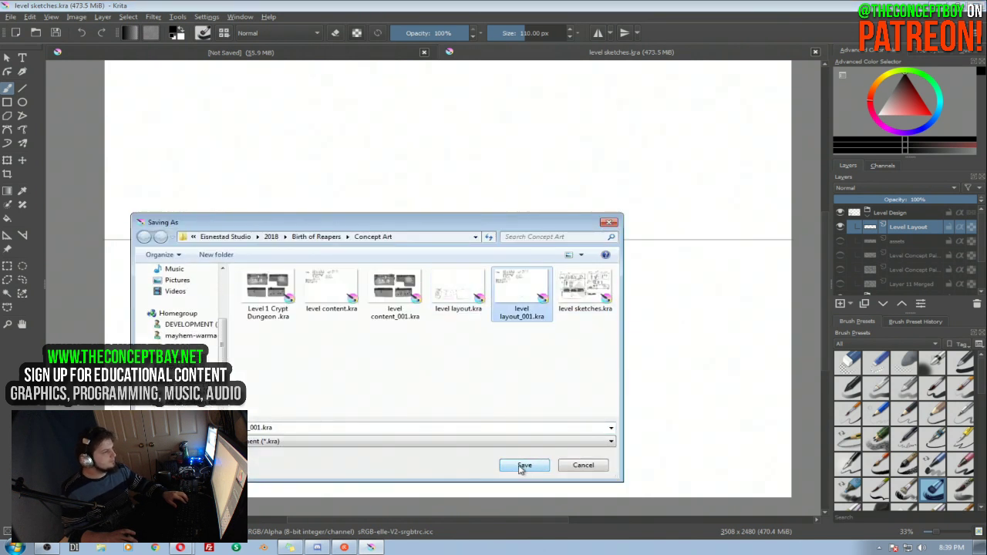
pyautogui.click(521, 466)
pyautogui.click(530, 279)
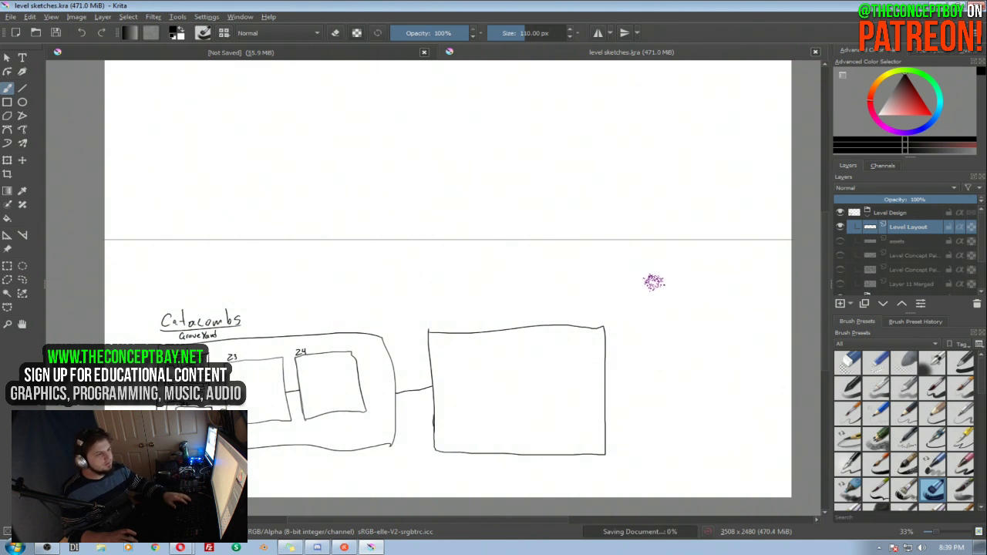
# Show Layer 11 Merged in place of Level Layout, and delete the level layout_001.kra file from the Concept Art folder without saving
pyautogui.click(840, 227)
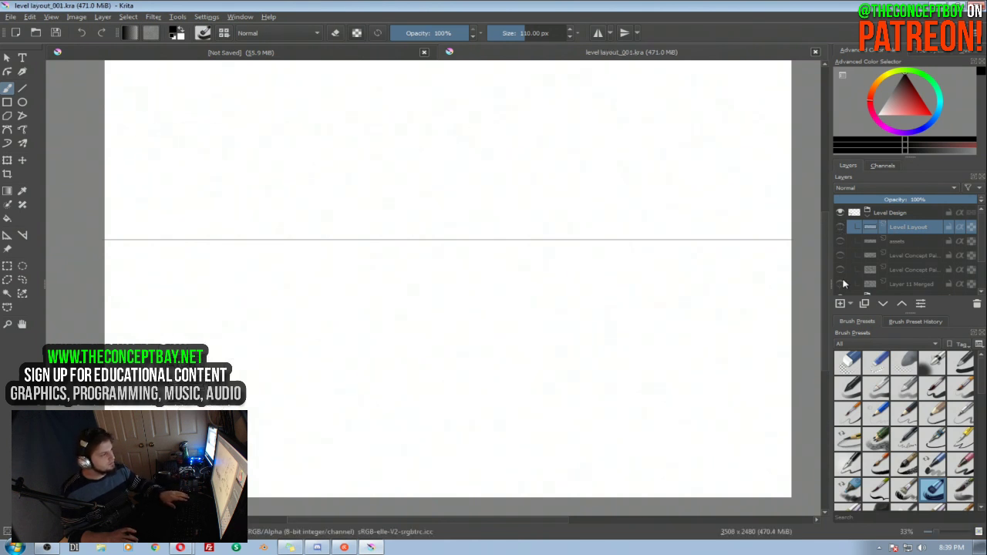
pyautogui.click(840, 284)
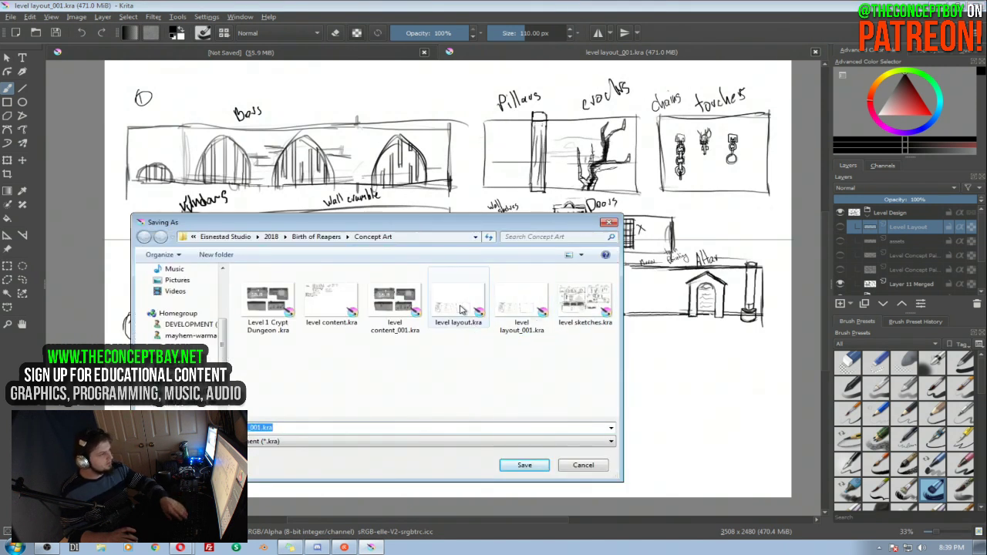
pyautogui.click(526, 306)
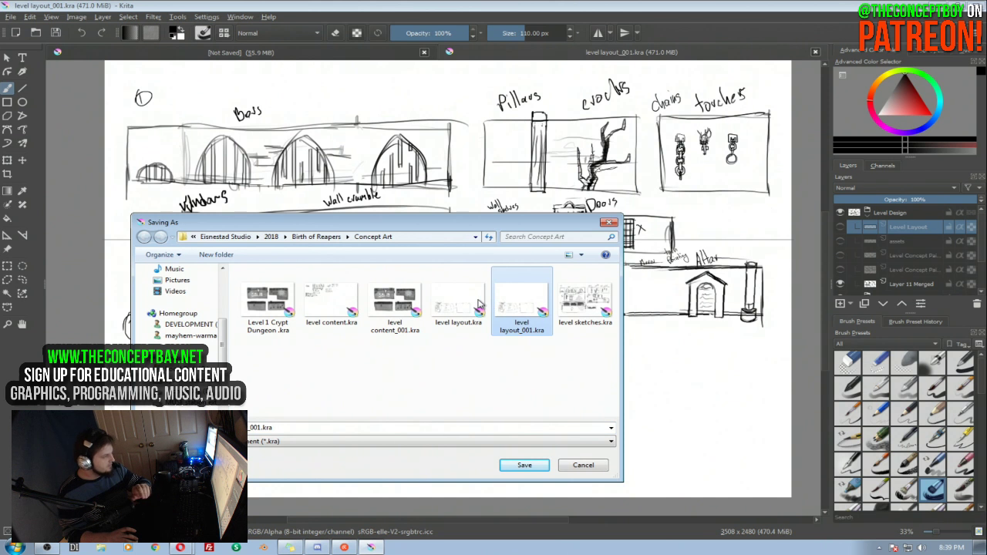
pyautogui.press('Delete')
pyautogui.press('Return')
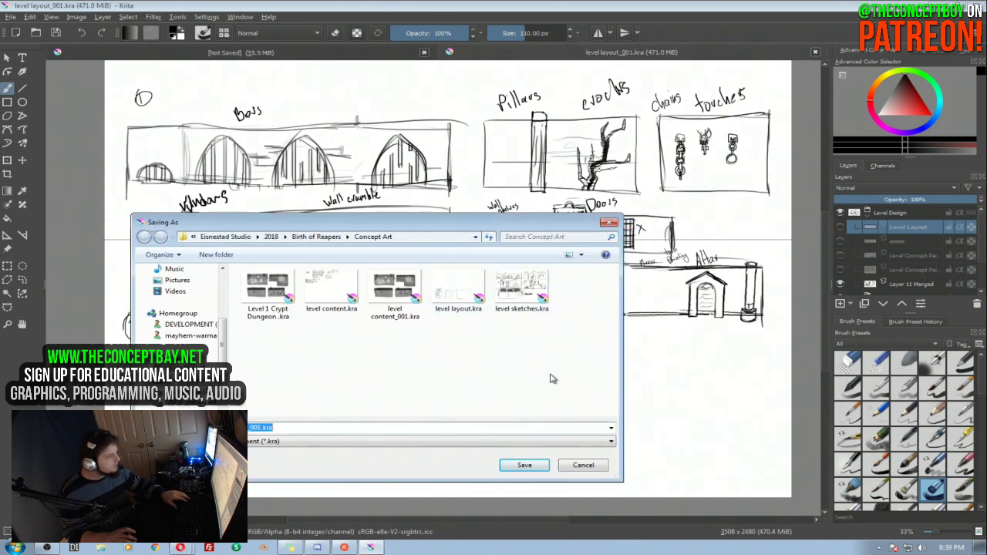
pyautogui.click(584, 466)
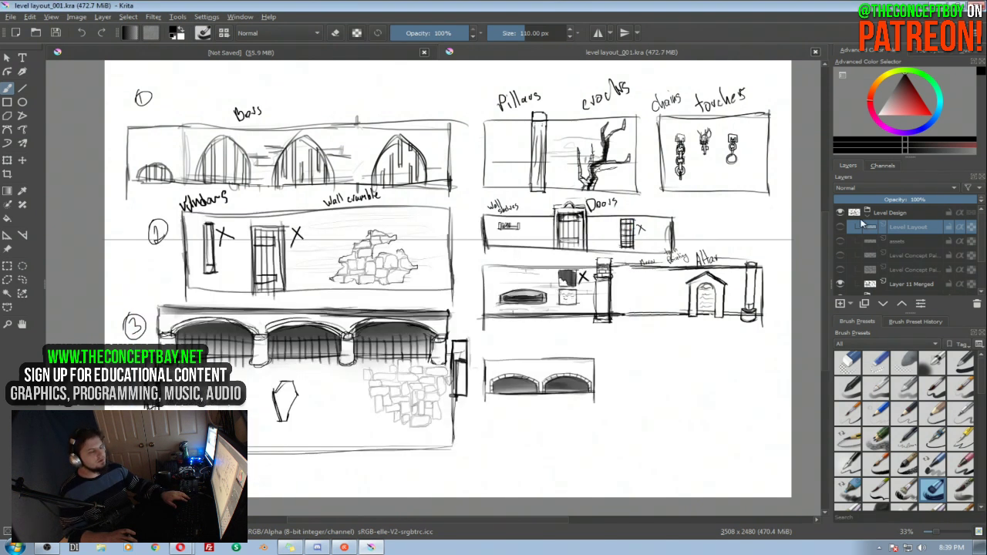
# Delete the Level Design group with all its layers from the document
pyautogui.click(868, 220)
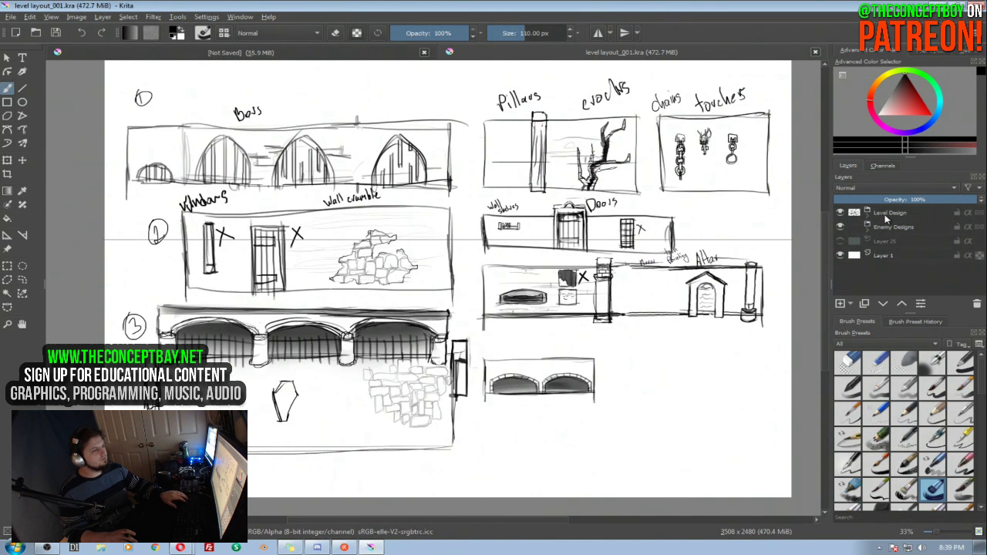
pyautogui.click(887, 215)
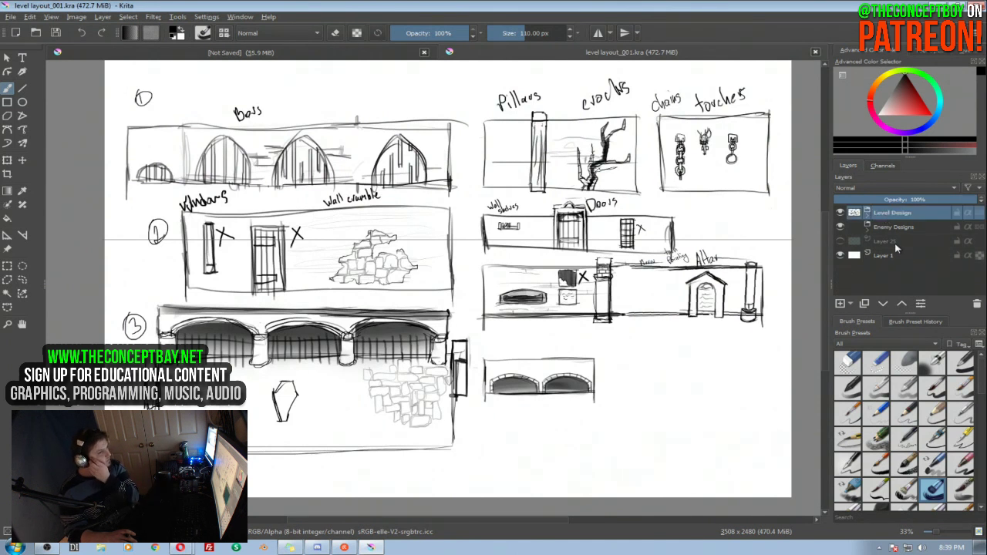
pyautogui.moveTo(895, 247)
pyautogui.moveTo(888, 220)
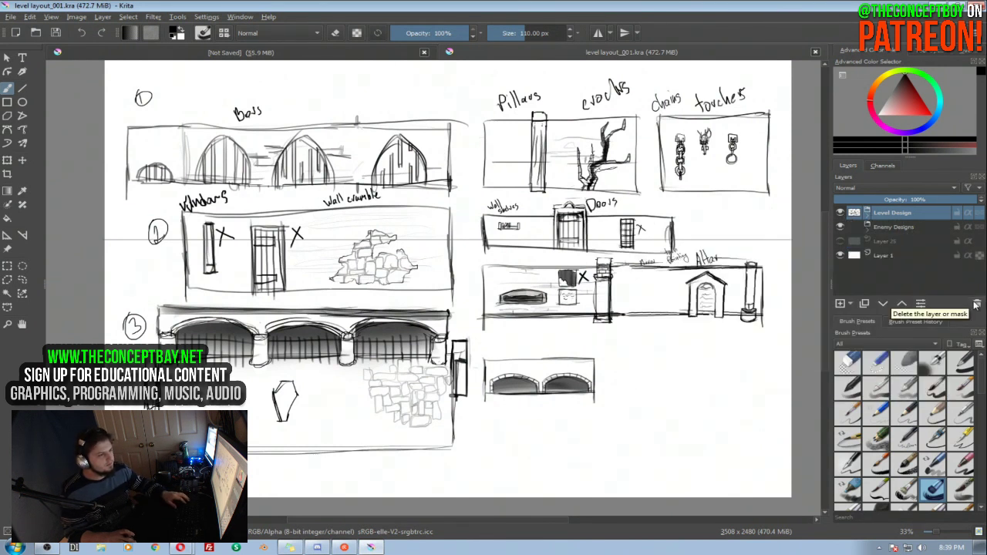
pyautogui.click(884, 217)
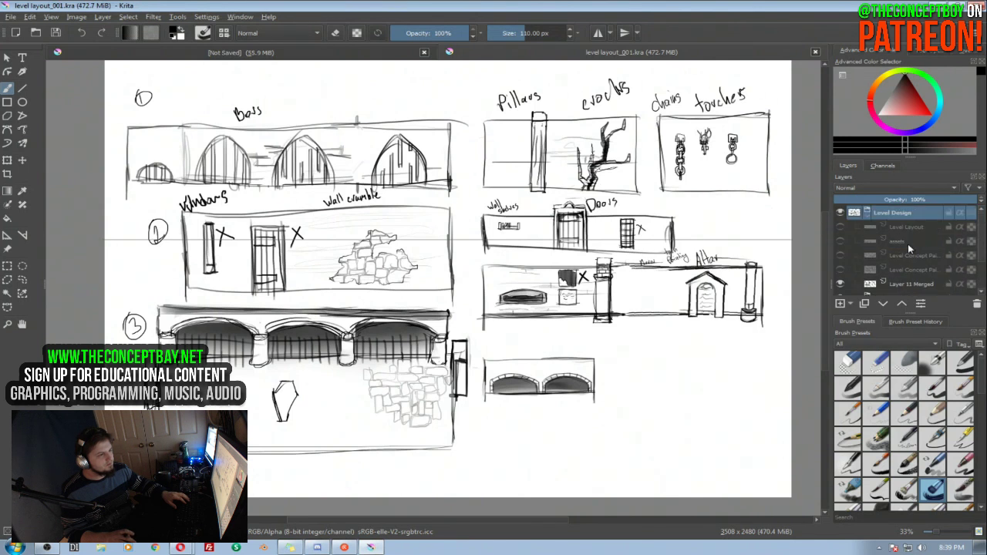
pyautogui.click(976, 304)
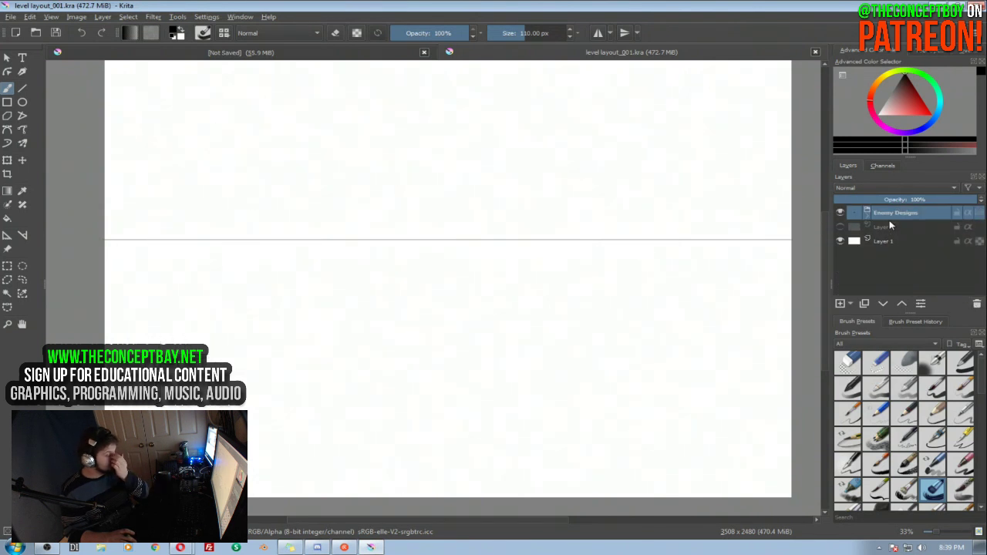
# Expand the Enemy Designs group and show the Plague Ghost layer, with the whole canvas in view
pyautogui.click(868, 215)
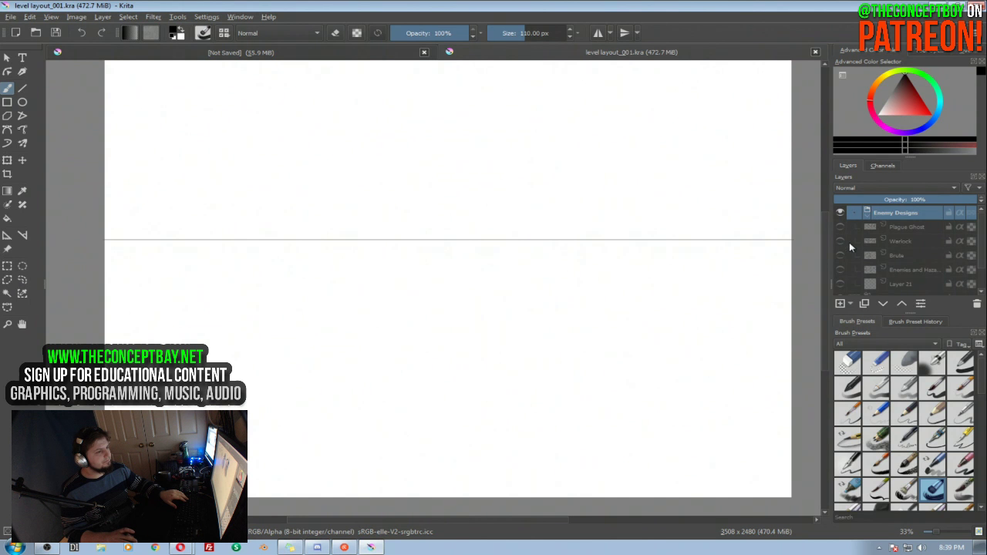
pyautogui.click(840, 227)
pyautogui.scroll(1, 652, 194)
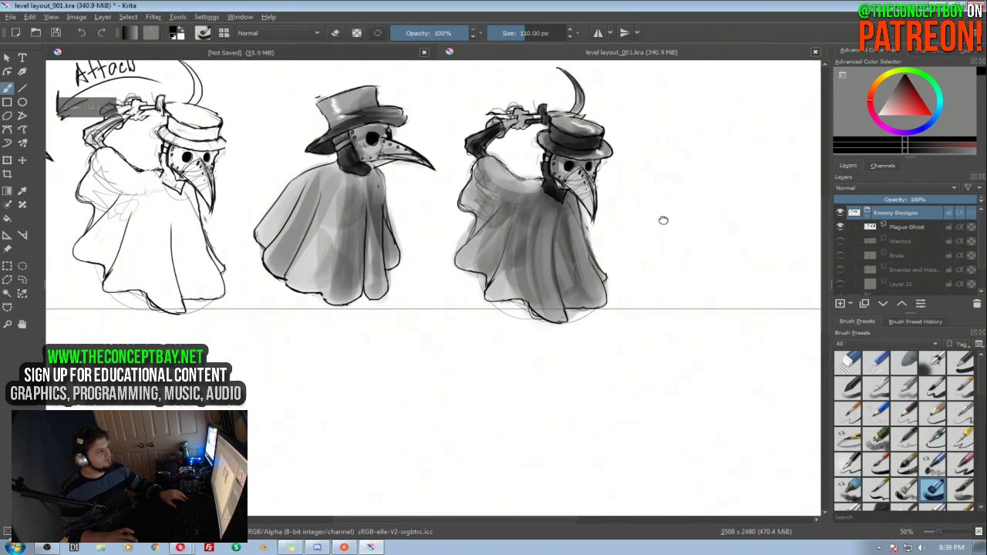
pyautogui.scroll(-2, 663, 217)
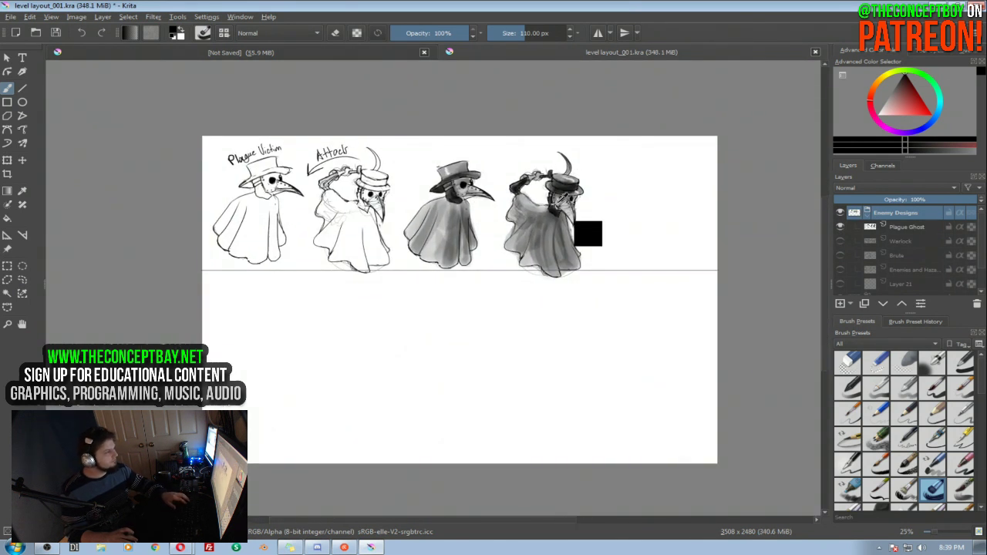
# Create a new folder named "enemies" inside Concept Art as the save location and open it
pyautogui.hotkey('ctrl', 'shift', 's')
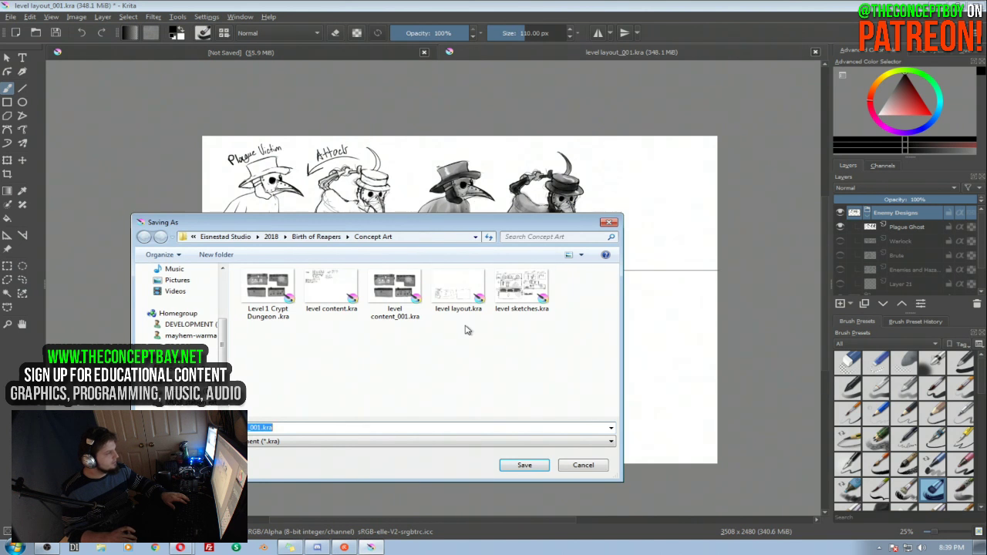
pyautogui.hotkey('ctrl', 'shift', 'n')
pyautogui.write('enemies')
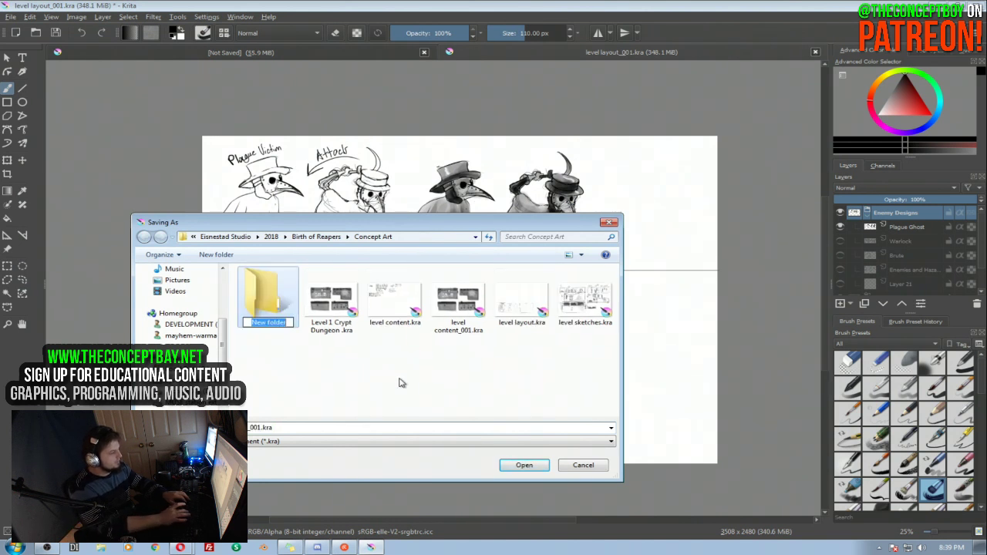
pyautogui.press('Return')
pyautogui.press('Return')
# Save the document as "plague doctor ghost.kra" in the enemies folder
pyautogui.click(433, 441)
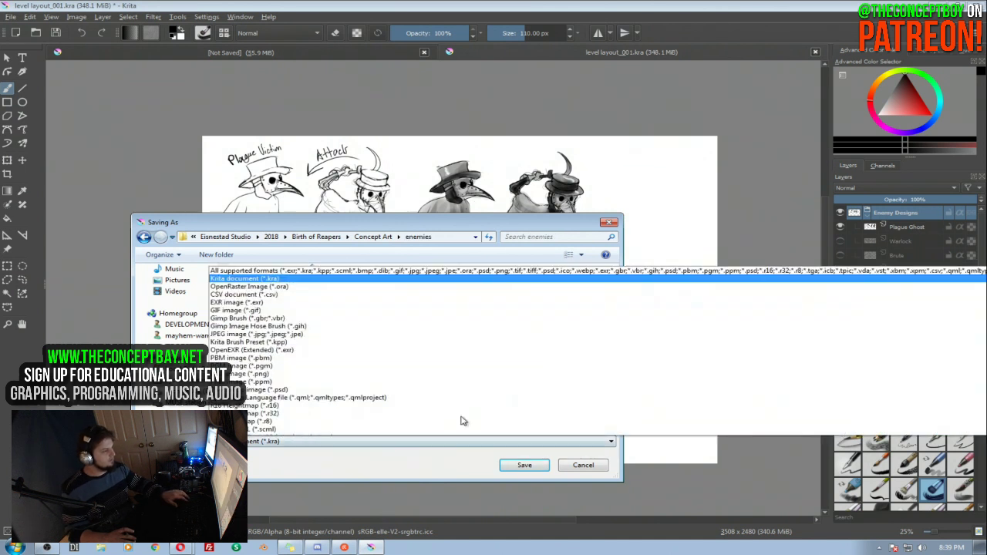
pyautogui.click(434, 429)
pyautogui.press('BackSpace')
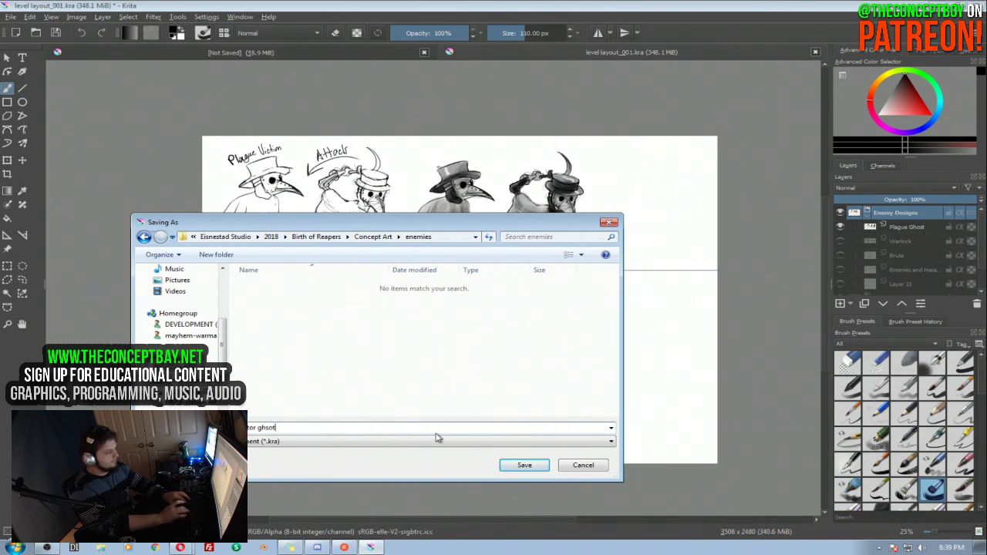
pyautogui.write('os')
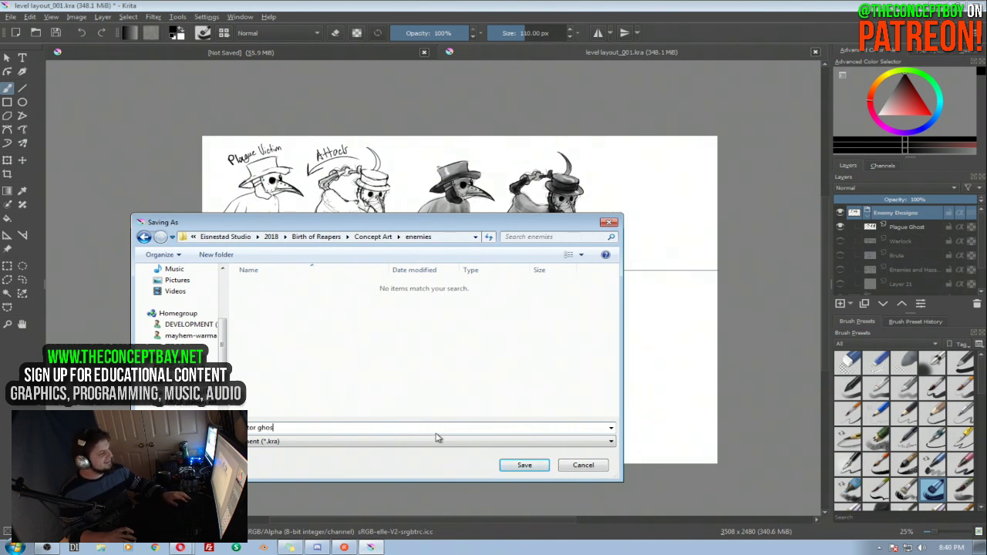
pyautogui.click(506, 466)
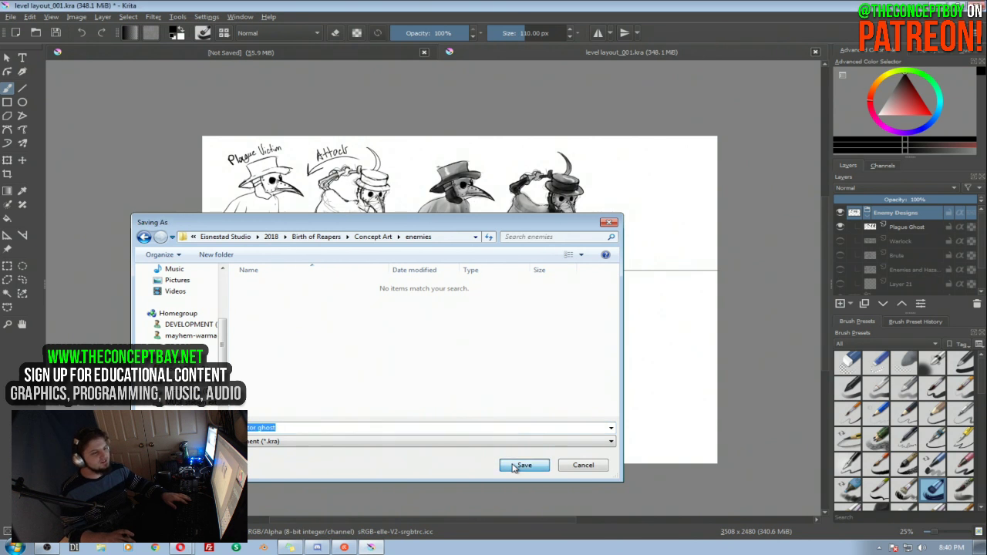
# Show the Warlock layer instead of Plague Ghost and save the document as "warlock.kra" in the enemies folder
pyautogui.click(840, 227)
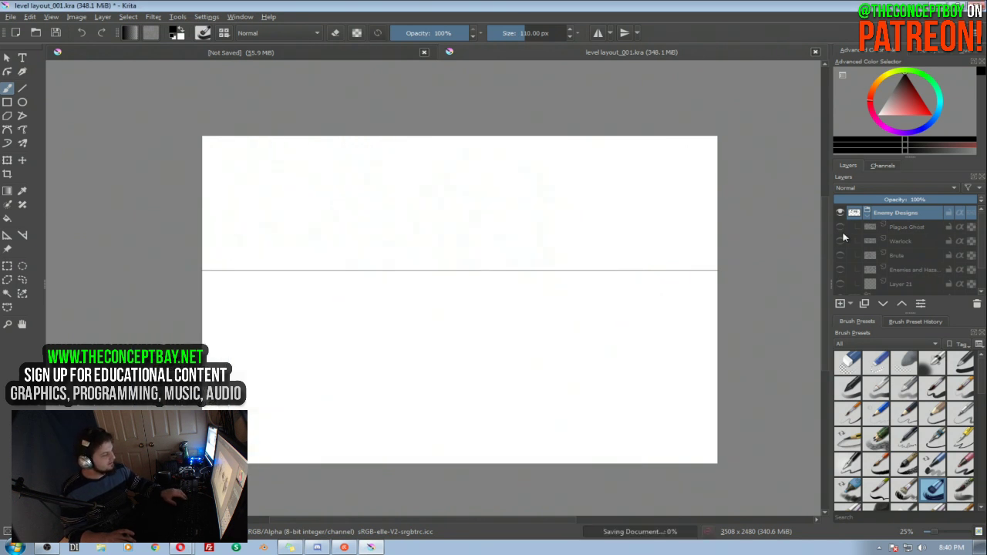
pyautogui.click(840, 241)
pyautogui.hotkey('ctrl', 'shift', 's')
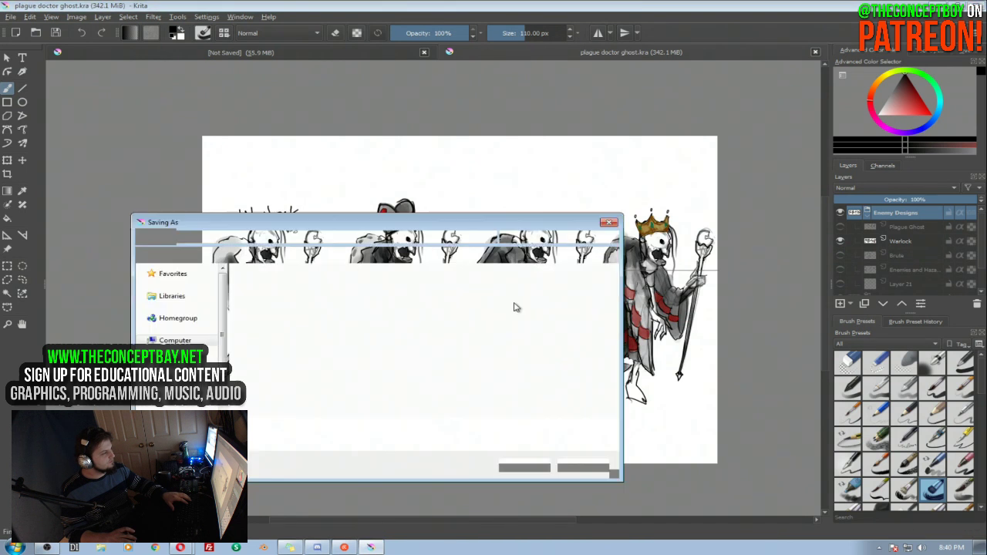
pyautogui.doubleClick(262, 301)
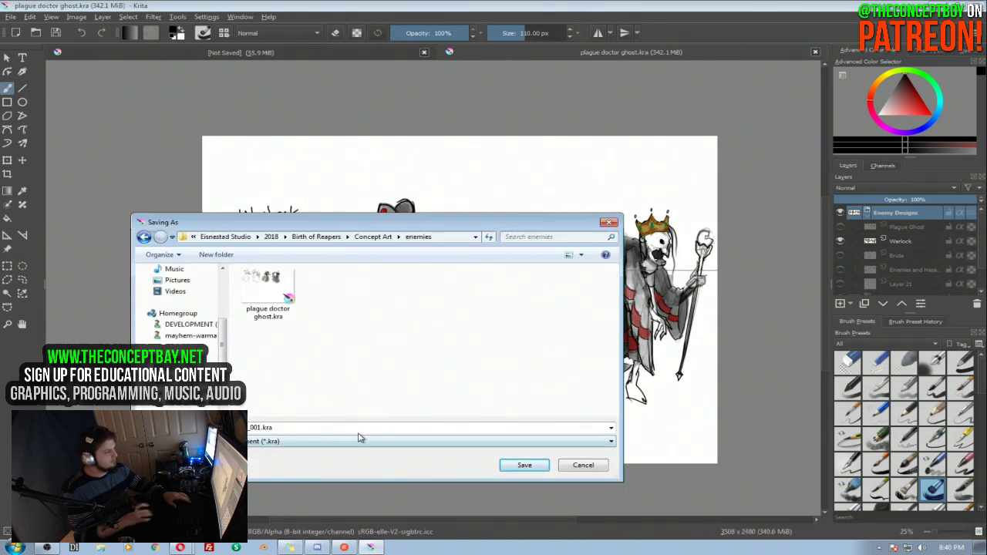
pyautogui.press('BackSpace')
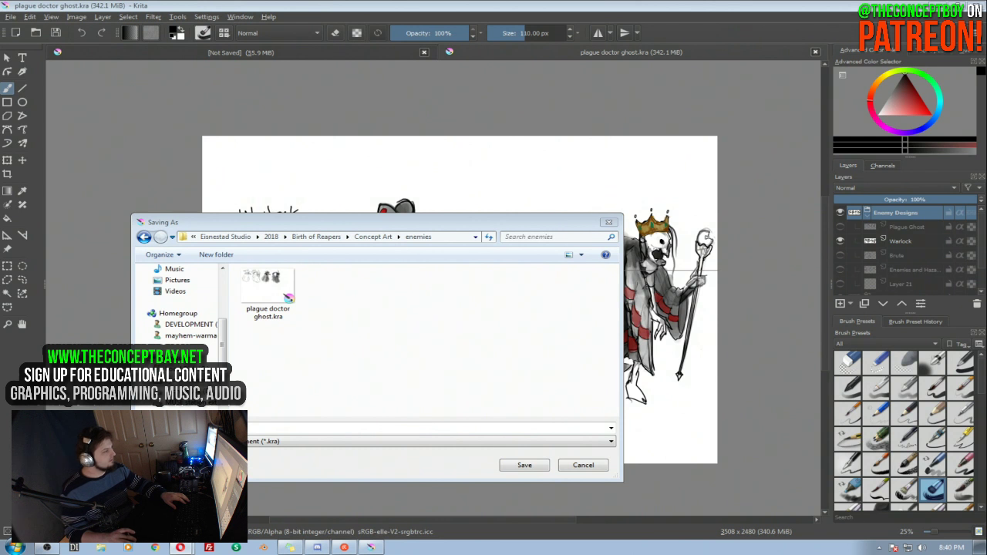
pyautogui.click(532, 467)
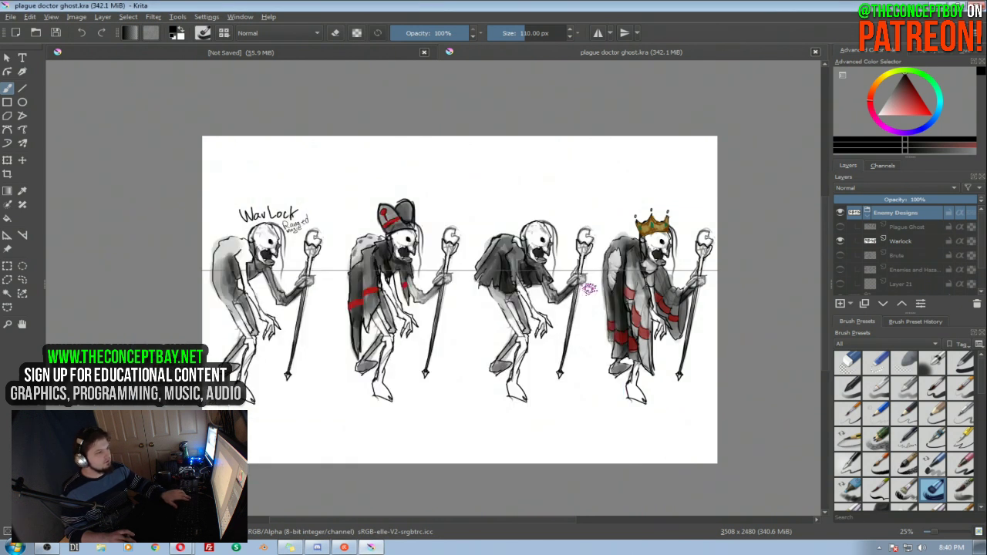
# Show the Brute layer instead of Warlock and save the document as "brute.kra" in the enemies folder
pyautogui.click(840, 241)
pyautogui.click(840, 255)
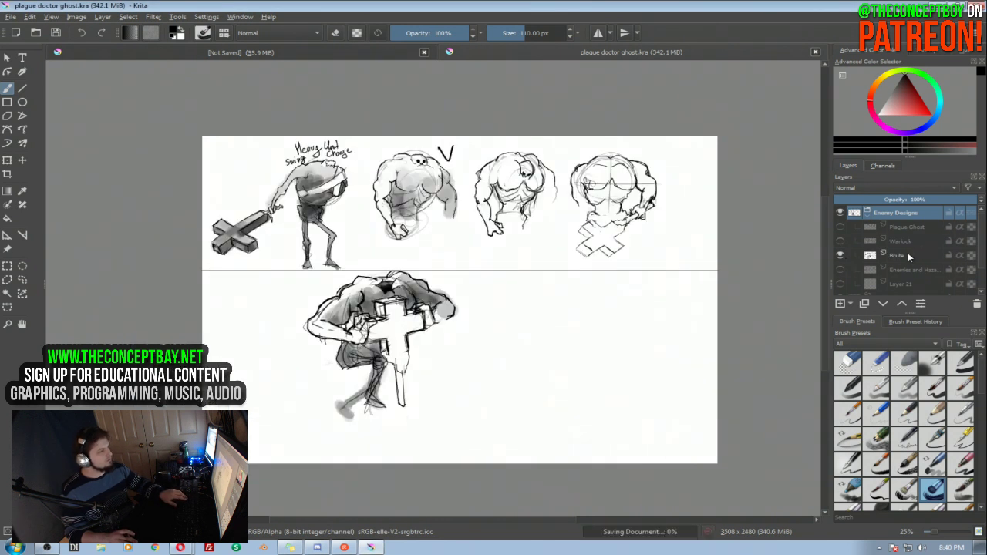
pyautogui.click(897, 256)
pyautogui.hotkey('ctrl', 'shift', 's')
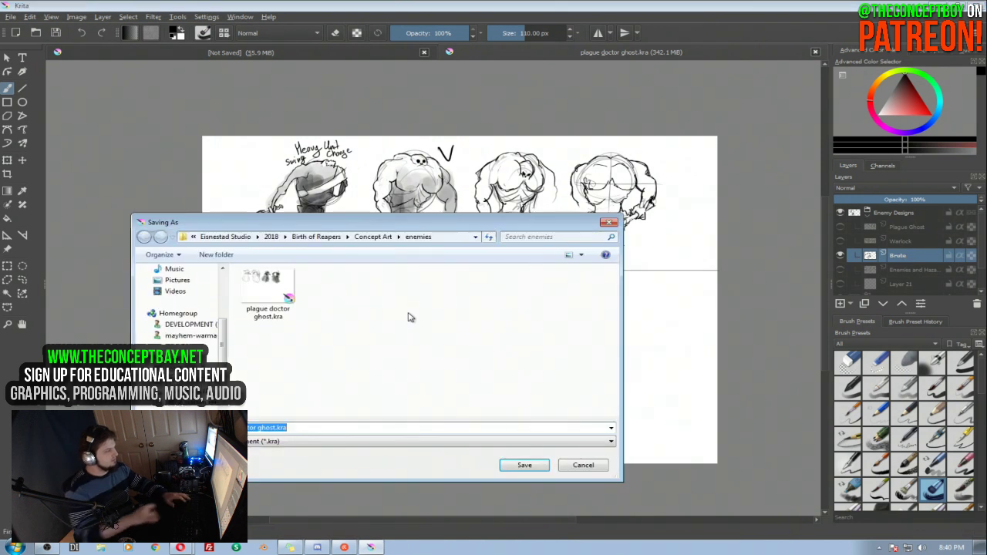
pyautogui.press('BackSpace')
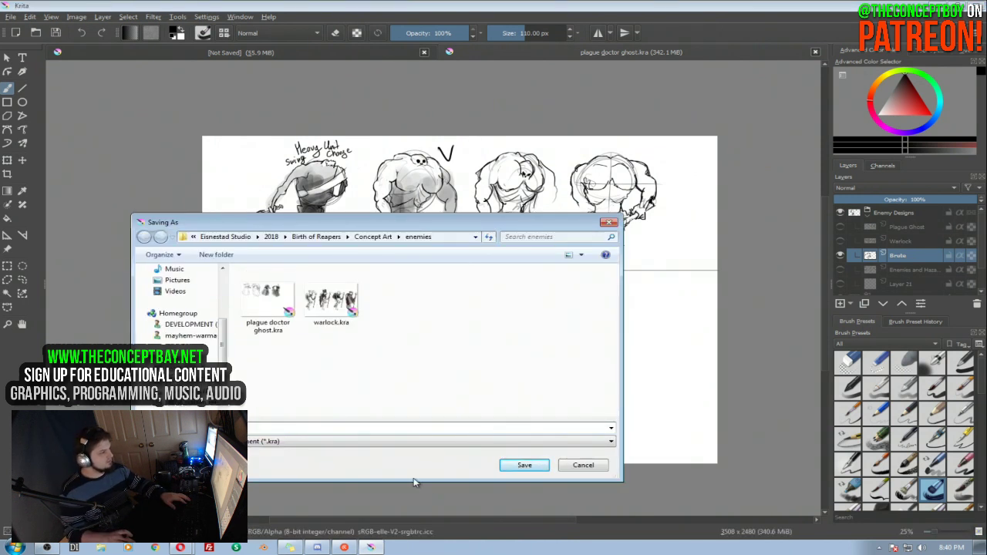
pyautogui.click(524, 465)
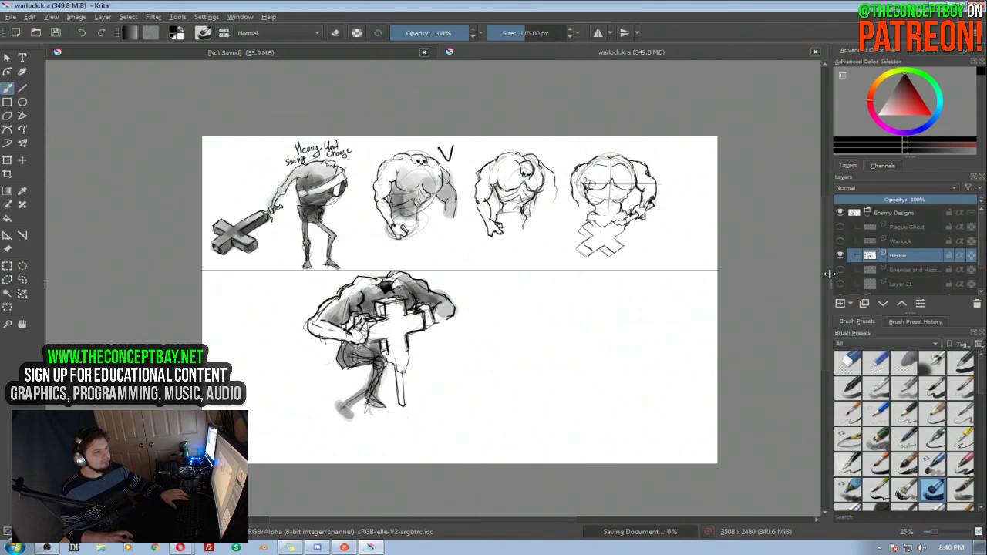
# Show the combined enemies and hazards layer instead of Brute and save the document as "sketches.kra" in the enemies folder
pyautogui.click(839, 255)
pyautogui.click(840, 270)
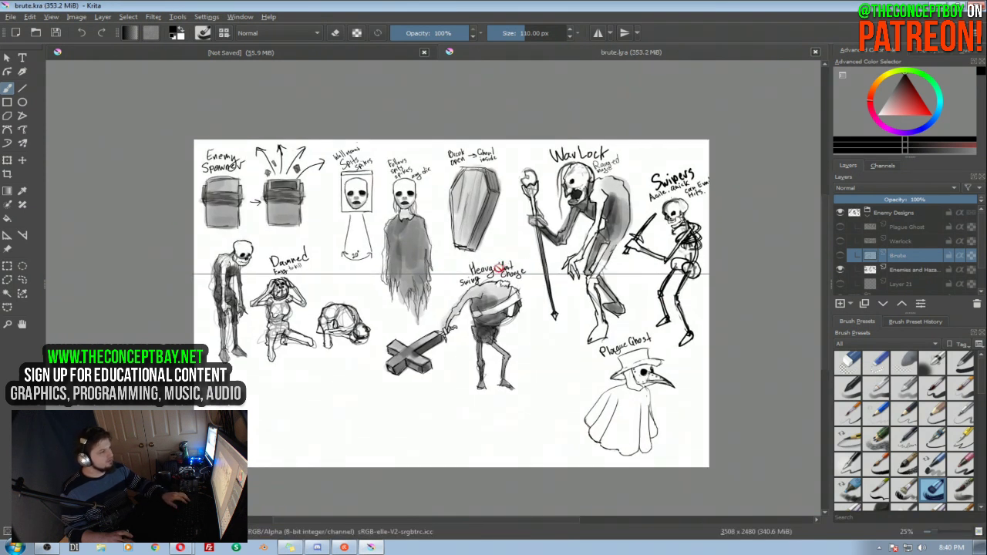
pyautogui.hotkey('ctrl', 'shift', 's')
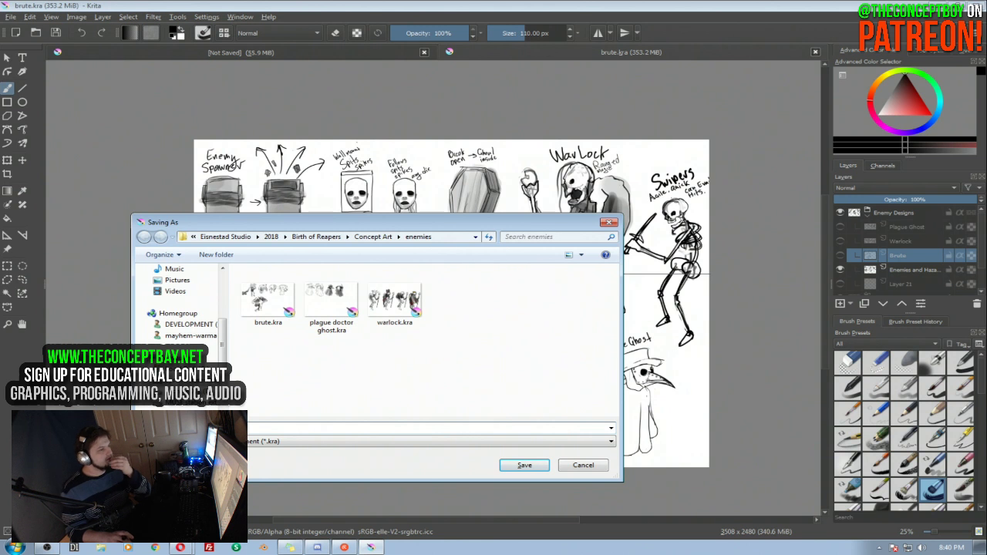
pyautogui.press('Return')
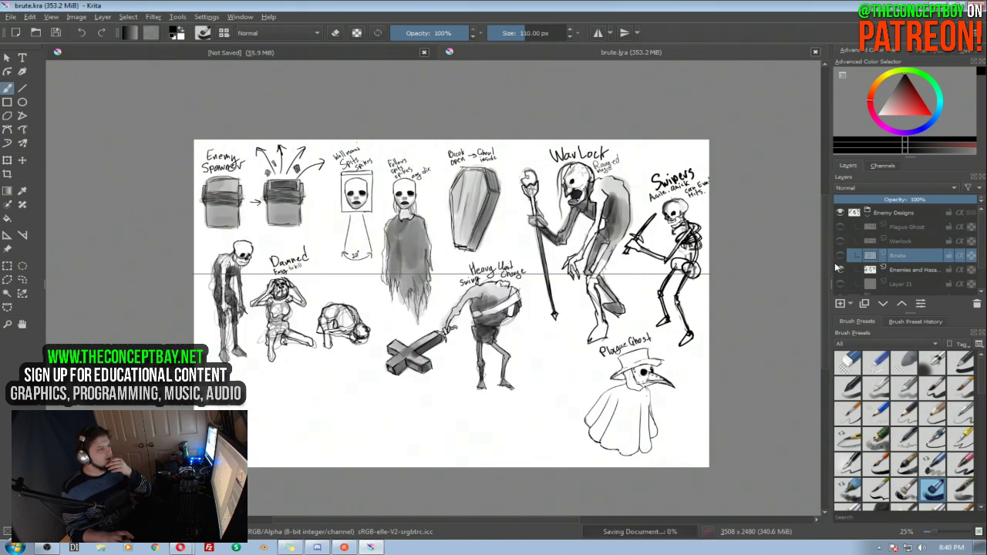
# Check the remaining layers with only Layer 21 shown in the Enemy Designs group, and close the sketches.kra document
pyautogui.click(840, 270)
pyautogui.click(840, 284)
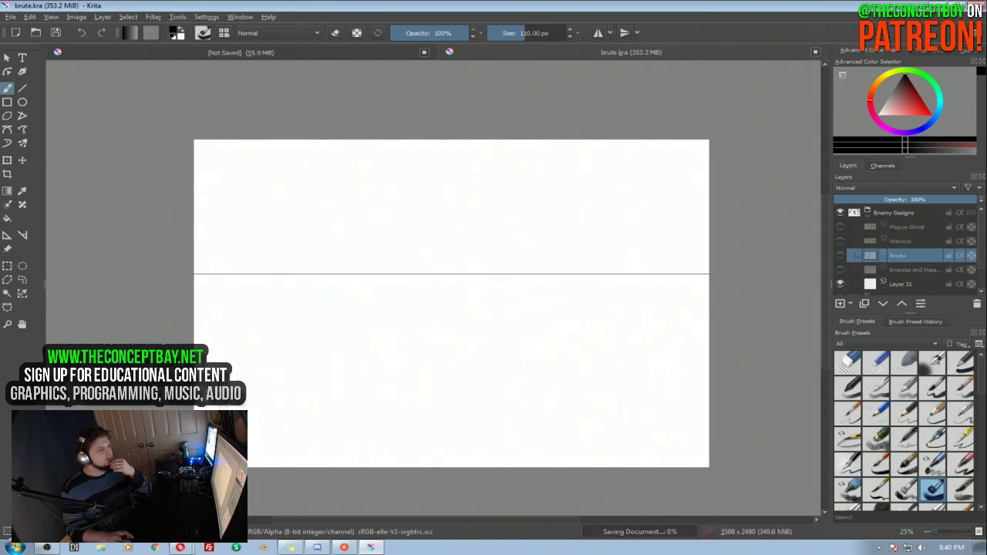
pyautogui.scroll(-1, 848, 257)
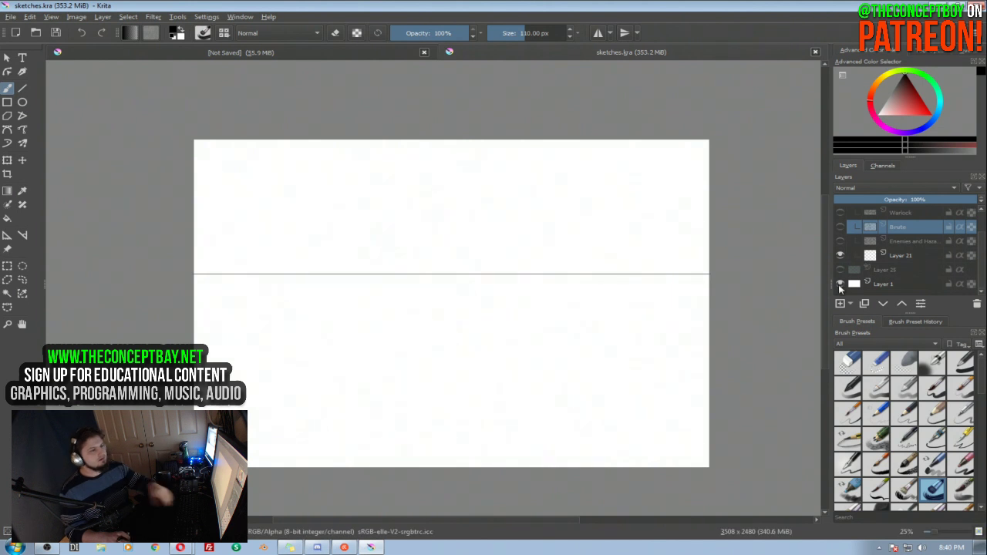
pyautogui.click(887, 270)
pyautogui.scroll(2, 859, 246)
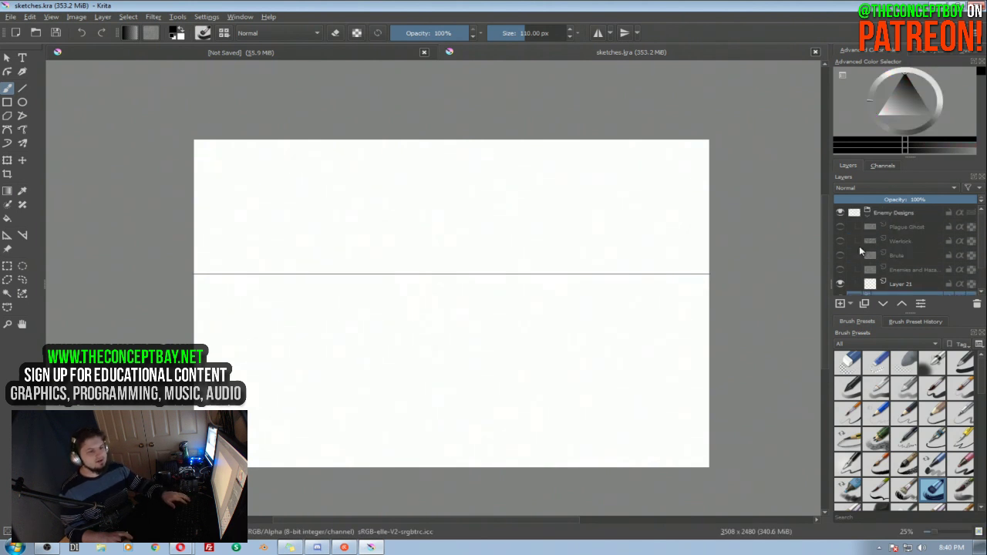
pyautogui.click(908, 217)
pyautogui.moveTo(864, 254)
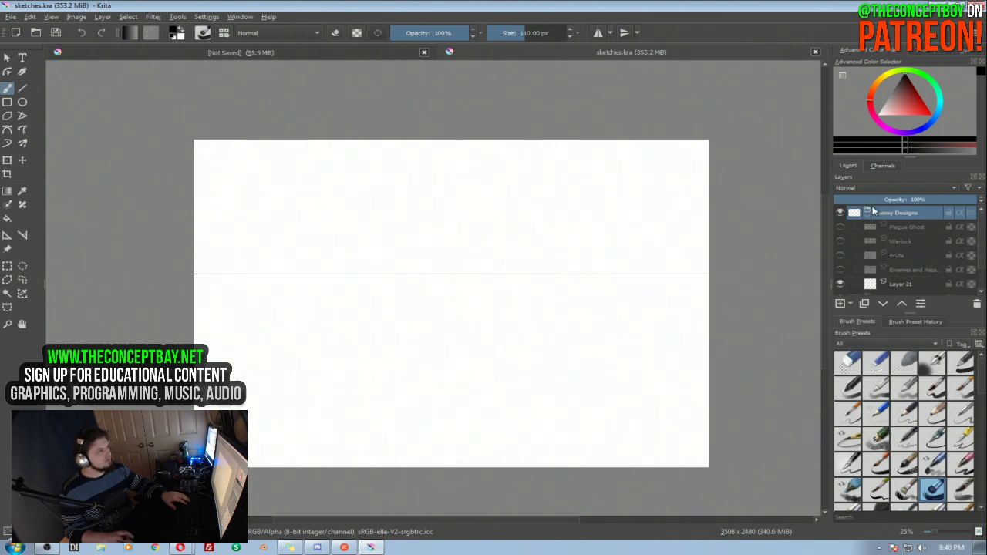
pyautogui.click(814, 53)
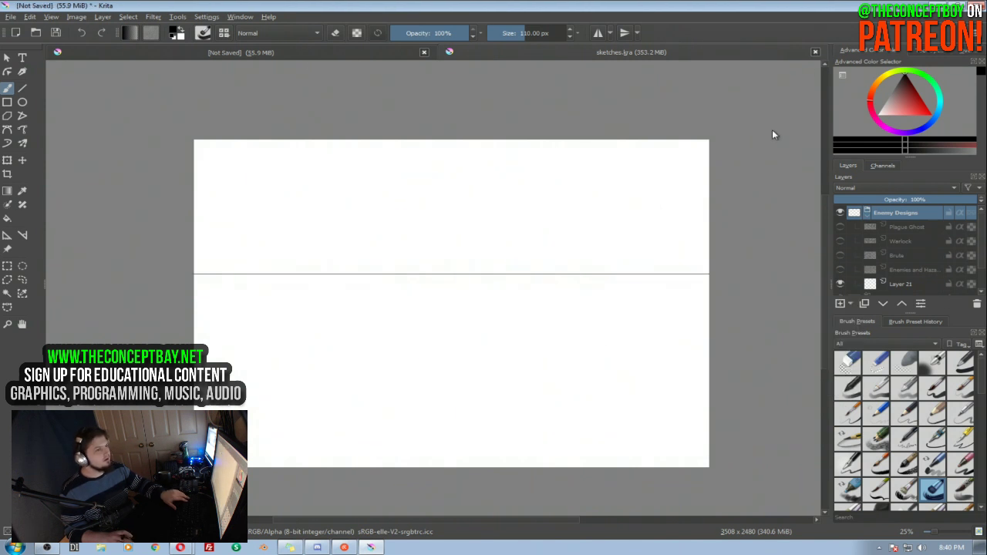
# Switch the quick brush presets to the pixel-art set and choose the hard 1 px pixel pen
pyautogui.moveTo(565, 160); pyautogui.dragTo(537, 201)
pyautogui.scroll(1, 540, 201)
pyautogui.scroll(-1, 542, 194)
pyautogui.moveTo(542, 164); pyautogui.dragTo(581, 142)
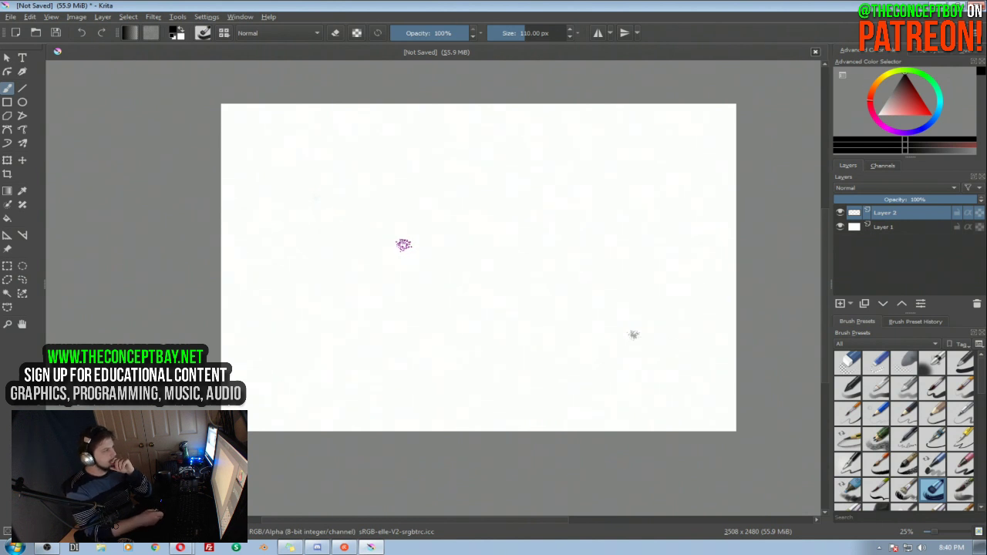
pyautogui.rightClick(429, 233)
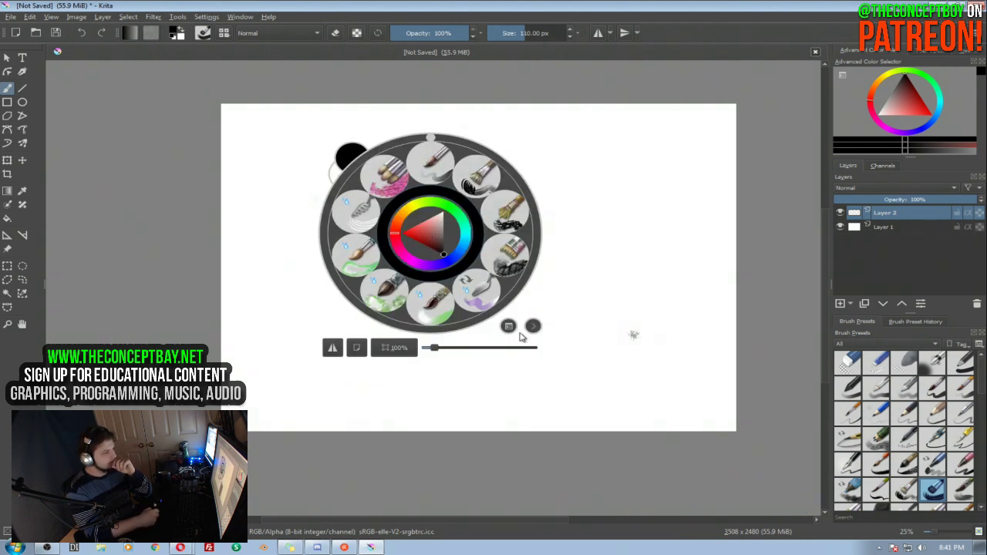
pyautogui.click(508, 326)
pyautogui.click(547, 399)
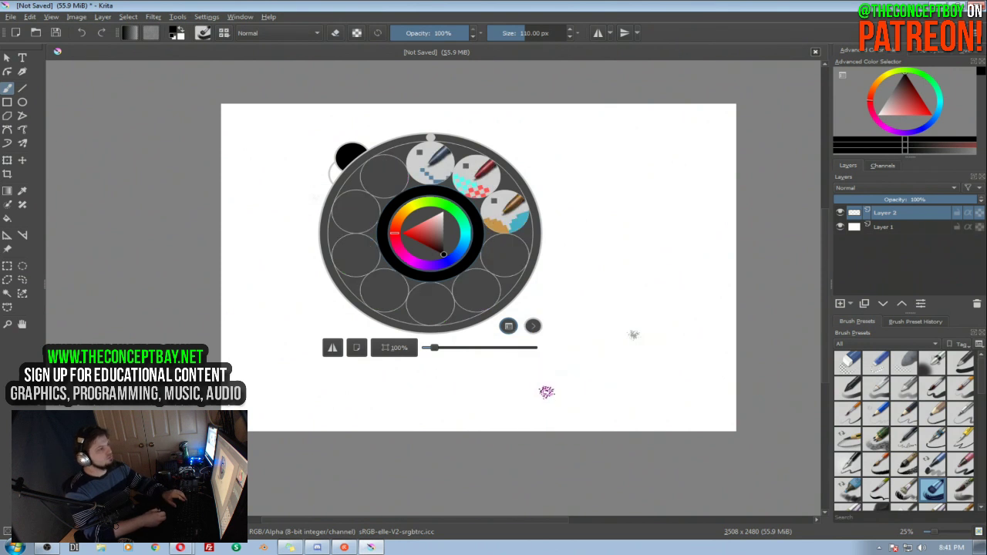
pyautogui.click(471, 179)
# Sketch a wide rectangular box outline in black with a horizontal dividing line across its upper part
pyautogui.moveTo(456, 237); pyautogui.dragTo(529, 159)
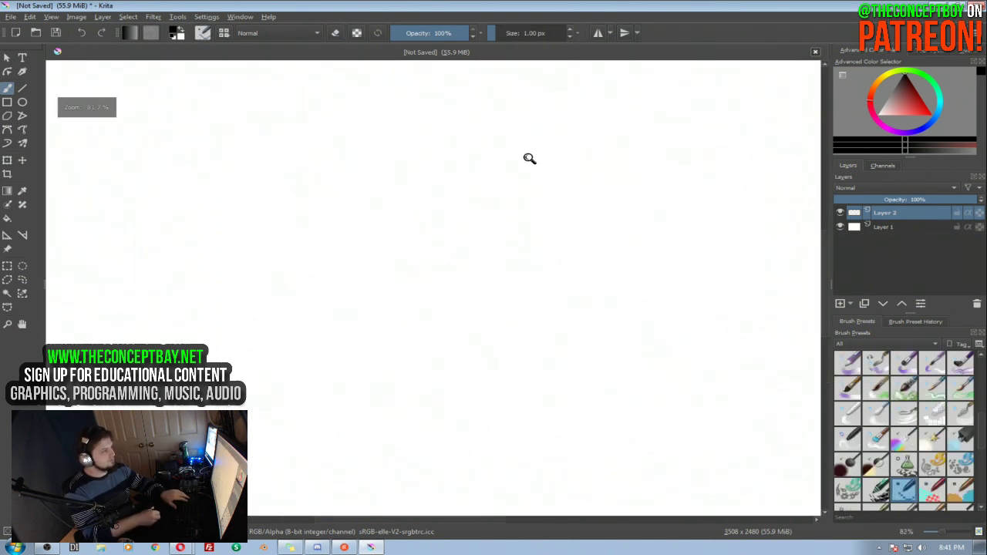
pyautogui.moveTo(399, 249)
pyautogui.mouseDown()
pyautogui.moveTo(529, 244)
pyautogui.moveTo(557, 151)
pyautogui.mouseUp()
pyautogui.moveTo(511, 209); pyautogui.dragTo(604, 174)
pyautogui.hotkey('ctrl', 'z')
pyautogui.moveTo(210, 232); pyautogui.dragTo(211, 251)
pyautogui.moveTo(214, 344)
pyautogui.mouseDown()
pyautogui.moveTo(210, 171)
pyautogui.moveTo(522, 162)
pyautogui.moveTo(677, 315)
pyautogui.moveTo(371, 359)
pyautogui.moveTo(220, 360)
pyautogui.mouseUp()
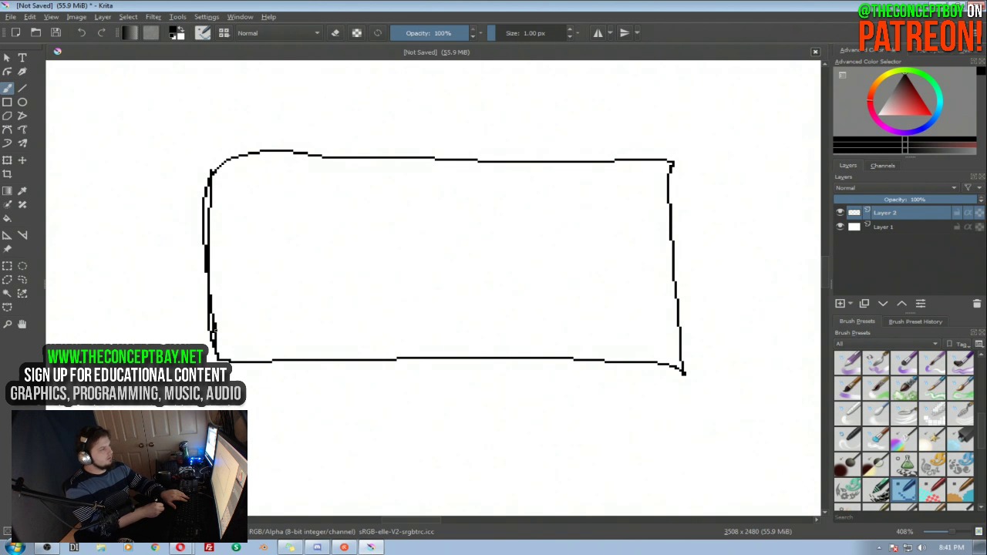
pyautogui.moveTo(208, 217)
pyautogui.mouseDown()
pyautogui.moveTo(697, 228)
pyautogui.moveTo(220, 232)
pyautogui.mouseUp()
pyautogui.hotkey('ctrl', 'z')
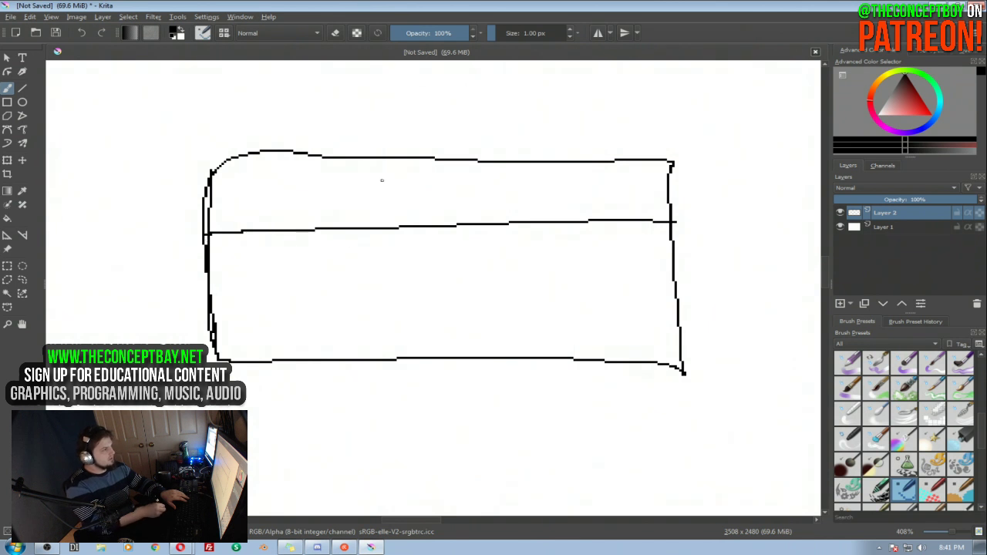
# Redraw the box's upper-left corner closer in and erase the stray outer lines along its top and left edges
pyautogui.moveTo(341, 158); pyautogui.dragTo(224, 162)
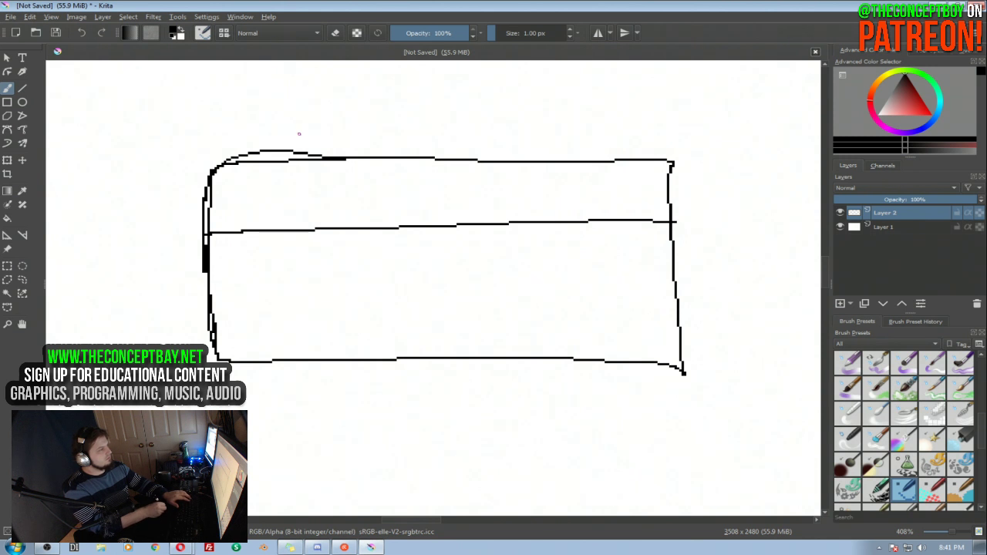
pyautogui.press('e')
pyautogui.moveTo(312, 151)
pyautogui.mouseDown()
pyautogui.moveTo(201, 161)
pyautogui.moveTo(242, 154)
pyautogui.moveTo(189, 173)
pyautogui.moveTo(202, 169)
pyautogui.moveTo(199, 309)
pyautogui.moveTo(208, 159)
pyautogui.moveTo(205, 339)
pyautogui.mouseUp()
pyautogui.moveTo(256, 281); pyautogui.dragTo(256, 279)
pyautogui.press('e')
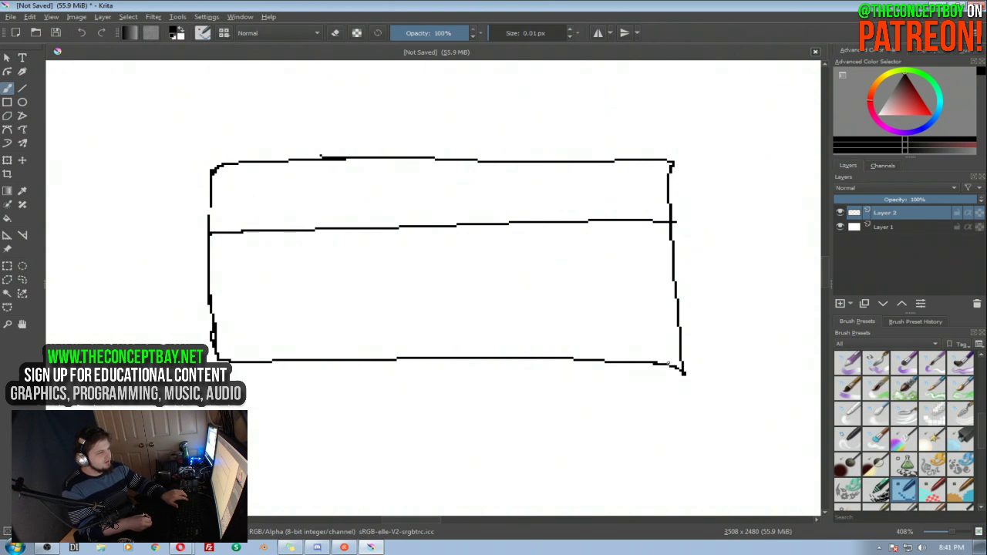
# Redraw the box's lower-right corner as a small rounded corner and clear away the protruding tip
pyautogui.hotkey('ctrl', 'z')
pyautogui.moveTo(680, 334); pyautogui.dragTo(663, 363)
pyautogui.press('e')
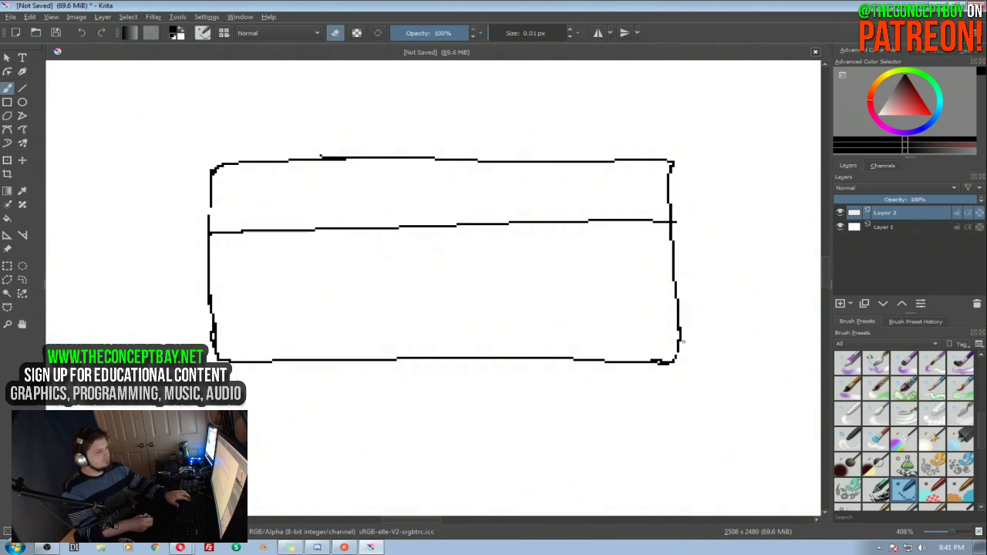
pyautogui.press('e')
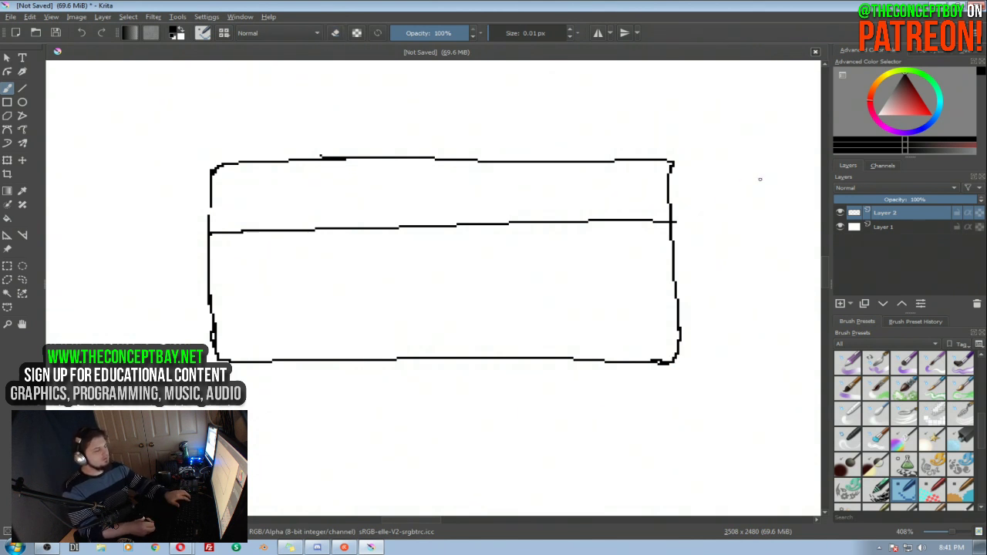
pyautogui.press('e')
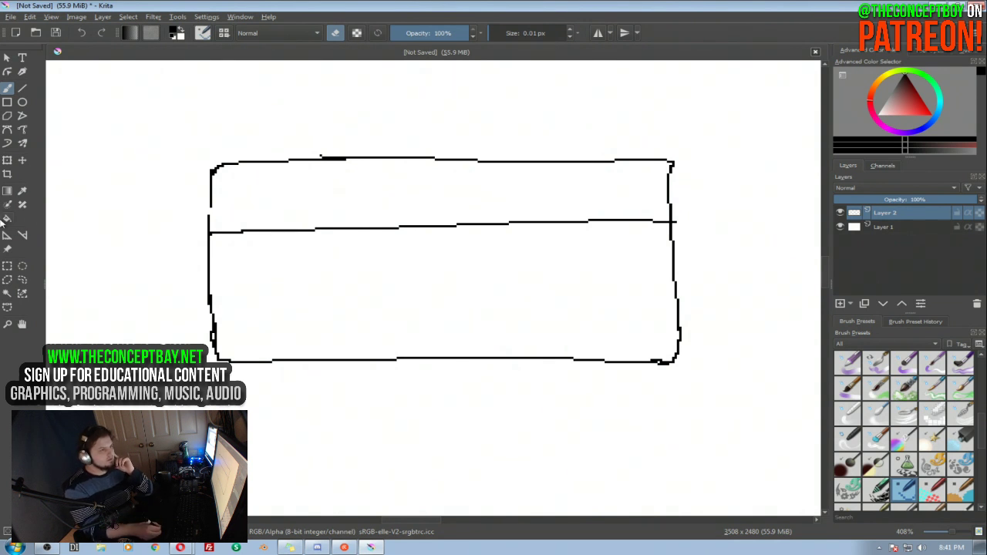
# Try to fill the box's upper section with a dark brown using the Fill tool
pyautogui.press('f')
pyautogui.click(890, 50)
pyautogui.click(891, 50)
pyautogui.moveTo(907, 103)
pyautogui.mouseDown()
pyautogui.moveTo(894, 110)
pyautogui.moveTo(904, 92)
pyautogui.mouseUp()
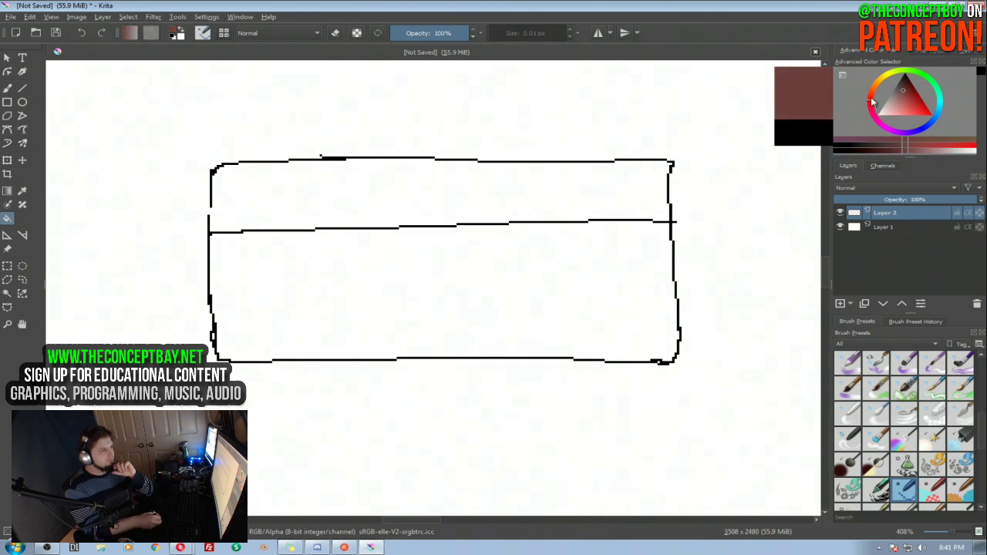
pyautogui.click(875, 95)
pyautogui.click(583, 188)
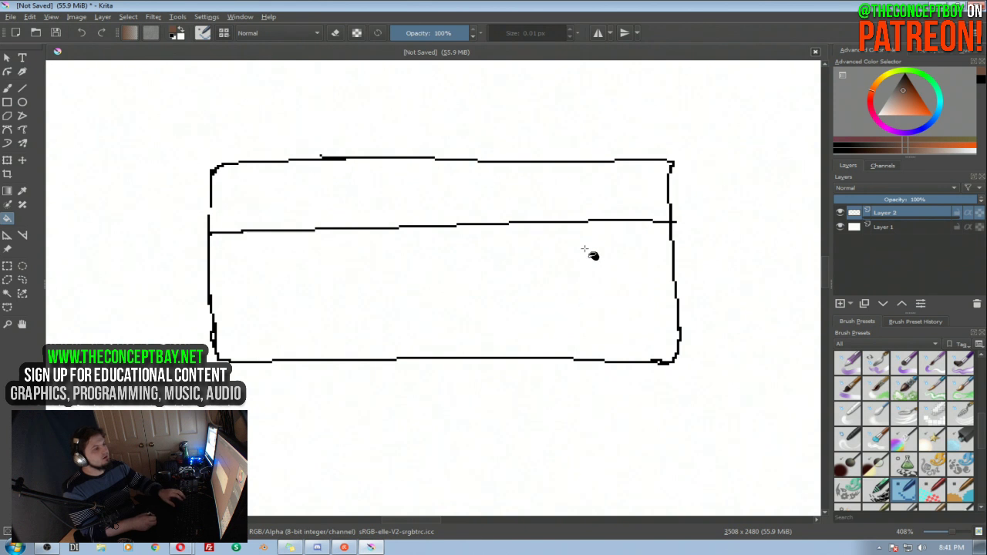
pyautogui.hotkey('ctrl', 'z')
# Close the gap in the box's left edge with black brush strokes and switch back to the Fill tool
pyautogui.press('b')
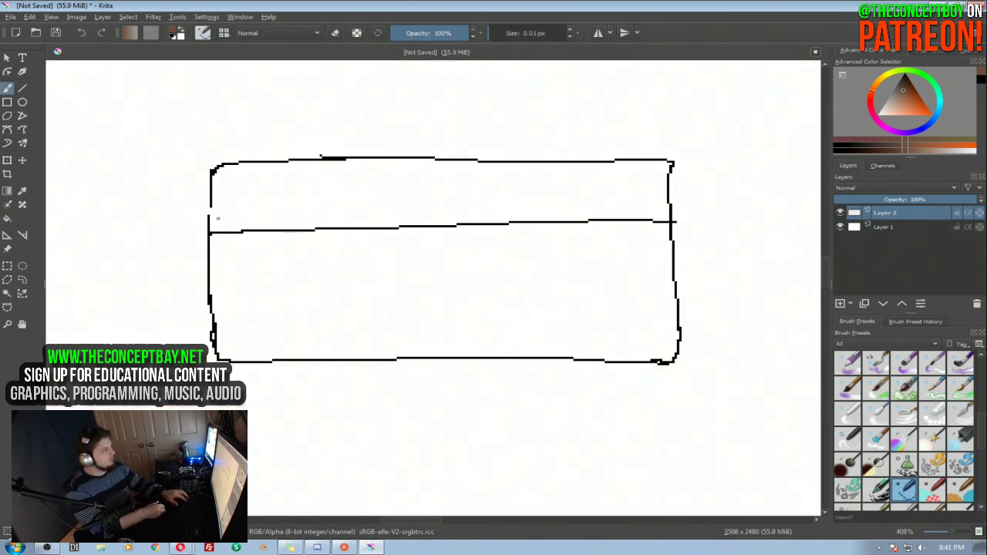
pyautogui.keyDown('ctrl'); pyautogui.click(217, 213); pyautogui.keyUp('ctrl')
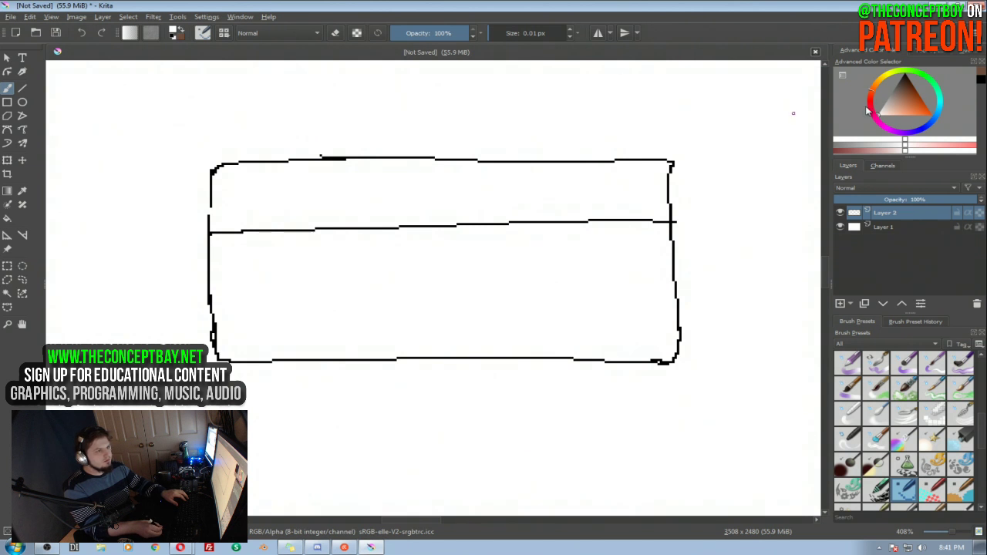
pyautogui.moveTo(899, 89); pyautogui.dragTo(911, 52)
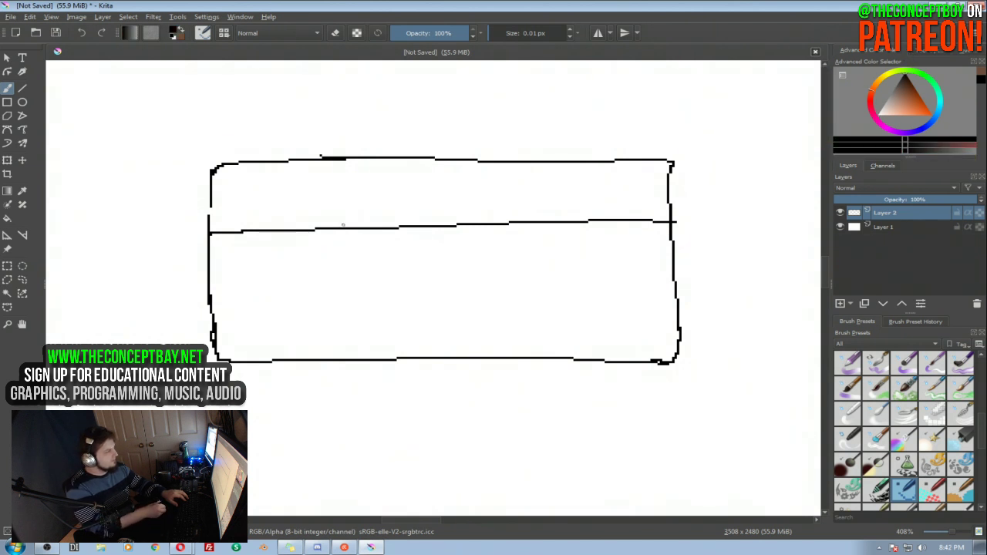
pyautogui.moveTo(210, 213); pyautogui.dragTo(210, 219)
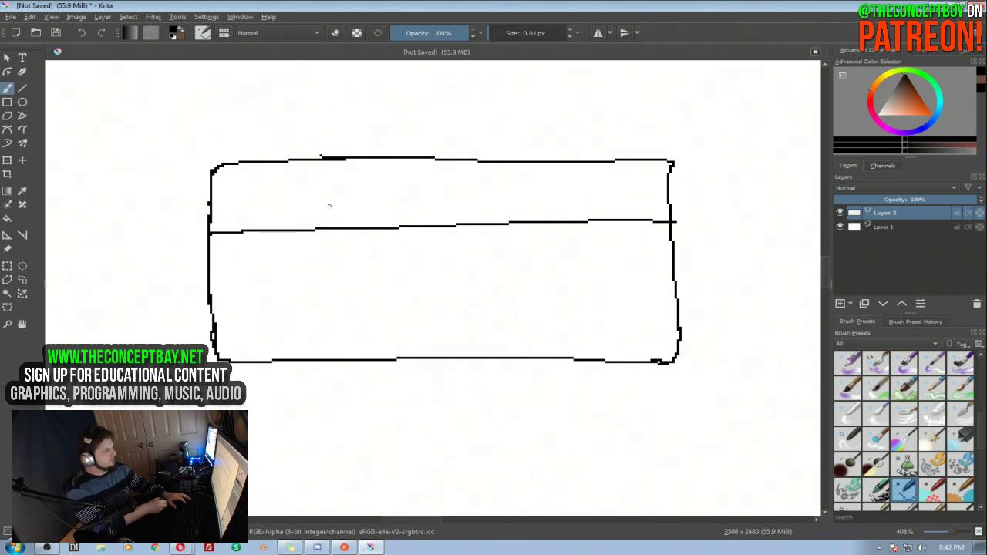
pyautogui.click(9, 219)
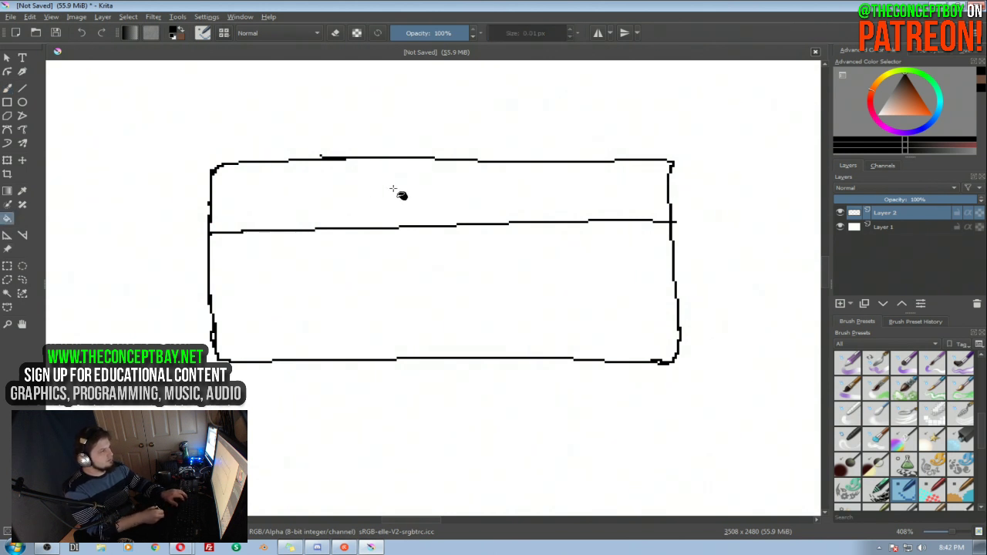
# Fill the box's upper section with a muted reddish brown and its lower section with a darker, more saturated brown
pyautogui.click(399, 212)
pyautogui.hotkey('ctrl', 'z')
pyautogui.click(408, 206)
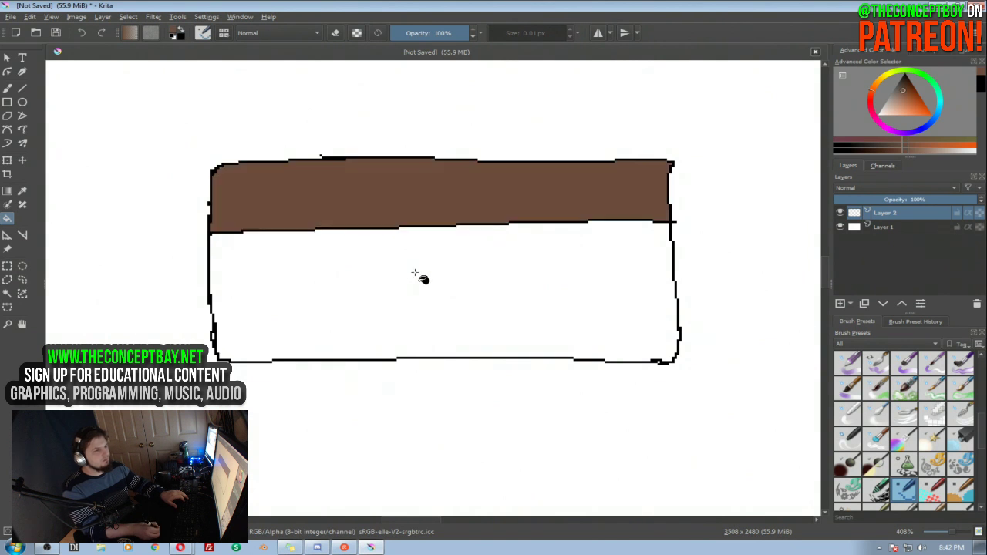
pyautogui.click(907, 87)
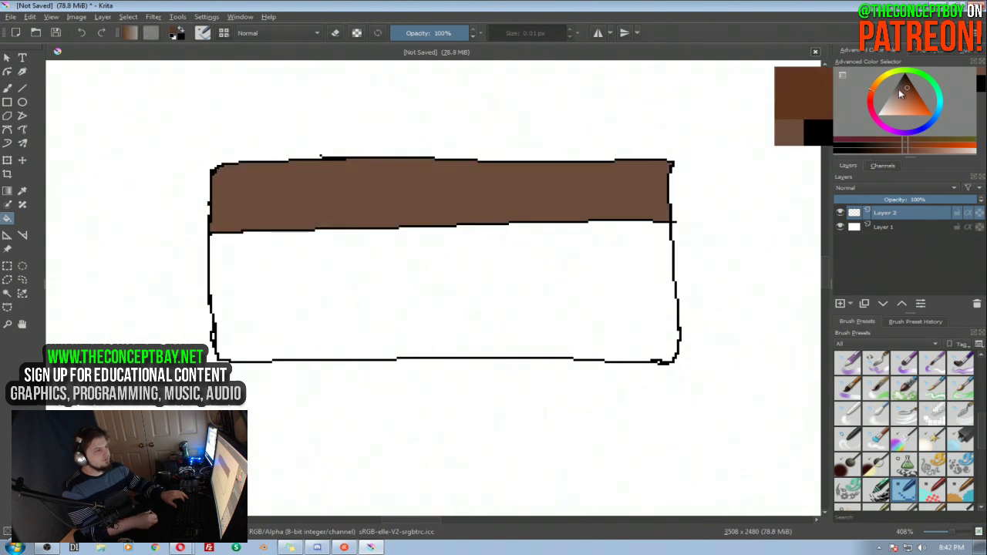
pyautogui.click(585, 284)
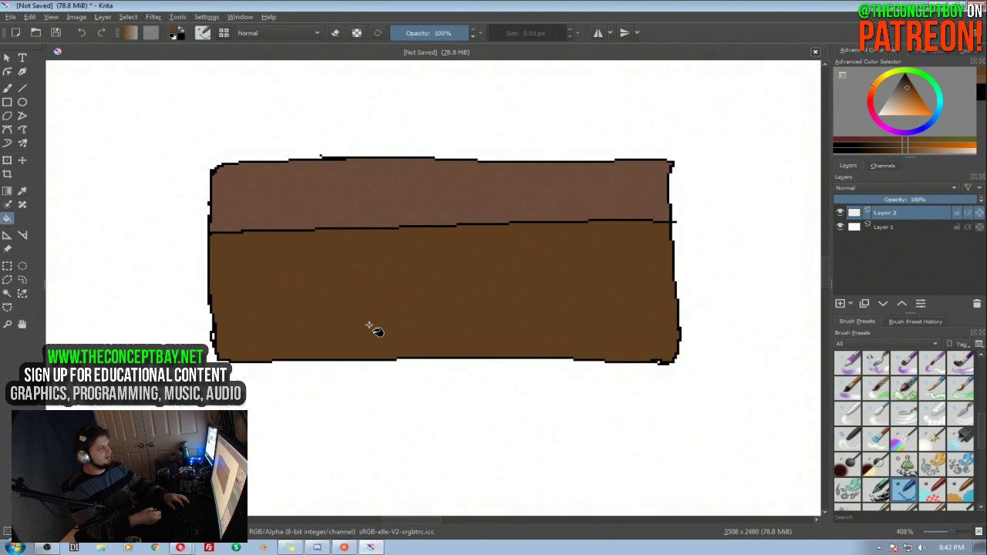
pyautogui.press('b')
pyautogui.moveTo(418, 255)
pyautogui.mouseDown()
pyautogui.moveTo(360, 251)
pyautogui.moveTo(387, 263)
pyautogui.moveTo(445, 263)
pyautogui.mouseUp()
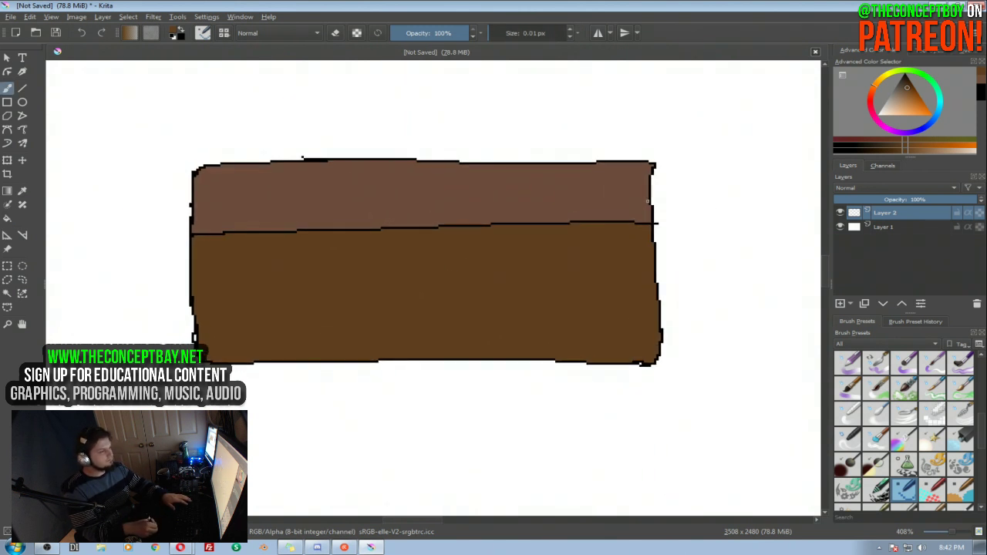
pyautogui.click(842, 223)
pyautogui.click(843, 223)
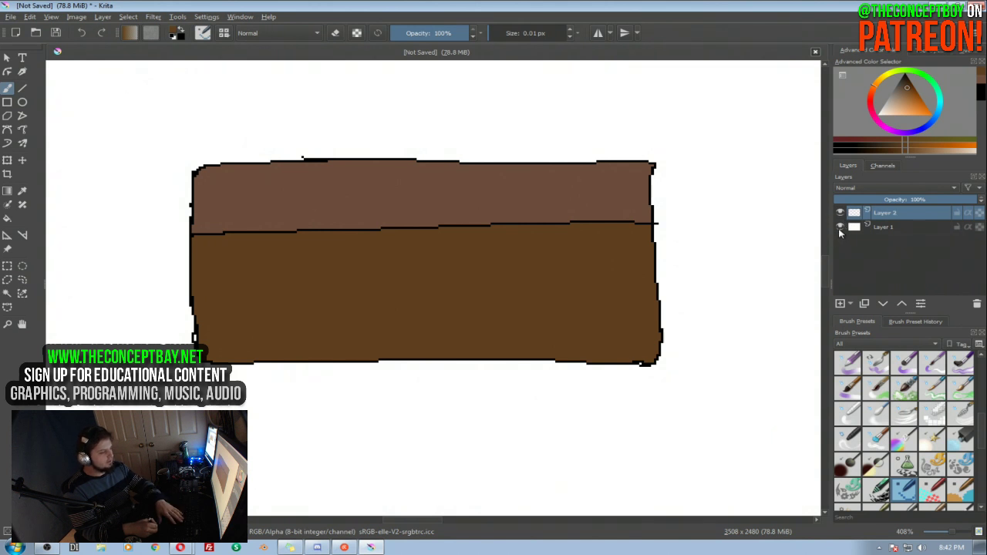
pyautogui.moveTo(696, 243); pyautogui.dragTo(701, 244)
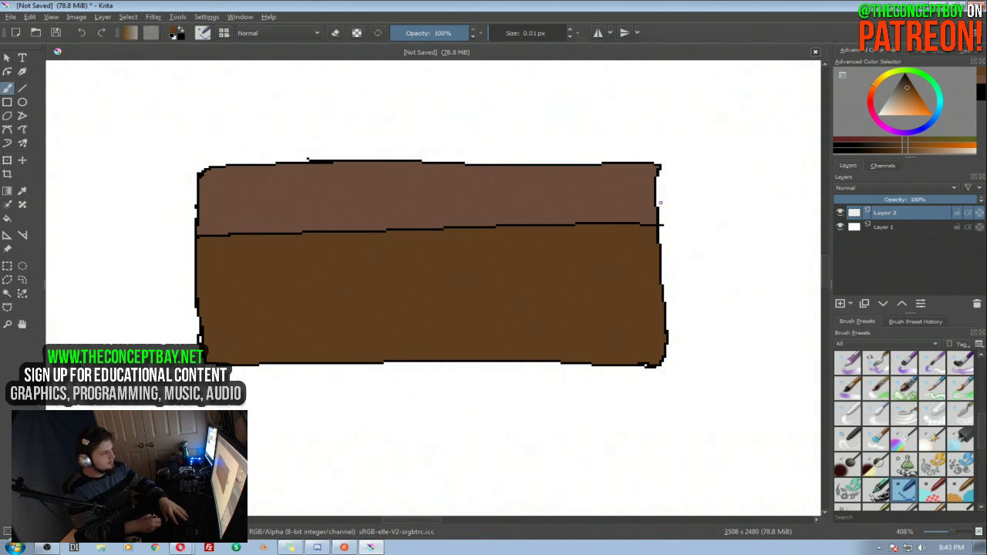
# Try lightening the box layer with the Levels filter, using output levels of 152 and 167
pyautogui.hotkey('ctrl', 'l')
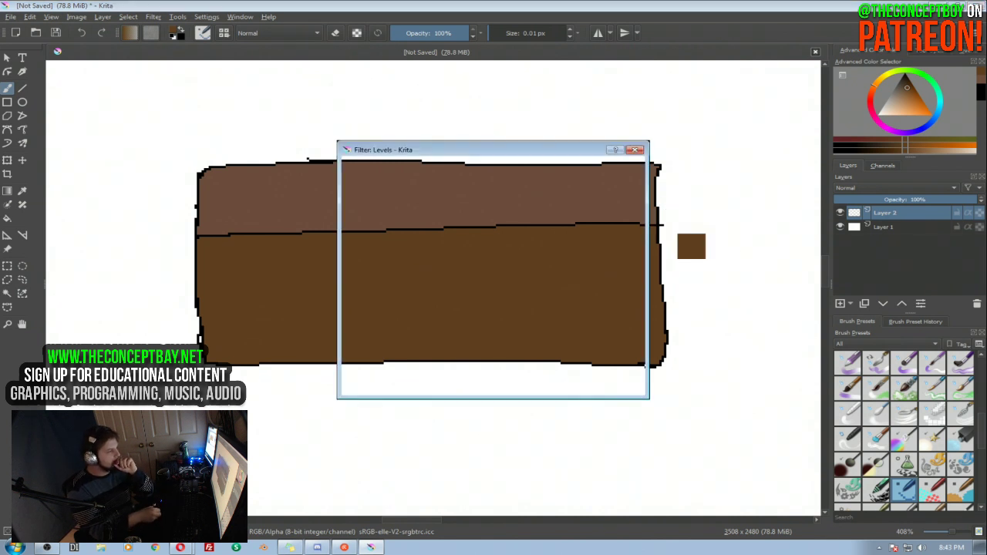
pyautogui.moveTo(352, 306); pyautogui.dragTo(524, 302)
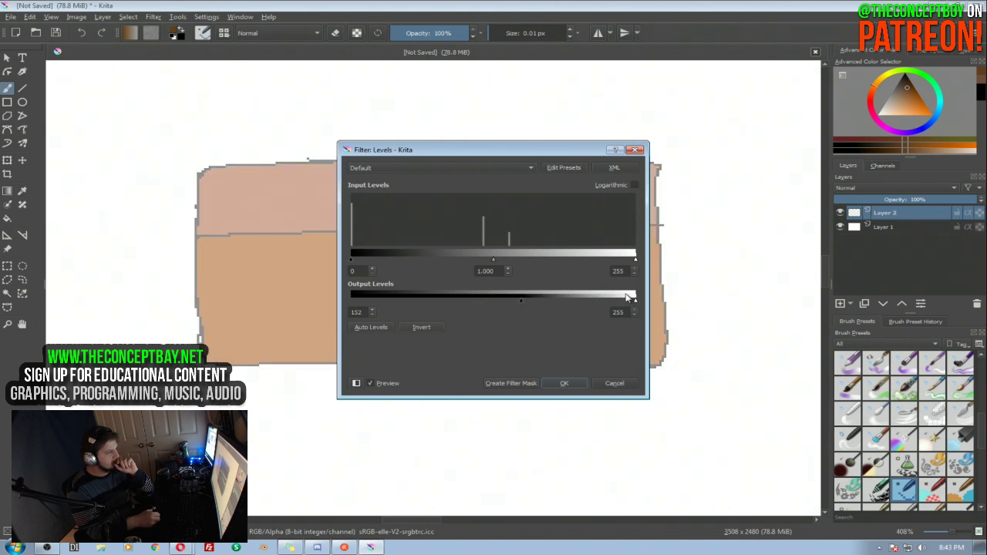
pyautogui.moveTo(636, 305); pyautogui.dragTo(568, 319)
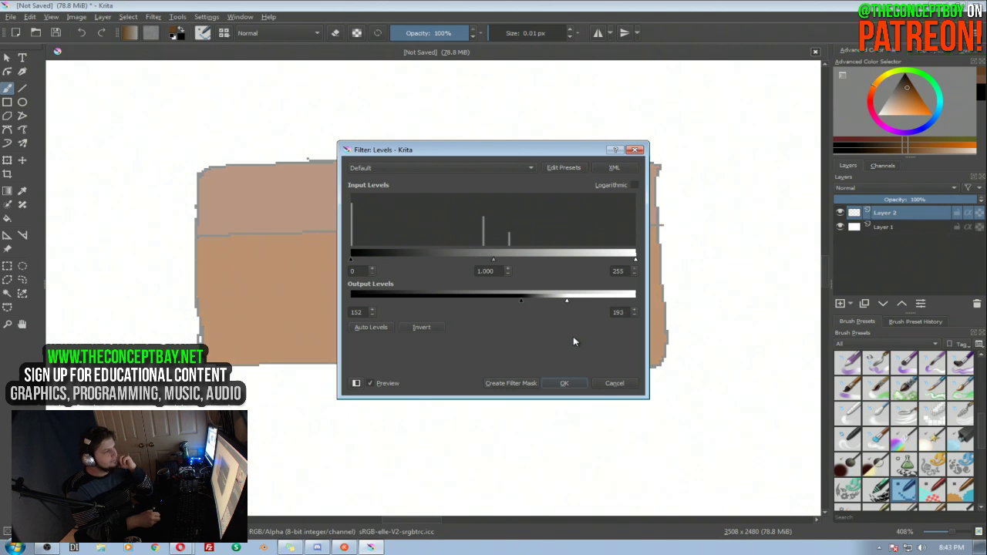
pyautogui.moveTo(541, 306); pyautogui.dragTo(535, 305)
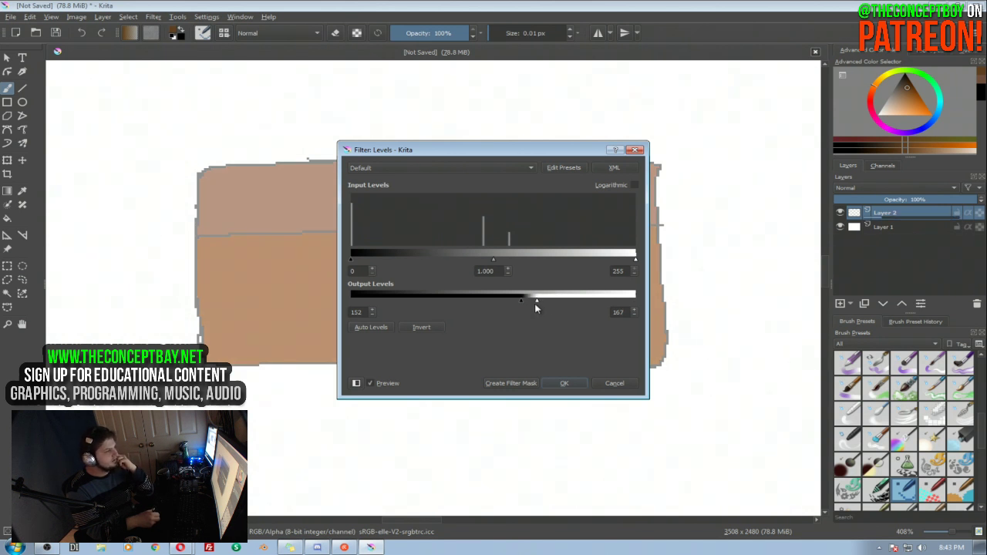
pyautogui.click(613, 383)
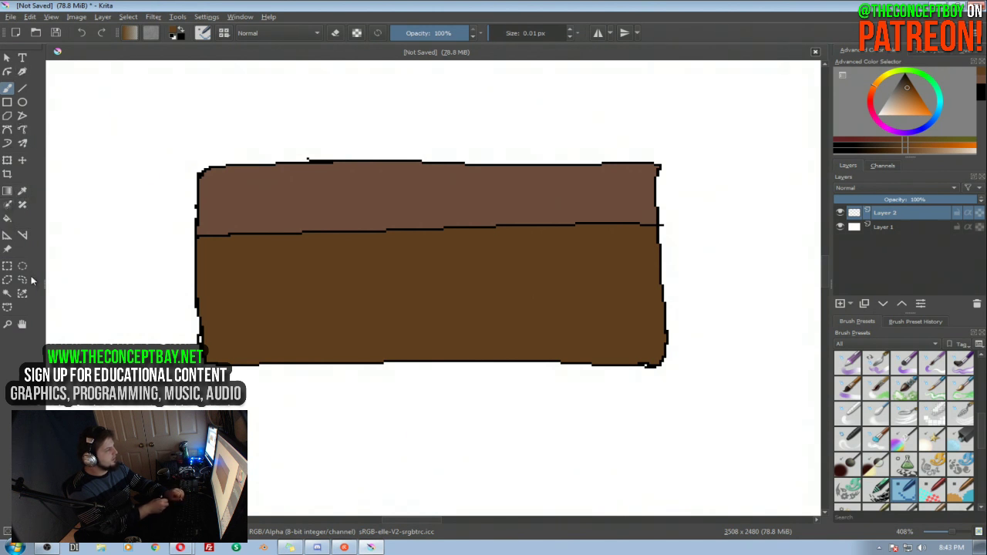
# Select the box's black lines by contiguous area, recolour them dark brown with a 33.37 px brush, and clear the selection
pyautogui.click(7, 205)
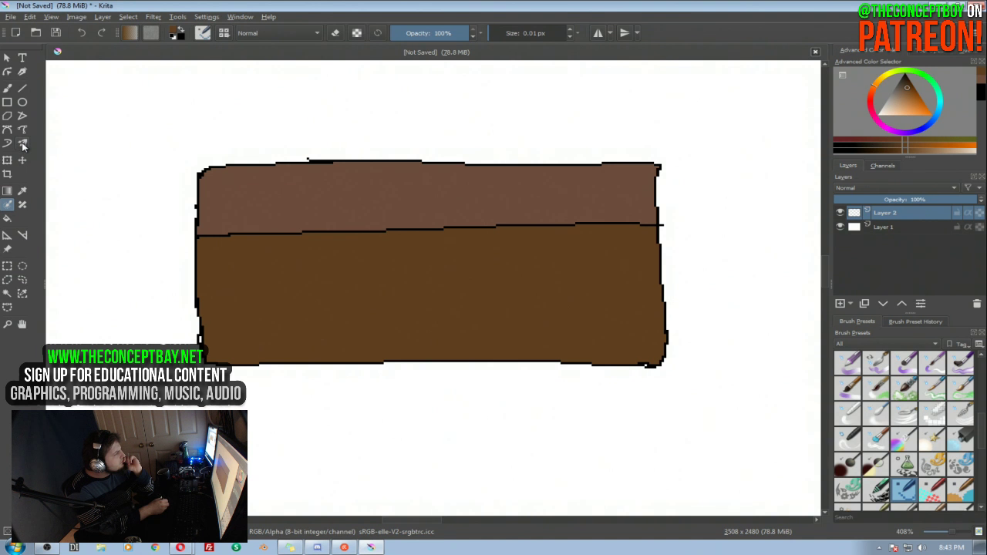
pyautogui.click(7, 293)
pyautogui.click(436, 234)
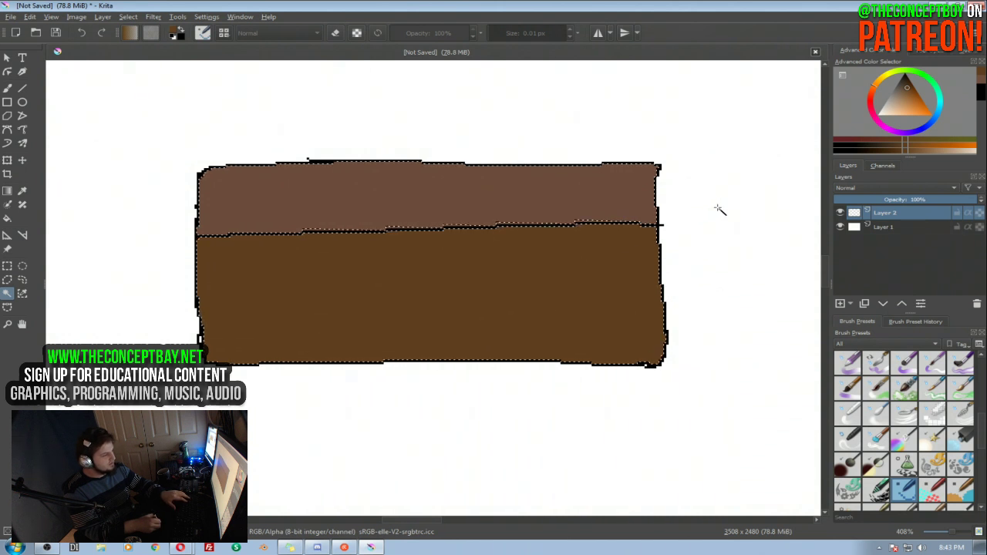
pyautogui.click(717, 216)
pyautogui.click(685, 224)
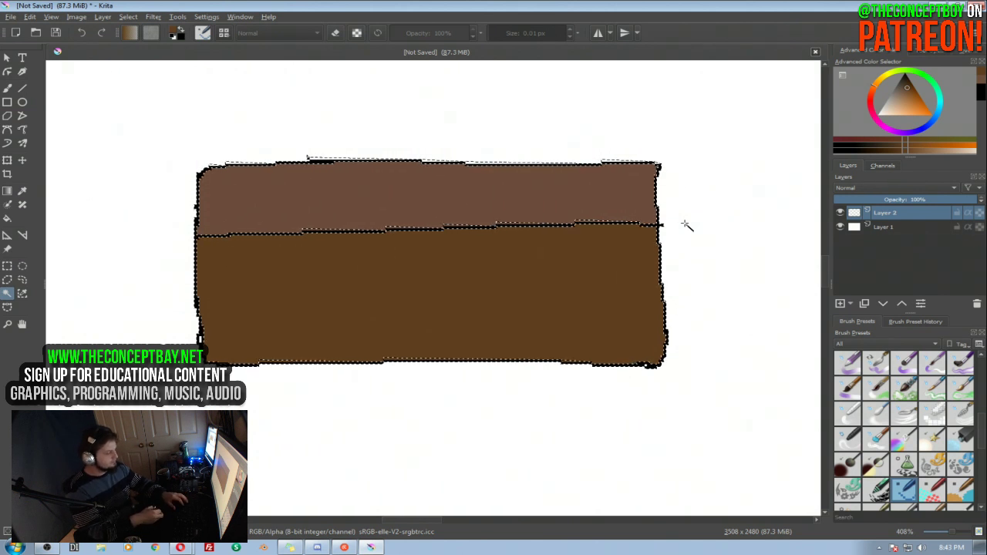
pyautogui.press('b')
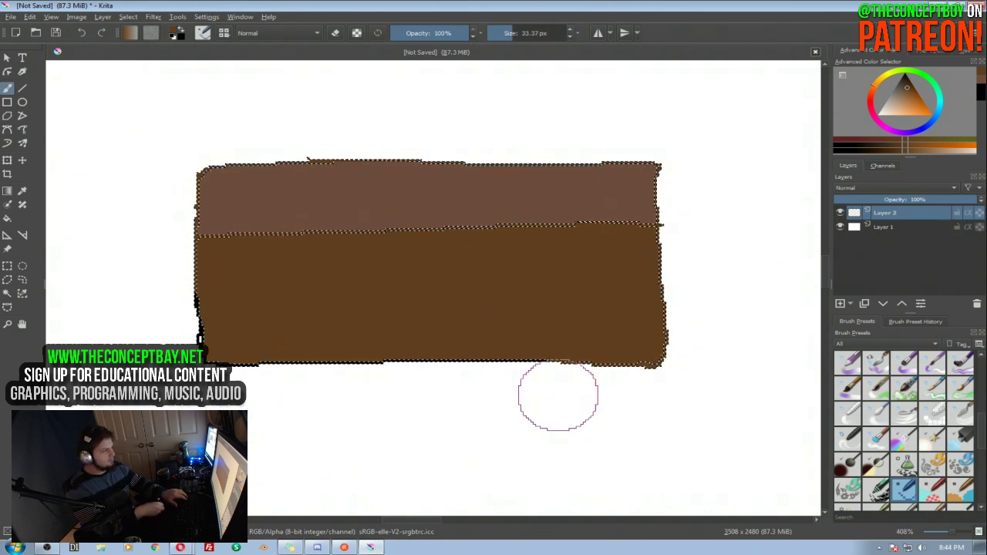
pyautogui.hotkey('ctrl', 'shift', 'a')
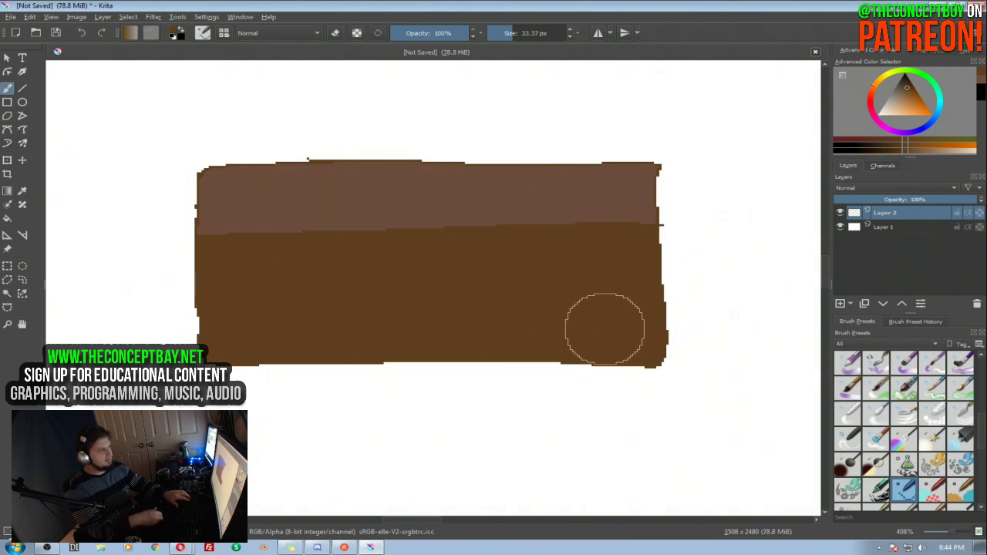
# Erase the entire box from the canvas and return to normal painting
pyautogui.press('e')
pyautogui.moveTo(613, 368)
pyautogui.mouseDown()
pyautogui.moveTo(564, 293)
pyautogui.moveTo(513, 260)
pyautogui.moveTo(529, 136)
pyautogui.moveTo(366, 121)
pyautogui.moveTo(357, 322)
pyautogui.moveTo(229, 218)
pyautogui.moveTo(255, 260)
pyautogui.mouseUp()
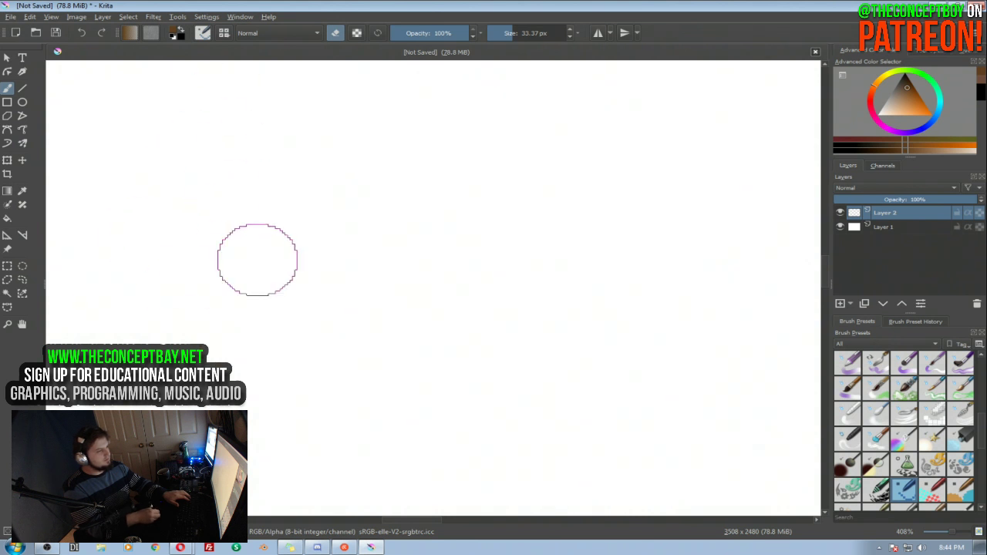
pyautogui.press('e')
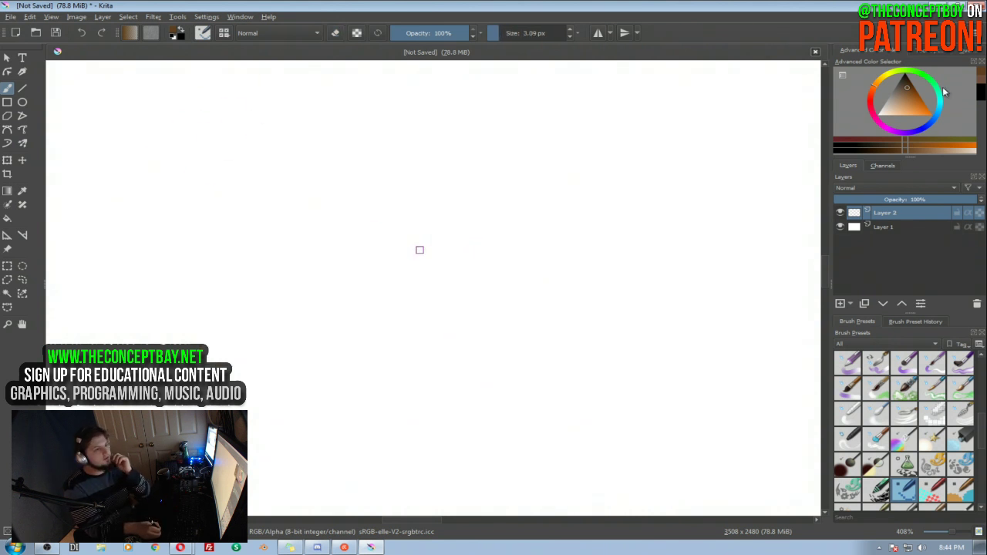
# Draw a new rectangular box outline in dark brown with a 3.09 px brush and fill its inside with the same brown
pyautogui.moveTo(912, 91); pyautogui.dragTo(909, 85)
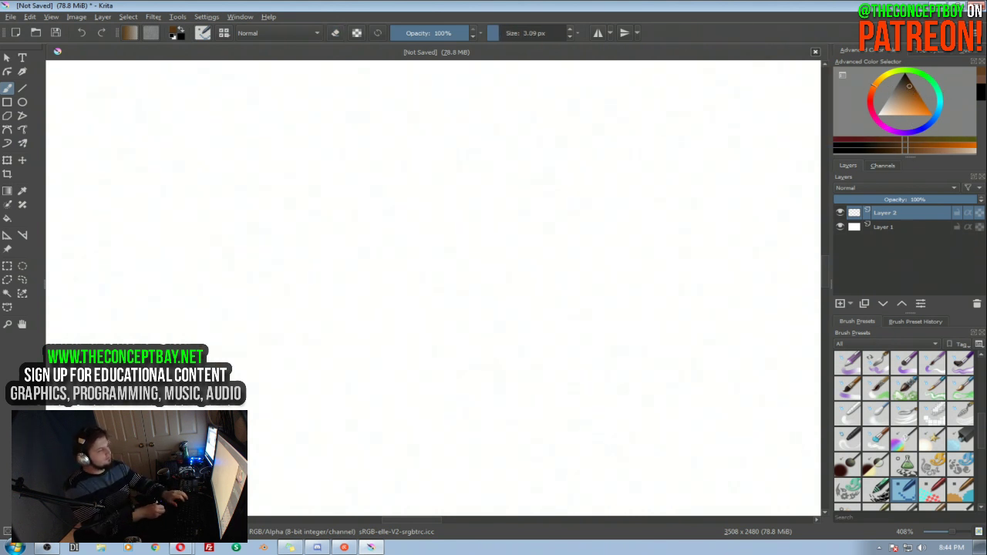
pyautogui.moveTo(250, 171)
pyautogui.mouseDown()
pyautogui.moveTo(249, 380)
pyautogui.moveTo(252, 171)
pyautogui.moveTo(631, 174)
pyautogui.moveTo(694, 177)
pyautogui.moveTo(699, 389)
pyautogui.moveTo(463, 398)
pyautogui.moveTo(274, 396)
pyautogui.moveTo(251, 384)
pyautogui.mouseUp()
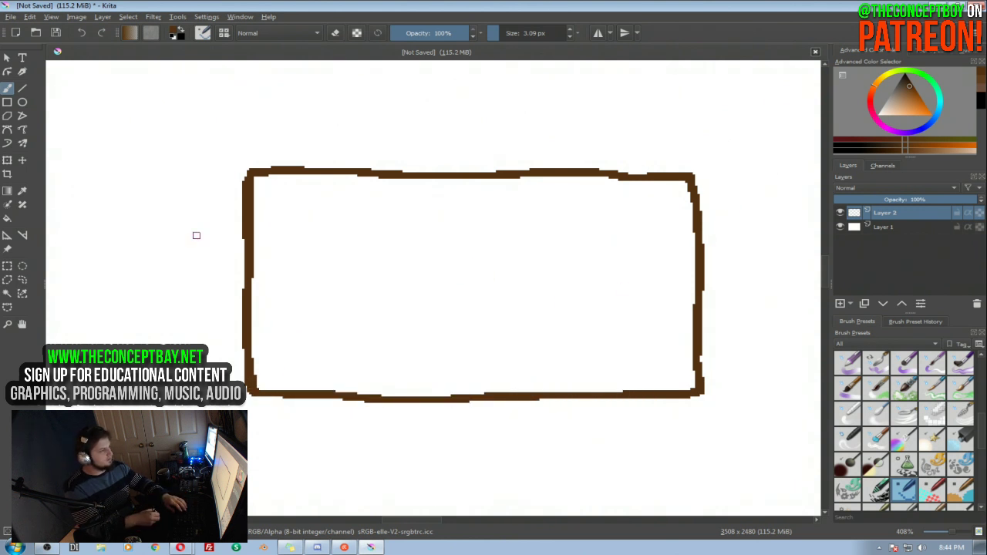
pyautogui.press('d')
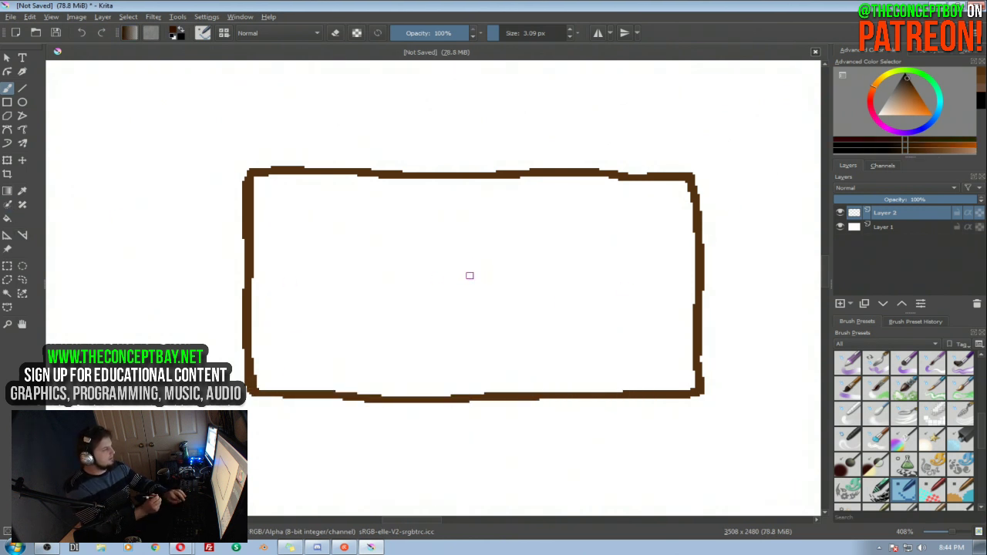
pyautogui.click(7, 218)
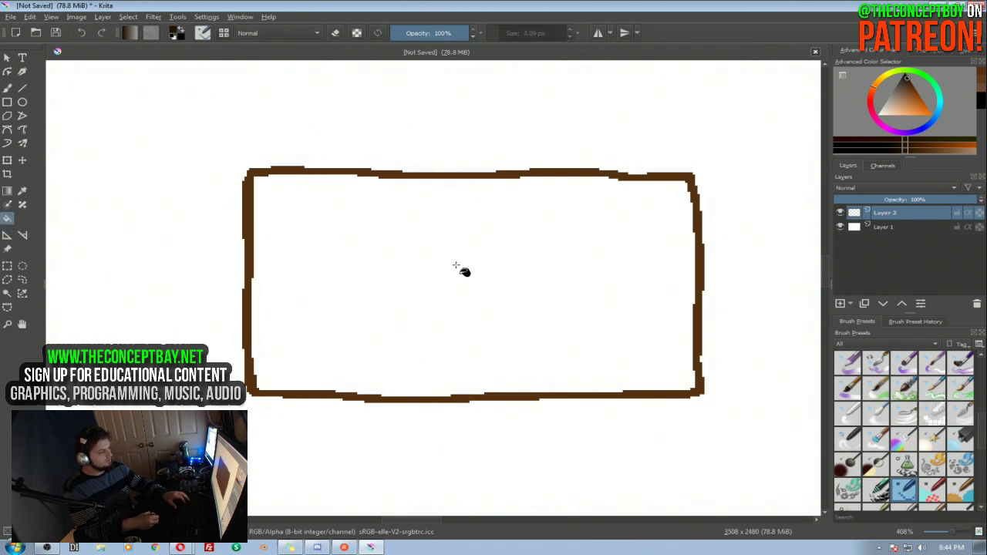
pyautogui.click(470, 271)
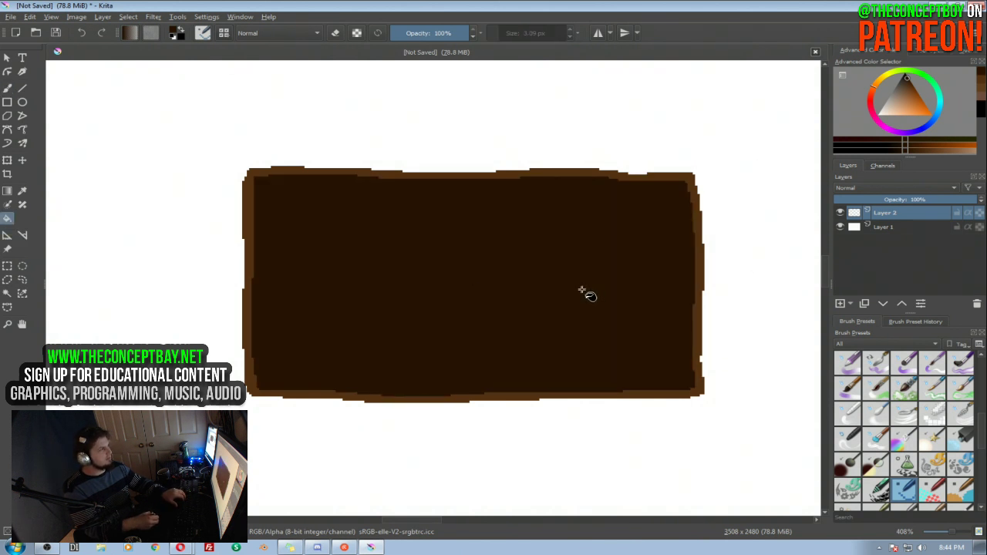
pyautogui.hotkey('ctrl', 'z')
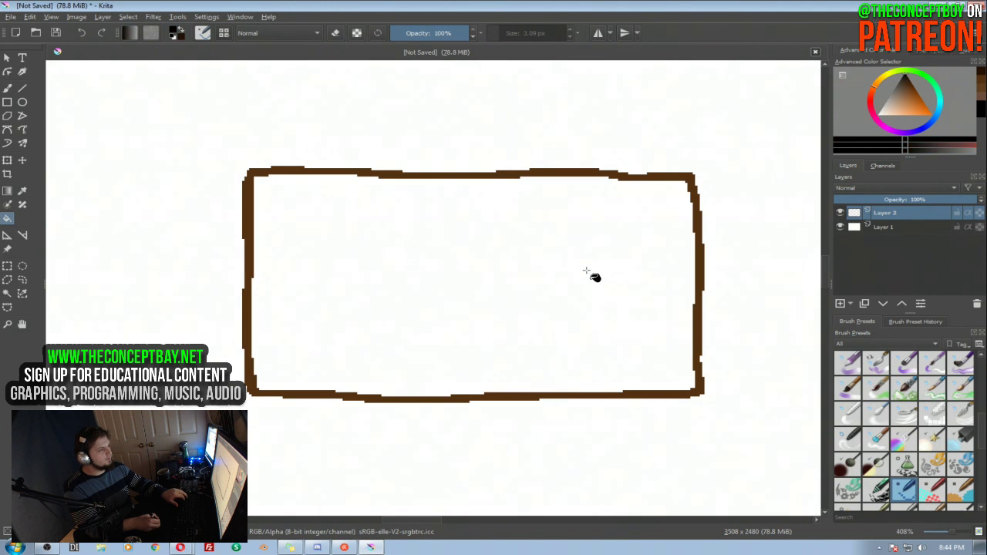
pyautogui.click(648, 226)
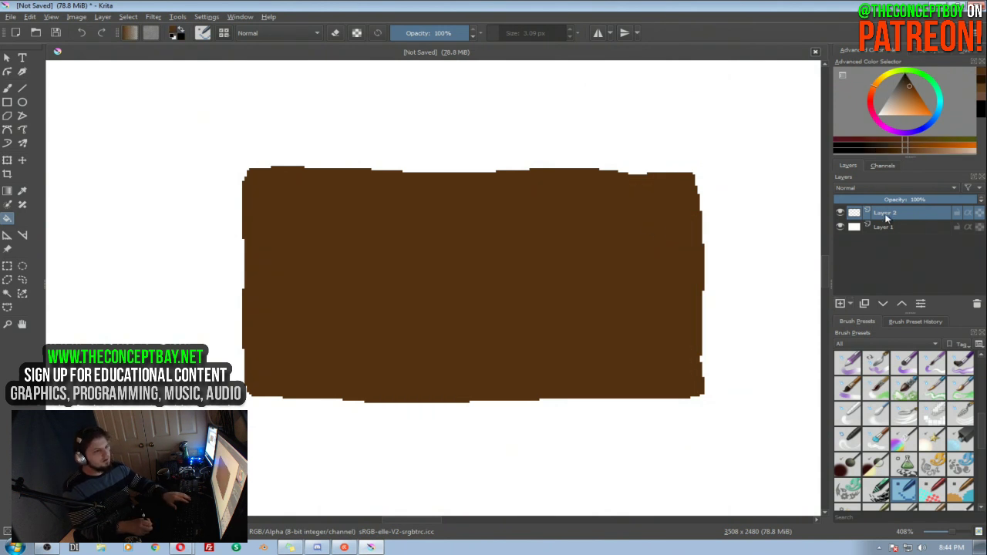
# Group the box layer and add a new layer above it inside the group with inherit alpha enabled
pyautogui.hotkey('ctrl', 'g')
pyautogui.press('Insert')
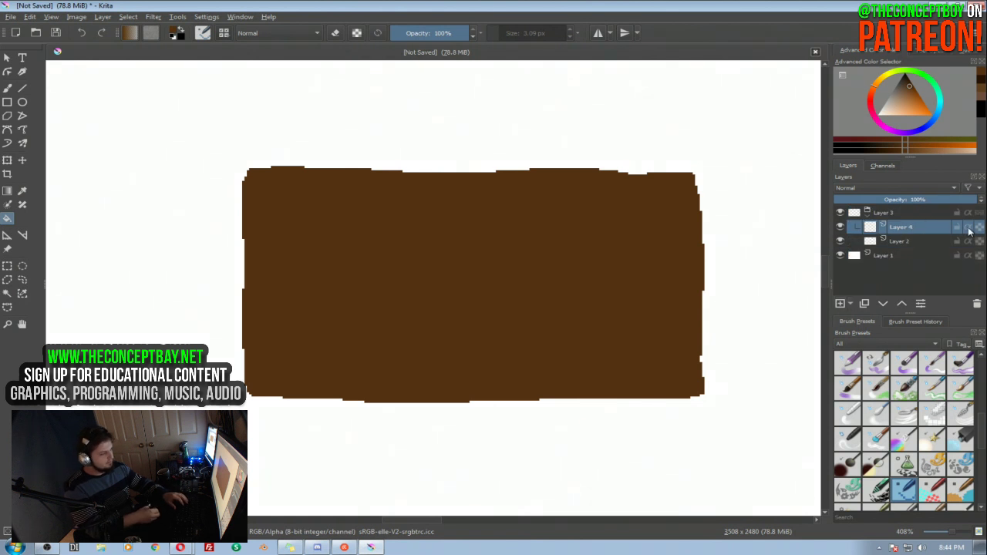
# Paint the box's upper third in a lighter brown with a 16.25 px brush and even out the band's lower edge
pyautogui.press('b')
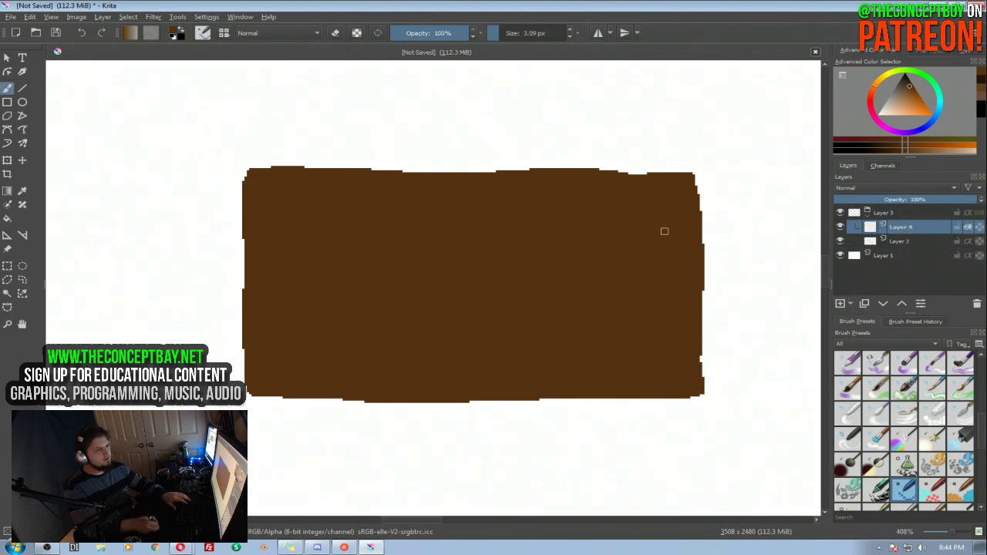
pyautogui.click(910, 94)
pyautogui.moveTo(363, 272); pyautogui.dragTo(419, 257)
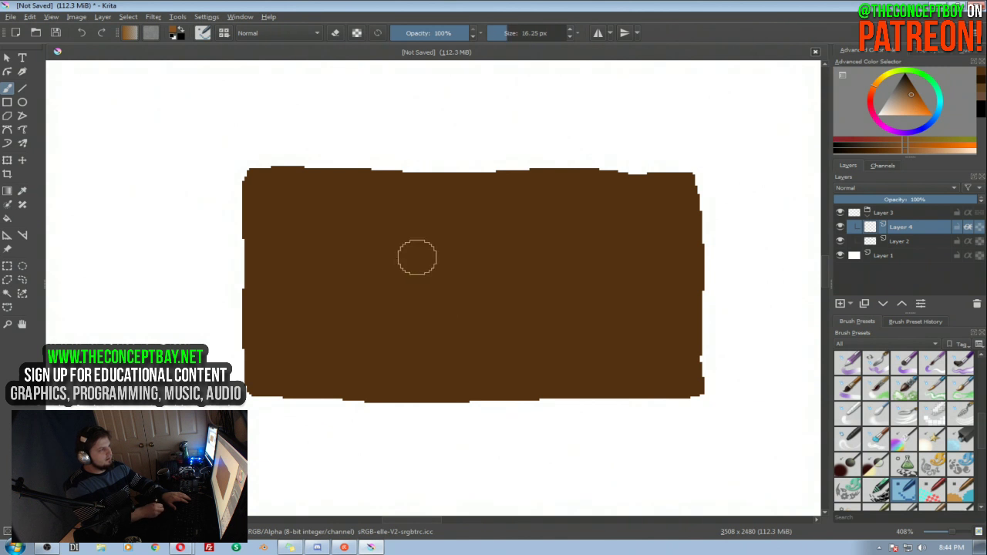
pyautogui.moveTo(239, 176)
pyautogui.mouseDown()
pyautogui.moveTo(286, 196)
pyautogui.moveTo(228, 226)
pyautogui.moveTo(229, 239)
pyautogui.moveTo(501, 247)
pyautogui.moveTo(712, 168)
pyautogui.moveTo(359, 213)
pyautogui.moveTo(293, 185)
pyautogui.moveTo(472, 179)
pyautogui.moveTo(678, 189)
pyautogui.moveTo(656, 221)
pyautogui.mouseUp()
pyautogui.press('e')
pyautogui.moveTo(742, 255); pyautogui.dragTo(238, 269)
pyautogui.press('e')
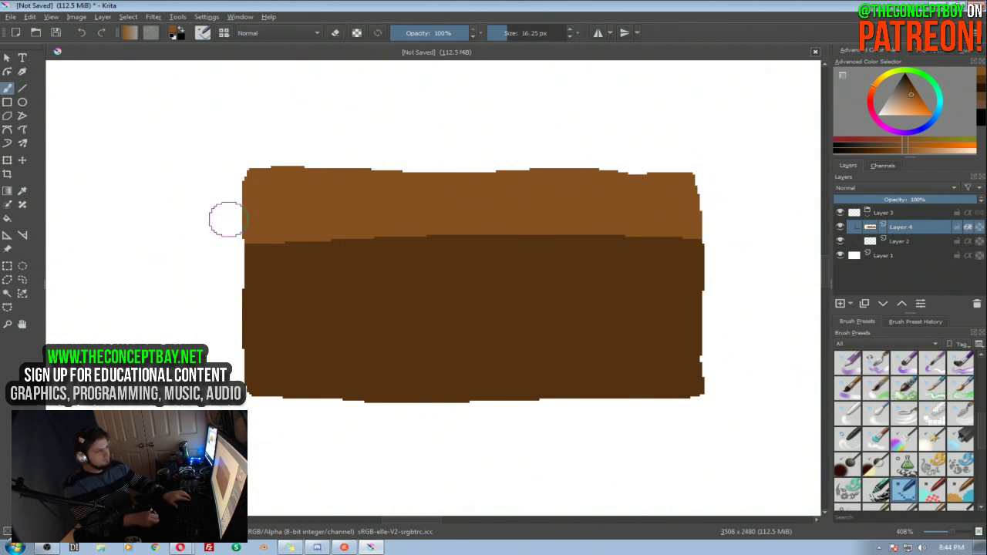
pyautogui.moveTo(226, 220); pyautogui.dragTo(735, 226)
pyautogui.moveTo(579, 221); pyautogui.dragTo(364, 224)
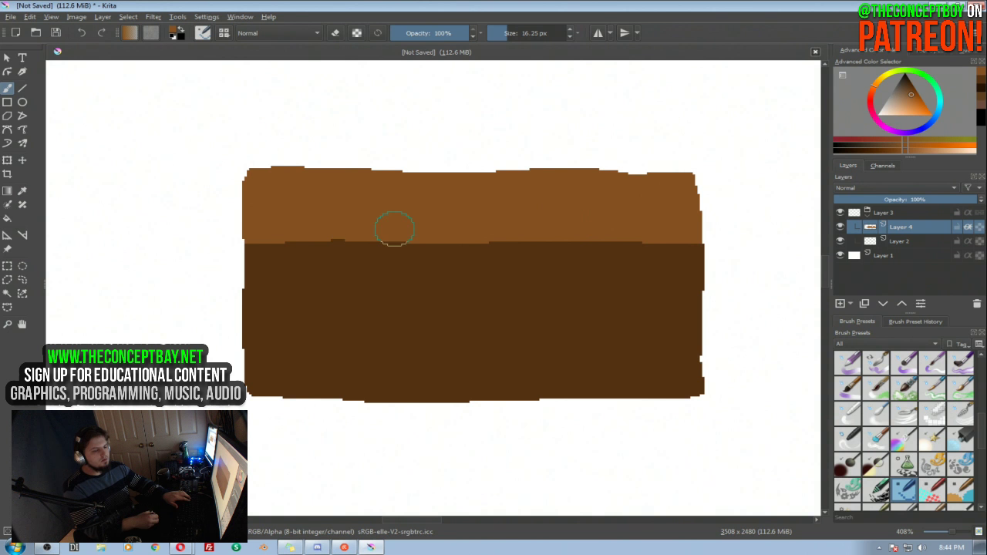
# Try thin dark brown detail strokes across the lighter upper band with a 2.22 px brush, and undo them
pyautogui.moveTo(592, 328); pyautogui.dragTo(551, 328)
pyautogui.press('e')
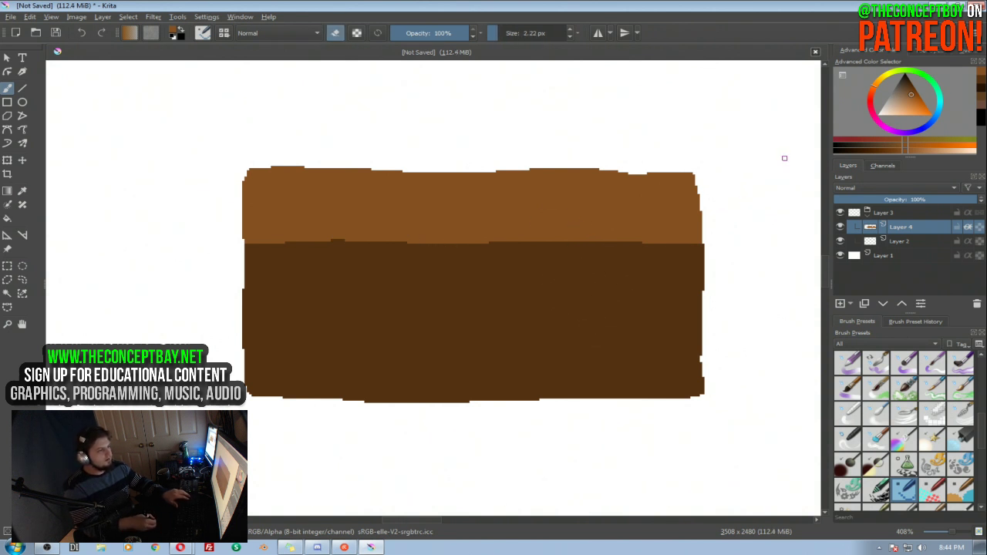
pyautogui.keyDown('ctrl'); pyautogui.click(649, 271); pyautogui.keyUp('ctrl')
pyautogui.moveTo(618, 194)
pyautogui.mouseDown()
pyautogui.moveTo(668, 190)
pyautogui.moveTo(601, 188)
pyautogui.mouseUp()
pyautogui.hotkey('ctrl', 'z')
pyautogui.hotkey('ctrl', 'z')
pyautogui.moveTo(679, 189); pyautogui.dragTo(620, 190)
pyautogui.hotkey('ctrl', 'z')
pyautogui.hotkey('ctrl', 'z')
pyautogui.moveTo(549, 201); pyautogui.dragTo(384, 205)
pyautogui.moveTo(337, 199); pyautogui.dragTo(312, 197)
pyautogui.hotkey('ctrl', 'z')
pyautogui.hotkey('ctrl', 'z')
pyautogui.hotkey('ctrl', 'z')
pyautogui.hotkey('ctrl', 'z')
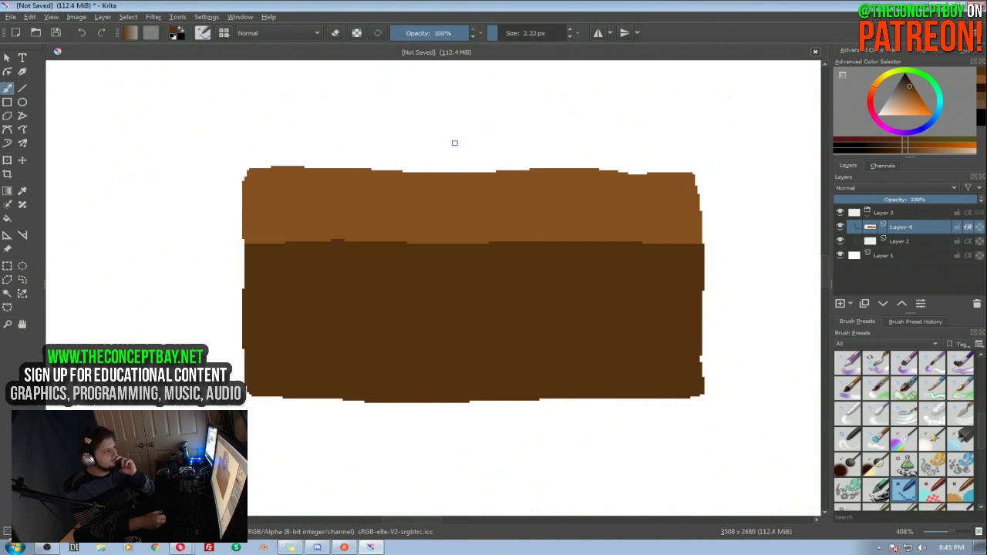
# Try a dark brown stroke on the upper band with the 32 px pixel-art brush preset, and undo it
pyautogui.rightClick(495, 126)
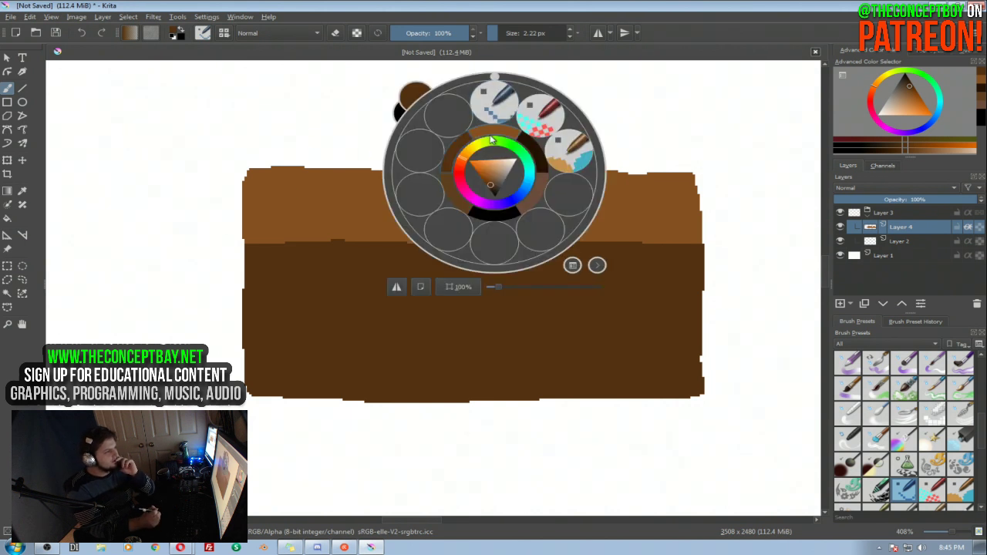
pyautogui.click(573, 148)
pyautogui.moveTo(628, 181); pyautogui.dragTo(683, 204)
pyautogui.hotkey('ctrl', 'z')
# Try the Pixel_Art_Dithering preset at 12 px across the upper band, and undo the stroke
pyautogui.rightClick(503, 258)
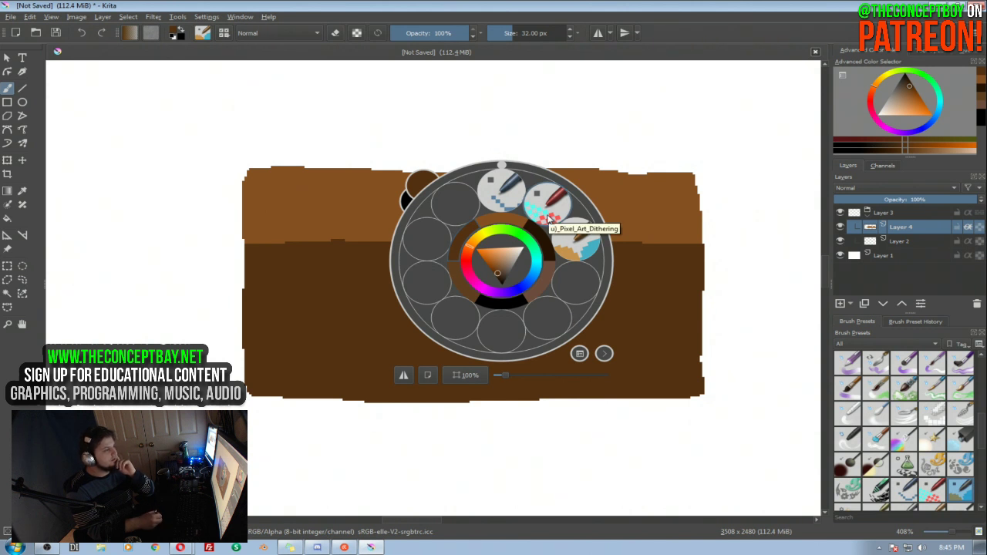
pyautogui.click(570, 207)
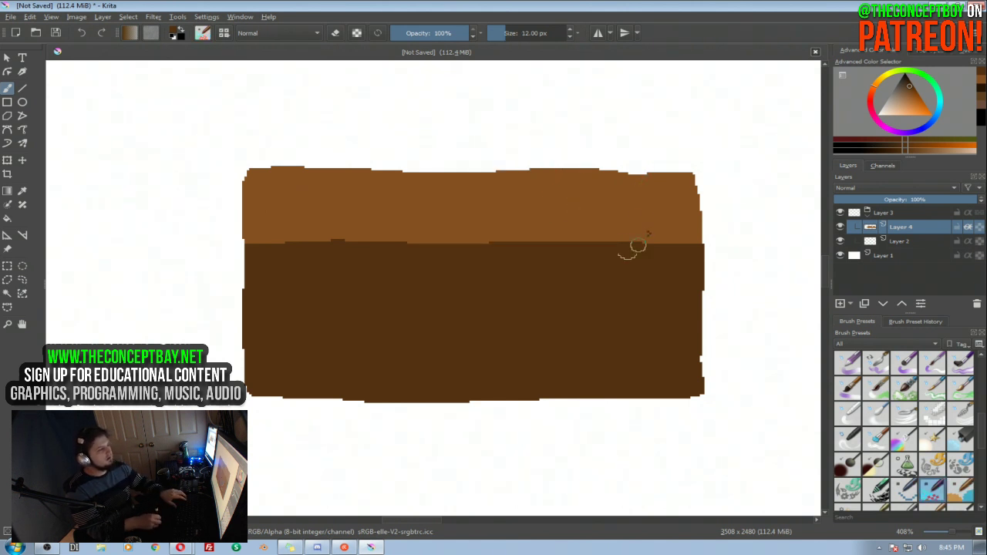
pyautogui.moveTo(637, 245)
pyautogui.mouseDown()
pyautogui.moveTo(591, 234)
pyautogui.moveTo(616, 234)
pyautogui.moveTo(427, 223)
pyautogui.moveTo(589, 205)
pyautogui.moveTo(632, 214)
pyautogui.moveTo(413, 260)
pyautogui.moveTo(409, 235)
pyautogui.mouseUp()
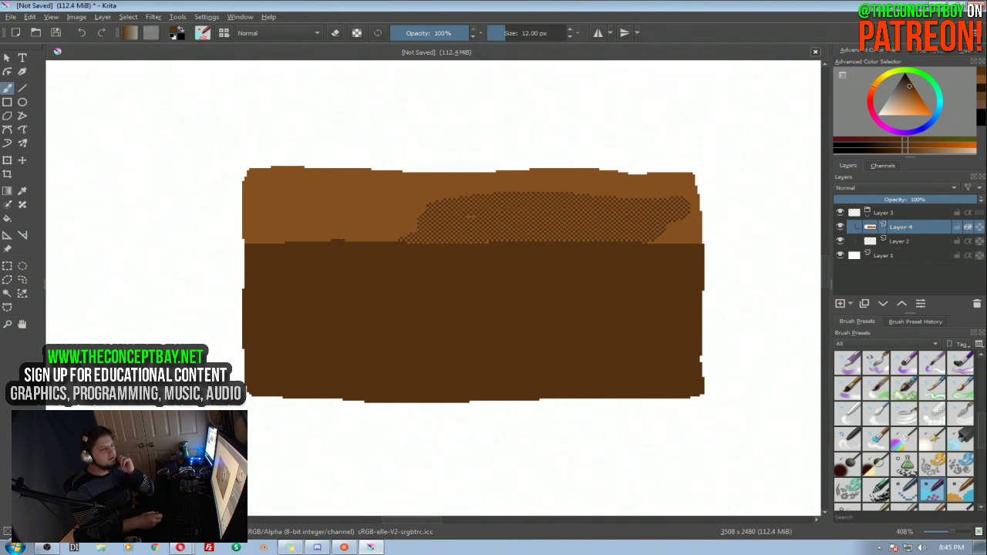
pyautogui.hotkey('ctrl', 'z')
# Select the Pixel Art brush preset and enable pressure-controlled opacity for it
pyautogui.rightClick(522, 267)
pyautogui.click(521, 193)
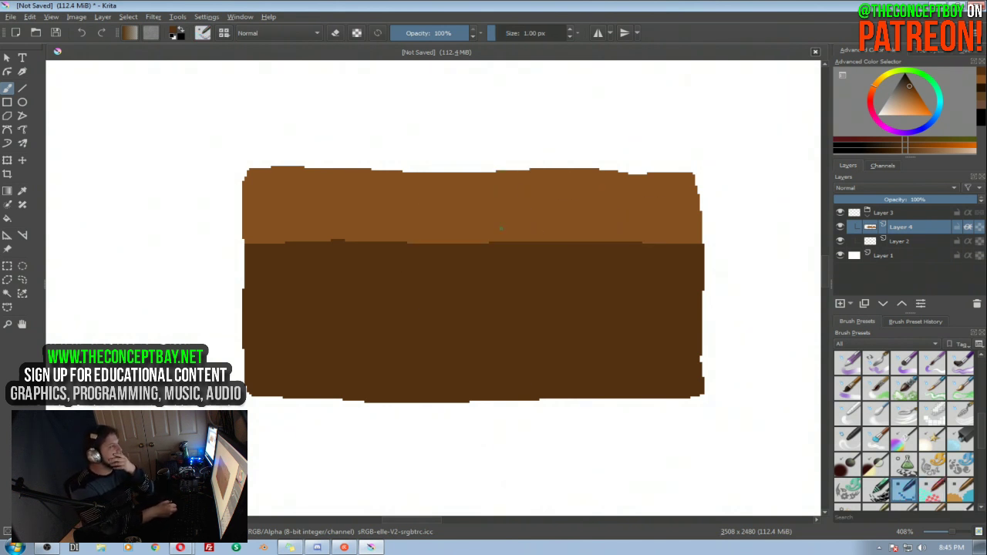
pyautogui.click(202, 34)
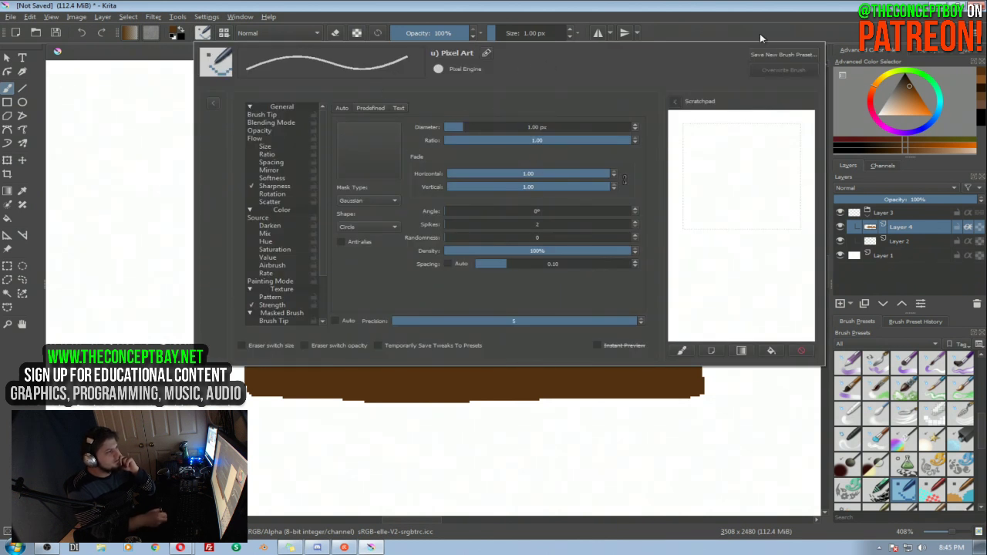
pyautogui.click(260, 131)
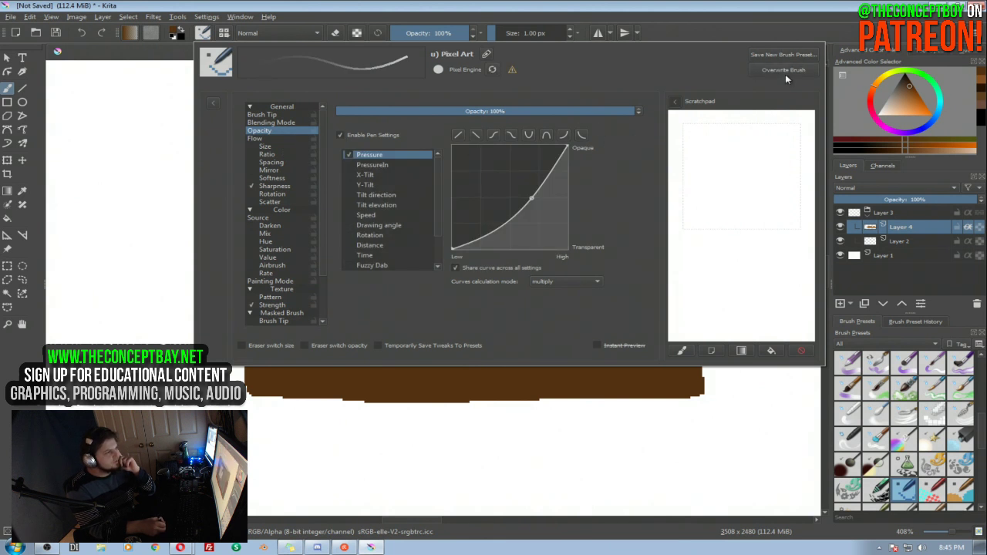
# Save the modified brush as a new preset named u)_Pixel_Art_alpha
pyautogui.click(782, 55)
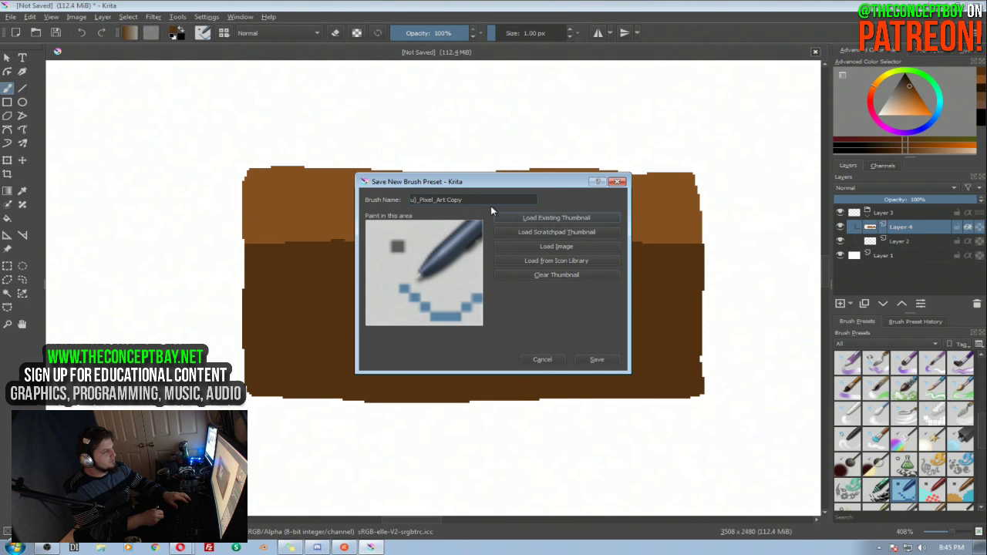
pyautogui.moveTo(464, 202); pyautogui.dragTo(442, 216)
pyautogui.write('_alpha')
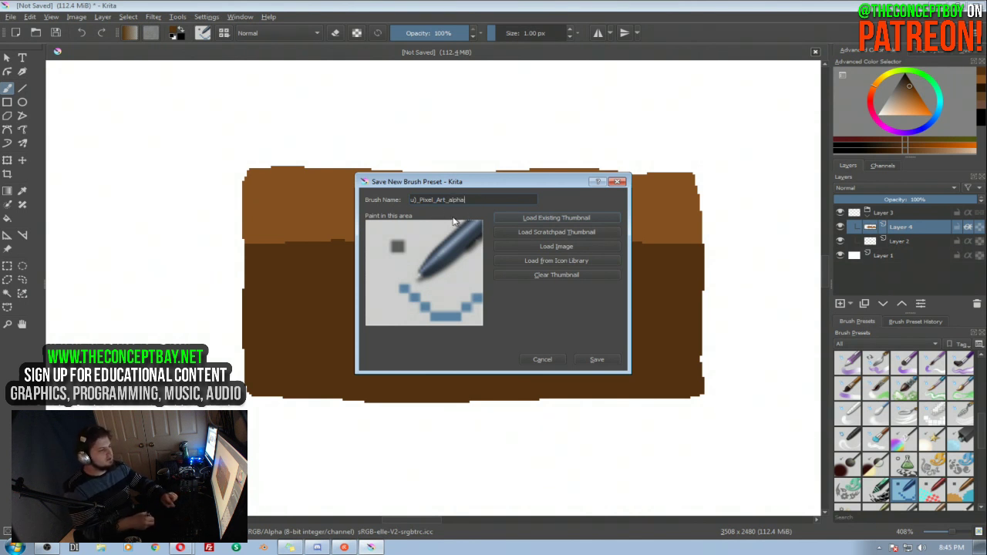
pyautogui.click(595, 360)
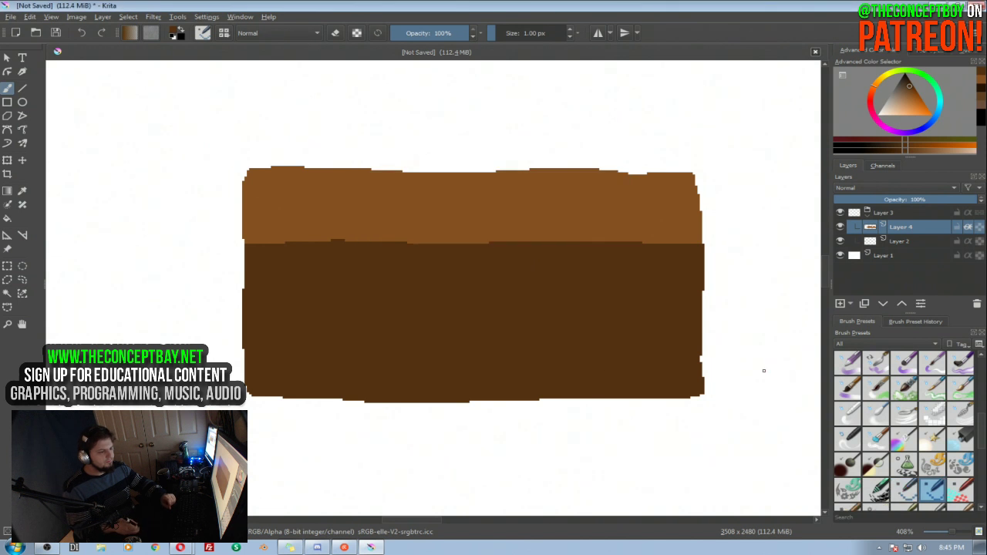
# Add the Pixel Art alpha preset to the tag shown in the pop-up palette, and select it there as the active brush
pyautogui.rightClick(918, 487)
pyautogui.moveTo(910, 506)
pyautogui.click(827, 492)
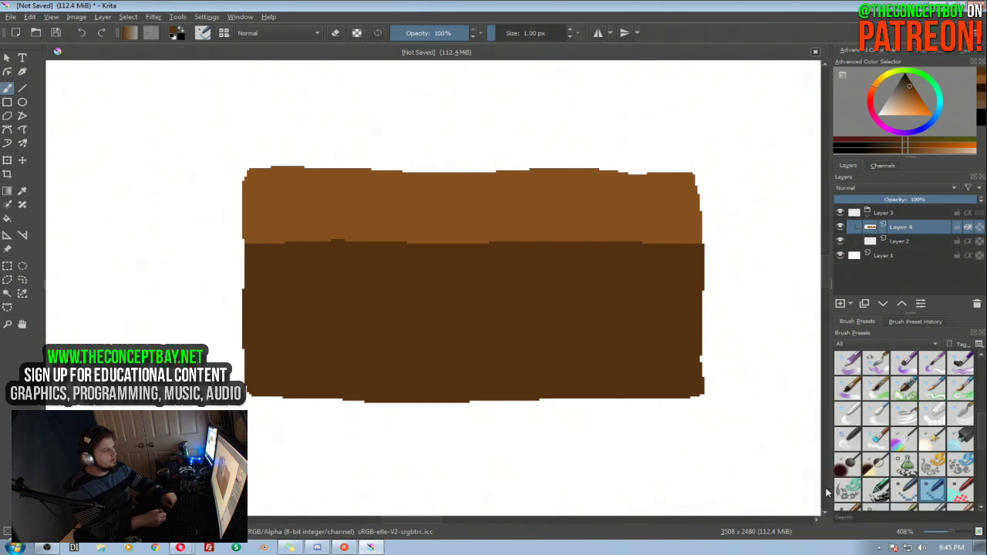
pyautogui.rightClick(424, 237)
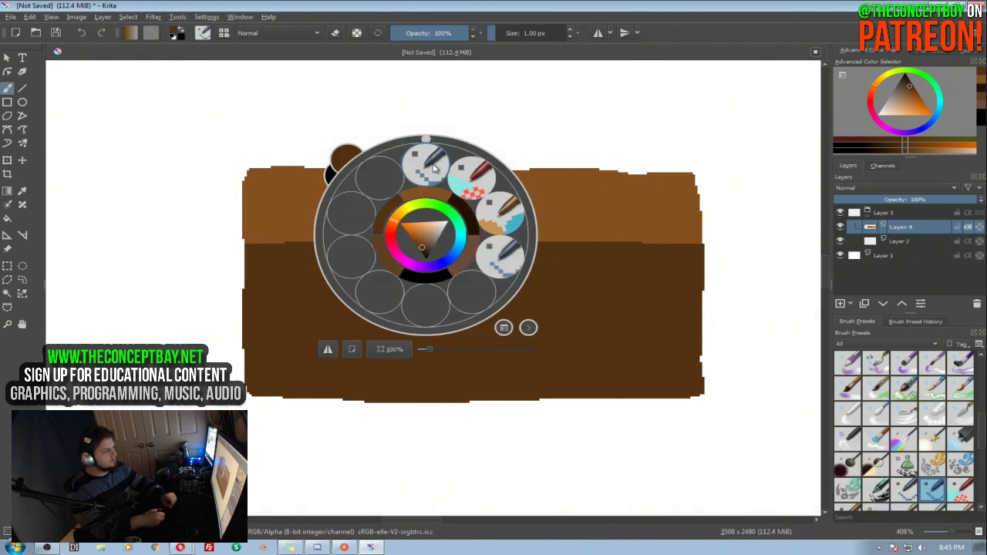
pyautogui.click(504, 259)
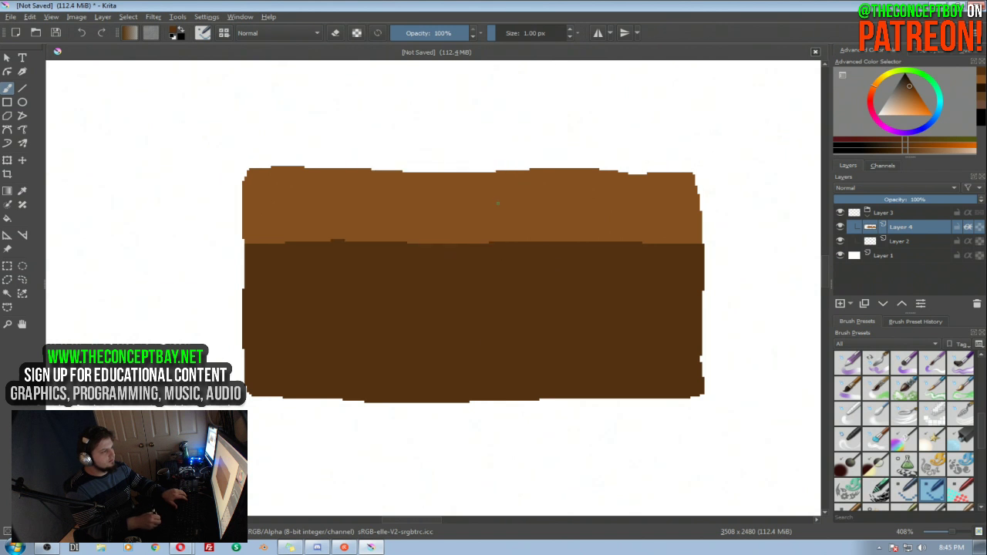
# Try 1 px strokes across the upper band with the Pixel Art alpha preset, and undo them
pyautogui.moveTo(502, 207)
pyautogui.mouseDown()
pyautogui.moveTo(639, 202)
pyautogui.moveTo(293, 202)
pyautogui.mouseUp()
pyautogui.hotkey('ctrl', 'z')
pyautogui.hotkey('ctrl', 'z')
pyautogui.moveTo(629, 206); pyautogui.dragTo(350, 201)
pyautogui.hotkey('ctrl', 'z')
# Reselect the Pixel Art alpha preset, test it on the upper band, and check its opacity settings
pyautogui.rightClick(382, 197)
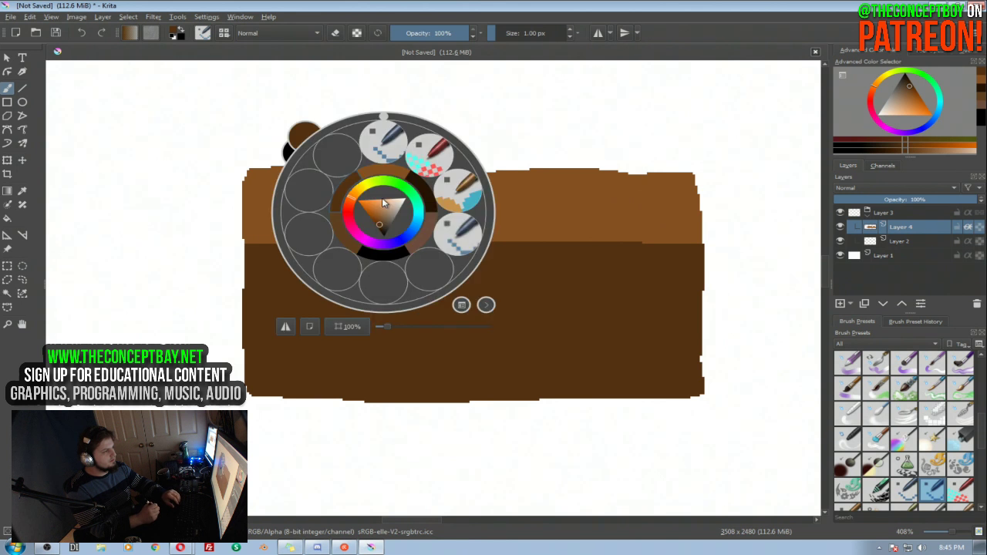
pyautogui.click(462, 246)
pyautogui.moveTo(604, 195); pyautogui.dragTo(492, 190)
pyautogui.click(202, 32)
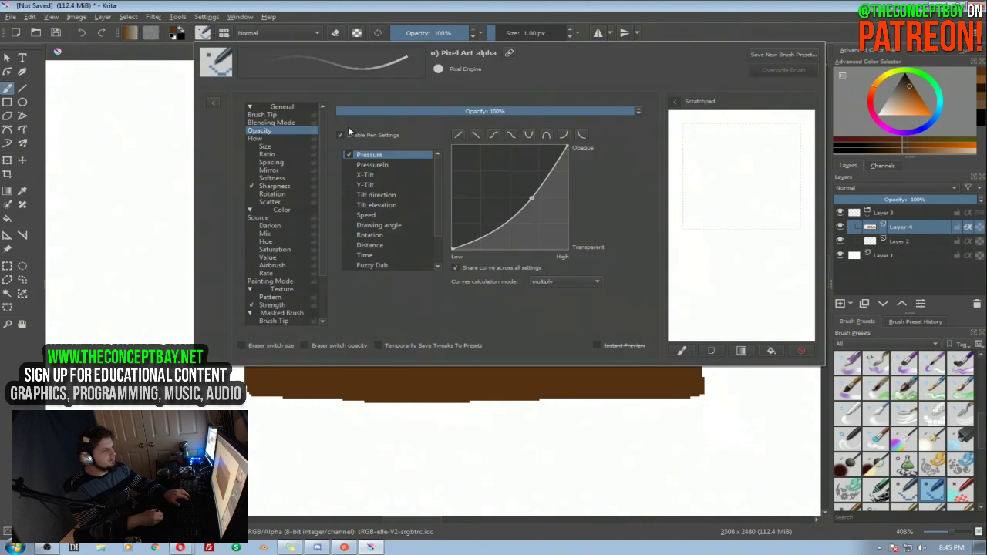
pyautogui.click(458, 434)
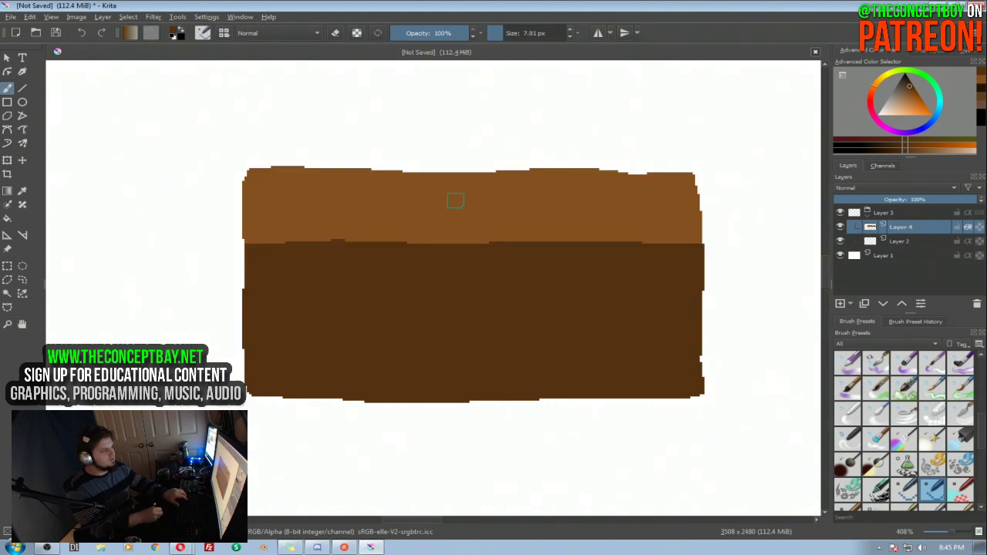
# Try dark strokes across the upper band at 7.81 px and about 2 px, and undo them
pyautogui.moveTo(570, 202)
pyautogui.mouseDown()
pyautogui.moveTo(645, 201)
pyautogui.moveTo(364, 209)
pyautogui.mouseUp()
pyautogui.hotkey('ctrl', 'z')
pyautogui.press('[')
pyautogui.press('[')
pyautogui.press('[')
pyautogui.press('[')
pyautogui.moveTo(592, 190); pyautogui.dragTo(269, 197)
pyautogui.moveTo(286, 202); pyautogui.dragTo(447, 224)
pyautogui.hotkey('ctrl', 'z')
pyautogui.hotkey('ctrl', 'z')
pyautogui.moveTo(665, 198); pyautogui.dragTo(368, 218)
pyautogui.hotkey('ctrl', 'z')
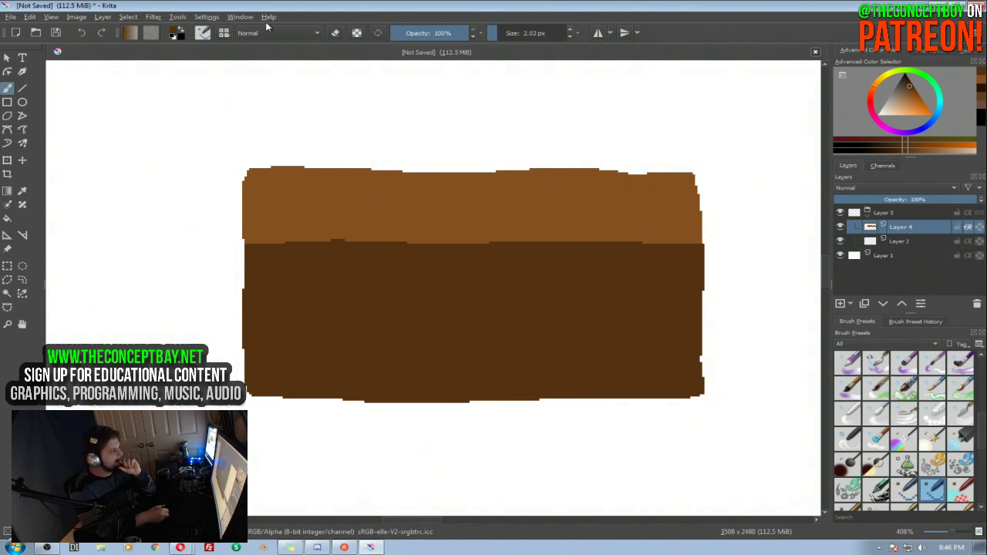
# Try the Pixel Art alpha preset with Sharpness turned off, and undo the test strokes on the upper band
pyautogui.click(204, 33)
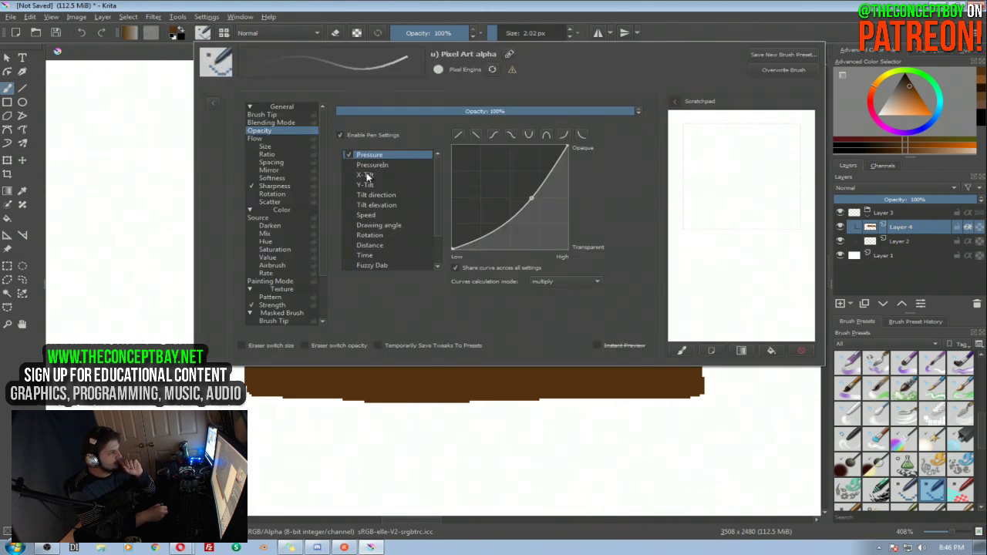
pyautogui.click(255, 188)
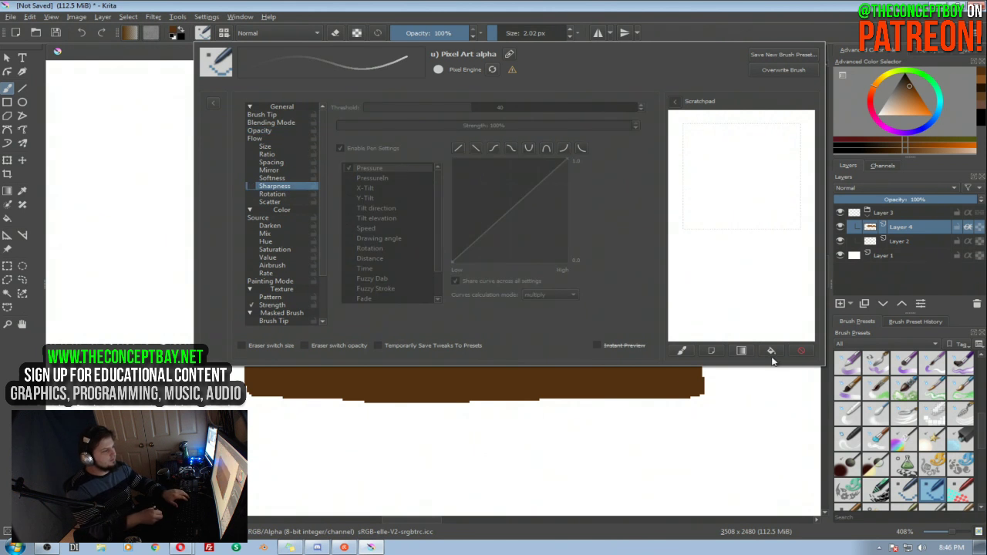
pyautogui.click(544, 378)
pyautogui.moveTo(628, 192); pyautogui.dragTo(352, 209)
pyautogui.hotkey('ctrl', 'z')
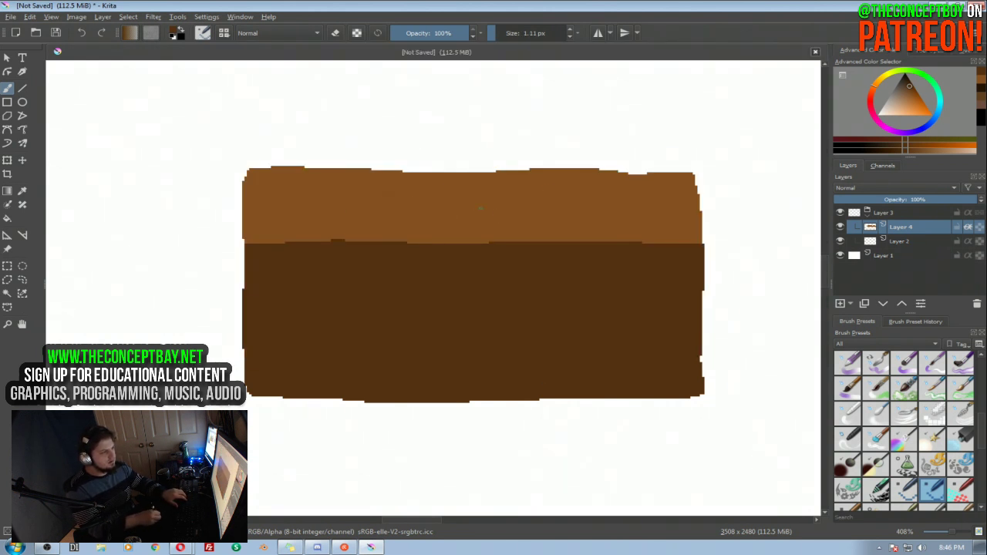
pyautogui.moveTo(648, 202); pyautogui.dragTo(440, 222)
pyautogui.hotkey('ctrl', 'z')
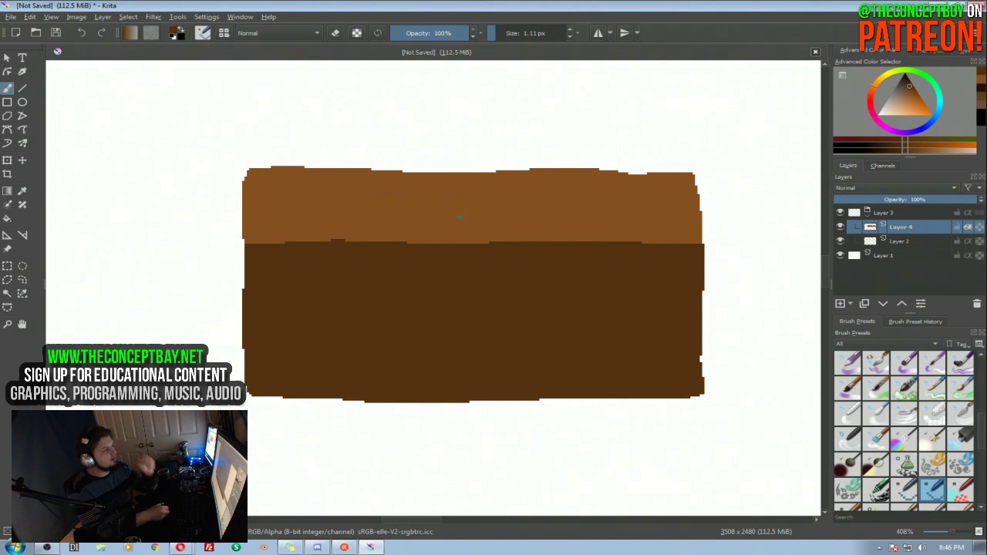
# Compare brush tip spacings of 10.00 and 0.02 on the scratchpad, leaving the spacing at 0.02
pyautogui.click(203, 32)
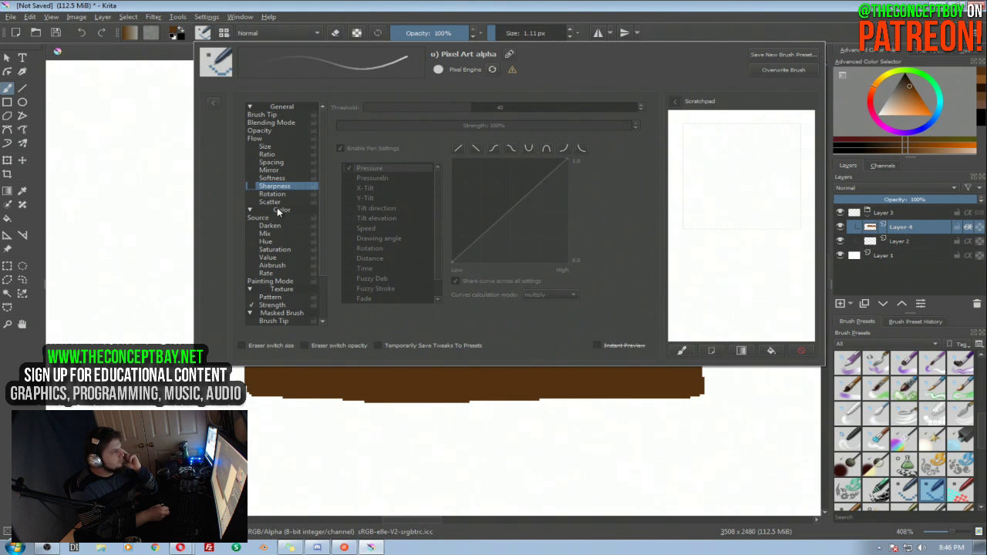
pyautogui.click(270, 115)
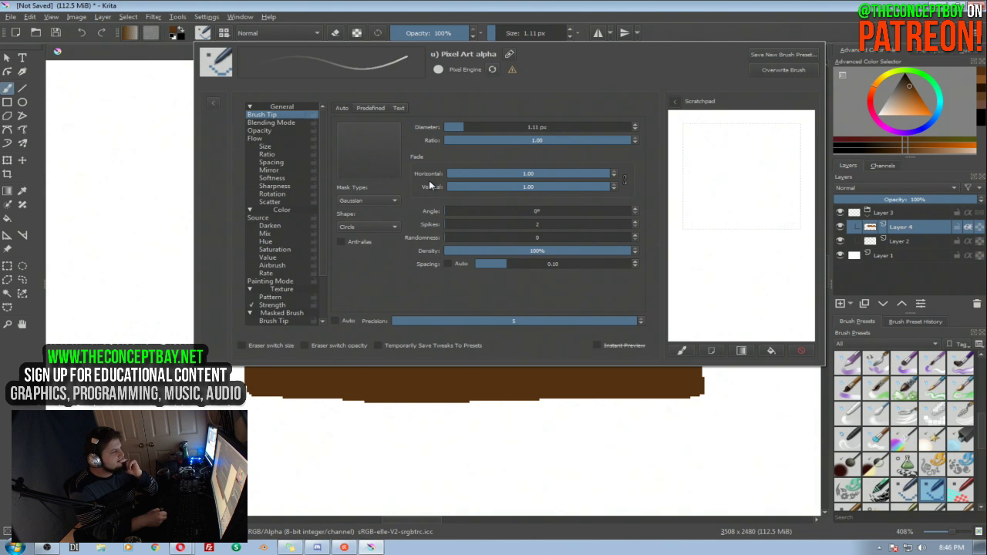
pyautogui.moveTo(718, 174)
pyautogui.mouseDown()
pyautogui.moveTo(724, 216)
pyautogui.moveTo(721, 173)
pyautogui.moveTo(719, 209)
pyautogui.moveTo(752, 246)
pyautogui.mouseUp()
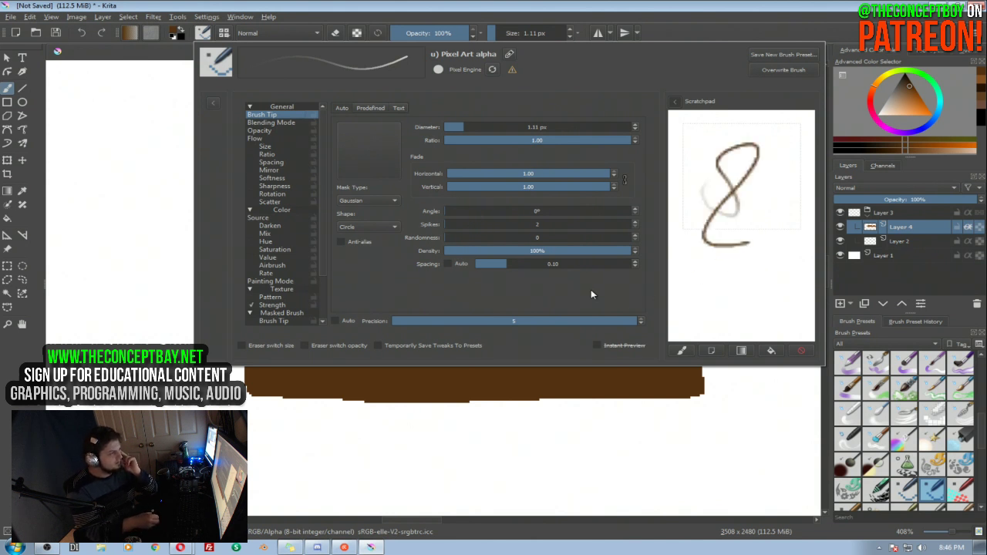
pyautogui.moveTo(564, 264); pyautogui.dragTo(641, 263)
pyautogui.moveTo(777, 167)
pyautogui.mouseDown()
pyautogui.moveTo(741, 256)
pyautogui.moveTo(759, 206)
pyautogui.moveTo(779, 203)
pyautogui.moveTo(740, 280)
pyautogui.mouseUp()
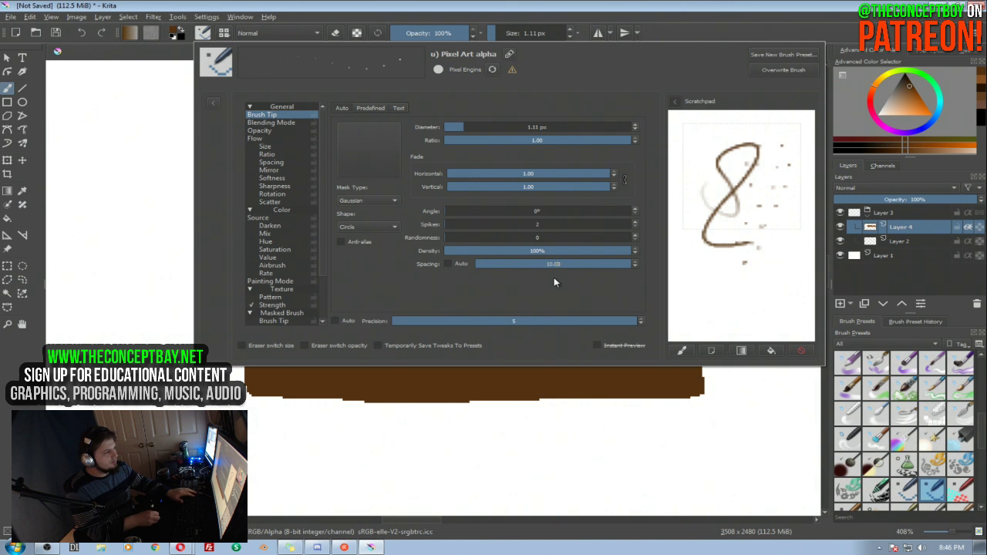
pyautogui.moveTo(581, 264); pyautogui.dragTo(455, 261)
pyautogui.moveTo(735, 176)
pyautogui.mouseDown()
pyautogui.moveTo(708, 226)
pyautogui.moveTo(678, 210)
pyautogui.moveTo(728, 200)
pyautogui.moveTo(762, 276)
pyautogui.mouseUp()
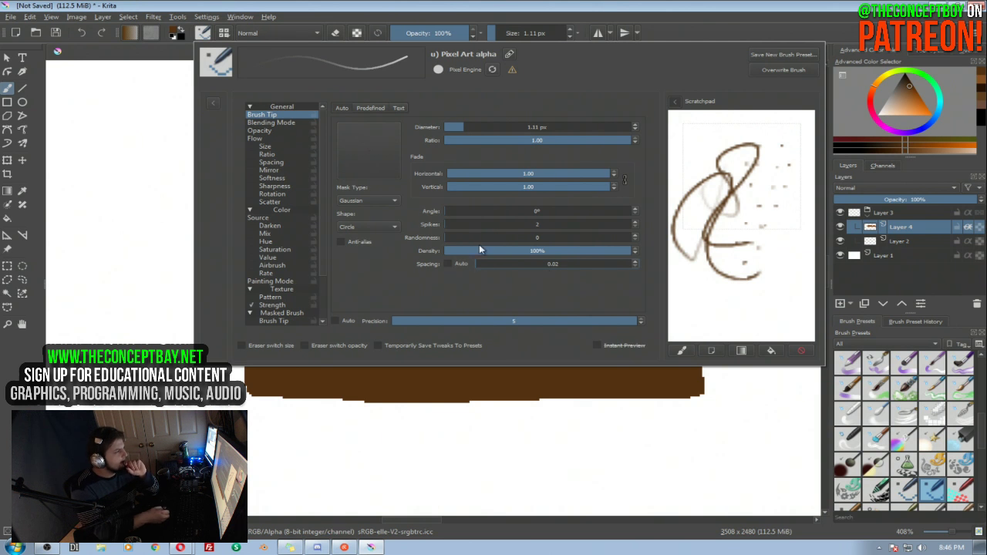
# Look over the text and predefined brush tips, return to the auto tip, and review the blending mode, opacity and flow settings
pyautogui.click(397, 109)
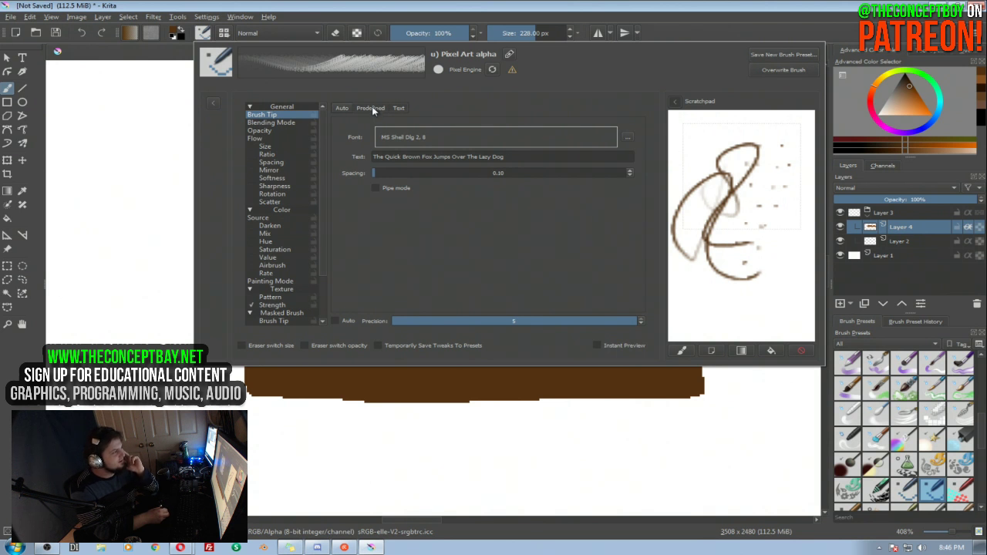
pyautogui.click(372, 108)
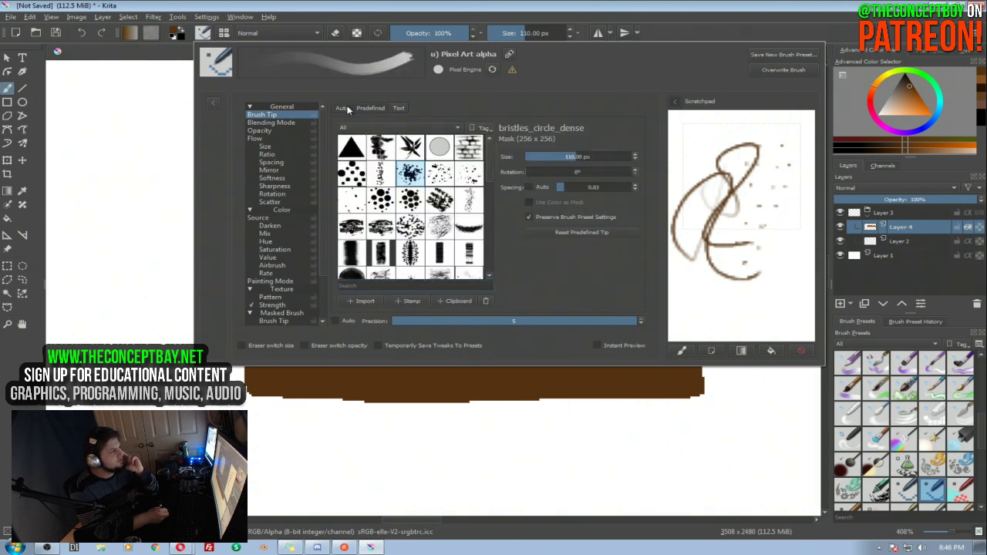
pyautogui.click(345, 110)
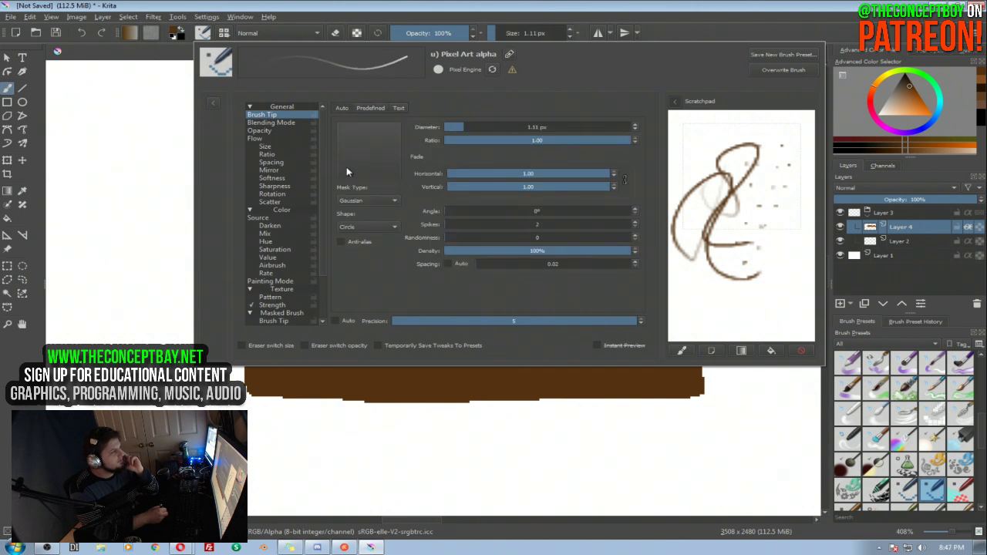
pyautogui.click(282, 123)
pyautogui.click(274, 130)
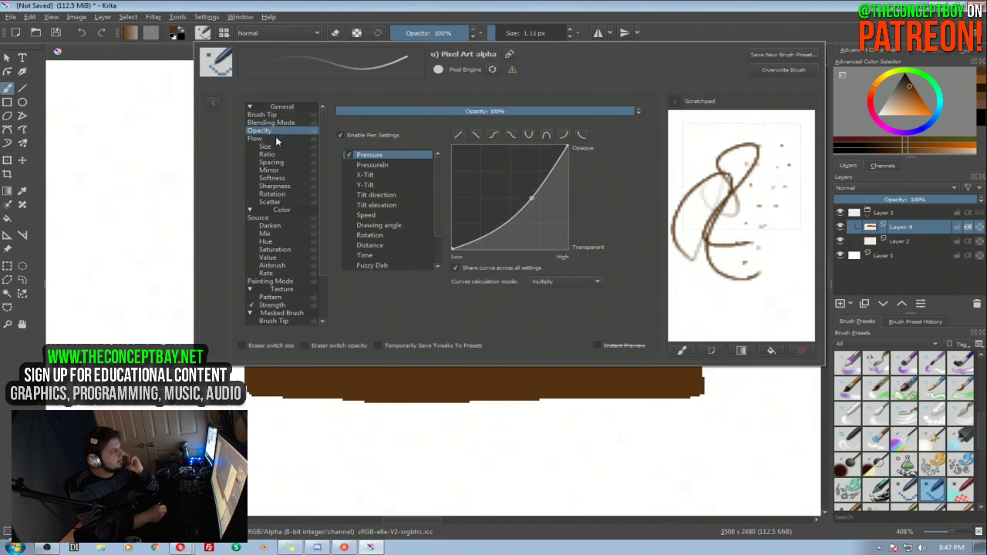
pyautogui.click(278, 138)
# Enable Sharpness without pen settings, test it on the scratchpad and upper band, and remove the test strokes
pyautogui.click(274, 187)
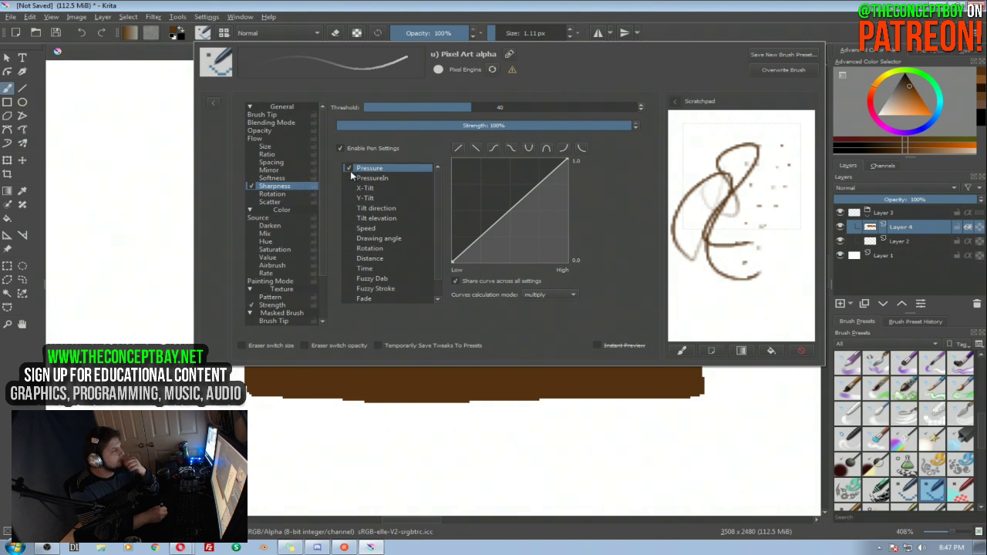
pyautogui.click(341, 148)
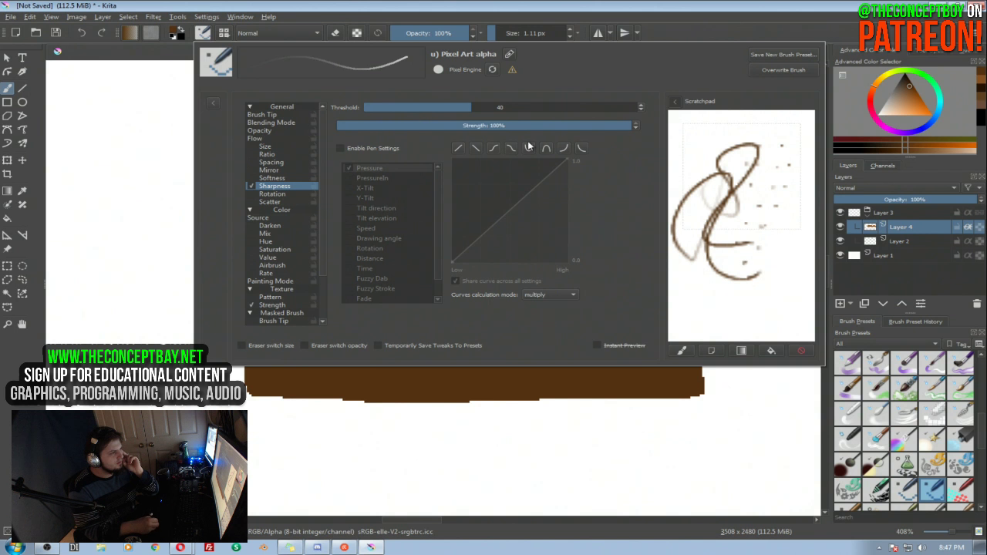
pyautogui.moveTo(755, 149)
pyautogui.mouseDown()
pyautogui.moveTo(780, 206)
pyautogui.moveTo(720, 210)
pyautogui.moveTo(788, 279)
pyautogui.moveTo(773, 308)
pyautogui.mouseUp()
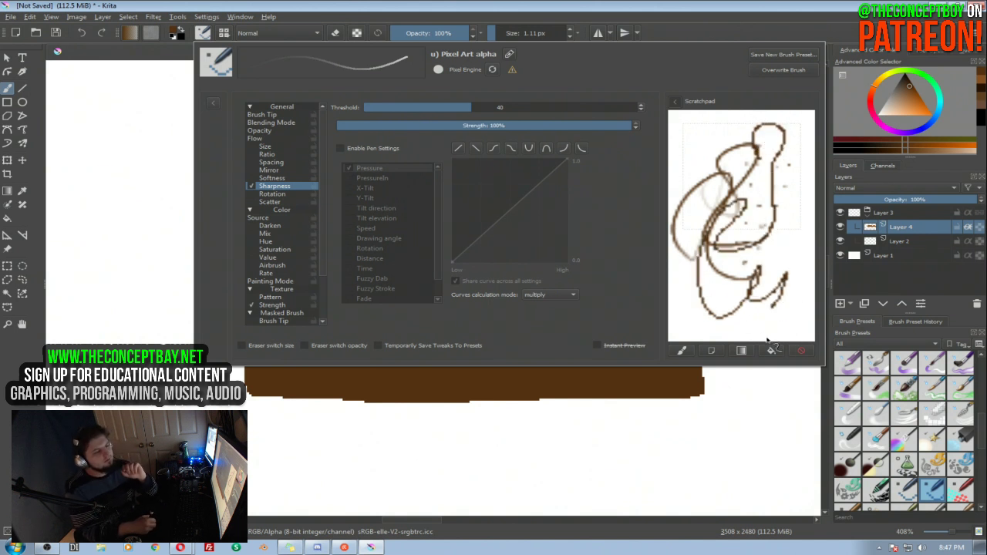
pyautogui.click(800, 351)
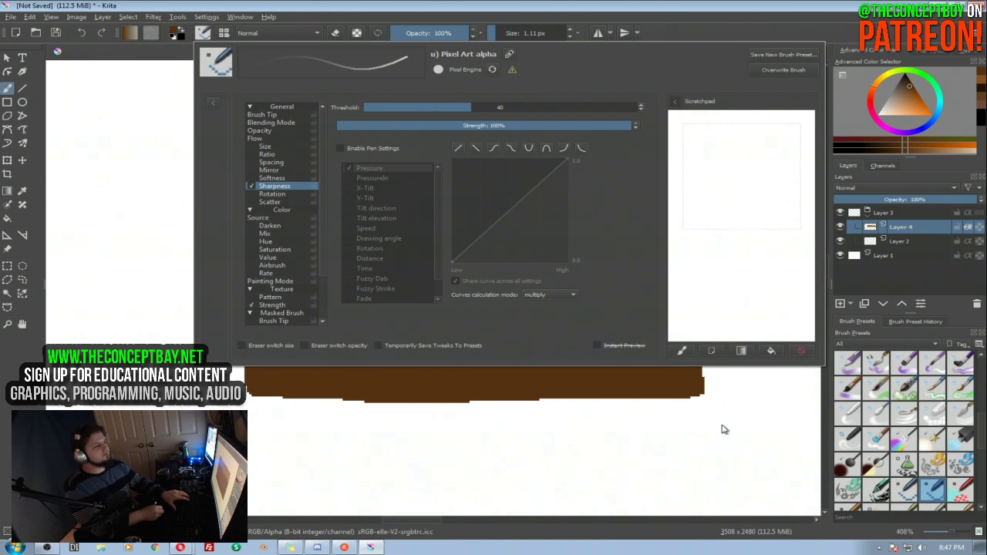
pyautogui.click(729, 385)
pyautogui.moveTo(560, 190)
pyautogui.mouseDown()
pyautogui.moveTo(547, 201)
pyautogui.moveTo(319, 225)
pyautogui.moveTo(565, 209)
pyautogui.mouseUp()
pyautogui.hotkey('ctrl', 'z')
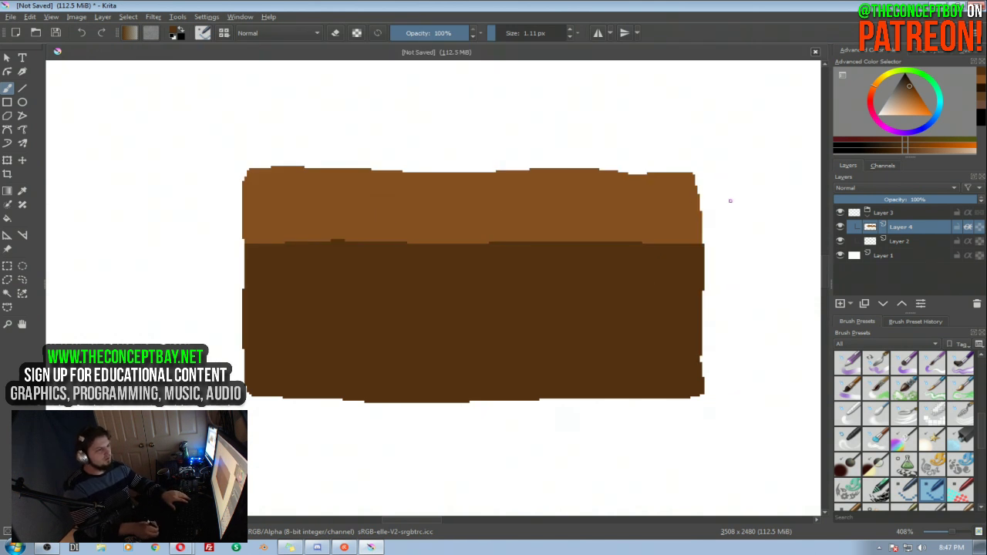
# Enlarge the Advanced Color Selector, undo a test stroke on the upper band, and sample the band's lighter brown
pyautogui.keyDown('ctrl'); pyautogui.click(696, 198); pyautogui.keyUp('ctrl')
pyautogui.moveTo(904, 158); pyautogui.dragTo(889, 264)
pyautogui.moveTo(612, 192); pyautogui.dragTo(310, 198)
pyautogui.hotkey('ctrl', 'z')
pyautogui.hotkey('ctrl', 'z')
pyautogui.keyDown('ctrl'); pyautogui.click(661, 203); pyautogui.keyUp('ctrl')
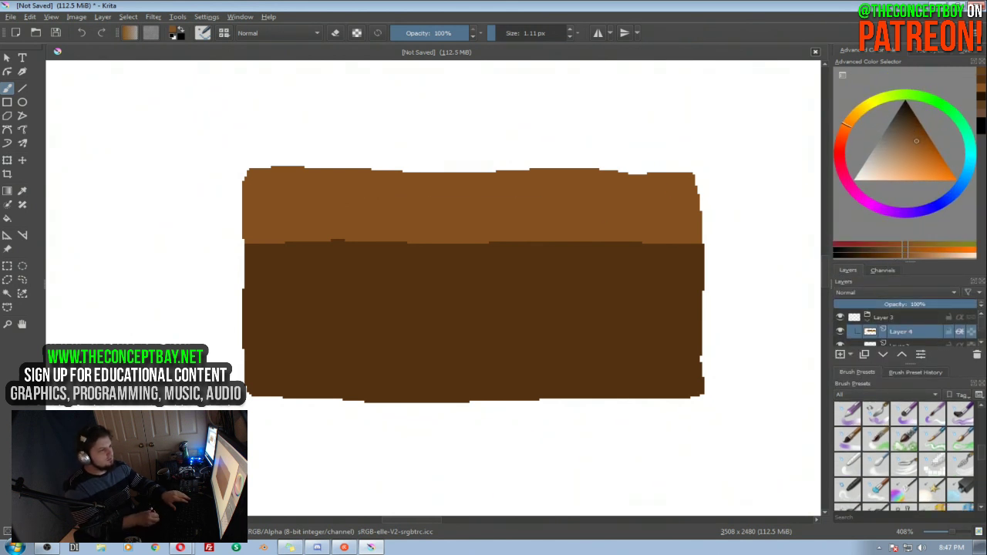
# Try faint grain lines in slightly darker browns across the upper band, and undo them
pyautogui.click(916, 139)
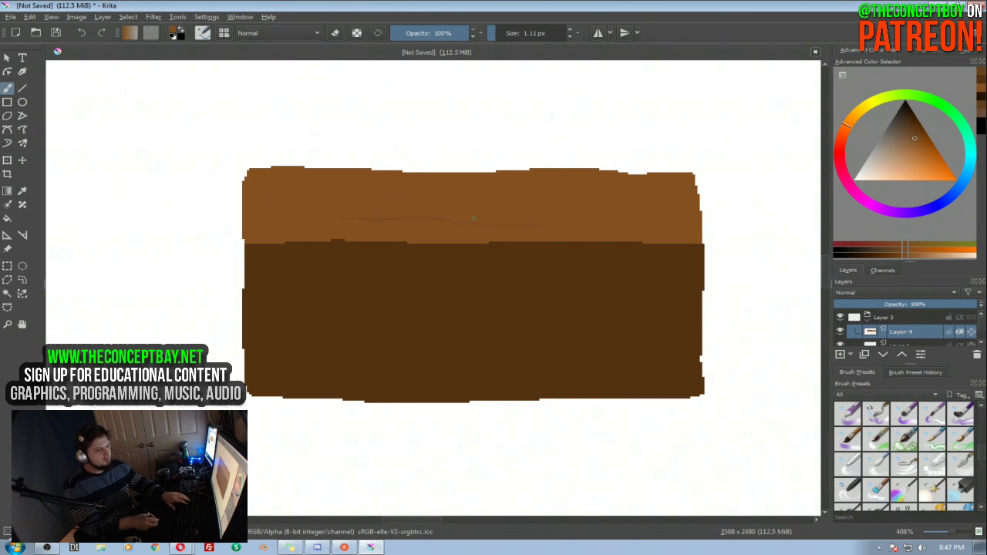
pyautogui.moveTo(429, 218); pyautogui.dragTo(653, 217)
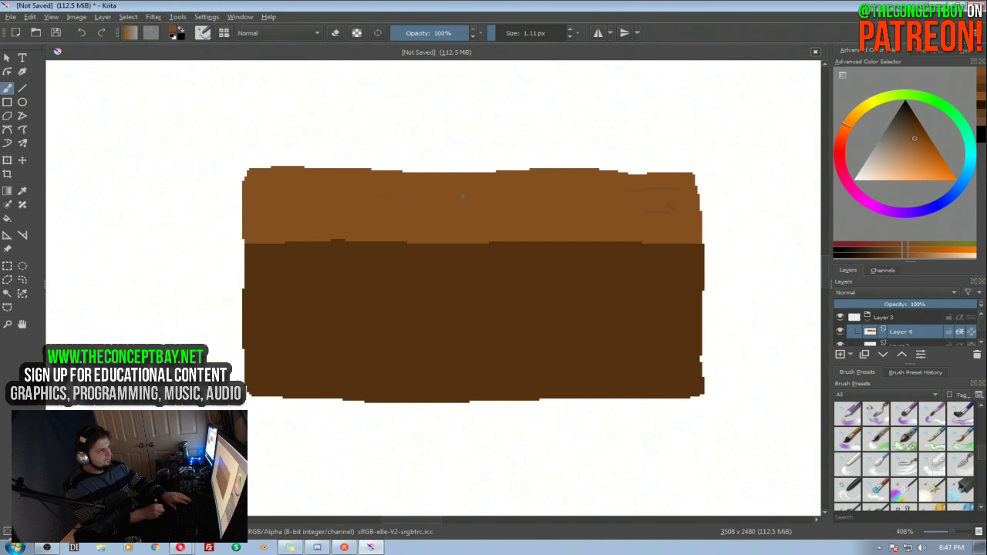
pyautogui.moveTo(313, 200)
pyautogui.mouseDown()
pyautogui.moveTo(294, 224)
pyautogui.moveTo(416, 222)
pyautogui.mouseUp()
pyautogui.hotkey('ctrl', 'z')
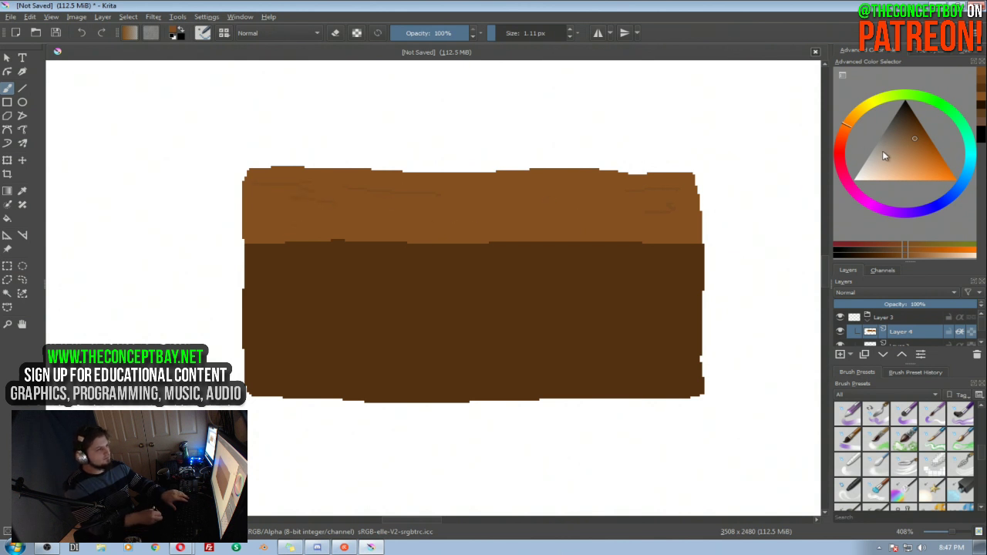
pyautogui.click(920, 135)
pyautogui.moveTo(460, 192); pyautogui.dragTo(338, 203)
pyautogui.hotkey('ctrl', 'z')
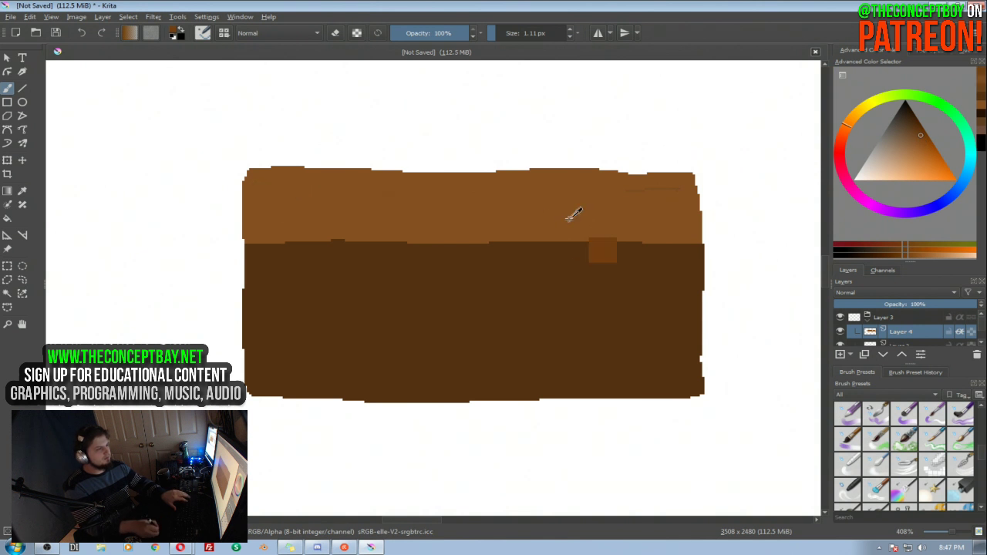
# Sample the upper band's brown, choose a darker, more saturated shade, and paint cracked wood-grain lines along the band
pyautogui.keyDown('ctrl'); pyautogui.click(570, 205); pyautogui.keyUp('ctrl')
pyautogui.click(919, 137)
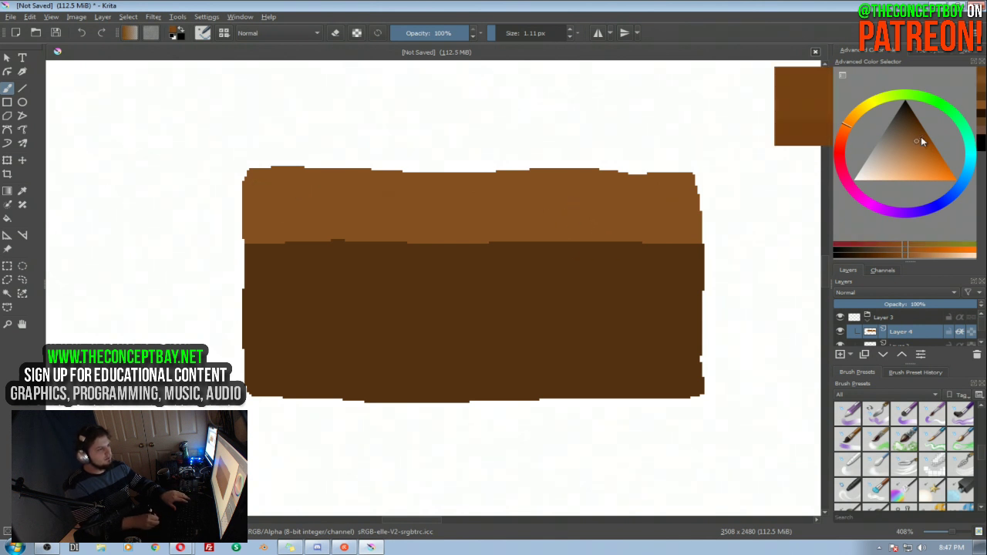
pyautogui.moveTo(594, 192); pyautogui.dragTo(673, 190)
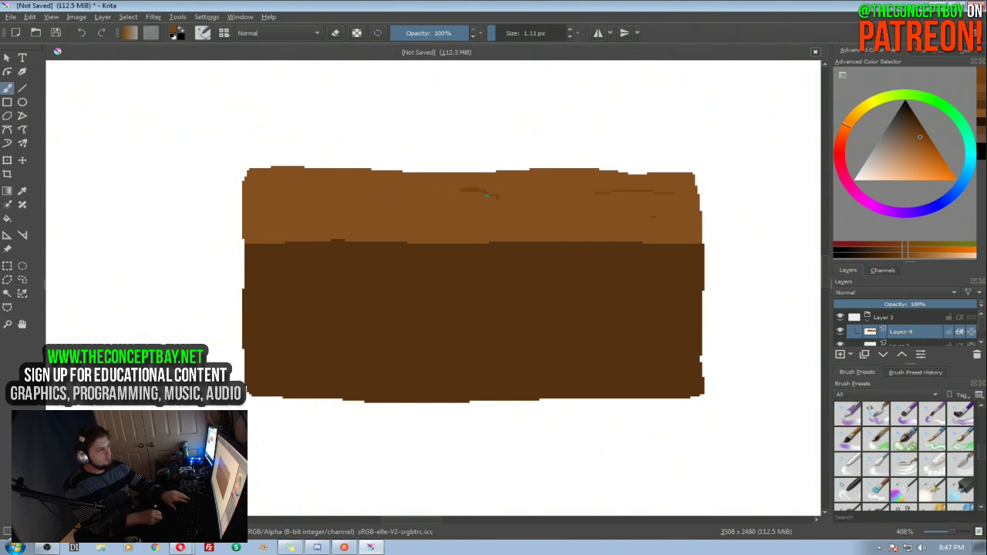
pyautogui.moveTo(492, 196)
pyautogui.mouseDown()
pyautogui.moveTo(502, 188)
pyautogui.moveTo(540, 208)
pyautogui.mouseUp()
pyautogui.moveTo(335, 201)
pyautogui.mouseDown()
pyautogui.moveTo(361, 200)
pyautogui.moveTo(363, 213)
pyautogui.moveTo(307, 216)
pyautogui.moveTo(368, 219)
pyautogui.moveTo(344, 213)
pyautogui.moveTo(373, 213)
pyautogui.moveTo(396, 199)
pyautogui.mouseUp()
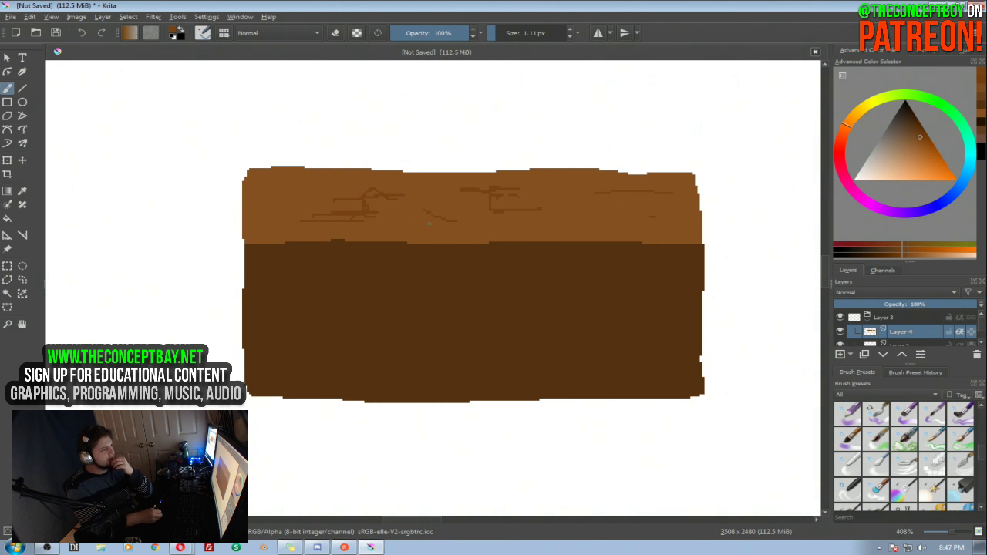
pyautogui.moveTo(391, 217)
pyautogui.mouseDown()
pyautogui.moveTo(423, 221)
pyautogui.moveTo(397, 222)
pyautogui.moveTo(393, 236)
pyautogui.moveTo(406, 237)
pyautogui.moveTo(379, 221)
pyautogui.mouseUp()
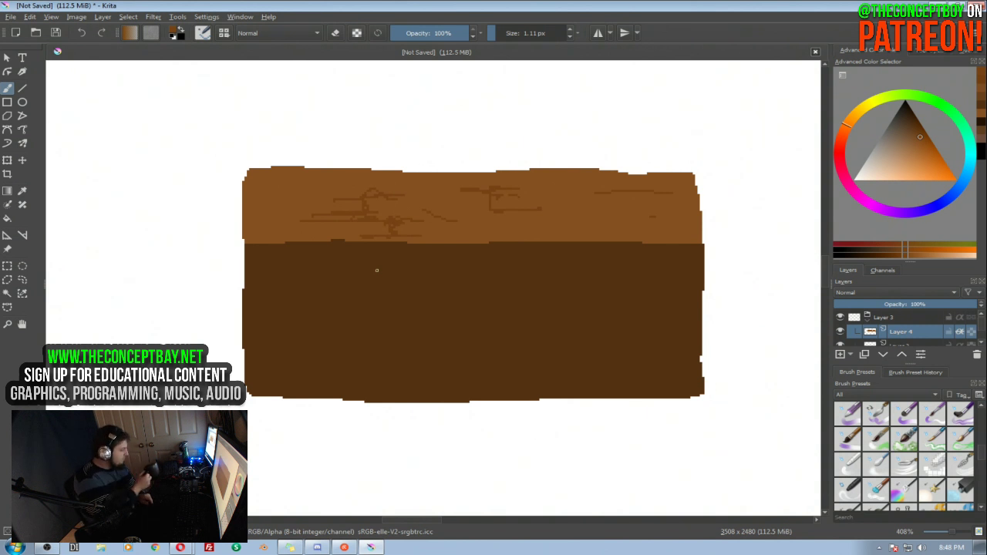
# Try an eraser stroke through the grain lines on the upper band, undo it, and return to painting mode
pyautogui.press('e')
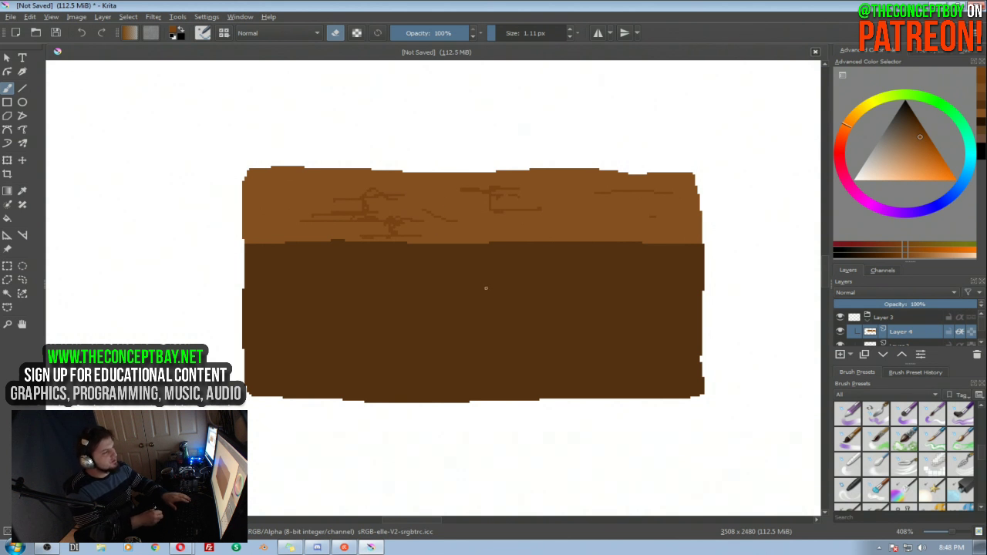
pyautogui.moveTo(435, 214); pyautogui.dragTo(428, 234)
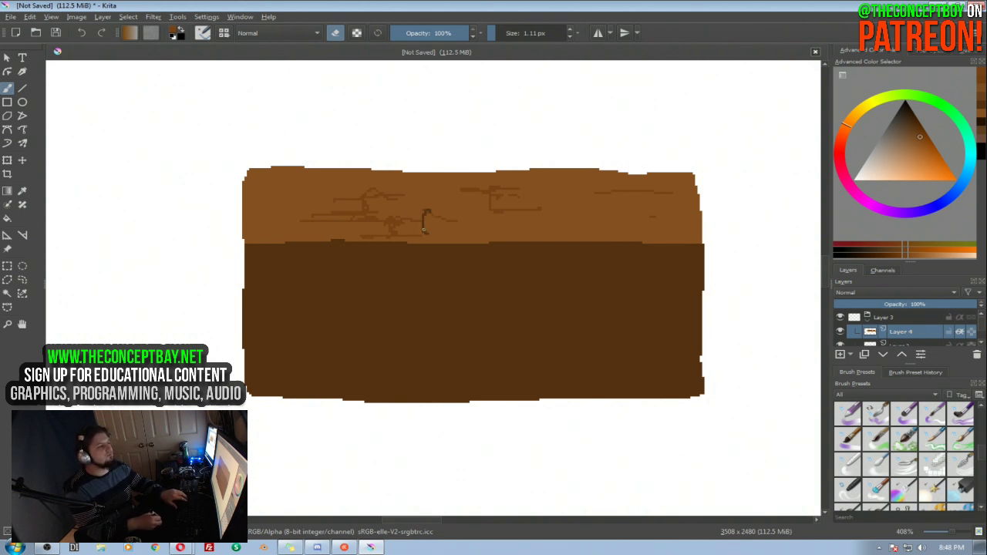
pyautogui.hotkey('ctrl', 'z')
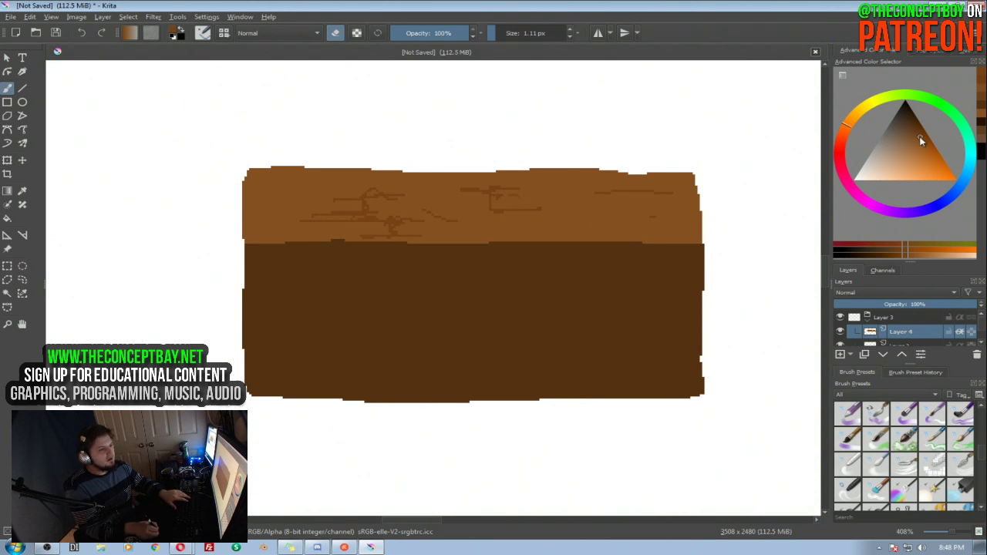
pyautogui.press('e')
# Try more grain lines on the upper band in a resampled, slightly darker brown, and undo the band's grain strokes
pyautogui.keyDown('ctrl'); pyautogui.click(677, 195); pyautogui.keyUp('ctrl')
pyautogui.click(918, 137)
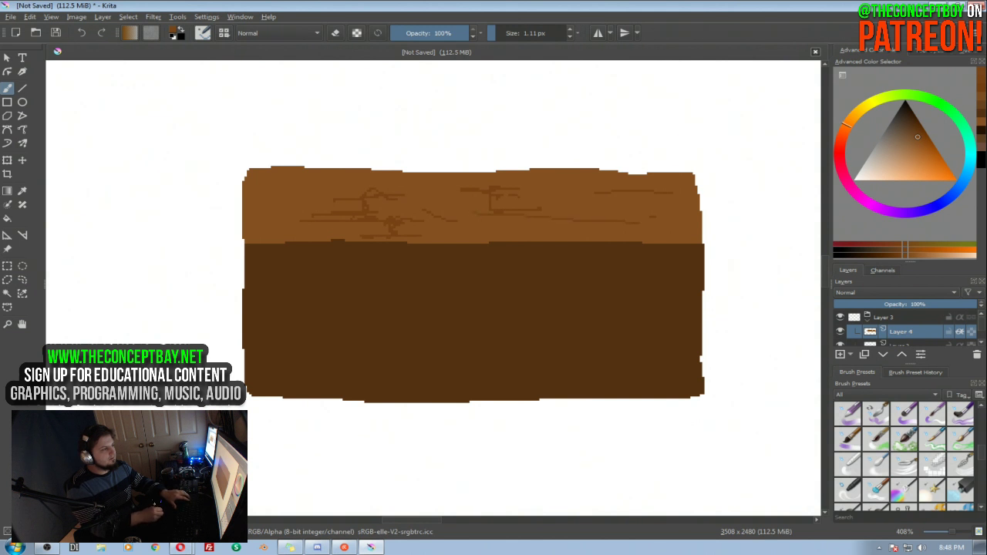
pyautogui.moveTo(387, 205)
pyautogui.keyDown('shift'); pyautogui.mouseDown()
pyautogui.moveTo(417, 211)
pyautogui.moveTo(351, 226)
pyautogui.moveTo(352, 202)
pyautogui.moveTo(423, 219)
pyautogui.moveTo(309, 205)
pyautogui.moveTo(387, 229)
pyautogui.moveTo(520, 198)
pyautogui.moveTo(614, 214)
pyautogui.mouseUp(); pyautogui.keyUp('shift')
pyautogui.press('e')
pyautogui.hotkey('ctrl', 'z')
pyautogui.press('e')
pyautogui.hotkey('ctrl', 'z')
# Resample the upper band's brown, test strokes with a 0.60 px brush, and undo them
pyautogui.keyDown('ctrl'); pyautogui.click(443, 202); pyautogui.keyUp('ctrl')
pyautogui.moveTo(674, 202)
pyautogui.mouseDown()
pyautogui.moveTo(591, 196)
pyautogui.moveTo(640, 209)
pyautogui.moveTo(625, 211)
pyautogui.moveTo(576, 195)
pyautogui.moveTo(481, 197)
pyautogui.mouseUp()
pyautogui.press('e')
pyautogui.hotkey('ctrl', 'z')
pyautogui.moveTo(639, 195); pyautogui.dragTo(468, 199)
pyautogui.hotkey('ctrl', 'z')
pyautogui.press('e')
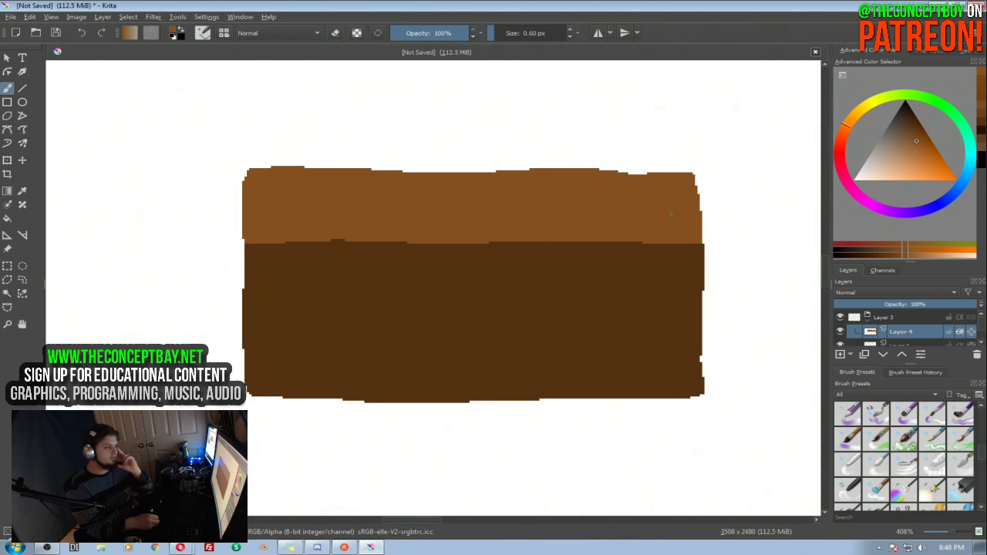
pyautogui.moveTo(544, 277)
pyautogui.mouseDown()
pyautogui.moveTo(609, 243)
pyautogui.moveTo(665, 255)
pyautogui.mouseUp()
pyautogui.hotkey('ctrl', 'z')
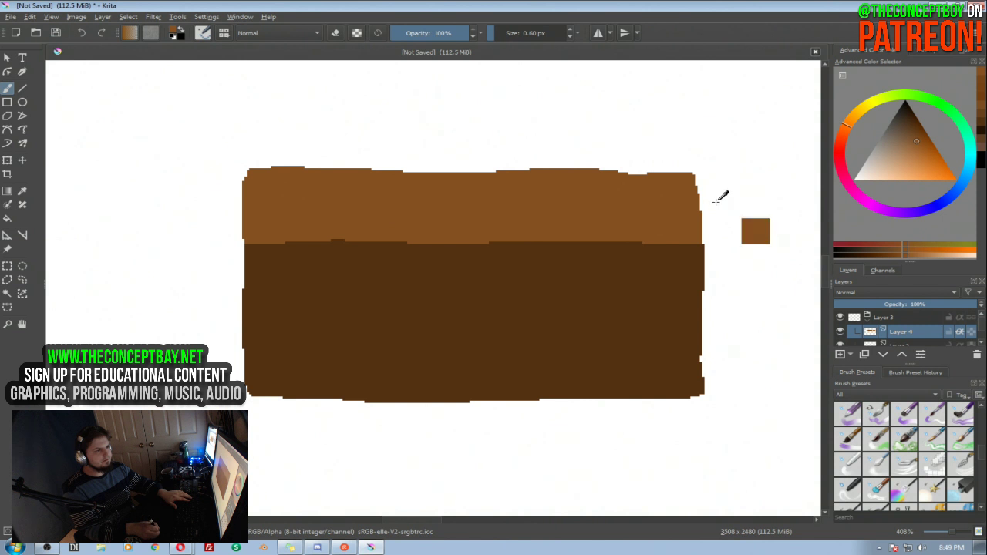
# Choose a slightly lighter brown and paint thin, cracked grain lines across the whole upper band
pyautogui.click(918, 142)
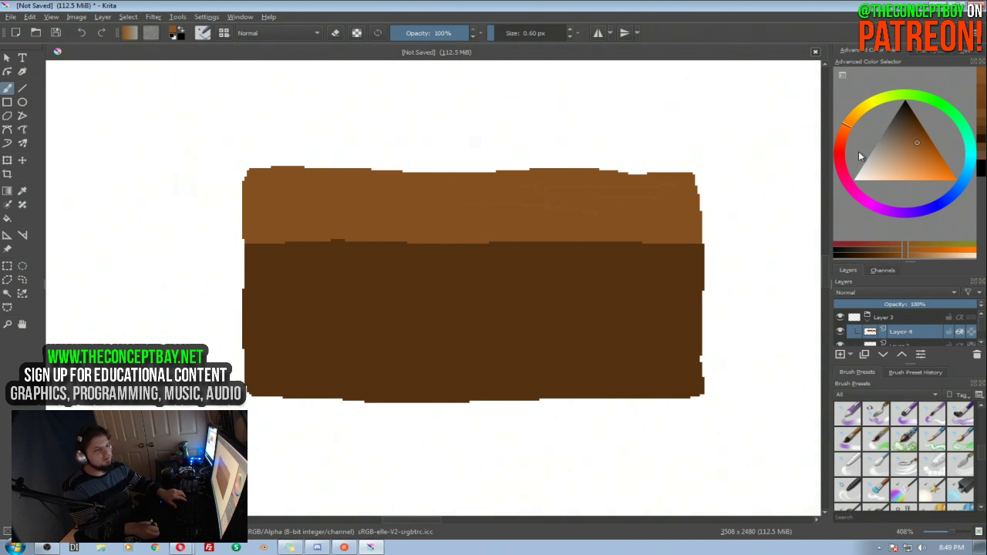
pyautogui.click(918, 142)
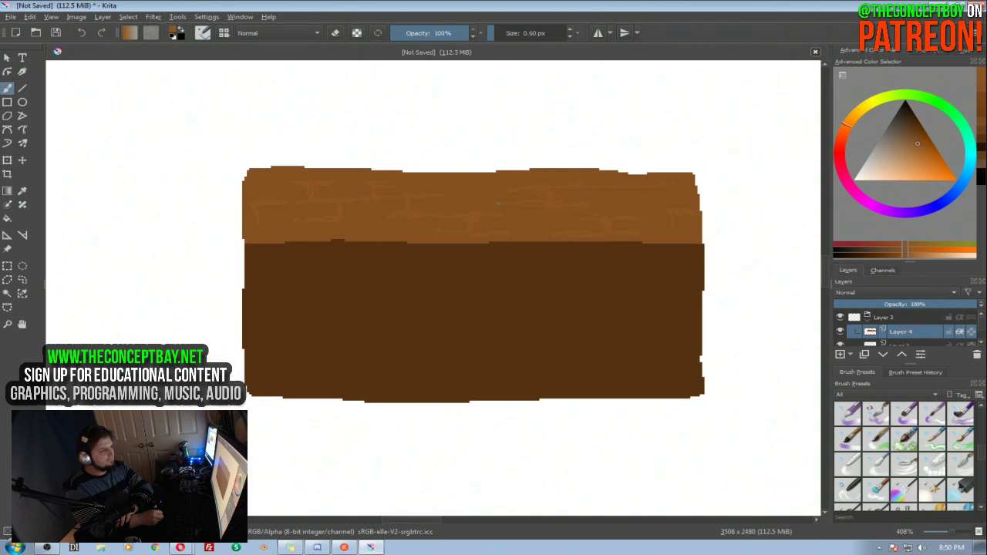
pyautogui.moveTo(459, 192)
pyautogui.mouseDown()
pyautogui.moveTo(492, 191)
pyautogui.moveTo(465, 190)
pyautogui.moveTo(409, 216)
pyautogui.mouseUp()
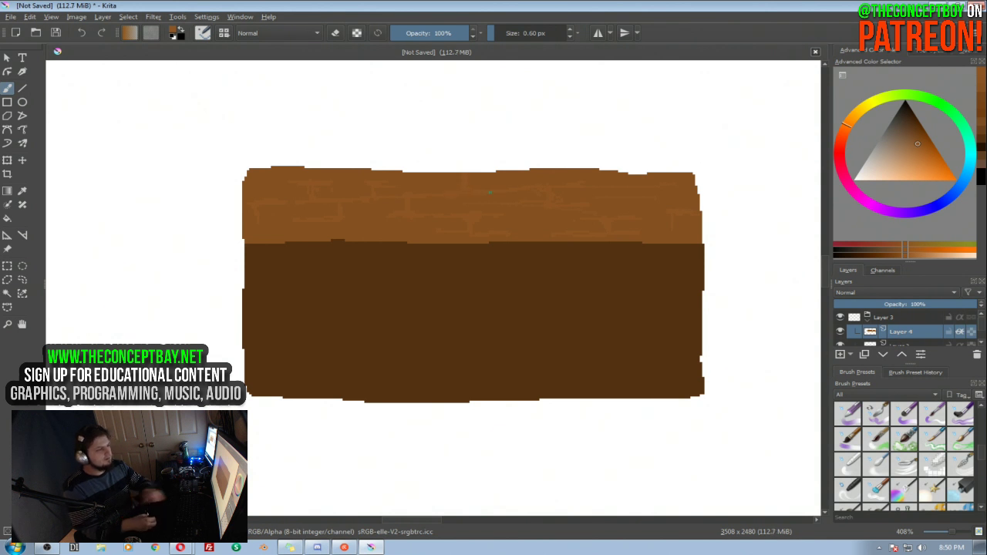
# Sample the lower section's dark brown, choose a darker shade, and paint scattered horizontal grain lines across that section
pyautogui.keyDown('ctrl'); pyautogui.click(584, 286); pyautogui.keyUp('ctrl')
pyautogui.moveTo(586, 263); pyautogui.dragTo(587, 240)
pyautogui.moveTo(744, 177); pyautogui.dragTo(726, 188)
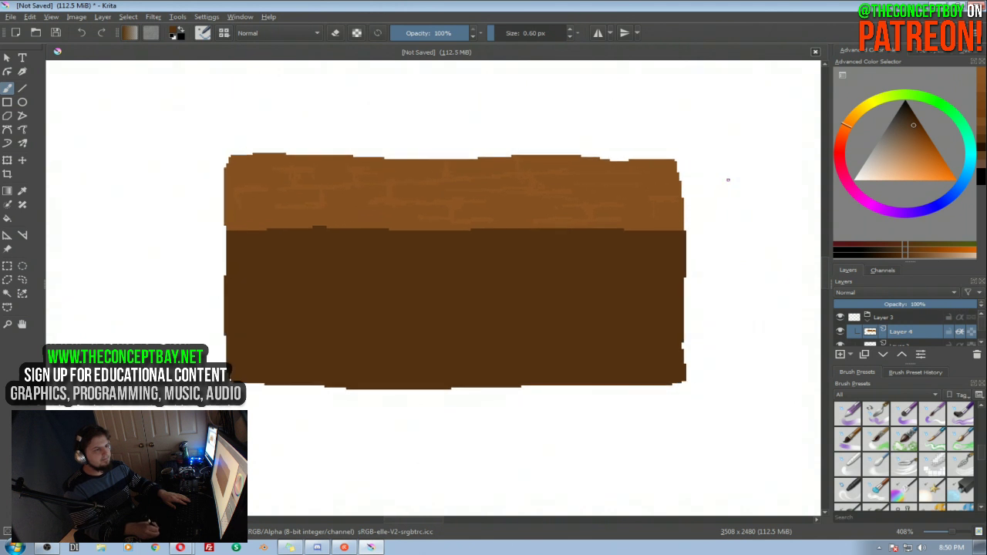
pyautogui.click(912, 121)
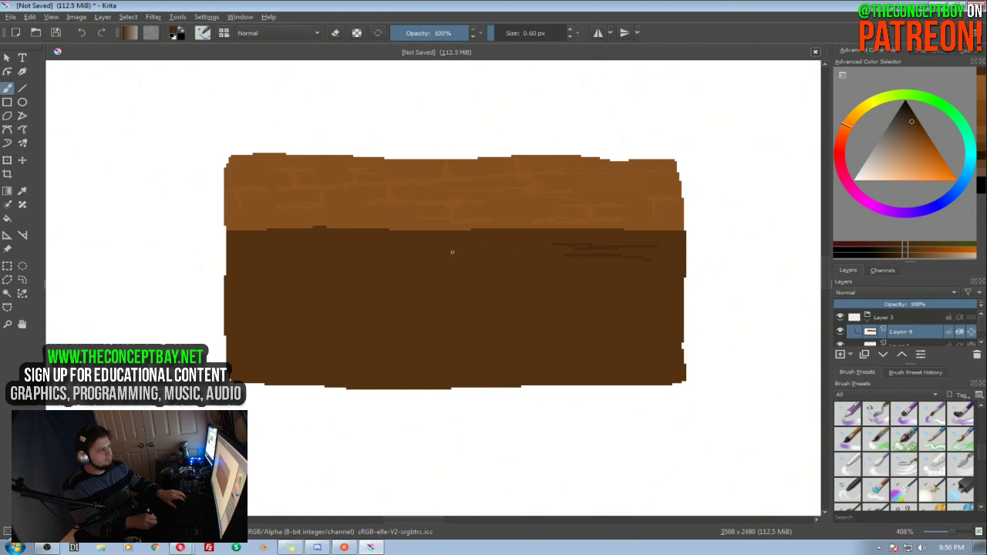
pyautogui.hotkey('ctrl', 'z')
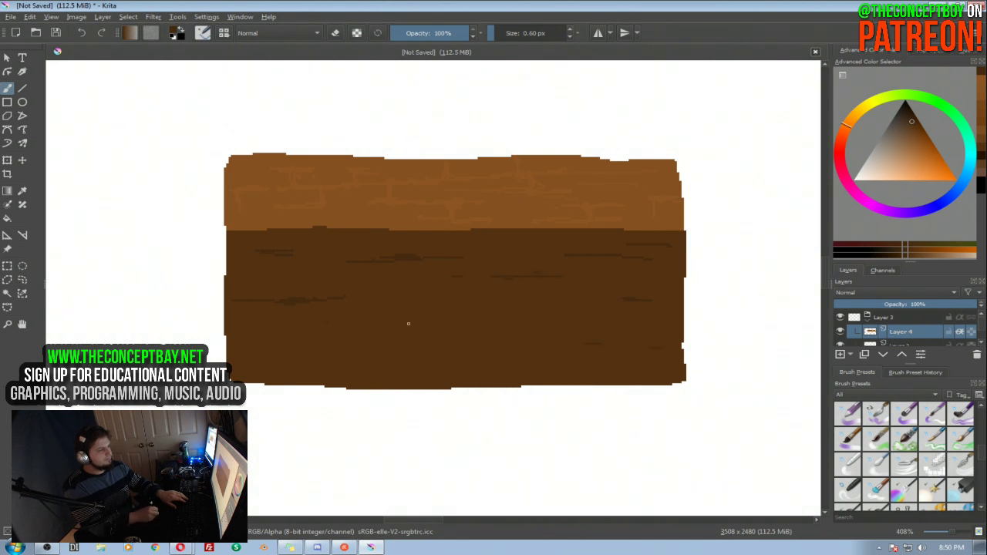
pyautogui.moveTo(408, 318); pyautogui.dragTo(491, 319)
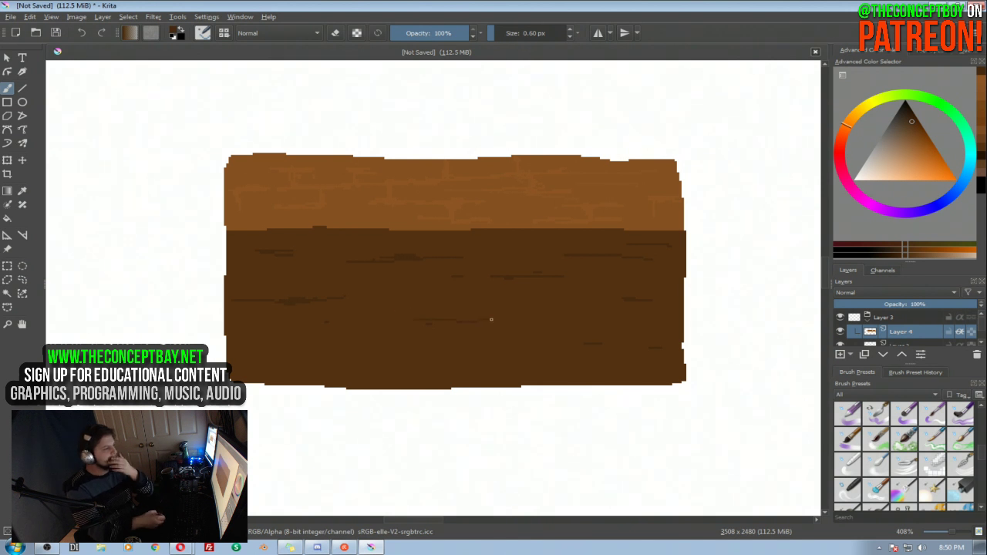
# Add a new layer above Layer 4 and paint a thick black ring around the box's edges with a 43.77 px brush
pyautogui.moveTo(498, 224)
pyautogui.mouseDown()
pyautogui.moveTo(490, 211)
pyautogui.moveTo(490, 223)
pyautogui.mouseUp()
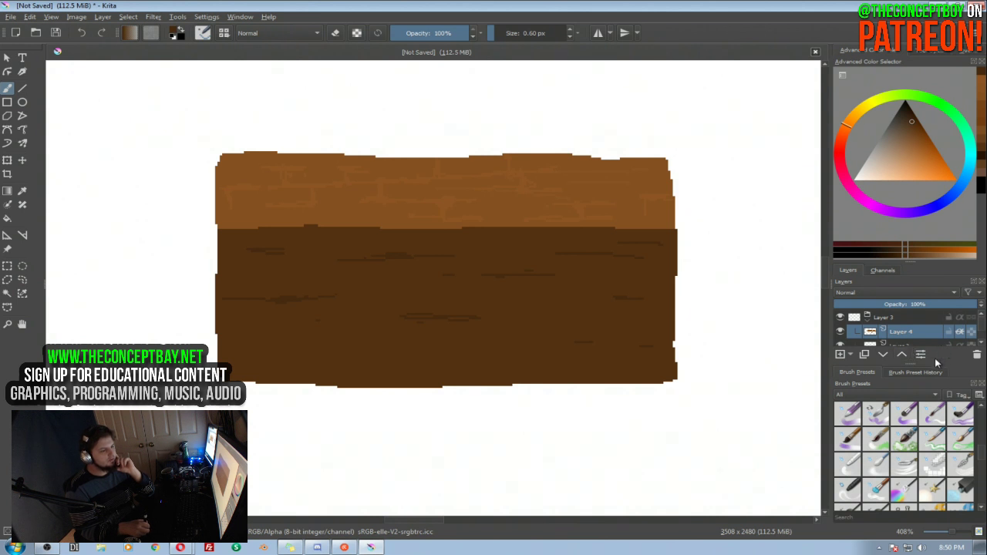
pyautogui.moveTo(920, 358); pyautogui.dragTo(920, 409)
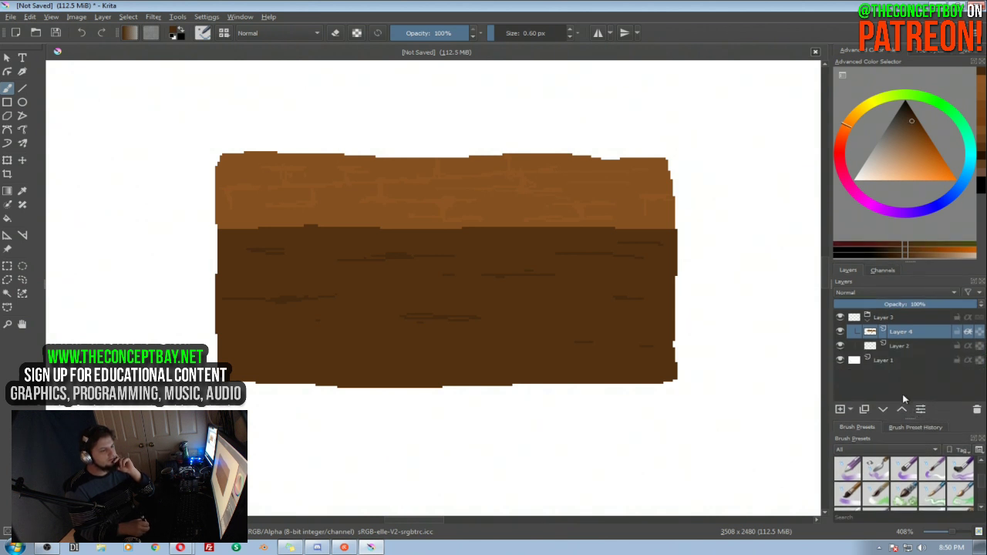
pyautogui.click(839, 409)
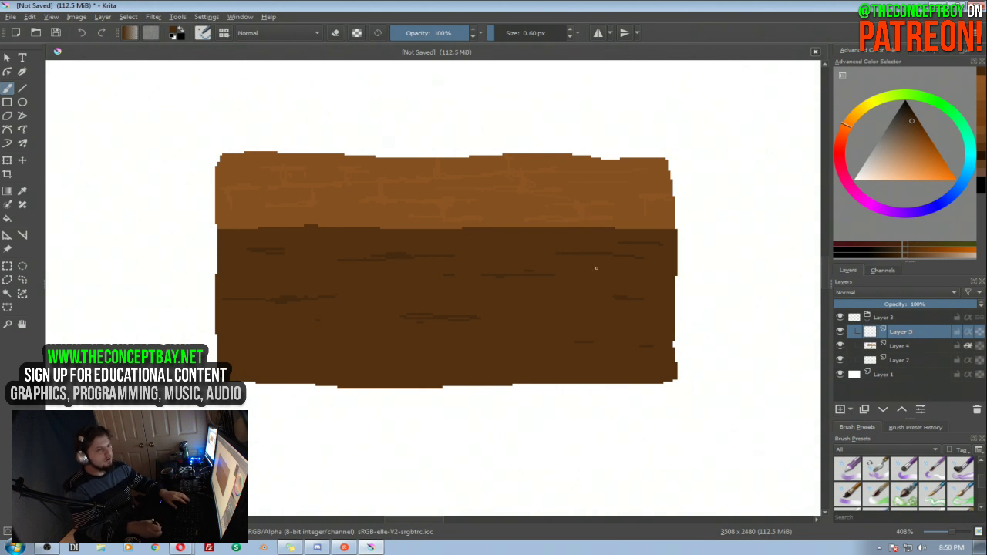
pyautogui.click(884, 117)
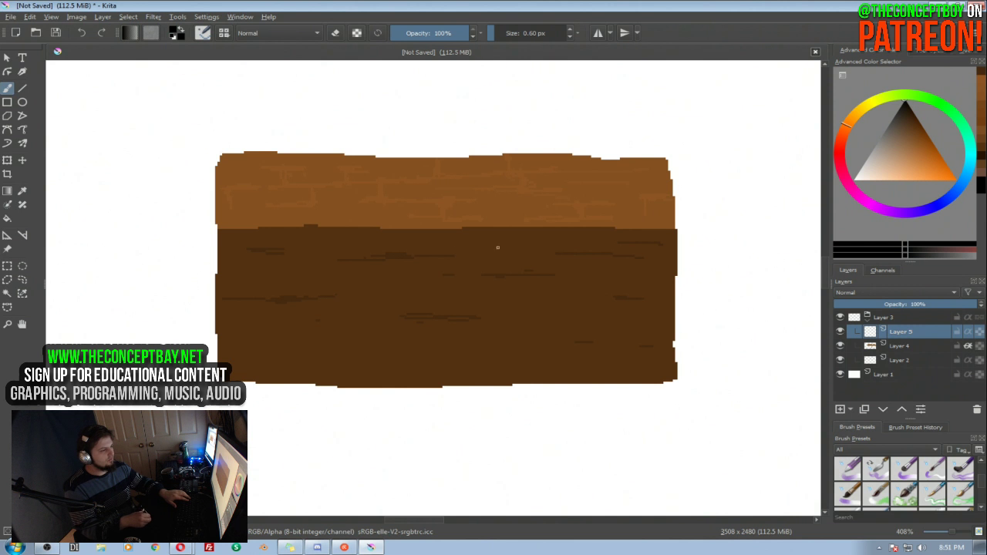
pyautogui.moveTo(452, 251); pyautogui.dragTo(611, 344)
pyautogui.moveTo(586, 412)
pyautogui.mouseDown()
pyautogui.moveTo(732, 302)
pyautogui.moveTo(632, 403)
pyautogui.moveTo(719, 313)
pyautogui.moveTo(696, 326)
pyautogui.moveTo(686, 155)
pyautogui.moveTo(405, 116)
pyautogui.moveTo(194, 151)
pyautogui.moveTo(172, 275)
pyautogui.moveTo(275, 419)
pyautogui.moveTo(232, 413)
pyautogui.moveTo(590, 396)
pyautogui.moveTo(572, 411)
pyautogui.moveTo(258, 403)
pyautogui.moveTo(172, 220)
pyautogui.moveTo(167, 249)
pyautogui.moveTo(264, 115)
pyautogui.moveTo(593, 120)
pyautogui.moveTo(732, 255)
pyautogui.mouseUp()
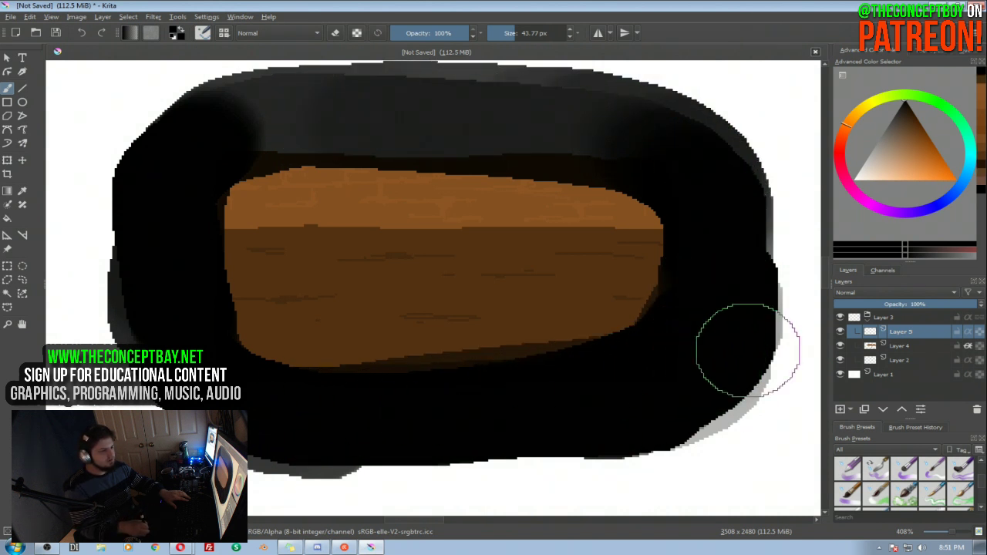
# Enable alpha inheritance on the black shading layer and lower its opacity to 18%
pyautogui.click(968, 332)
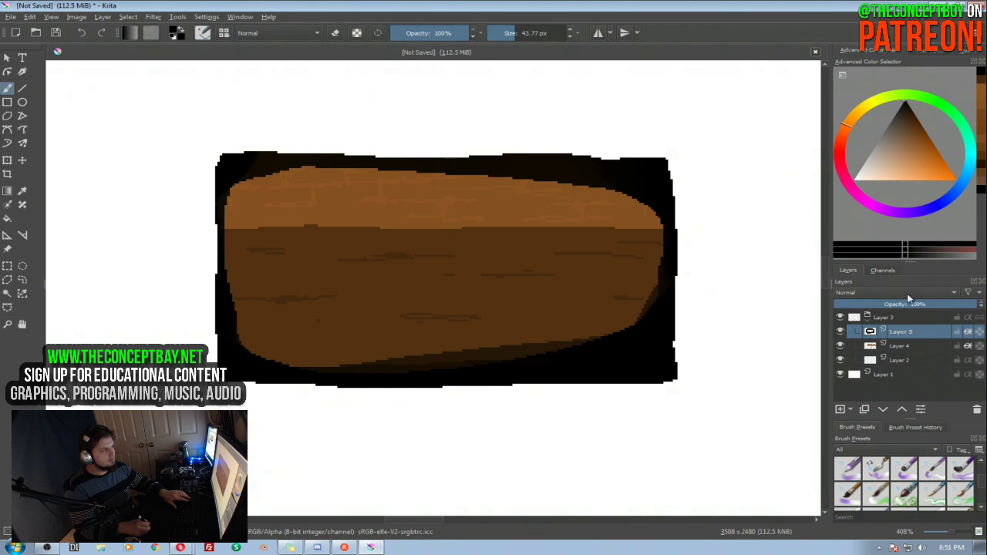
pyautogui.moveTo(863, 304); pyautogui.dragTo(851, 305)
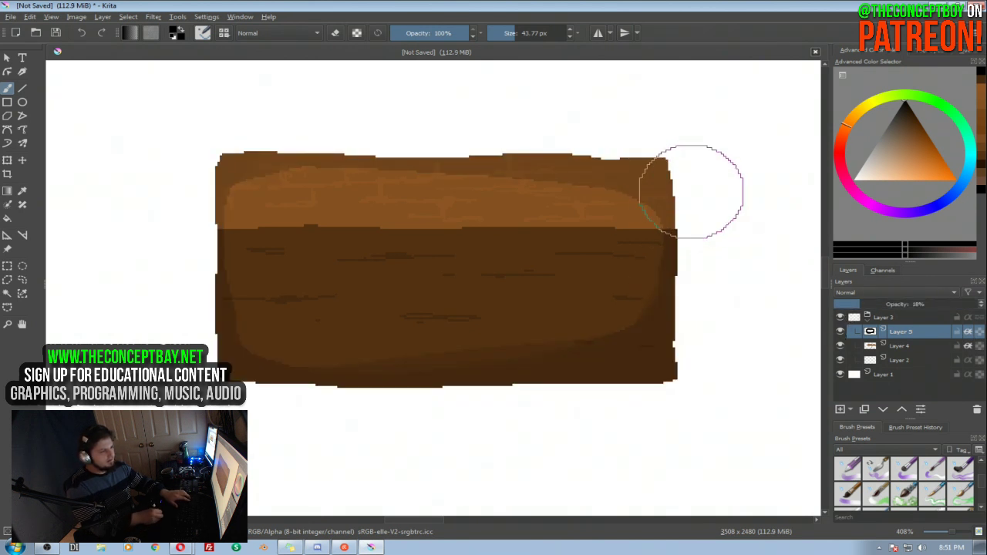
# Erase the shading from the upper band and reduce the brush size to 27.30 px
pyautogui.press('e')
pyautogui.moveTo(666, 176)
pyautogui.mouseDown()
pyautogui.moveTo(371, 168)
pyautogui.moveTo(211, 187)
pyautogui.mouseUp()
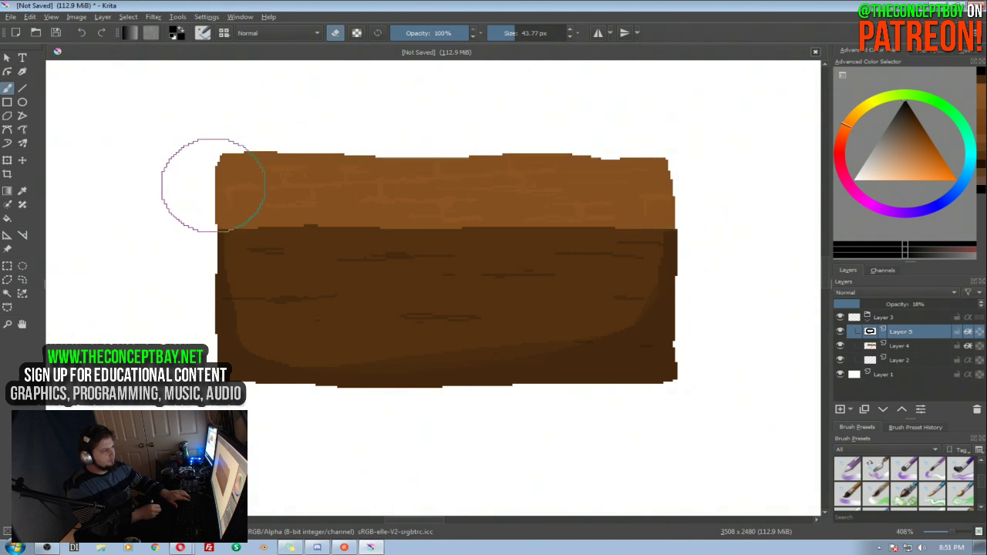
pyautogui.press('[')
pyautogui.press('[')
pyautogui.press('[')
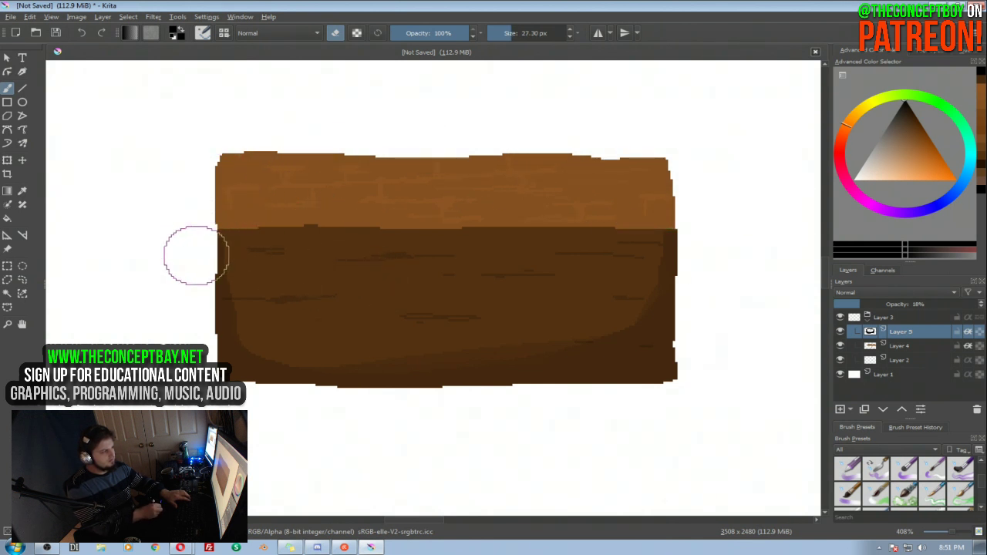
# Paint black shading over the entire upper band and along the lower section's upper edge
pyautogui.press('e')
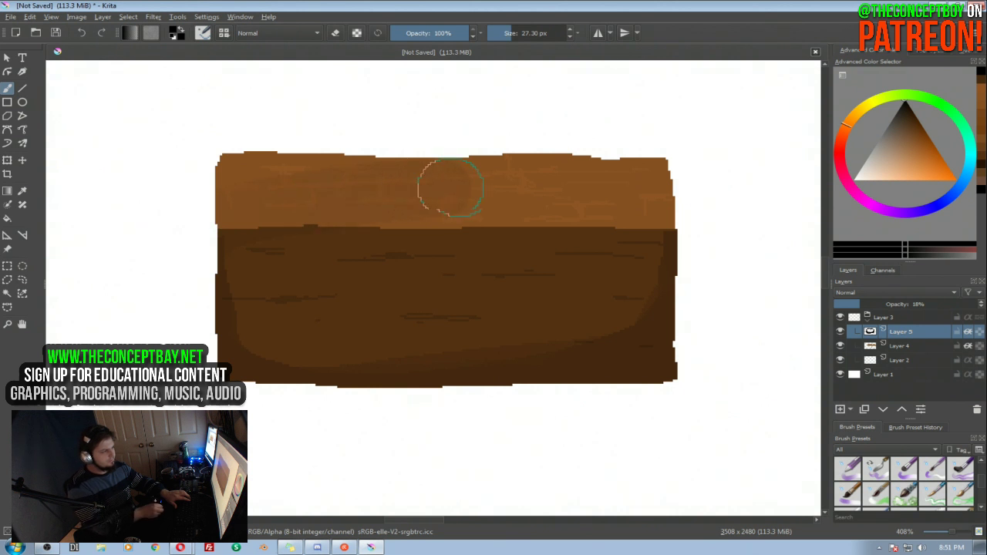
pyautogui.moveTo(447, 187)
pyautogui.mouseDown()
pyautogui.moveTo(613, 188)
pyautogui.moveTo(705, 216)
pyautogui.mouseUp()
pyautogui.moveTo(545, 189)
pyautogui.mouseDown()
pyautogui.moveTo(178, 224)
pyautogui.moveTo(266, 204)
pyautogui.moveTo(608, 203)
pyautogui.moveTo(673, 230)
pyautogui.moveTo(469, 209)
pyautogui.moveTo(298, 218)
pyautogui.moveTo(202, 171)
pyautogui.mouseUp()
# Refine the lower section's shaded border by alternately erasing and repainting, leaving a larger lit area with rounded corners
pyautogui.press('e')
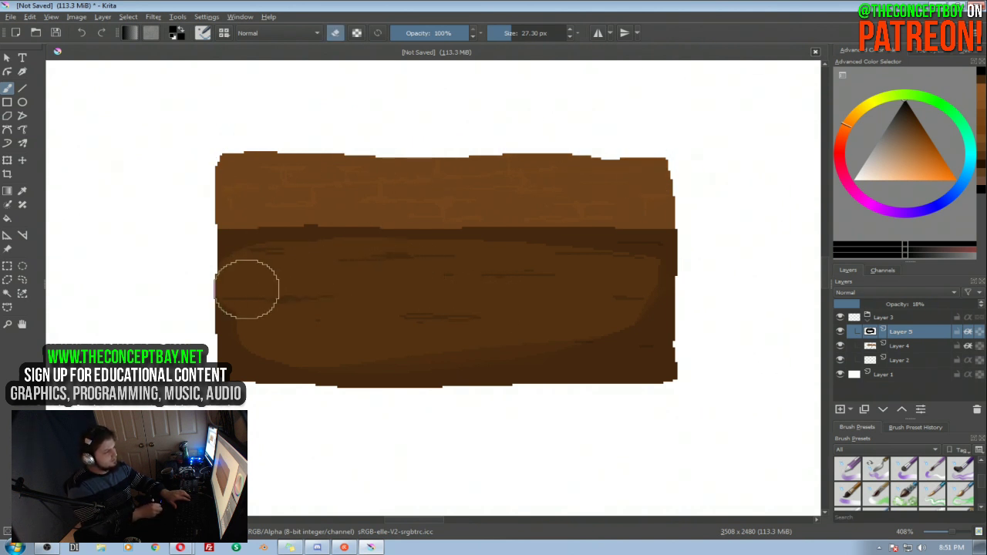
pyautogui.press('e')
pyautogui.press('e')
pyautogui.moveTo(588, 331)
pyautogui.mouseDown()
pyautogui.moveTo(602, 317)
pyautogui.moveTo(606, 260)
pyautogui.moveTo(414, 257)
pyautogui.mouseUp()
pyautogui.press('e')
pyautogui.moveTo(334, 211)
pyautogui.mouseDown()
pyautogui.moveTo(531, 208)
pyautogui.moveTo(679, 216)
pyautogui.mouseUp()
pyautogui.press('e')
pyautogui.press('e')
pyautogui.moveTo(628, 271)
pyautogui.mouseDown()
pyautogui.moveTo(627, 322)
pyautogui.moveTo(579, 336)
pyautogui.moveTo(375, 345)
pyautogui.moveTo(254, 332)
pyautogui.moveTo(298, 308)
pyautogui.moveTo(278, 328)
pyautogui.moveTo(278, 277)
pyautogui.moveTo(275, 327)
pyautogui.moveTo(201, 268)
pyautogui.moveTo(193, 341)
pyautogui.moveTo(233, 375)
pyautogui.moveTo(191, 310)
pyautogui.moveTo(198, 292)
pyautogui.moveTo(301, 406)
pyautogui.mouseUp()
pyautogui.press('e')
pyautogui.press('e')
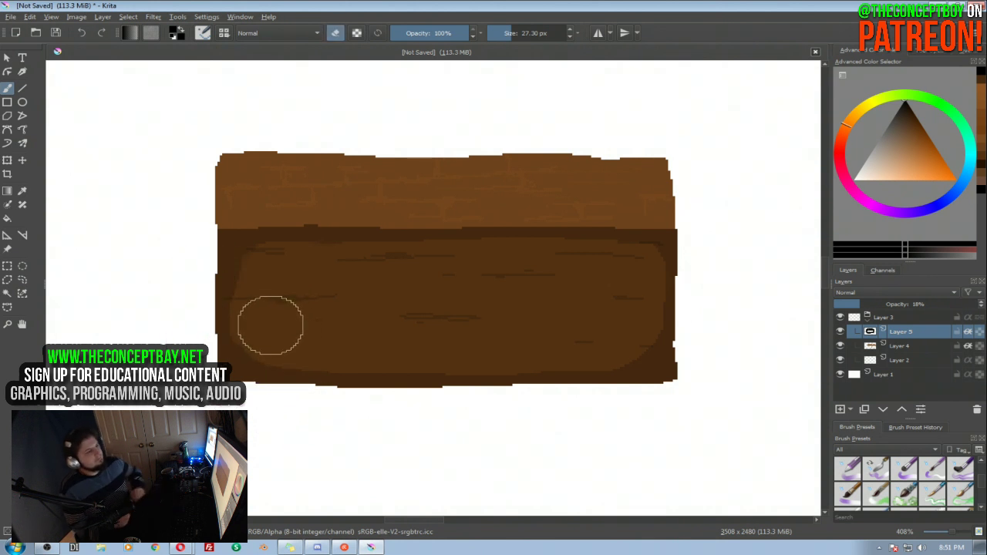
pyautogui.press('e')
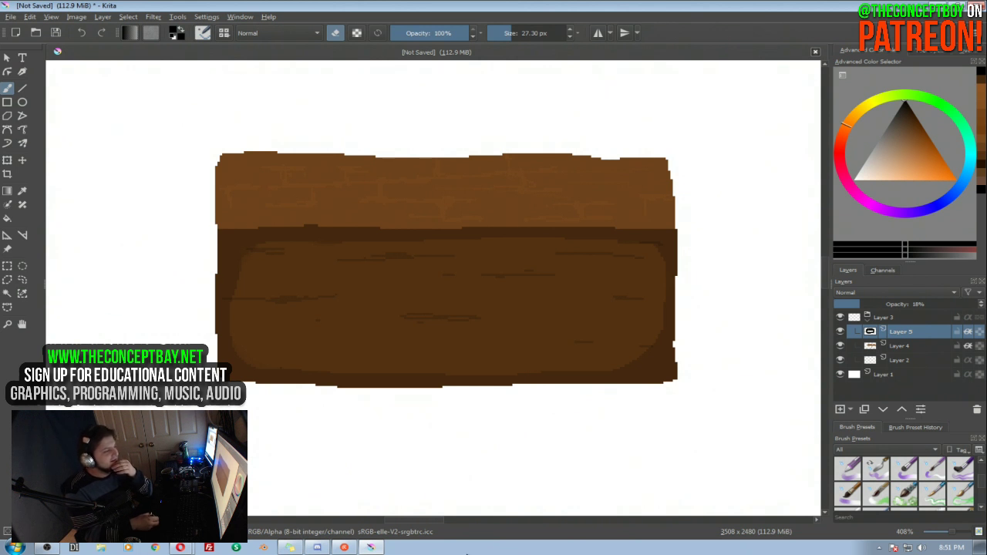
pyautogui.moveTo(593, 266); pyautogui.dragTo(566, 283)
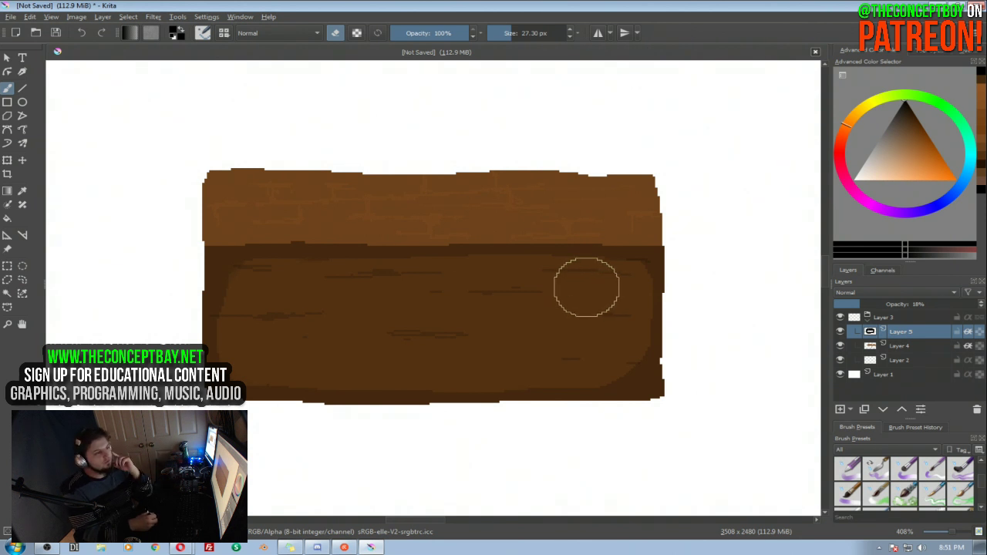
# Open Catacombs Poor Area.png from the Birth of Reapers project's Promotional Screenshot folder as a reference image
pyautogui.moveTo(586, 291); pyautogui.dragTo(599, 269)
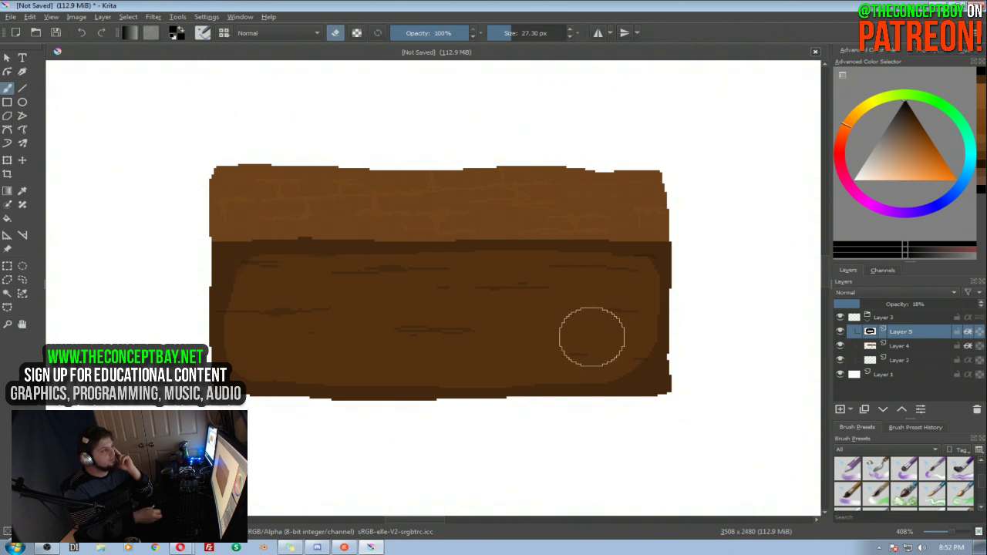
pyautogui.click(11, 16)
pyautogui.click(31, 44)
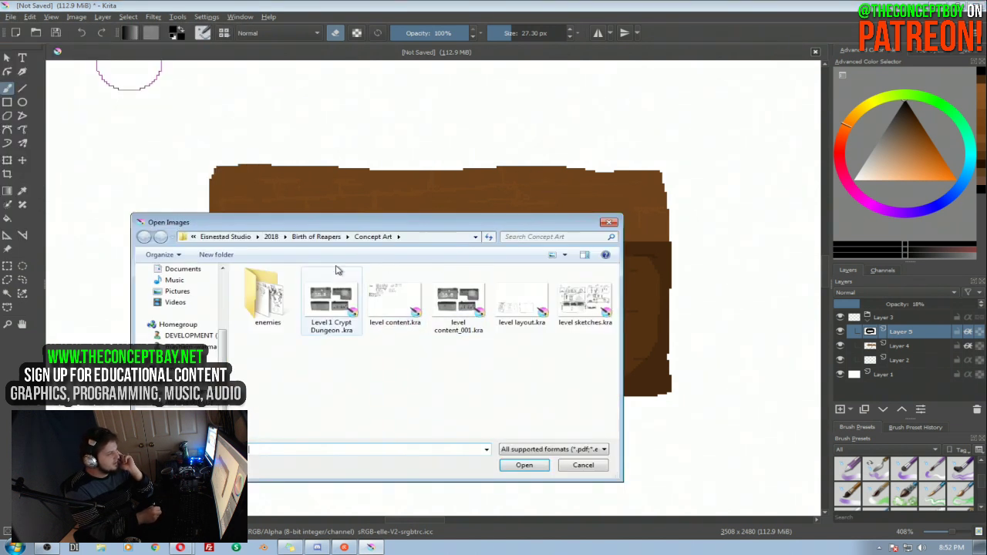
pyautogui.click(337, 237)
pyautogui.click(321, 301)
pyautogui.doubleClick(321, 301)
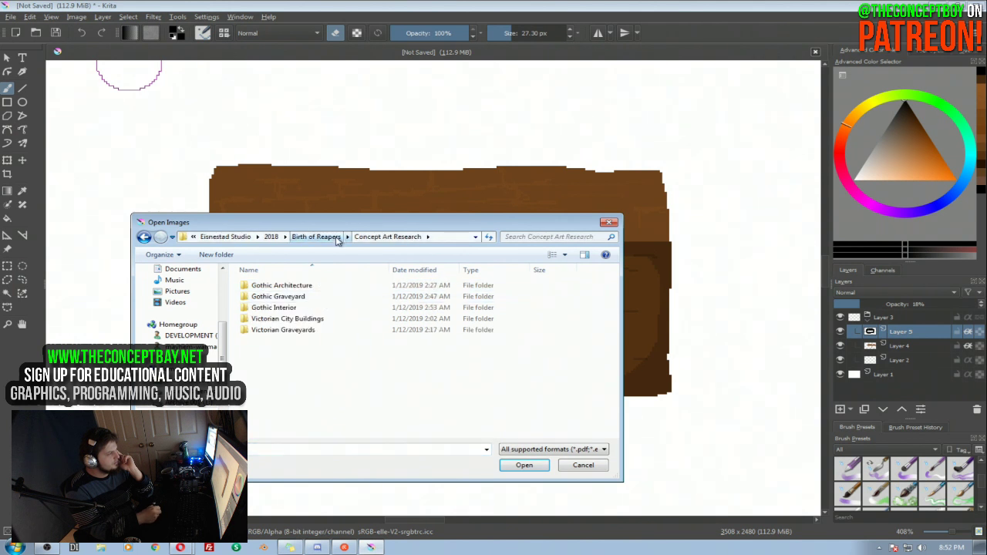
pyautogui.click(316, 237)
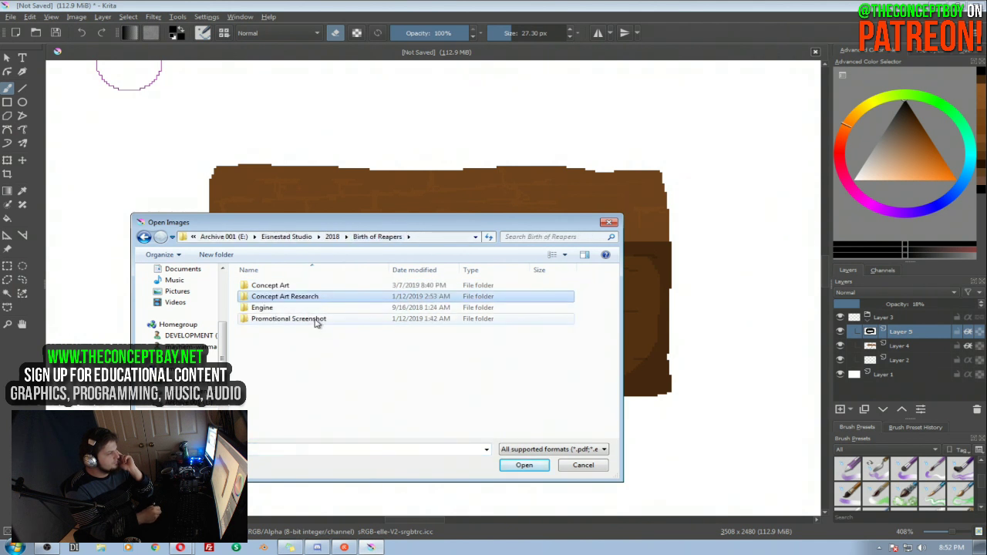
pyautogui.click(315, 319)
pyautogui.doubleClick(315, 319)
pyautogui.doubleClick(268, 306)
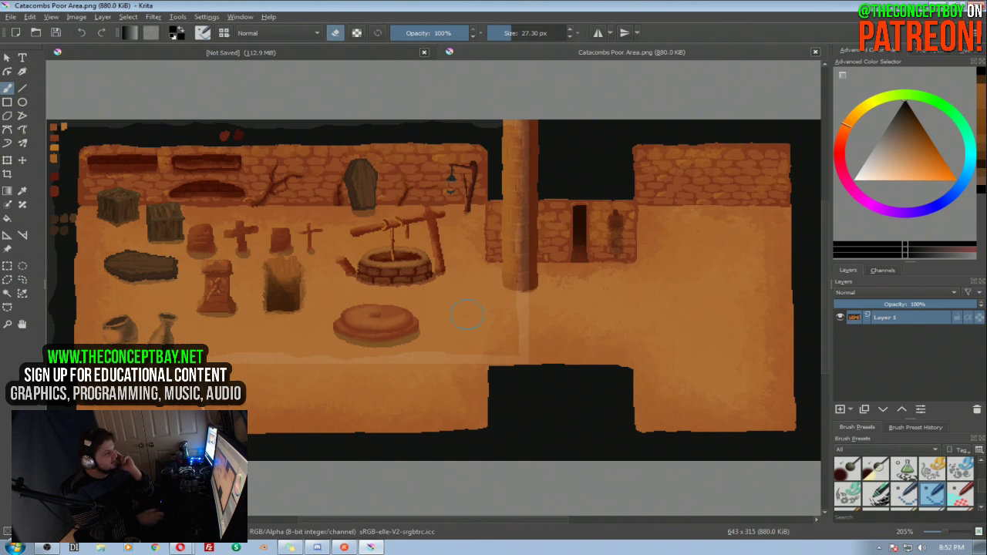
pyautogui.moveTo(411, 234); pyautogui.dragTo(415, 243)
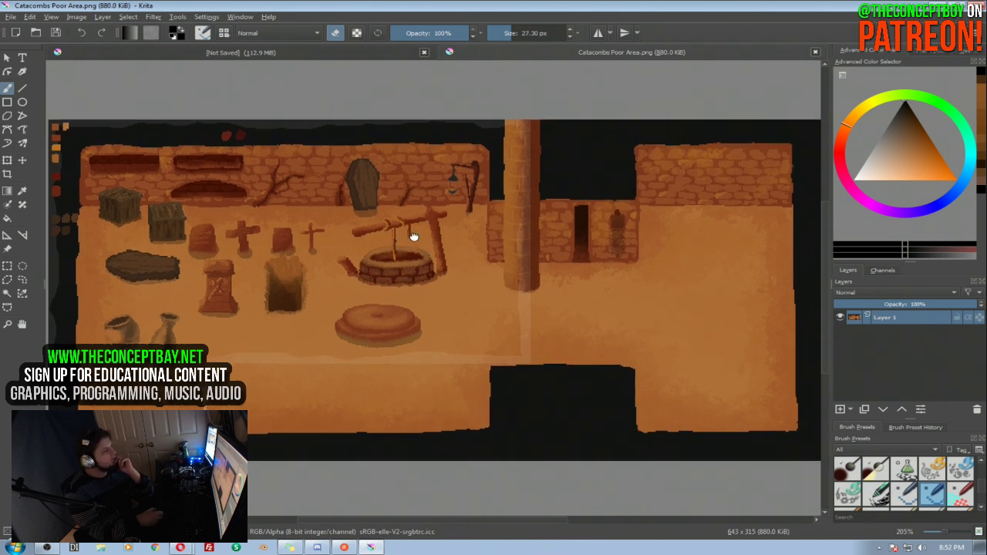
pyautogui.moveTo(417, 240); pyautogui.dragTo(415, 236)
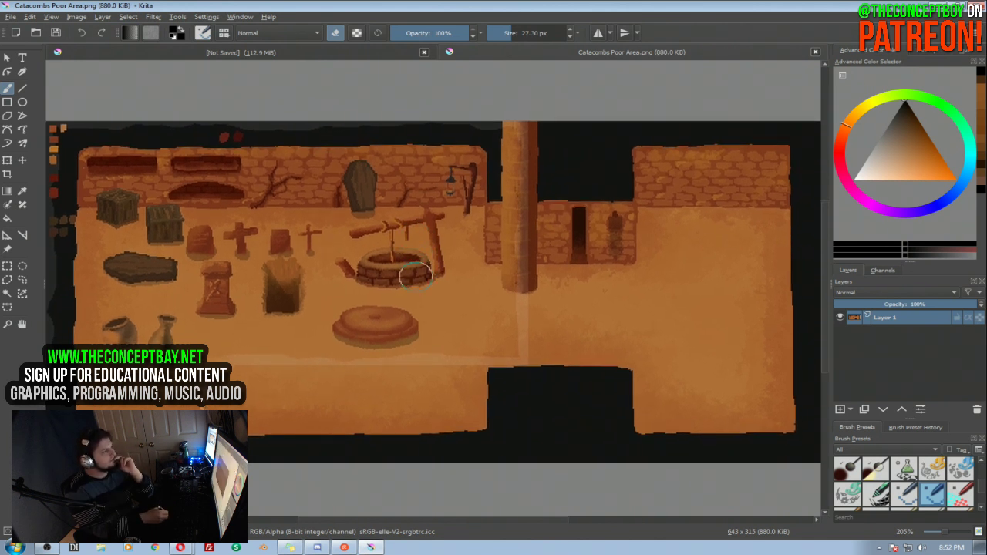
# Return to the box painting, undo the last erasing stroke, and reshape the lower section's lit area with rounder corners and a thinner dark border
pyautogui.click(366, 49)
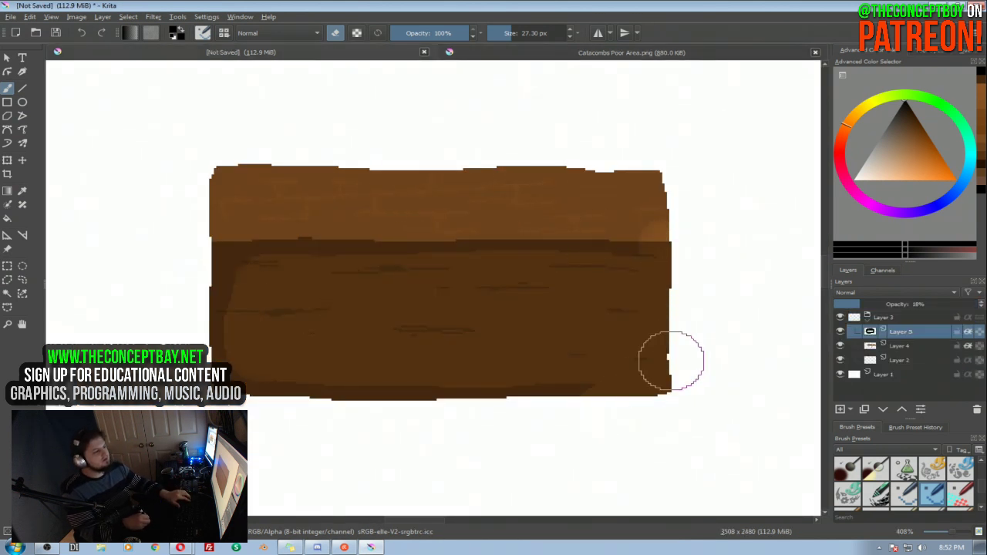
pyautogui.hotkey('ctrl', 'z')
pyautogui.press('e')
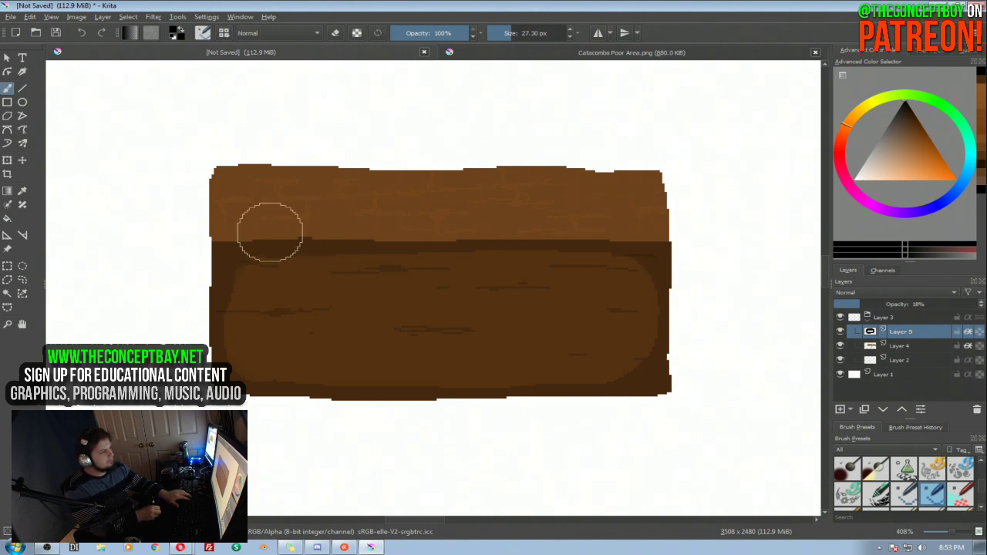
pyautogui.press('e')
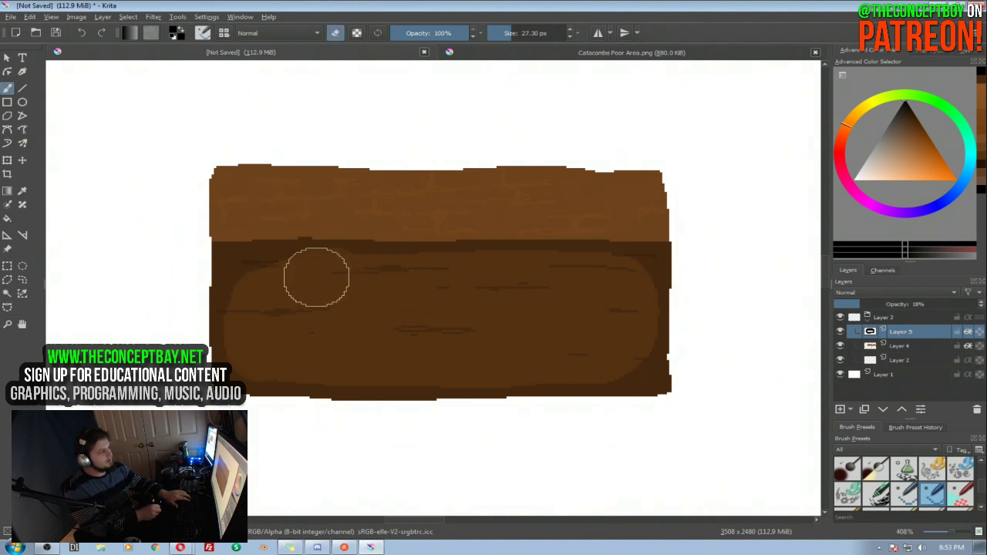
pyautogui.moveTo(271, 292)
pyautogui.mouseDown()
pyautogui.moveTo(264, 280)
pyautogui.moveTo(260, 348)
pyautogui.moveTo(307, 349)
pyautogui.mouseUp()
pyautogui.moveTo(575, 350)
pyautogui.mouseDown()
pyautogui.moveTo(625, 348)
pyautogui.moveTo(615, 279)
pyautogui.mouseUp()
pyautogui.press('e')
pyautogui.moveTo(228, 216)
pyautogui.mouseDown()
pyautogui.moveTo(614, 211)
pyautogui.moveTo(629, 220)
pyautogui.moveTo(469, 229)
pyautogui.moveTo(316, 210)
pyautogui.mouseUp()
pyautogui.press('e')
pyautogui.moveTo(595, 277); pyautogui.dragTo(368, 275)
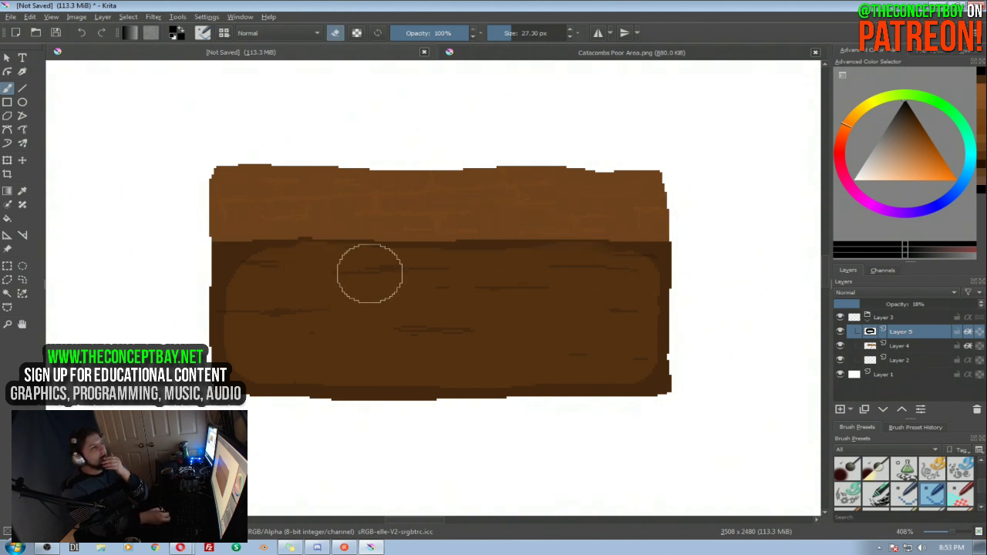
# Compare the catacombs reference with the box painting, and add a new layer to the box file above the box's layer group
pyautogui.click(525, 56)
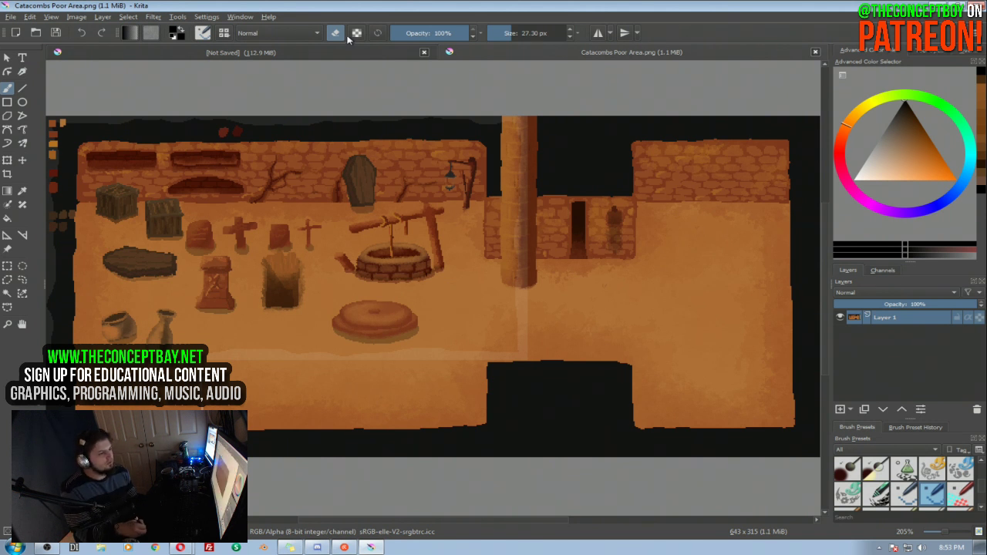
pyautogui.click(411, 53)
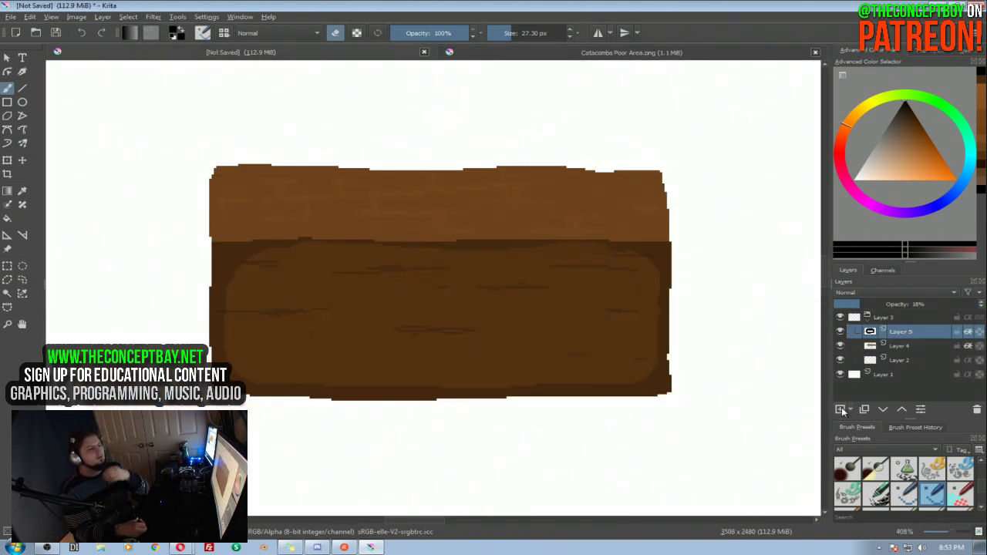
pyautogui.click(887, 317)
pyautogui.click(840, 408)
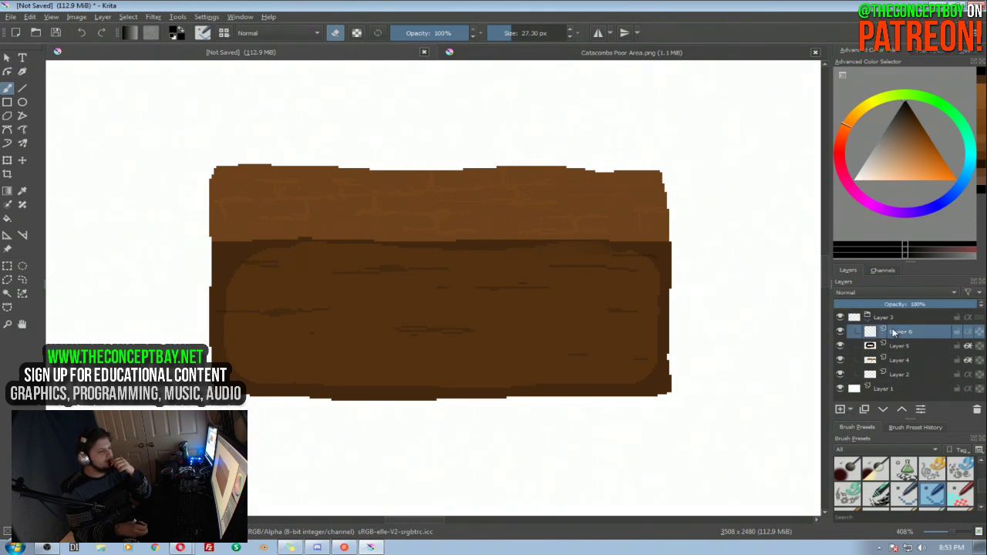
pyautogui.moveTo(903, 310); pyautogui.dragTo(906, 312)
# Choose a dark teal colour and the 1 px pixel brush preset with erasing off
pyautogui.moveTo(896, 135); pyautogui.dragTo(903, 115)
pyautogui.moveTo(967, 145); pyautogui.dragTo(970, 154)
pyautogui.moveTo(506, 282); pyautogui.dragTo(487, 284)
pyautogui.rightClick(487, 285)
pyautogui.click(490, 225)
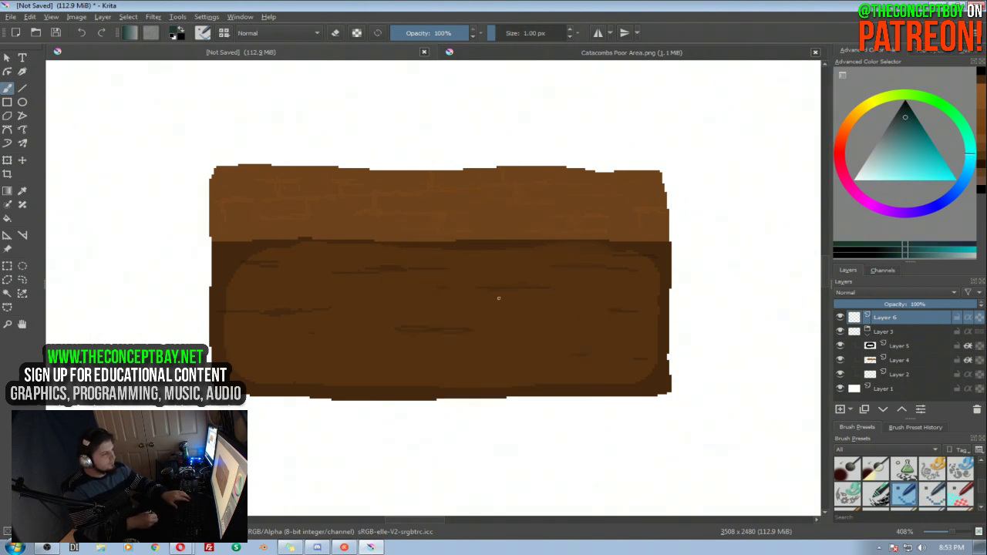
# Paint a small teal standing figure with a sword on the box's lower section, erasing a gap between its legs
pyautogui.moveTo(506, 303); pyautogui.dragTo(509, 293)
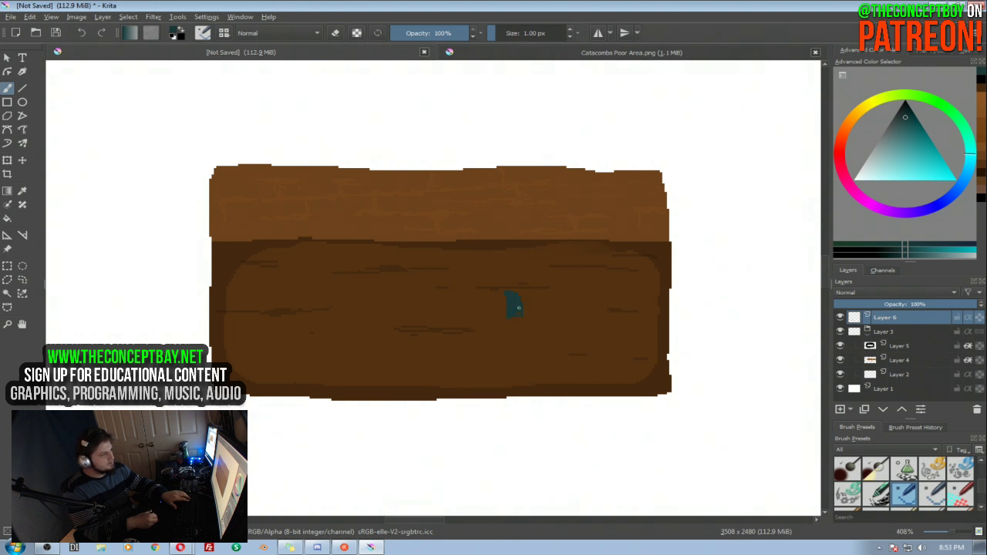
pyautogui.moveTo(519, 331); pyautogui.dragTo(509, 323)
pyautogui.press('e')
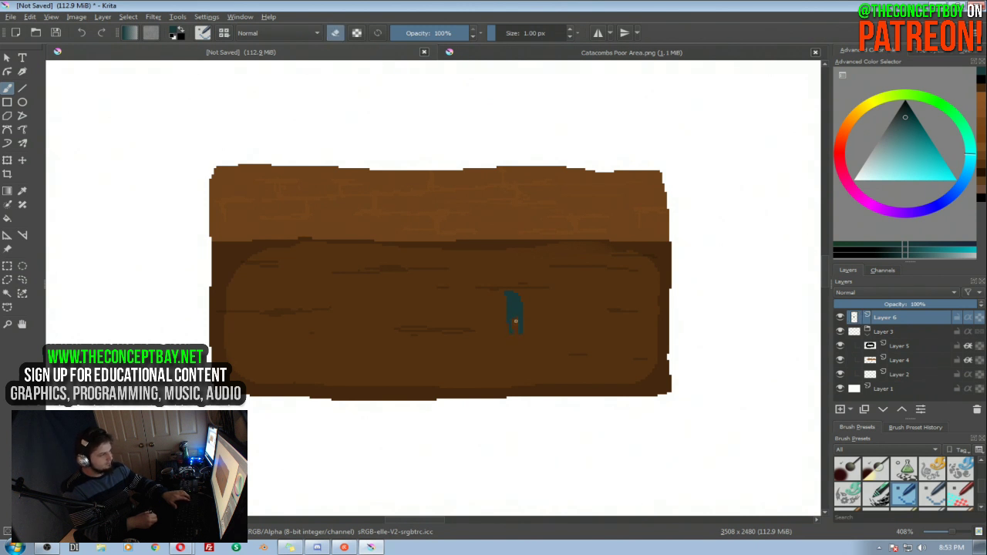
pyautogui.press('e')
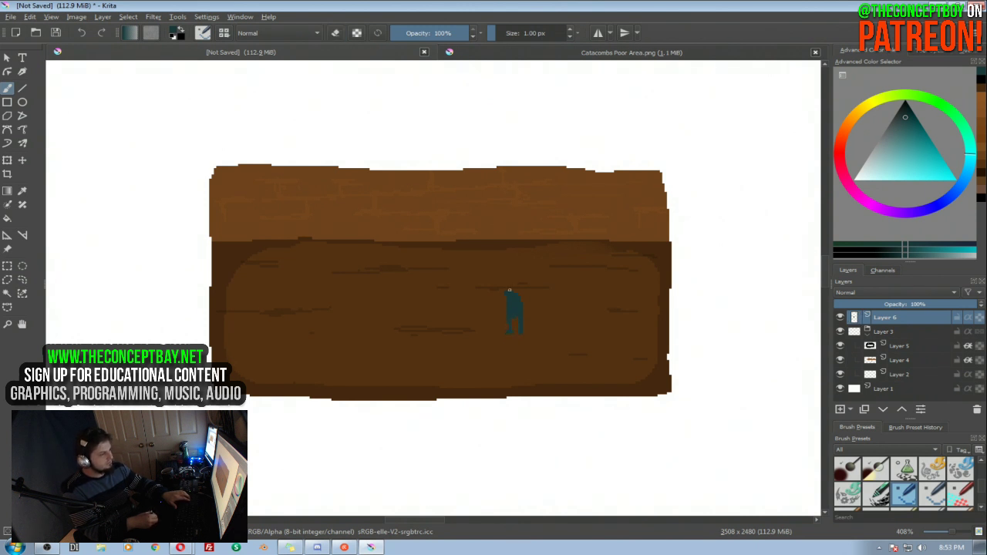
pyautogui.press('e')
pyautogui.press('e')
pyautogui.moveTo(541, 322); pyautogui.dragTo(536, 307)
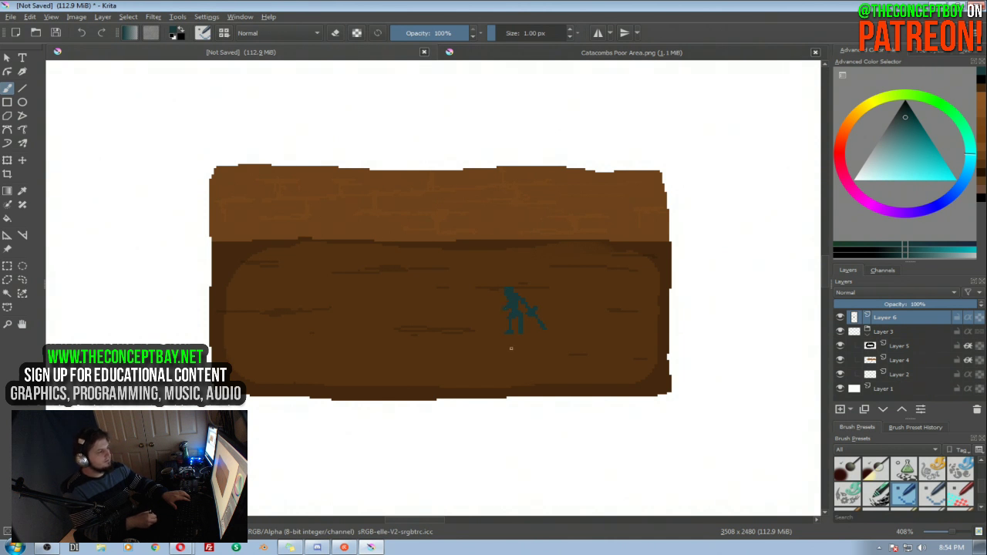
# Refine the teal figure's legs, feet and front arm by alternately erasing and repainting pixels
pyautogui.press('e')
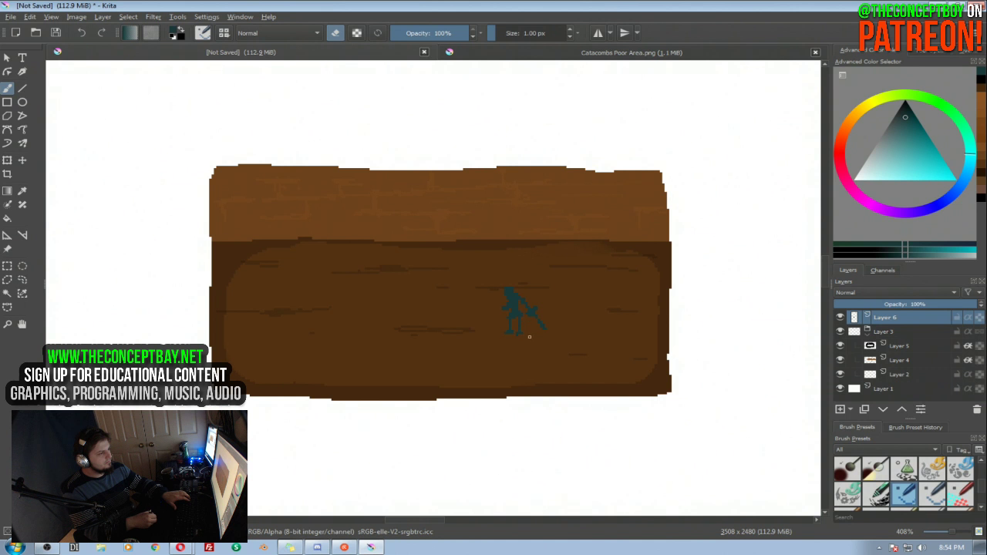
pyautogui.press('e')
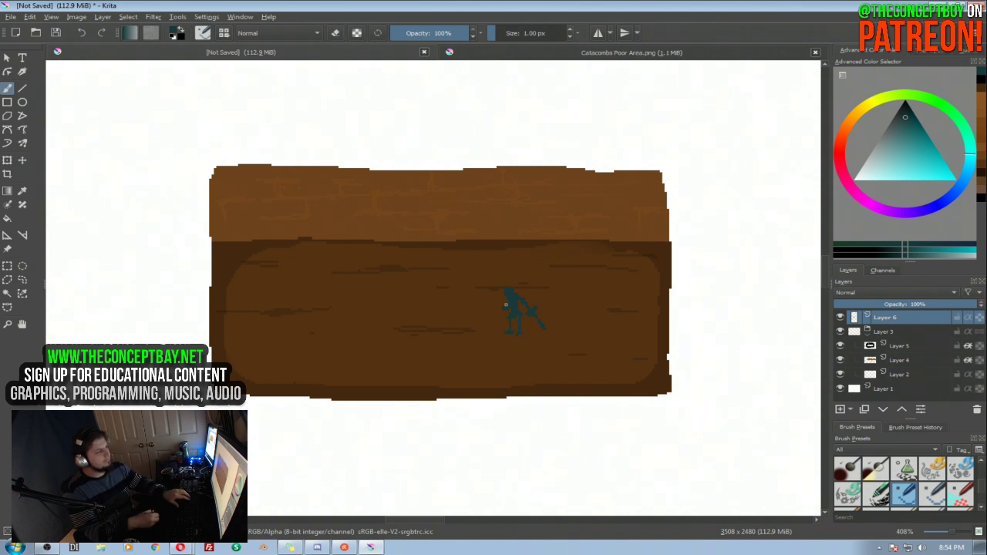
pyautogui.moveTo(506, 304); pyautogui.dragTo(473, 298)
pyautogui.press('e')
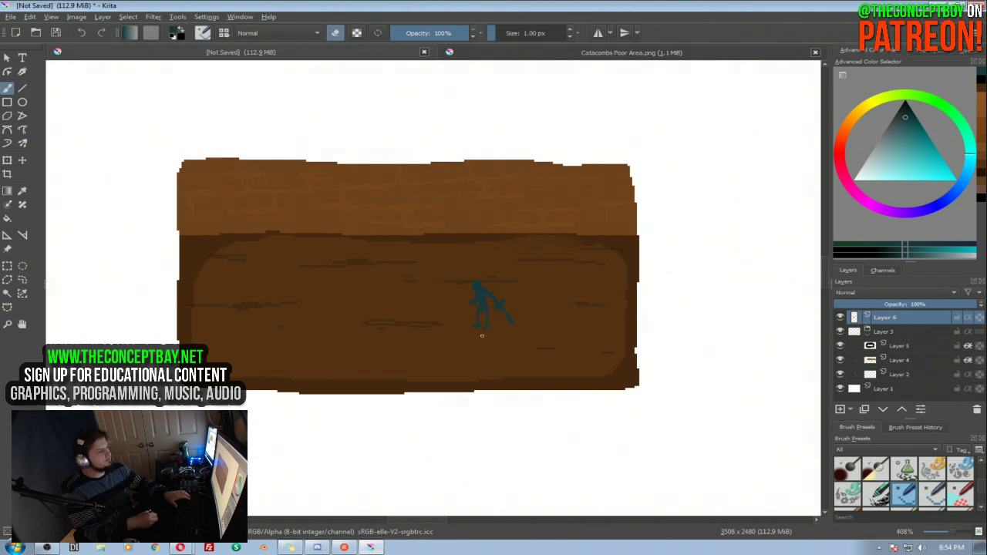
pyautogui.press('e')
# Darken the figure layer with an HSV/HSL lightness adjustment of about -37 and move the figure up onto the box's upper band
pyautogui.moveTo(532, 252); pyautogui.dragTo(586, 257)
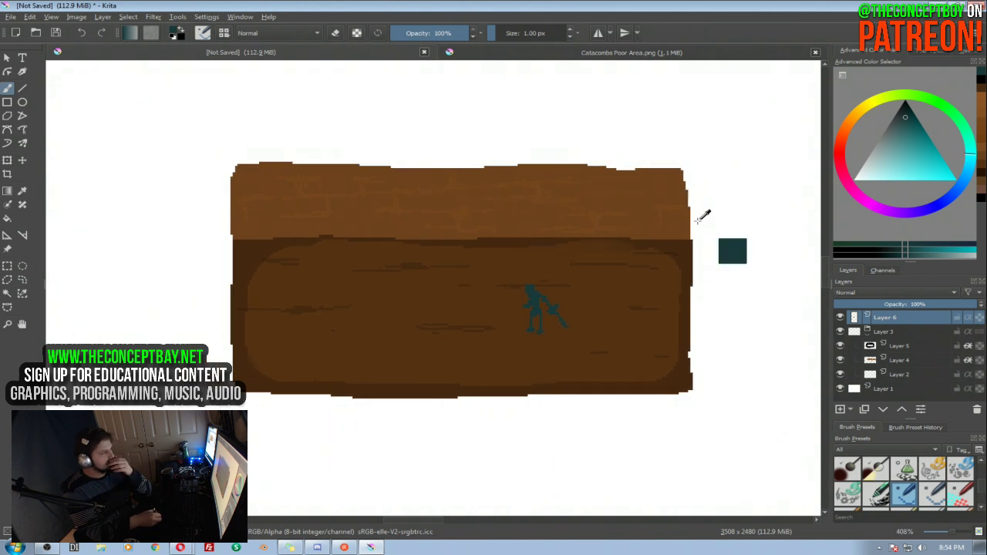
pyautogui.hotkey('ctrl', 'u')
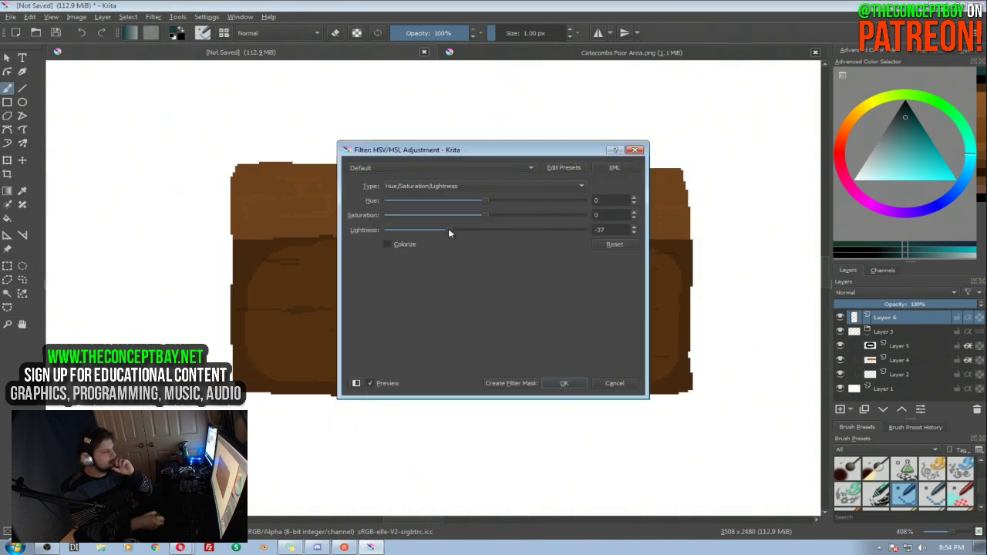
pyautogui.click(580, 384)
pyautogui.moveTo(527, 212)
pyautogui.mouseDown()
pyautogui.moveTo(514, 209)
pyautogui.moveTo(513, 219)
pyautogui.mouseUp()
pyautogui.press('t')
pyautogui.moveTo(523, 310)
pyautogui.mouseDown()
pyautogui.moveTo(526, 221)
pyautogui.moveTo(522, 356)
pyautogui.moveTo(380, 334)
pyautogui.moveTo(362, 289)
pyautogui.moveTo(547, 223)
pyautogui.mouseUp()
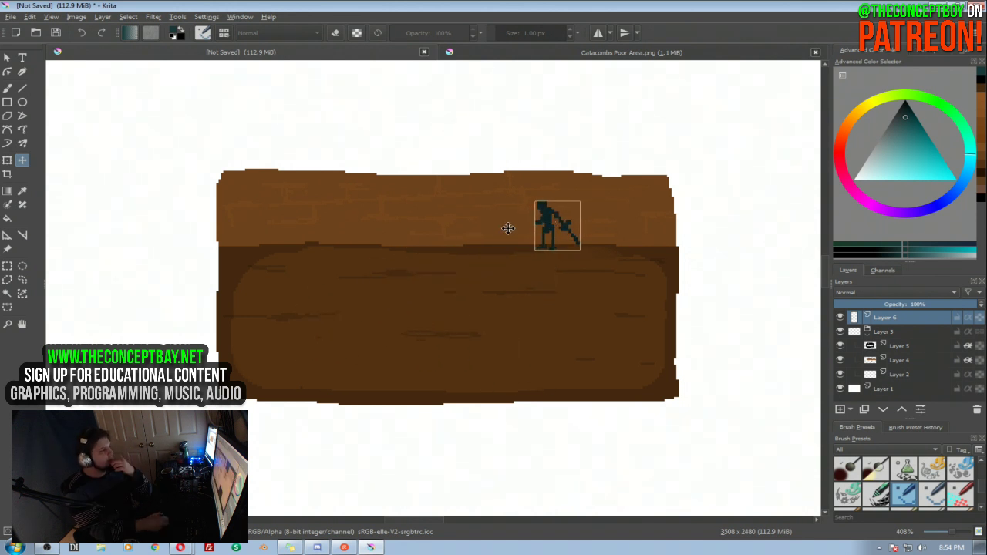
# Add a new layer to Catacombs Poor Area.png and sketch a teal standing figure with a sword to the right of the well
pyautogui.click(581, 70)
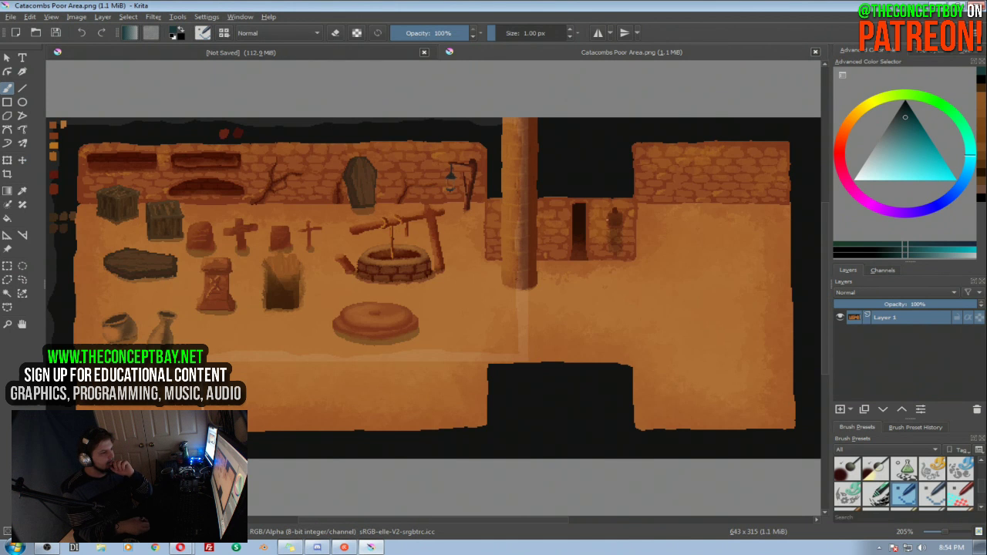
pyautogui.click(840, 410)
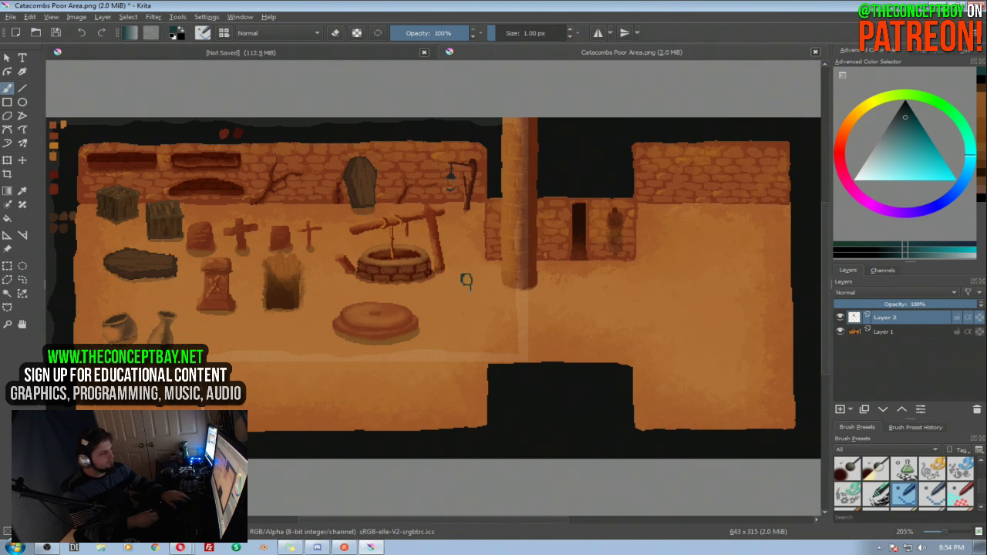
pyautogui.moveTo(466, 290)
pyautogui.mouseDown()
pyautogui.moveTo(464, 307)
pyautogui.moveTo(474, 299)
pyautogui.mouseUp()
pyautogui.moveTo(472, 298); pyautogui.dragTo(477, 309)
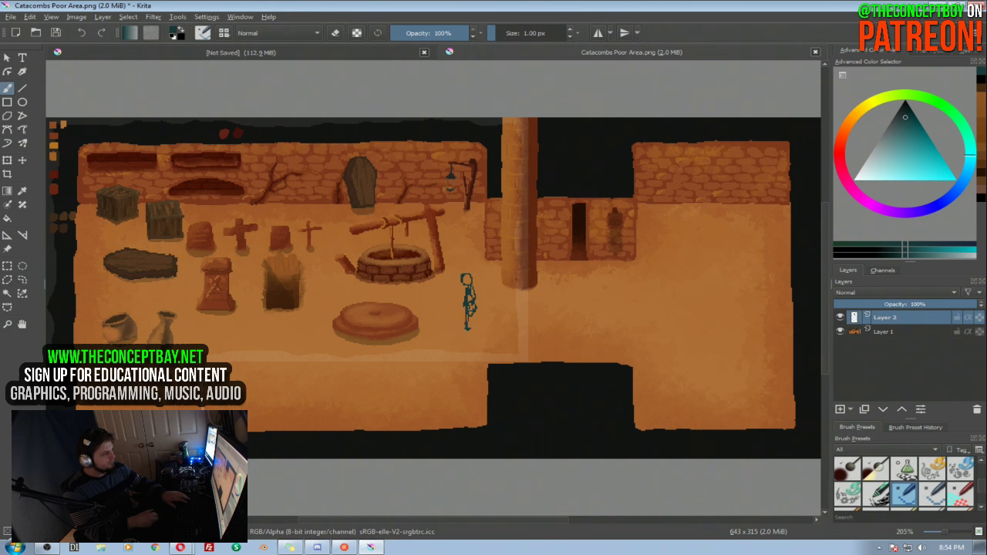
pyautogui.moveTo(475, 312); pyautogui.dragTo(475, 329)
pyautogui.moveTo(473, 287); pyautogui.dragTo(479, 301)
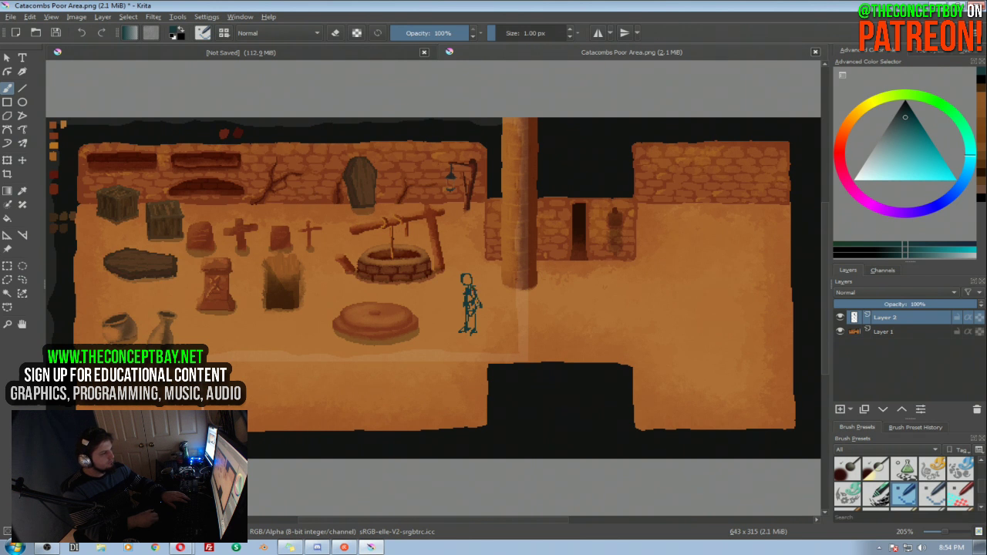
pyautogui.moveTo(482, 310); pyautogui.dragTo(486, 327)
pyautogui.moveTo(462, 297); pyautogui.dragTo(456, 308)
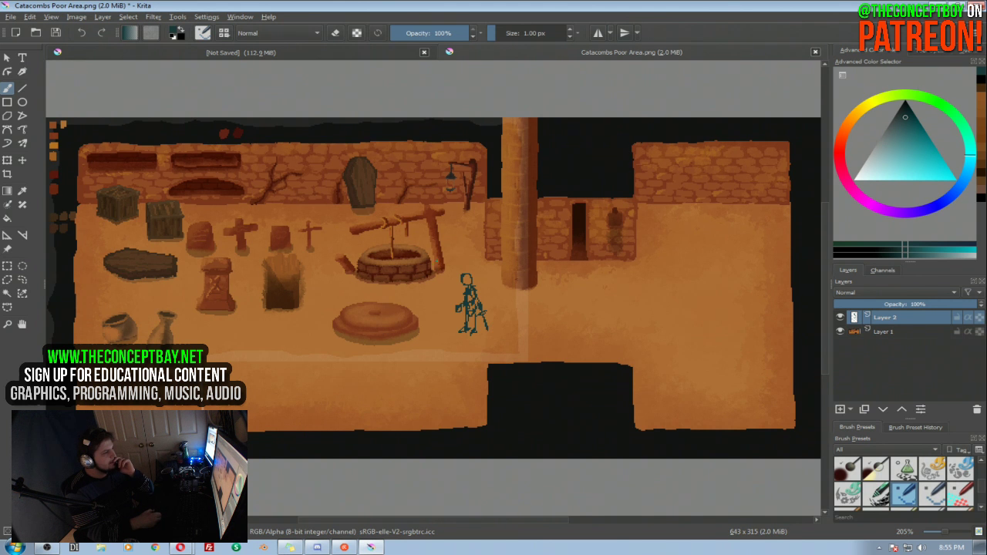
# Give the catacombs figure a solid hat and fill in its torso and legs with teal
pyautogui.moveTo(448, 287); pyautogui.dragTo(460, 293)
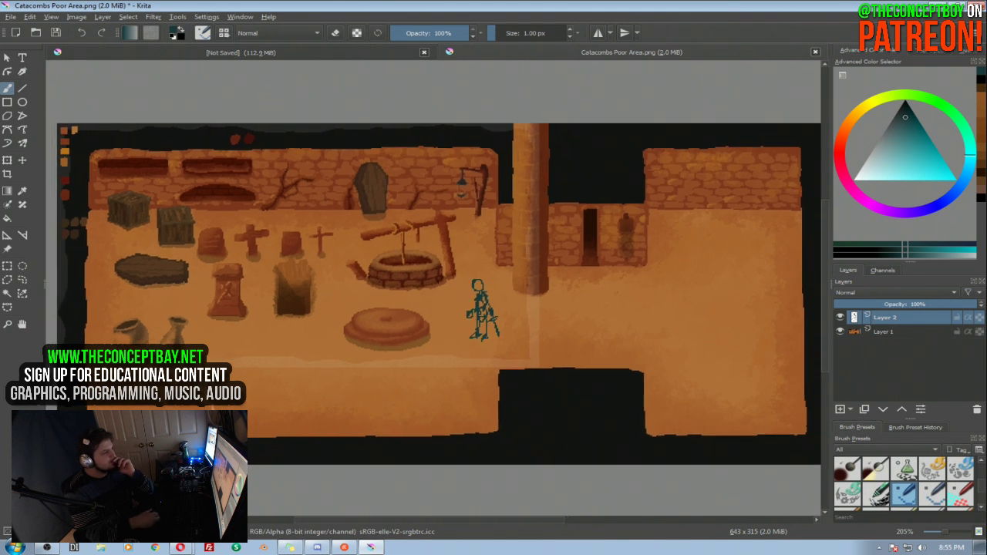
pyautogui.moveTo(471, 279); pyautogui.dragTo(466, 290)
pyautogui.moveTo(482, 302); pyautogui.dragTo(484, 333)
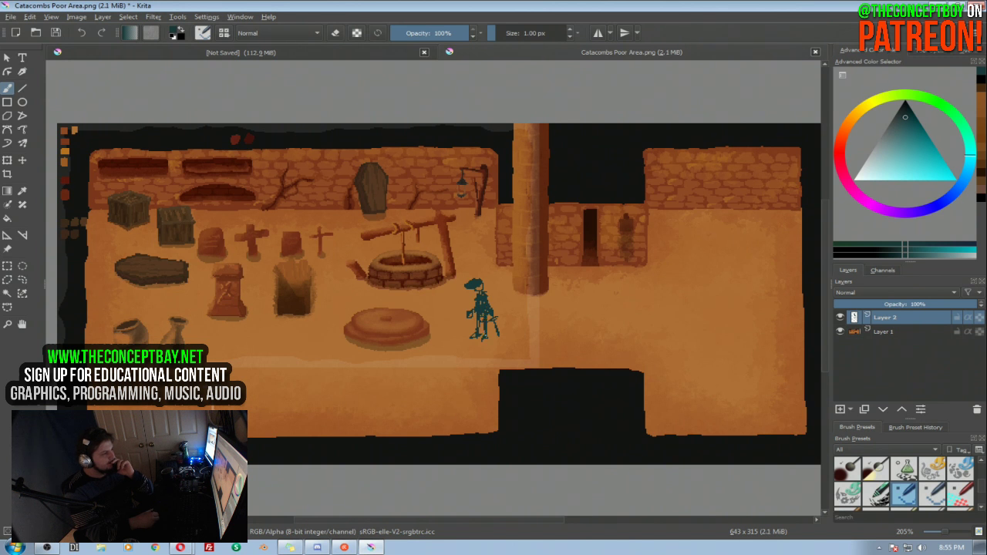
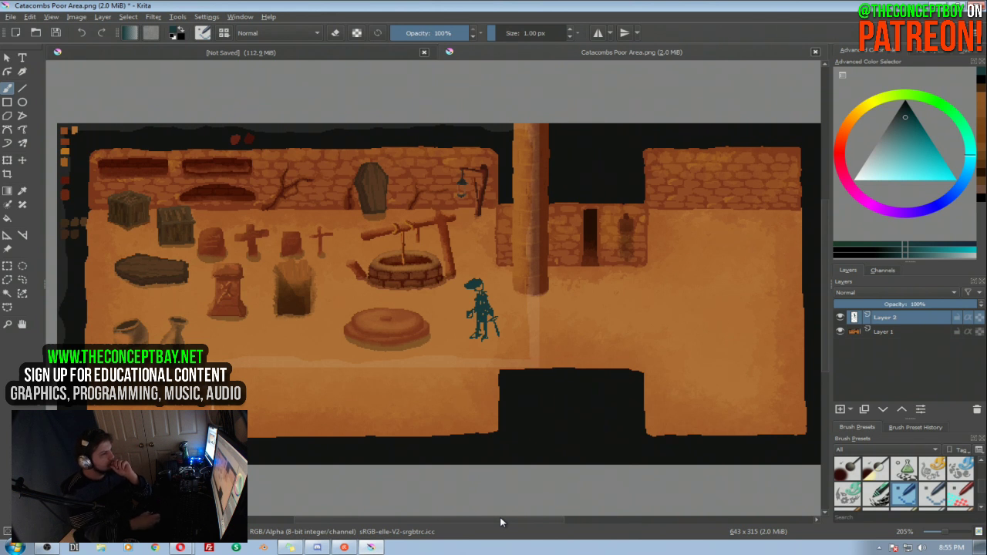
pyautogui.moveTo(445, 256); pyautogui.dragTo(458, 234)
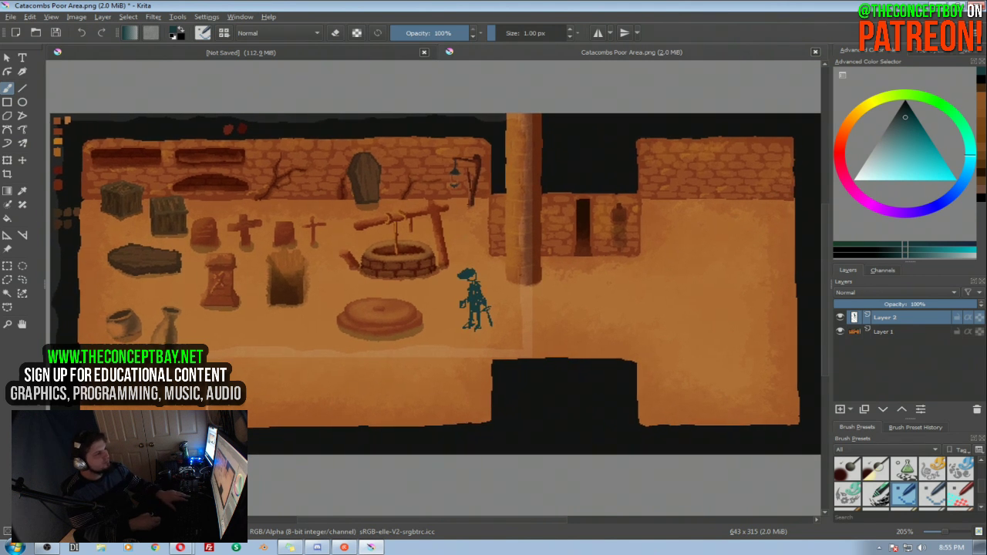
pyautogui.moveTo(531, 193)
pyautogui.mouseDown()
pyautogui.moveTo(524, 233)
pyautogui.moveTo(525, 220)
pyautogui.mouseUp()
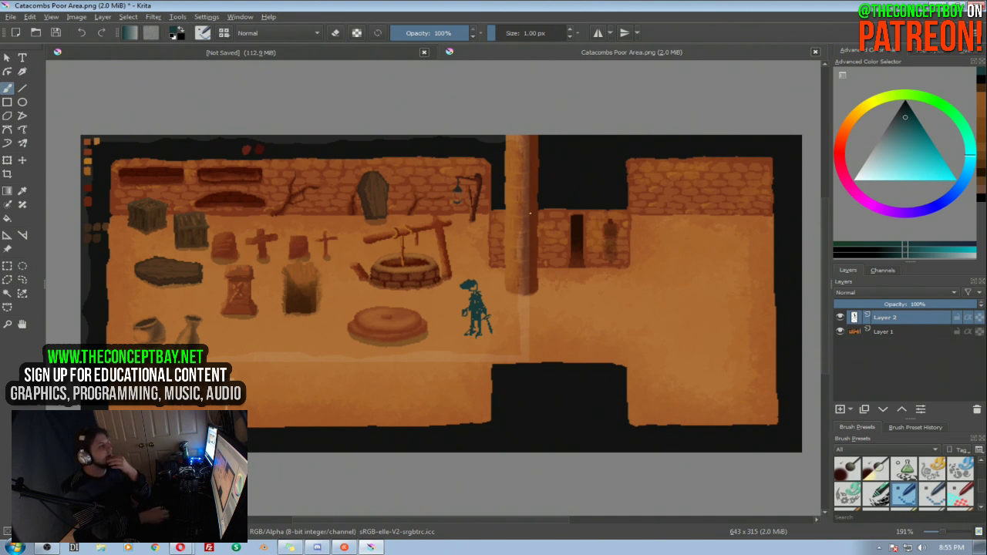
# In the unsaved box document, move the dark figure slightly down so its feet stand just below the edge between the box's two bands
pyautogui.click(333, 54)
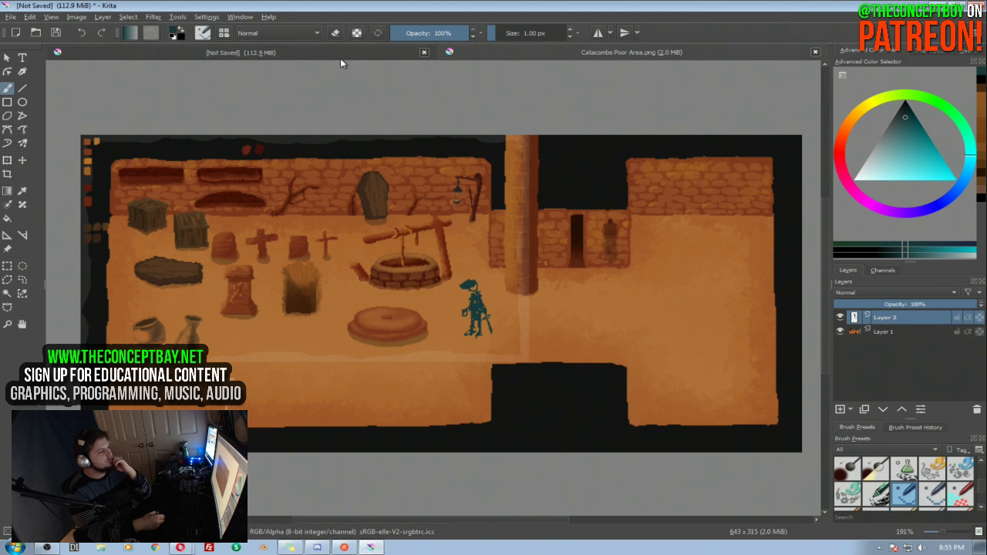
pyautogui.moveTo(467, 188); pyautogui.dragTo(474, 198)
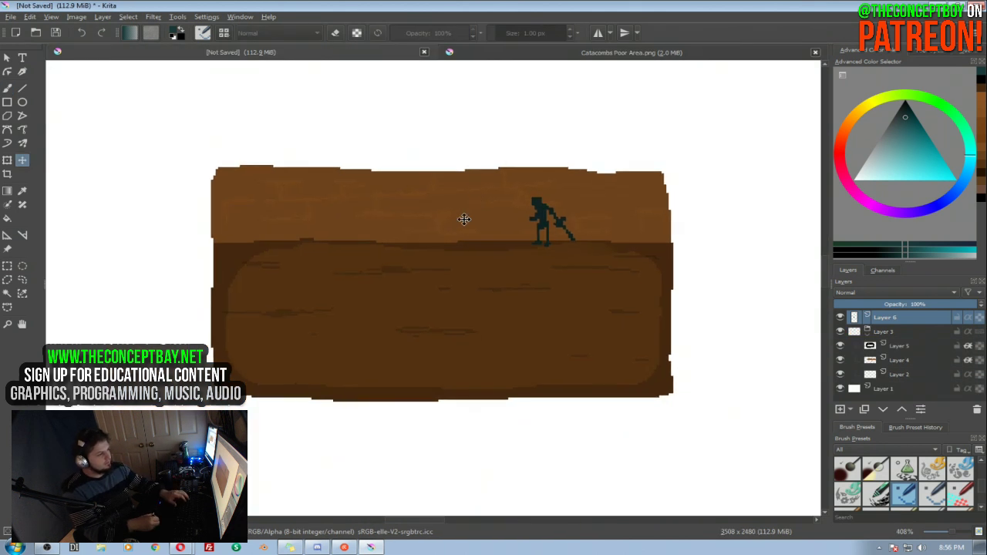
pyautogui.moveTo(549, 226); pyautogui.dragTo(562, 239)
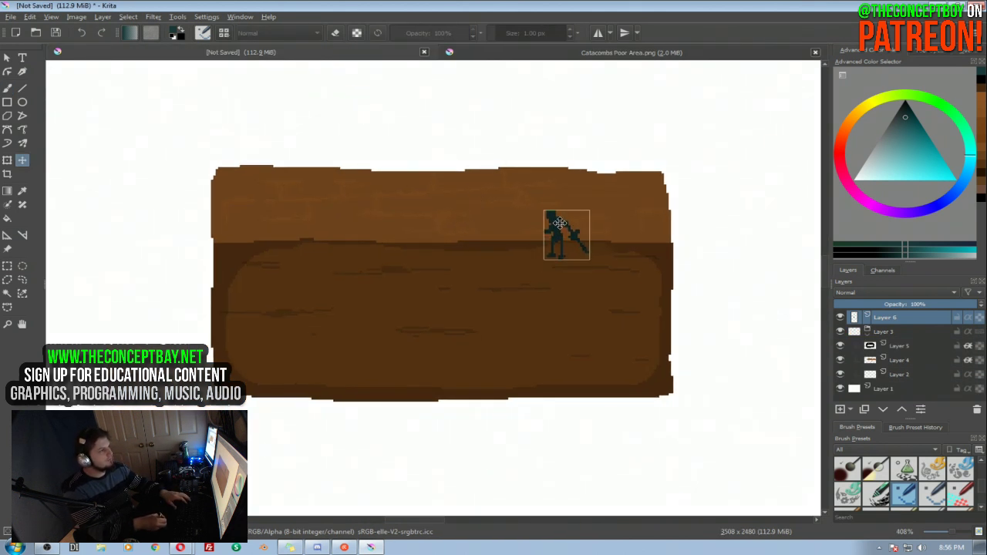
# Return to Catacombs Poor Area.png and browse the Birth of Reapers project's Engine and Concept Art Research folders for an image to open
pyautogui.click(529, 56)
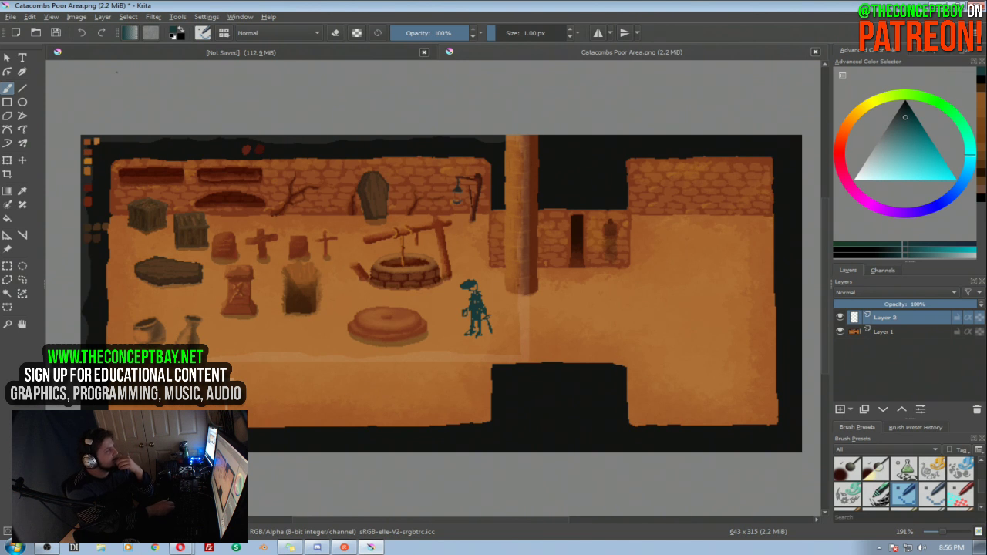
pyautogui.click(11, 16)
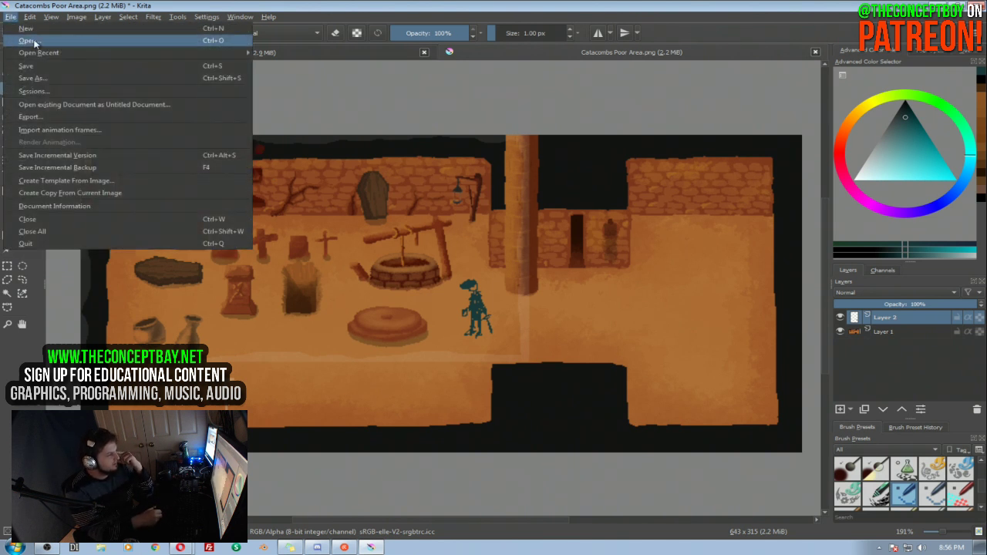
pyautogui.click(35, 51)
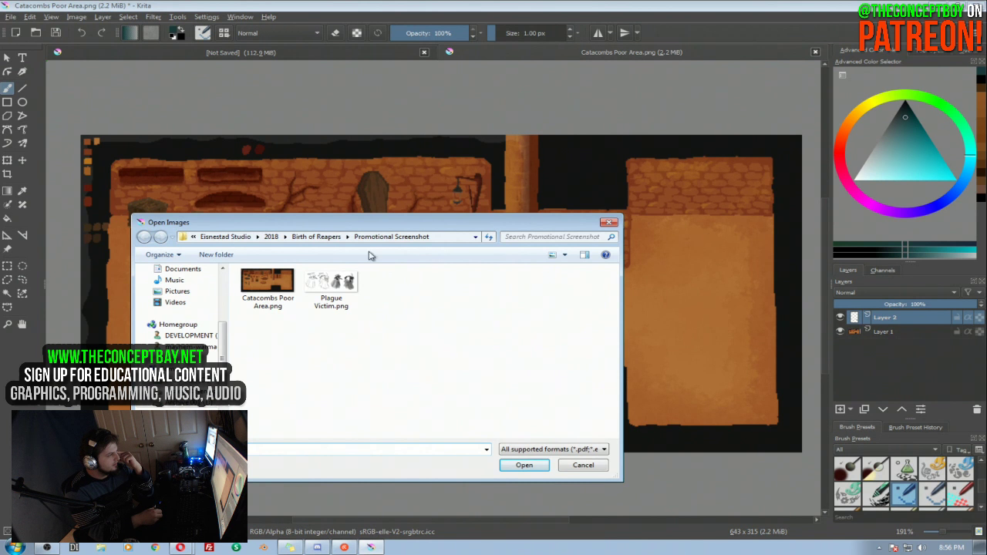
pyautogui.click(336, 240)
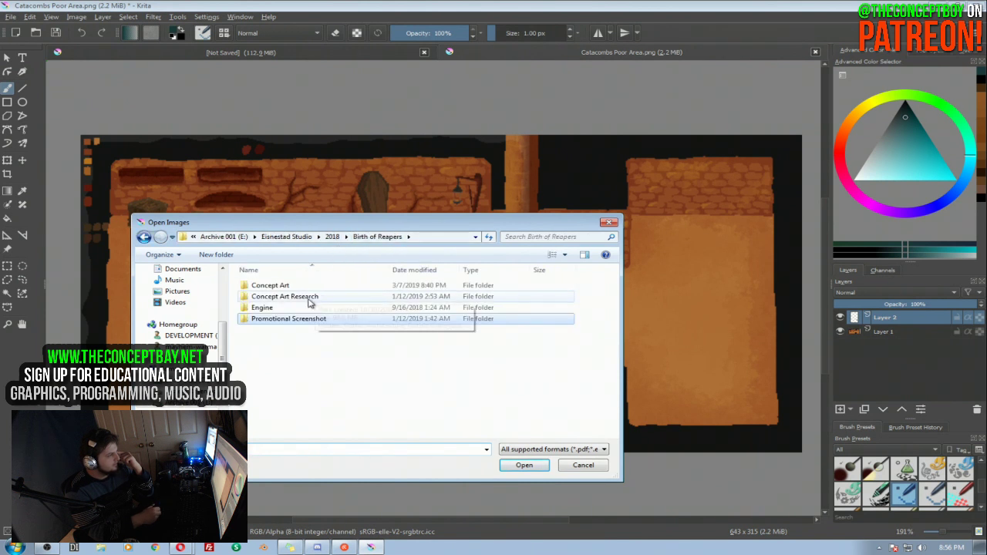
pyautogui.doubleClick(296, 309)
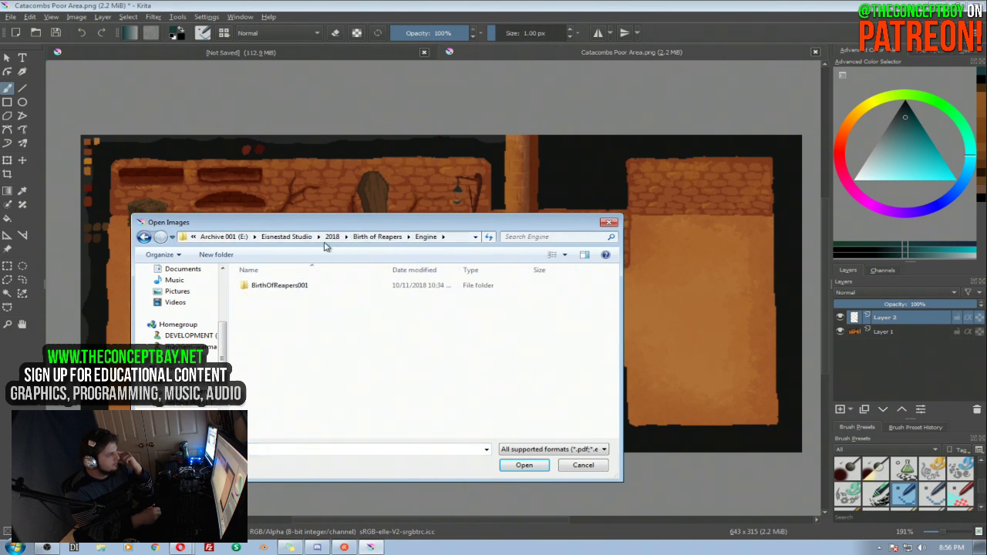
pyautogui.click(378, 237)
pyautogui.doubleClick(308, 297)
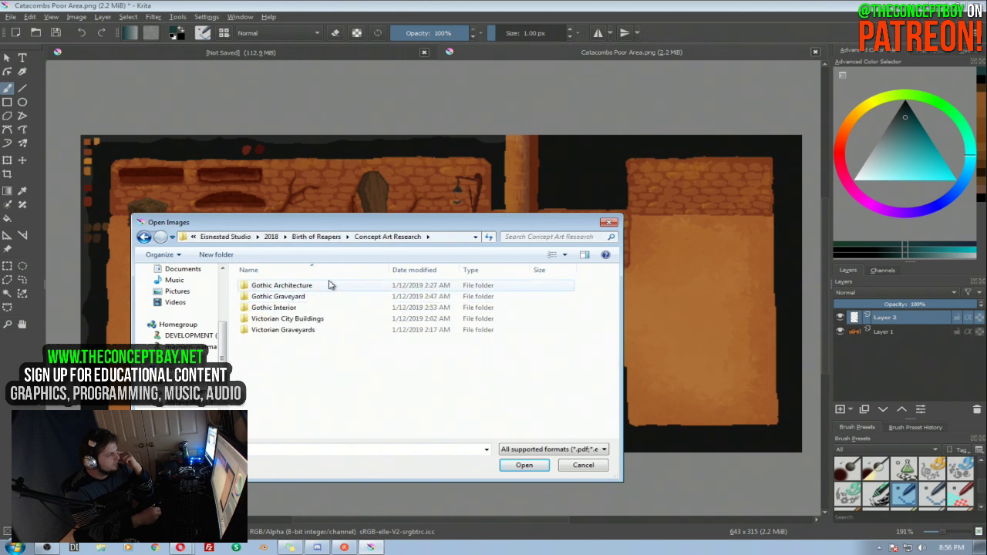
pyautogui.click(346, 237)
# Look through the Concept Art, enemies, BirthOfReapers001 and Promotional Screenshot folders for a reference image
pyautogui.doubleClick(301, 286)
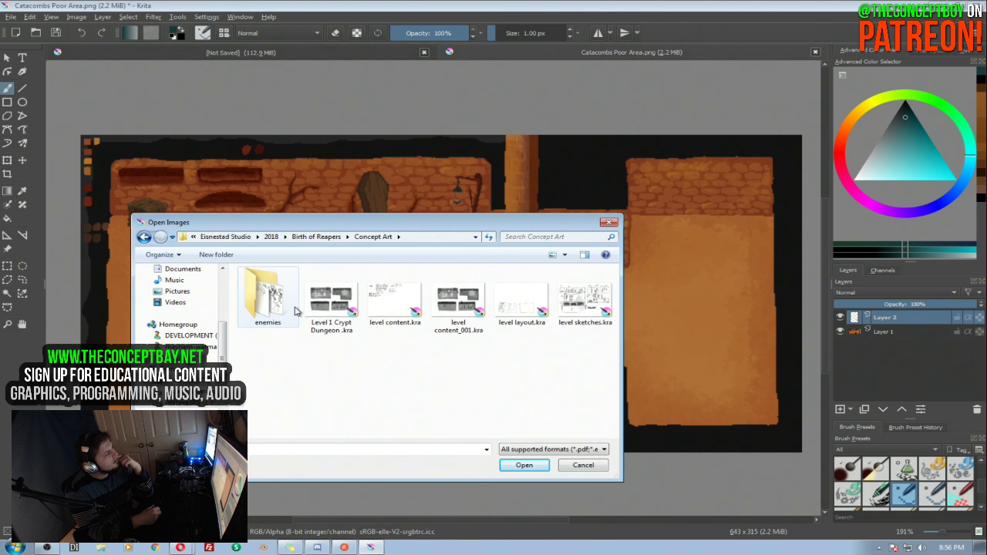
pyautogui.doubleClick(282, 304)
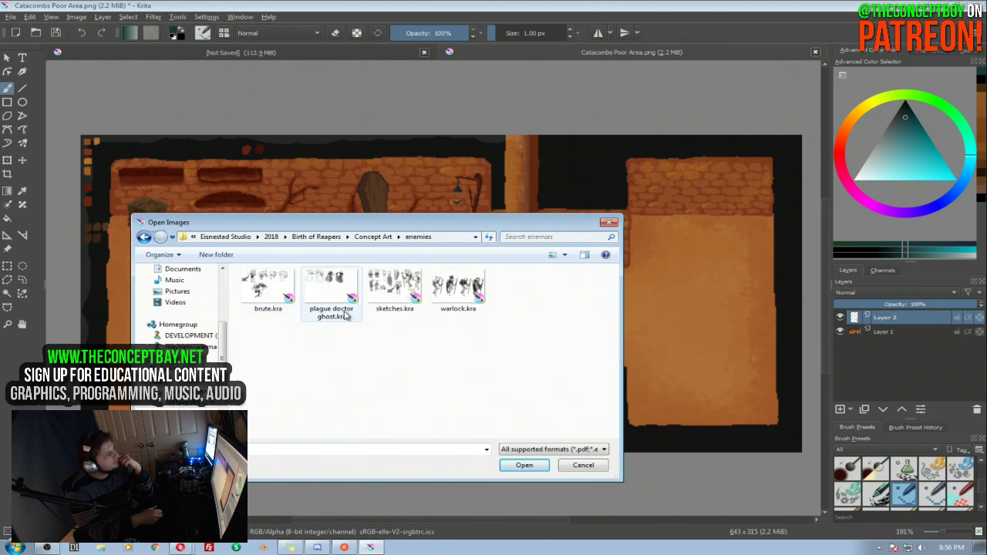
pyautogui.click(371, 238)
pyautogui.click(336, 238)
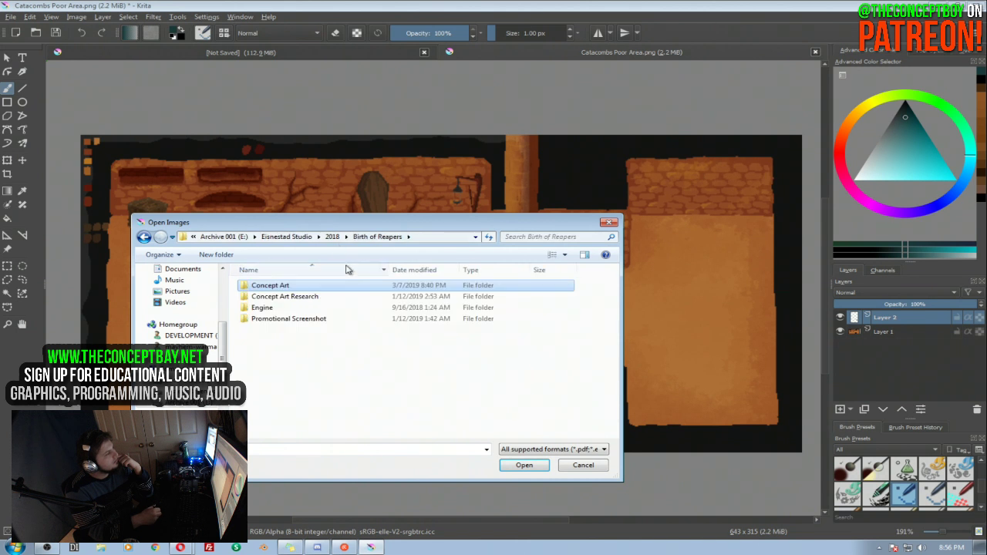
pyautogui.doubleClick(326, 307)
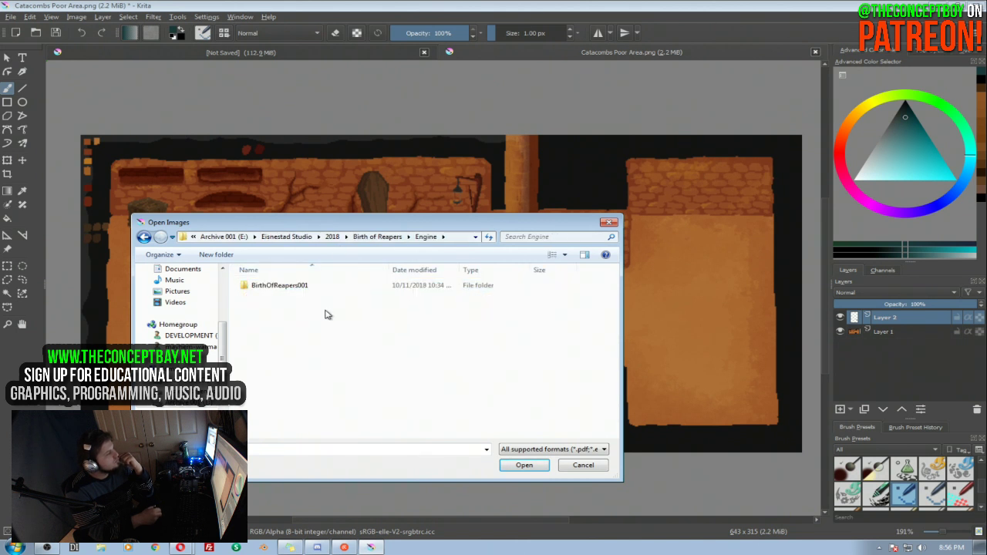
pyautogui.doubleClick(324, 286)
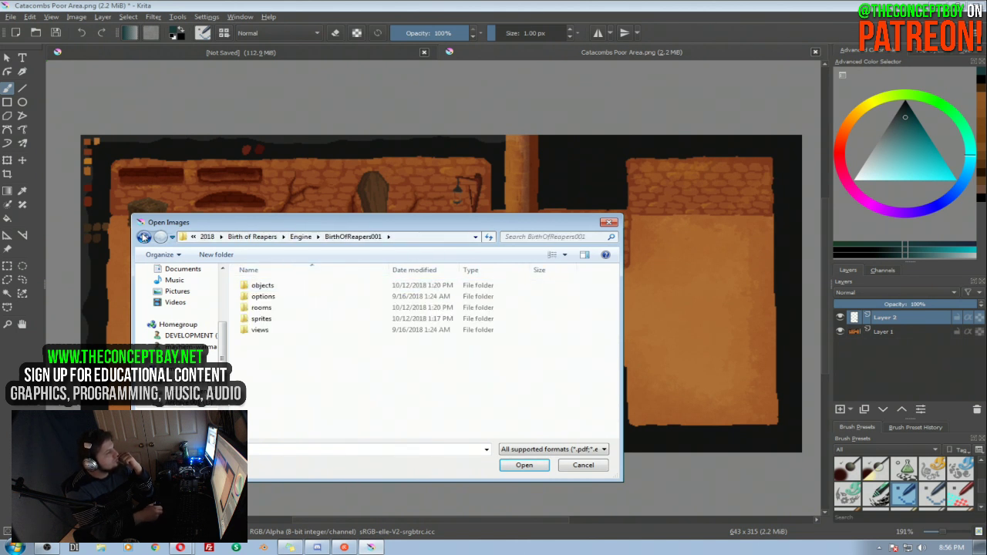
pyautogui.doubleClick(143, 237)
pyautogui.doubleClick(276, 319)
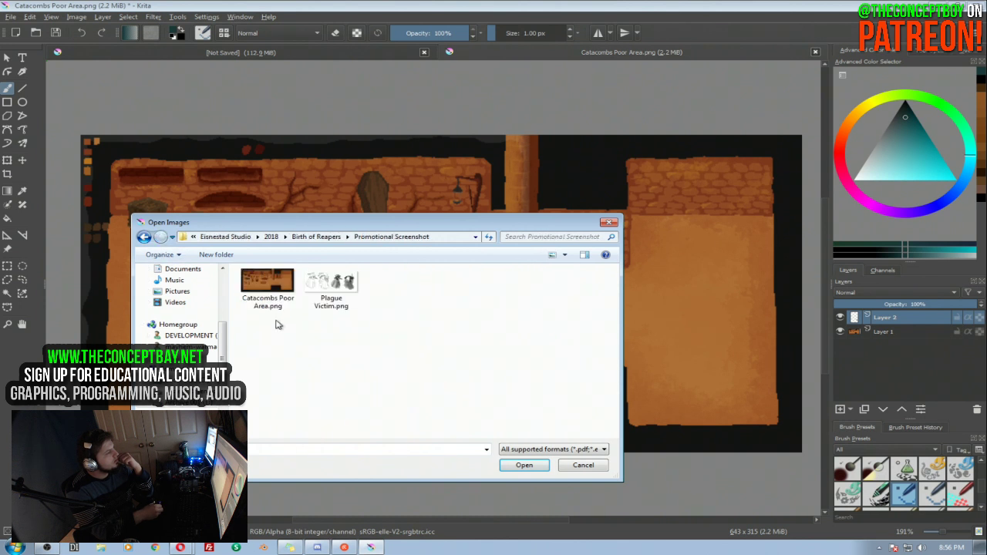
# Go back up to the 2018 folder and check Birth of Reapers' Concept Art and enemies folders again
pyautogui.click(144, 237)
pyautogui.click(144, 237)
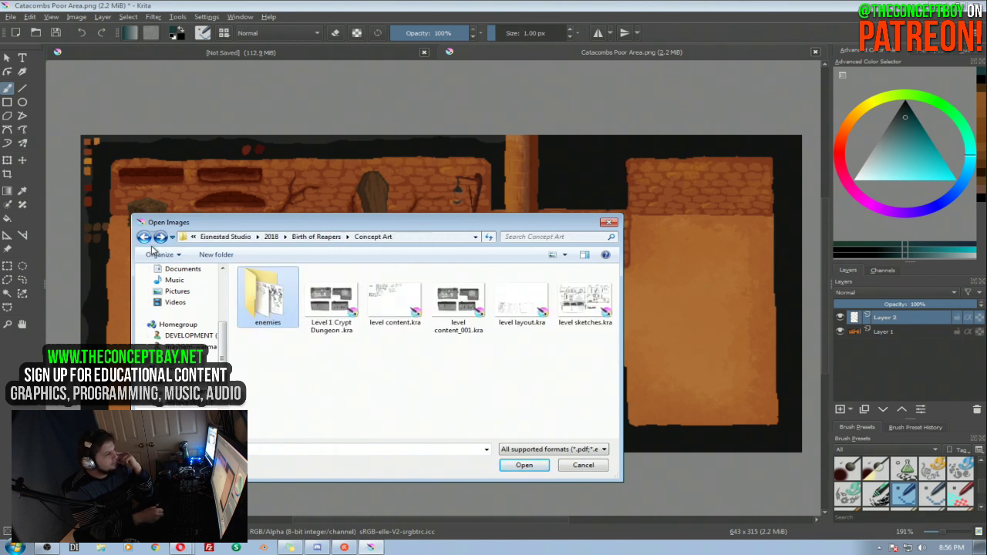
pyautogui.click(325, 239)
pyautogui.click(327, 237)
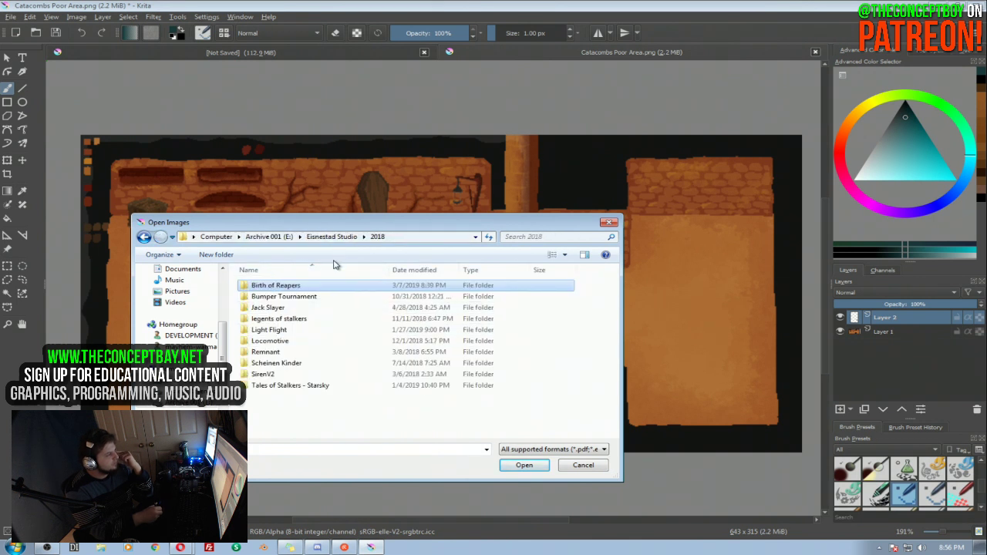
pyautogui.doubleClick(283, 287)
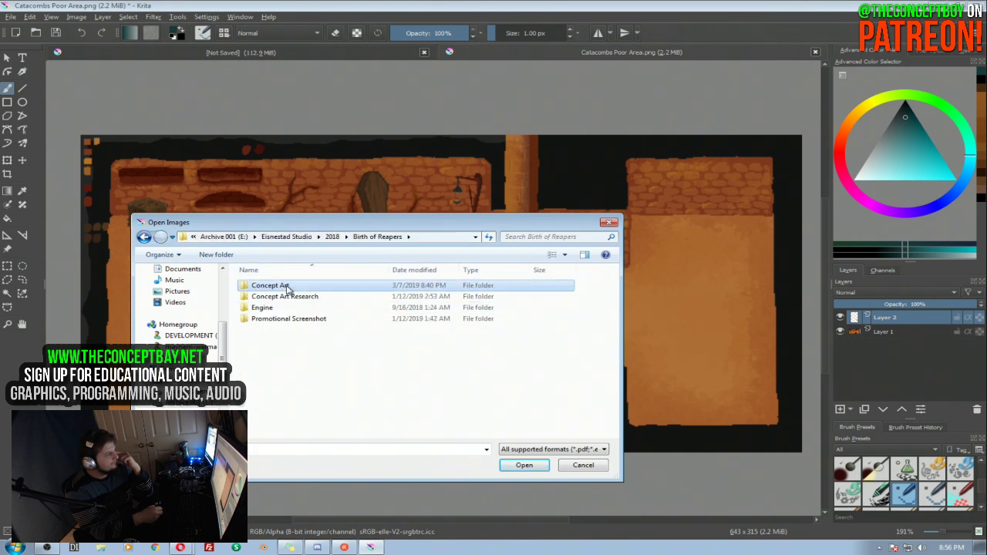
pyautogui.doubleClick(290, 286)
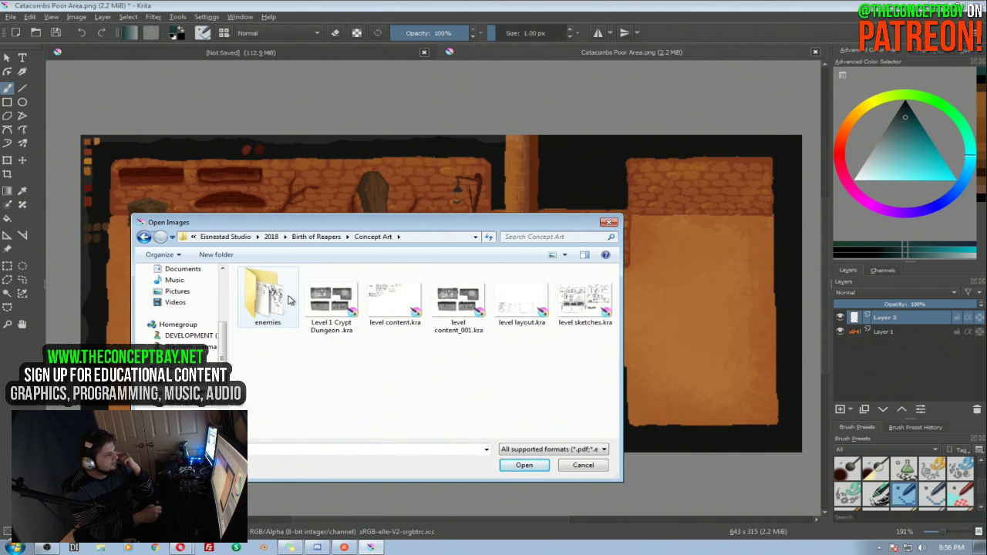
pyautogui.doubleClick(290, 301)
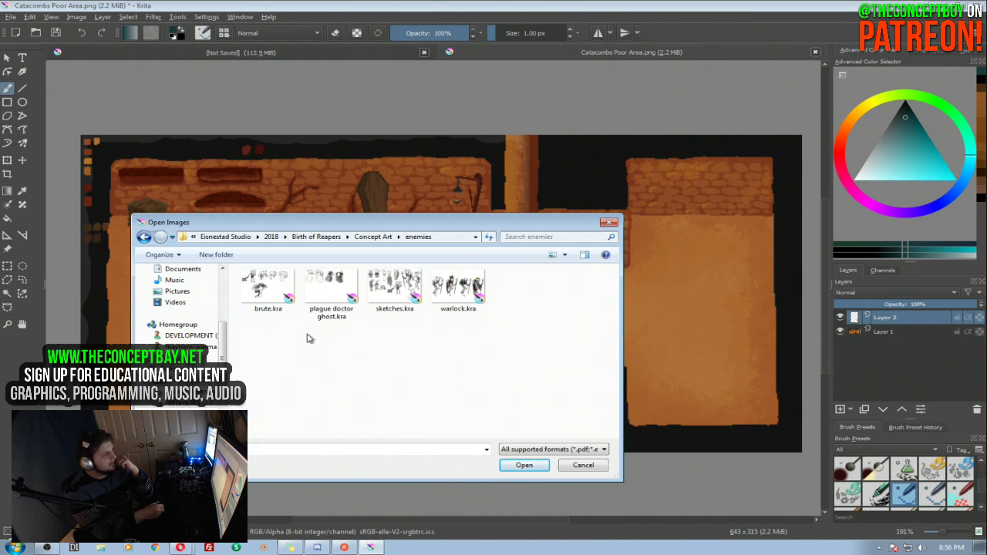
# Recheck the Concept Art Research and Concept Art folders, including enemies, and close the file browser without opening an image
pyautogui.click(144, 237)
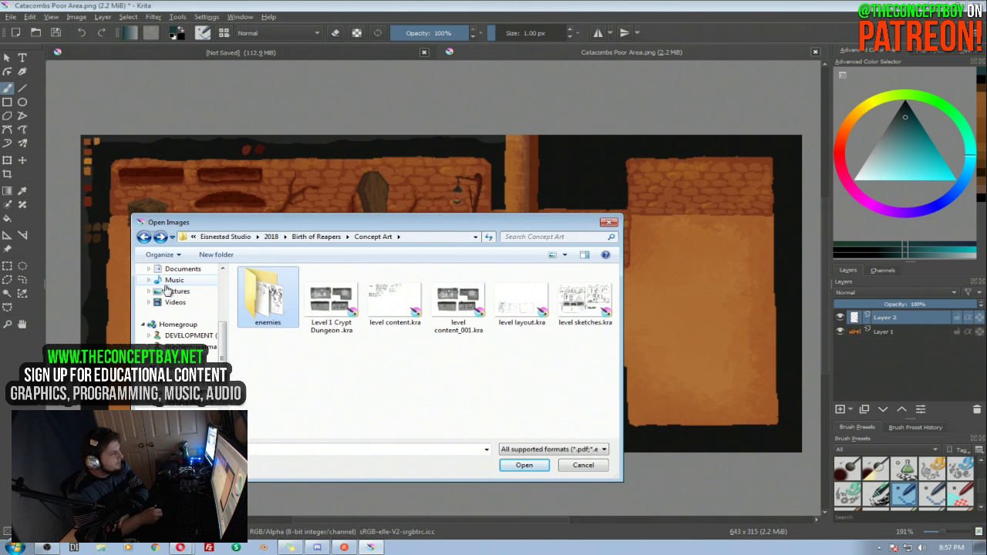
pyautogui.click(324, 236)
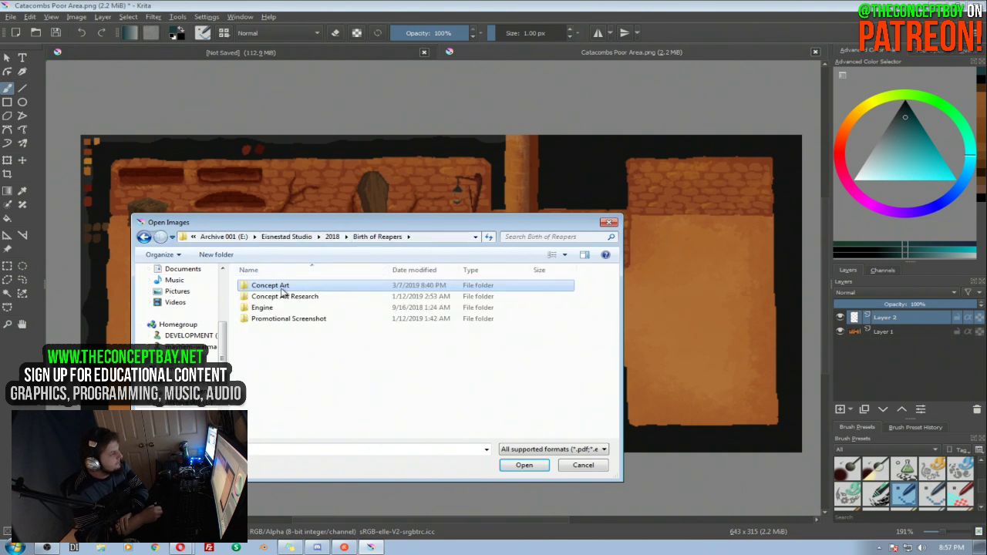
pyautogui.doubleClick(285, 296)
pyautogui.click(330, 237)
pyautogui.doubleClick(297, 285)
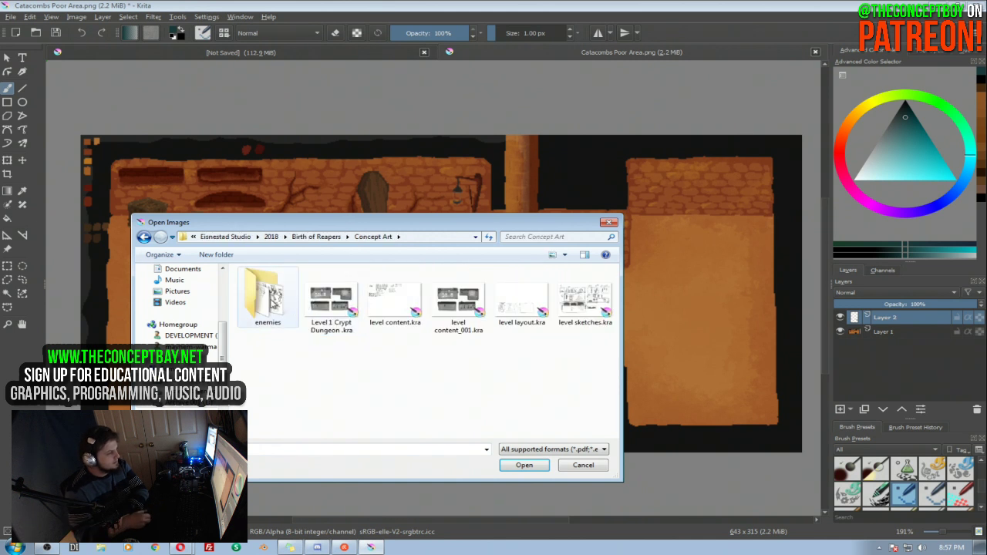
pyautogui.doubleClick(268, 297)
pyautogui.click(585, 465)
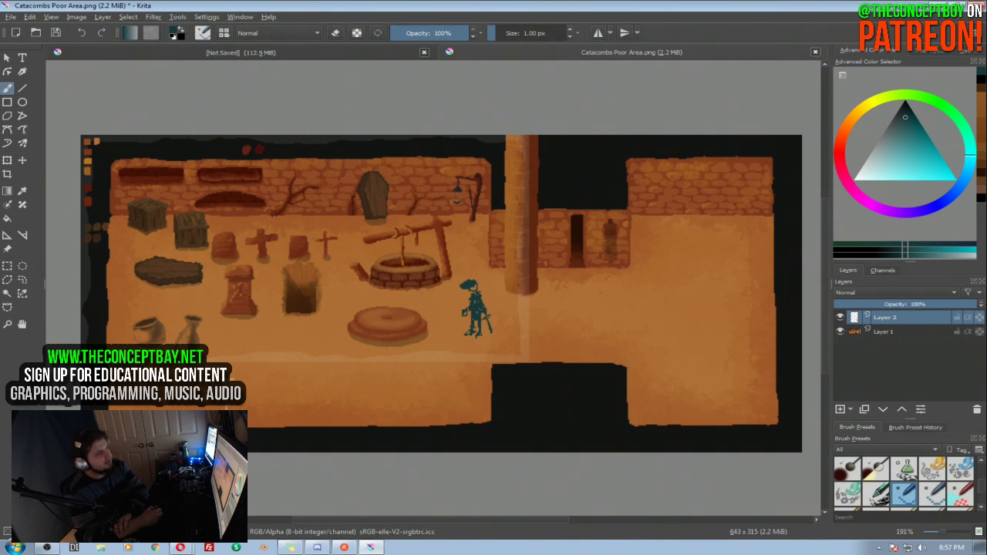
pyautogui.moveTo(340, 246); pyautogui.dragTo(358, 286)
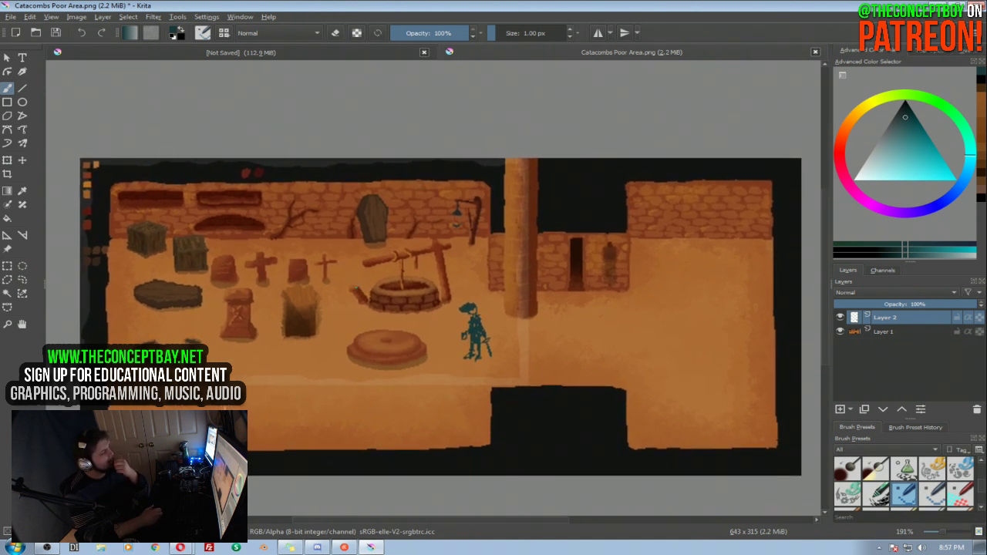
pyautogui.moveTo(351, 274); pyautogui.dragTo(348, 242)
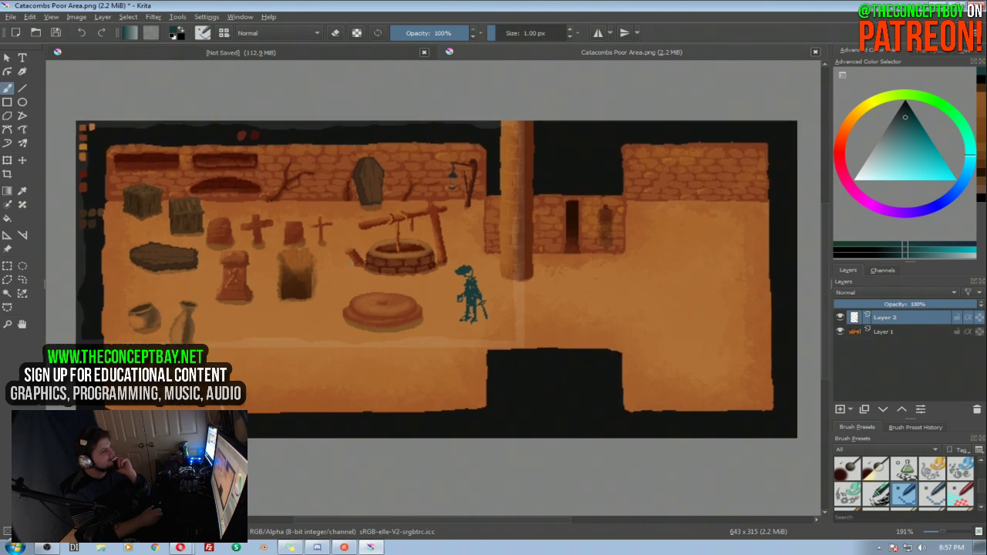
pyautogui.moveTo(351, 263); pyautogui.dragTo(351, 266)
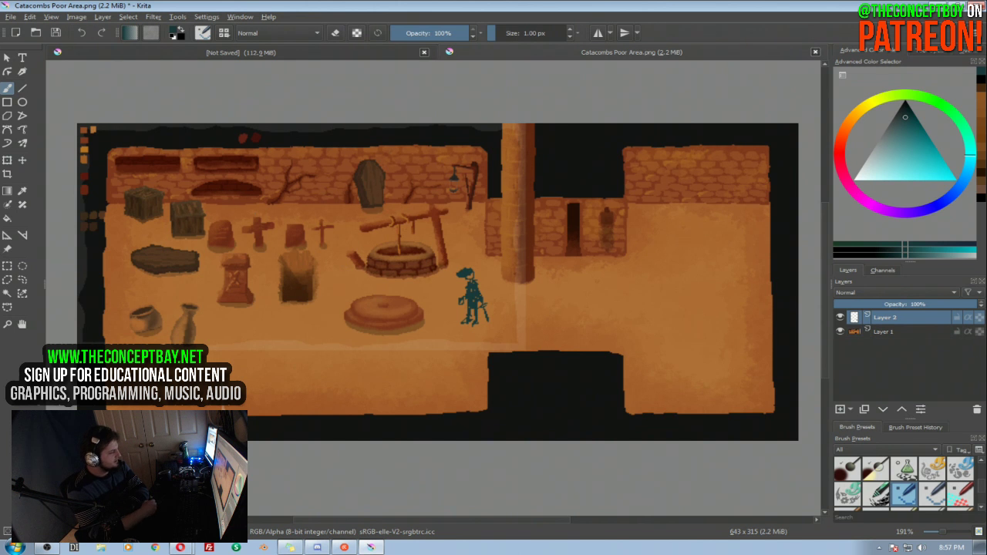
# Switch to Windows Explorer and browse Eisnestad Studio > 2018 > Birth of Reapers > Concept Art, including its enemies folder
pyautogui.click(103, 547)
pyautogui.click(173, 242)
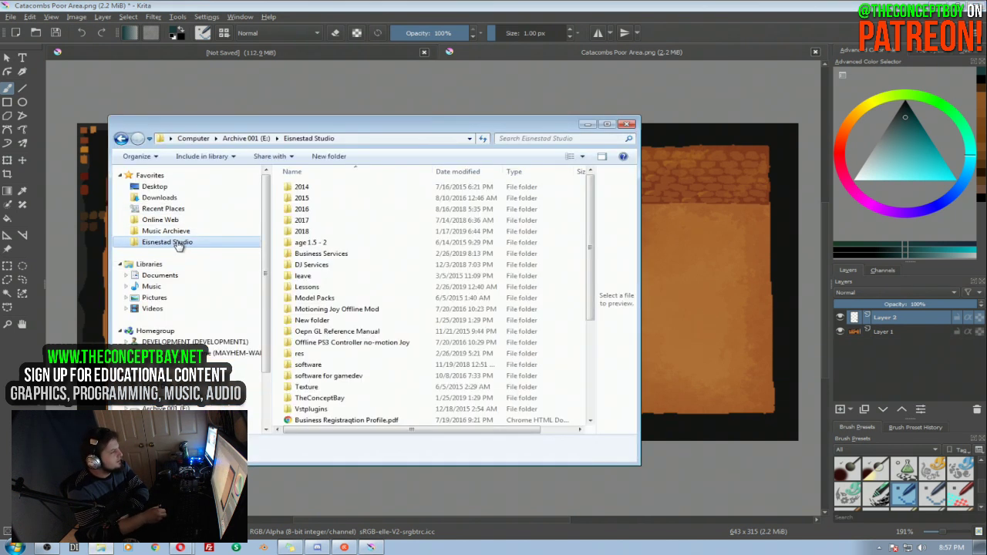
pyautogui.doubleClick(301, 232)
pyautogui.doubleClick(309, 187)
pyautogui.click(315, 188)
pyautogui.doubleClick(317, 190)
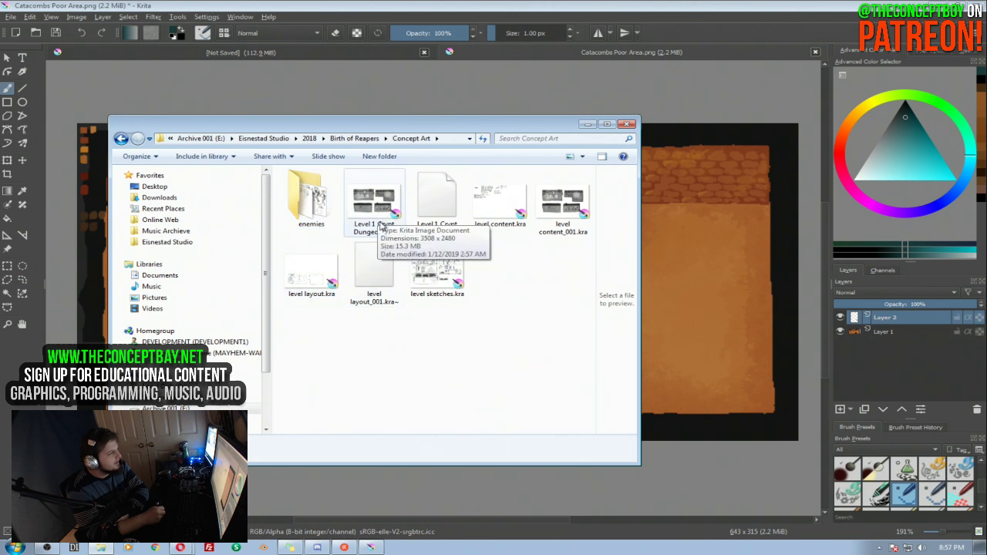
pyautogui.click(313, 199)
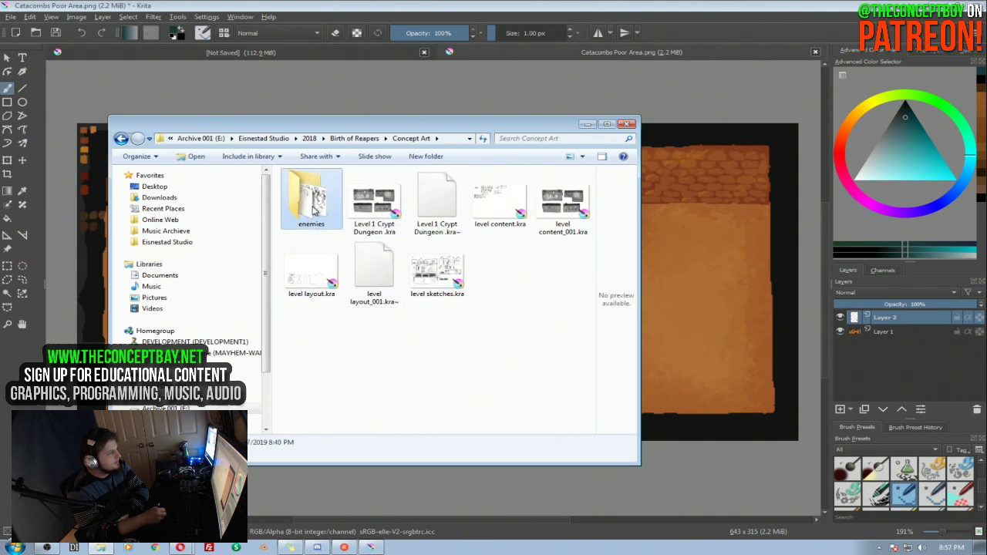
pyautogui.doubleClick(314, 199)
# Check the Concept Art Research folder and select Catacombs Poor Area.png in the Promotional Screenshot folder
pyautogui.click(351, 139)
pyautogui.click(354, 139)
pyautogui.doubleClick(343, 198)
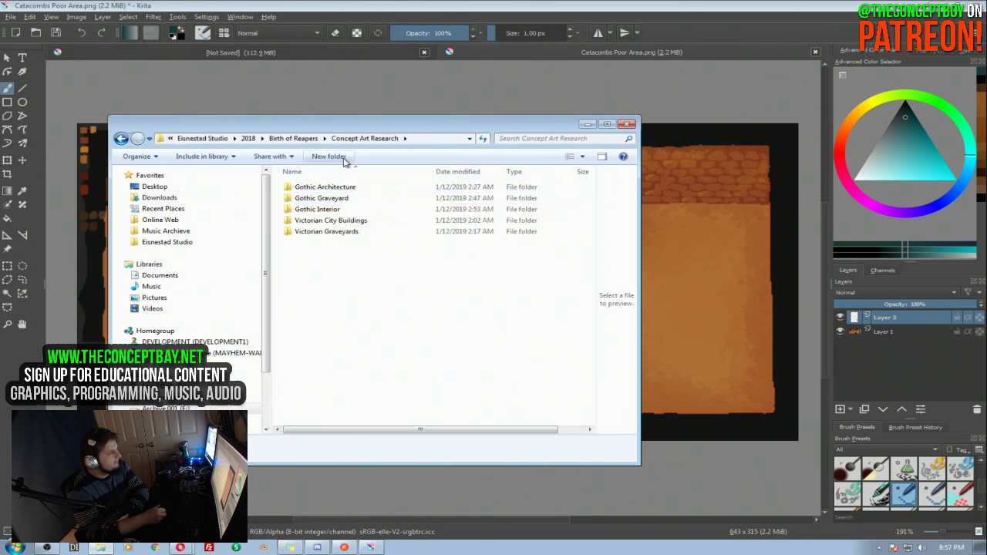
pyautogui.click(293, 139)
pyautogui.click(330, 210)
pyautogui.doubleClick(333, 220)
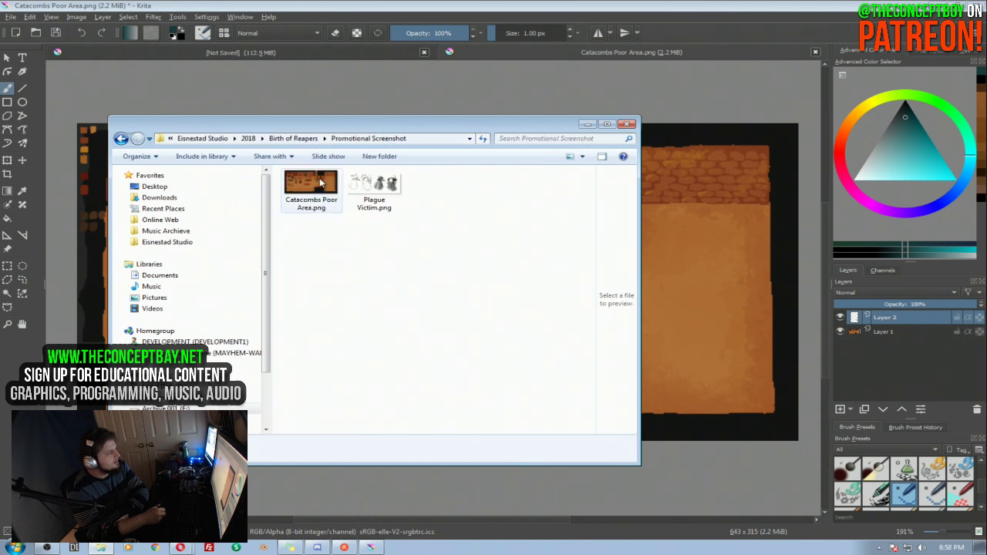
pyautogui.click(324, 198)
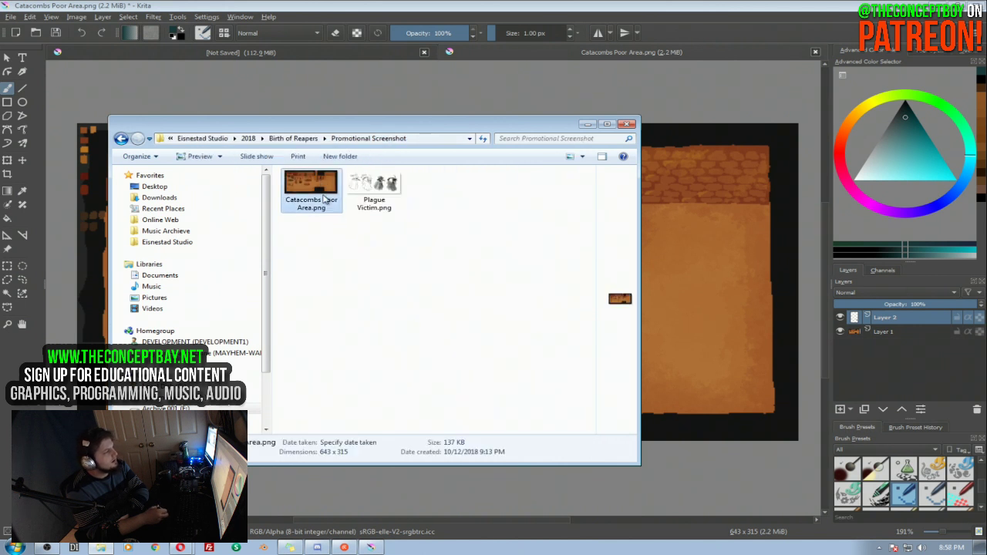
# Check the Birth of Reapers project's Engine folder and return to the files in its Concept Art folder
pyautogui.click(312, 140)
pyautogui.doubleClick(324, 210)
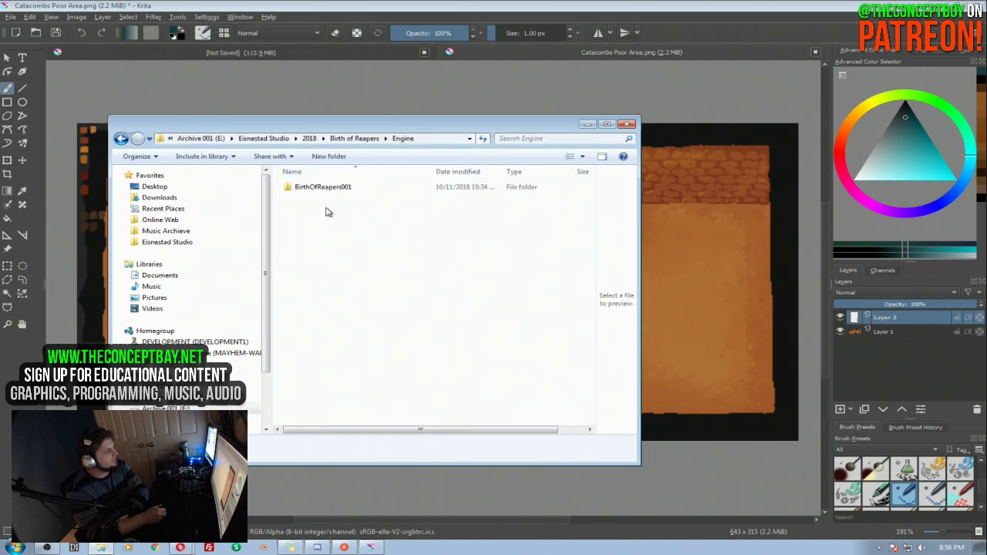
pyautogui.click(337, 137)
pyautogui.doubleClick(324, 187)
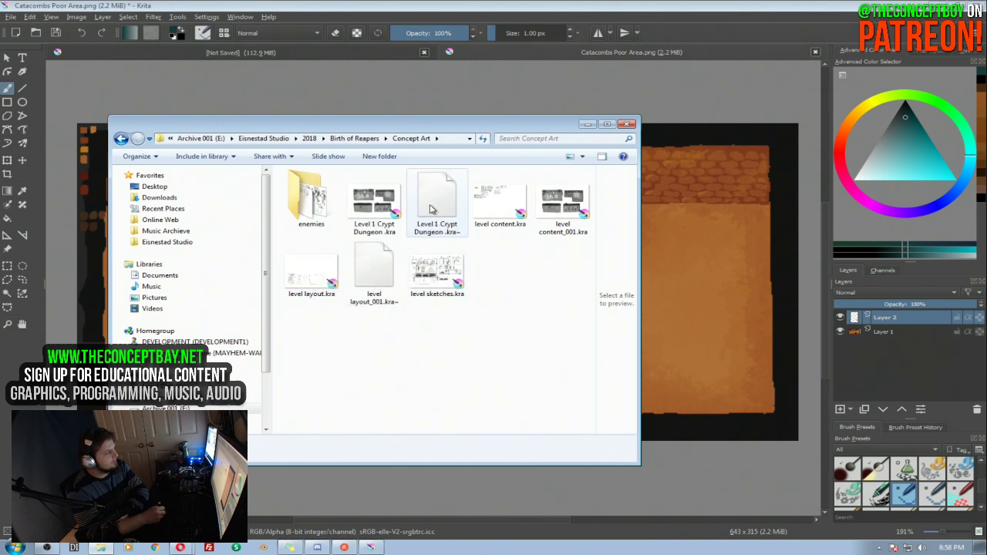
# Check the enemies folder inside Concept Art and switch back to the Catacombs Poor Area.png painting in Krita
pyautogui.click(311, 203)
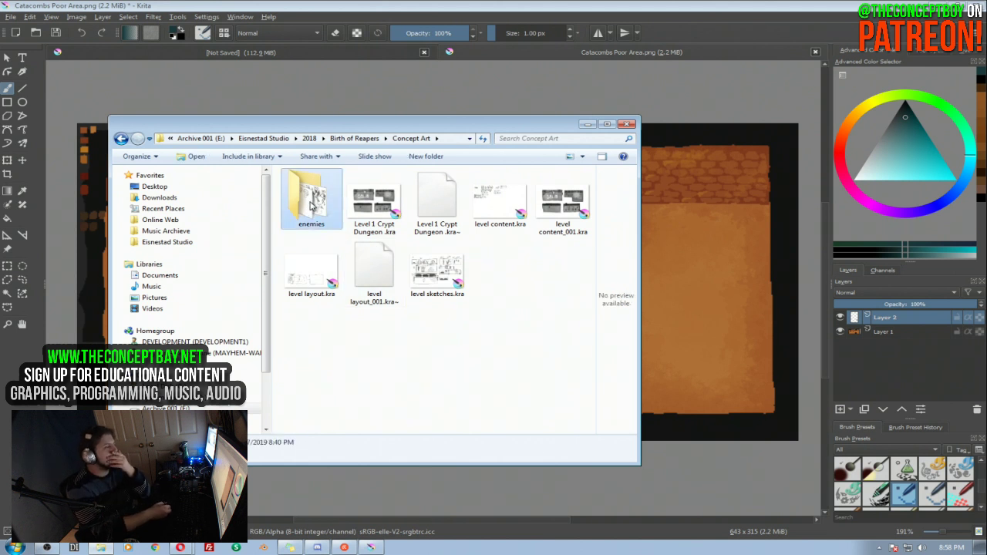
pyautogui.doubleClick(311, 203)
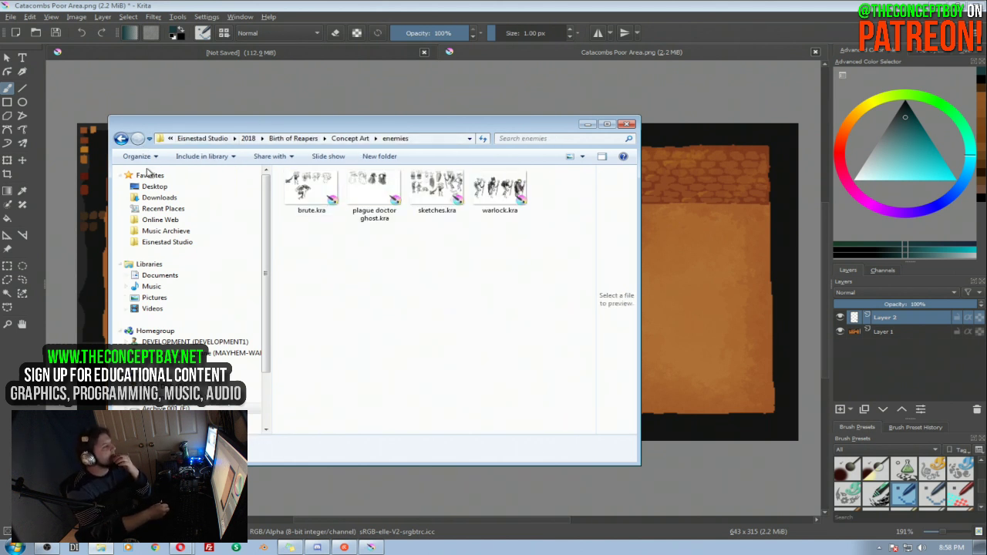
pyautogui.click(121, 140)
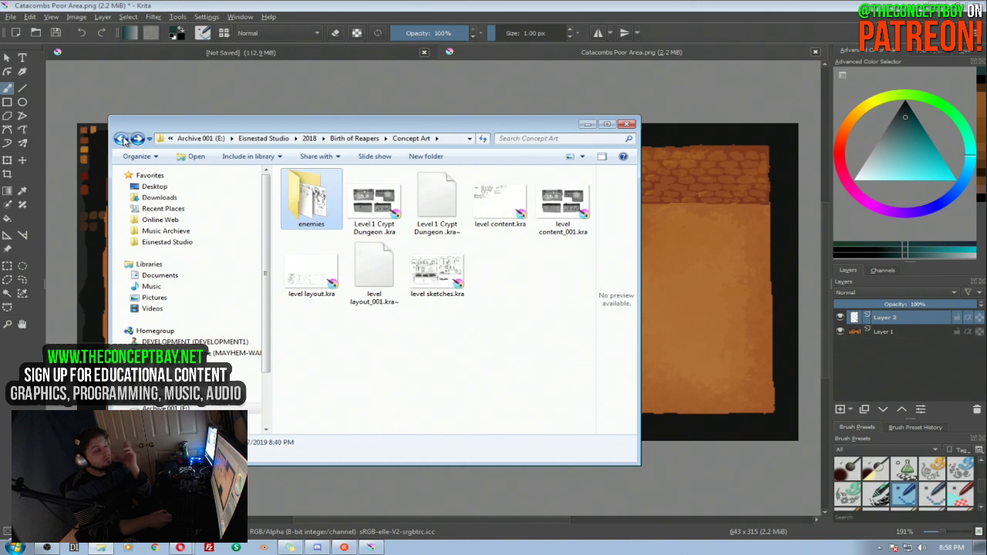
pyautogui.click(447, 8)
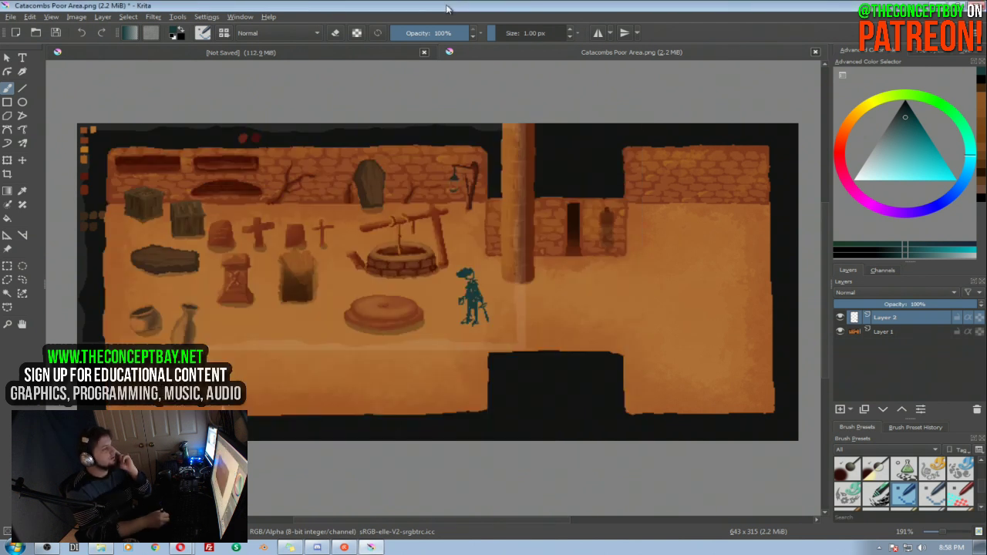
pyautogui.click(392, 51)
pyautogui.click(529, 52)
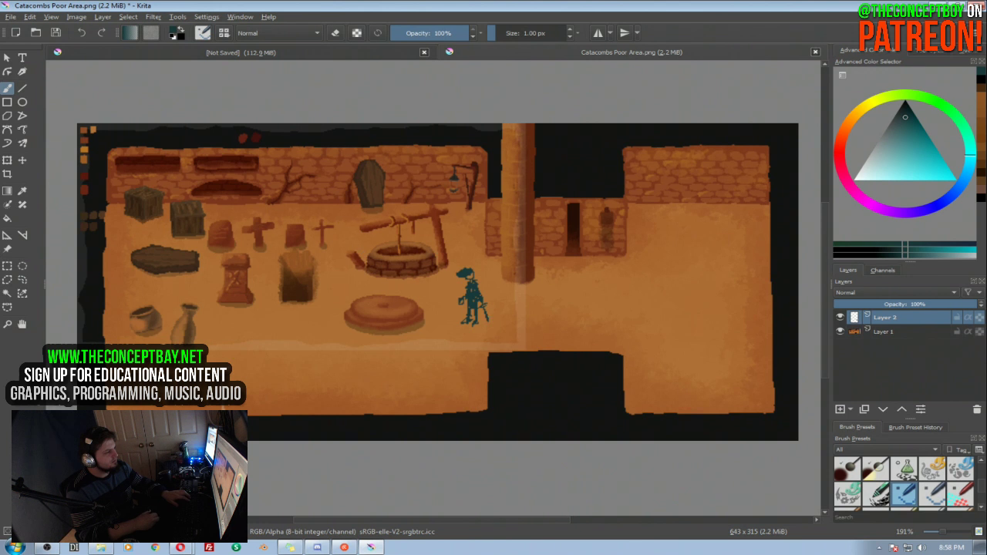
# Erase the teal character sketch on Layer 2 beside the well in the catacombs scene
pyautogui.press('e')
pyautogui.moveTo(472, 308); pyautogui.dragTo(476, 270)
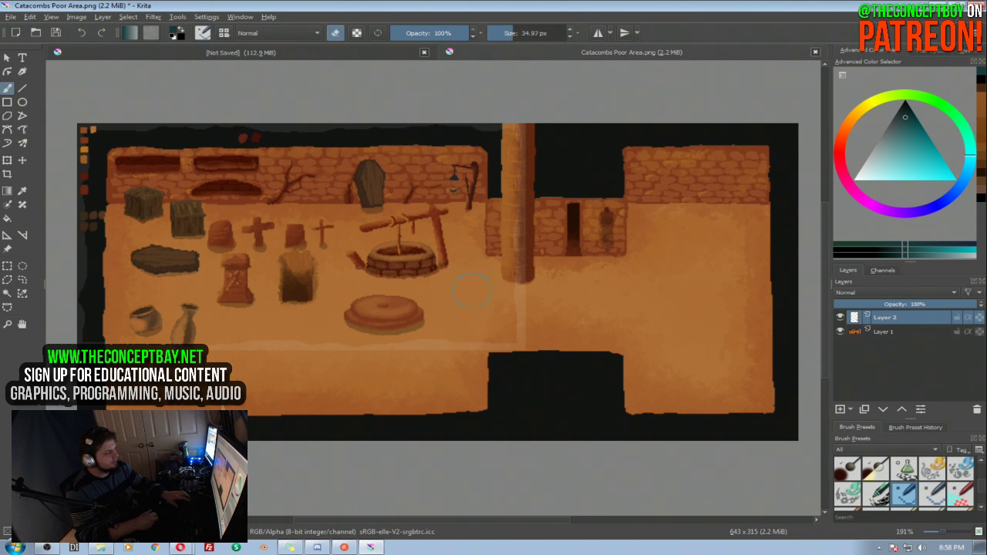
pyautogui.moveTo(494, 316); pyautogui.dragTo(483, 316)
pyautogui.press('e')
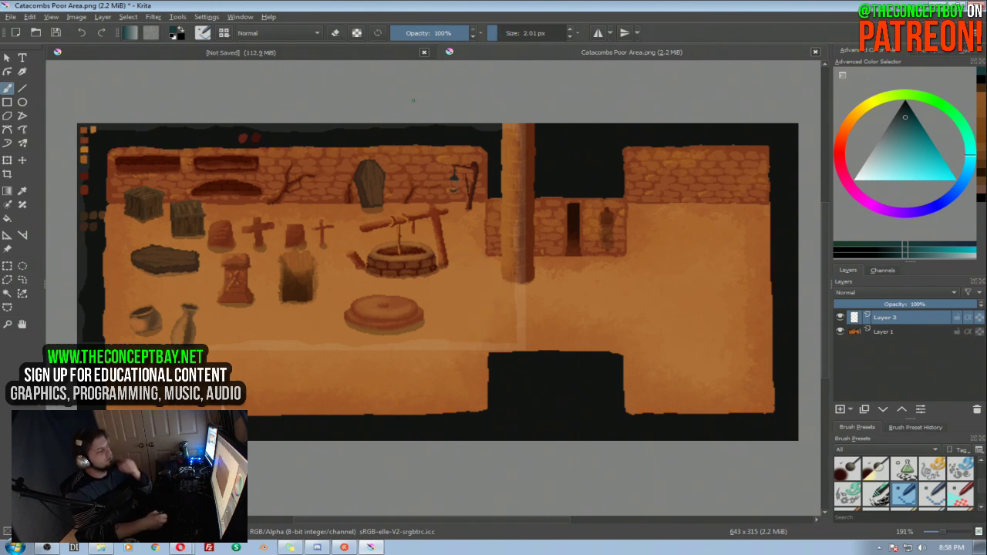
# Return to the unsaved box painting, select Layer 4 for painting, and hide Layer 5
pyautogui.click(367, 52)
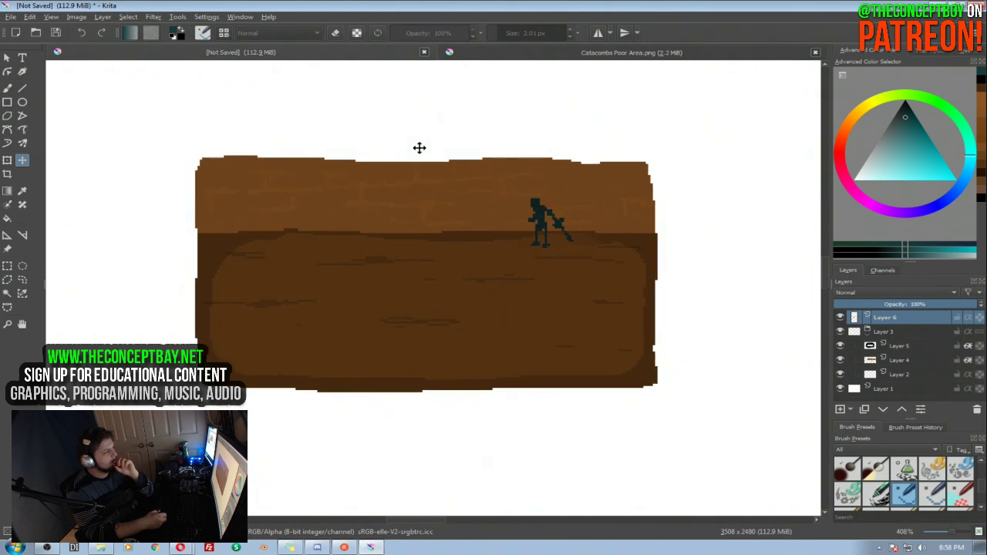
pyautogui.moveTo(431, 153); pyautogui.dragTo(424, 148)
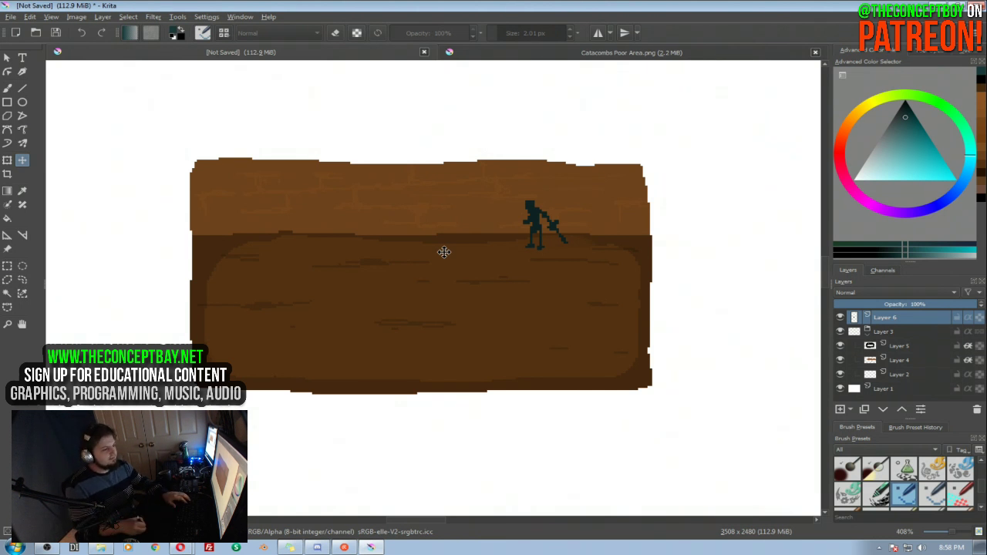
pyautogui.click(907, 360)
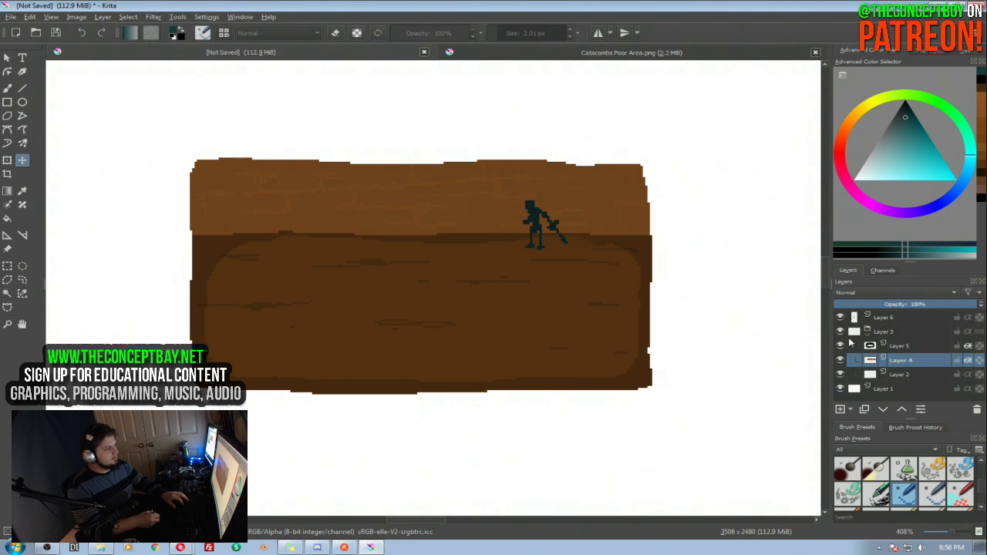
pyautogui.click(840, 346)
# Paint a translucent shadow band along the base of the wall with the Pixel Art alpha brush in the sampled dark floor brown
pyautogui.press('b')
pyautogui.rightClick(417, 271)
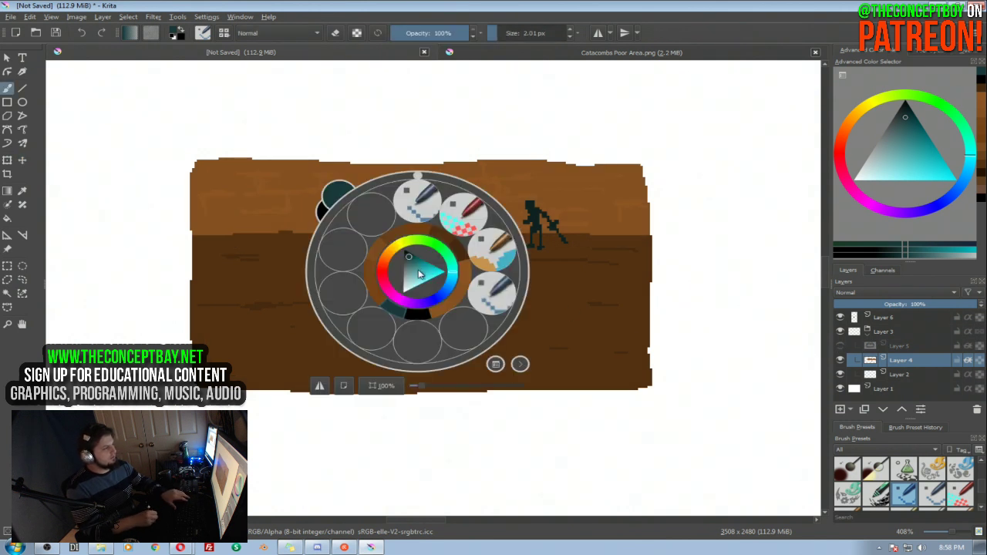
pyautogui.click(433, 208)
pyautogui.keyDown('ctrl'); pyautogui.click(474, 235); pyautogui.keyUp('ctrl')
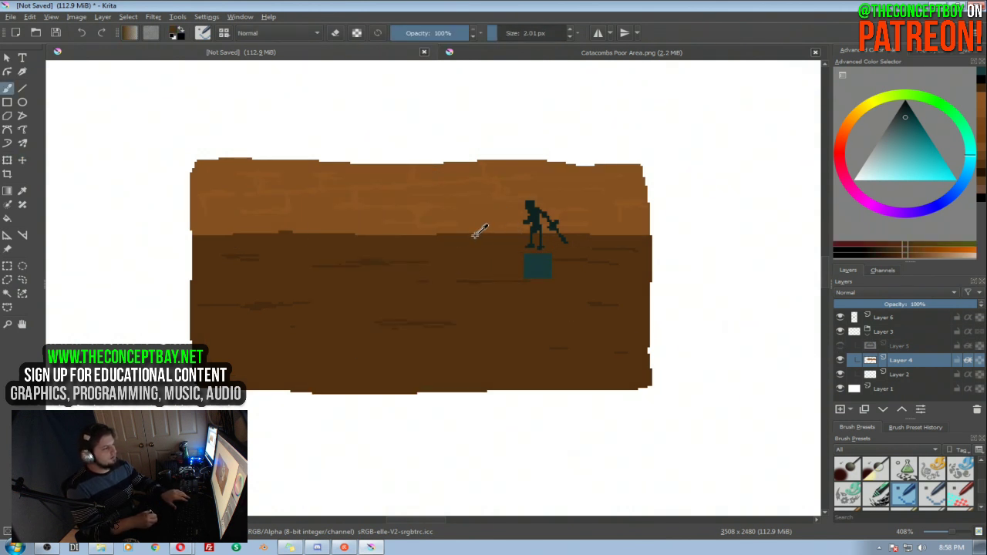
pyautogui.rightClick(452, 264)
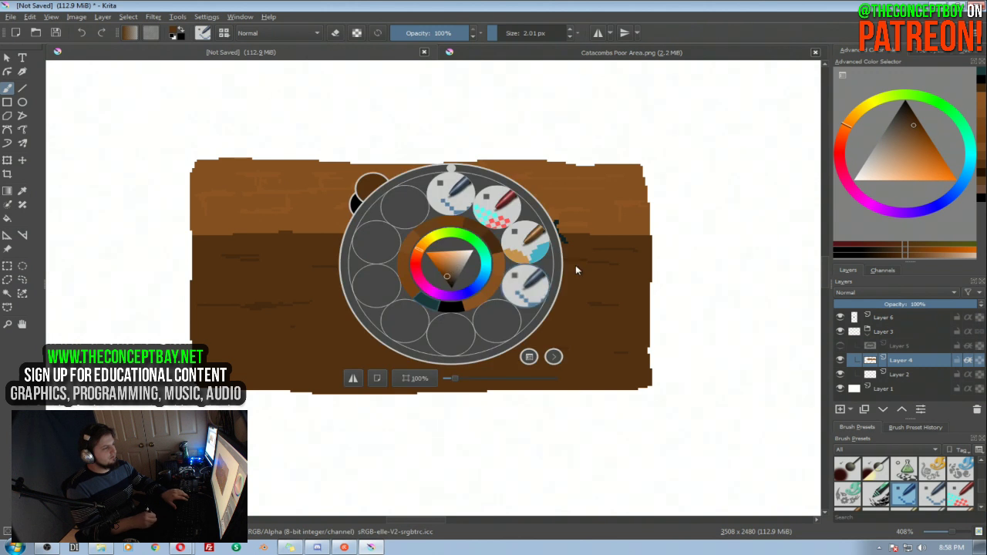
pyautogui.click(530, 285)
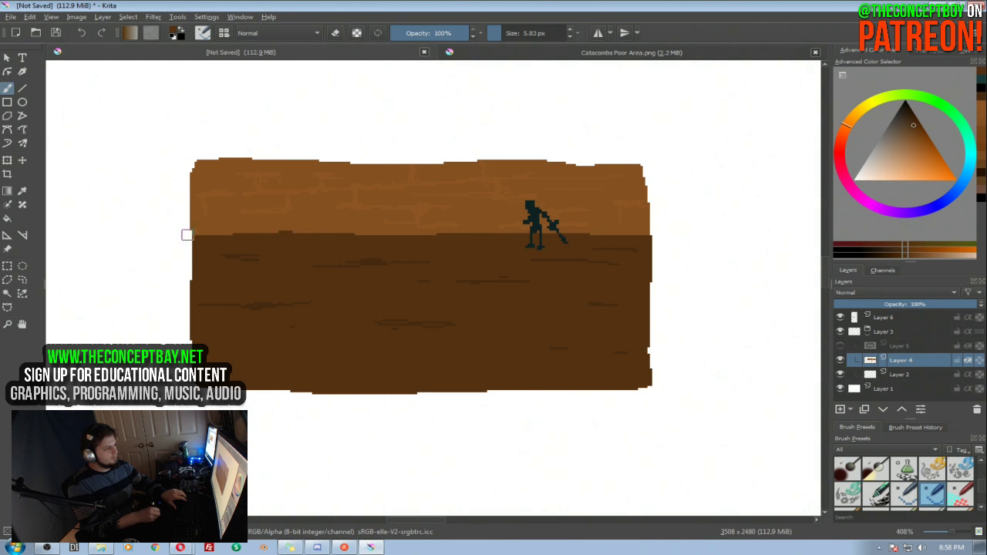
pyautogui.moveTo(234, 239)
pyautogui.mouseDown()
pyautogui.moveTo(182, 235)
pyautogui.moveTo(314, 239)
pyautogui.mouseUp()
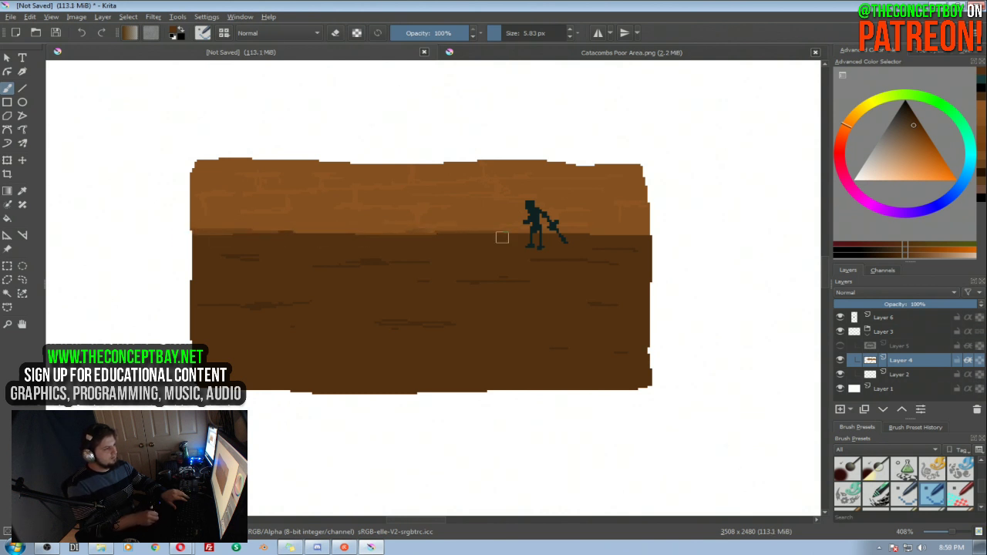
pyautogui.moveTo(311, 235); pyautogui.dragTo(191, 232)
pyautogui.moveTo(384, 235); pyautogui.dragTo(646, 236)
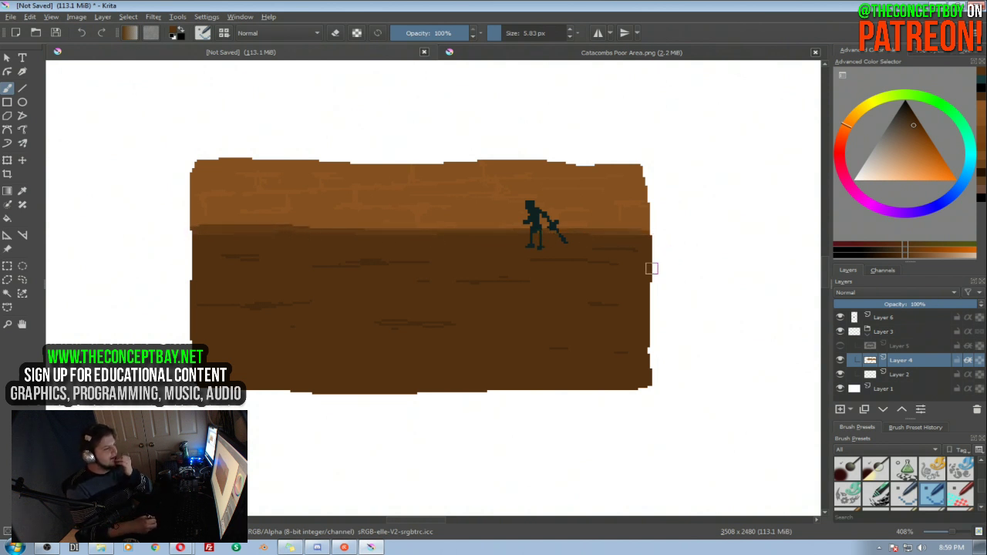
# Soften the upper edge of the shadow band with translucent strokes in the sampled wall brown
pyautogui.keyDown('ctrl'); pyautogui.click(604, 219); pyautogui.keyUp('ctrl')
pyautogui.moveTo(657, 224); pyautogui.dragTo(581, 227)
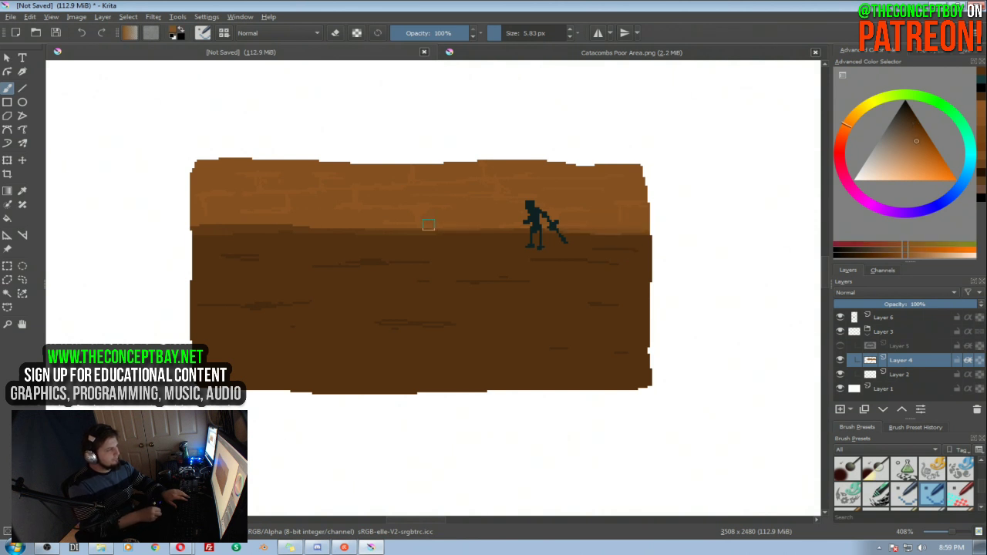
pyautogui.moveTo(213, 225); pyautogui.dragTo(328, 220)
pyautogui.moveTo(249, 224); pyautogui.dragTo(356, 226)
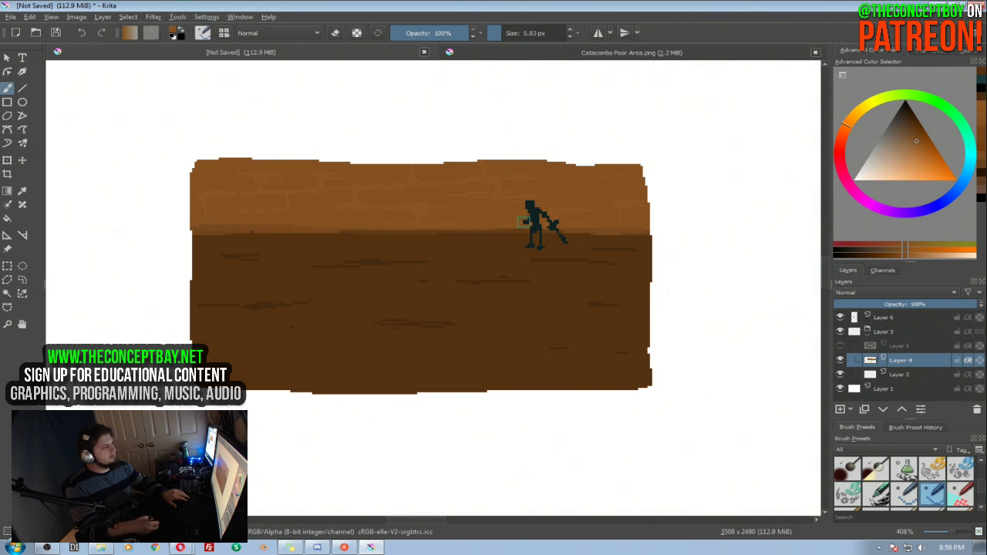
pyautogui.moveTo(642, 265); pyautogui.dragTo(647, 255)
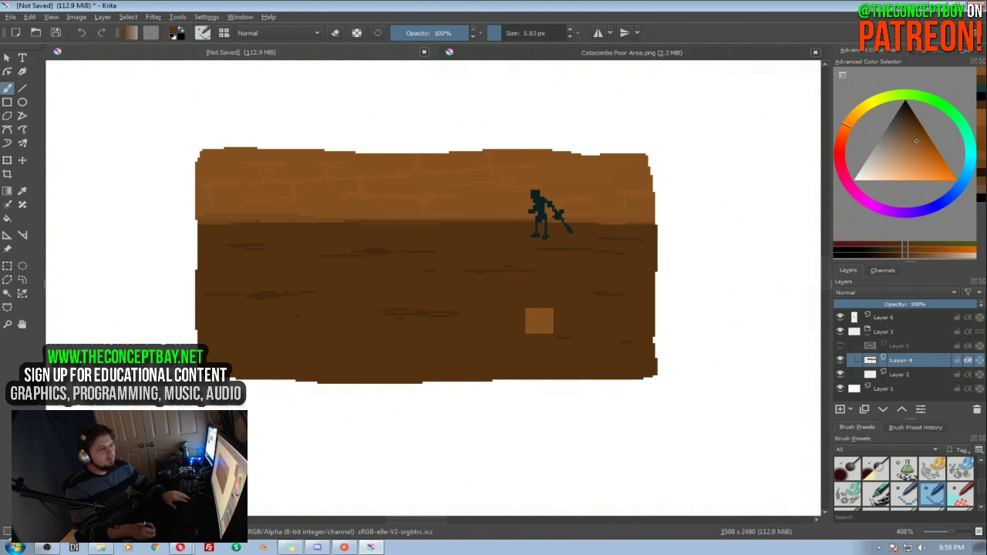
# Paint thin, slightly lighter brown strokes over the floor's dark streaks with a brush size of about 2.5 px
pyautogui.click(913, 126)
pyautogui.click(914, 128)
pyautogui.press('[')
pyautogui.press('[')
pyautogui.press('[')
pyautogui.press('[')
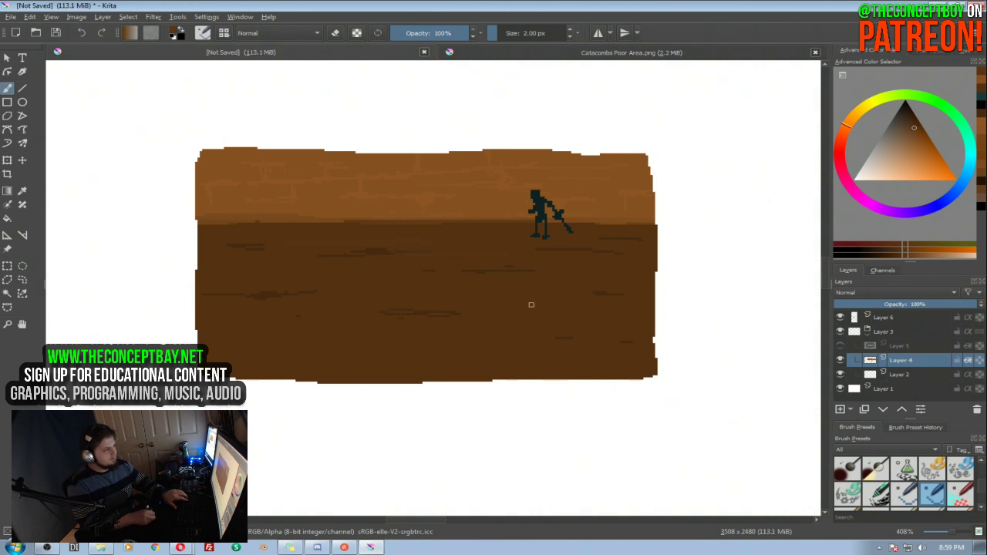
pyautogui.press('[')
pyautogui.press('[')
pyautogui.press('[')
pyautogui.press('[')
pyautogui.press('[')
pyautogui.press(']')
pyautogui.press(']')
pyautogui.press(']')
pyautogui.press(']')
pyautogui.press(']')
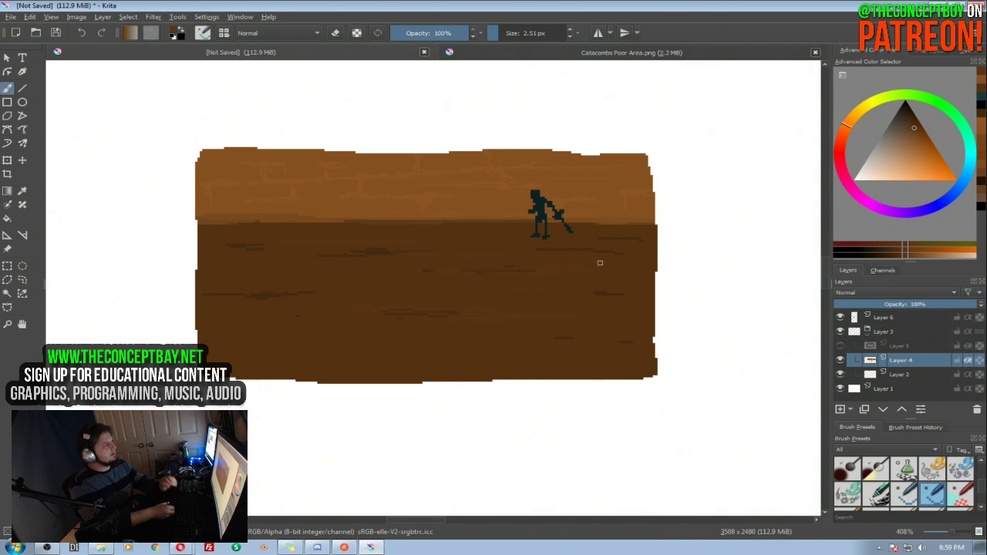
# Examine the Pixel Art alpha brush's tip, blending mode and anti-alias settings, and test its strokes on the scratchpad
pyautogui.click(203, 33)
pyautogui.scroll(-3, 322, 278)
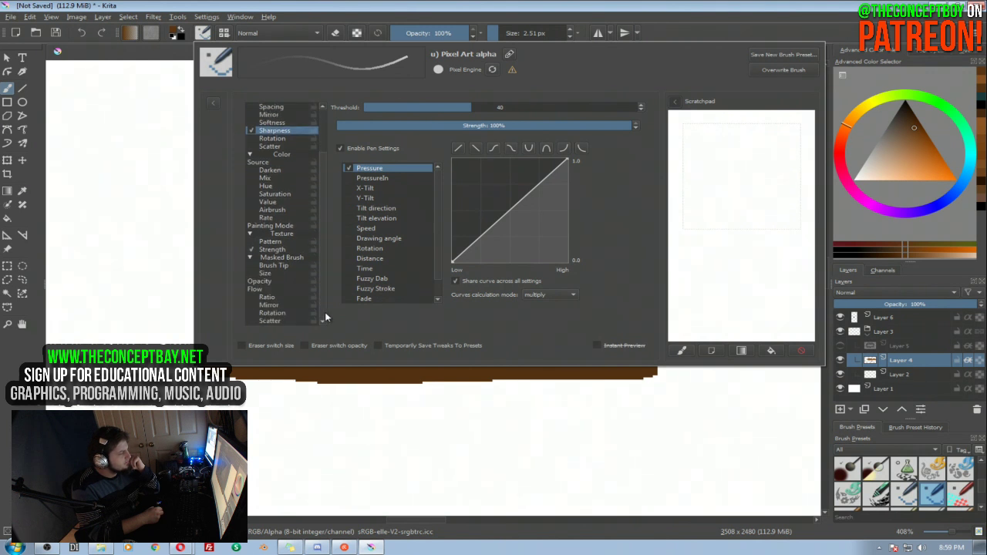
pyautogui.scroll(3, 323, 285)
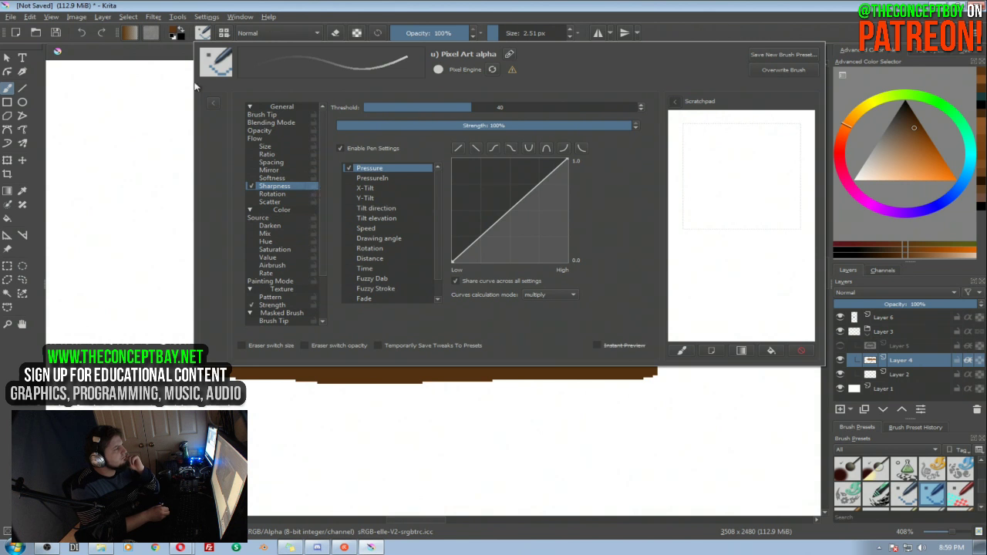
pyautogui.click(213, 103)
pyautogui.click(213, 103)
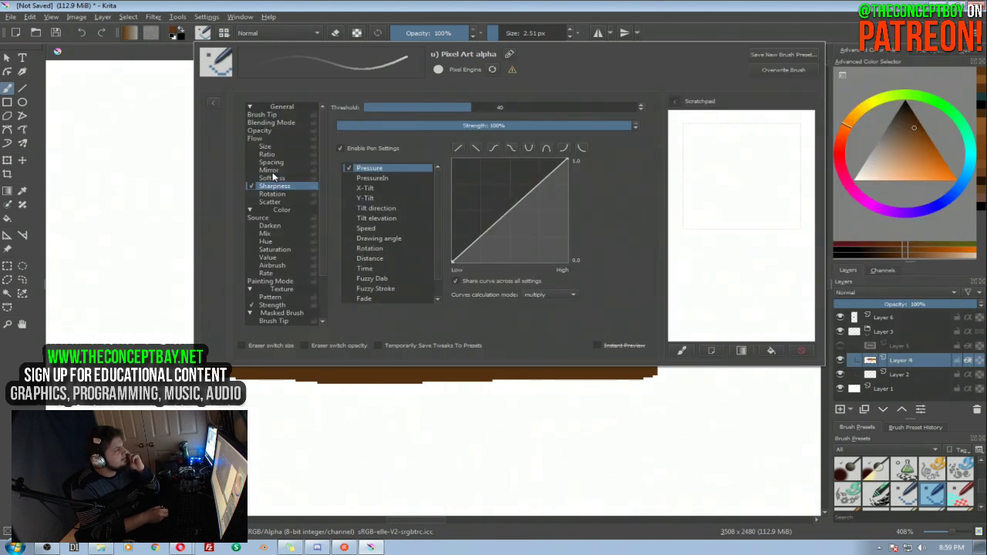
pyautogui.click(273, 116)
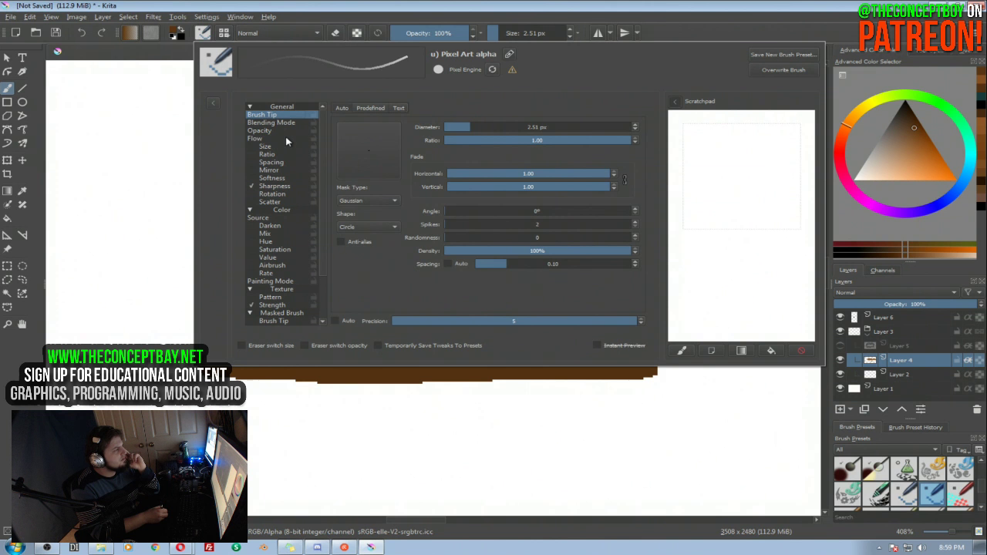
pyautogui.click(289, 124)
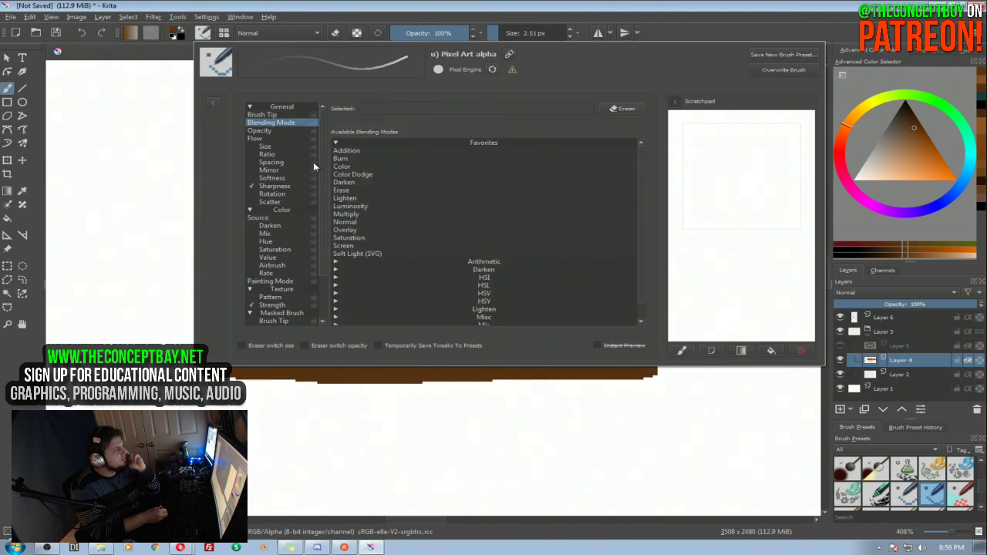
pyautogui.click(279, 153)
pyautogui.click(277, 116)
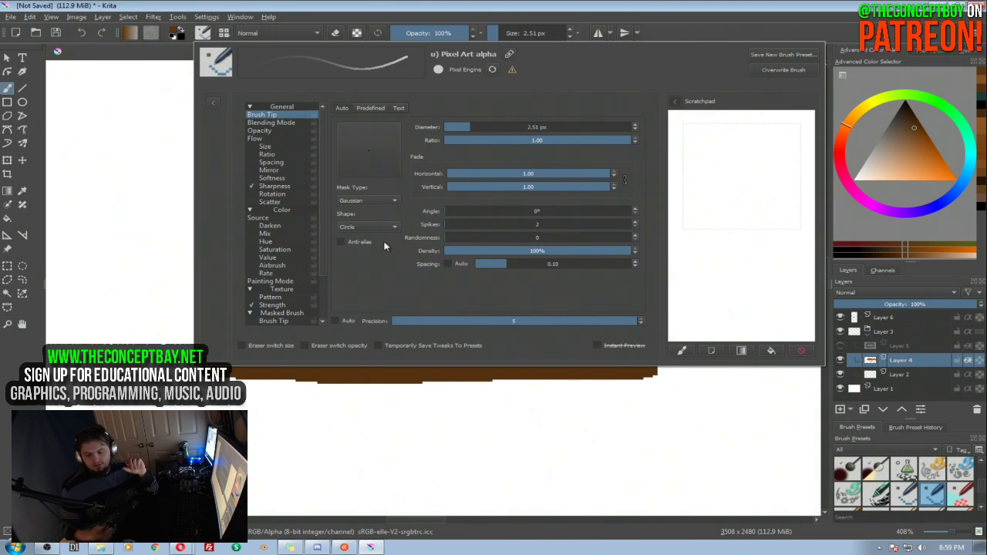
pyautogui.click(341, 242)
pyautogui.moveTo(731, 222)
pyautogui.mouseDown()
pyautogui.moveTo(738, 160)
pyautogui.moveTo(754, 254)
pyautogui.moveTo(751, 178)
pyautogui.moveTo(733, 202)
pyautogui.moveTo(744, 227)
pyautogui.moveTo(721, 221)
pyautogui.mouseUp()
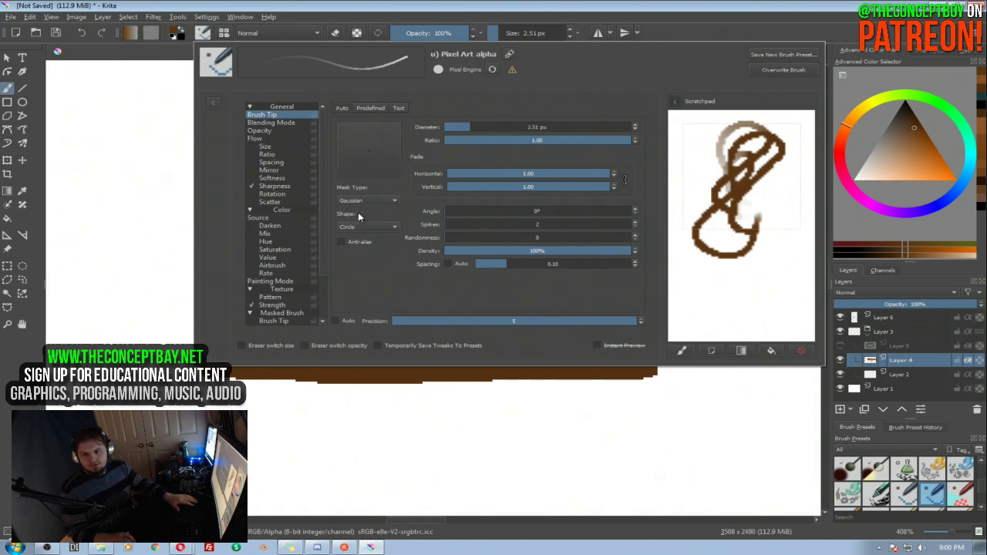
pyautogui.press('Escape')
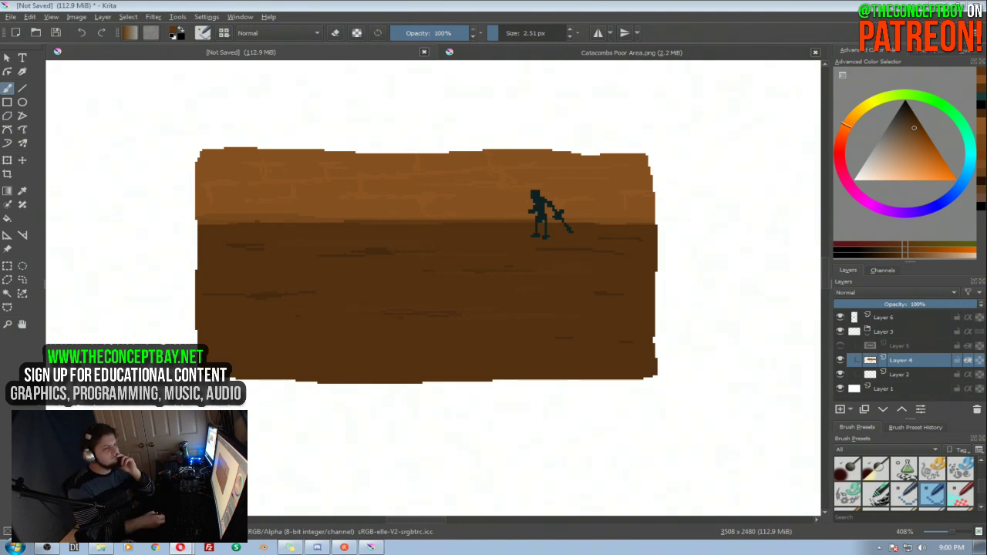
# Sample the floor's browns and blend its dark streaks further into the surrounding colour
pyautogui.moveTo(439, 199)
pyautogui.mouseDown()
pyautogui.moveTo(430, 190)
pyautogui.moveTo(430, 202)
pyautogui.mouseUp()
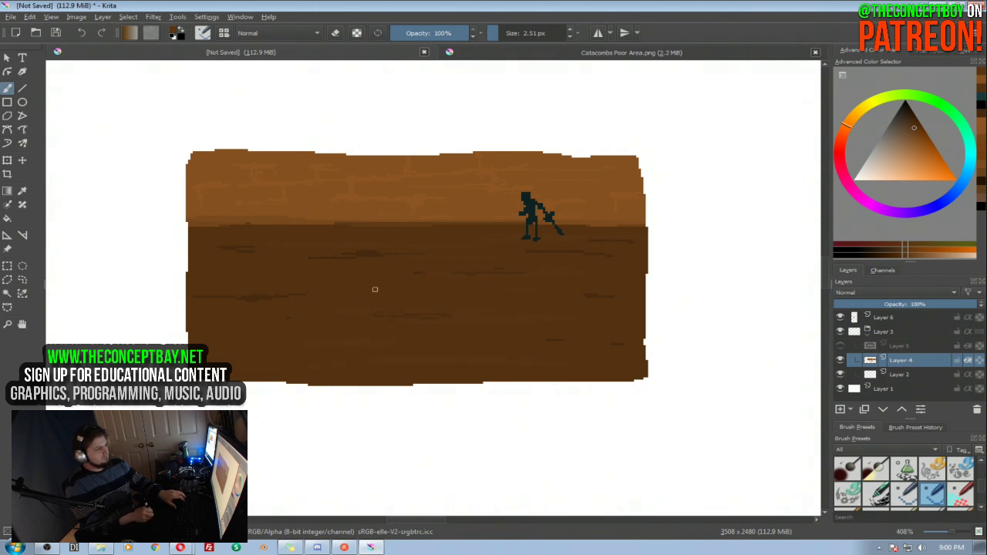
pyautogui.keyDown('ctrl'); pyautogui.click(408, 360); pyautogui.keyUp('ctrl')
pyautogui.keyDown('ctrl'); pyautogui.click(329, 359); pyautogui.keyUp('ctrl')
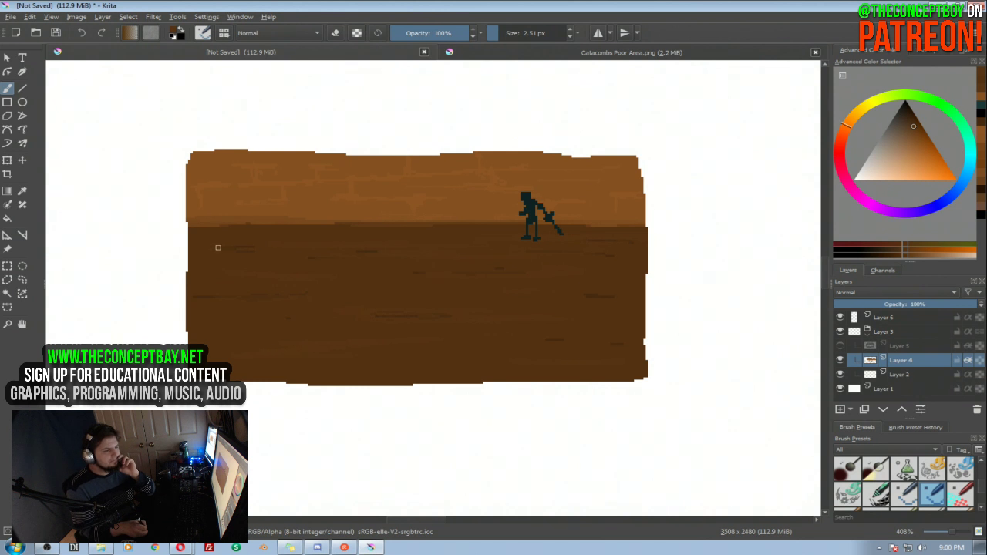
# Add a new paint layer directly beneath Layer 6, above and outside the Layer 3 group
pyautogui.click(887, 320)
pyautogui.click(886, 330)
pyautogui.click(840, 410)
pyautogui.moveTo(890, 345); pyautogui.dragTo(901, 324)
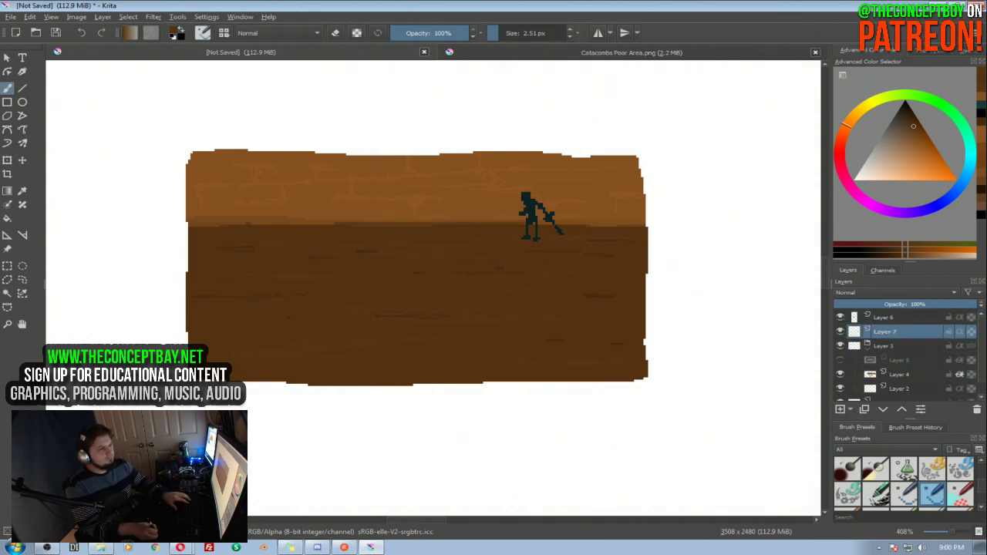
# Mix a dark, muted orange-brown as the painting colour for the new layer
pyautogui.click(911, 123)
pyautogui.click(846, 140)
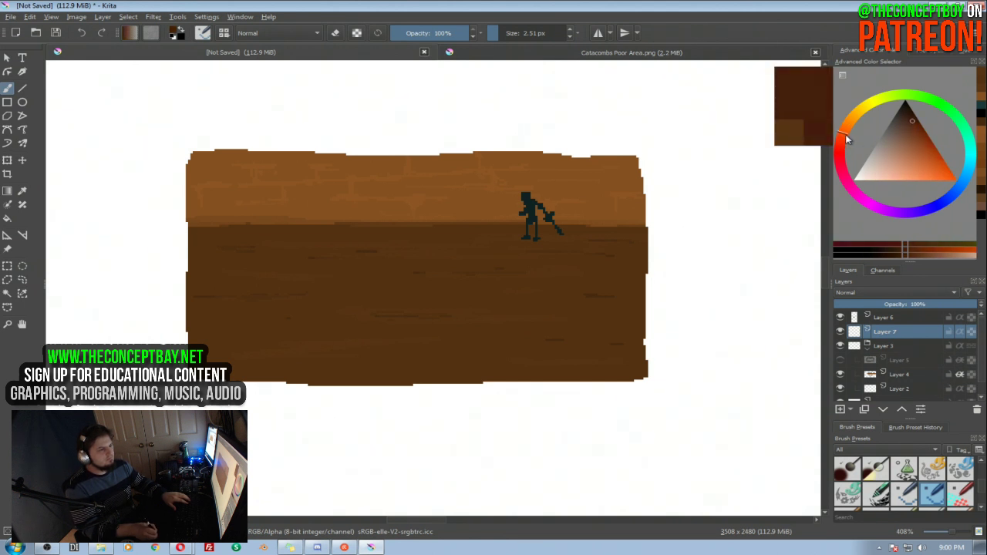
pyautogui.click(907, 123)
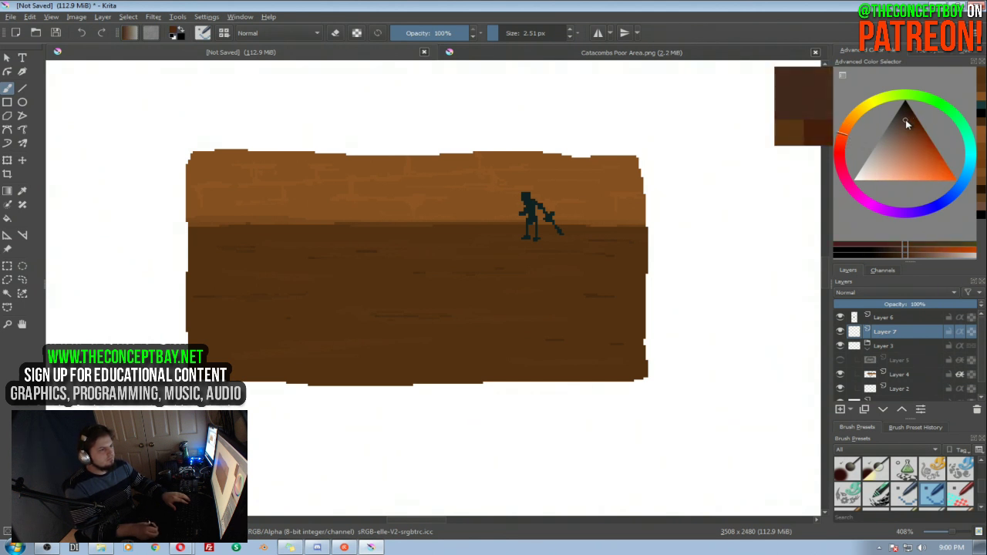
pyautogui.click(845, 128)
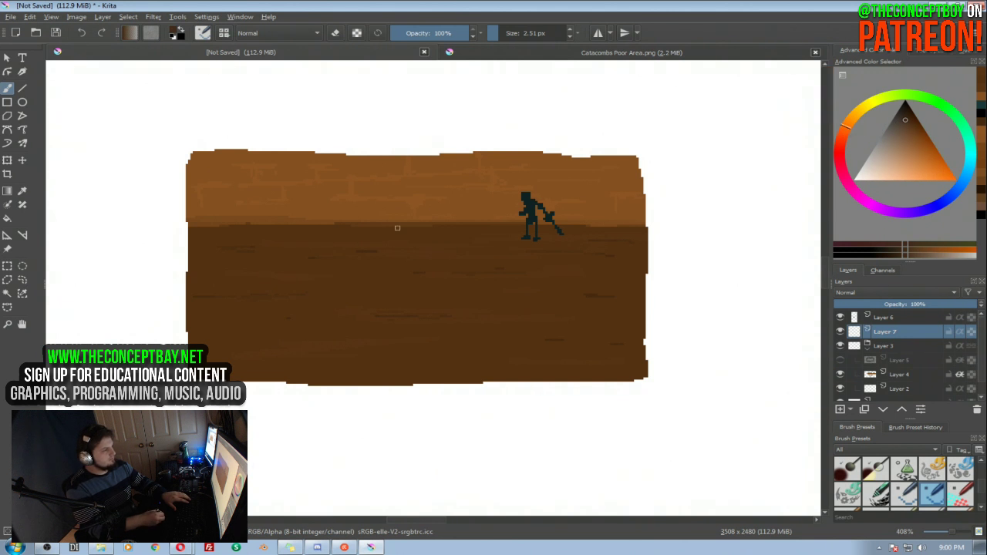
# Paint a dark brown door frame on Layer 7 with two posts and a thick lintel against the back wall, erasing stray pixels above the lintel
pyautogui.moveTo(368, 221)
pyautogui.mouseDown()
pyautogui.moveTo(368, 148)
pyautogui.moveTo(438, 142)
pyautogui.moveTo(409, 142)
pyautogui.moveTo(440, 149)
pyautogui.moveTo(444, 224)
pyautogui.mouseUp()
pyautogui.moveTo(443, 143); pyautogui.dragTo(445, 221)
pyautogui.moveTo(370, 225); pyautogui.dragTo(446, 222)
pyautogui.hotkey('ctrl', 'z')
pyautogui.moveTo(444, 150)
pyautogui.mouseDown()
pyautogui.moveTo(385, 150)
pyautogui.moveTo(396, 142)
pyautogui.moveTo(366, 141)
pyautogui.moveTo(369, 125)
pyautogui.moveTo(443, 128)
pyautogui.moveTo(442, 140)
pyautogui.moveTo(380, 138)
pyautogui.moveTo(372, 132)
pyautogui.moveTo(423, 132)
pyautogui.mouseUp()
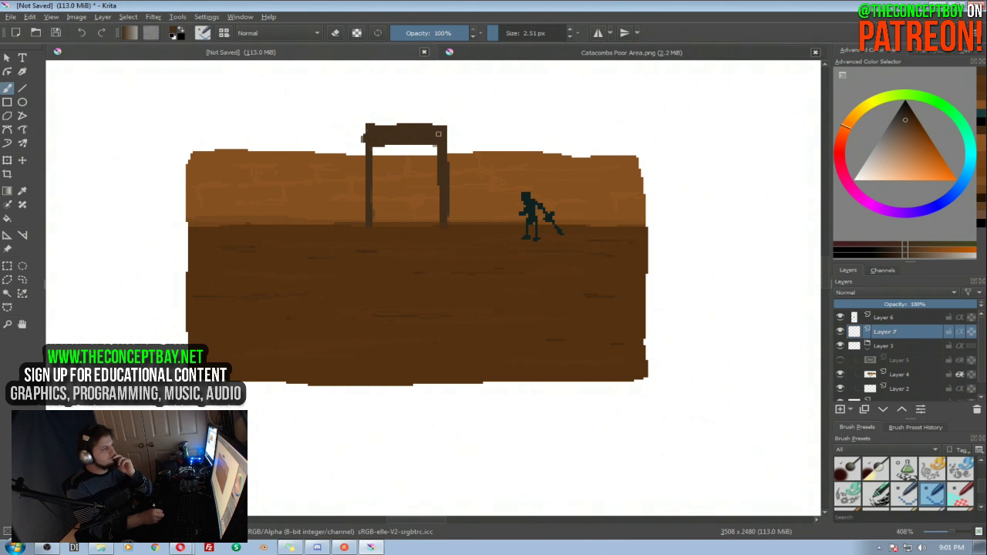
pyautogui.press('e')
pyautogui.moveTo(373, 116)
pyautogui.mouseDown()
pyautogui.moveTo(443, 122)
pyautogui.moveTo(442, 130)
pyautogui.moveTo(375, 127)
pyautogui.mouseUp()
pyautogui.press('e')
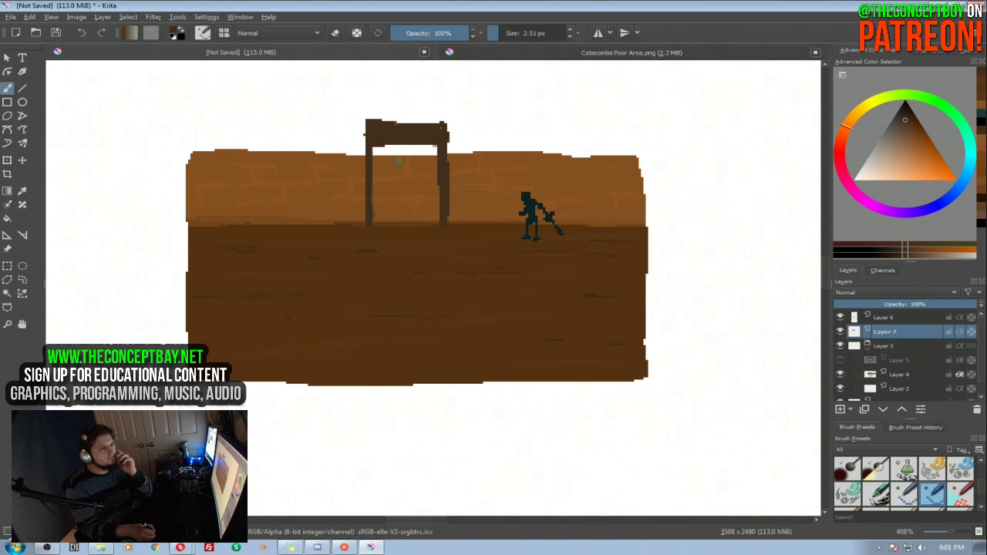
# Add a paint layer between Layer 7 and the Layer 3 group and fill the doorway on it with reddish brown
pyautogui.click(914, 136)
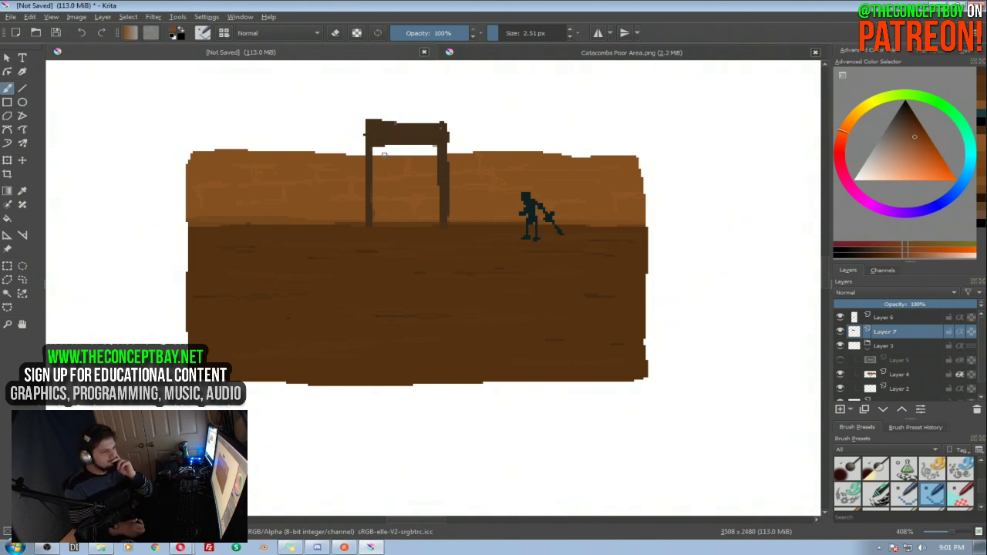
pyautogui.click(882, 345)
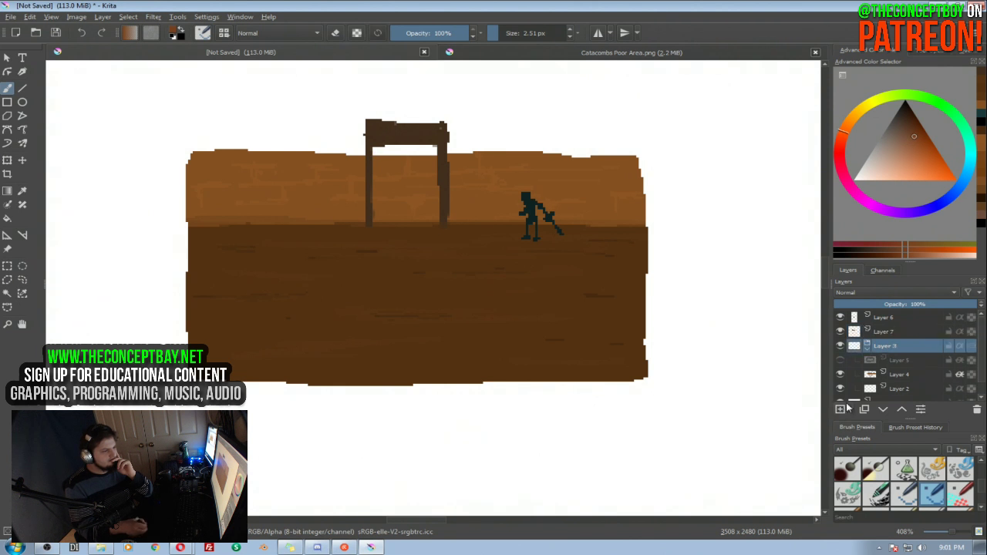
pyautogui.click(842, 409)
pyautogui.moveTo(889, 357); pyautogui.dragTo(901, 341)
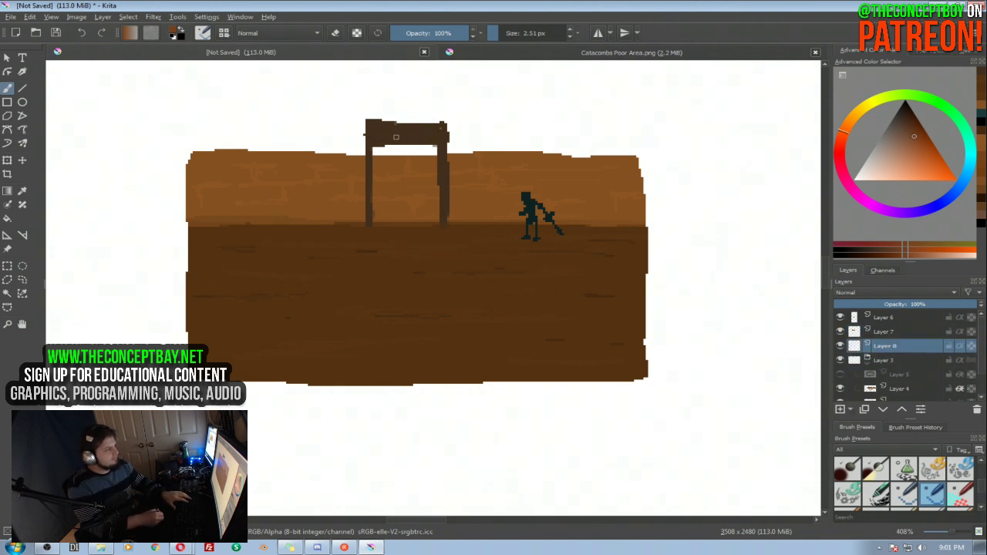
pyautogui.moveTo(369, 150)
pyautogui.mouseDown()
pyautogui.moveTo(375, 223)
pyautogui.moveTo(441, 224)
pyautogui.moveTo(438, 135)
pyautogui.moveTo(429, 209)
pyautogui.moveTo(426, 163)
pyautogui.moveTo(403, 151)
pyautogui.moveTo(394, 170)
pyautogui.moveTo(381, 158)
pyautogui.moveTo(376, 205)
pyautogui.moveTo(386, 171)
pyautogui.moveTo(398, 207)
pyautogui.moveTo(410, 218)
pyautogui.moveTo(422, 190)
pyautogui.moveTo(431, 218)
pyautogui.moveTo(407, 214)
pyautogui.mouseUp()
# Outline an ornamental panel with notched corners on the door's upper half in lighter orange-brown, using a 1.80 px brush
pyautogui.click(917, 141)
pyautogui.press('[')
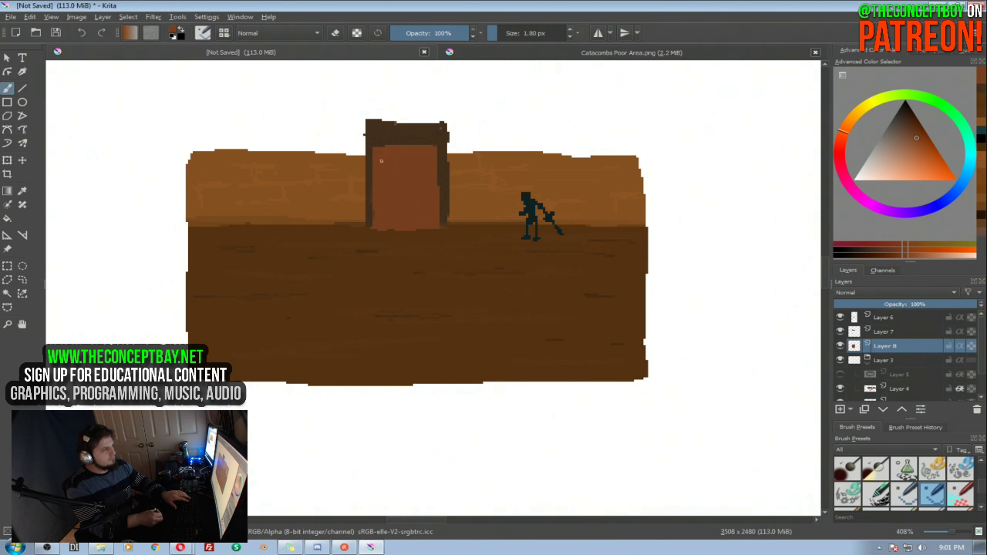
pyautogui.click(913, 147)
pyautogui.click(917, 141)
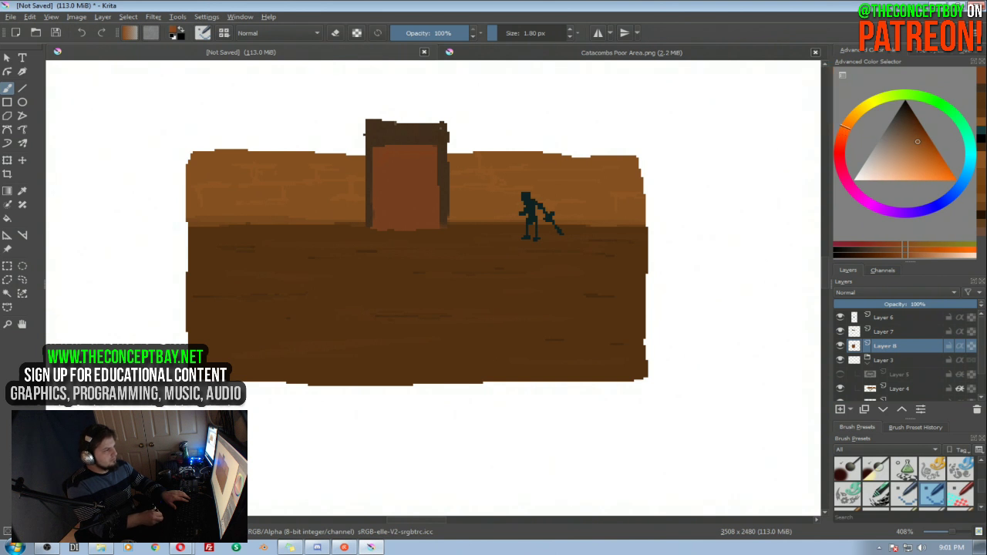
pyautogui.moveTo(387, 154); pyautogui.dragTo(433, 155)
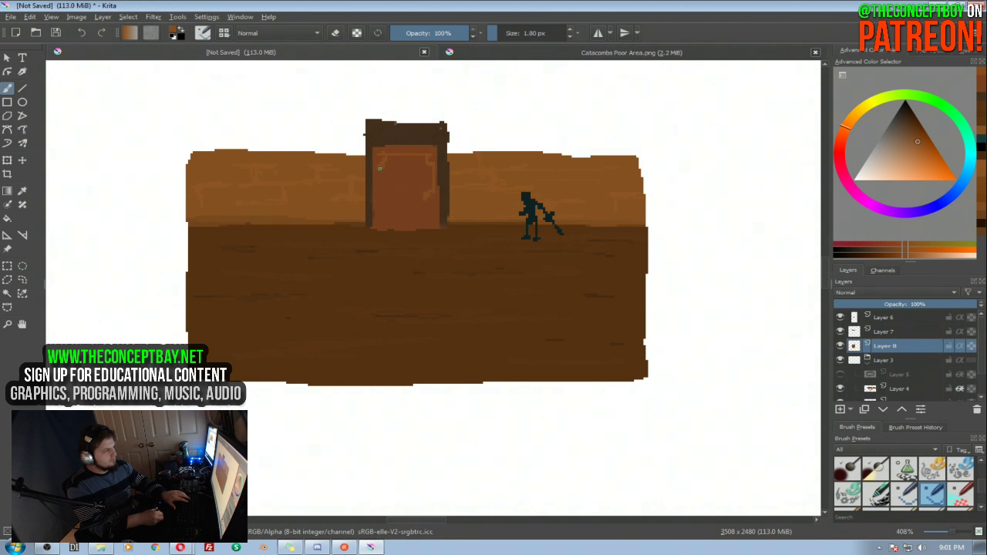
pyautogui.moveTo(384, 197); pyautogui.dragTo(426, 197)
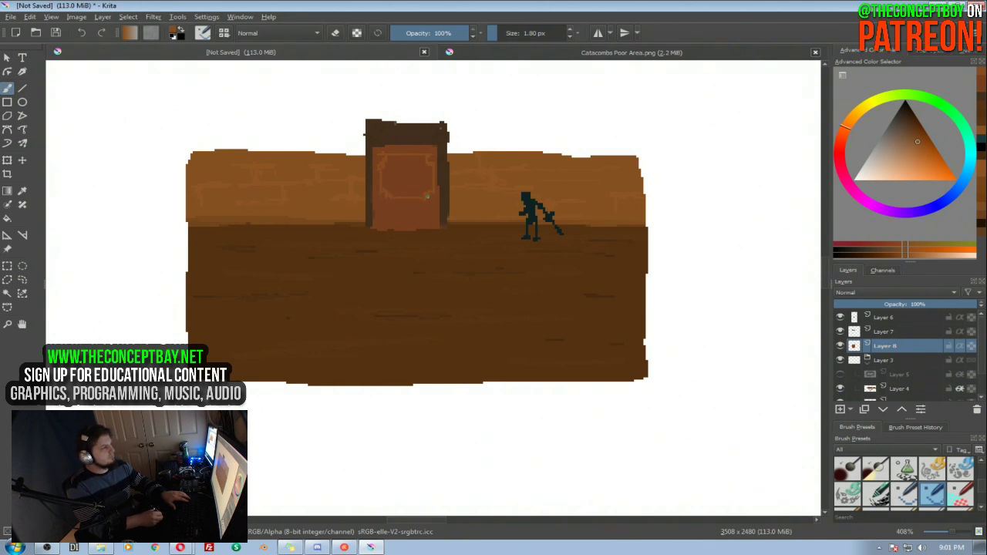
# Fill the door's upper panel with lighter orange-brown using a larger brush and soften its edges with the sampled reddish brown
pyautogui.moveTo(389, 164)
pyautogui.keyDown('shift'); pyautogui.mouseDown()
pyautogui.moveTo(387, 185)
pyautogui.moveTo(424, 191)
pyautogui.moveTo(420, 161)
pyautogui.moveTo(391, 160)
pyautogui.moveTo(419, 183)
pyautogui.mouseUp(); pyautogui.keyUp('shift')
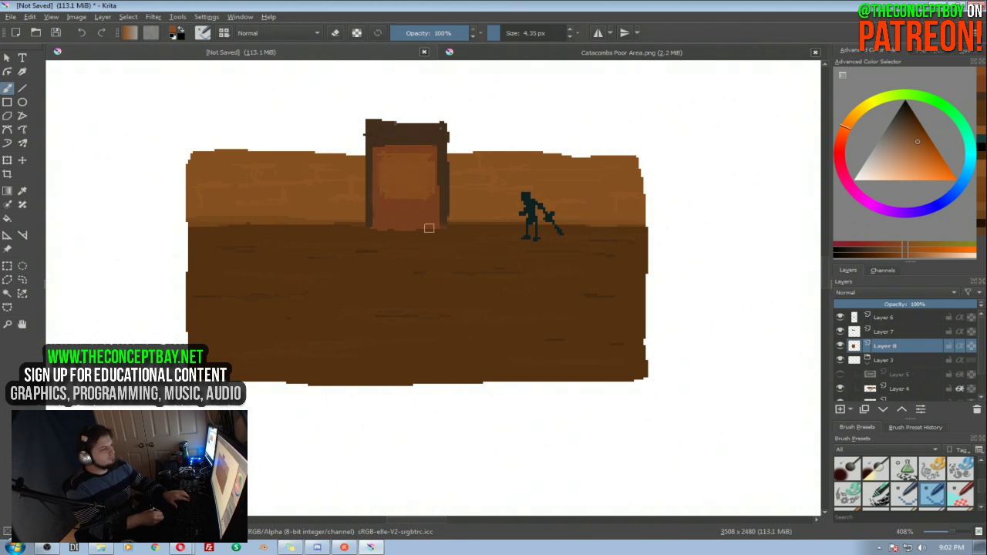
pyautogui.press('e')
pyautogui.moveTo(388, 153); pyautogui.dragTo(377, 158)
pyautogui.hotkey('ctrl', 'z')
pyautogui.press('e')
pyautogui.keyDown('ctrl'); pyautogui.click(389, 150); pyautogui.keyUp('ctrl')
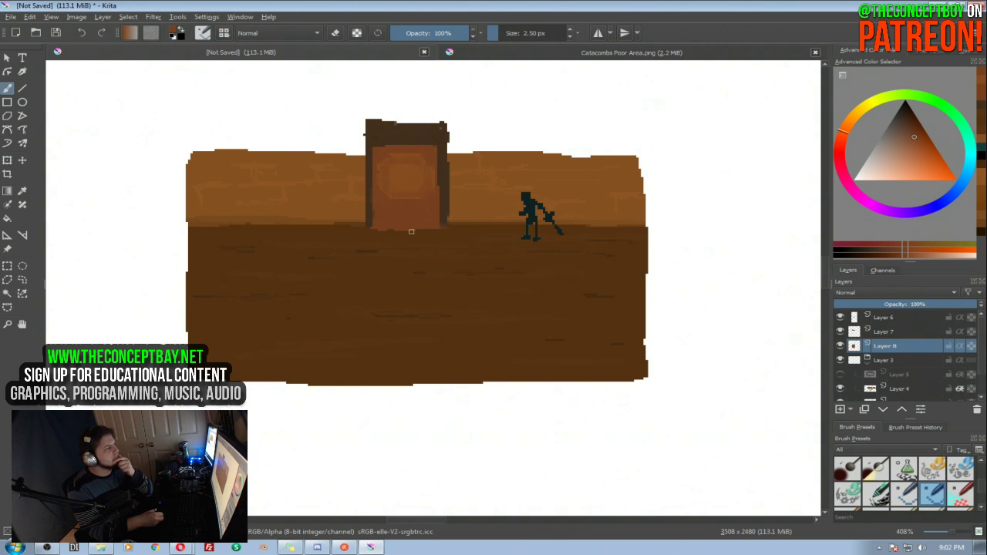
pyautogui.moveTo(435, 168)
pyautogui.mouseDown()
pyautogui.moveTo(402, 174)
pyautogui.moveTo(366, 150)
pyautogui.moveTo(399, 170)
pyautogui.mouseUp()
# Check the Catacombs Poor Area.png reference and shade the posts and lintel of the door frame with a darker brown on Layer 7
pyautogui.click(513, 54)
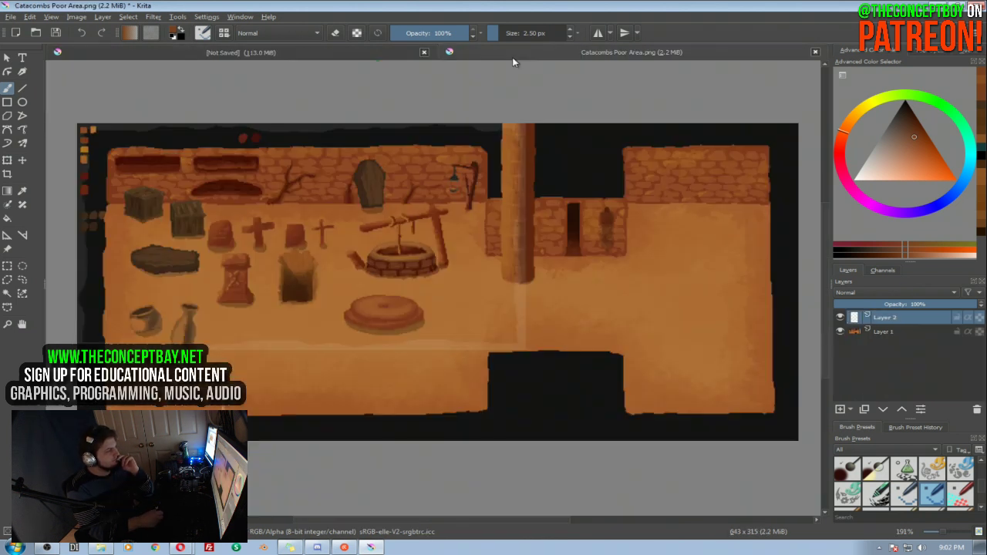
pyautogui.click(385, 54)
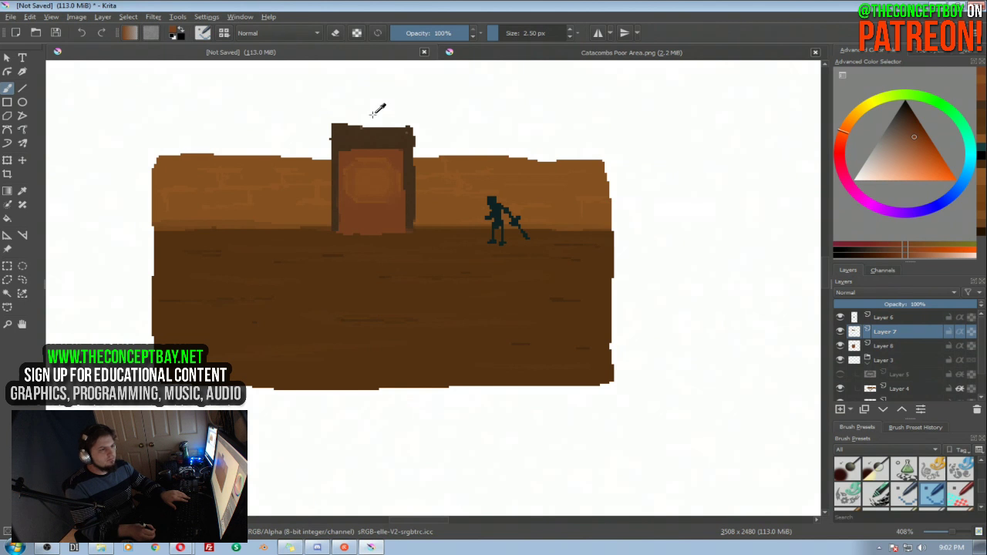
pyautogui.click(906, 120)
pyautogui.click(909, 118)
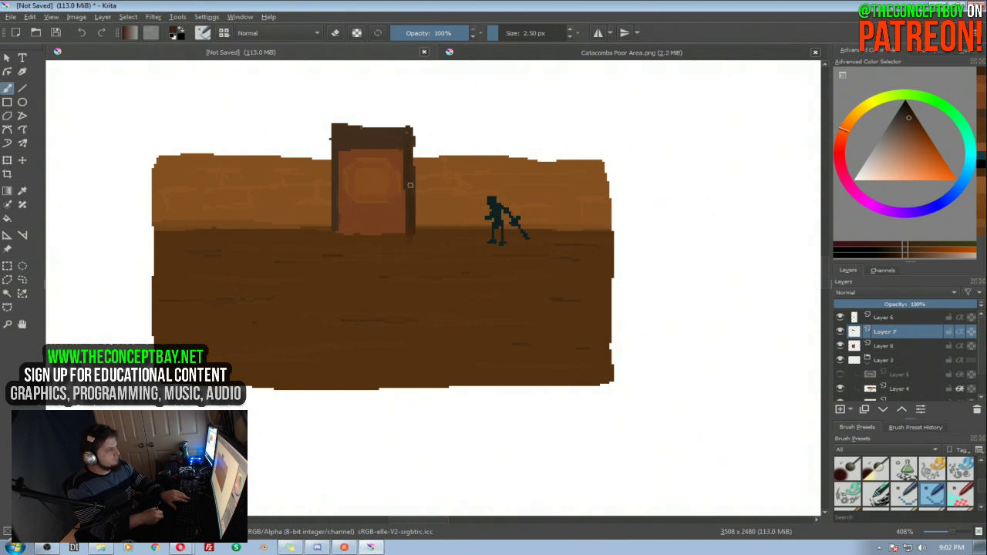
pyautogui.moveTo(334, 229)
pyautogui.mouseDown()
pyautogui.moveTo(337, 146)
pyautogui.moveTo(391, 141)
pyautogui.mouseUp()
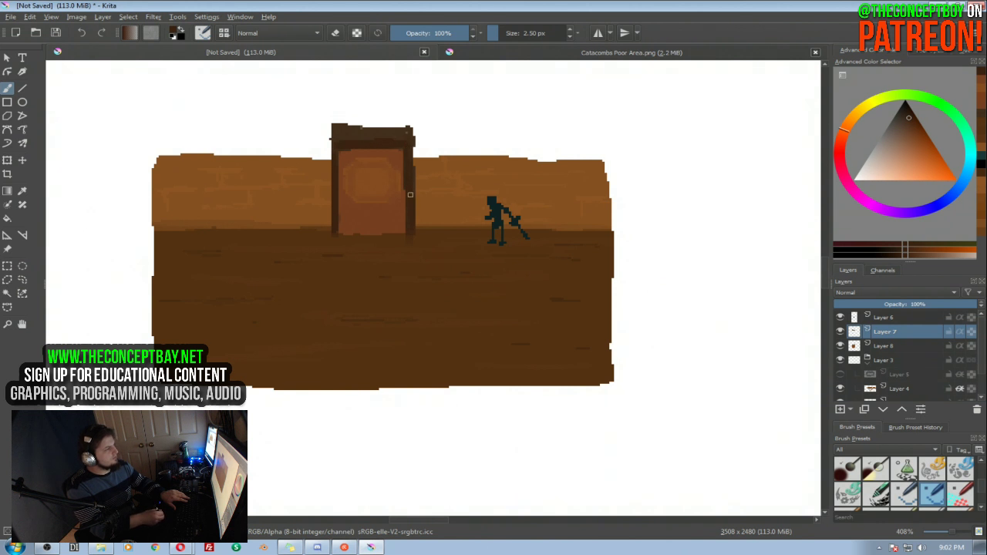
pyautogui.moveTo(338, 171); pyautogui.dragTo(341, 146)
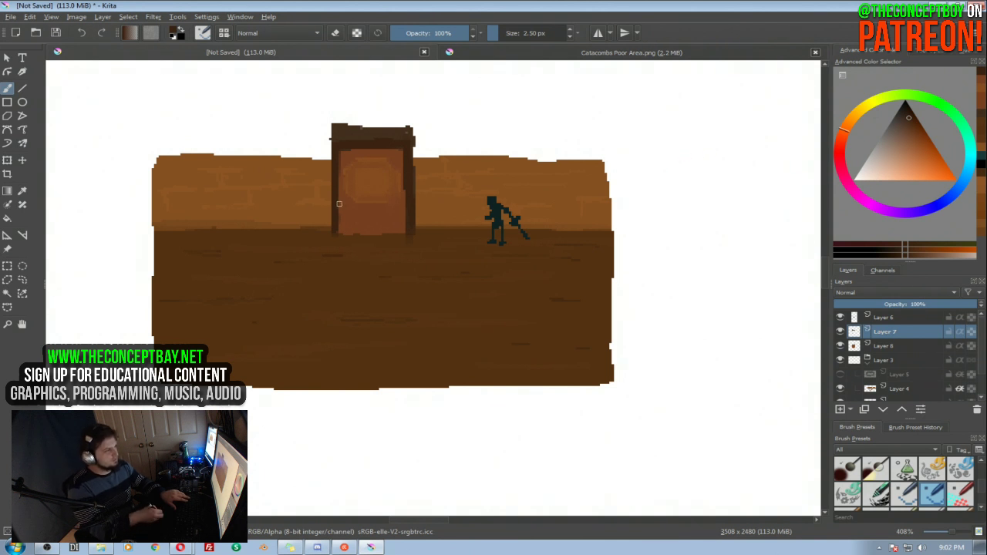
pyautogui.moveTo(345, 189)
pyautogui.mouseDown()
pyautogui.moveTo(344, 201)
pyautogui.moveTo(392, 210)
pyautogui.mouseUp()
pyautogui.hotkey('ctrl', 'z')
# Adjust the hue and saturation of Layer 8 to turn the reddish door into a muted, yellower brown
pyautogui.press('pagedown')
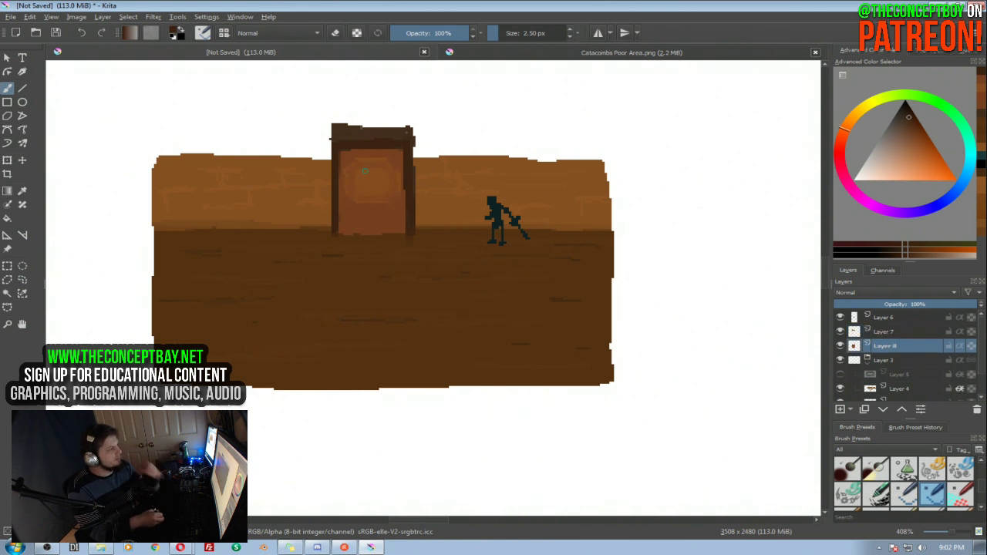
pyautogui.hotkey('ctrl', 'u')
pyautogui.moveTo(463, 132); pyautogui.dragTo(655, 121)
pyautogui.moveTo(670, 177); pyautogui.dragTo(652, 202)
pyautogui.click(746, 354)
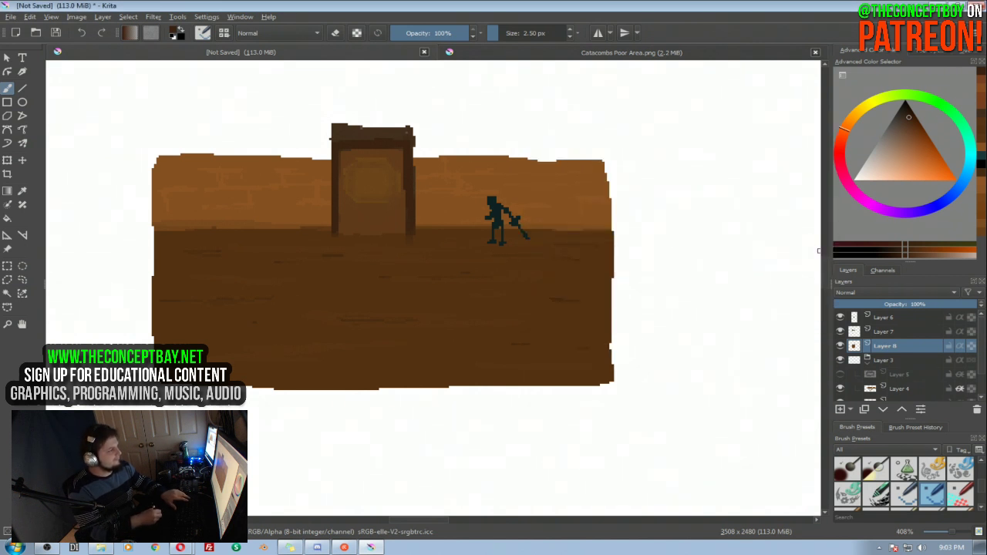
# Sample the door's brown and paint over the lighter patch on its upper half to make the surface even
pyautogui.keyDown('ctrl'); pyautogui.click(359, 204); pyautogui.keyUp('ctrl')
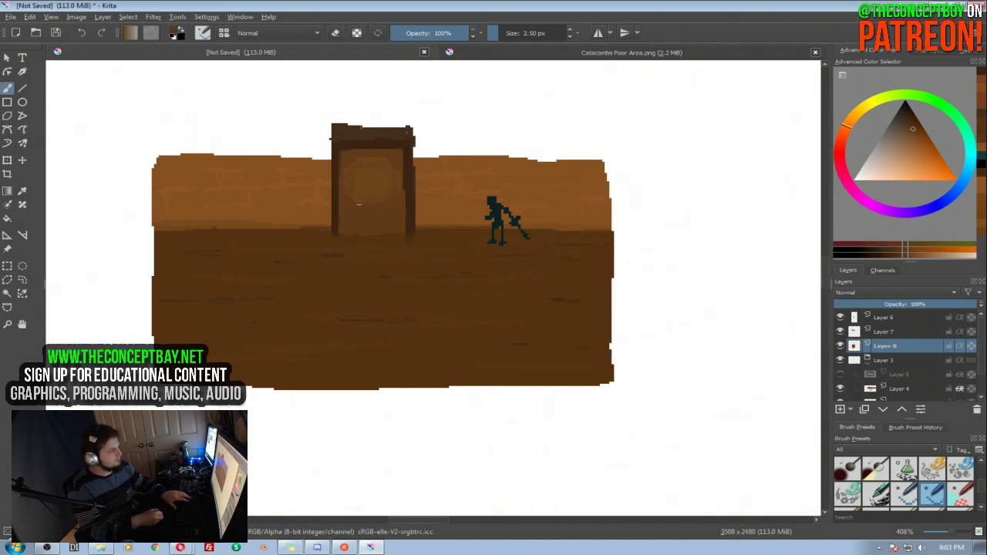
pyautogui.moveTo(351, 198); pyautogui.dragTo(369, 199)
pyautogui.moveTo(362, 161)
pyautogui.mouseDown()
pyautogui.moveTo(376, 202)
pyautogui.moveTo(383, 166)
pyautogui.moveTo(390, 201)
pyautogui.mouseUp()
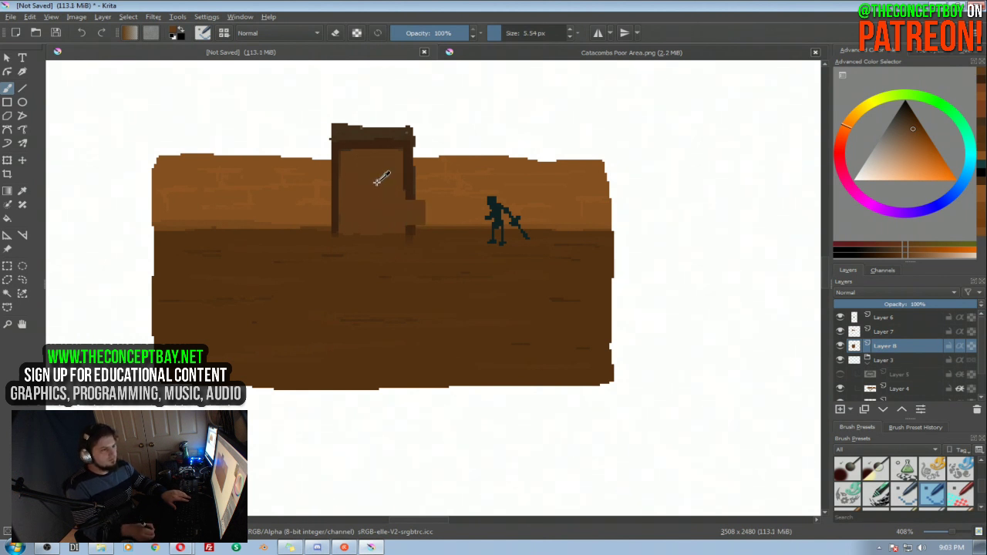
# Paint vertical plank stripes down the door in a slightly brighter brown with a 4.80 px brush
pyautogui.click(916, 132)
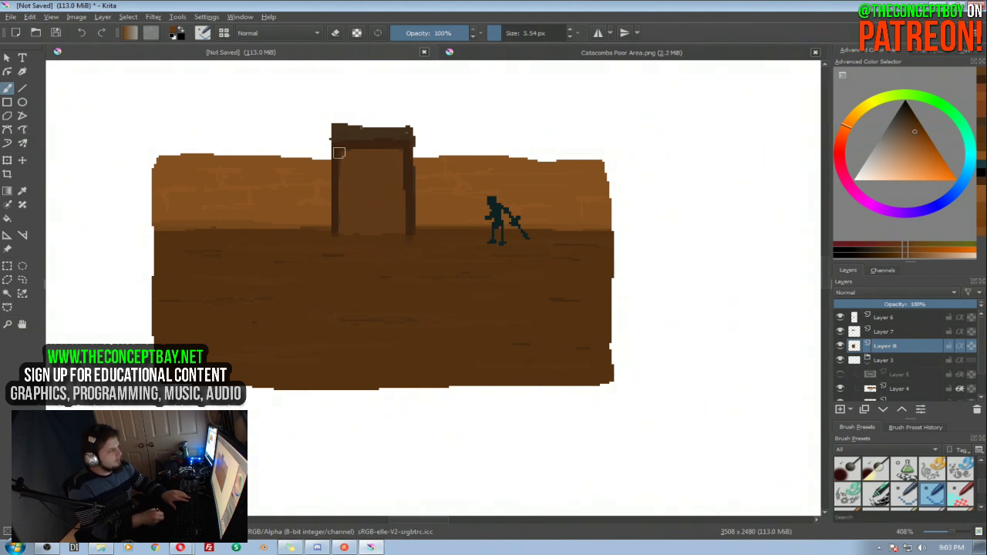
pyautogui.moveTo(359, 184)
pyautogui.keyDown('shift'); pyautogui.mouseDown()
pyautogui.moveTo(350, 169)
pyautogui.moveTo(353, 219)
pyautogui.moveTo(353, 164)
pyautogui.mouseUp(); pyautogui.keyUp('shift')
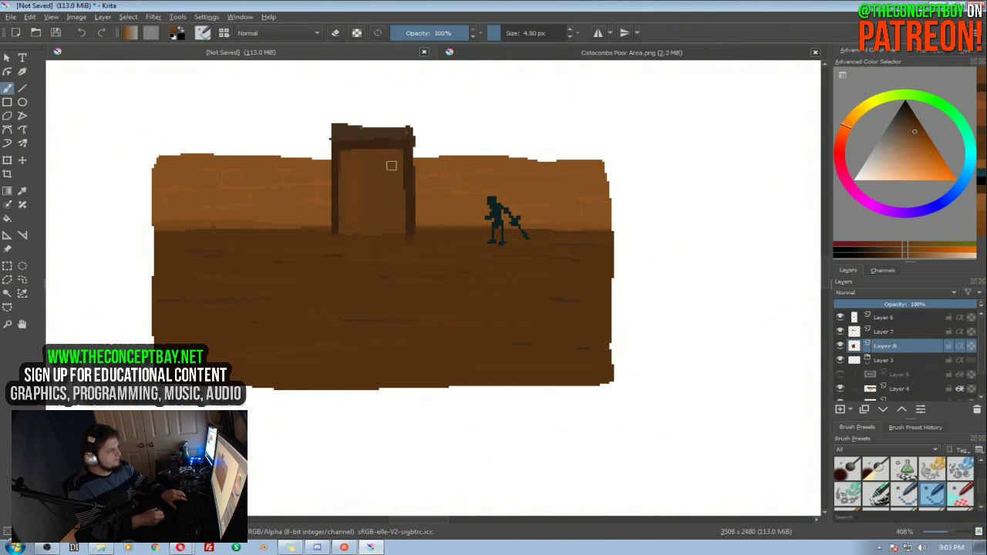
pyautogui.moveTo(361, 162)
pyautogui.mouseDown()
pyautogui.moveTo(371, 161)
pyautogui.moveTo(375, 223)
pyautogui.mouseUp()
pyautogui.moveTo(390, 164); pyautogui.dragTo(394, 227)
pyautogui.moveTo(368, 163); pyautogui.dragTo(370, 219)
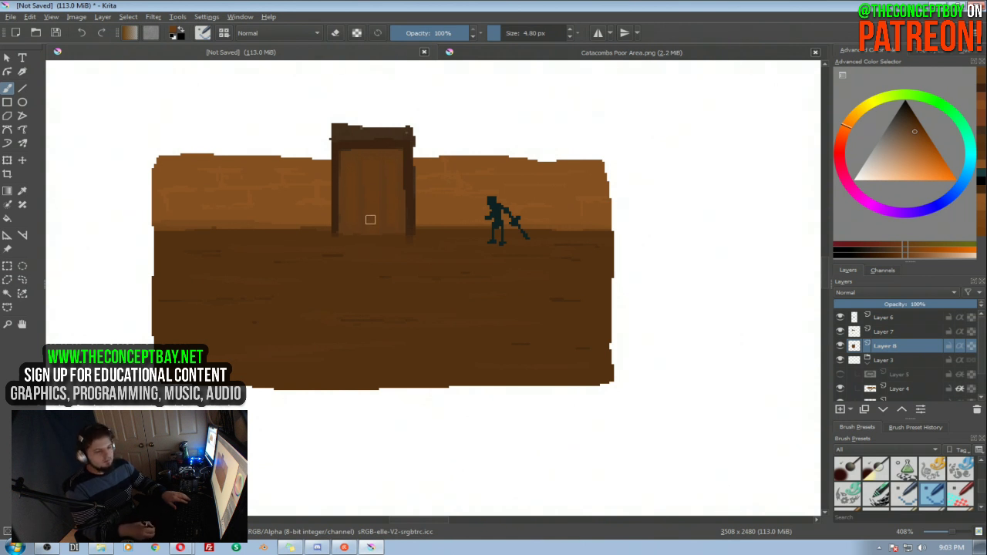
# Mix a brighter orange-brown and add streaks along the door's vertical planks on Layer 8
pyautogui.click(912, 137)
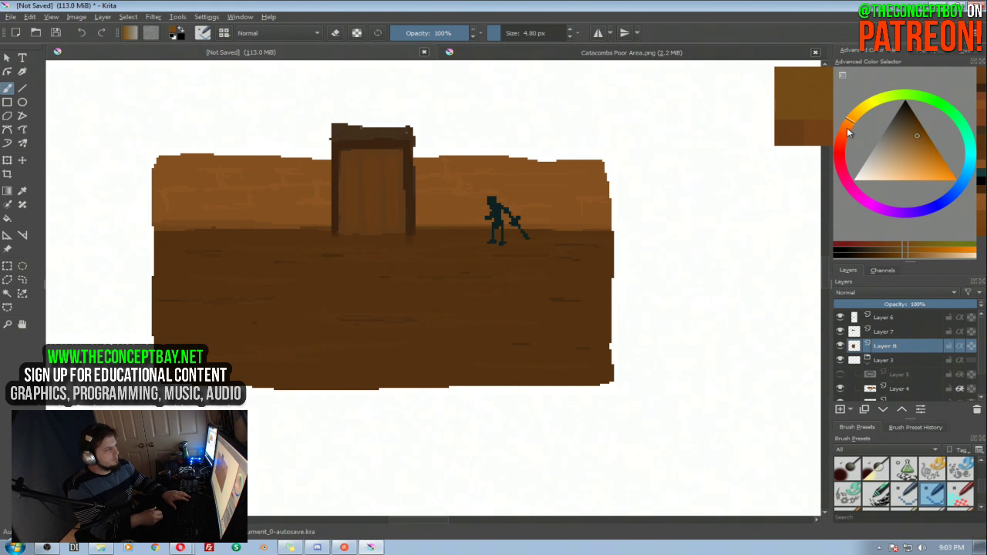
pyautogui.moveTo(368, 188)
pyautogui.mouseDown()
pyautogui.moveTo(346, 179)
pyautogui.moveTo(356, 237)
pyautogui.mouseUp()
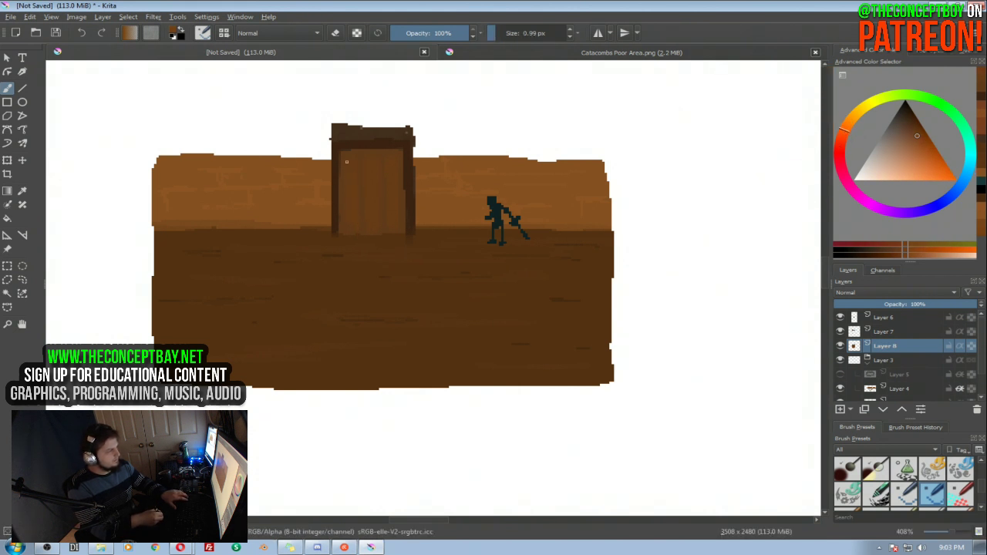
# Paint thin reddish-brown vertical plank shading on the wooden door and its frame on Layer 8, sampling colours from the door
pyautogui.moveTo(361, 173); pyautogui.dragTo(362, 173)
pyautogui.moveTo(388, 163); pyautogui.dragTo(390, 222)
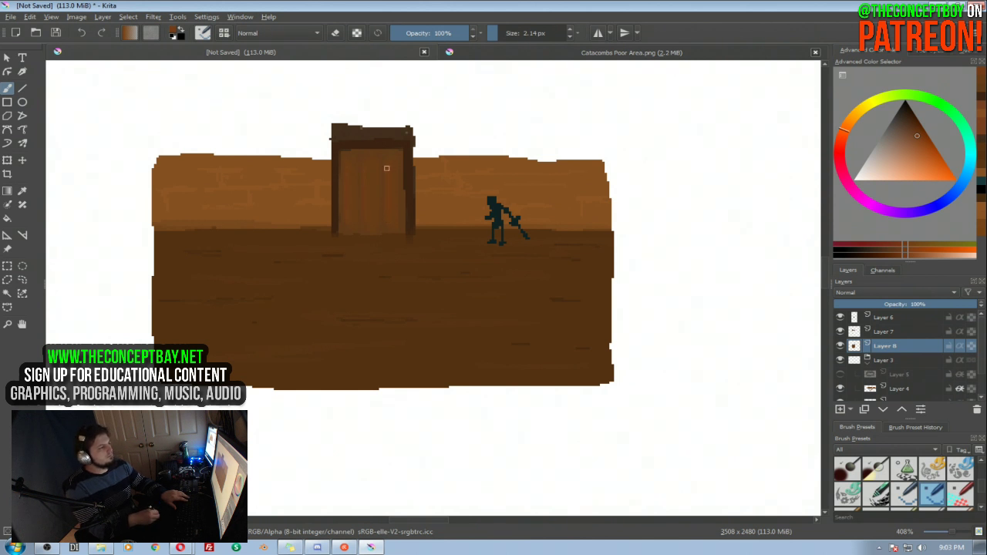
pyautogui.keyDown('ctrl'); pyautogui.click(380, 233); pyautogui.keyUp('ctrl')
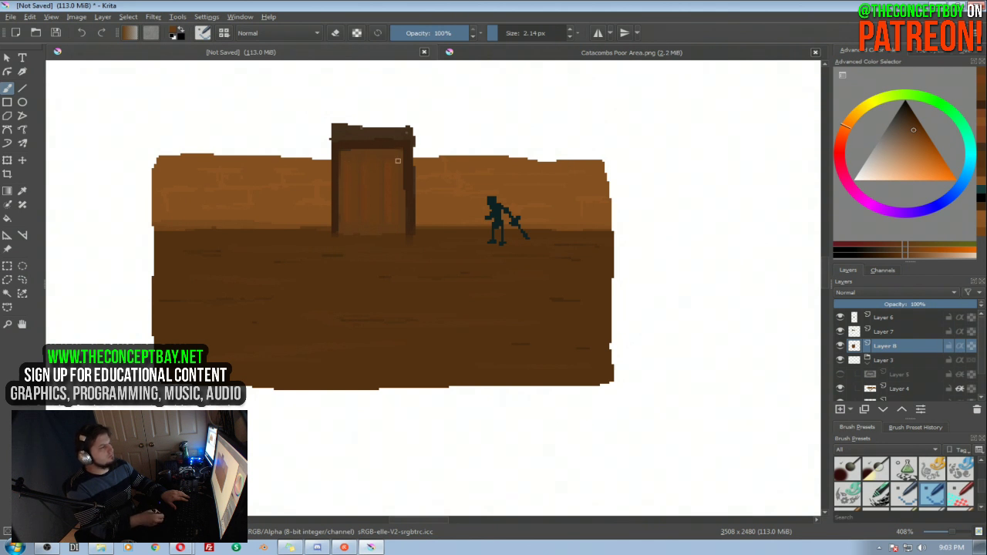
pyautogui.moveTo(392, 135); pyautogui.dragTo(377, 185)
pyautogui.moveTo(387, 170); pyautogui.dragTo(410, 189)
# Compare the door scene with the reference painting Catacombs Poor Area.png
pyautogui.click(590, 53)
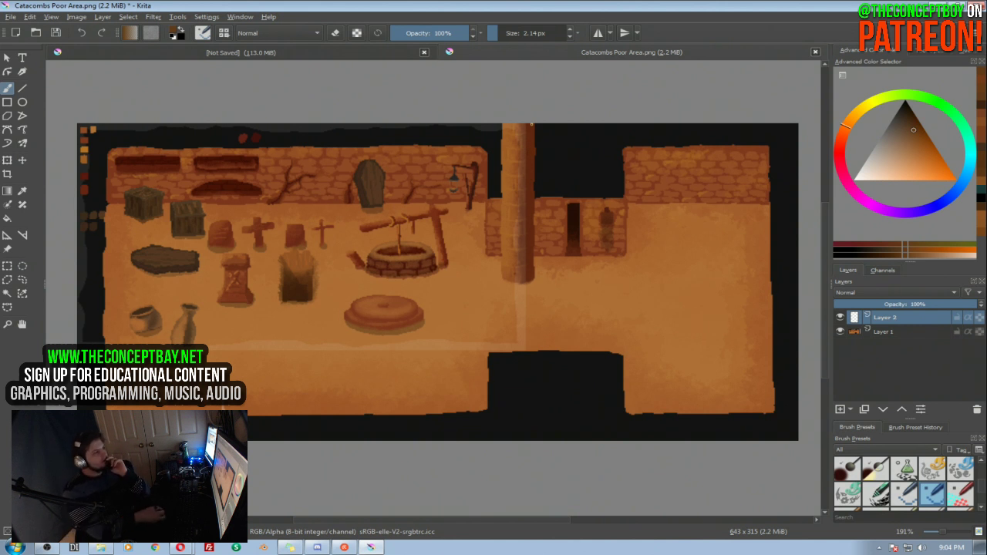
pyautogui.click(293, 54)
pyautogui.click(490, 52)
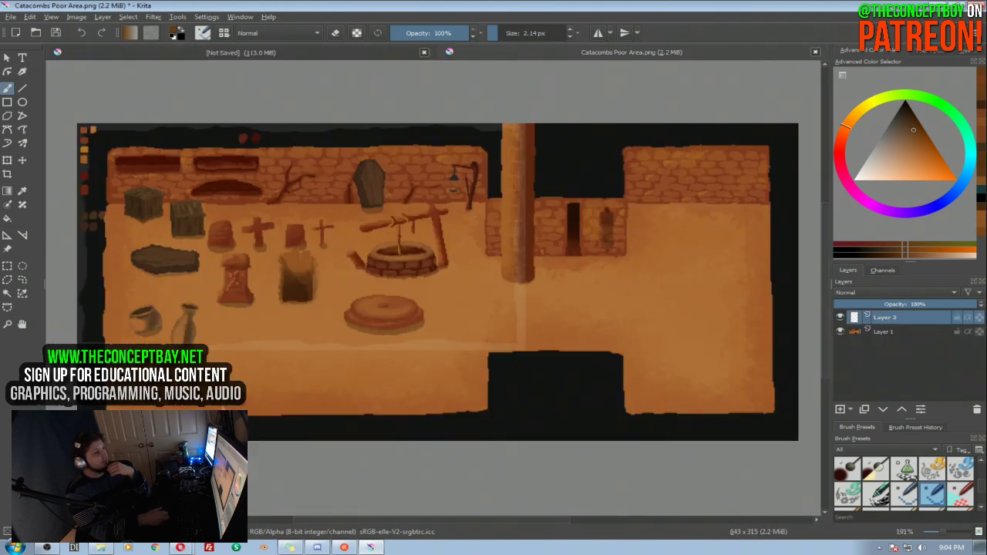
pyautogui.click(377, 51)
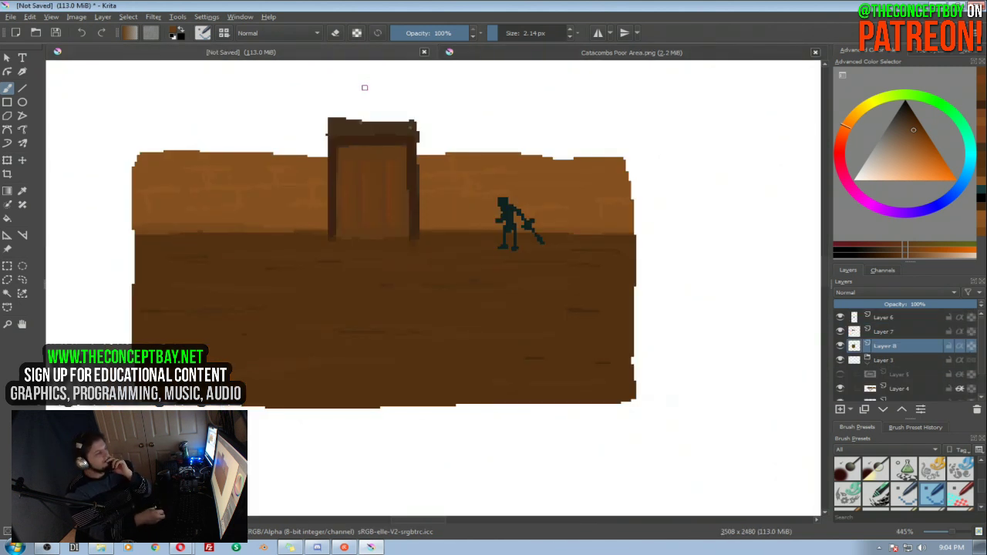
pyautogui.moveTo(340, 188)
pyautogui.mouseDown()
pyautogui.moveTo(355, 203)
pyautogui.moveTo(368, 194)
pyautogui.mouseUp()
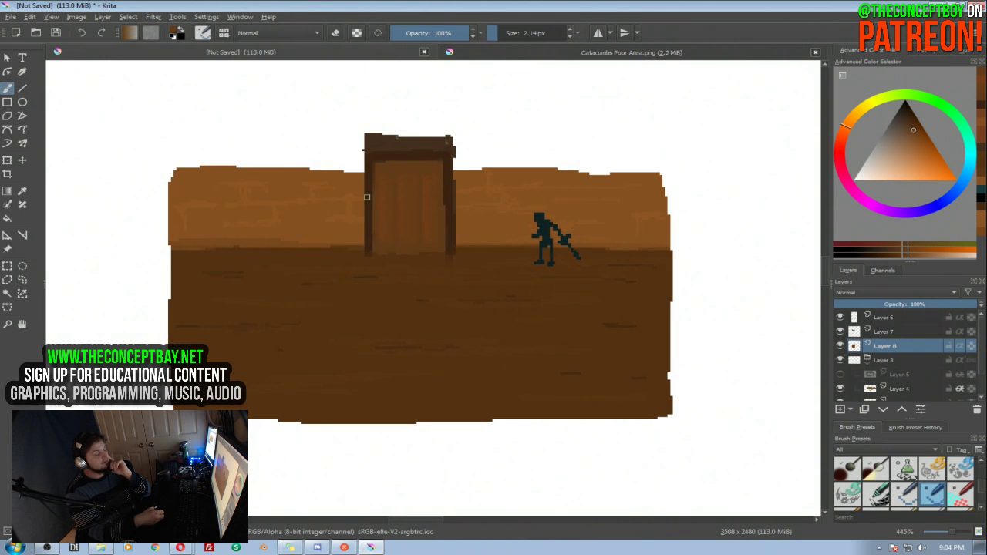
pyautogui.moveTo(330, 192); pyautogui.dragTo(328, 187)
pyautogui.moveTo(484, 144)
pyautogui.mouseDown()
pyautogui.moveTo(479, 158)
pyautogui.moveTo(526, 130)
pyautogui.moveTo(519, 136)
pyautogui.mouseUp()
# Select Layer 6 and move the dark teal figure to the wall area left of the door
pyautogui.press('t')
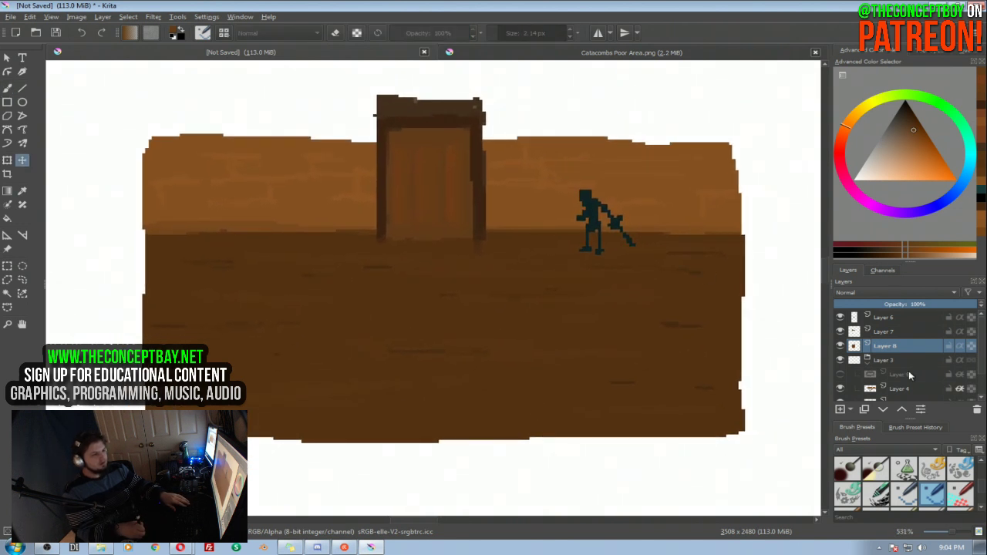
pyautogui.press('pagedown')
pyautogui.press('pagedown')
pyautogui.press('pagedown')
pyautogui.press('pagedown')
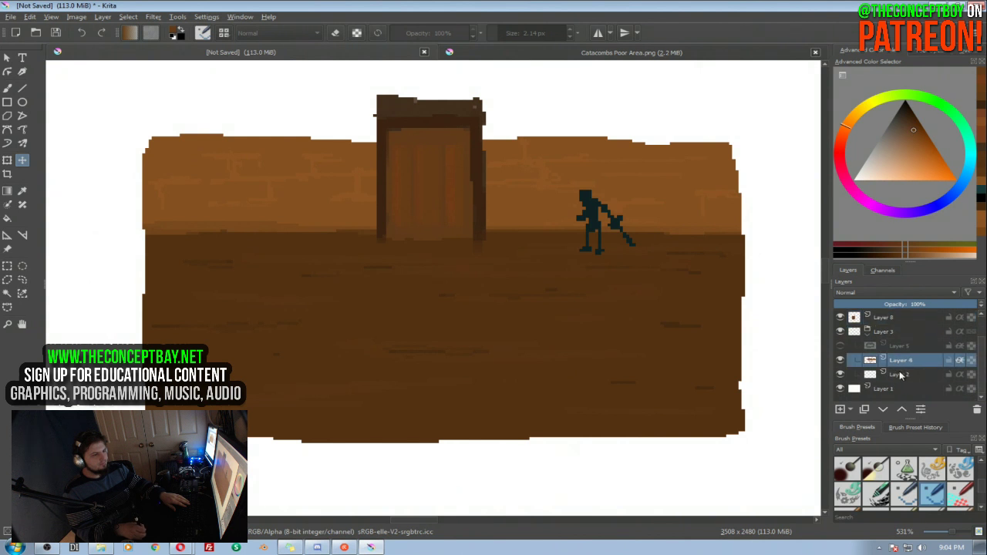
pyautogui.press('pageup')
pyautogui.press('pageup')
pyautogui.press('pageup')
pyautogui.press('pageup')
pyautogui.press('pageup')
pyautogui.press('pageup')
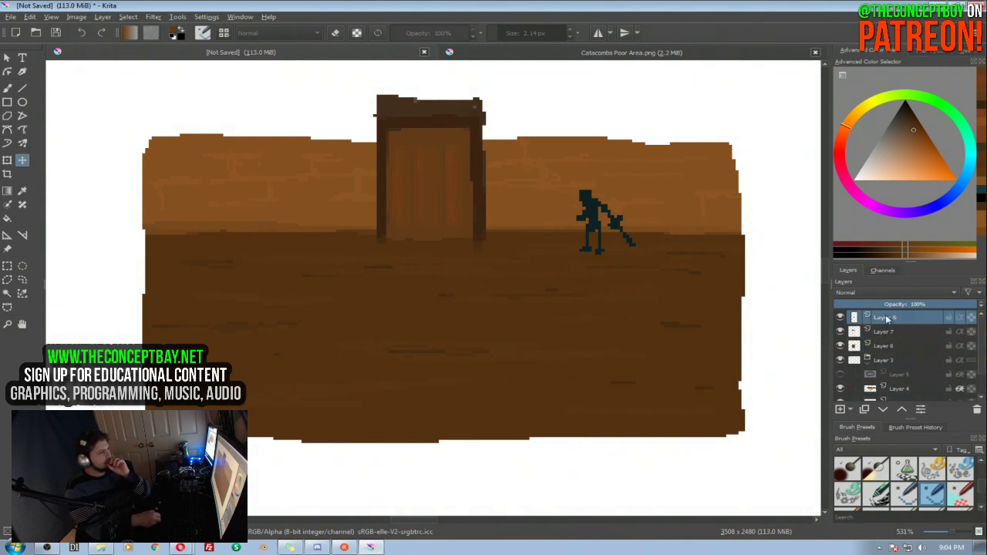
pyautogui.moveTo(584, 218)
pyautogui.mouseDown()
pyautogui.moveTo(542, 239)
pyautogui.moveTo(334, 289)
pyautogui.moveTo(247, 324)
pyautogui.moveTo(216, 354)
pyautogui.moveTo(193, 356)
pyautogui.moveTo(203, 193)
pyautogui.moveTo(302, 201)
pyautogui.moveTo(589, 190)
pyautogui.moveTo(693, 207)
pyautogui.moveTo(693, 386)
pyautogui.moveTo(234, 387)
pyautogui.moveTo(192, 346)
pyautogui.moveTo(193, 216)
pyautogui.moveTo(295, 215)
pyautogui.mouseUp()
# Move the sketched figure in Catacombs Poor Area.png to the floor left of the round slab and return to the door scene
pyautogui.click(545, 54)
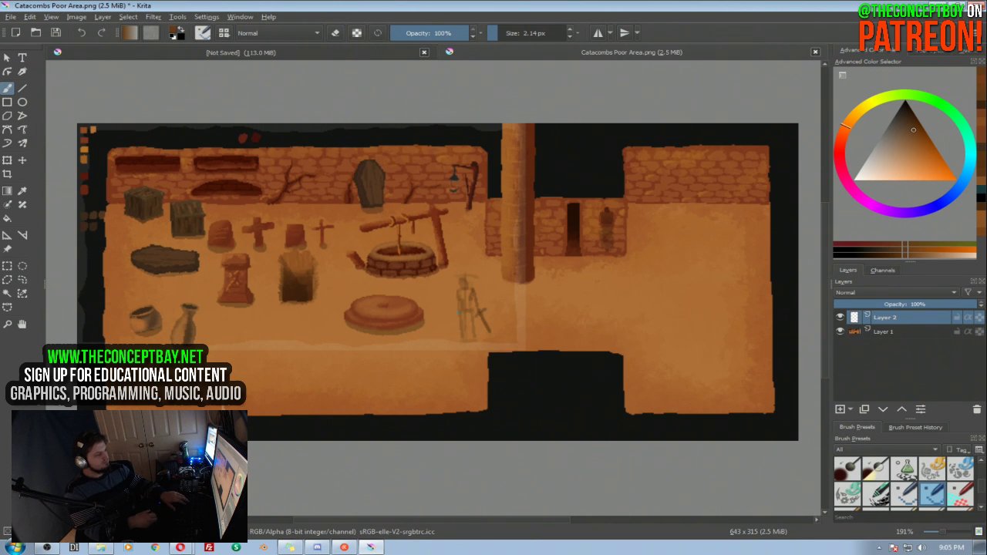
pyautogui.press('t')
pyautogui.moveTo(470, 305); pyautogui.dragTo(324, 344)
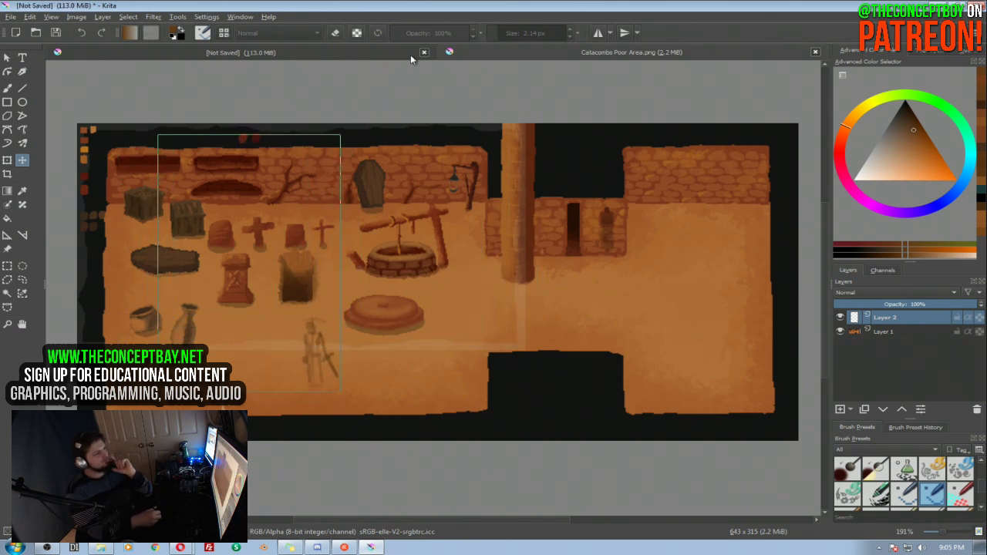
pyautogui.click(383, 54)
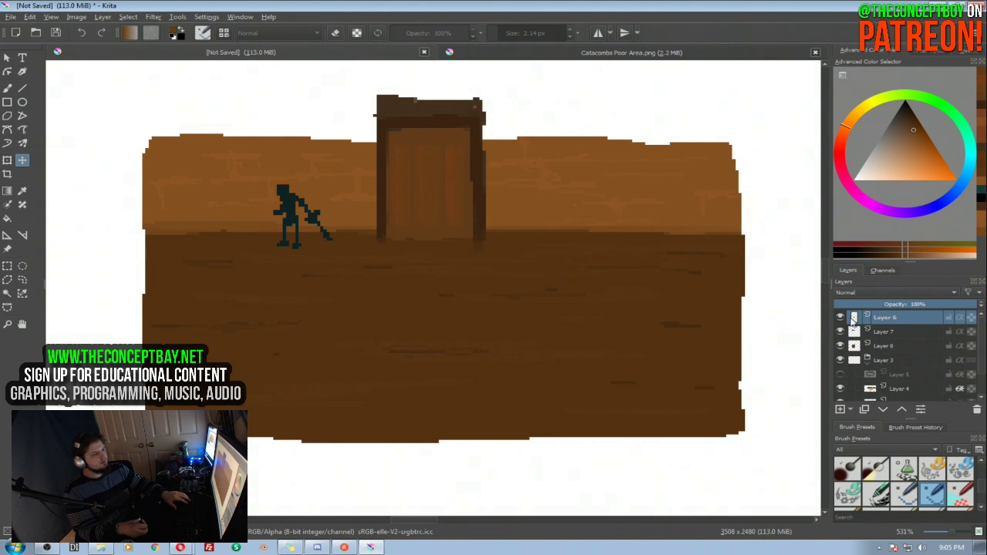
# Sample the figure's dark teal as the brush colour for painting on Layer 6
pyautogui.click(849, 328)
pyautogui.click(846, 316)
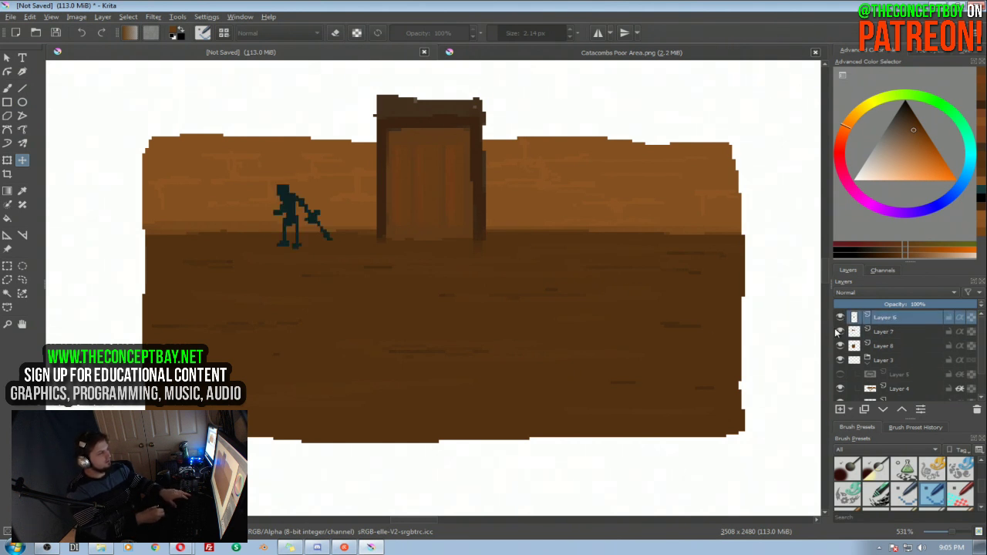
pyautogui.press('b')
pyautogui.keyDown('ctrl'); pyautogui.click(284, 200); pyautogui.keyUp('ctrl')
pyautogui.moveTo(279, 222); pyautogui.dragTo(289, 222)
pyautogui.moveTo(278, 183); pyautogui.dragTo(279, 243)
pyautogui.hotkey('ctrl', 'z')
pyautogui.hotkey('ctrl', 'z')
pyautogui.hotkey('ctrl', 'z')
pyautogui.hotkey('ctrl', 'z')
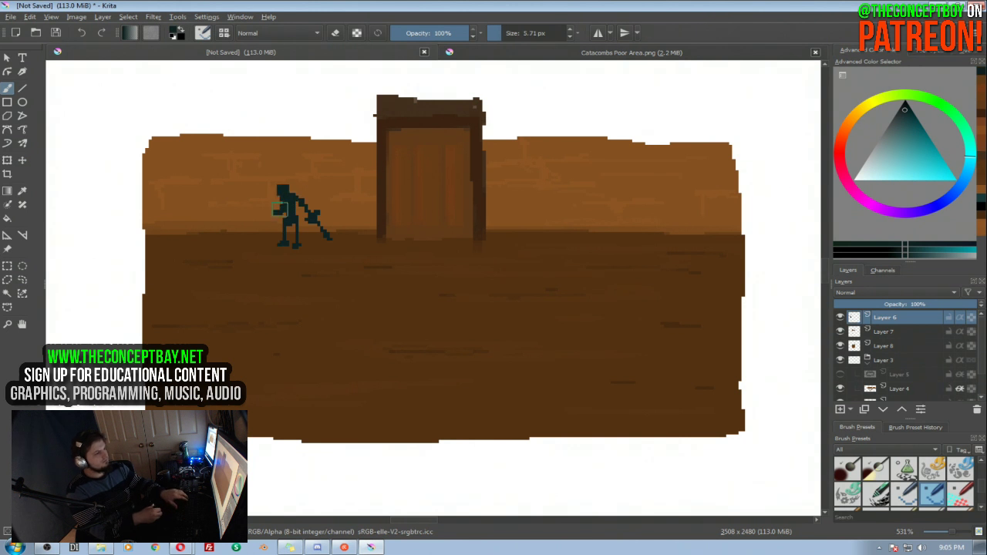
# Redraw the teal figure with a 2 px brush as an upright silhouette holding a weapon, and move it near the wall's right end
pyautogui.press('[')
pyautogui.press('[')
pyautogui.press('[')
pyautogui.press('[')
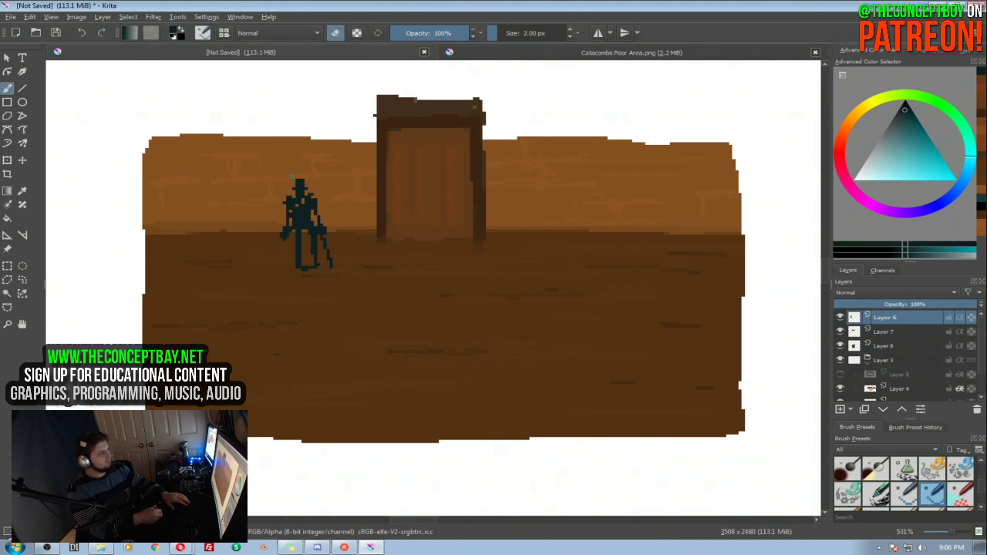
pyautogui.moveTo(308, 219); pyautogui.dragTo(708, 203)
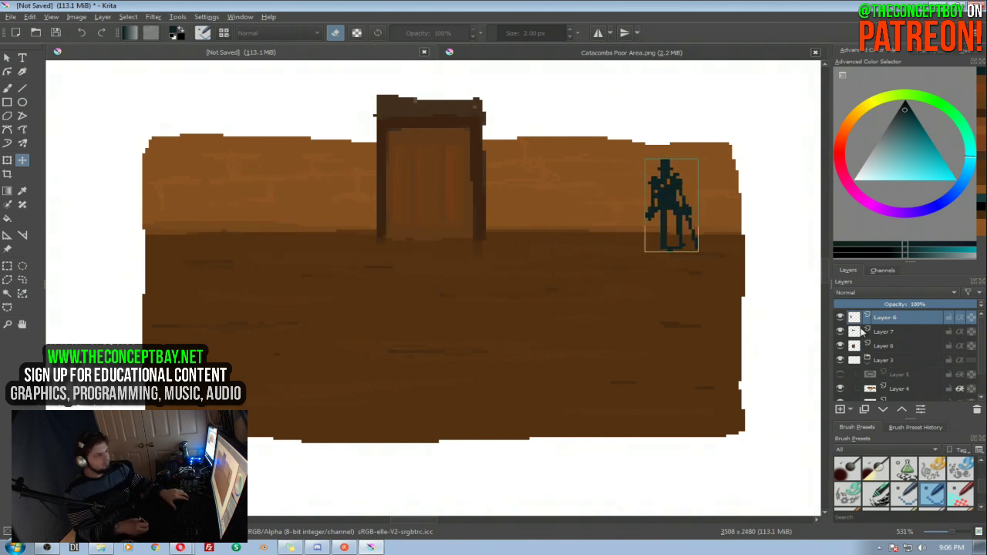
# Try to scale the door down by transforming Layer 7 and Layer 8 together
pyautogui.click(887, 345)
pyautogui.keyDown('shift'); pyautogui.click(886, 332); pyautogui.keyUp('shift')
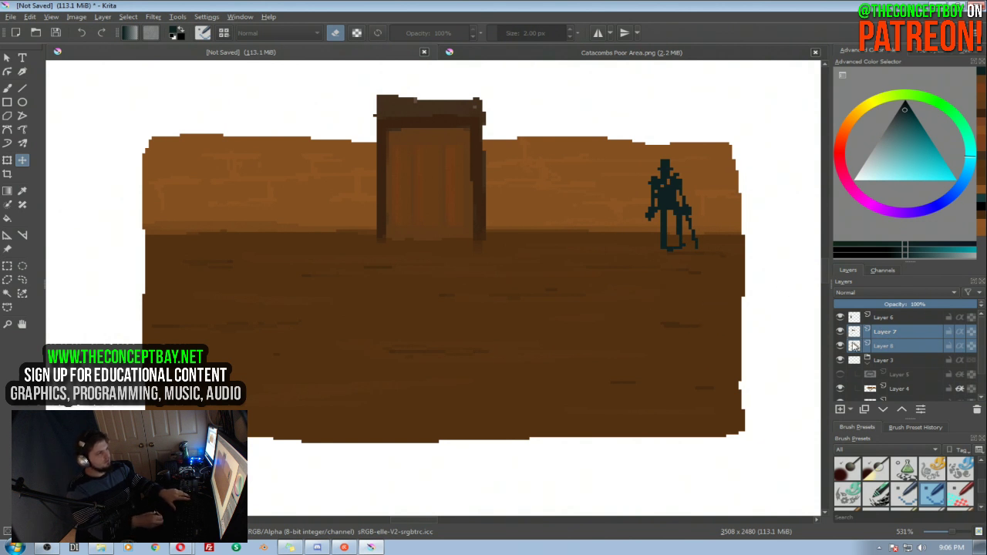
pyautogui.hotkey('ctrl', 't')
pyautogui.moveTo(487, 96); pyautogui.dragTo(460, 123)
pyautogui.press('Return')
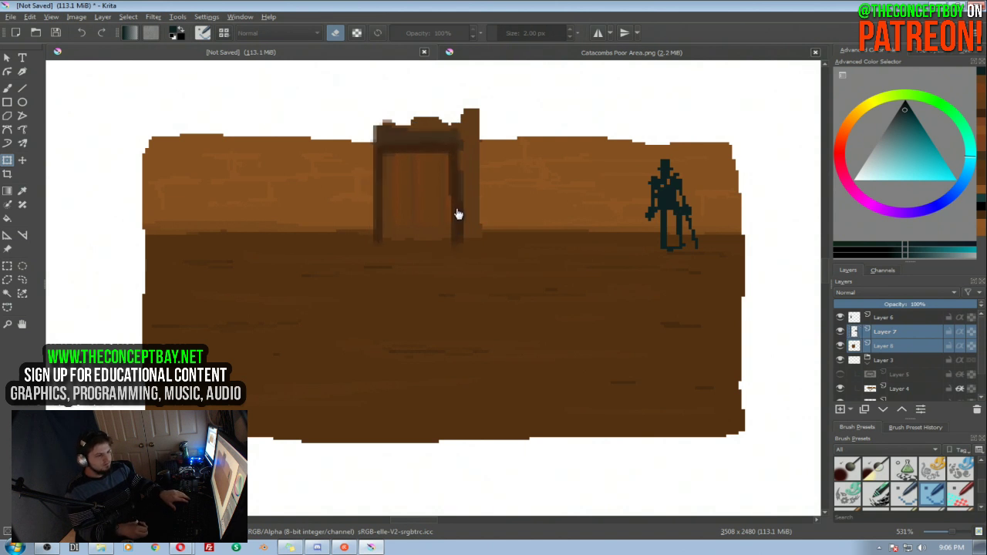
pyautogui.hotkey('ctrl', 'z')
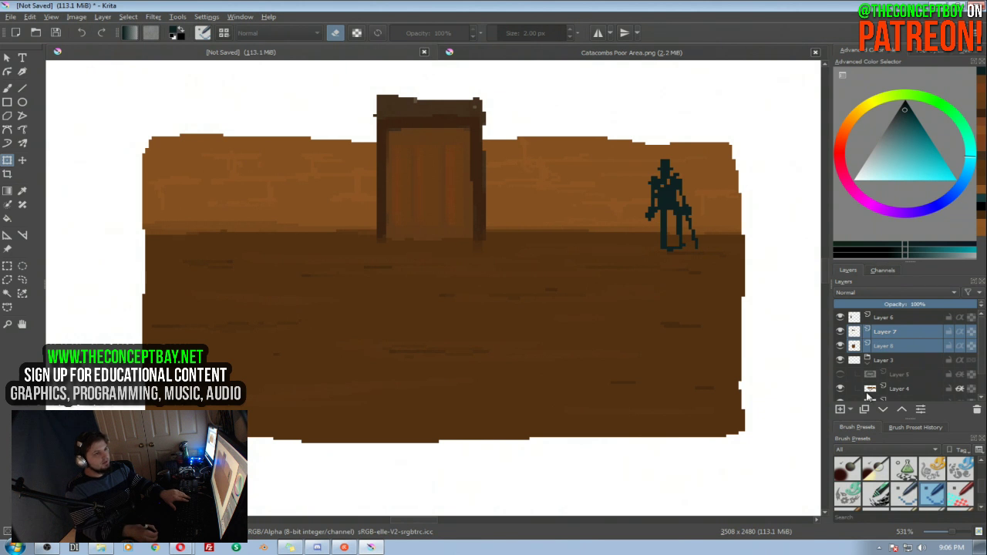
# Set the transform filter to Nearest Neighbor and group the door's Layer 7 and Layer 8
pyautogui.click(928, 51)
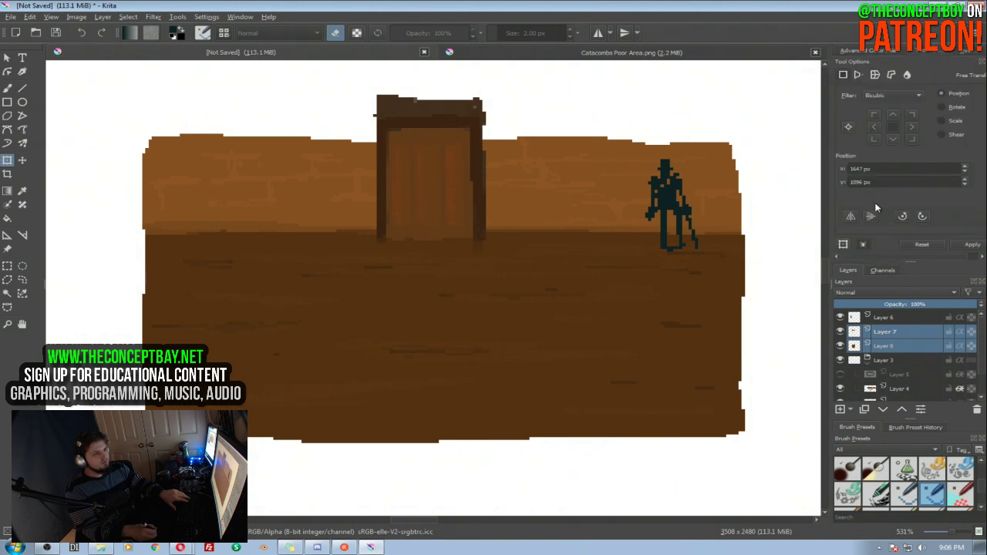
pyautogui.click(883, 94)
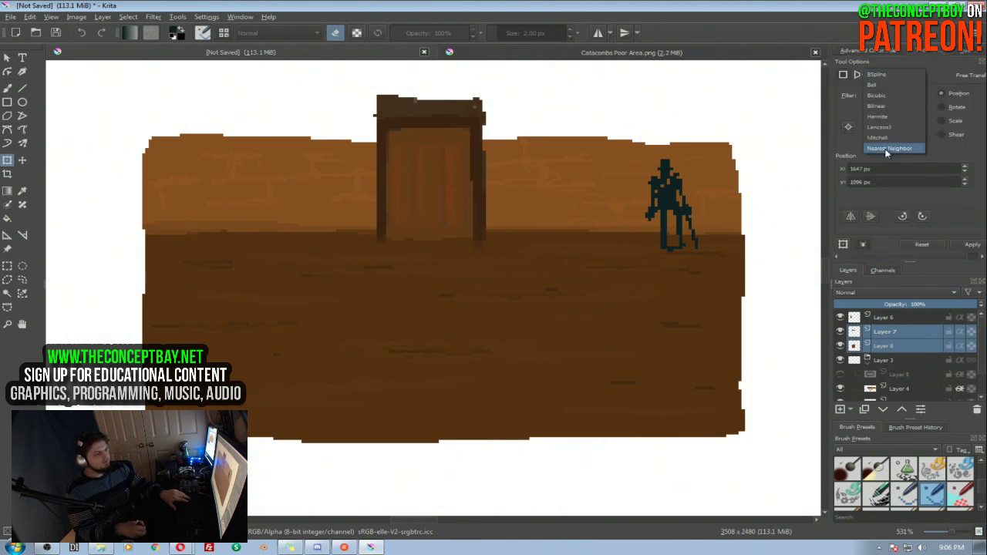
pyautogui.click(887, 332)
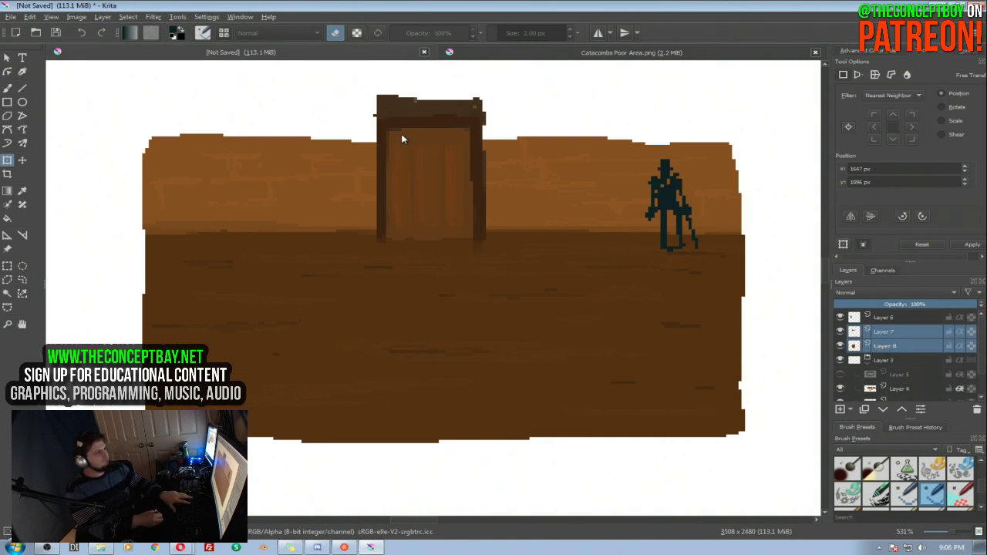
pyautogui.hotkey('ctrl', 'g')
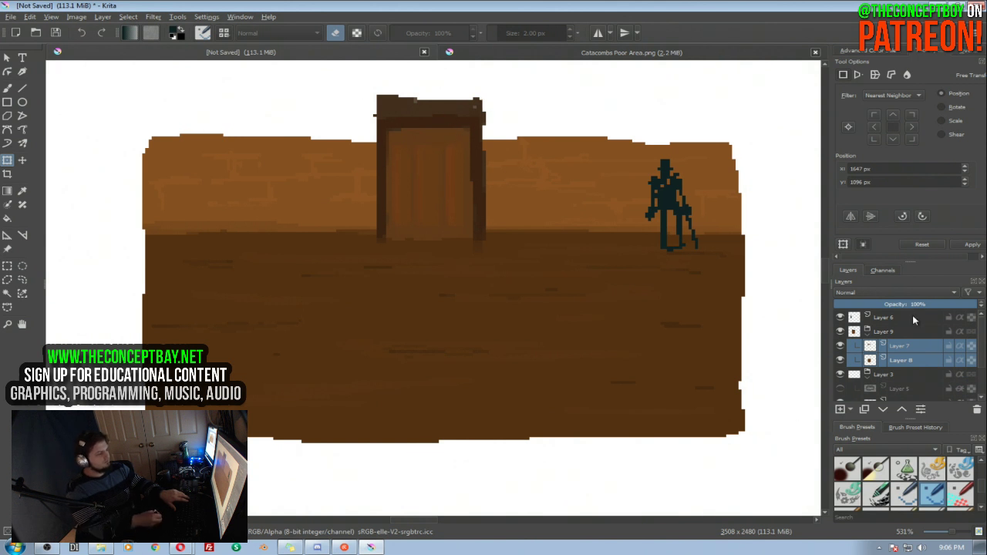
# Scale the grouped door down and shift it slightly upward so its base meets the floor line
pyautogui.click(859, 333)
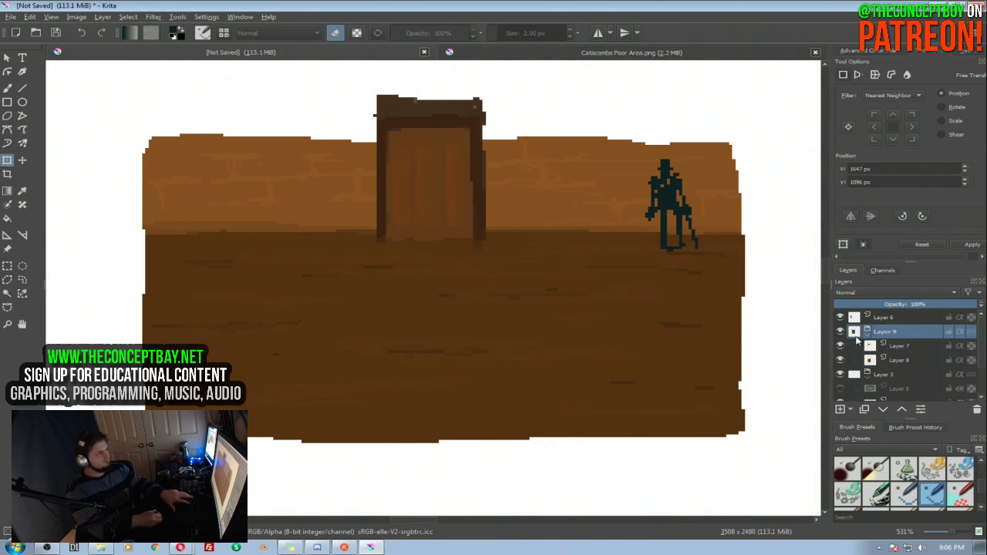
pyautogui.click(444, 152)
pyautogui.moveTo(463, 123); pyautogui.dragTo(446, 147)
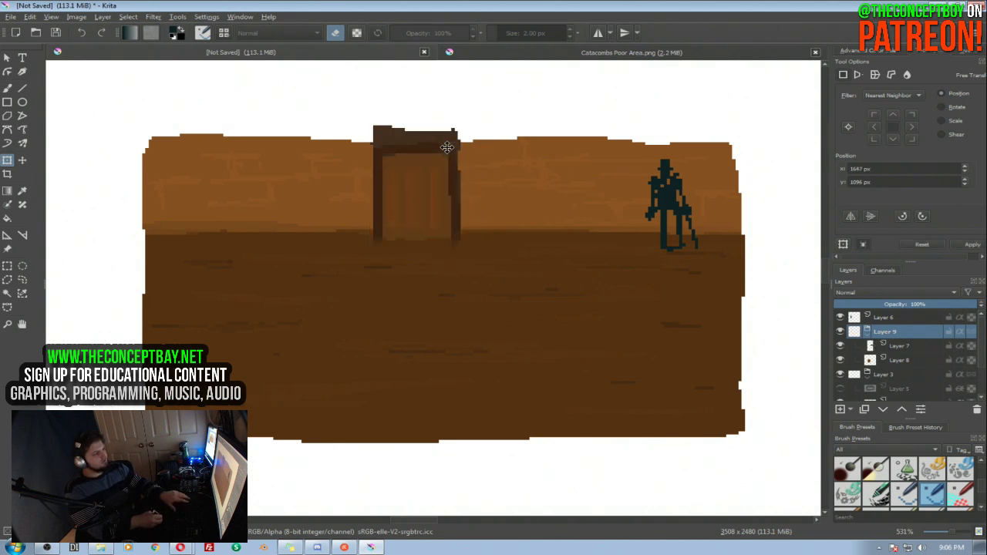
pyautogui.click(429, 185)
pyautogui.moveTo(431, 187); pyautogui.dragTo(430, 180)
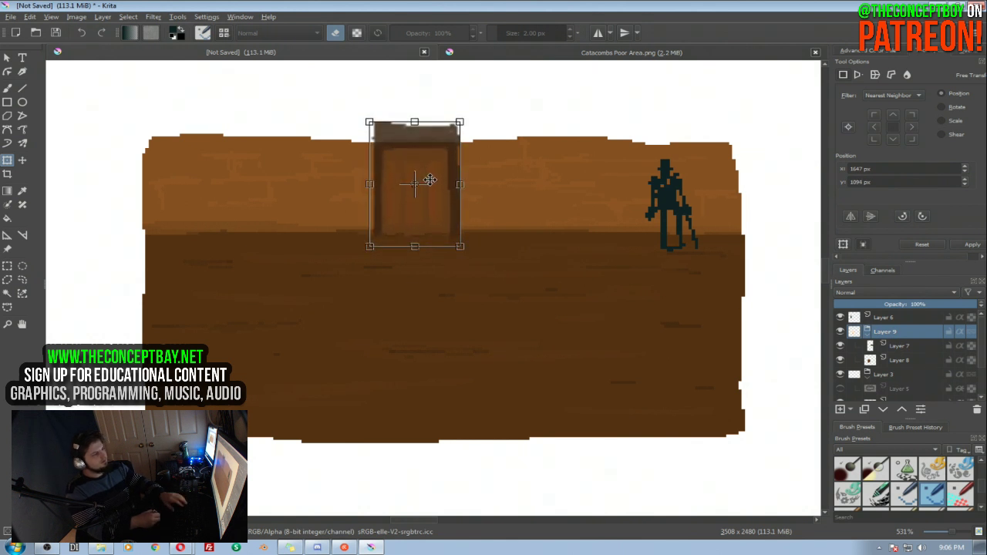
pyautogui.press('Return')
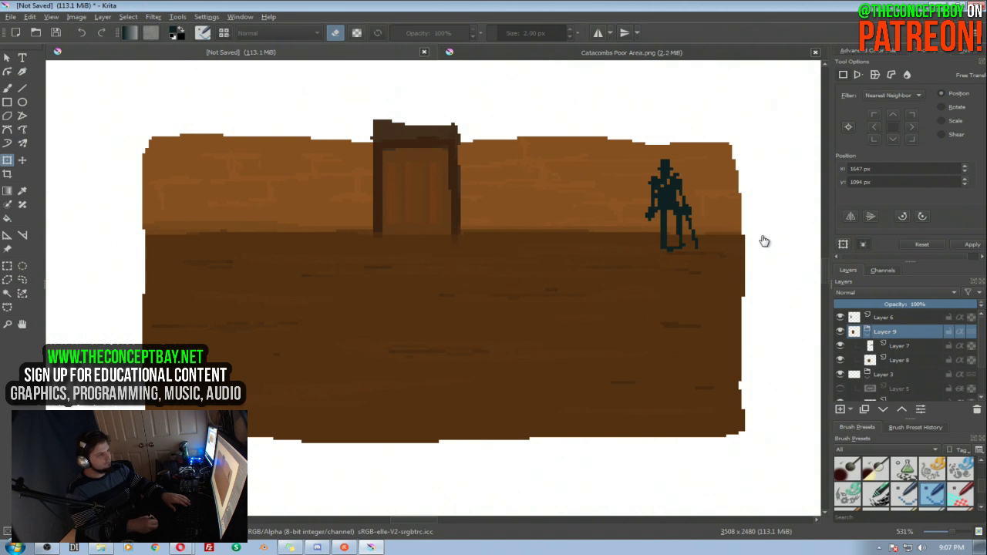
# Scale the Layer 6 figure down slightly and place it against the wall left of the door
pyautogui.press('t')
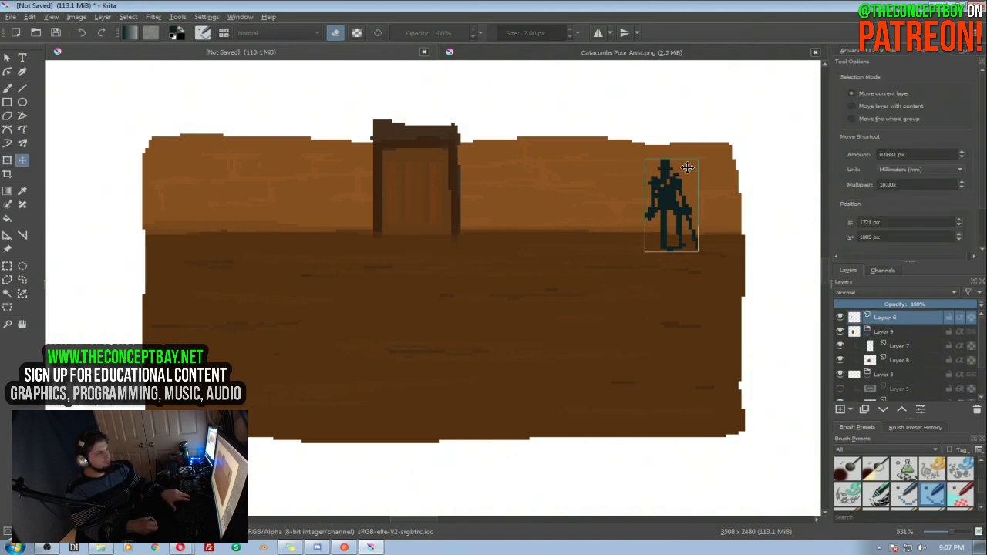
pyautogui.hotkey('ctrl', 't')
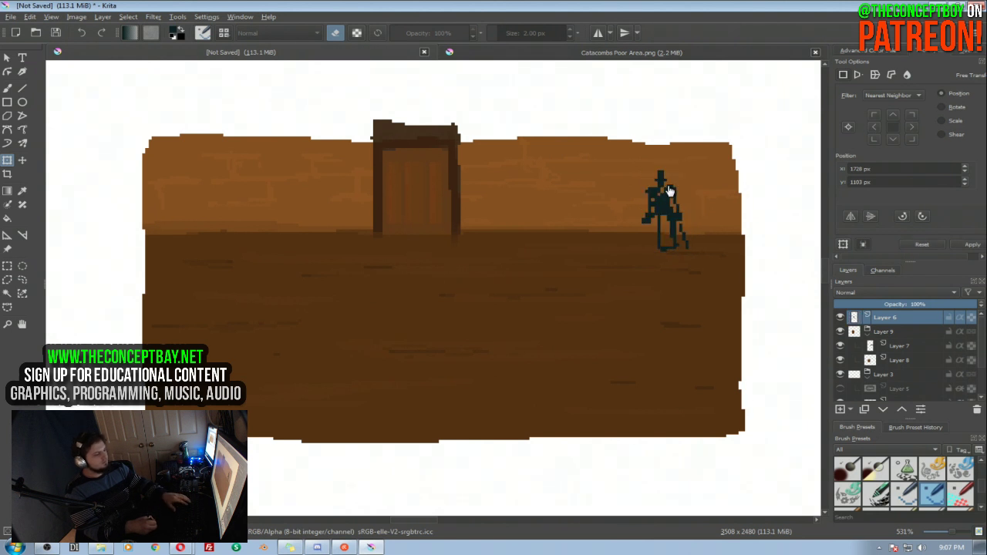
pyautogui.press('b')
pyautogui.press('t')
pyautogui.moveTo(664, 206)
pyautogui.mouseDown()
pyautogui.moveTo(356, 226)
pyautogui.moveTo(185, 222)
pyautogui.moveTo(202, 342)
pyautogui.mouseUp()
pyautogui.moveTo(249, 370); pyautogui.dragTo(308, 195)
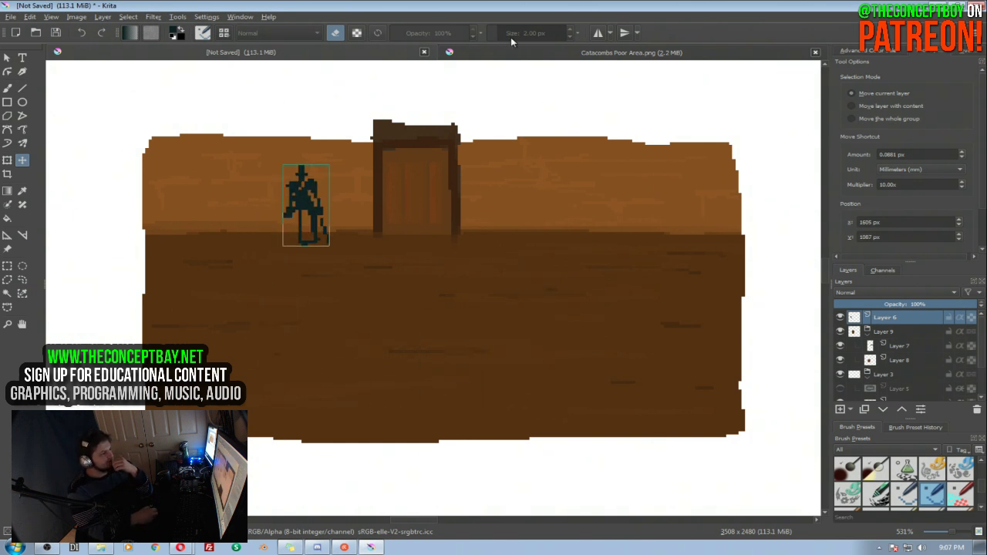
# Move the sketched figure in Catacombs Poor Area.png beside the well and up to the upright coffin to compare its scale
pyautogui.click(544, 54)
pyautogui.moveTo(315, 357); pyautogui.dragTo(625, 258)
pyautogui.moveTo(653, 396); pyautogui.dragTo(498, 301)
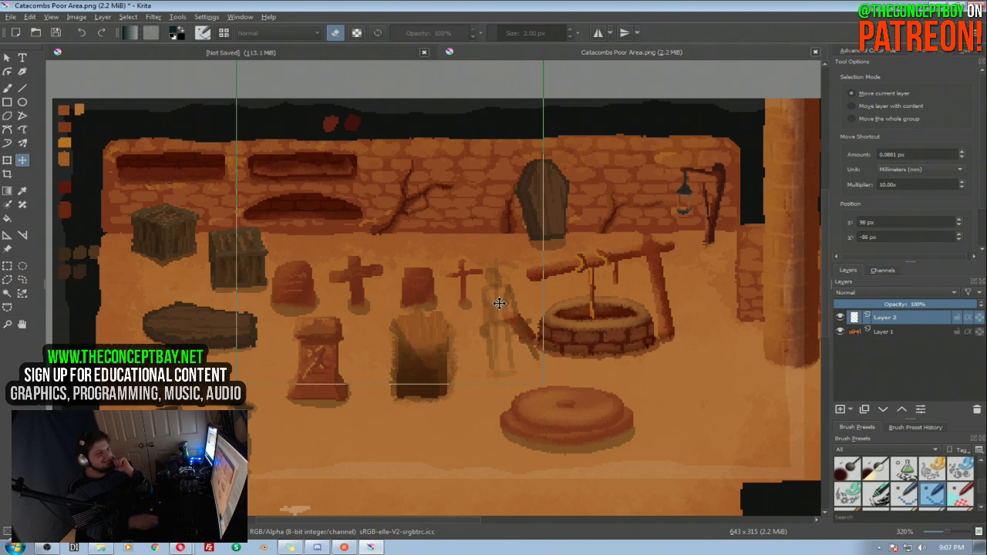
pyautogui.moveTo(499, 303); pyautogui.dragTo(164, 337)
pyautogui.moveTo(166, 406); pyautogui.dragTo(594, 272)
pyautogui.moveTo(594, 271)
pyautogui.mouseDown()
pyautogui.moveTo(442, 240)
pyautogui.moveTo(467, 216)
pyautogui.moveTo(511, 207)
pyautogui.moveTo(489, 223)
pyautogui.moveTo(565, 197)
pyautogui.moveTo(585, 263)
pyautogui.mouseUp()
pyautogui.moveTo(573, 216); pyautogui.dragTo(462, 120)
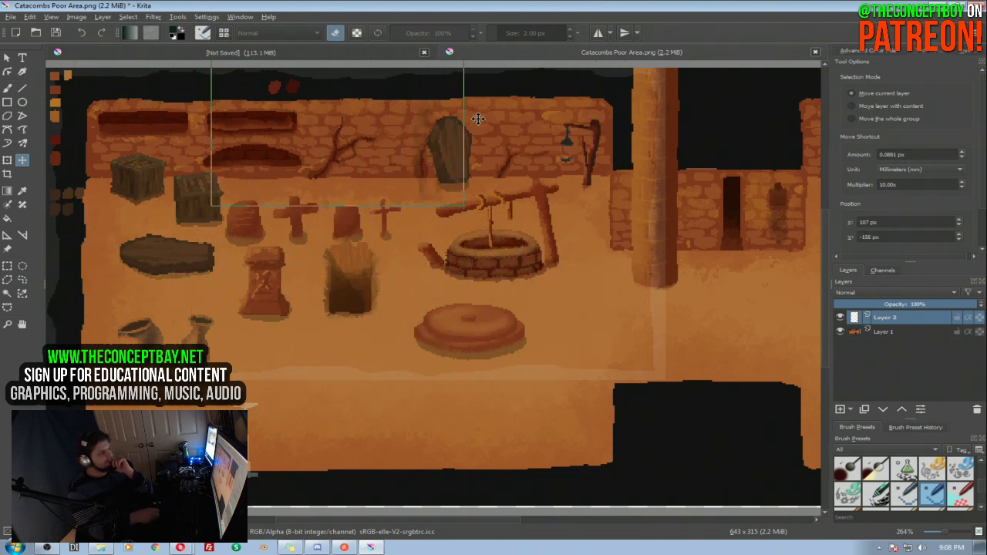
# Place the sketched figure on the floor right of the round slab, and return to the unsaved door scene
pyautogui.moveTo(587, 171); pyautogui.dragTo(568, 284)
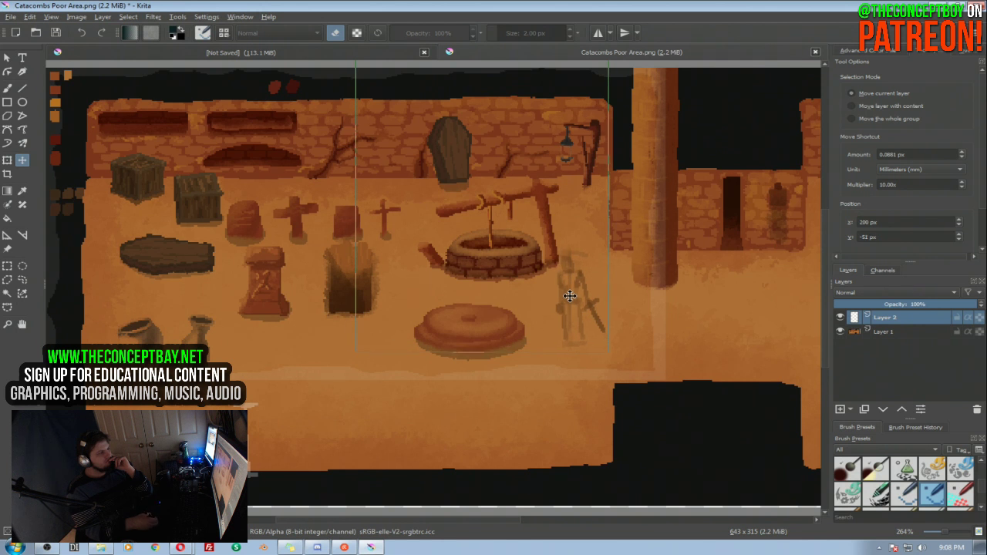
pyautogui.moveTo(566, 192); pyautogui.dragTo(553, 214)
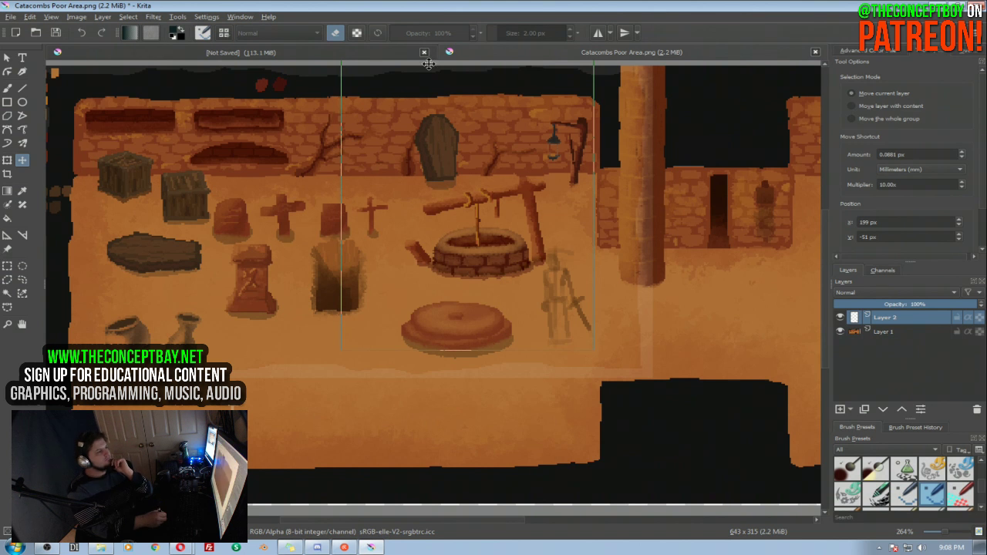
pyautogui.click(396, 52)
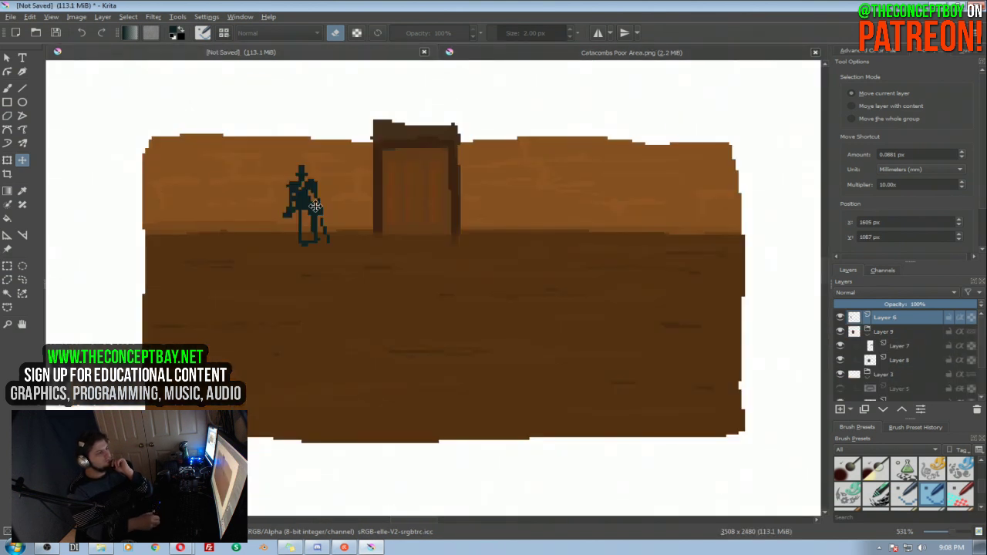
# Move the sketched figure in Catacombs Poor Area.png over the flat coffin, and shift the door scene's figure onto the floor near the left wall end
pyautogui.moveTo(312, 194); pyautogui.dragTo(272, 226)
pyautogui.click(529, 57)
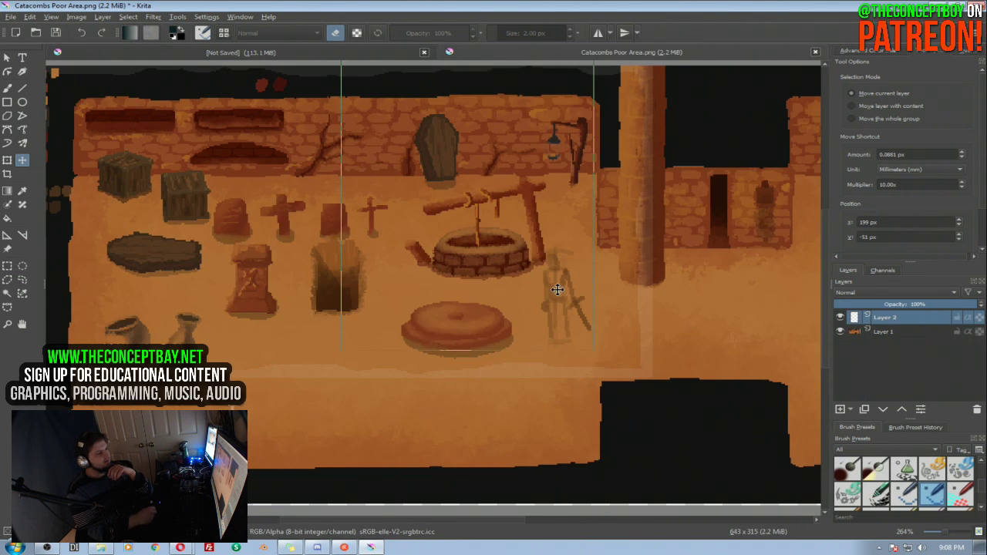
pyautogui.moveTo(563, 297); pyautogui.dragTo(135, 470)
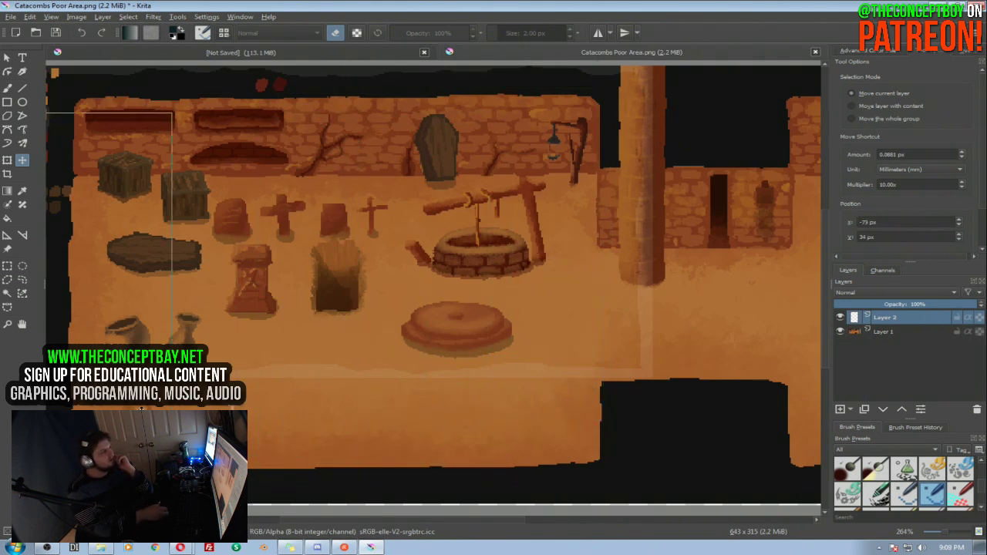
pyautogui.moveTo(110, 330); pyautogui.dragTo(170, 245)
pyautogui.click(303, 52)
pyautogui.moveTo(297, 214); pyautogui.dragTo(233, 227)
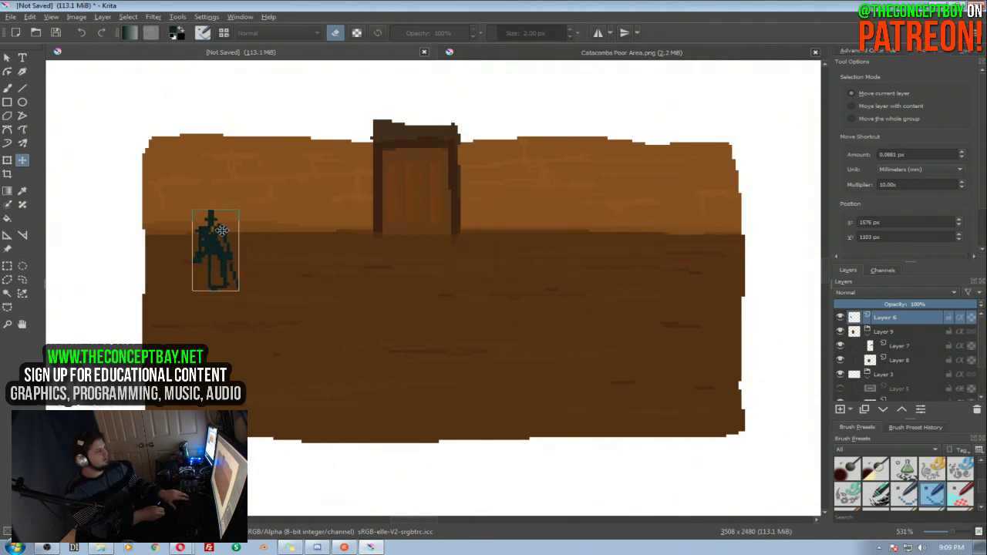
# Try to enlarge the Layer 6 figure and move it against the wall's left end, and undo the changes
pyautogui.hotkey('ctrl', 't')
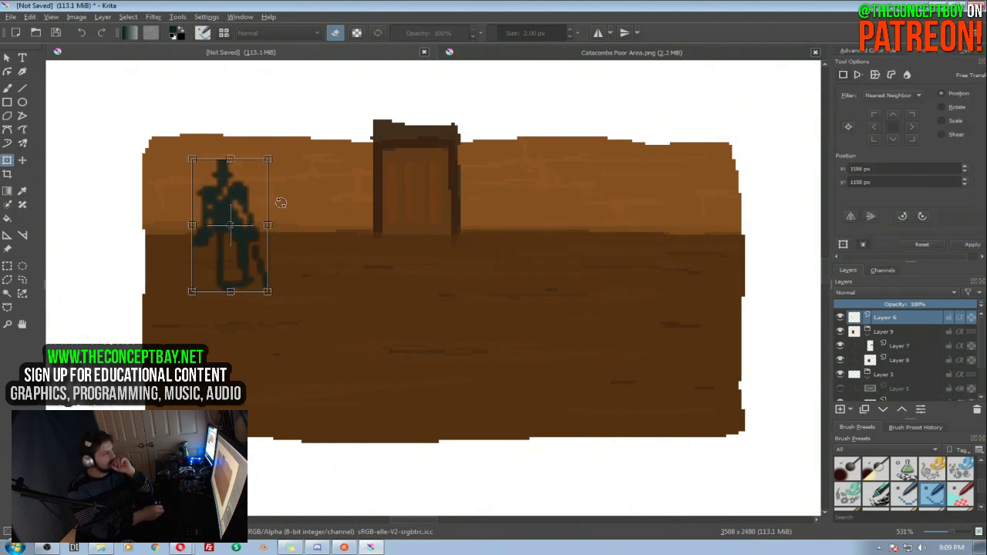
pyautogui.moveTo(232, 218); pyautogui.dragTo(183, 180)
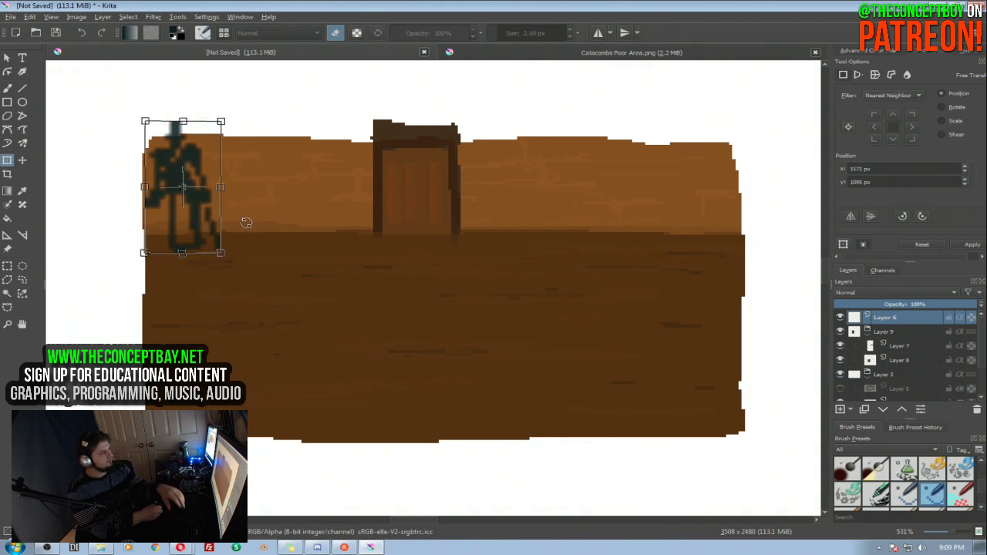
pyautogui.press('Return')
pyautogui.click(208, 232)
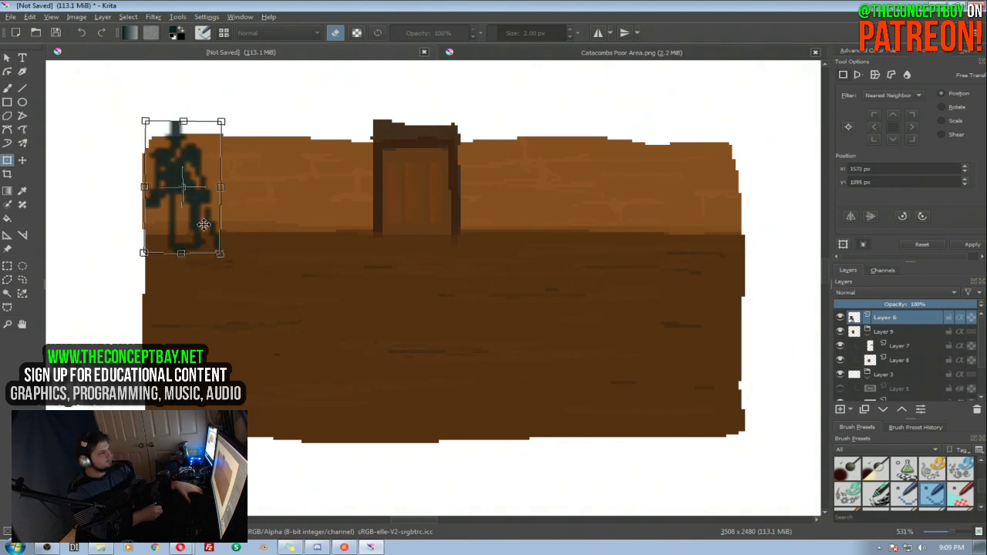
pyautogui.press('Escape')
pyautogui.press('m')
pyautogui.moveTo(216, 232); pyautogui.dragTo(696, 223)
pyautogui.hotkey('ctrl', 'z')
pyautogui.hotkey('ctrl', 'z')
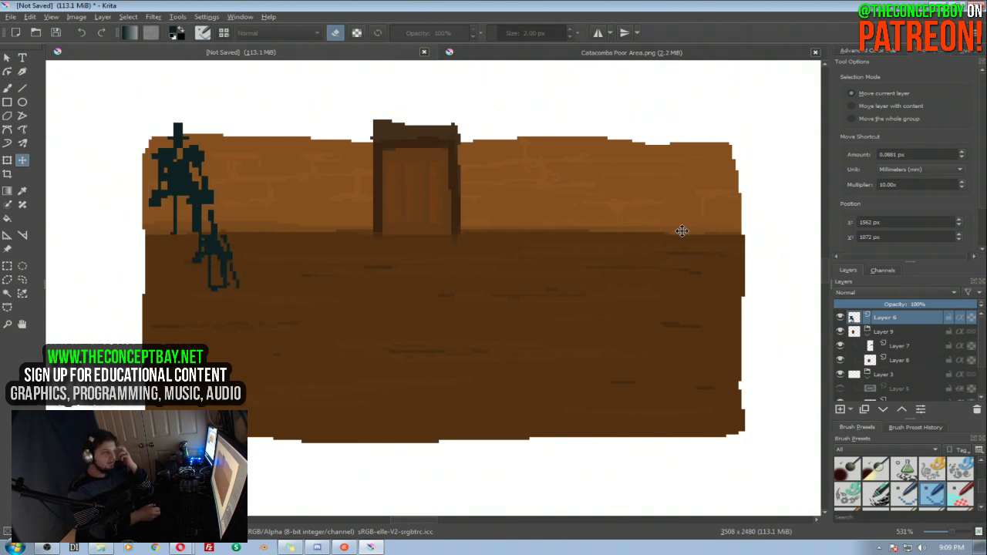
# Move the figure to the floor's lower-right corner and check the scene against Catacombs Poor Area.png
pyautogui.moveTo(242, 290); pyautogui.dragTo(764, 425)
pyautogui.click(488, 52)
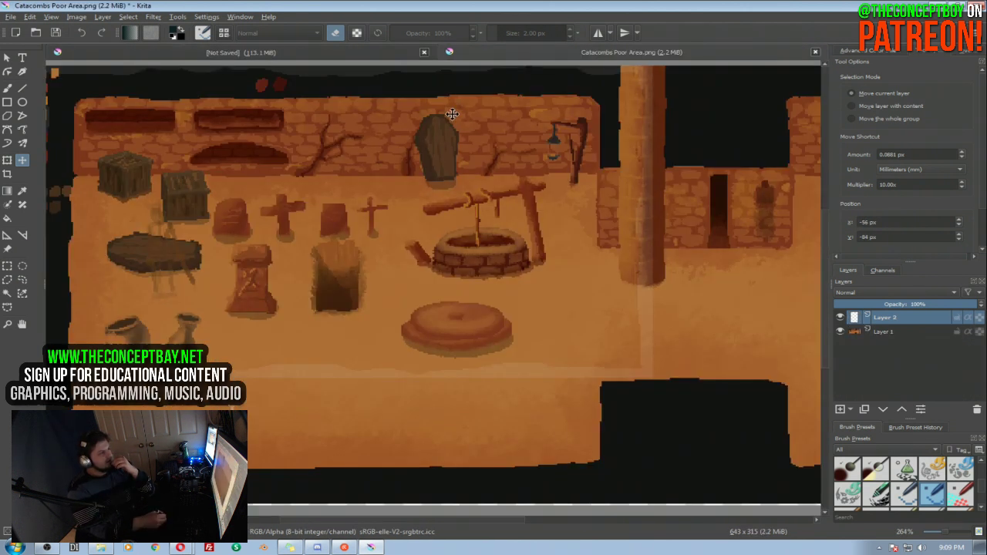
pyautogui.click(403, 54)
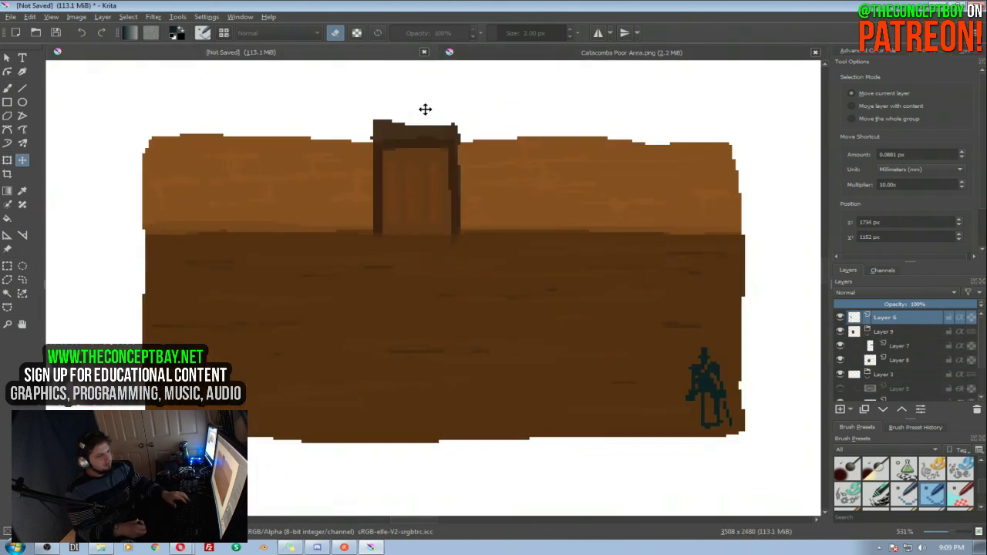
# Collapse the Layer 9 and Layer 3 groups and add a new layer on top for brush painting with the Advanced Color Selector
pyautogui.click(868, 337)
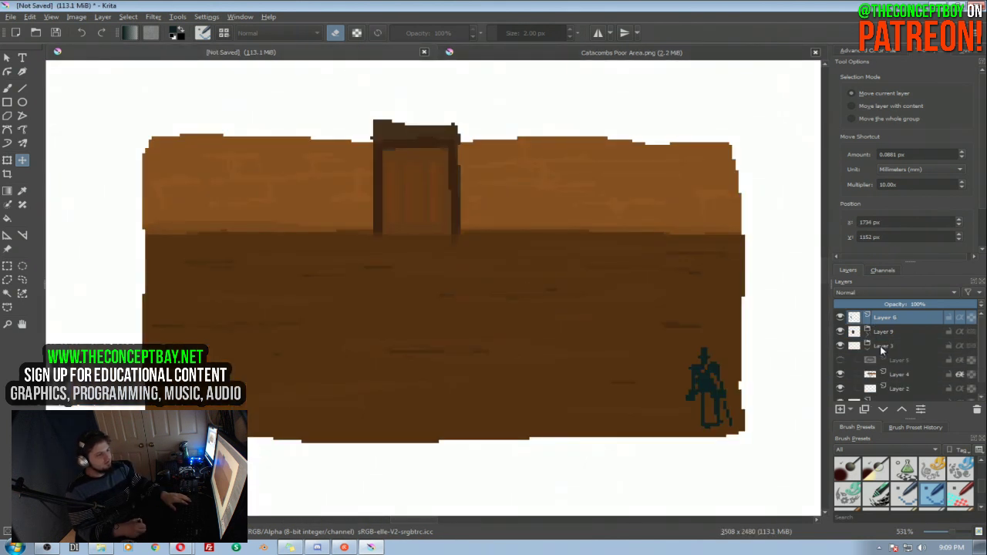
pyautogui.click(868, 353)
pyautogui.click(839, 408)
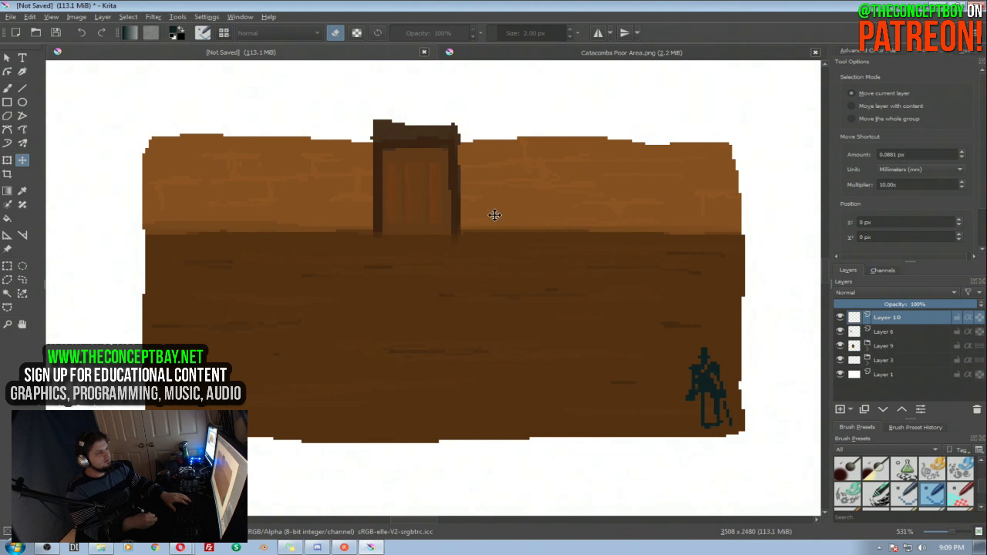
pyautogui.press('b')
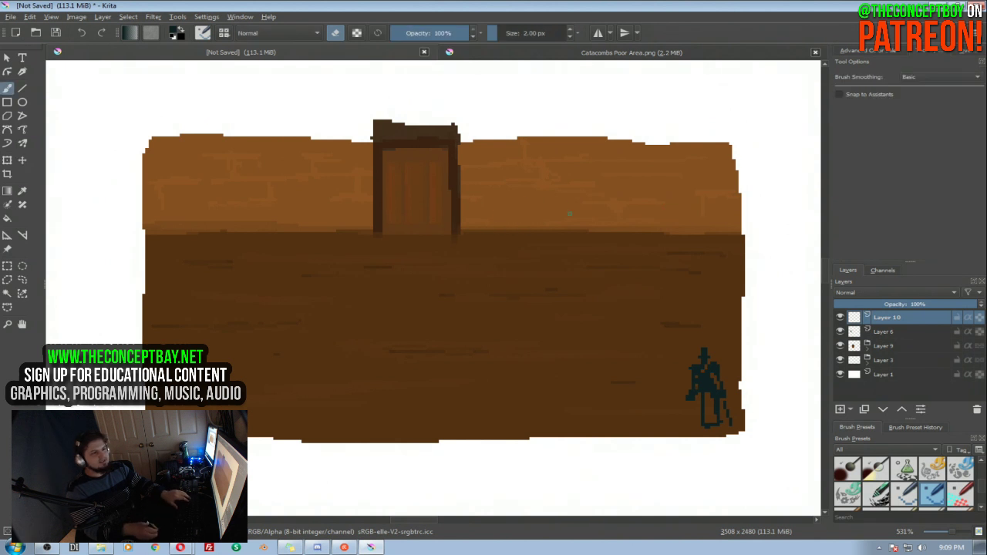
pyautogui.click(897, 52)
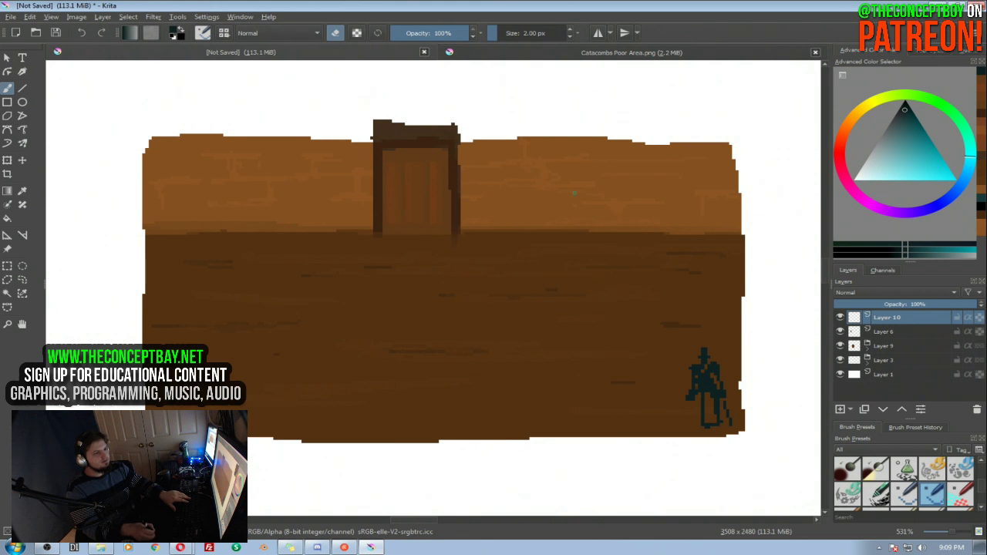
# Sketch a box outline against the wall right of the door with a 2 px brush in a sampled dark brown
pyautogui.keyDown('ctrl'); pyautogui.click(574, 193); pyautogui.keyUp('ctrl')
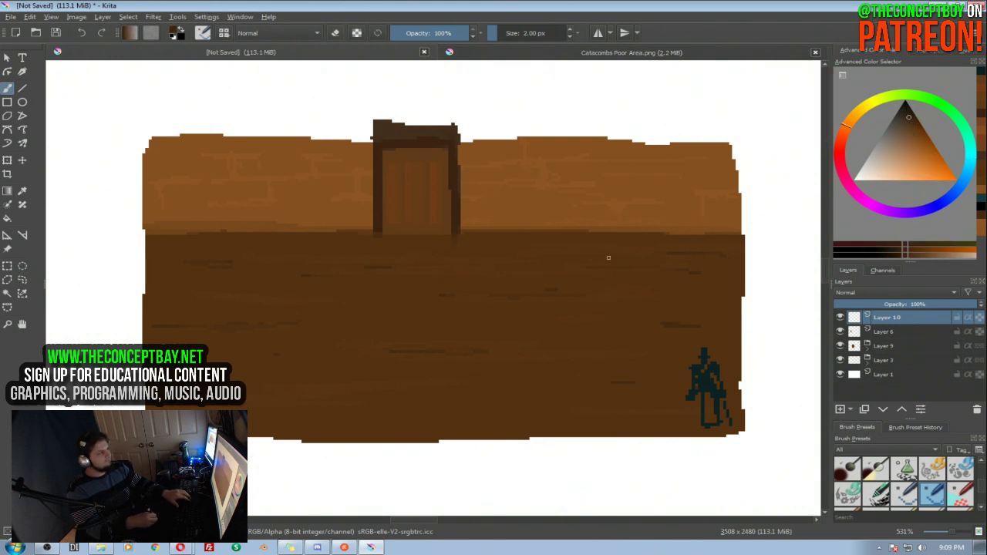
pyautogui.moveTo(503, 229)
pyautogui.mouseDown()
pyautogui.moveTo(523, 203)
pyautogui.moveTo(557, 214)
pyautogui.moveTo(529, 199)
pyautogui.mouseUp()
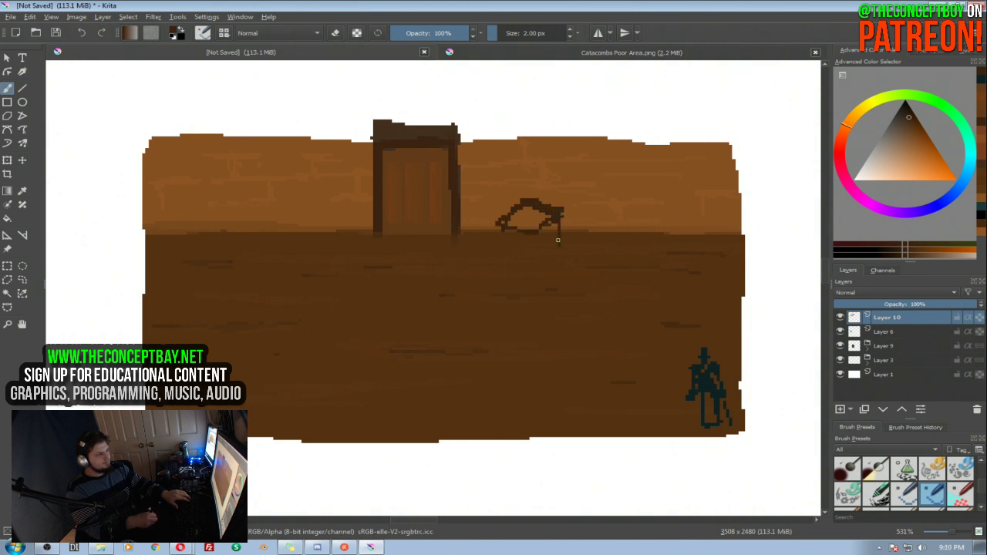
pyautogui.moveTo(525, 256); pyautogui.dragTo(500, 243)
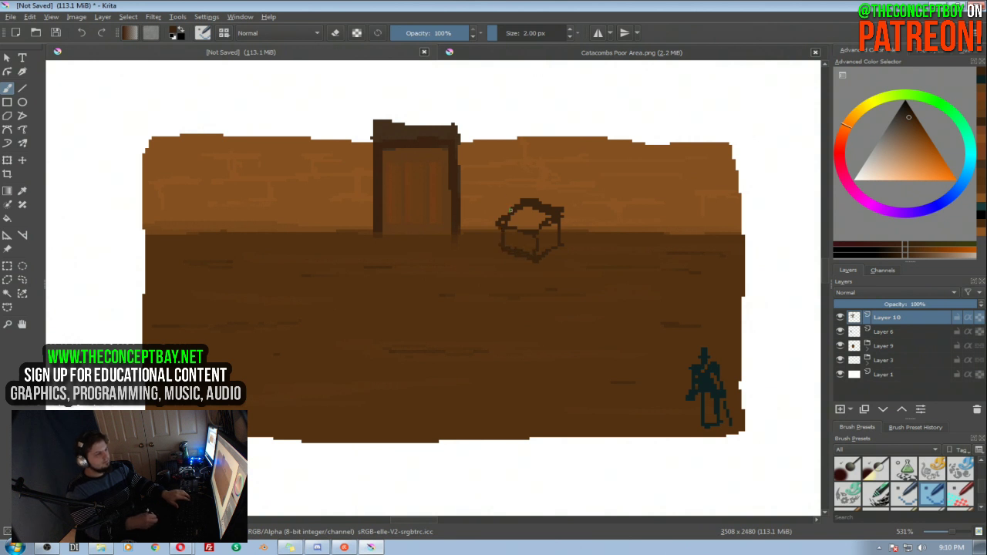
# Erase the excess pixels around the box sketch to thin and straighten its outline
pyautogui.press('e')
pyautogui.moveTo(554, 206)
pyautogui.mouseDown()
pyautogui.moveTo(532, 195)
pyautogui.moveTo(571, 213)
pyautogui.mouseUp()
pyautogui.press('e')
pyautogui.hotkey('ctrl', 'z')
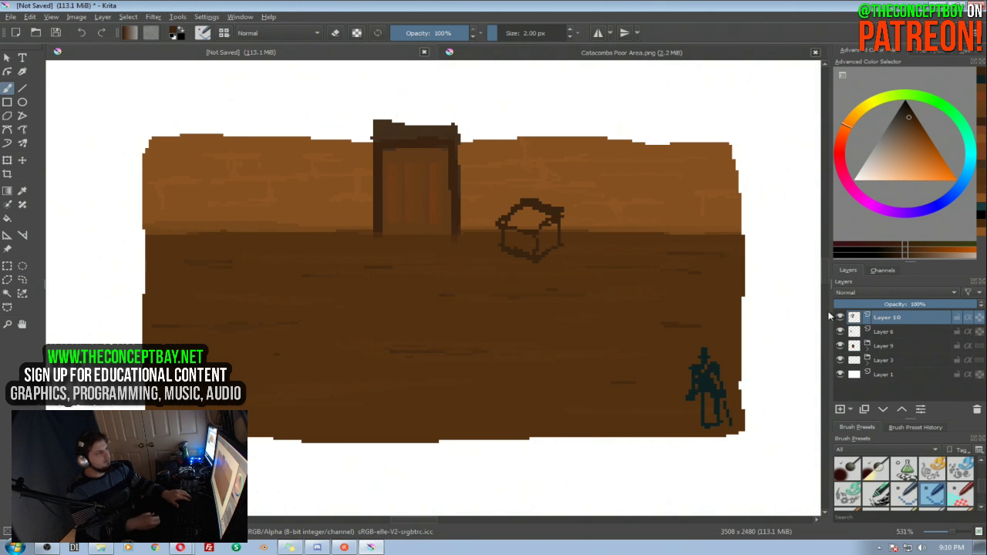
pyautogui.press('e')
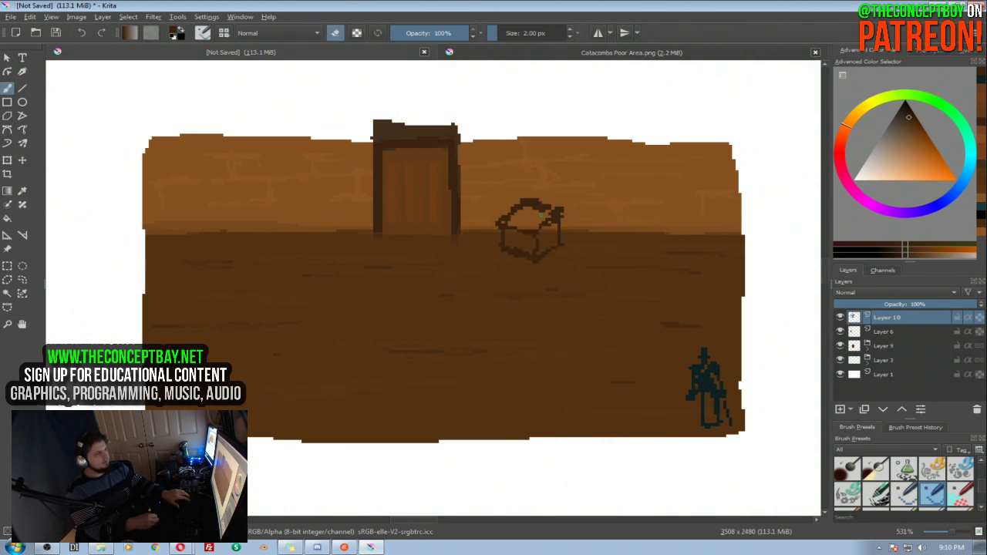
pyautogui.moveTo(554, 212)
pyautogui.mouseDown()
pyautogui.moveTo(536, 203)
pyautogui.moveTo(540, 194)
pyautogui.mouseUp()
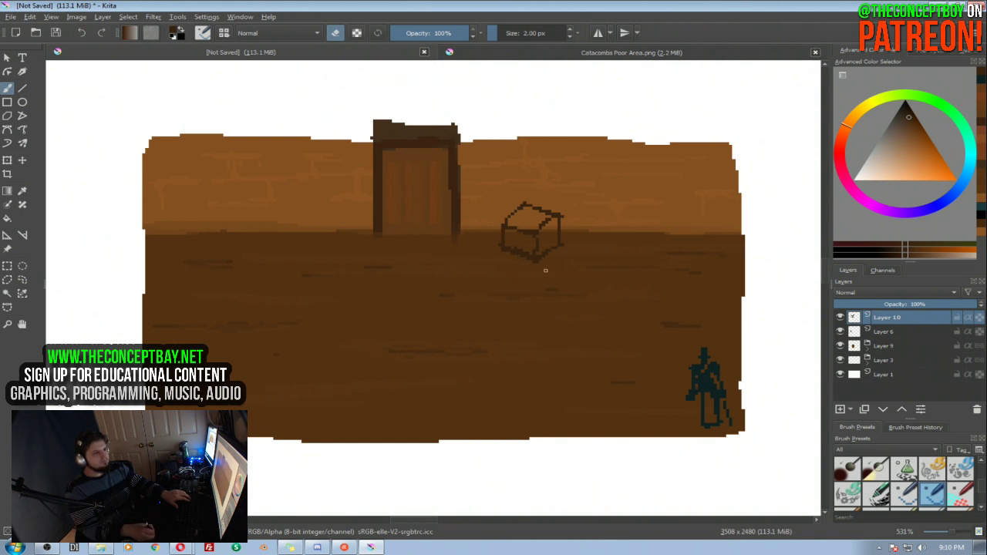
# Try filling the box in a lighter brown with the 5.93 px textured brush, and undo the strokes
pyautogui.click(914, 134)
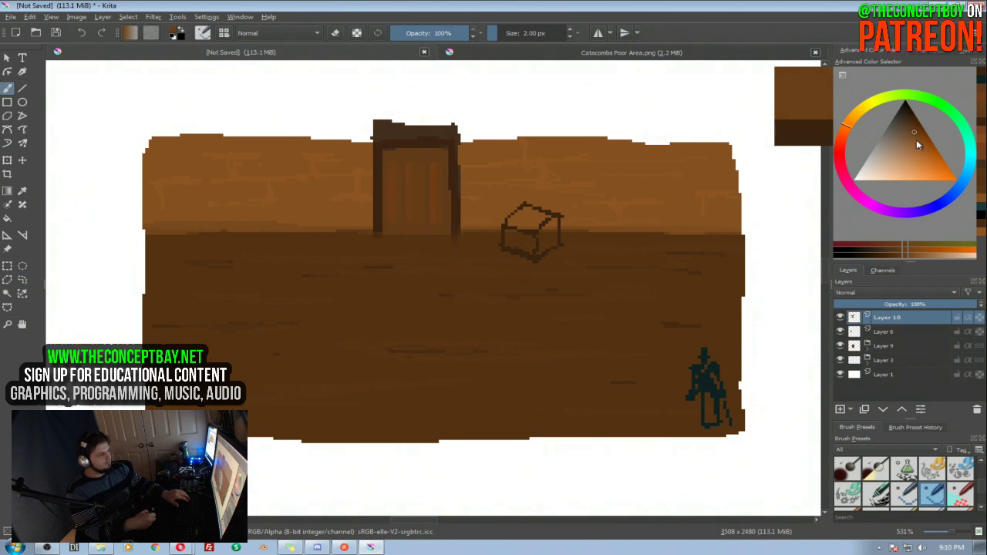
pyautogui.rightClick(440, 355)
pyautogui.click(552, 385)
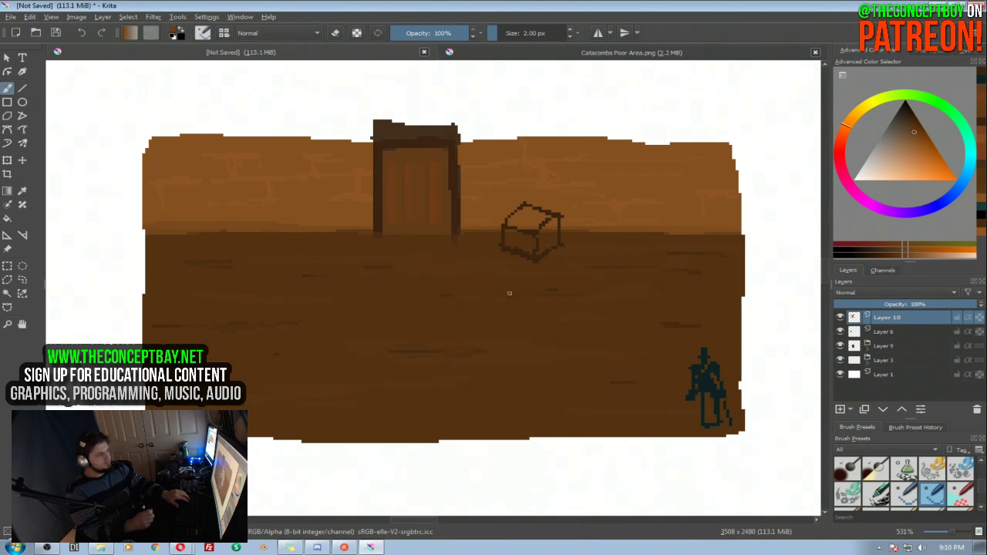
pyautogui.rightClick(473, 302)
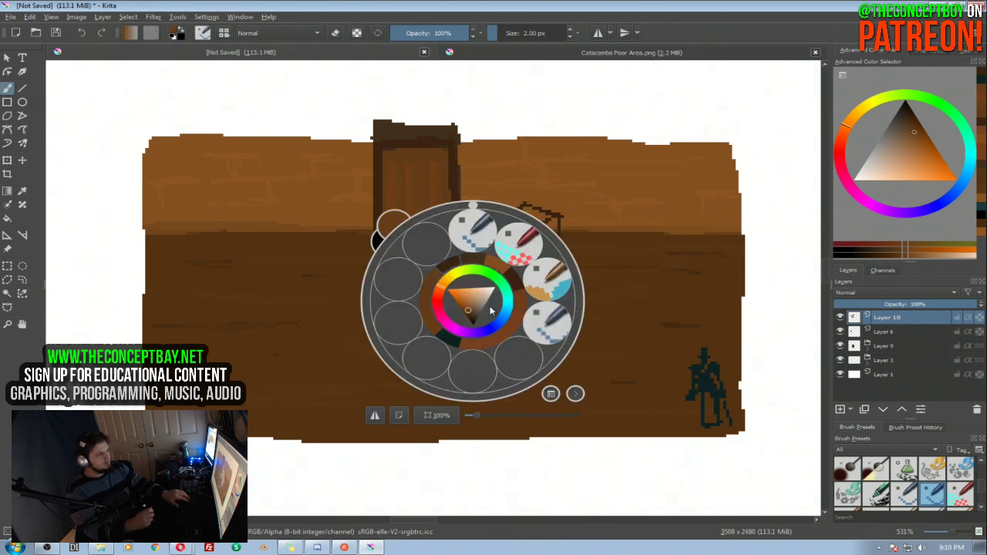
pyautogui.click(544, 279)
pyautogui.click(547, 235)
pyautogui.hotkey('ctrl', 'z')
pyautogui.moveTo(566, 238)
pyautogui.mouseDown()
pyautogui.moveTo(525, 227)
pyautogui.moveTo(564, 249)
pyautogui.moveTo(552, 224)
pyautogui.moveTo(545, 251)
pyautogui.mouseUp()
pyautogui.hotkey('ctrl', 'z')
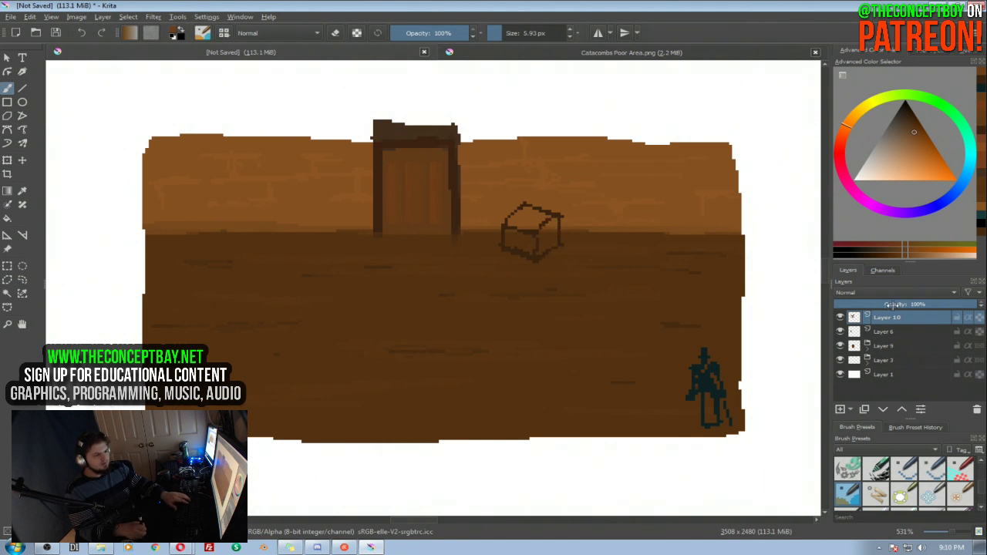
# Try recolouring the box outline in the lighter brown with Layer 10's alpha locked, and undo it
pyautogui.click(980, 319)
pyautogui.moveTo(554, 218)
pyautogui.mouseDown()
pyautogui.moveTo(548, 245)
pyautogui.moveTo(533, 240)
pyautogui.moveTo(538, 201)
pyautogui.moveTo(496, 254)
pyautogui.mouseUp()
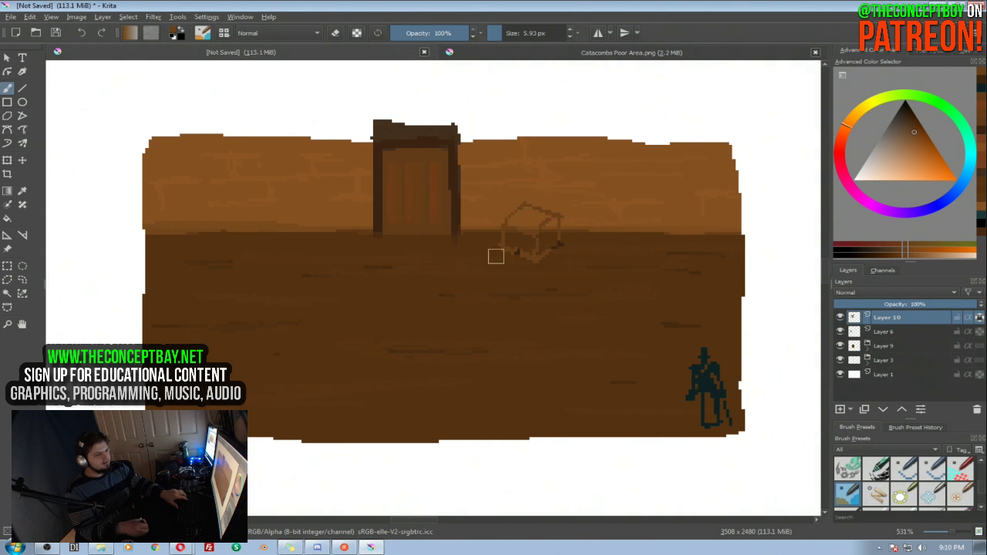
pyautogui.hotkey('ctrl', 'z')
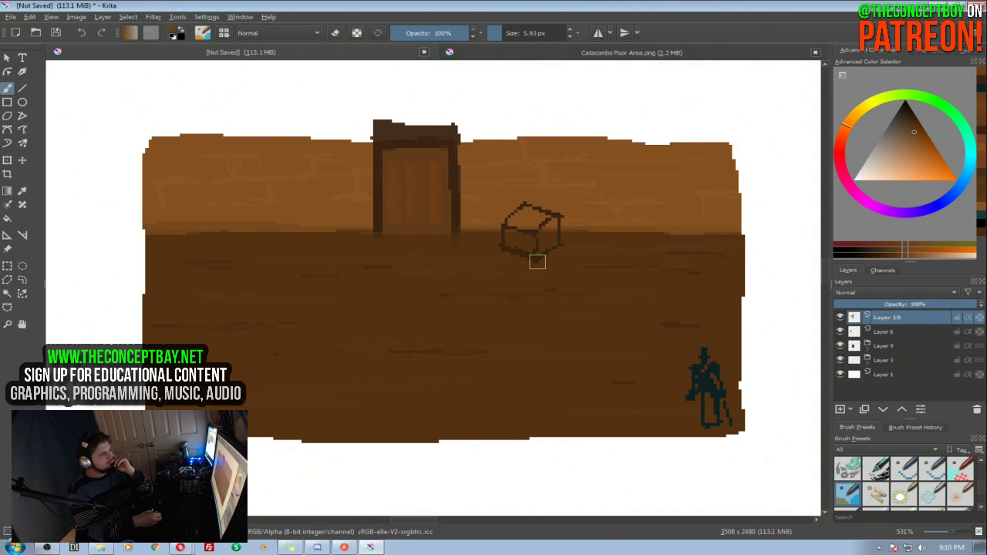
# Toggle Layer 10's visibility to compare the scene with and without the box sketch
pyautogui.moveTo(418, 194); pyautogui.dragTo(393, 189)
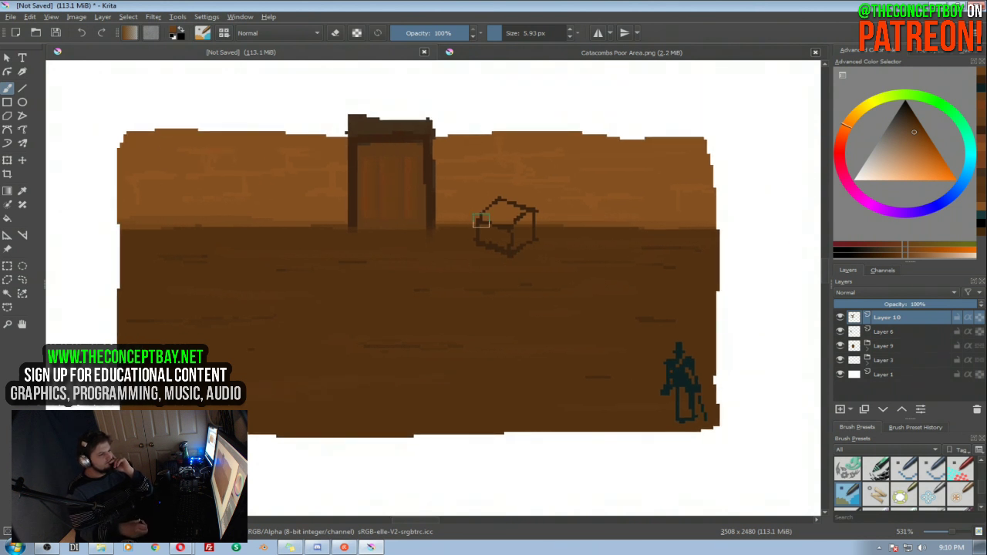
pyautogui.click(840, 318)
pyautogui.click(840, 318)
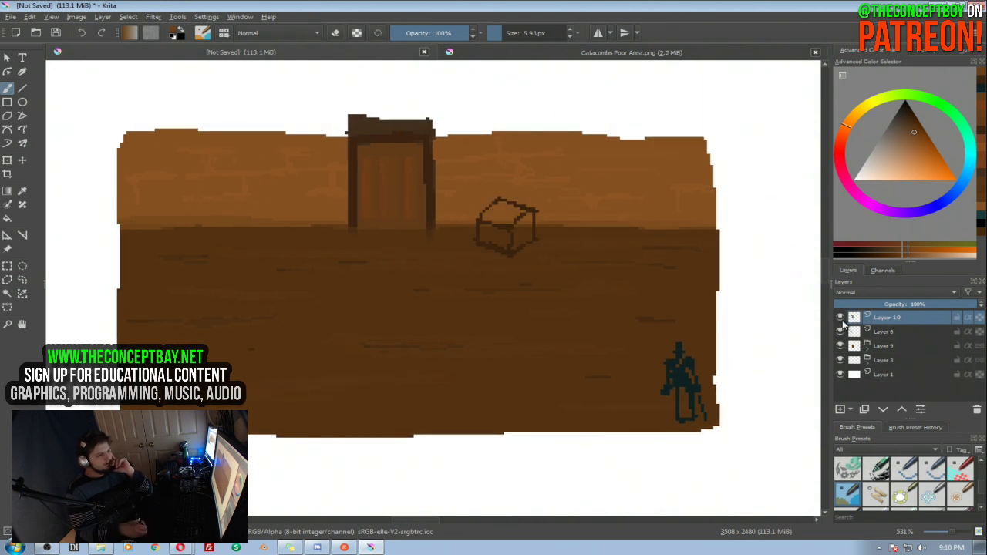
pyautogui.click(840, 319)
pyautogui.click(840, 319)
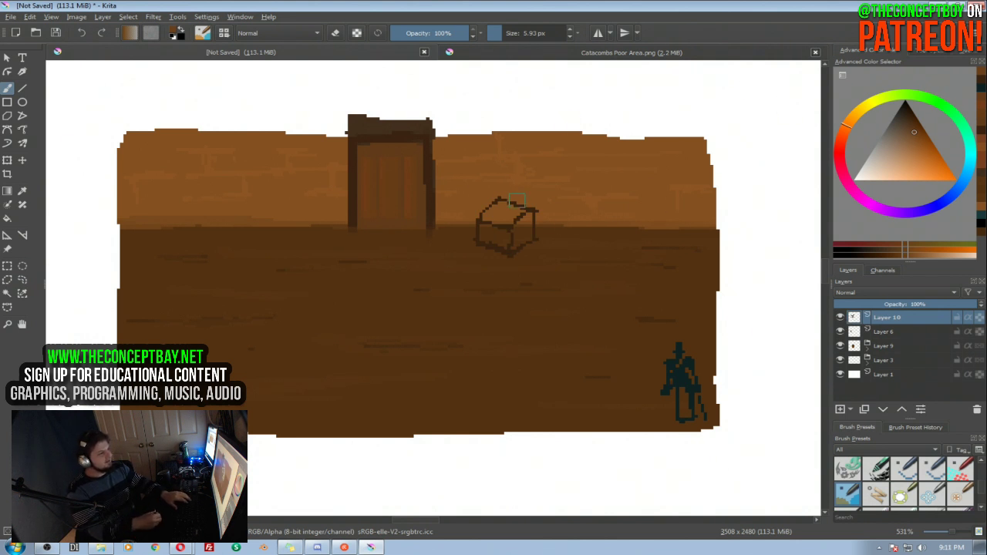
# Switch to the 1 px pixel brush and clear the box sketch from Layer 10
pyautogui.rightClick(466, 251)
pyautogui.click(465, 182)
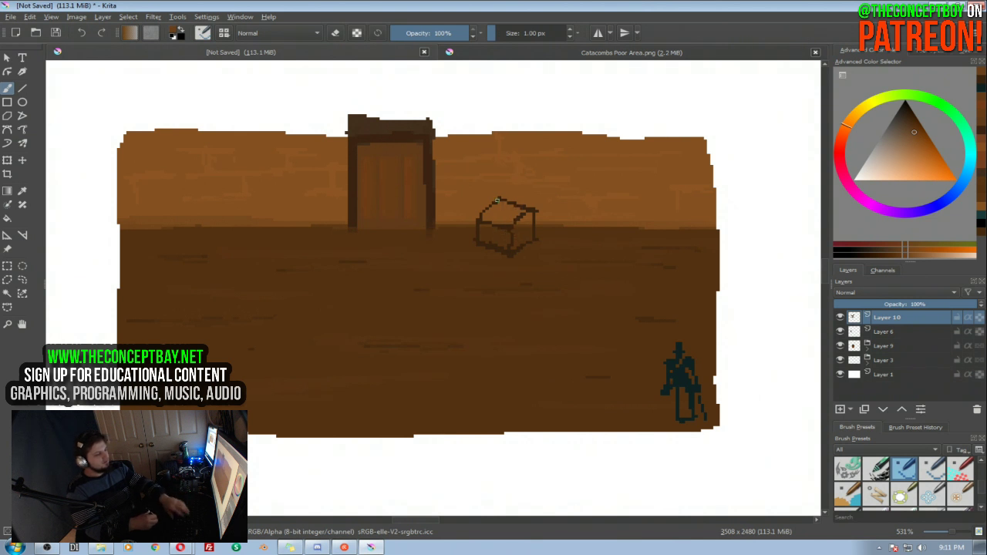
pyautogui.moveTo(478, 219); pyautogui.dragTo(500, 197)
pyautogui.press('Delete')
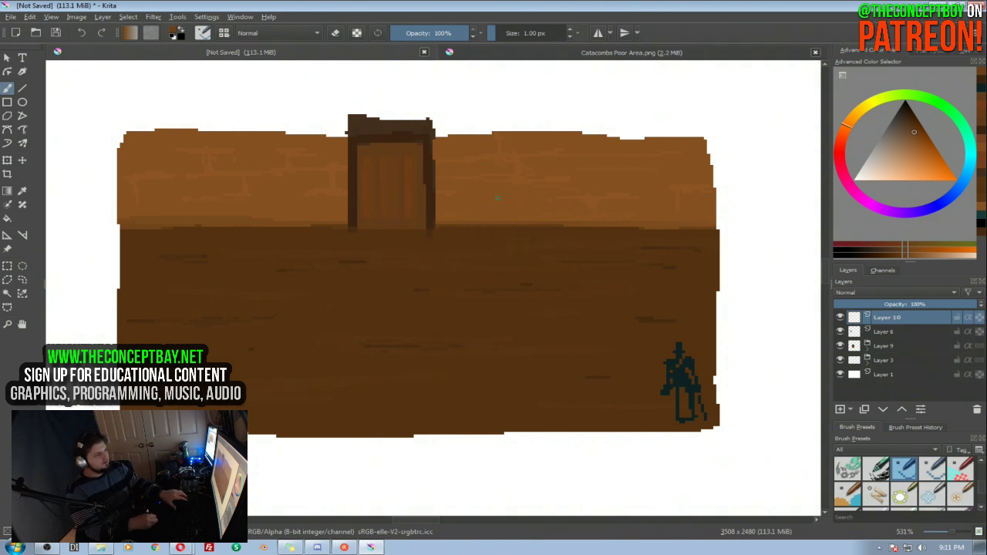
# Try new top edges for the box, pick a darker brown, and undo the trial strokes
pyautogui.moveTo(543, 202); pyautogui.dragTo(545, 222)
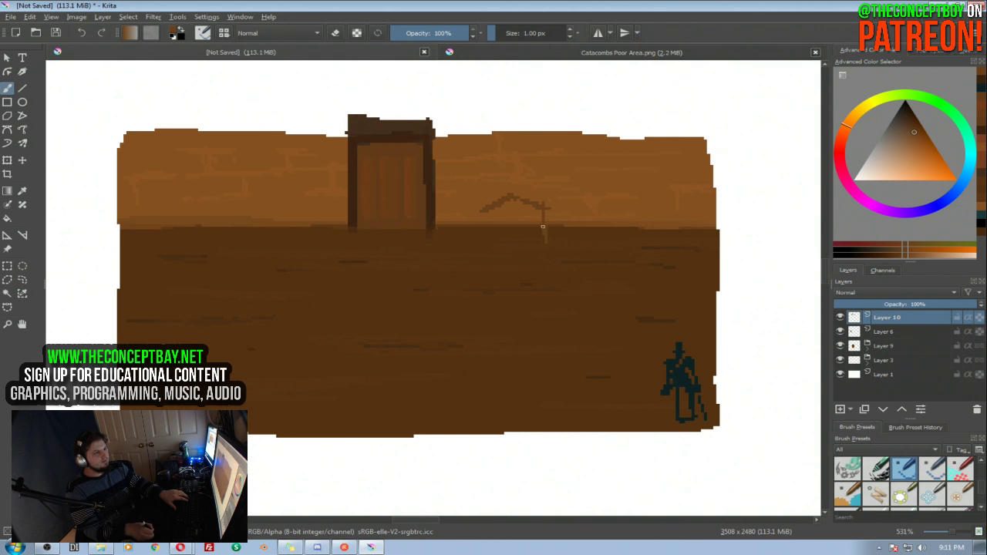
pyautogui.click(912, 118)
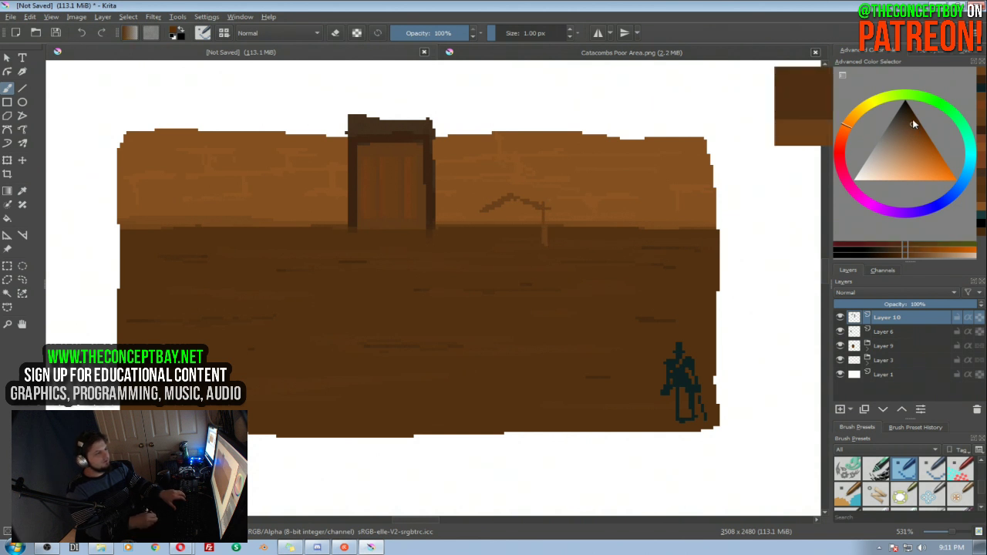
pyautogui.hotkey('ctrl', 'z')
pyautogui.hotkey('ctrl', 'z')
pyautogui.hotkey('ctrl', 'z')
pyautogui.hotkey('ctrl', 'shift', 'z')
pyautogui.moveTo(487, 206)
pyautogui.mouseDown()
pyautogui.moveTo(515, 189)
pyautogui.moveTo(548, 208)
pyautogui.mouseUp()
pyautogui.hotkey('ctrl', 'z')
pyautogui.hotkey('ctrl', 'z')
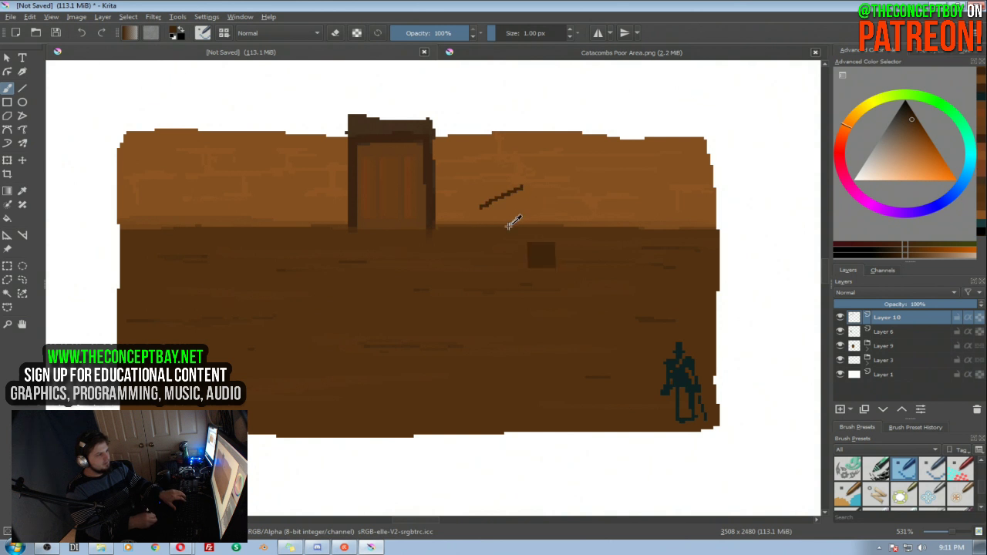
# Draw the box's outline in dark brown where the wall meets the floor on Layer 10, and fill its silhouette solid
pyautogui.moveTo(498, 231); pyautogui.dragTo(518, 223)
pyautogui.moveTo(538, 233); pyautogui.dragTo(518, 222)
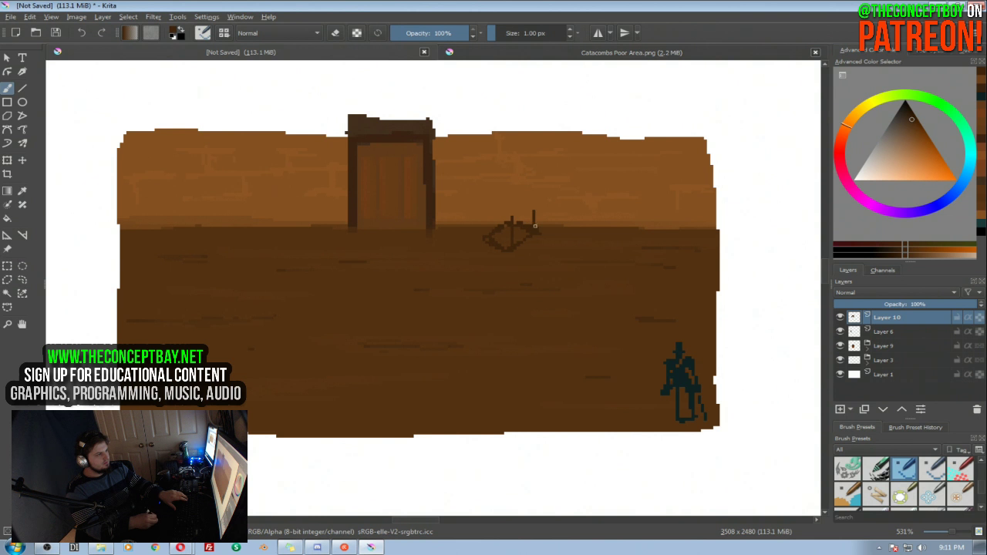
pyautogui.moveTo(511, 220); pyautogui.dragTo(511, 203)
pyautogui.moveTo(487, 216)
pyautogui.mouseDown()
pyautogui.moveTo(486, 233)
pyautogui.moveTo(509, 221)
pyautogui.moveTo(491, 238)
pyautogui.mouseUp()
pyautogui.press('e')
pyautogui.press('e')
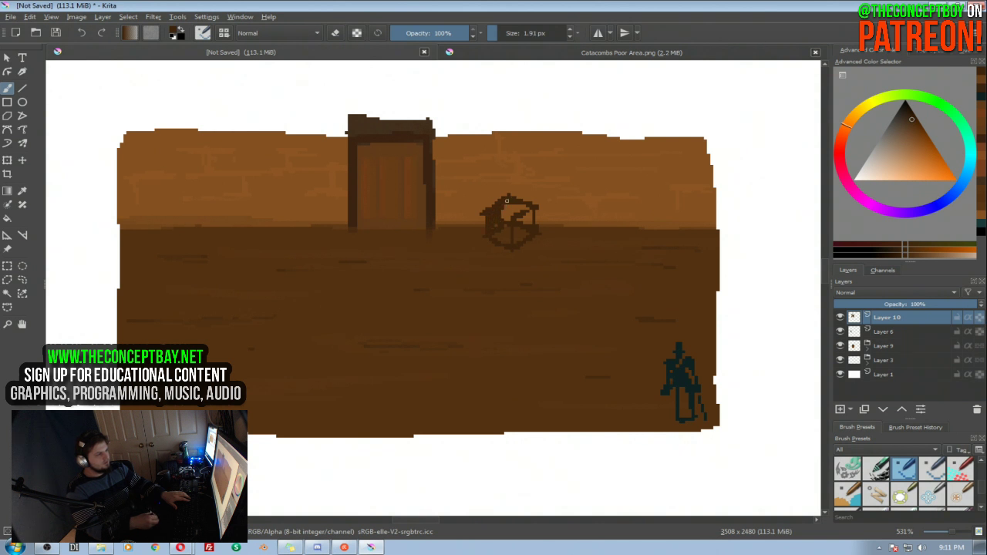
pyautogui.moveTo(507, 212)
pyautogui.mouseDown()
pyautogui.moveTo(517, 212)
pyautogui.moveTo(504, 236)
pyautogui.moveTo(525, 214)
pyautogui.moveTo(512, 221)
pyautogui.mouseUp()
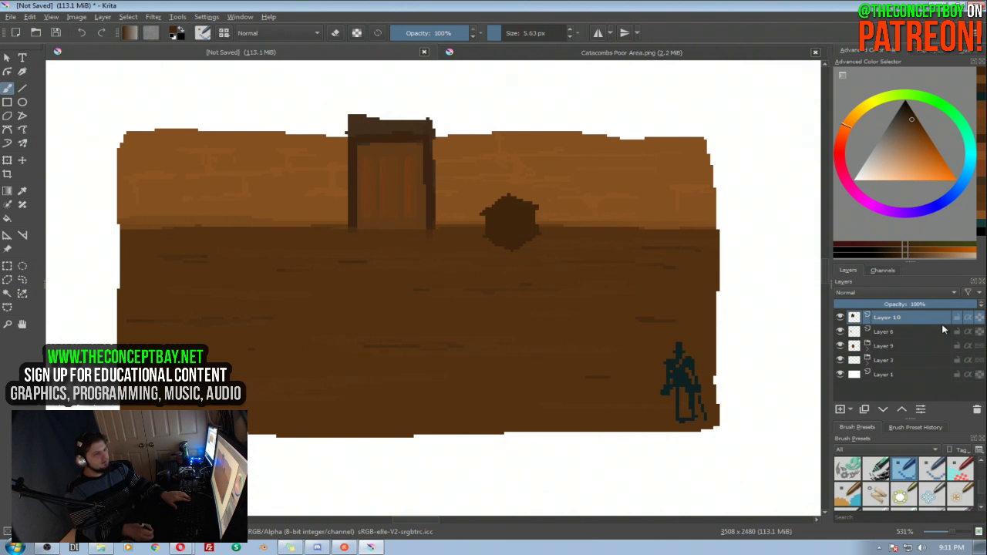
# Paint the box's faces in a slightly lighter brown inside the silhouette and restore its dark front vertical edge
pyautogui.click(914, 126)
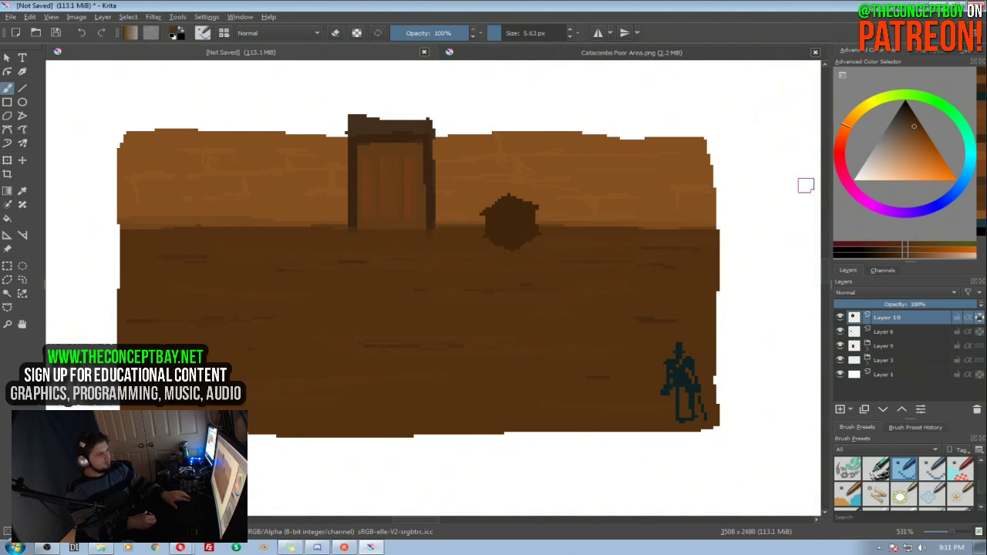
pyautogui.moveTo(548, 224); pyautogui.dragTo(517, 224)
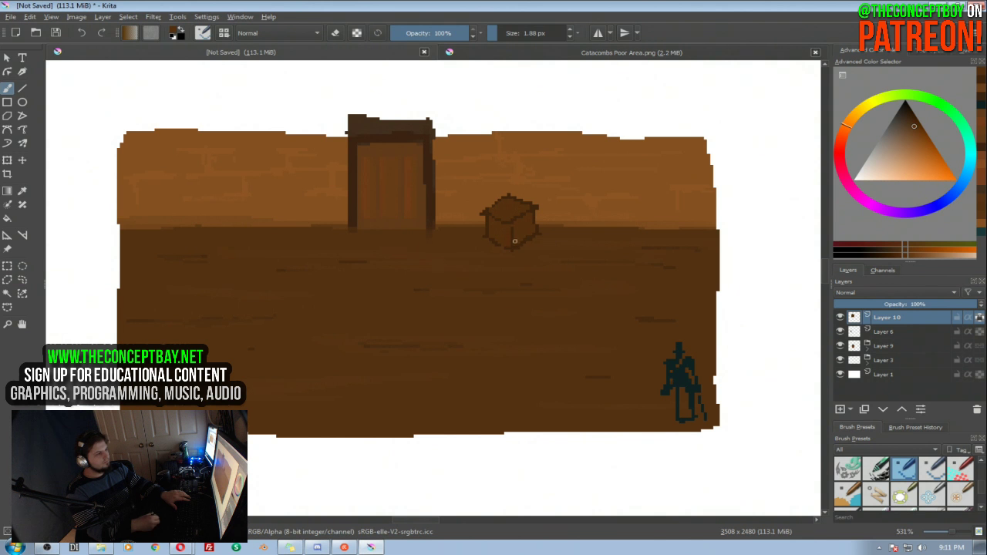
pyautogui.keyDown('ctrl'); pyautogui.click(510, 247); pyautogui.keyUp('ctrl')
pyautogui.moveTo(509, 223); pyautogui.dragTo(510, 243)
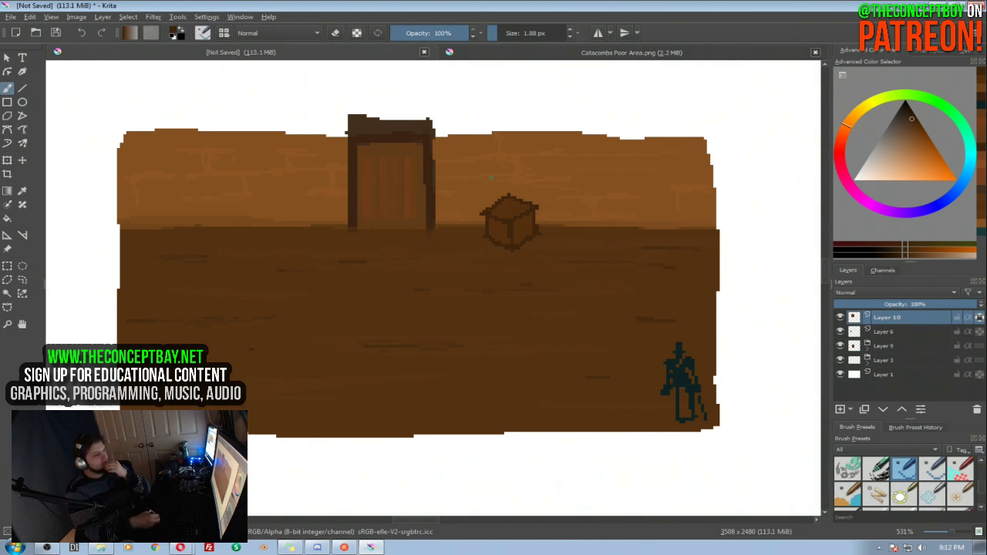
# Add plank lines and wood-grain shading in lighter and darker browns to the box's sides and lid
pyautogui.moveTo(455, 220)
pyautogui.mouseDown()
pyautogui.moveTo(467, 230)
pyautogui.moveTo(466, 249)
pyautogui.moveTo(478, 249)
pyautogui.mouseUp()
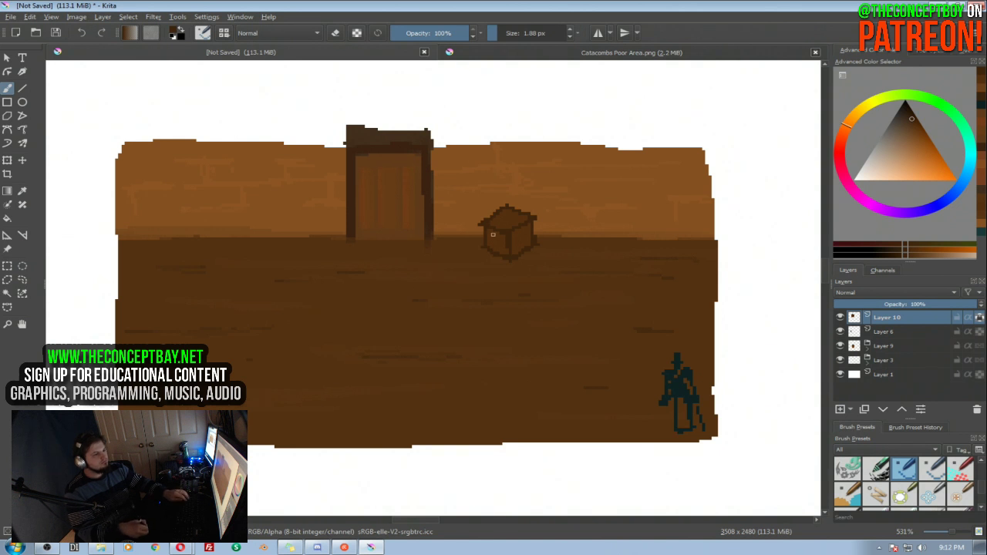
pyautogui.moveTo(461, 227)
pyautogui.mouseDown()
pyautogui.moveTo(482, 196)
pyautogui.moveTo(466, 225)
pyautogui.mouseUp()
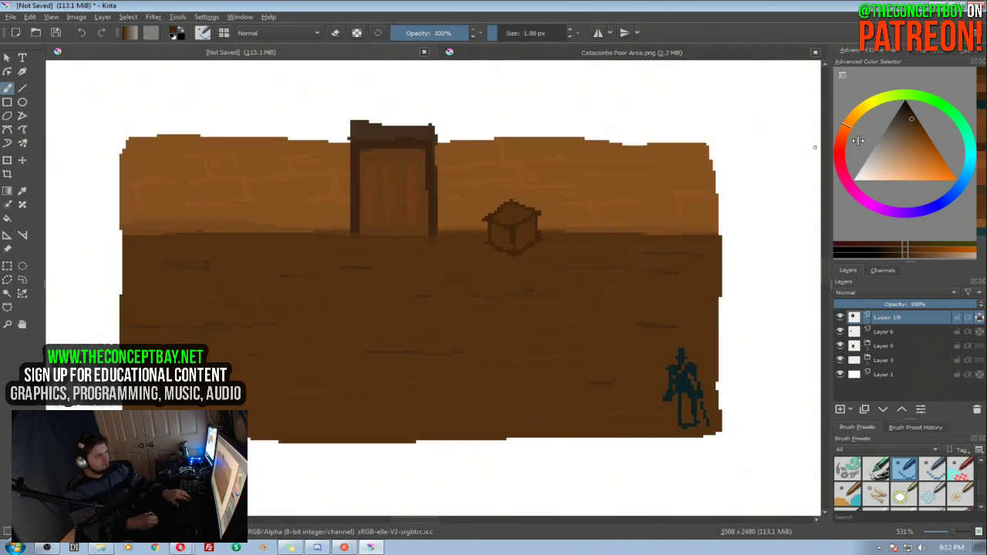
pyautogui.click(914, 126)
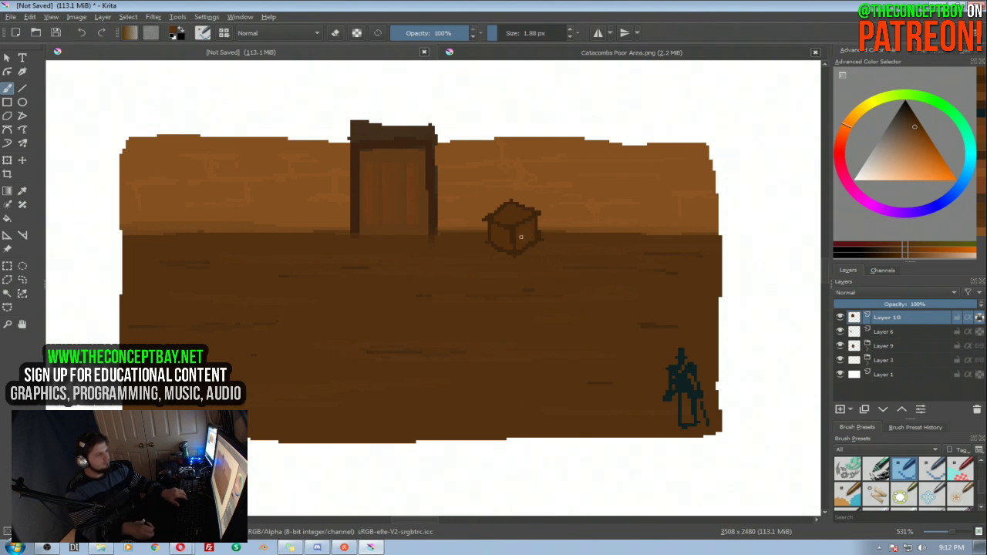
pyautogui.click(916, 130)
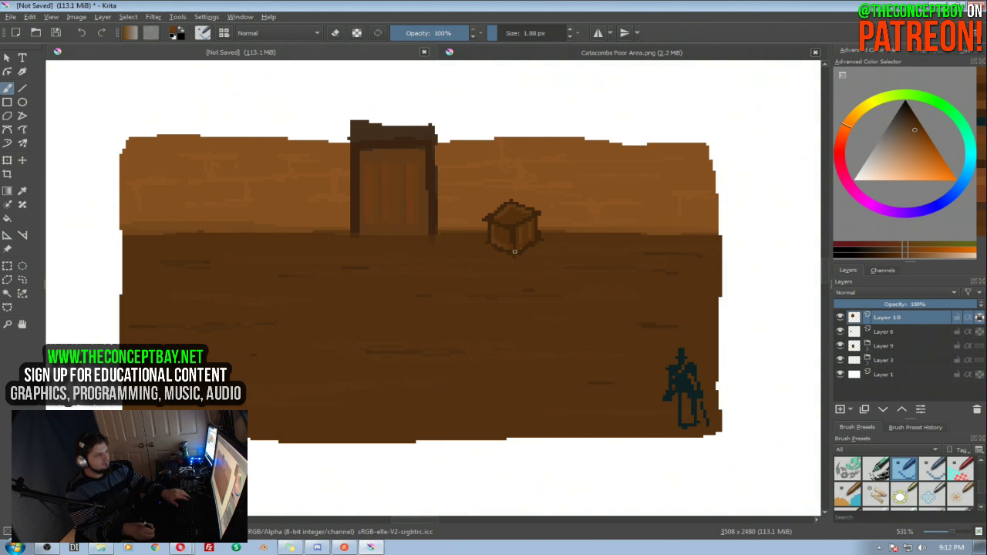
pyautogui.moveTo(914, 128); pyautogui.dragTo(909, 119)
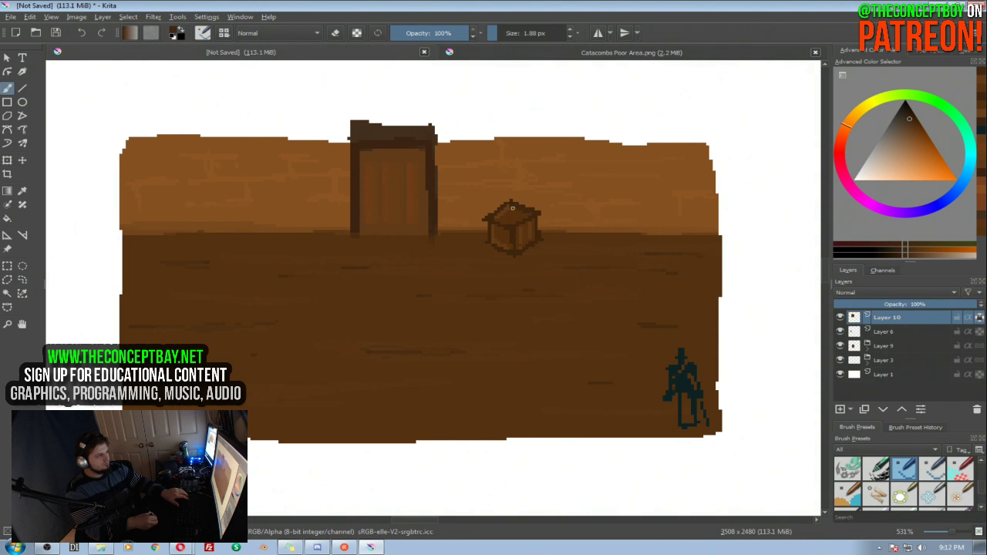
pyautogui.click(912, 123)
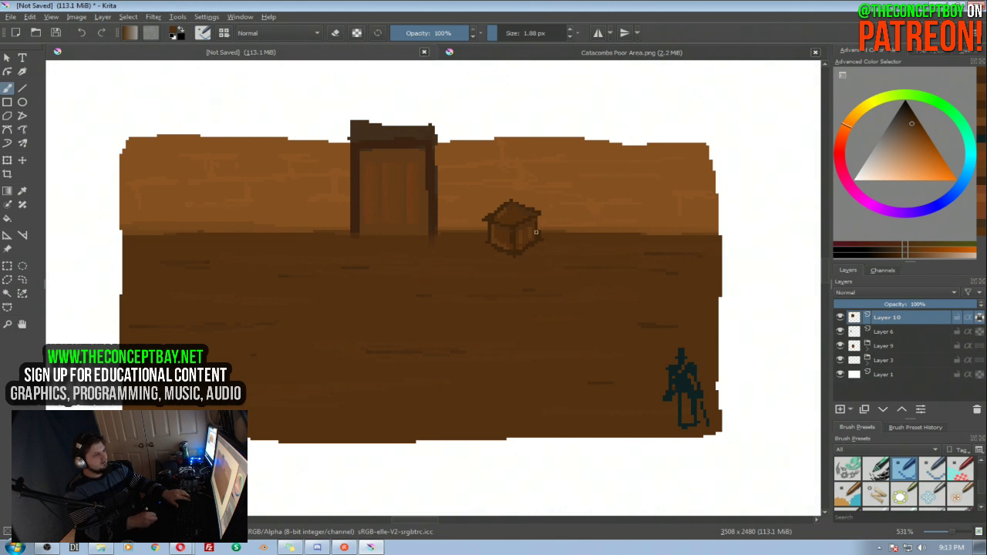
# Erase the box's protruding corners and redraw its lid, side and bottom edges more compactly in dark brown
pyautogui.press('e')
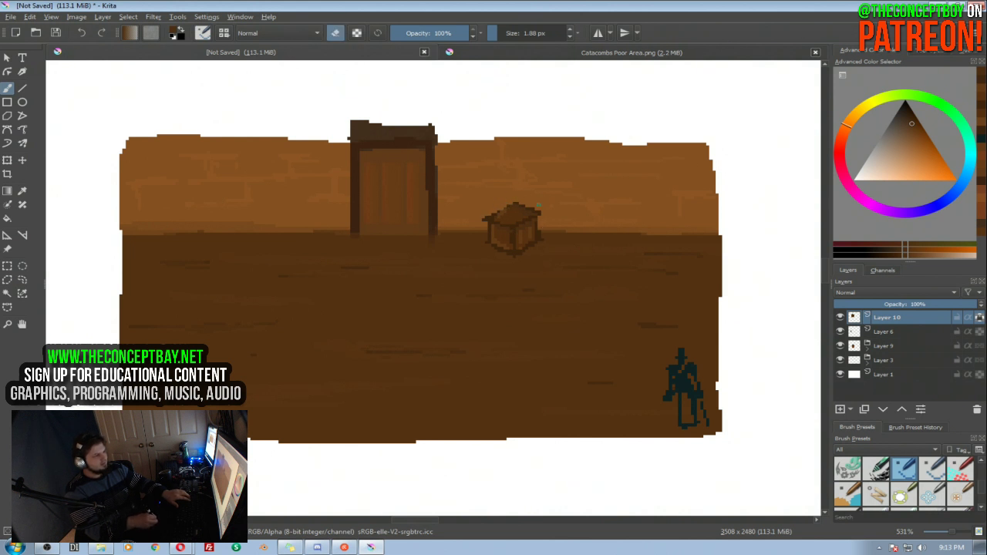
pyautogui.moveTo(538, 208); pyautogui.dragTo(512, 205)
pyautogui.press('e')
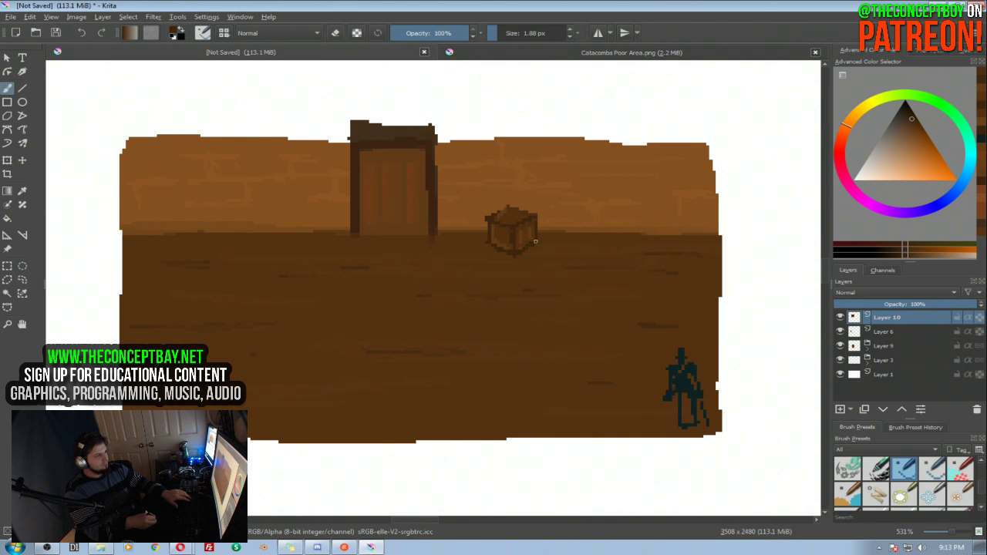
pyautogui.moveTo(538, 240); pyautogui.dragTo(538, 231)
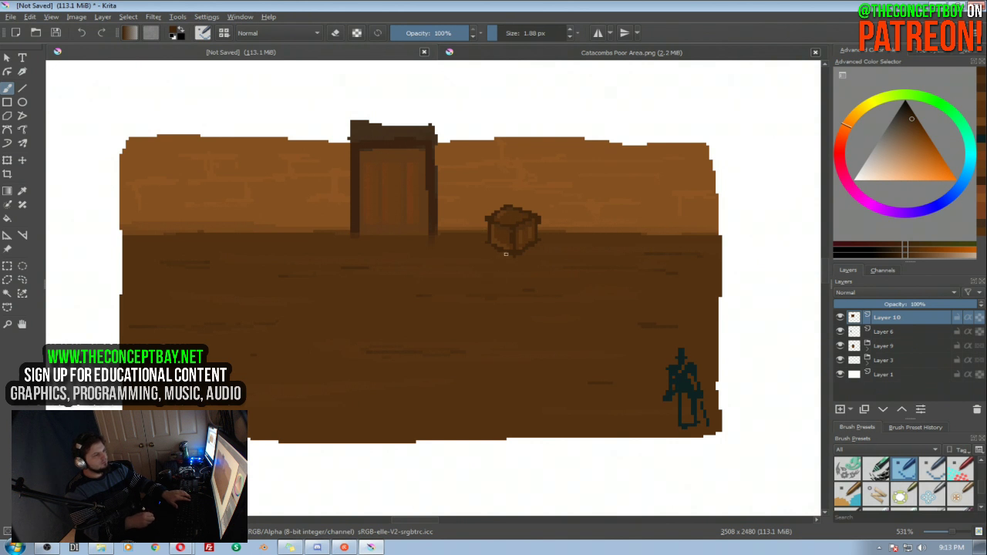
pyautogui.press('e')
pyautogui.press('e')
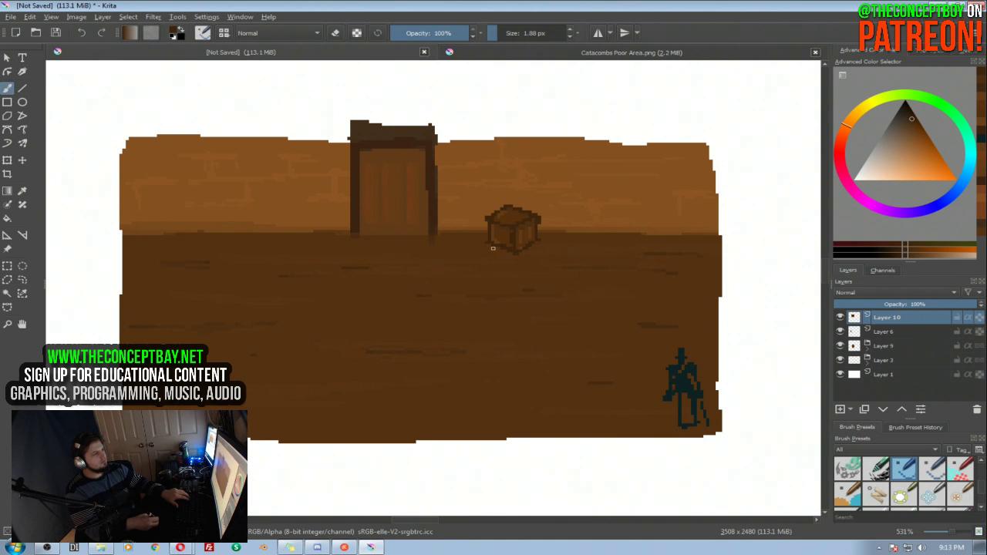
# Move the scale figure on Layer 6 beside the box and place its layer above Layer 10
pyautogui.moveTo(544, 179)
pyautogui.mouseDown()
pyautogui.moveTo(491, 222)
pyautogui.moveTo(510, 242)
pyautogui.mouseUp()
pyautogui.click(886, 332)
pyautogui.press('t')
pyautogui.moveTo(619, 388); pyautogui.dragTo(543, 260)
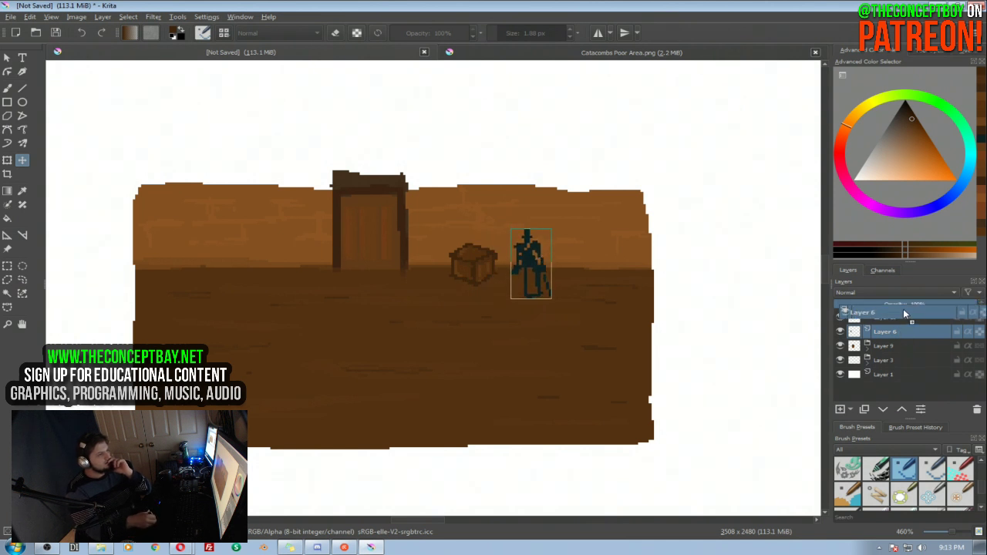
pyautogui.moveTo(903, 318); pyautogui.dragTo(903, 314)
pyautogui.moveTo(529, 238)
pyautogui.mouseDown()
pyautogui.moveTo(524, 224)
pyautogui.moveTo(512, 229)
pyautogui.moveTo(523, 227)
pyautogui.mouseUp()
# Add a new layer above Layer 10 and draw a dark brown rectangular furniture outline against the wall beside the door
pyautogui.click(894, 330)
pyautogui.click(841, 409)
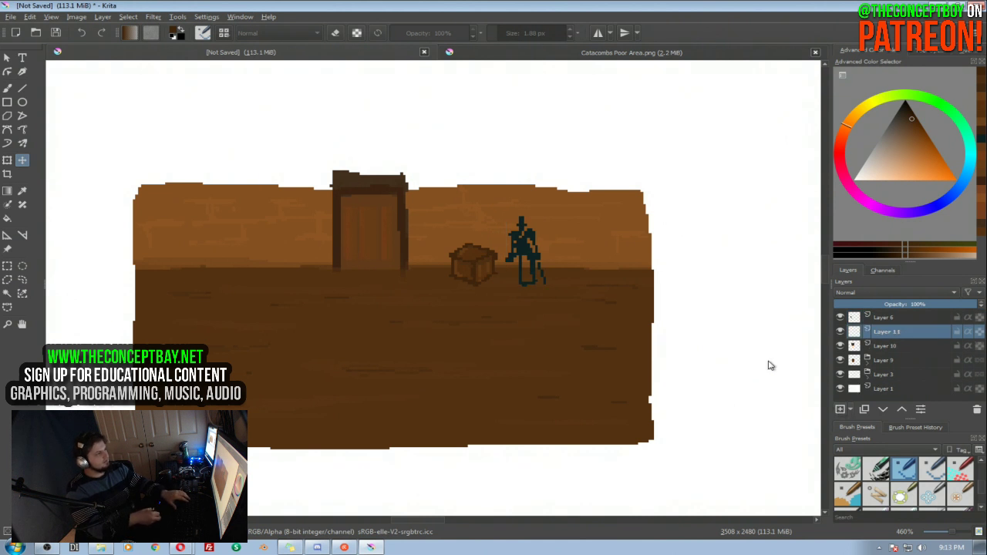
pyautogui.press('b')
pyautogui.moveTo(227, 194)
pyautogui.mouseDown()
pyautogui.moveTo(227, 278)
pyautogui.moveTo(255, 198)
pyautogui.moveTo(301, 199)
pyautogui.moveTo(291, 199)
pyautogui.moveTo(296, 276)
pyautogui.moveTo(231, 278)
pyautogui.mouseUp()
pyautogui.moveTo(229, 223); pyautogui.dragTo(231, 203)
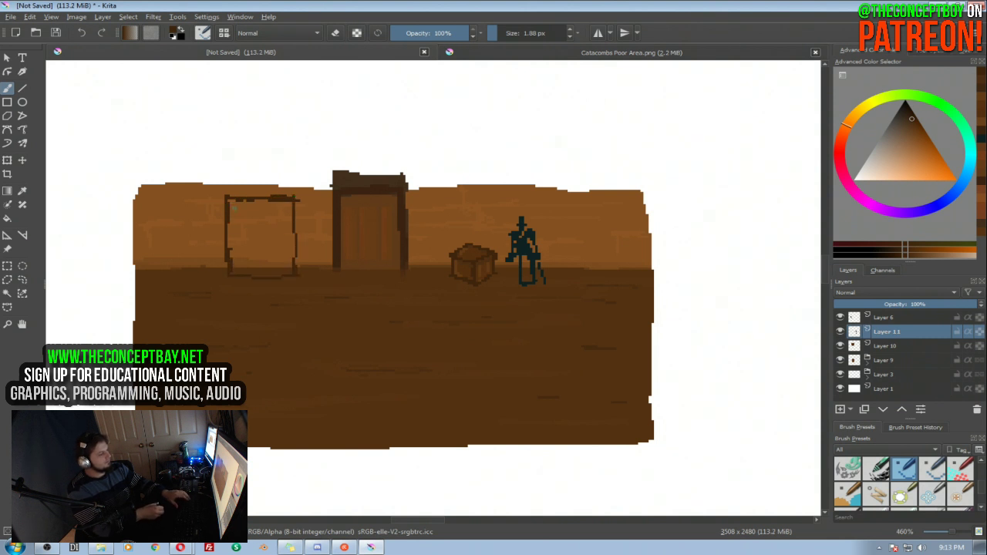
# Try filling the furniture outline with black, and undo the fill
pyautogui.press('d')
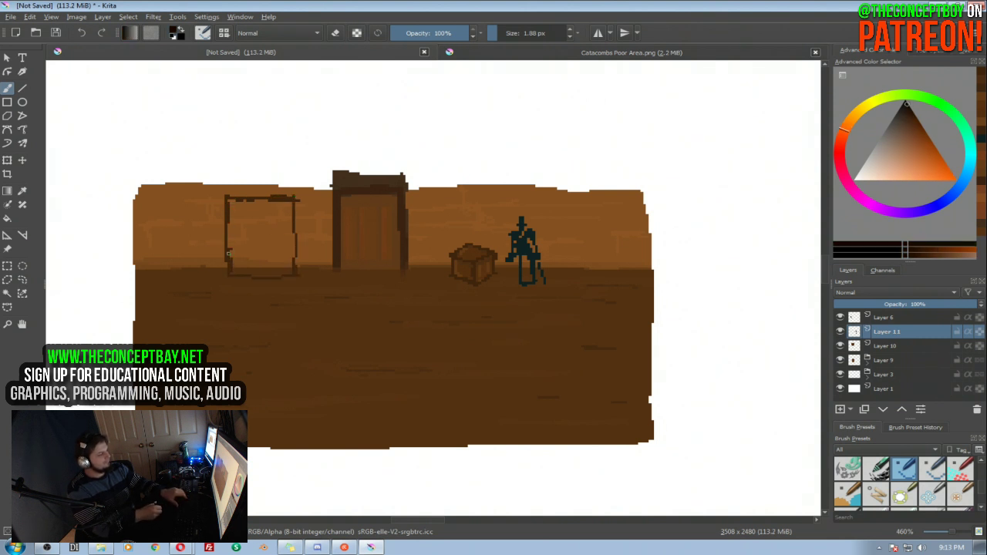
pyautogui.press('f')
pyautogui.click(273, 251)
pyautogui.hotkey('ctrl', 'z')
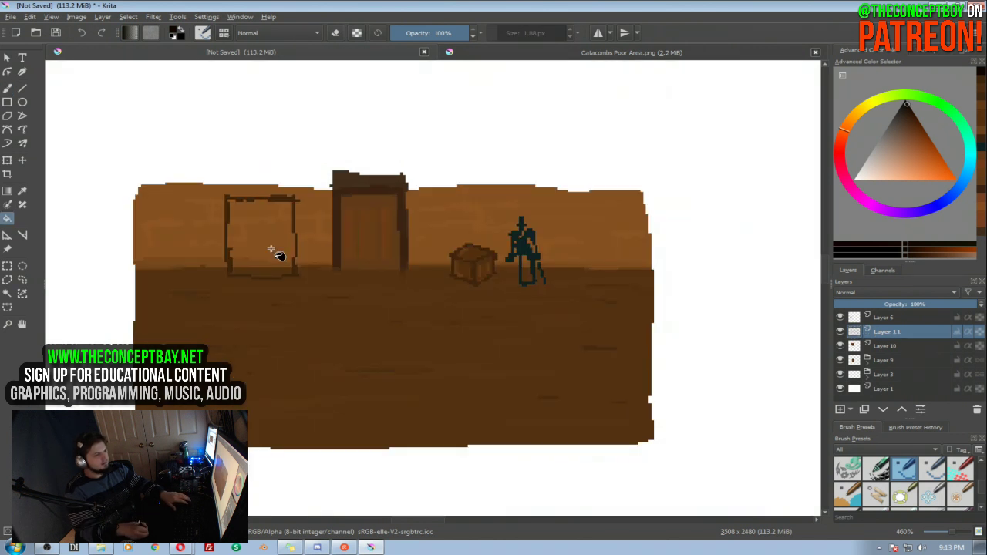
# Limit the Fill tool to the current layer
pyautogui.click(883, 270)
pyautogui.click(848, 270)
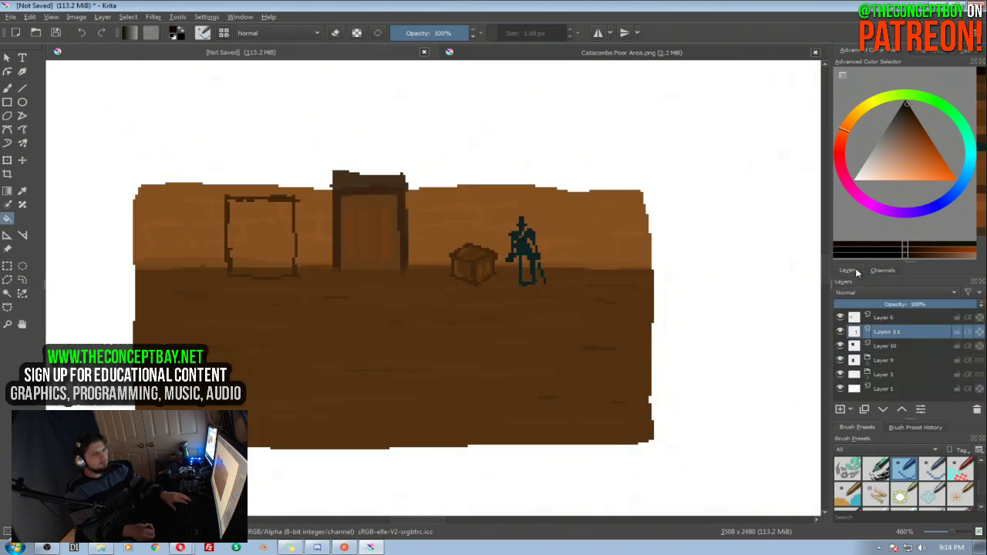
pyautogui.click(933, 52)
pyautogui.click(899, 135)
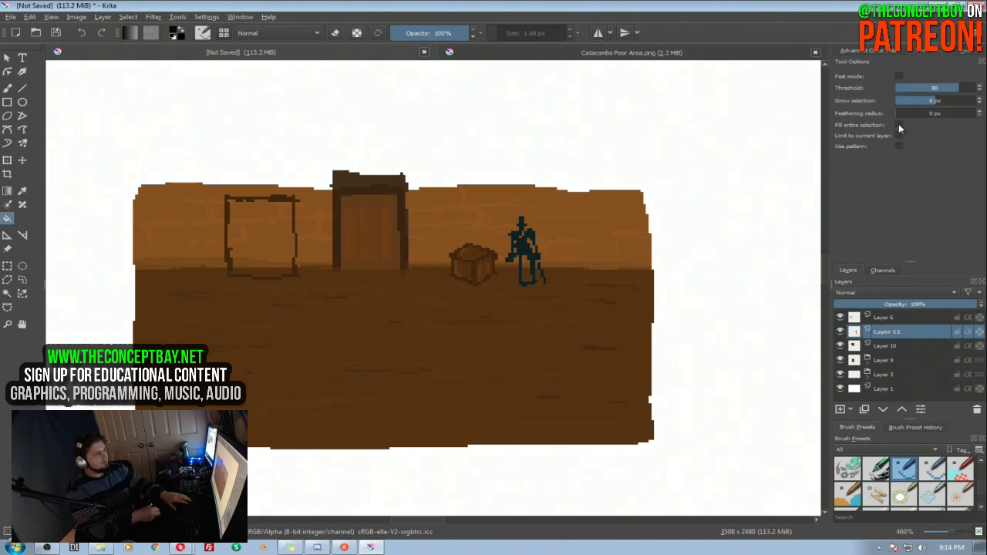
# Try filling the furniture outline with black and with dark browns, undoing each fill
pyautogui.click(269, 246)
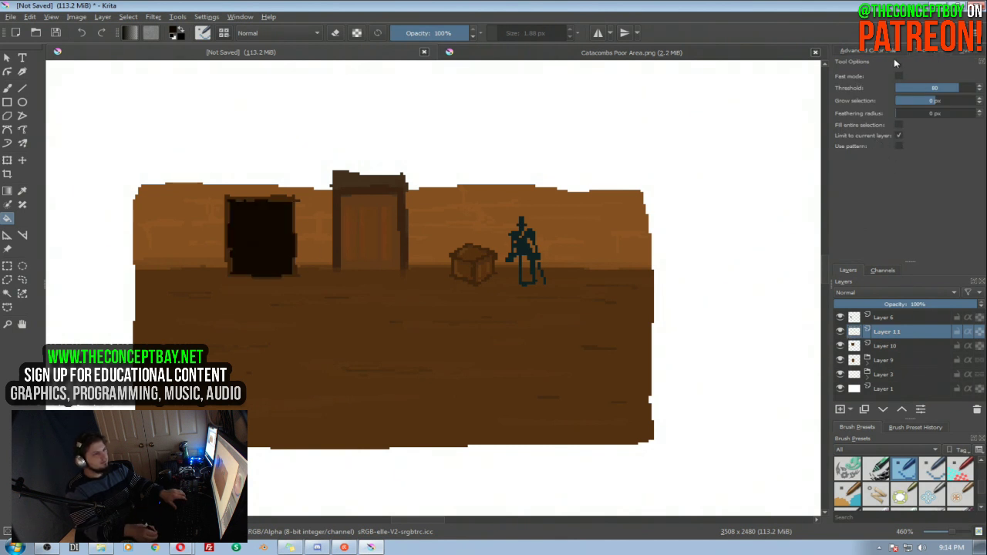
pyautogui.click(856, 50)
pyautogui.click(937, 52)
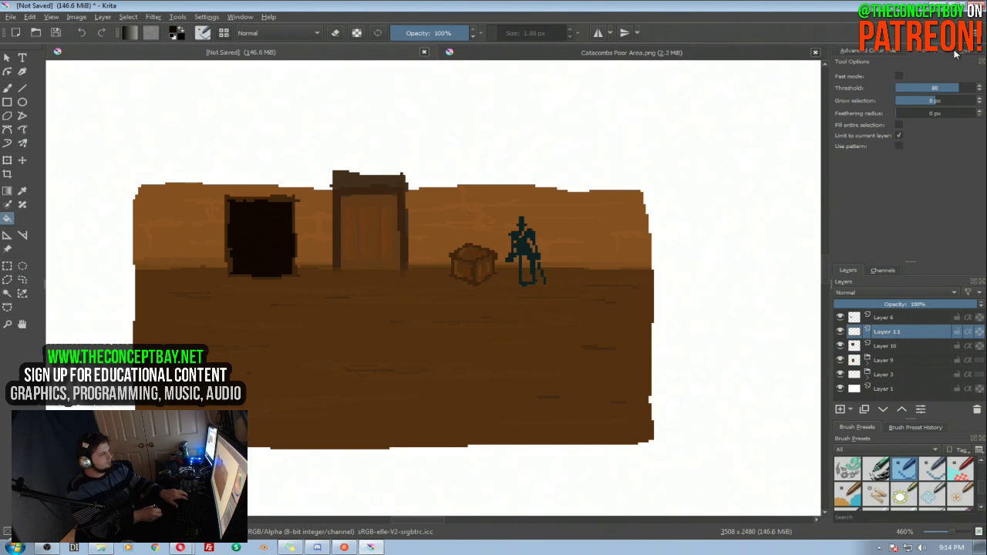
pyautogui.click(870, 51)
pyautogui.hotkey('ctrl', 'z')
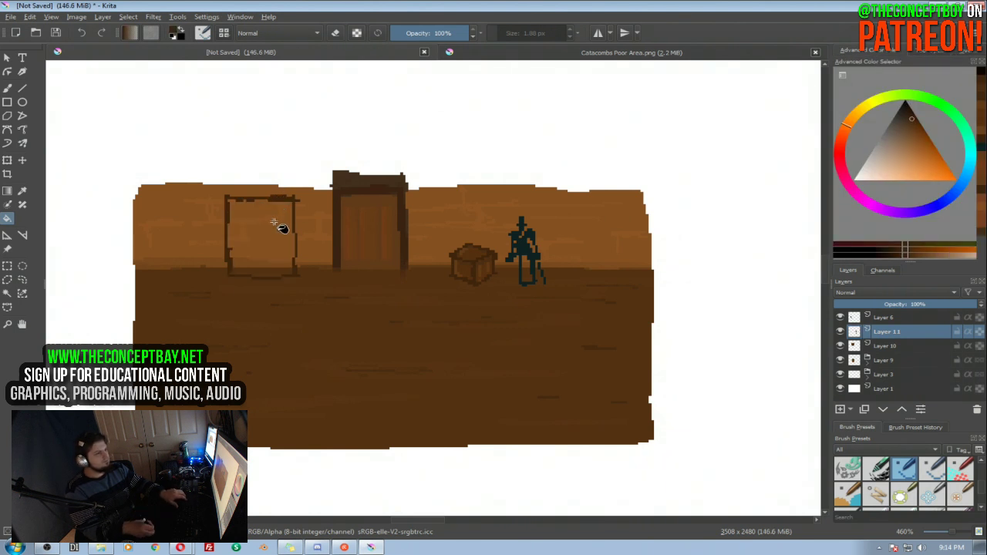
pyautogui.click(278, 247)
pyautogui.hotkey('ctrl', 'z')
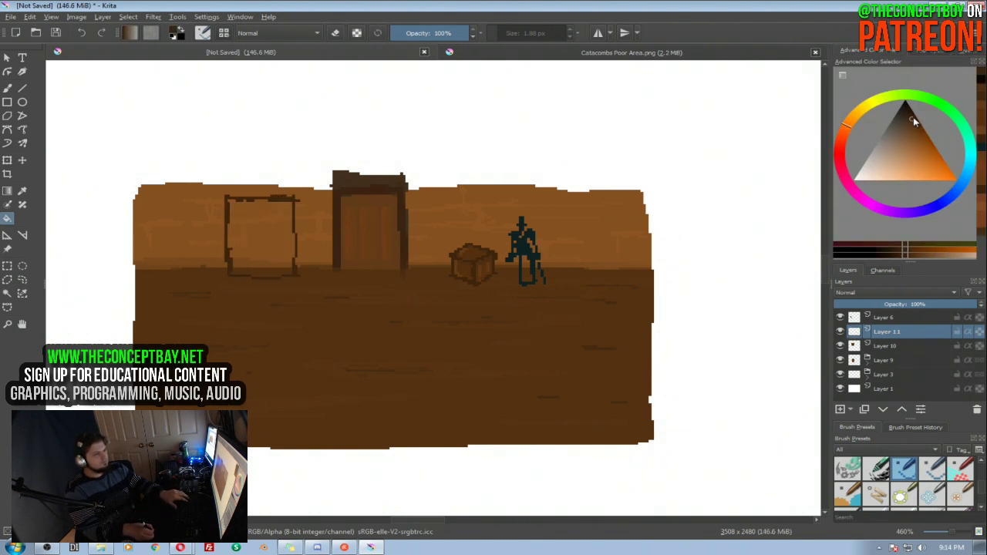
pyautogui.click(910, 115)
pyautogui.click(913, 121)
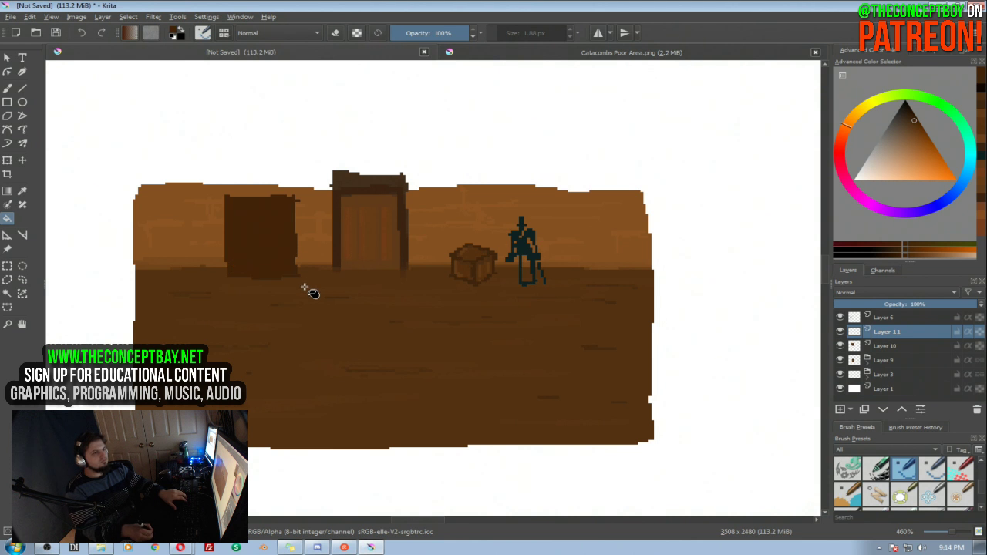
pyautogui.hotkey('ctrl', 'z')
# Fill the furniture outline with a medium brown slightly lighter than its edges and return to the brush
pyautogui.click(915, 128)
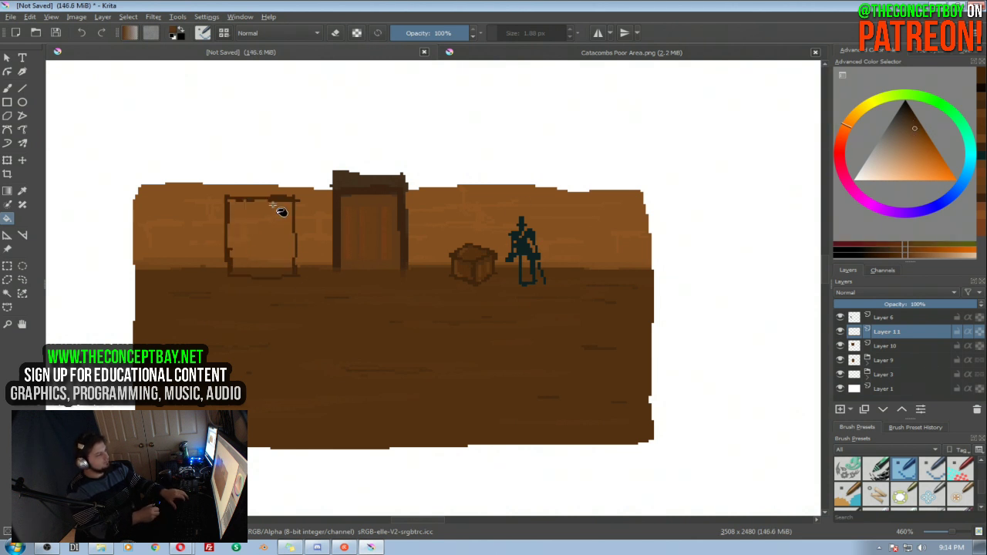
pyautogui.click(266, 243)
pyautogui.press('b')
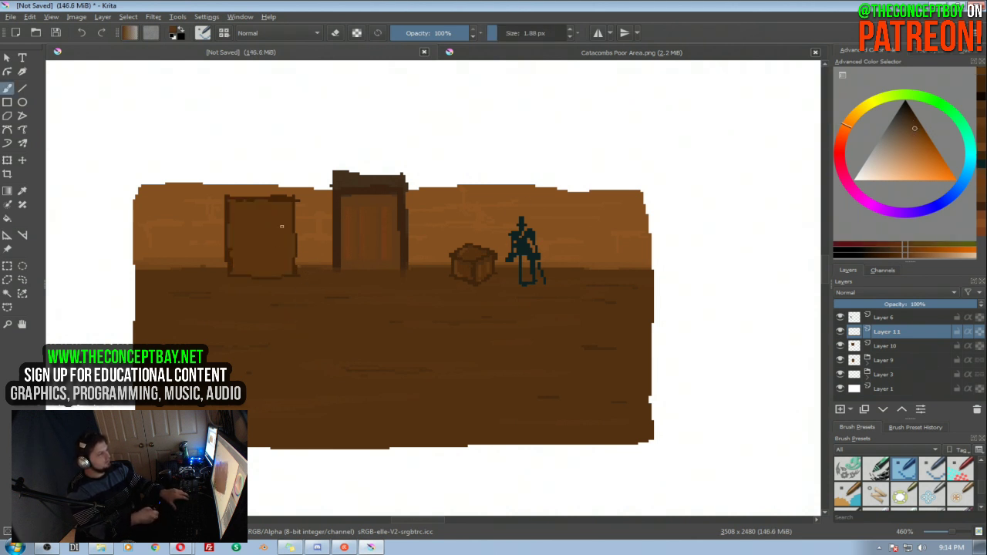
# Draw the dark brown shelf lines across the furniture with the colour sampled from its outline, undoing stray strokes
pyautogui.keyDown('ctrl'); pyautogui.click(286, 200); pyautogui.keyUp('ctrl')
pyautogui.moveTo(287, 293); pyautogui.dragTo(347, 376)
pyautogui.moveTo(339, 379); pyautogui.dragTo(424, 187)
pyautogui.moveTo(251, 260)
pyautogui.mouseDown()
pyautogui.moveTo(335, 172)
pyautogui.moveTo(353, 166)
pyautogui.moveTo(256, 259)
pyautogui.moveTo(384, 182)
pyautogui.mouseUp()
pyautogui.hotkey('ctrl', 'z')
pyautogui.moveTo(297, 309); pyautogui.dragTo(414, 203)
pyautogui.moveTo(367, 254)
pyautogui.mouseDown()
pyautogui.moveTo(310, 316)
pyautogui.moveTo(442, 229)
pyautogui.moveTo(351, 331)
pyautogui.moveTo(464, 255)
pyautogui.moveTo(412, 316)
pyautogui.mouseUp()
pyautogui.hotkey('ctrl', 'z')
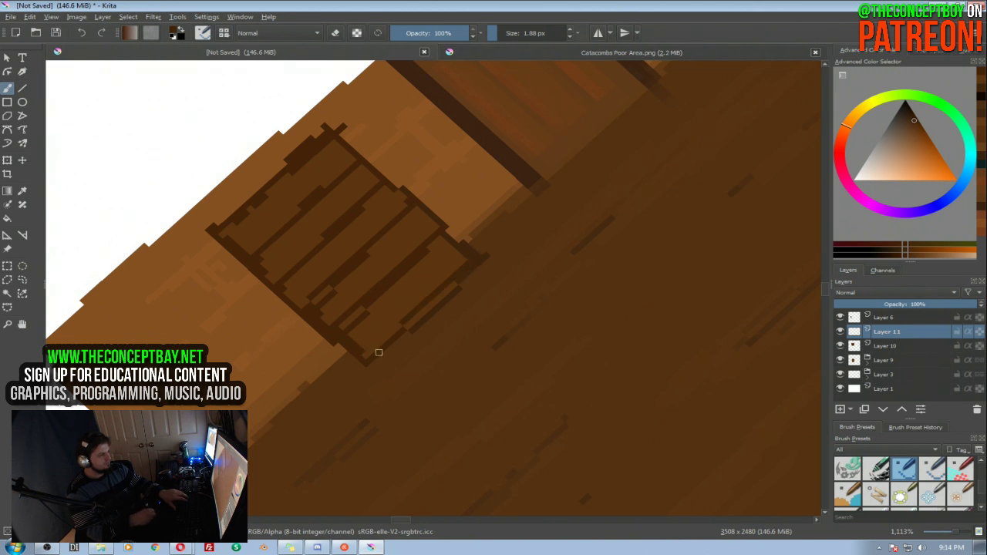
# Paint the lowest section of the furniture solid dark brown
pyautogui.moveTo(368, 354); pyautogui.dragTo(468, 255)
pyautogui.moveTo(394, 329)
pyautogui.mouseDown()
pyautogui.moveTo(420, 311)
pyautogui.moveTo(366, 337)
pyautogui.moveTo(422, 280)
pyautogui.mouseUp()
pyautogui.moveTo(423, 281)
pyautogui.mouseDown()
pyautogui.moveTo(341, 333)
pyautogui.moveTo(419, 260)
pyautogui.moveTo(455, 247)
pyautogui.moveTo(407, 301)
pyautogui.moveTo(434, 251)
pyautogui.mouseUp()
pyautogui.moveTo(353, 319); pyautogui.dragTo(344, 327)
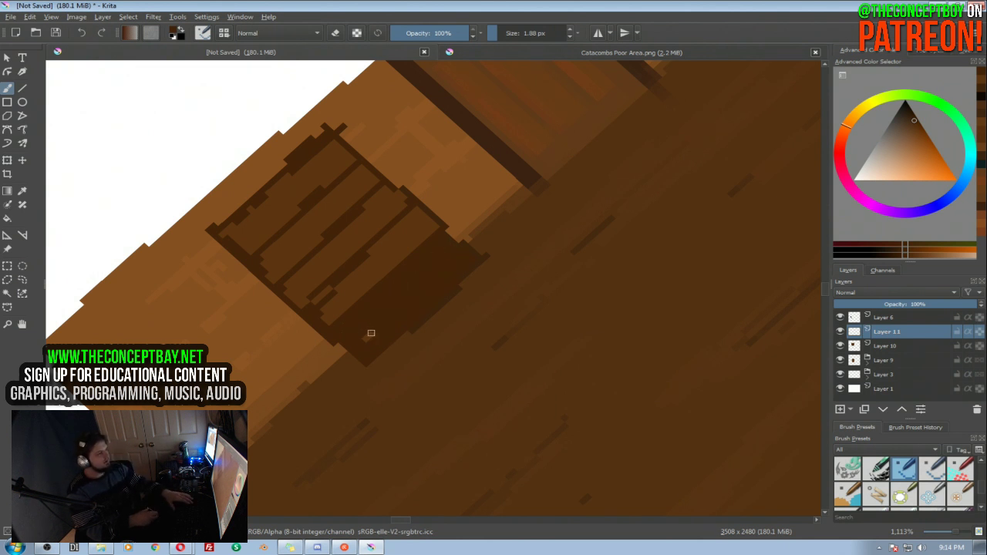
# Paint short, slightly lighter brown vertical marks in the middle of the furniture's dark lower cabinet with a brown adjusted from the shelf colour
pyautogui.press('5')
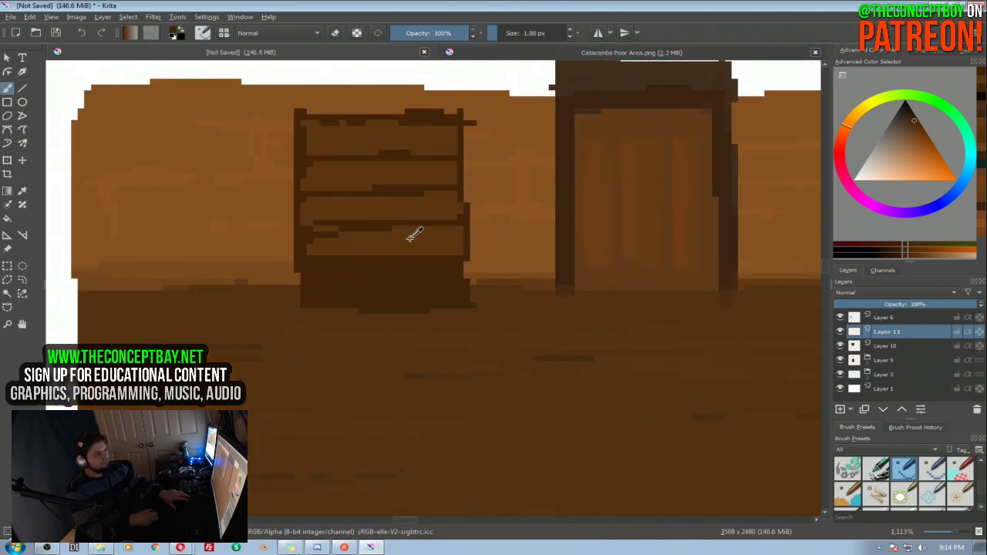
pyautogui.keyDown('ctrl'); pyautogui.click(423, 250); pyautogui.keyUp('ctrl')
pyautogui.keyDown('ctrl'); pyautogui.click(424, 270); pyautogui.keyUp('ctrl')
pyautogui.keyDown('ctrl'); pyautogui.click(436, 240); pyautogui.keyUp('ctrl')
pyautogui.keyDown('ctrl'); pyautogui.click(436, 269); pyautogui.keyUp('ctrl')
pyautogui.keyDown('ctrl'); pyautogui.click(437, 241); pyautogui.keyUp('ctrl')
pyautogui.keyDown('ctrl'); pyautogui.click(437, 270); pyautogui.keyUp('ctrl')
pyautogui.keyDown('ctrl'); pyautogui.click(438, 241); pyautogui.keyUp('ctrl')
pyautogui.keyDown('ctrl'); pyautogui.click(437, 271); pyautogui.keyUp('ctrl')
pyautogui.keyDown('ctrl'); pyautogui.click(442, 246); pyautogui.keyUp('ctrl')
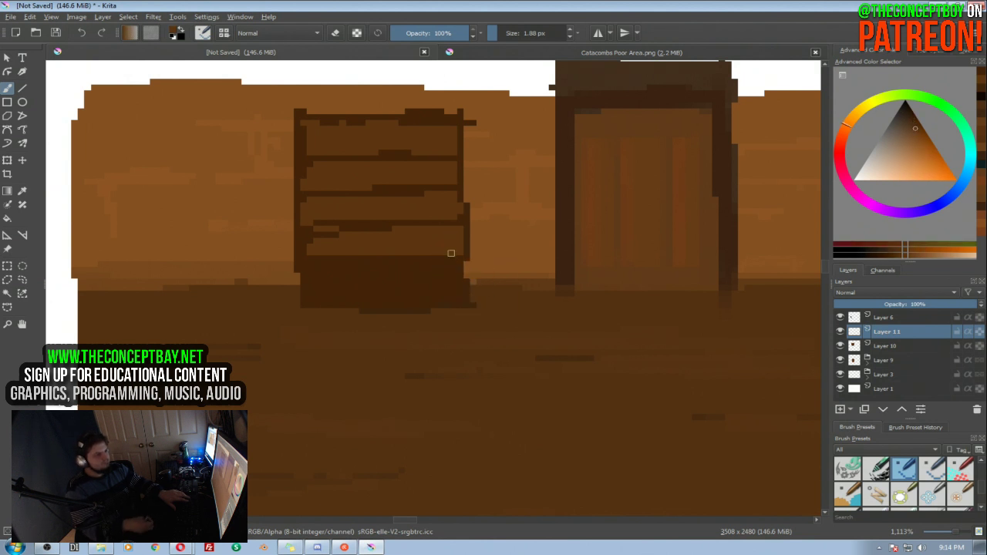
pyautogui.click(915, 123)
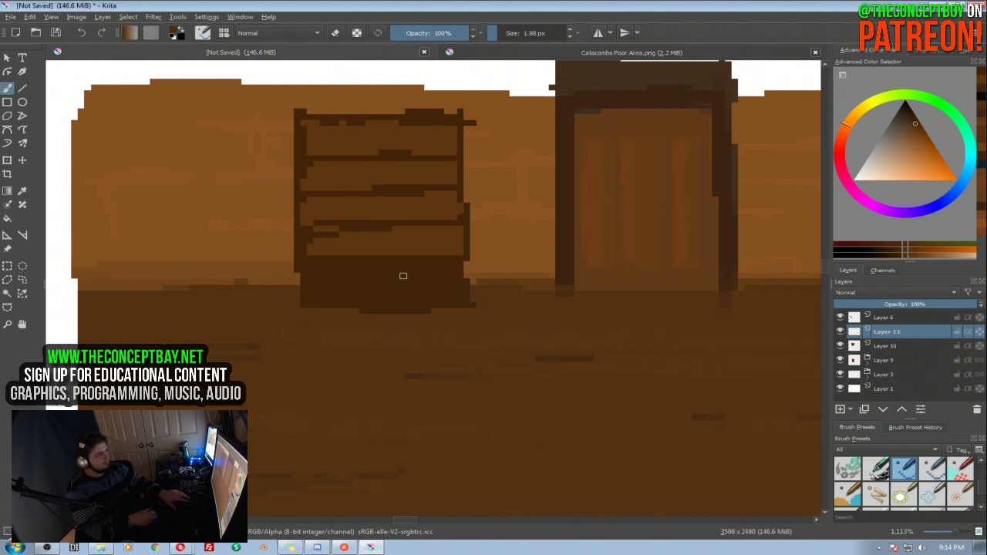
pyautogui.moveTo(382, 260); pyautogui.dragTo(385, 298)
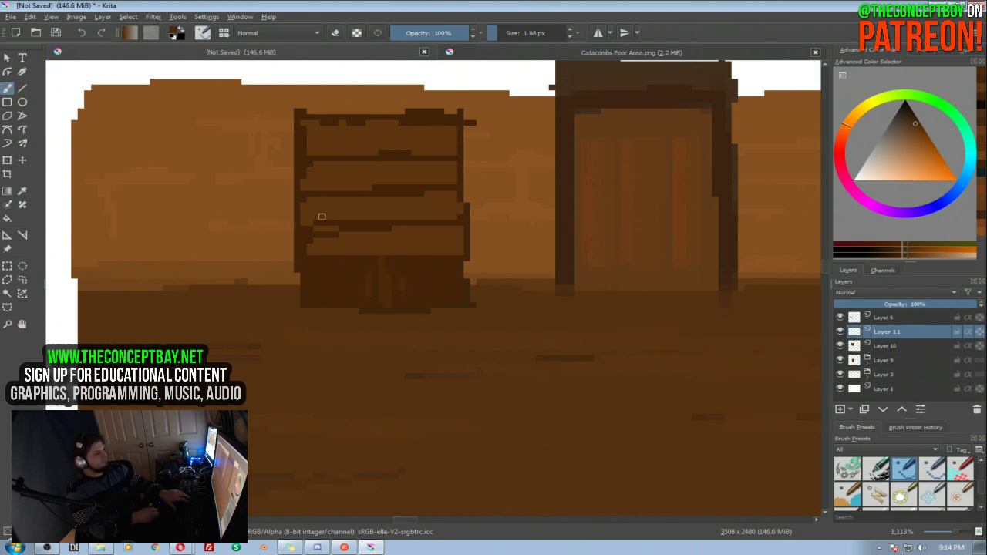
# Cover the stray dark mark on the lowest shelf with the shelf brown and erase the bulge along the furniture's right edge
pyautogui.keyDown('ctrl'); pyautogui.click(346, 243); pyautogui.keyUp('ctrl')
pyautogui.moveTo(312, 234); pyautogui.dragTo(333, 234)
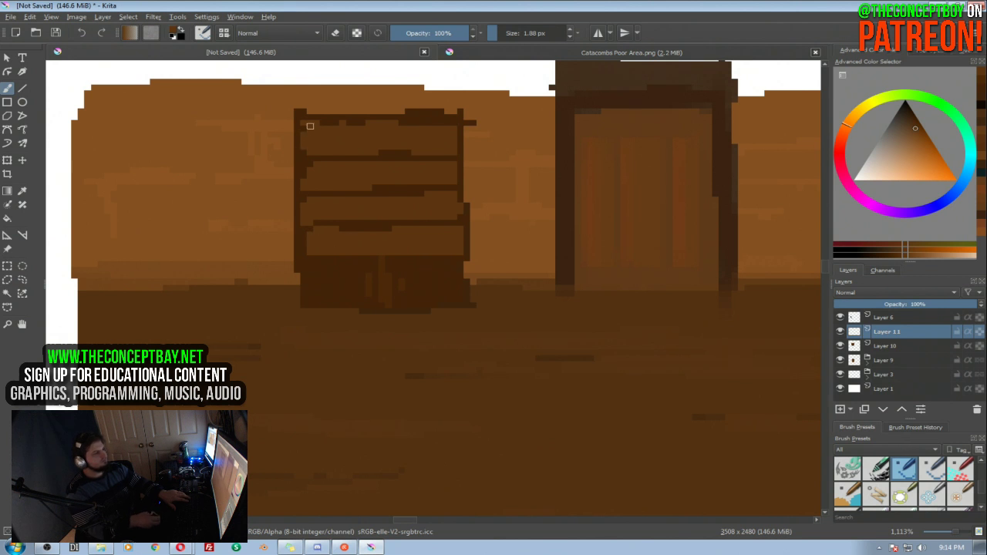
pyautogui.scroll(-4, 451, 173)
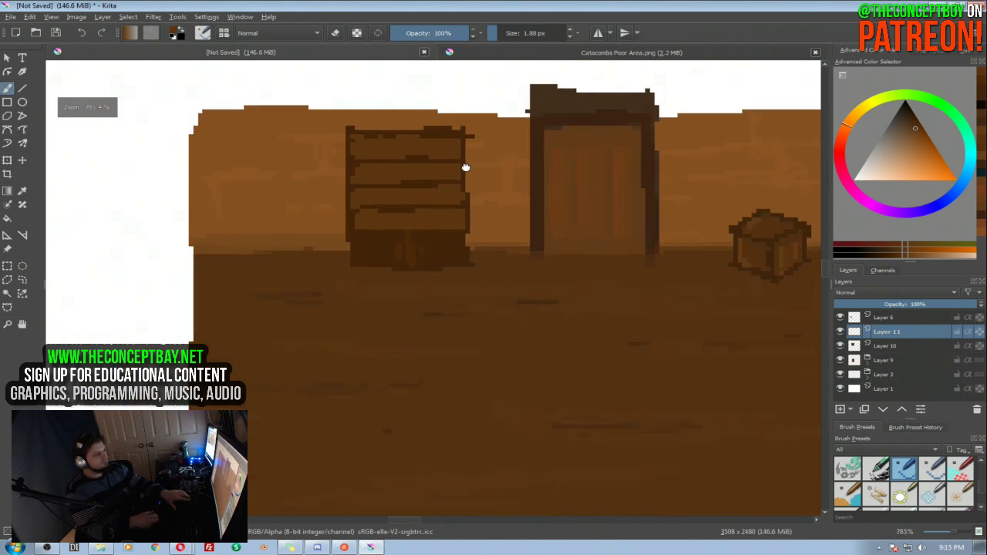
pyautogui.press('e')
pyautogui.moveTo(461, 221); pyautogui.dragTo(461, 261)
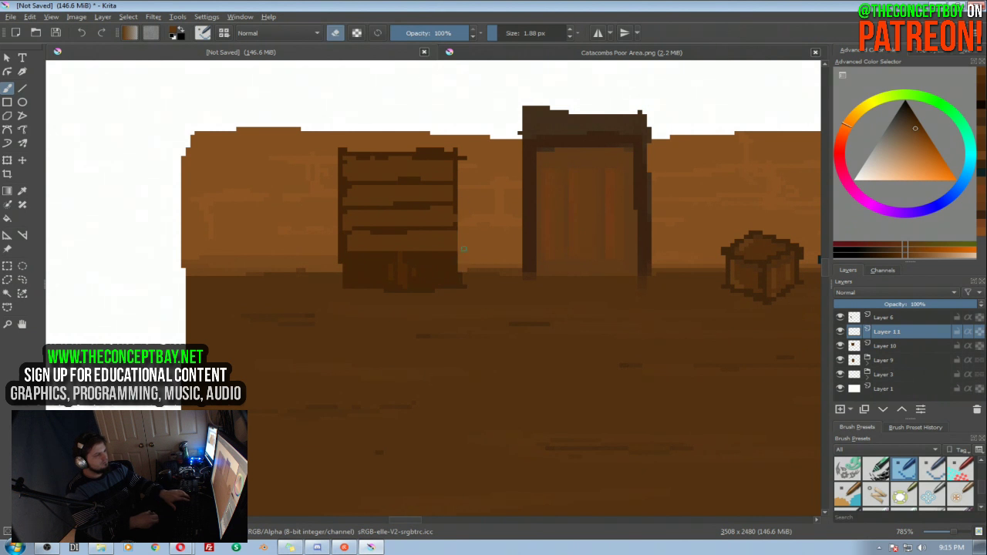
pyautogui.moveTo(462, 200); pyautogui.dragTo(462, 191)
# Widen the furniture's lower cabinet on both sides with the dark brown sampled from its outline
pyautogui.press('e')
pyautogui.keyDown('ctrl'); pyautogui.click(456, 212); pyautogui.keyUp('ctrl')
pyautogui.moveTo(456, 229); pyautogui.dragTo(457, 262)
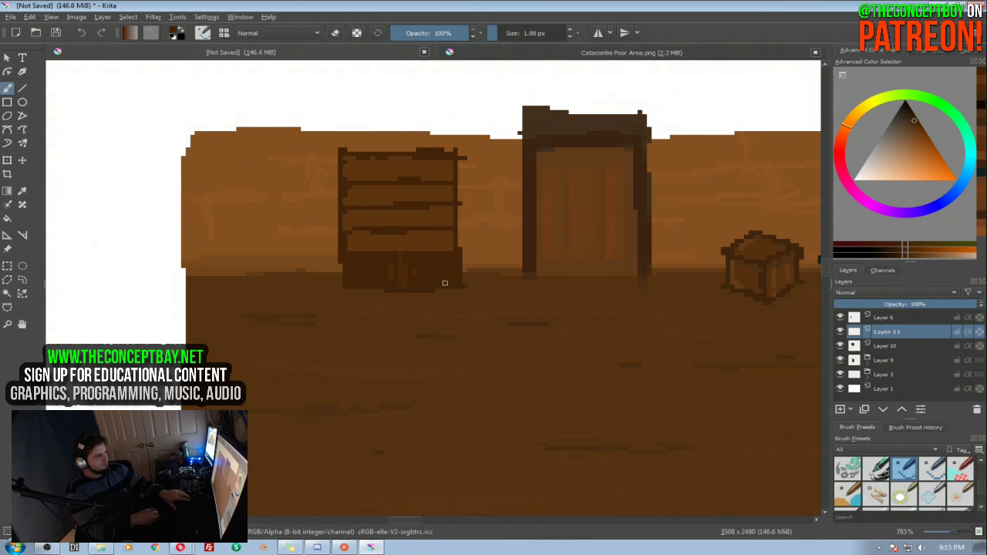
pyautogui.moveTo(337, 249); pyautogui.dragTo(337, 283)
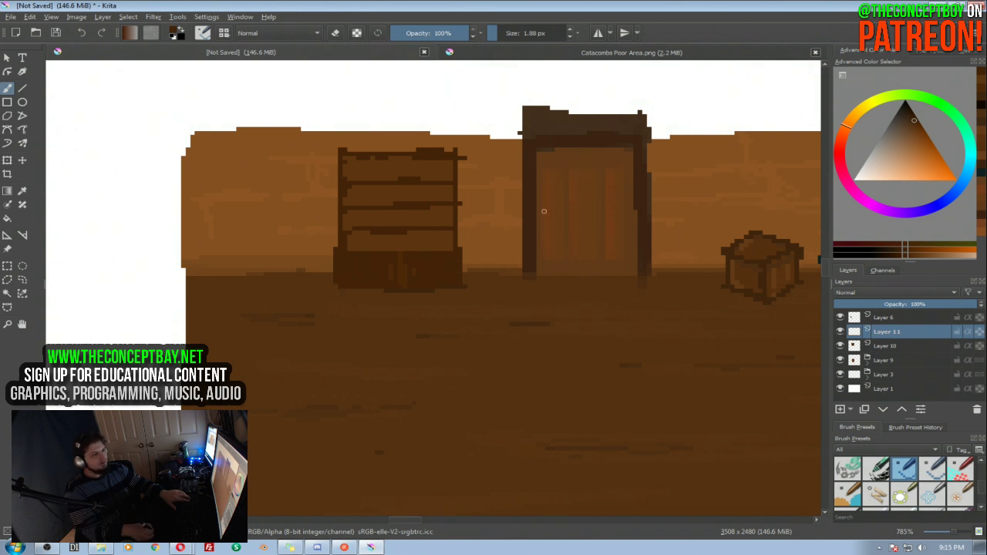
# Paint dark muted teal books on the second shelf from the top and tidy their edges with the sampled shelf brown
pyautogui.click(845, 137)
pyautogui.click(964, 134)
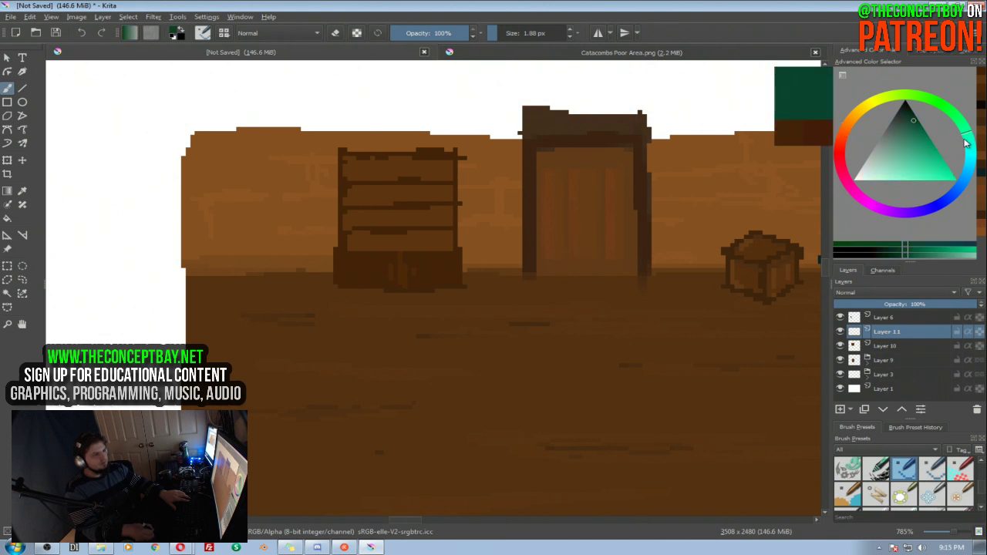
pyautogui.click(898, 118)
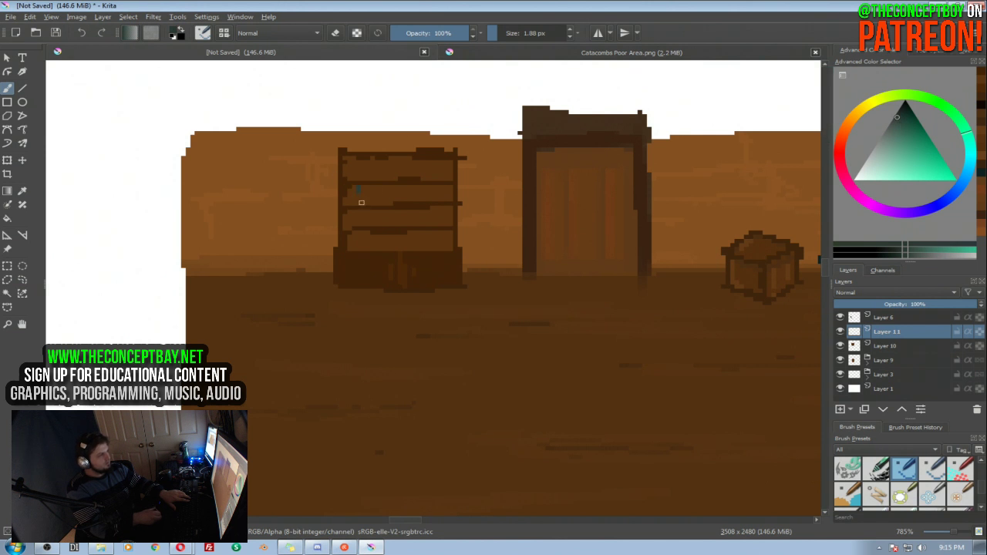
pyautogui.moveTo(380, 190); pyautogui.dragTo(381, 202)
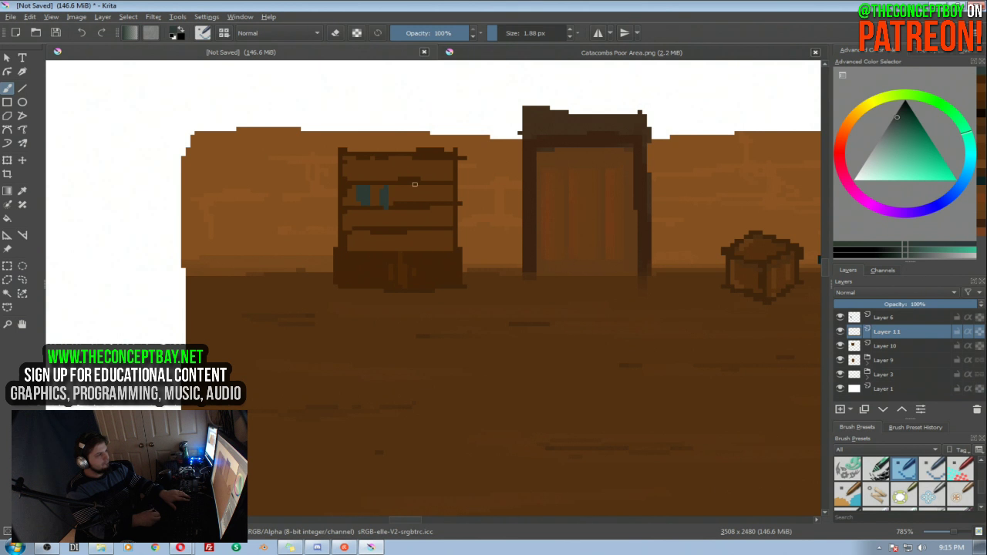
pyautogui.keyDown('ctrl'); pyautogui.click(411, 206); pyautogui.keyUp('ctrl')
pyautogui.click(406, 206)
pyautogui.click(385, 208)
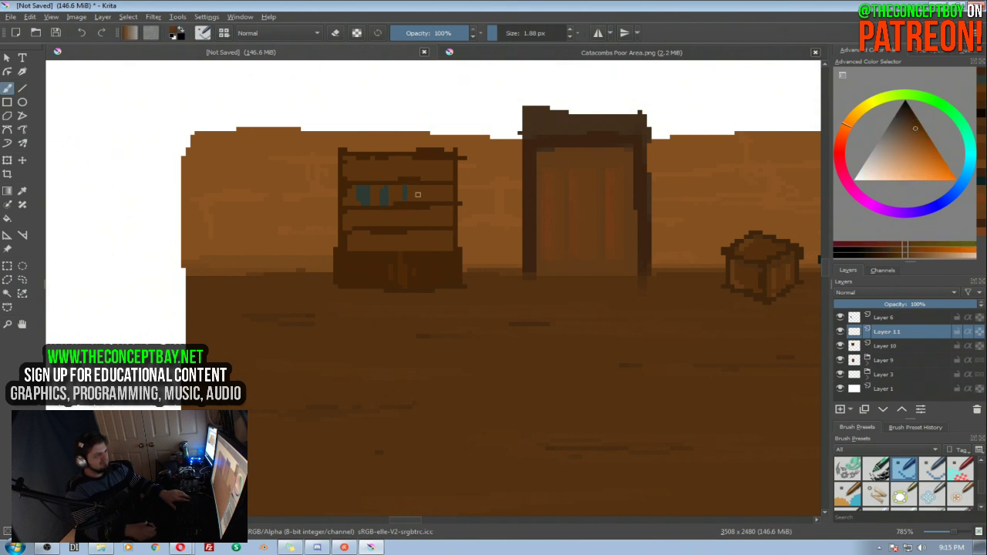
# Paint olive-yellow books beside the teal ones on the second shelf, erasing the first misplaced stroke
pyautogui.click(852, 118)
pyautogui.moveTo(852, 118); pyautogui.dragTo(856, 112)
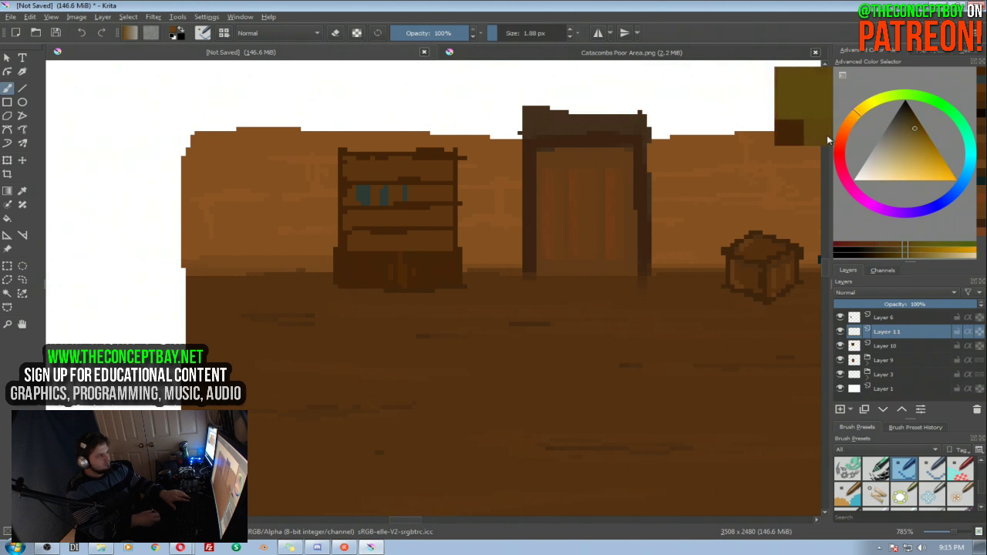
pyautogui.click(416, 196)
pyautogui.press('e')
pyautogui.moveTo(416, 191); pyautogui.dragTo(420, 204)
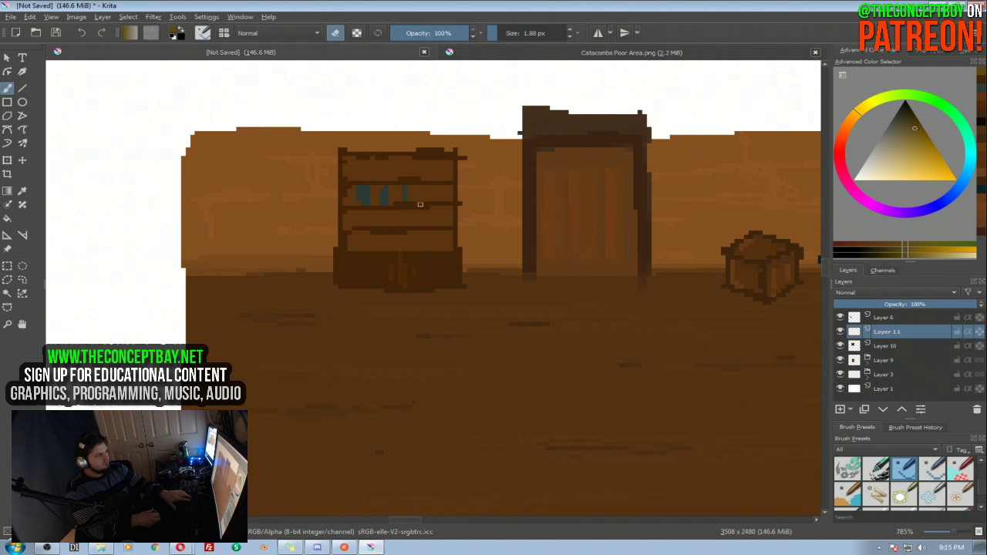
pyautogui.press('e')
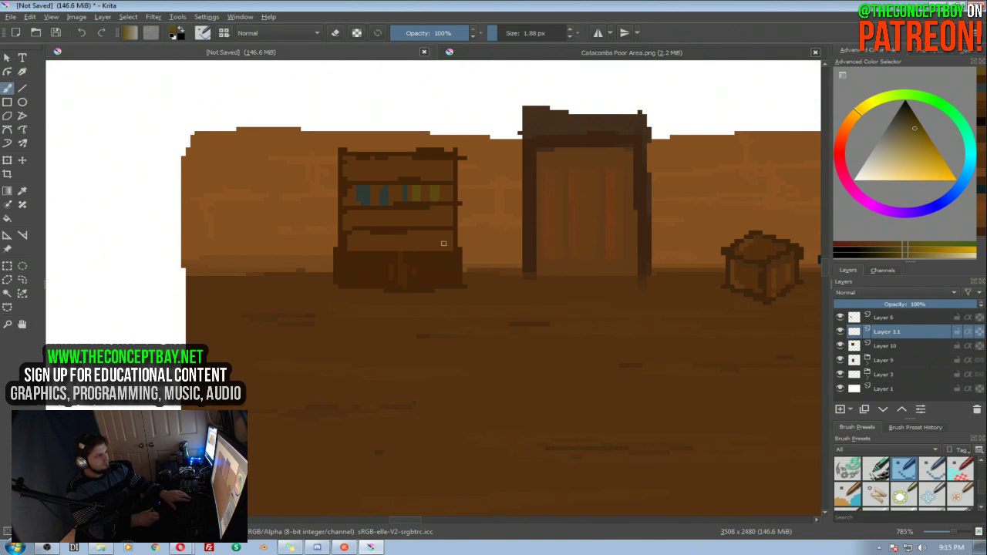
# Paint an olive book with a green book stacked on it, lying flat at the right end of the lowest shelf
pyautogui.moveTo(447, 247); pyautogui.dragTo(436, 248)
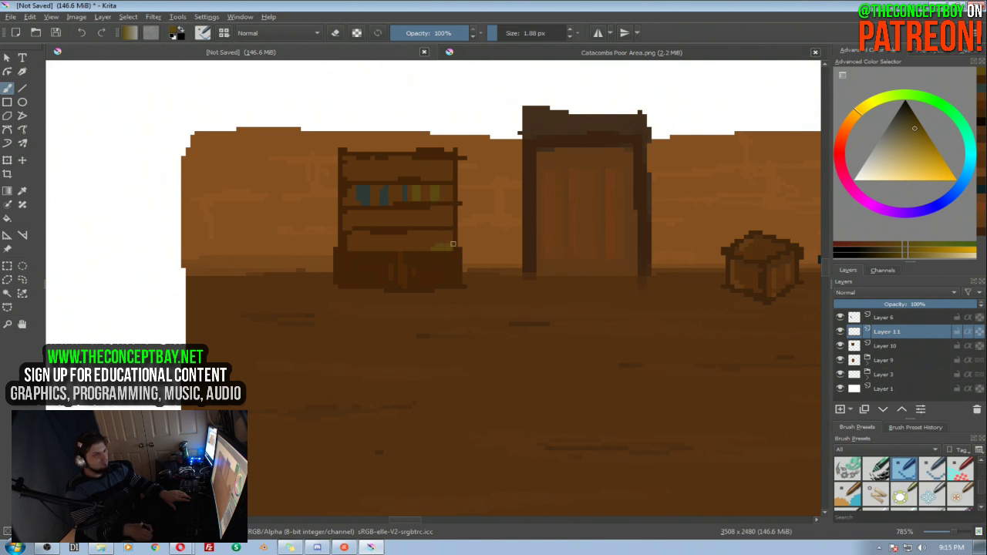
pyautogui.click(964, 128)
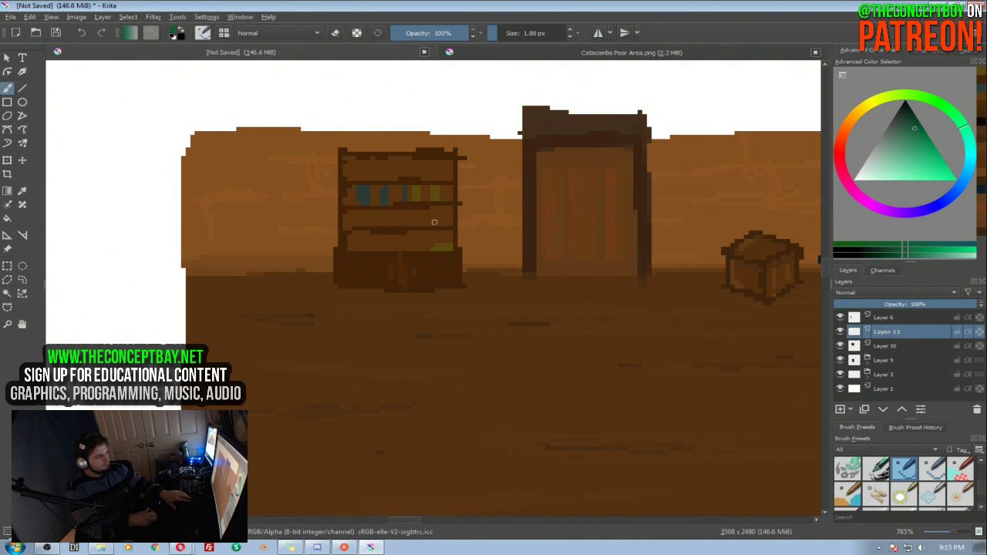
pyautogui.moveTo(434, 241); pyautogui.dragTo(451, 238)
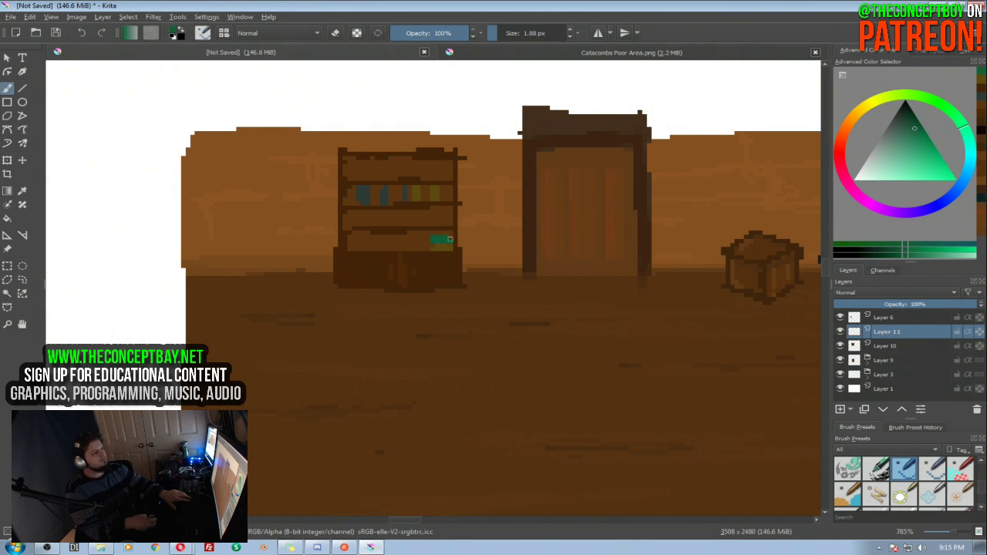
# Outline an extra section on top of the furniture in the sampled dark brown, undoing the first stroke
pyautogui.moveTo(546, 243); pyautogui.dragTo(357, 242)
pyautogui.moveTo(524, 204); pyautogui.dragTo(353, 208)
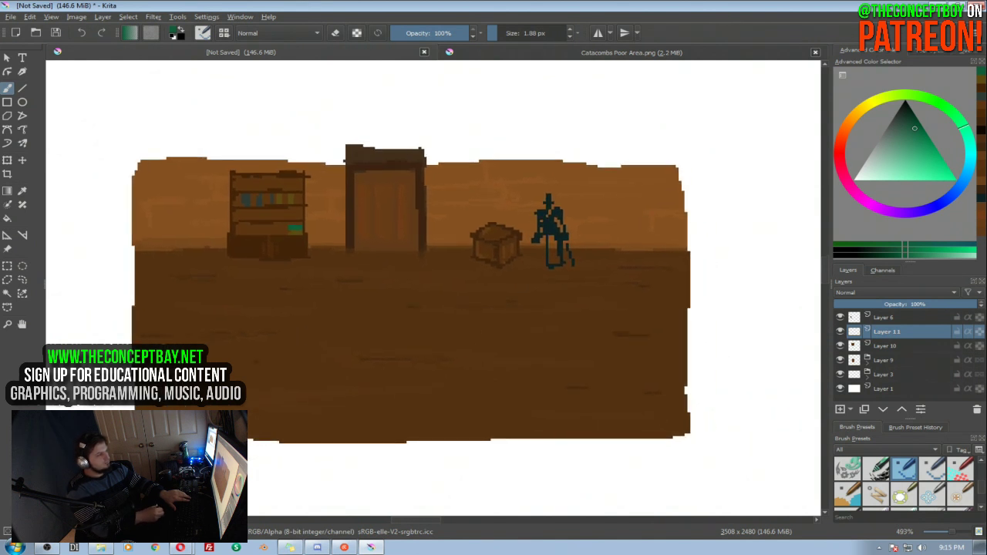
pyautogui.keyDown('ctrl'); pyautogui.click(283, 175); pyautogui.keyUp('ctrl')
pyautogui.moveTo(231, 163); pyautogui.dragTo(290, 159)
pyautogui.hotkey('ctrl', 'z')
pyautogui.moveTo(231, 160); pyautogui.dragTo(298, 161)
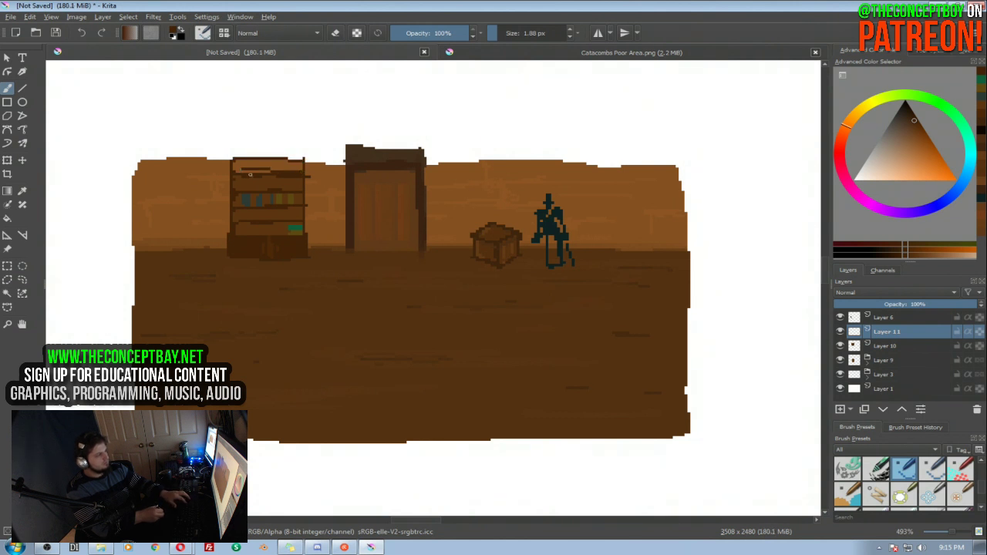
# Fill the new top section with the furniture's dark outline brown after undoing a black fill
pyautogui.press('d')
pyautogui.press('f')
pyautogui.click(271, 165)
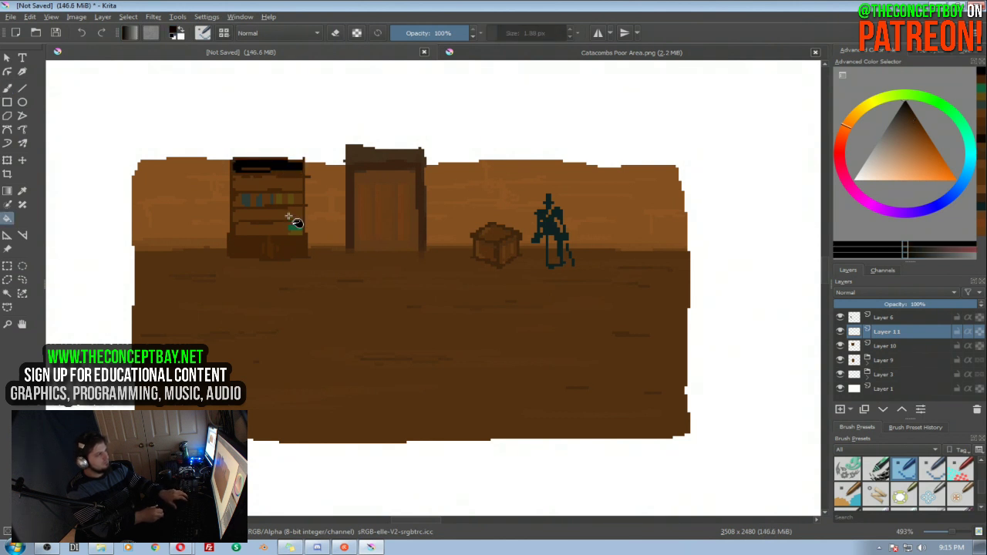
pyautogui.hotkey('ctrl', 'z')
pyautogui.keyDown('ctrl'); pyautogui.click(288, 174); pyautogui.keyUp('ctrl')
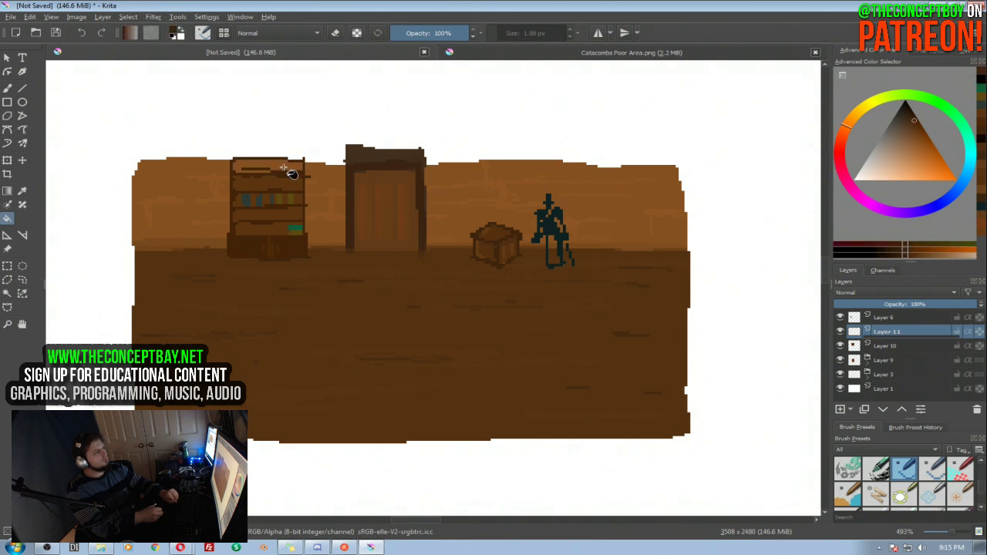
pyautogui.click(282, 165)
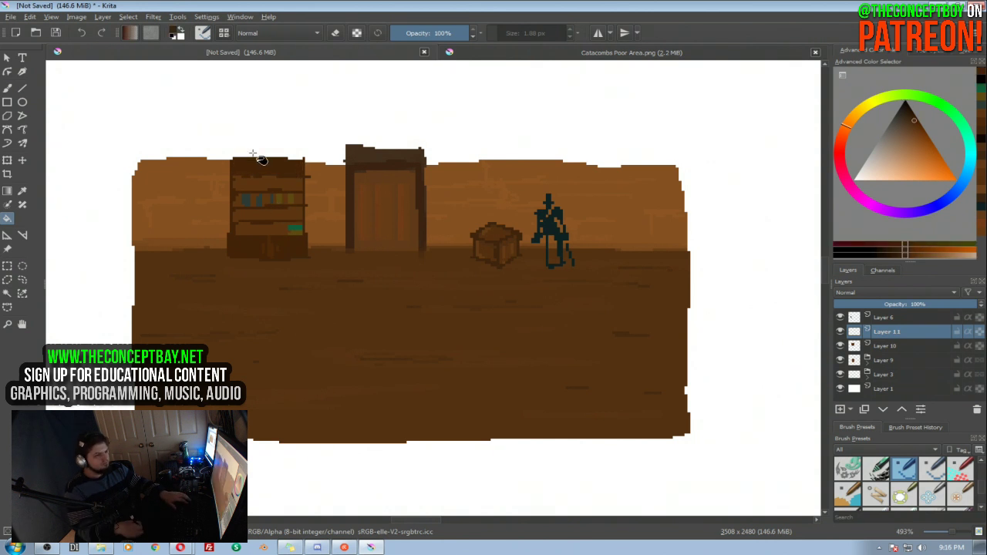
# Lock the furniture layer's transparency and paint a slightly lighter brown over the top section and the upper edge of the lower cabinet
pyautogui.scroll(3, 266, 163)
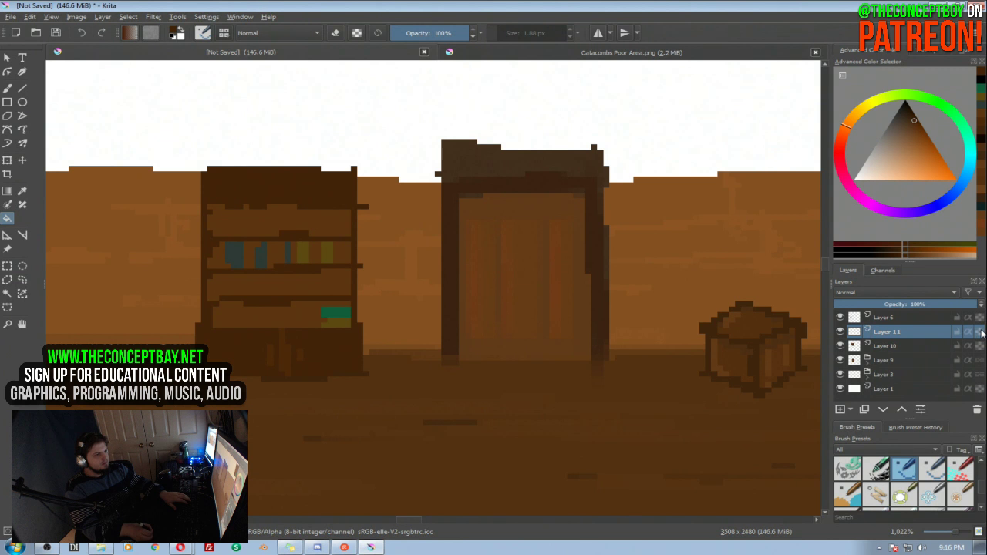
pyautogui.click(980, 333)
pyautogui.click(915, 125)
pyautogui.rightClick(293, 287)
pyautogui.click(282, 193)
pyautogui.keyDown('shift'); pyautogui.moveTo(278, 186); pyautogui.dragTo(299, 179); pyautogui.keyUp('shift')
pyautogui.moveTo(194, 180); pyautogui.dragTo(436, 171)
pyautogui.moveTo(357, 181); pyautogui.dragTo(187, 181)
pyautogui.keyDown('shift'); pyautogui.moveTo(246, 340); pyautogui.dragTo(218, 333); pyautogui.keyUp('shift')
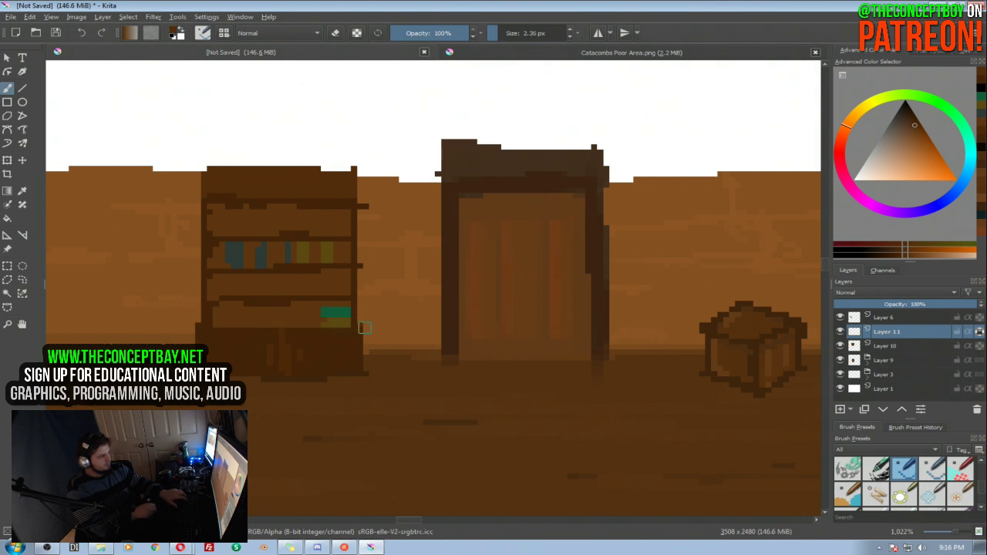
pyautogui.moveTo(205, 328)
pyautogui.mouseDown()
pyautogui.moveTo(380, 325)
pyautogui.moveTo(203, 328)
pyautogui.moveTo(363, 328)
pyautogui.mouseUp()
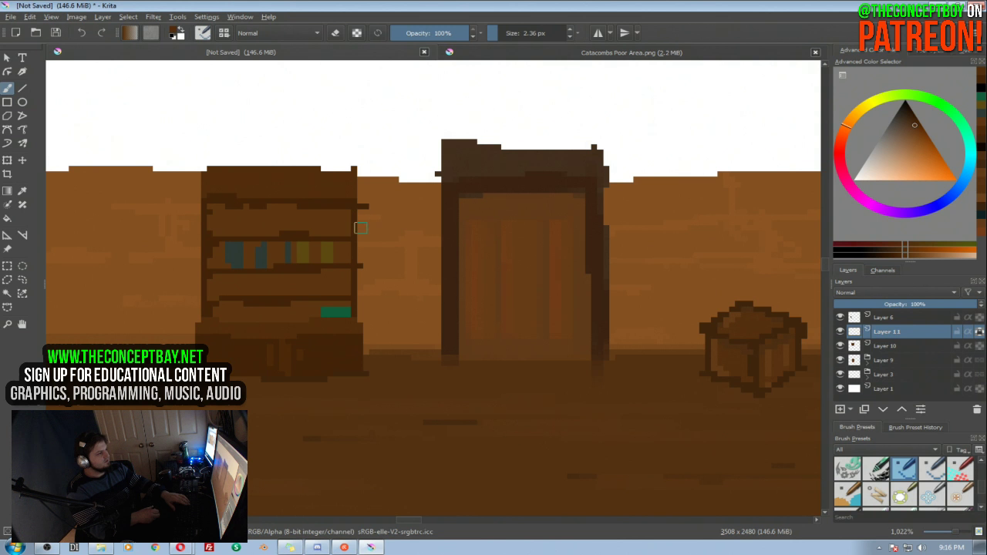
# Try nudging the whole furniture piece slightly down and to the left against the wall
pyautogui.hotkey('ctrl', 't')
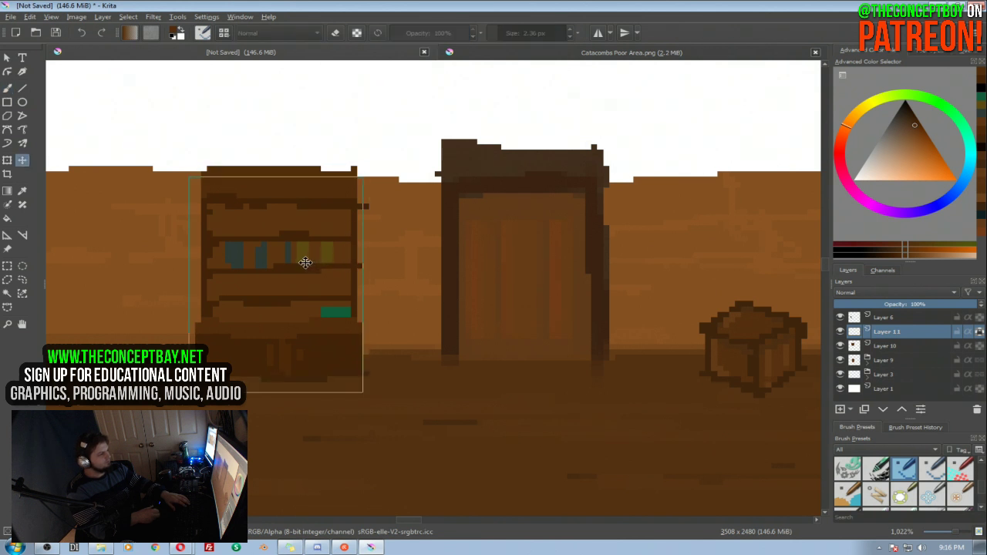
pyautogui.moveTo(317, 255); pyautogui.dragTo(307, 256)
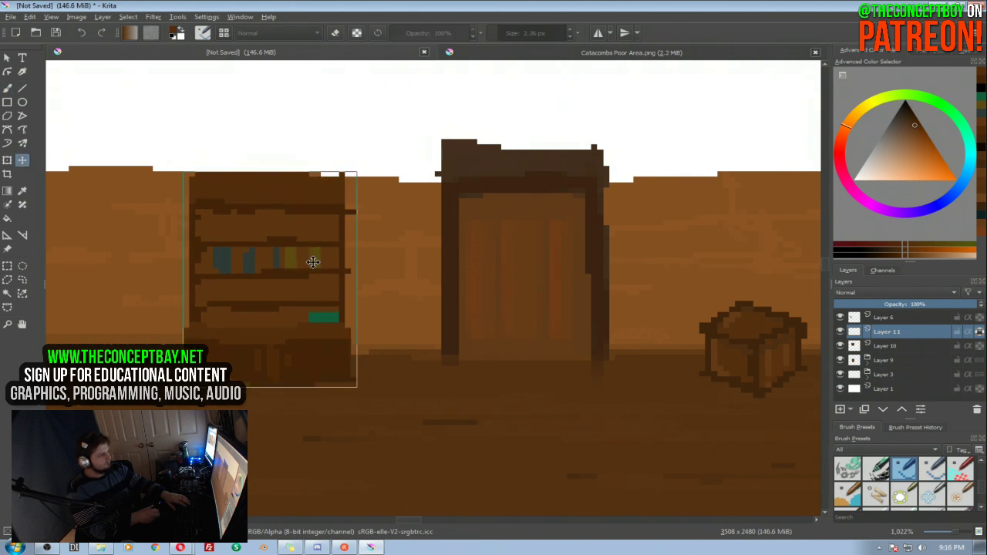
pyautogui.press('Down')
pyautogui.press('Right')
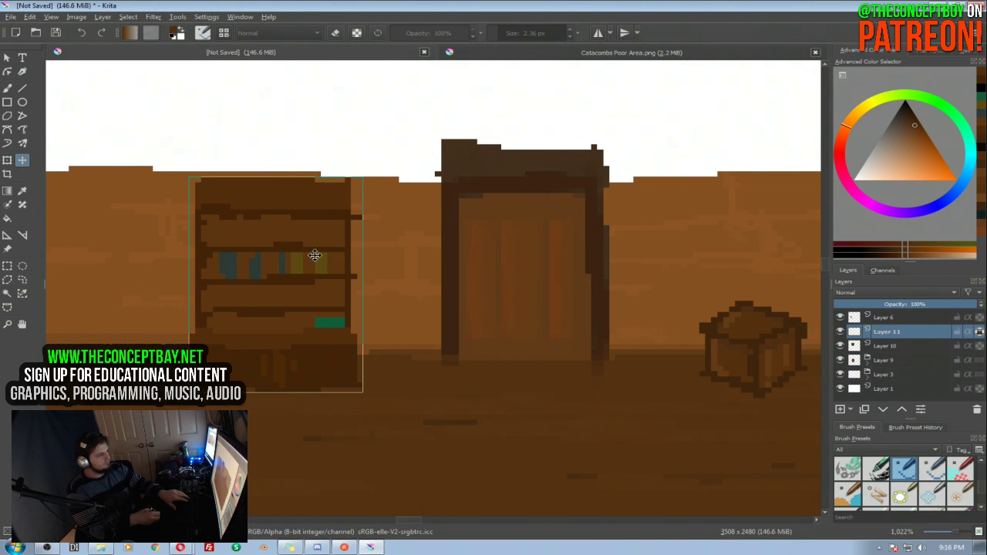
pyautogui.scroll(-2, 355, 202)
pyautogui.moveTo(365, 217); pyautogui.dragTo(294, 151)
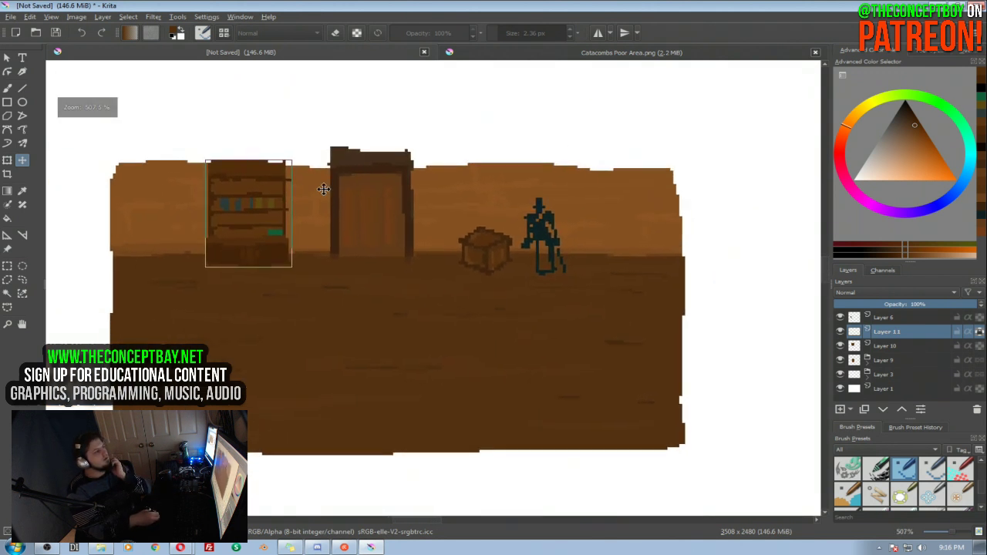
pyautogui.press('Return')
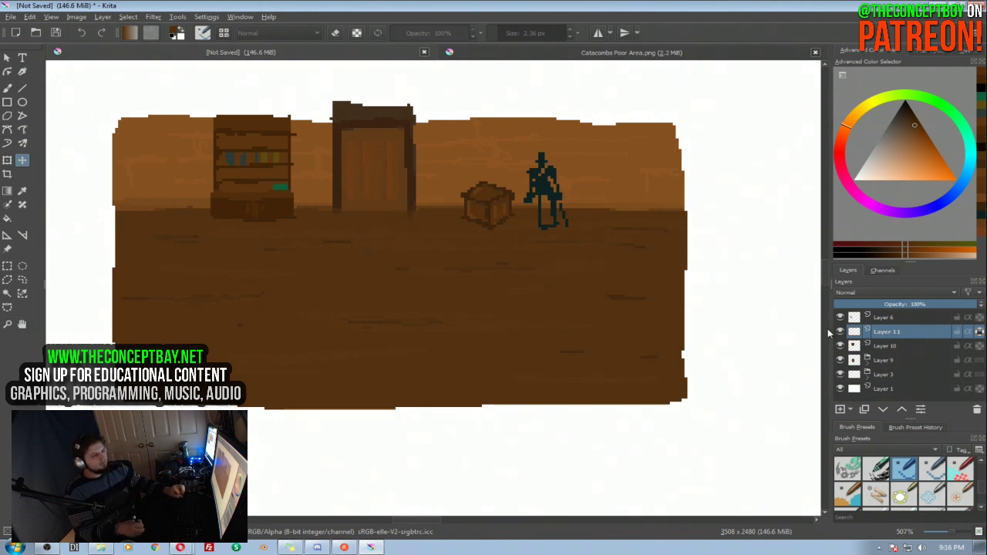
# Add a new layer above Layer 10 and paint a black blob over the lower part of the box with a 7.06 px brush
pyautogui.click(884, 346)
pyautogui.click(839, 409)
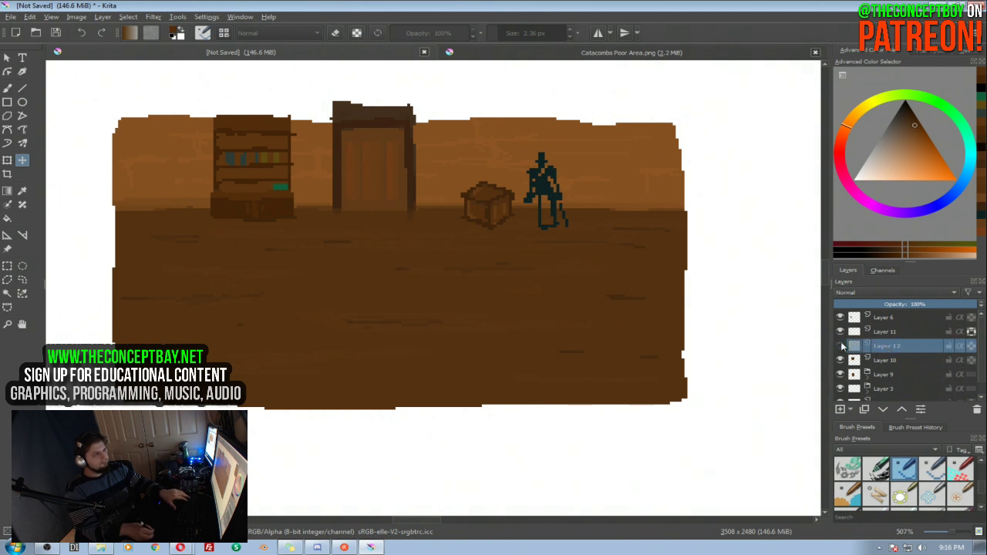
pyautogui.moveTo(915, 127); pyautogui.dragTo(910, 104)
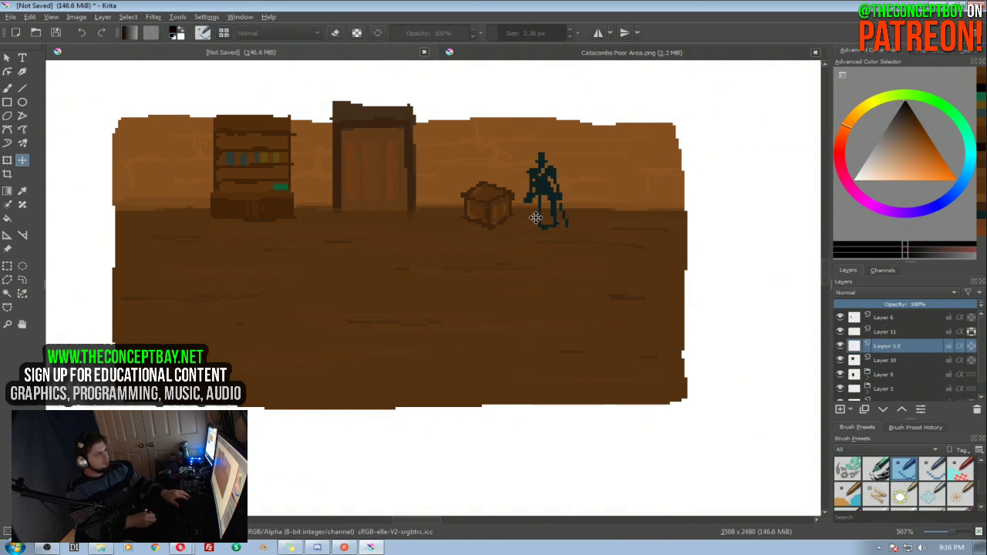
pyautogui.press('b')
pyautogui.press(']')
pyautogui.moveTo(474, 220)
pyautogui.mouseDown()
pyautogui.moveTo(499, 215)
pyautogui.moveTo(494, 223)
pyautogui.mouseUp()
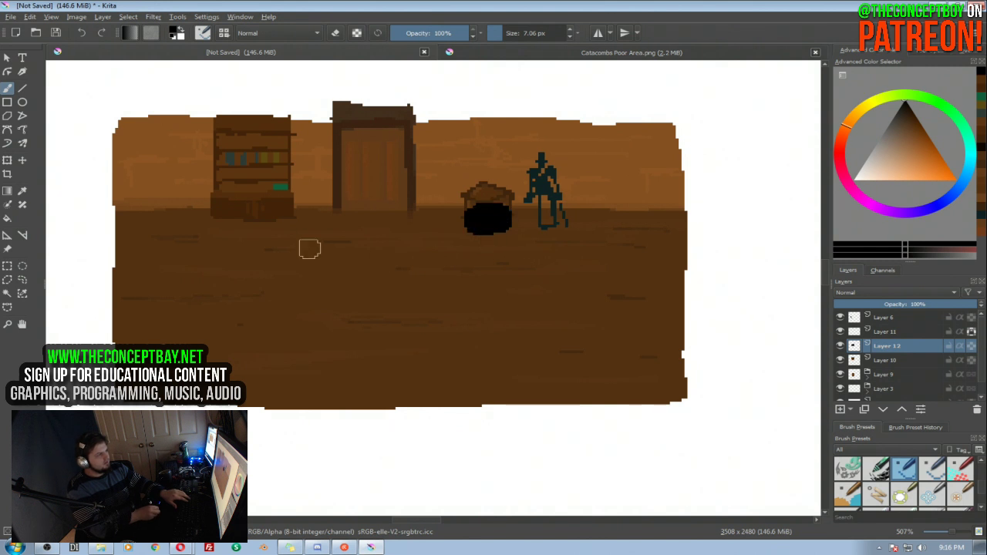
# Paint black shadow blobs beneath the bookshelf and the figure, and lower Layer 12's opacity to 16%
pyautogui.moveTo(229, 218)
pyautogui.mouseDown()
pyautogui.moveTo(290, 216)
pyautogui.moveTo(210, 218)
pyautogui.mouseUp()
pyautogui.moveTo(540, 223); pyautogui.dragTo(562, 224)
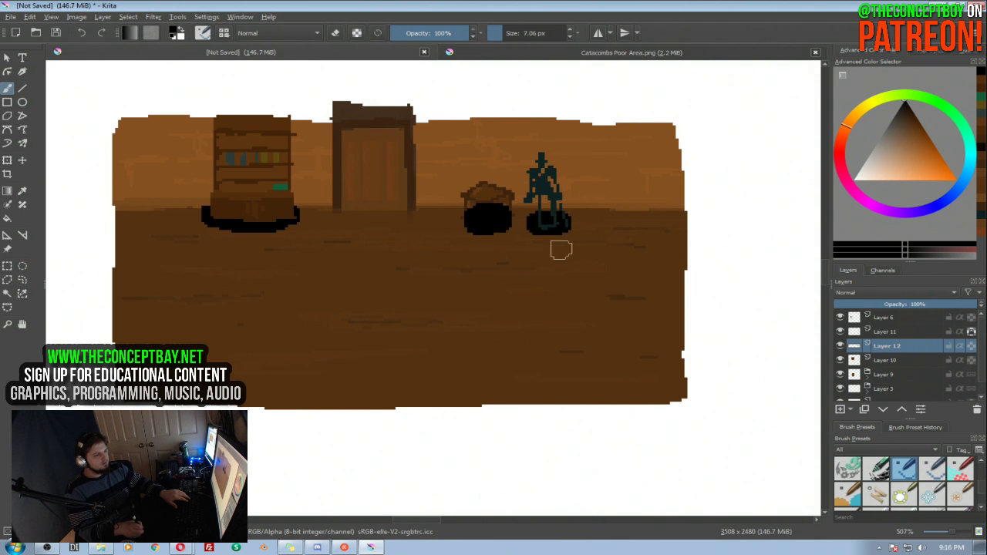
pyautogui.click(858, 306)
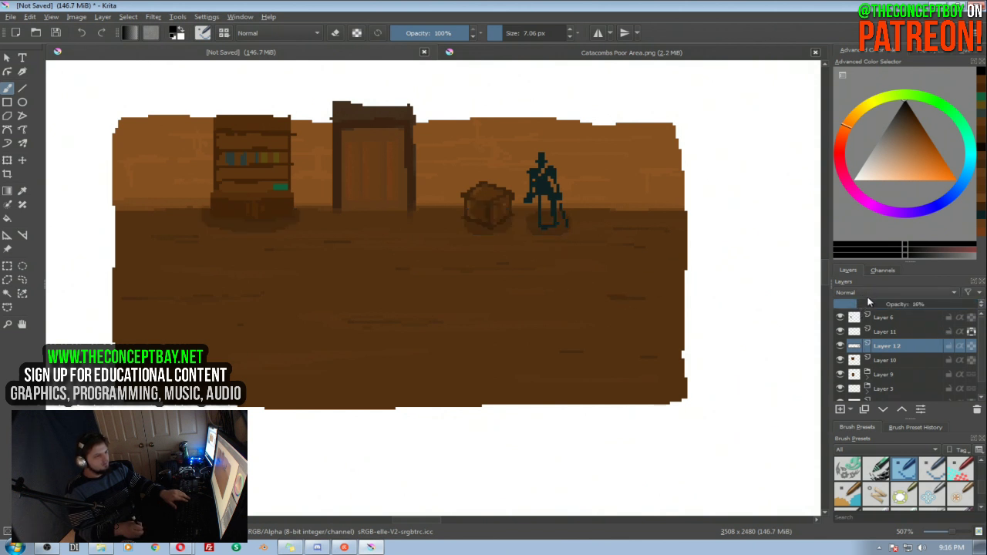
# Move the shadow layer, Layer 12, below Layer 9 and set its opacity to 27%
pyautogui.scroll(-1, 964, 340)
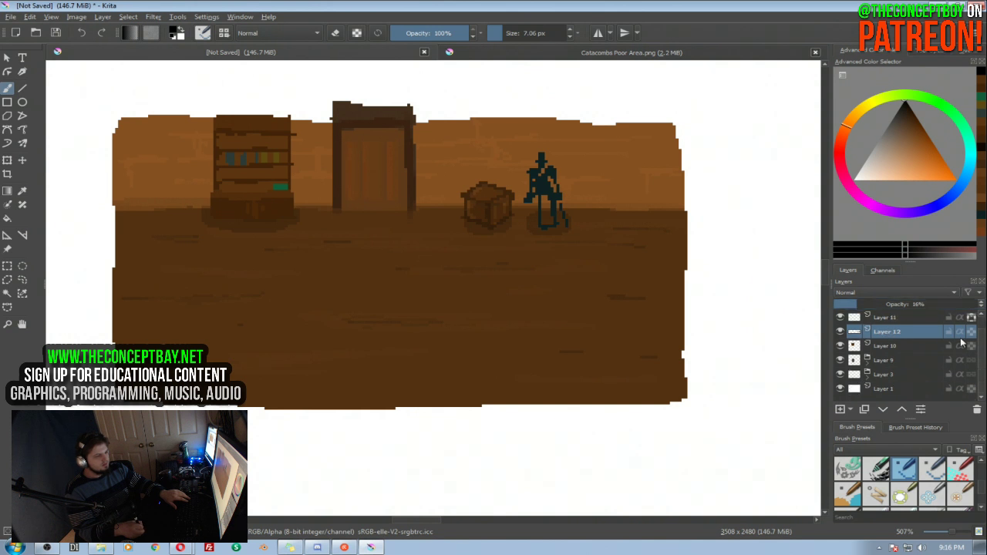
pyautogui.moveTo(883, 332); pyautogui.dragTo(901, 363)
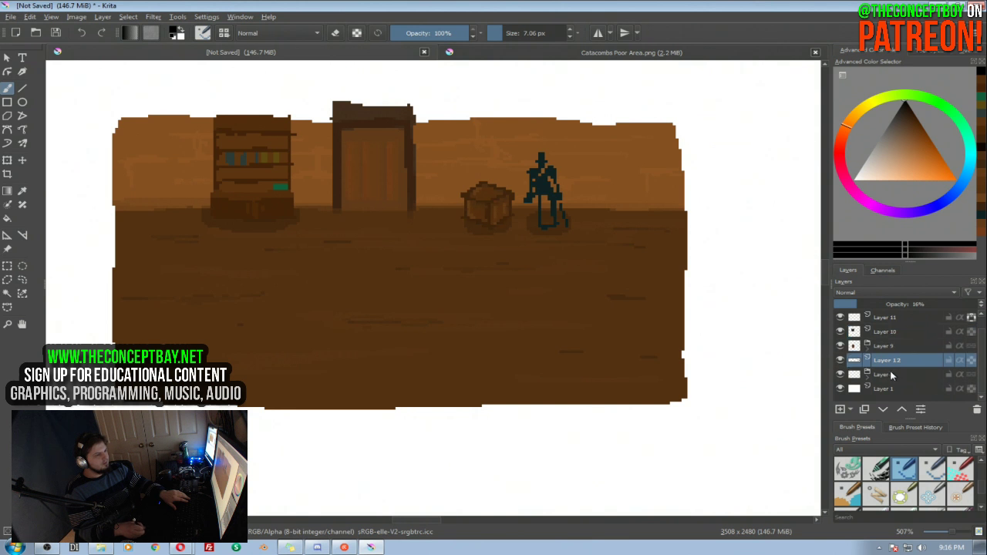
pyautogui.moveTo(906, 304); pyautogui.dragTo(964, 304)
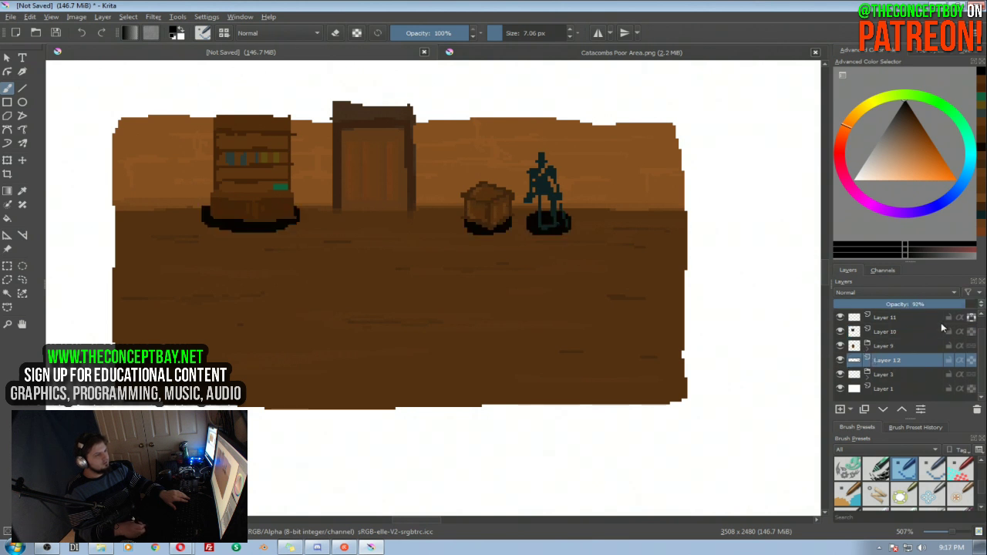
pyautogui.click(878, 304)
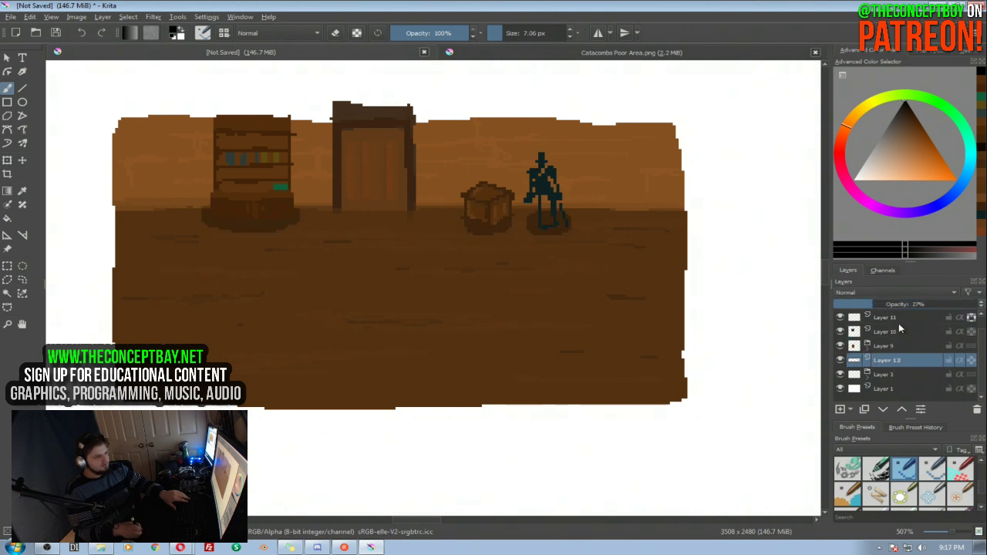
# Show the dark edge shading on Layer 5 in the Layer 3 group and set Layer 12's opacity to 20%
pyautogui.scroll(1, 977, 360)
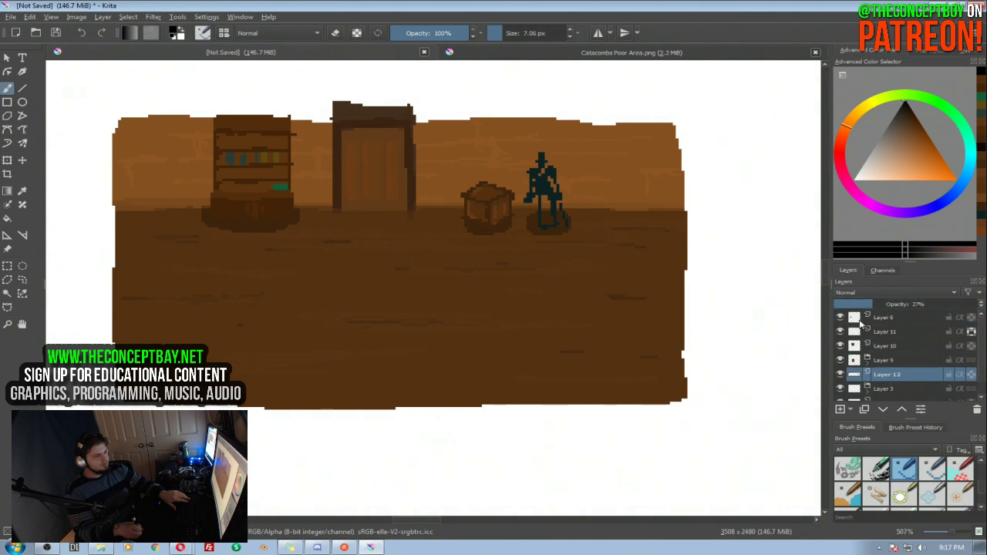
pyautogui.scroll(-1, 894, 372)
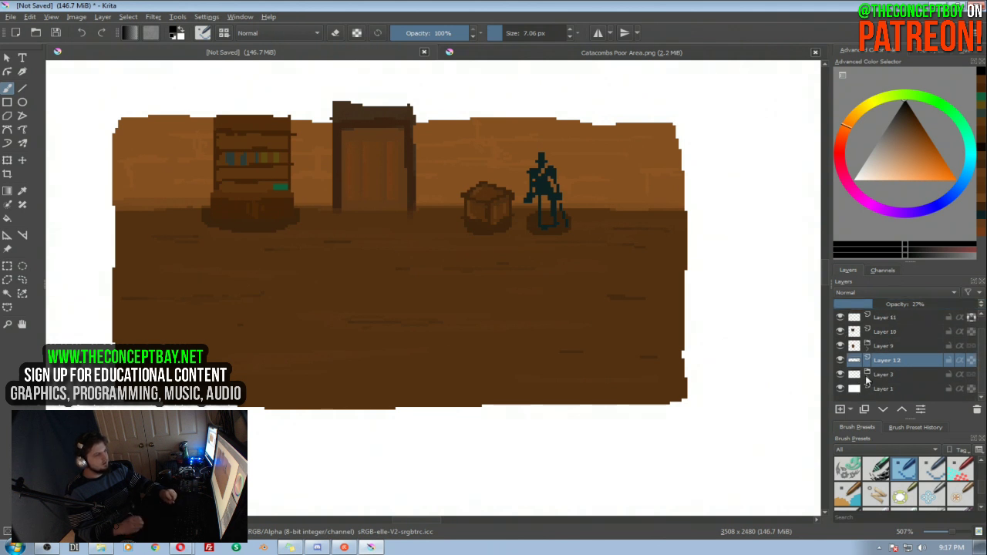
pyautogui.click(840, 388)
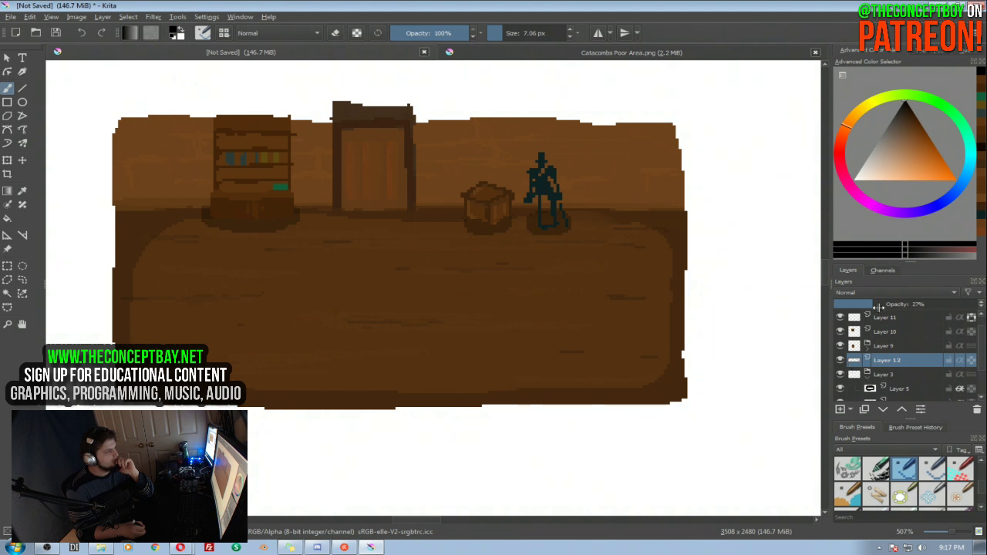
pyautogui.moveTo(865, 305); pyautogui.dragTo(865, 306)
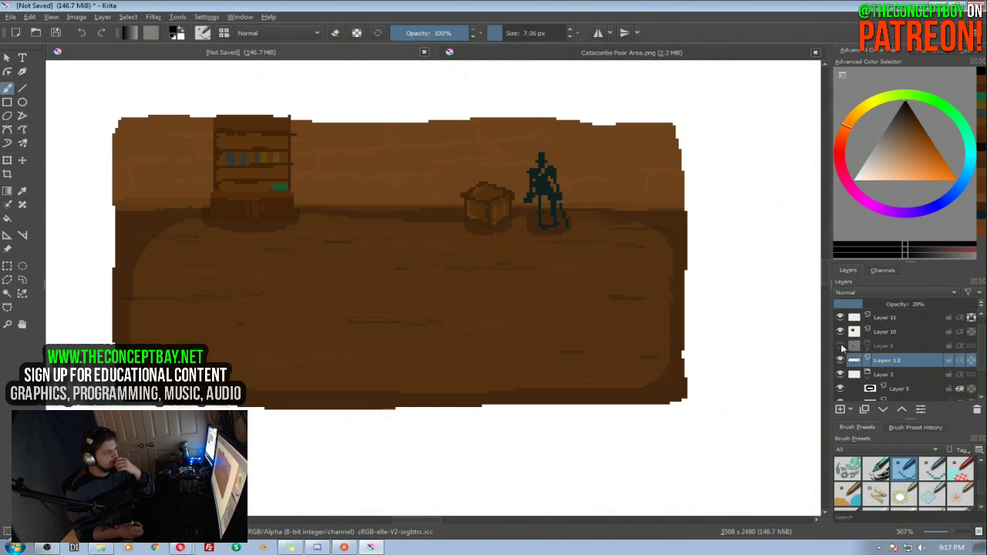
# Toggle Layers 9, 12, 7 and 8 off and on to identify which layer holds each part of the door
pyautogui.click(866, 345)
pyautogui.click(866, 345)
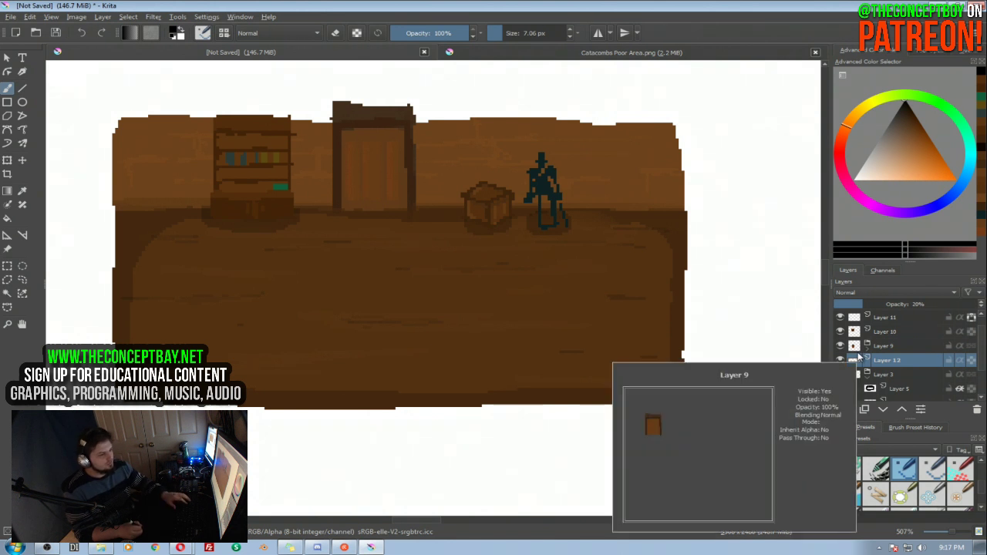
pyautogui.click(840, 361)
pyautogui.click(841, 361)
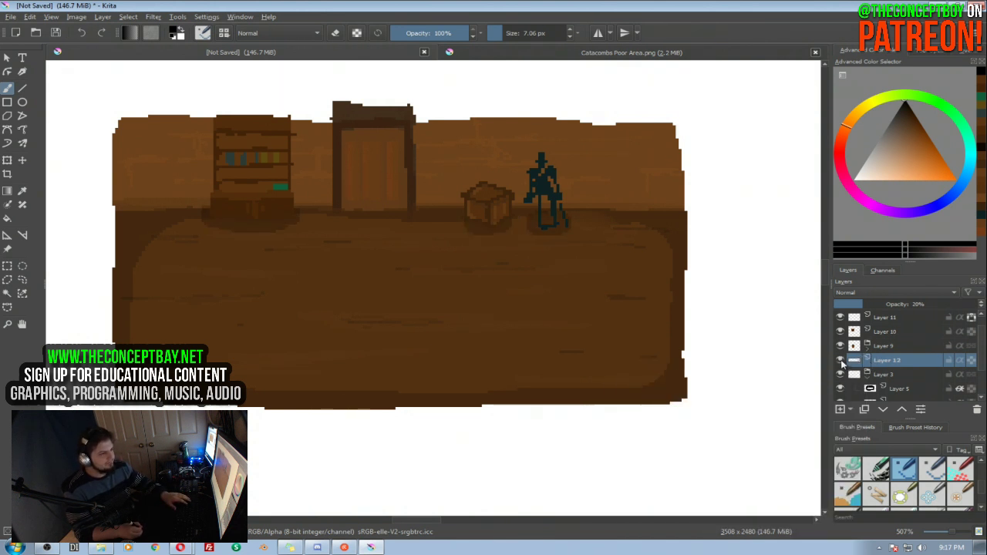
pyautogui.click(841, 346)
pyautogui.click(841, 347)
pyautogui.click(877, 348)
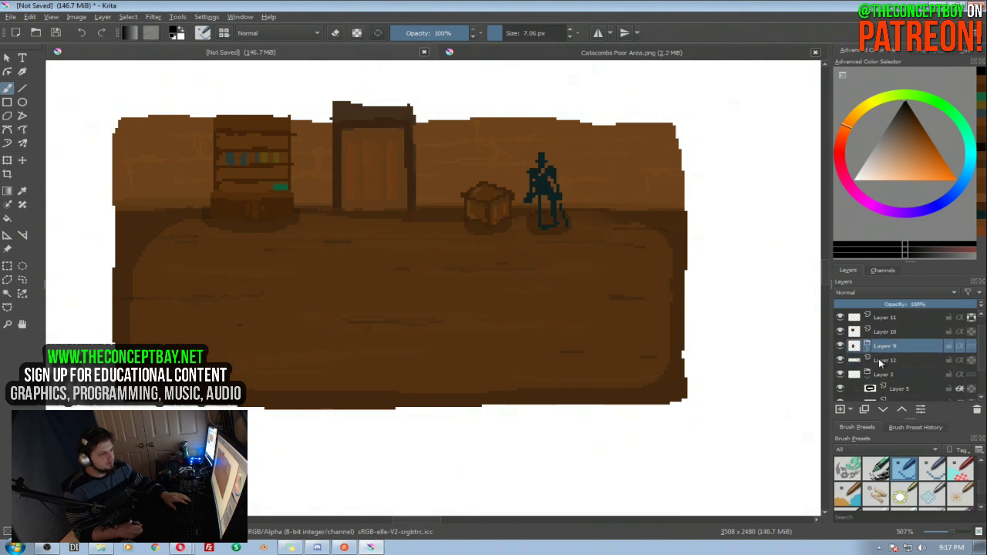
pyautogui.click(867, 348)
pyautogui.click(893, 363)
pyautogui.click(841, 361)
pyautogui.click(840, 361)
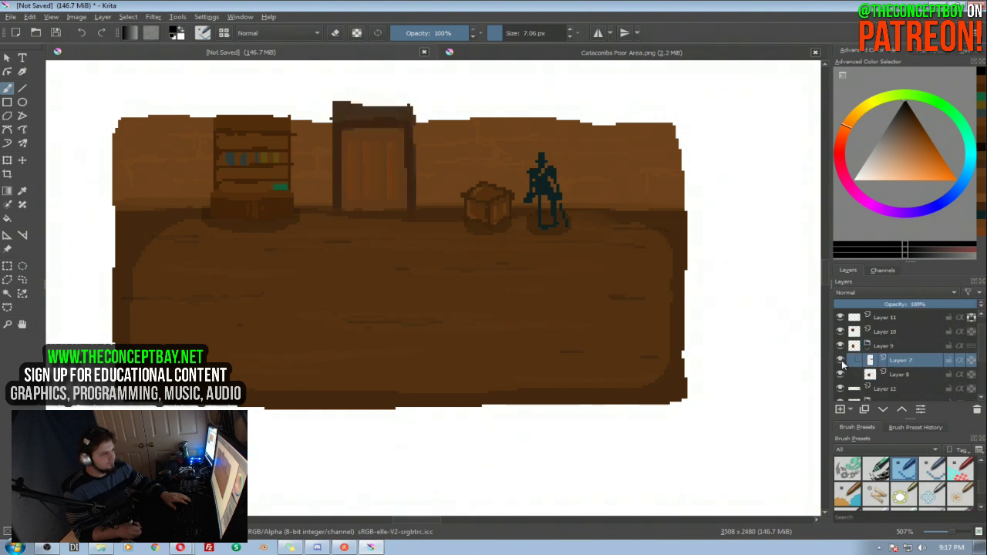
pyautogui.click(840, 374)
pyautogui.click(840, 374)
# Lock Layer 8's transparency and cover the door's planks with flat brown, ending in a dark reddish brown
pyautogui.click(899, 376)
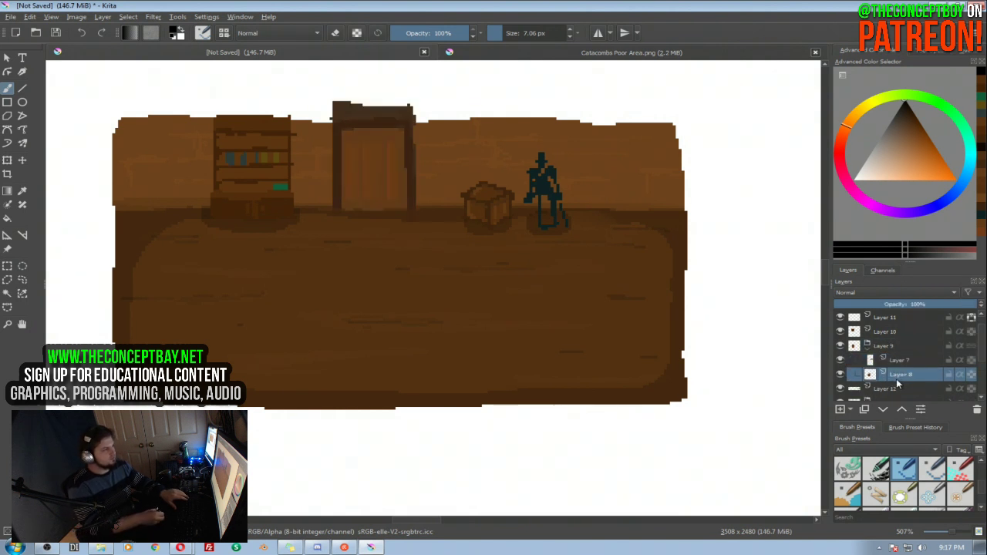
pyautogui.keyDown('ctrl'); pyautogui.click(383, 127); pyautogui.keyUp('ctrl')
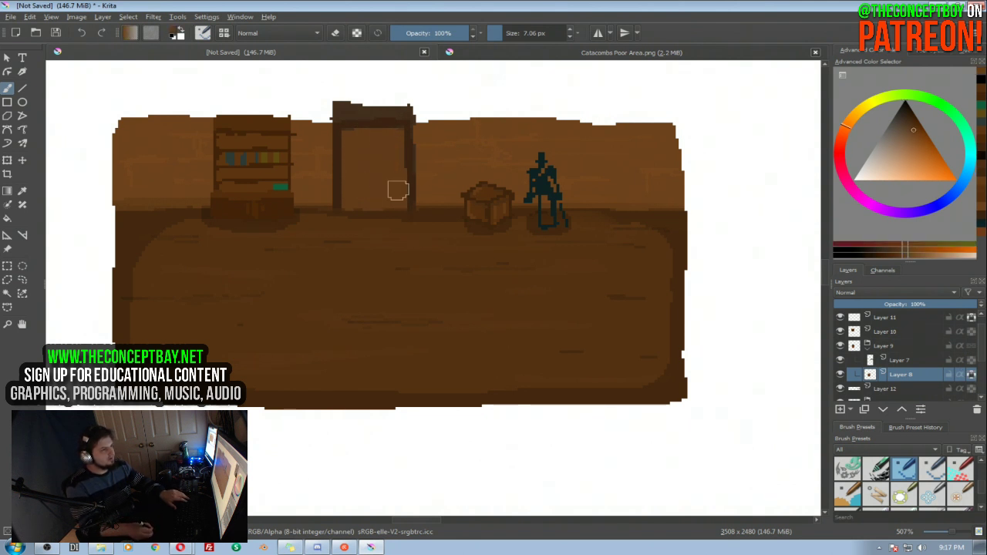
pyautogui.click(910, 121)
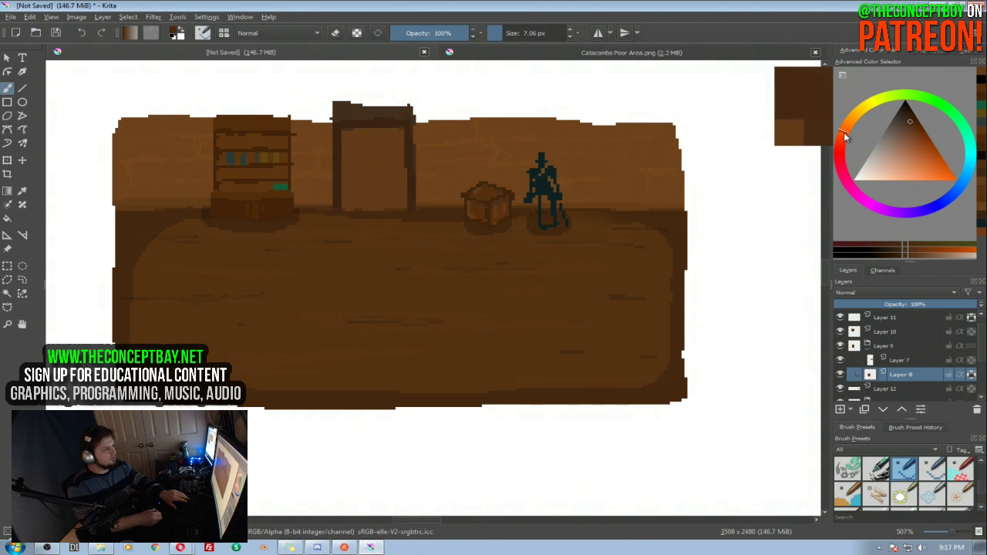
pyautogui.moveTo(330, 132)
pyautogui.mouseDown()
pyautogui.moveTo(383, 215)
pyautogui.moveTo(409, 154)
pyautogui.mouseUp()
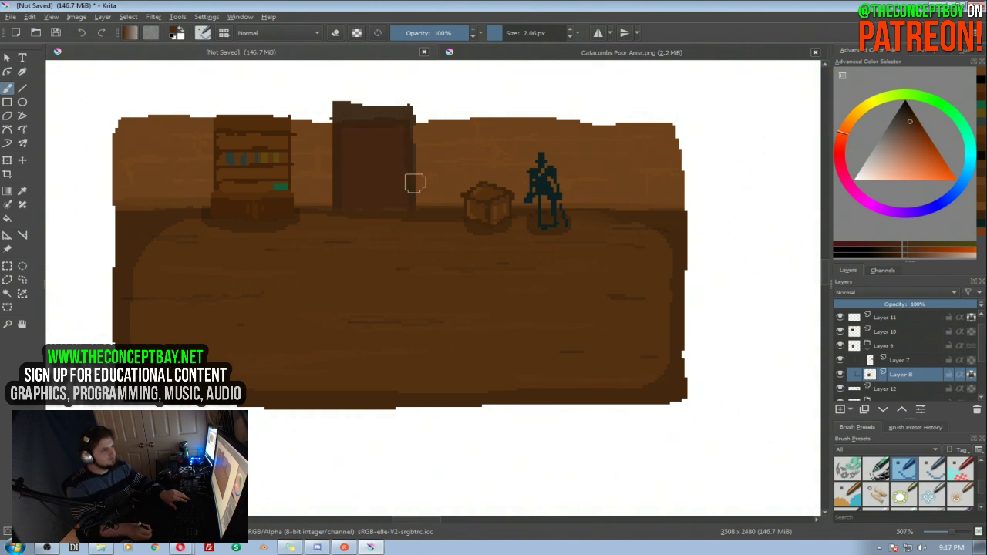
# Try repainting the flat door panel in a greyish purple and in a dark red
pyautogui.click(904, 123)
pyautogui.moveTo(335, 180)
pyautogui.mouseDown()
pyautogui.moveTo(370, 205)
pyautogui.moveTo(401, 160)
pyautogui.mouseUp()
pyautogui.moveTo(845, 133)
pyautogui.mouseDown()
pyautogui.moveTo(843, 147)
pyautogui.moveTo(846, 132)
pyautogui.mouseUp()
pyautogui.click(910, 121)
pyautogui.click(914, 131)
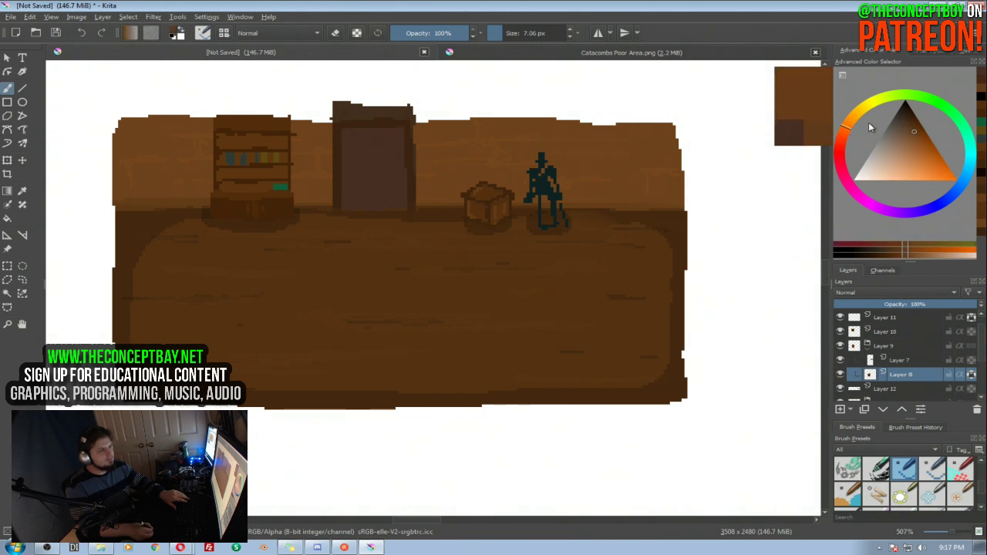
pyautogui.moveTo(840, 137); pyautogui.dragTo(844, 134)
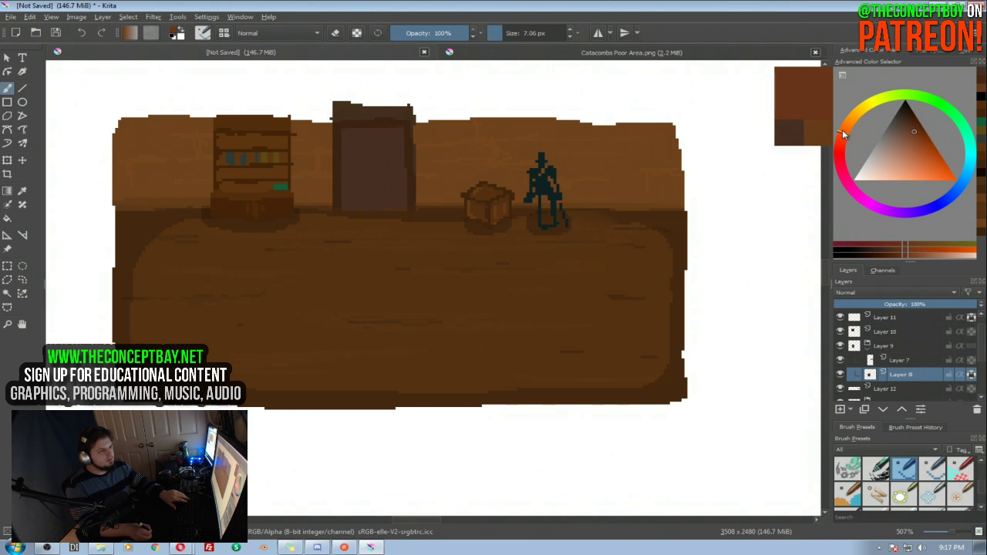
pyautogui.click(912, 123)
pyautogui.moveTo(347, 130); pyautogui.dragTo(349, 208)
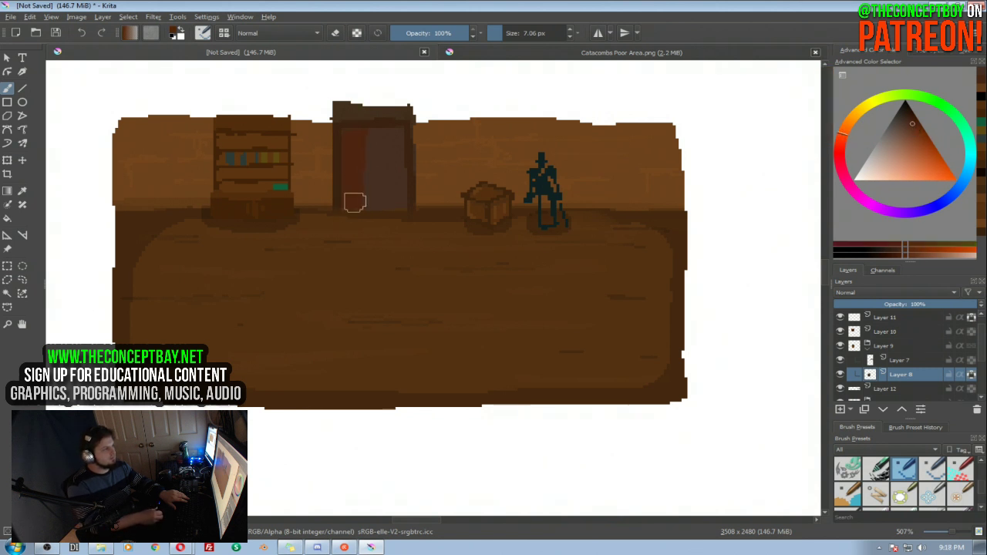
pyautogui.moveTo(397, 124); pyautogui.dragTo(400, 207)
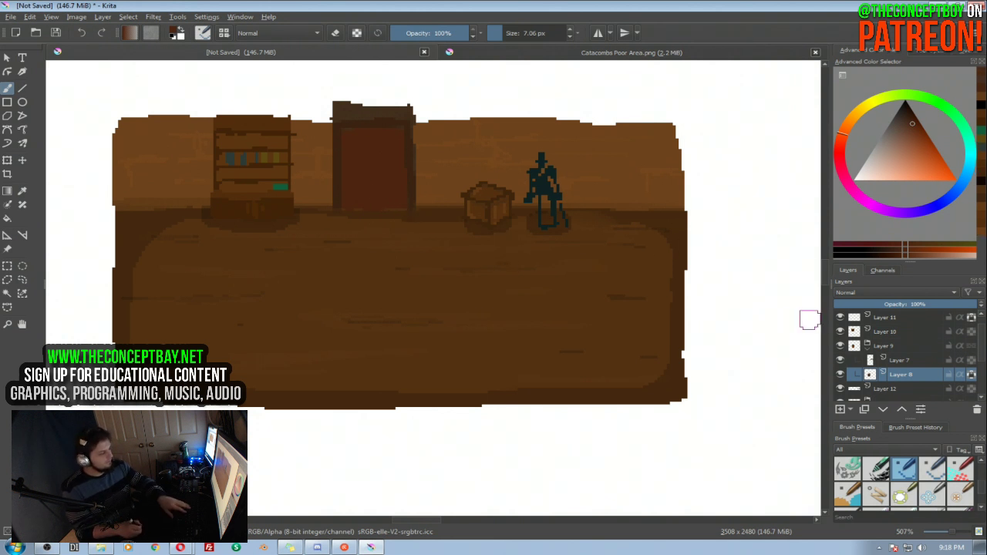
# Move the whole door group, Layer 9, slightly down toward the floor
pyautogui.click(889, 346)
pyautogui.press('t')
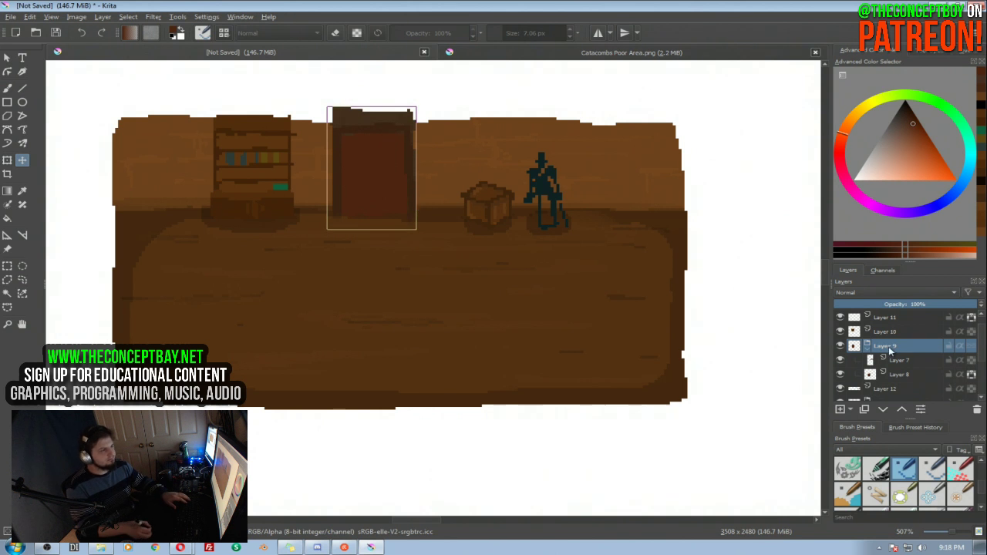
# Repaint the door panel on Layer 8 in a flat dark orange-brown
pyautogui.click(900, 375)
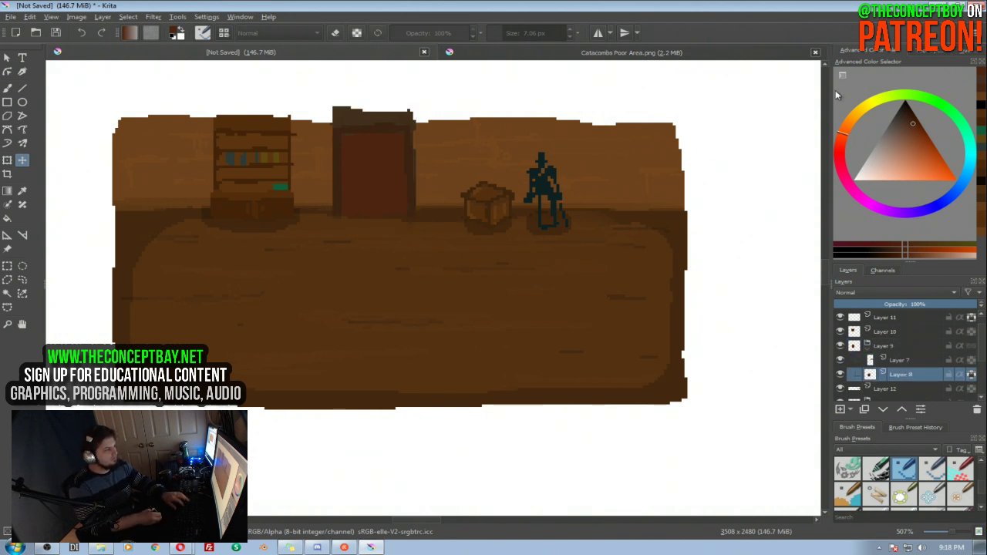
pyautogui.press('b')
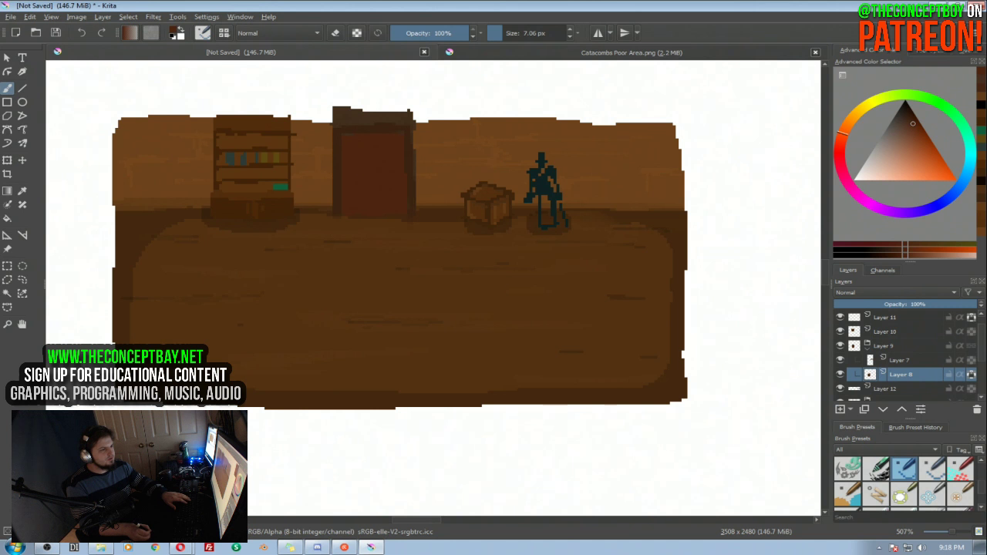
pyautogui.click(848, 132)
pyautogui.moveTo(342, 110)
pyautogui.mouseDown()
pyautogui.moveTo(363, 125)
pyautogui.moveTo(386, 206)
pyautogui.moveTo(407, 154)
pyautogui.mouseUp()
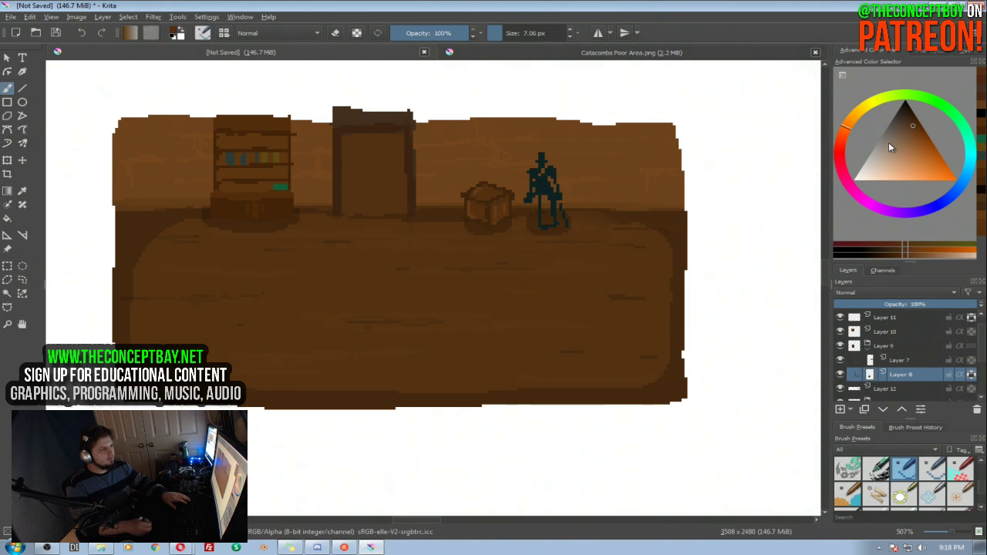
# Paint four lighter brown inset panels on the door with a 3.33 px brush and highlight them with a 2.39 px brush
pyautogui.click(915, 128)
pyautogui.moveTo(378, 182)
pyautogui.mouseDown()
pyautogui.moveTo(369, 182)
pyautogui.moveTo(399, 191)
pyautogui.mouseUp()
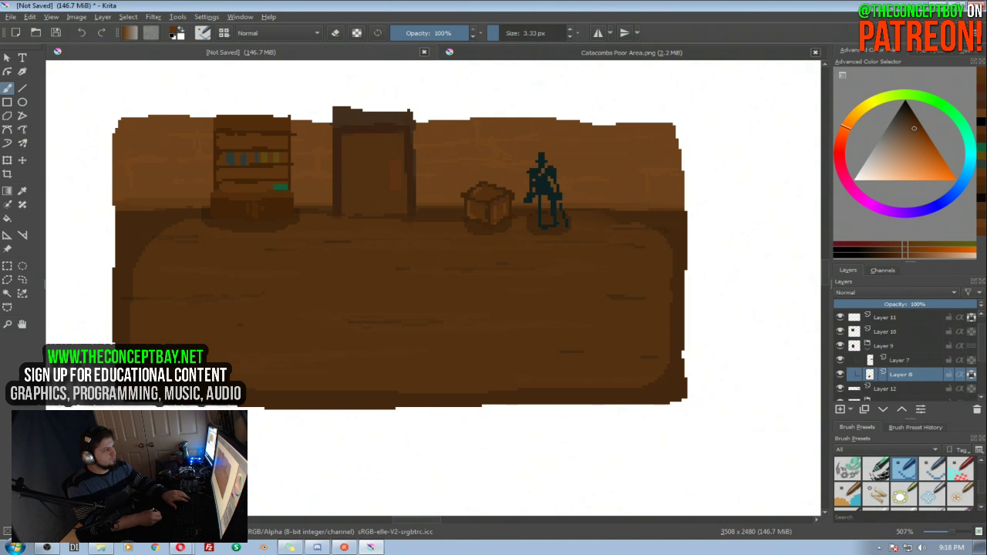
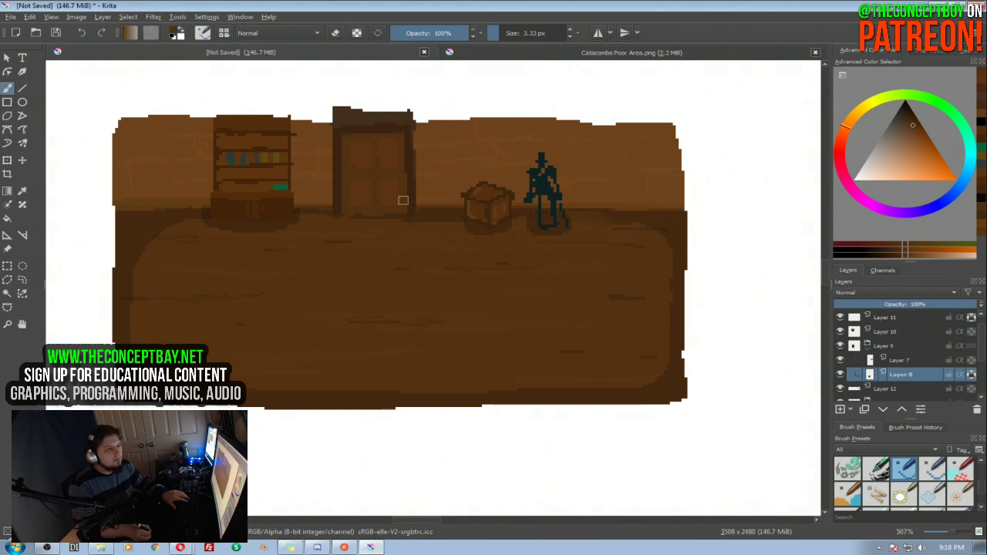
pyautogui.click(913, 130)
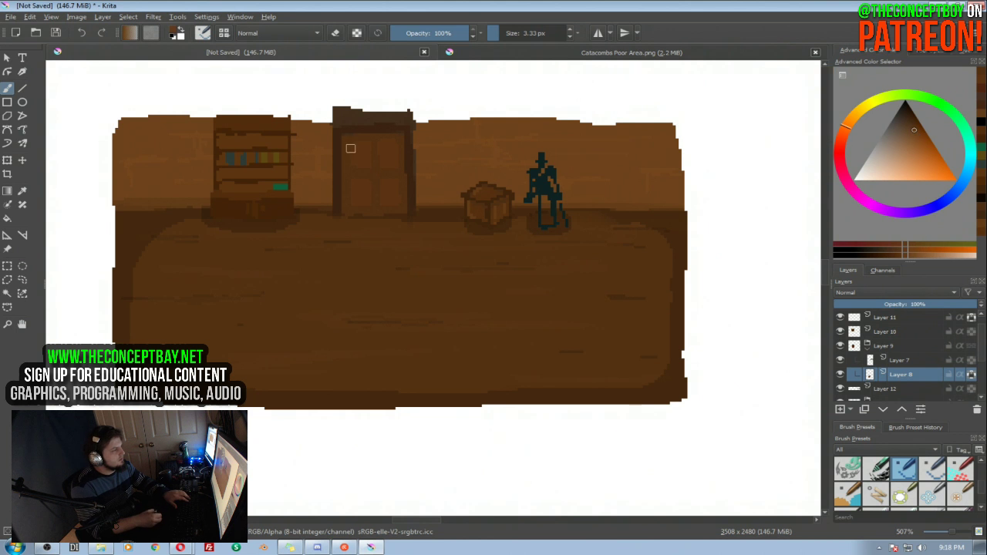
pyautogui.rightClick(353, 172)
pyautogui.click(421, 191)
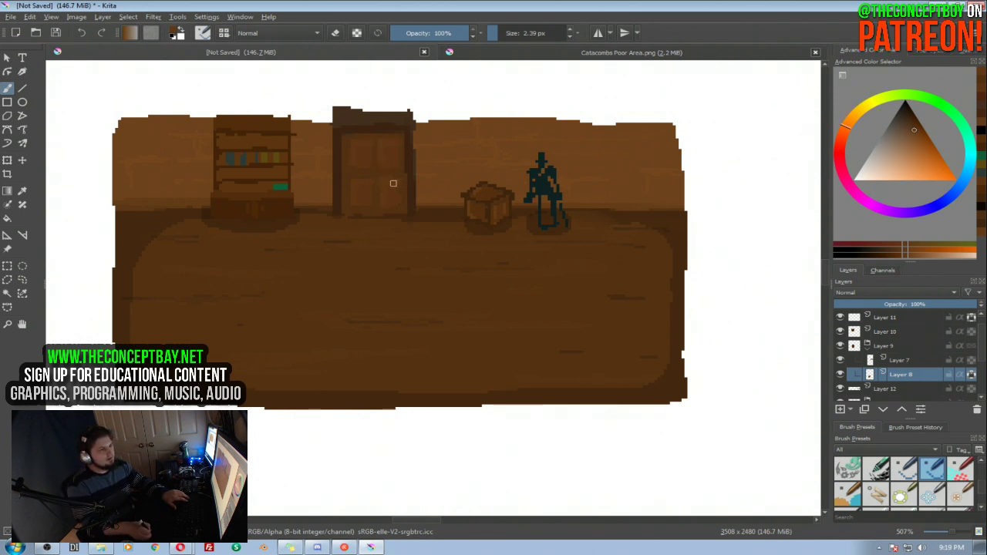
# Paint a small very dark brown handle near the door's right edge
pyautogui.keyDown('ctrl'); pyautogui.click(524, 148); pyautogui.keyUp('ctrl')
pyautogui.click(910, 117)
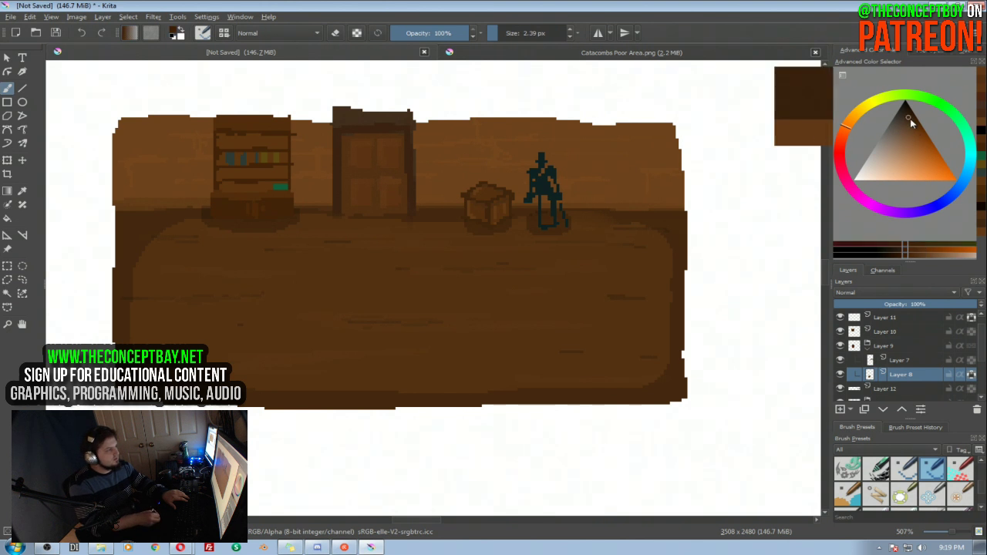
pyautogui.moveTo(399, 171); pyautogui.dragTo(402, 178)
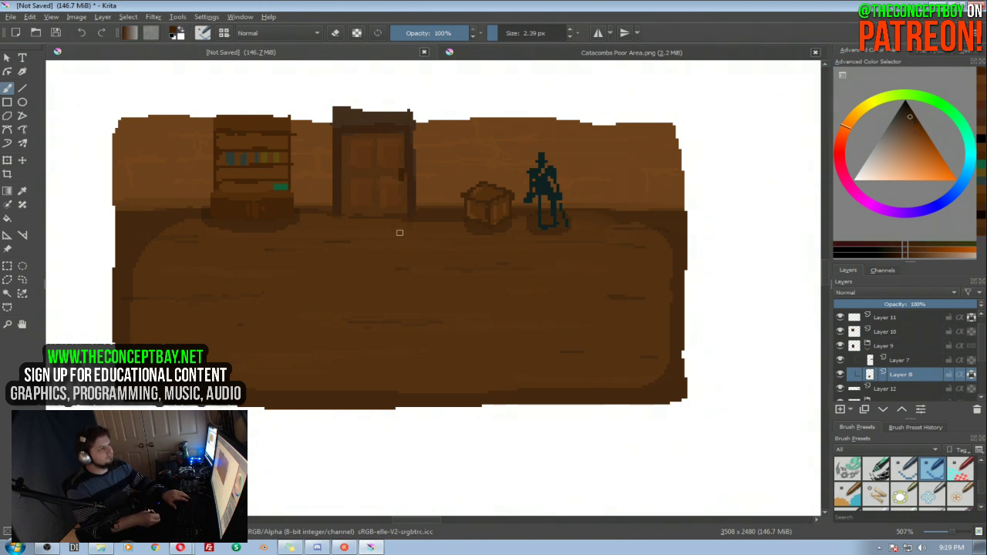
# Extend the door frame's upper right corner and right side on Layer 7 in the frame's dark brown
pyautogui.scroll(-2, 399, 129)
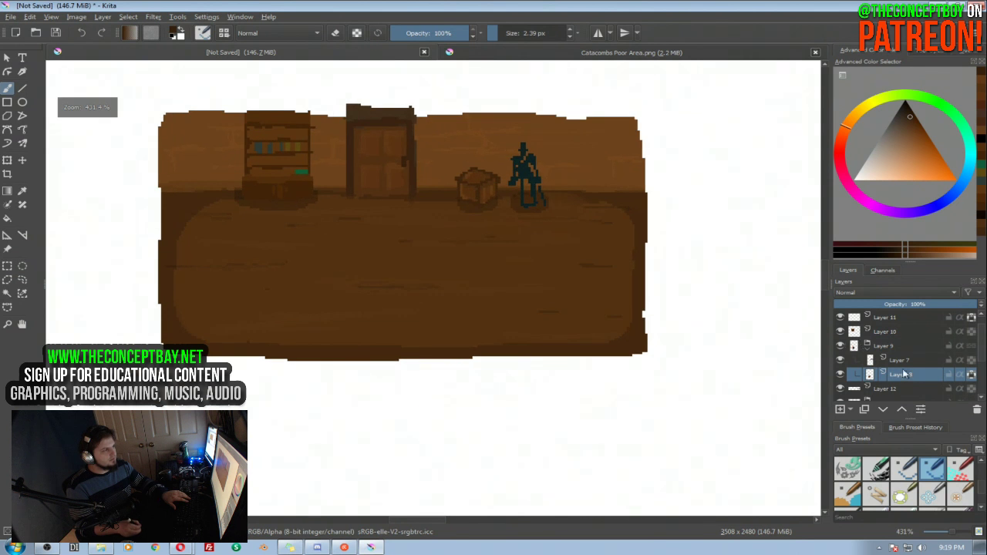
pyautogui.click(851, 360)
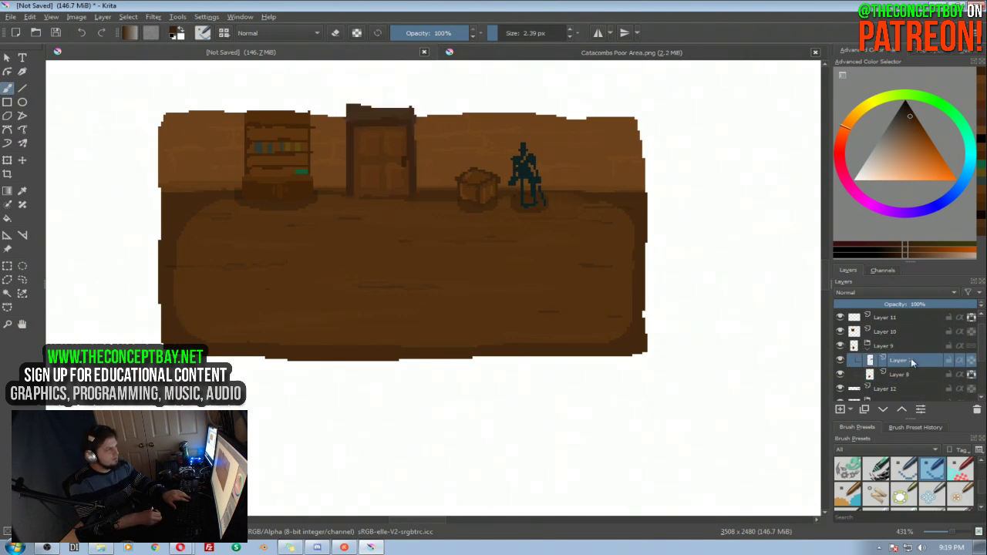
pyautogui.keyDown('ctrl'); pyautogui.click(382, 108); pyautogui.keyUp('ctrl')
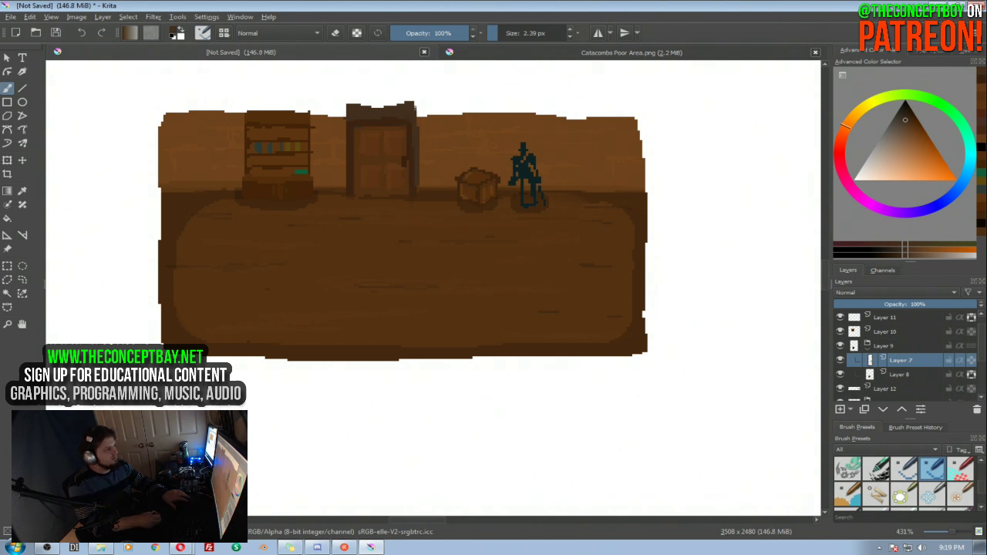
# Roughen the outer edges of both door frame posts on Layer 7 with strokes of the frame's sampled dark brown
pyautogui.scroll(3, 415, 124)
pyautogui.keyDown('ctrl'); pyautogui.click(417, 120); pyautogui.keyUp('ctrl')
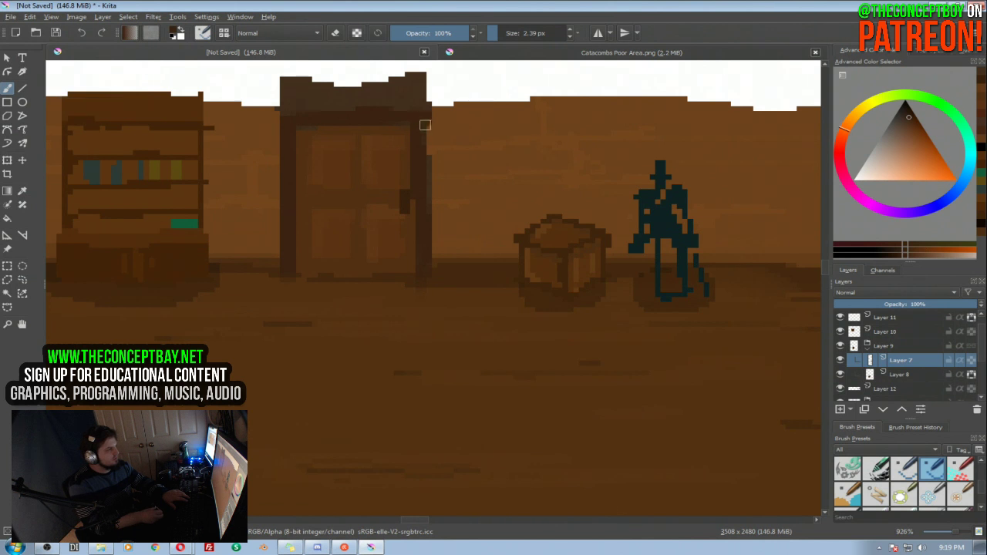
pyautogui.moveTo(283, 124); pyautogui.dragTo(286, 266)
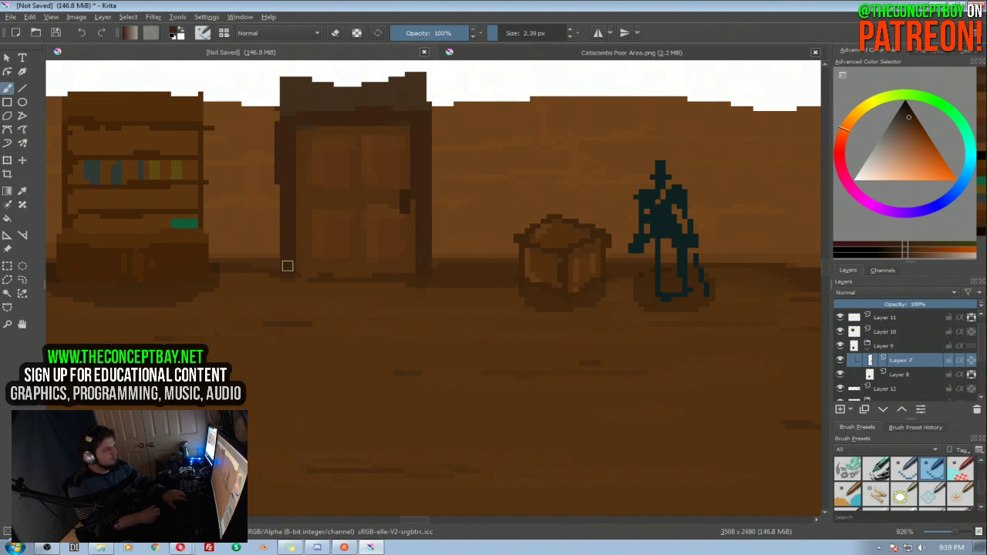
pyautogui.moveTo(279, 192); pyautogui.dragTo(286, 267)
pyautogui.hotkey('ctrl', 'z')
pyautogui.moveTo(281, 215); pyautogui.dragTo(280, 244)
pyautogui.moveTo(429, 200); pyautogui.dragTo(434, 279)
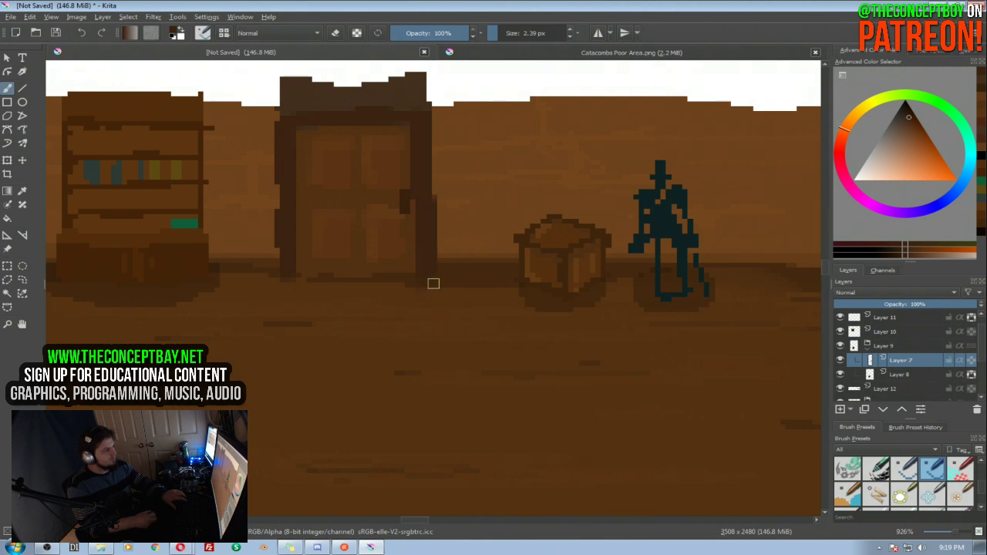
pyautogui.hotkey('ctrl', 'z')
pyautogui.moveTo(432, 233); pyautogui.dragTo(432, 269)
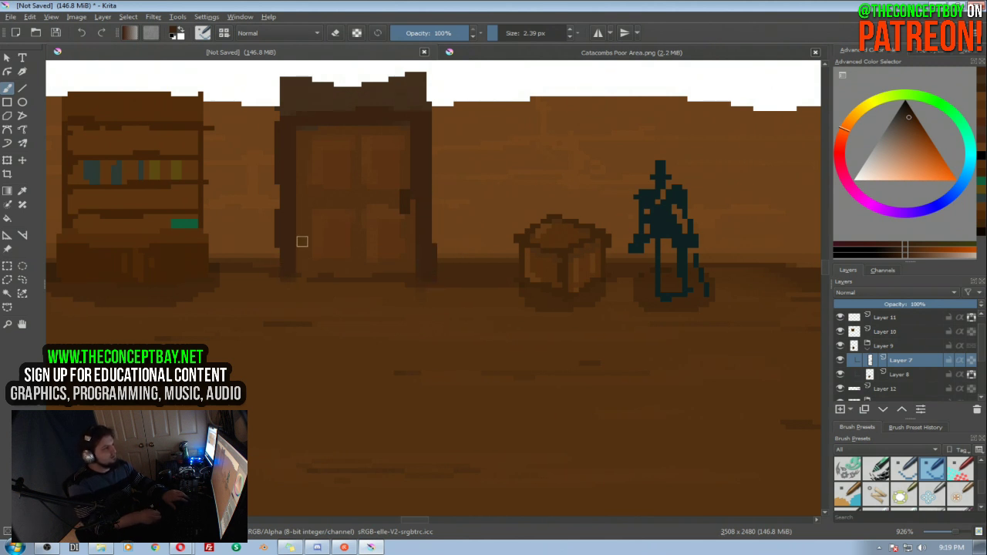
pyautogui.moveTo(308, 124)
pyautogui.mouseDown()
pyautogui.moveTo(411, 121)
pyautogui.moveTo(346, 145)
pyautogui.moveTo(342, 117)
pyautogui.moveTo(396, 134)
pyautogui.moveTo(322, 132)
pyautogui.mouseUp()
pyautogui.press('e')
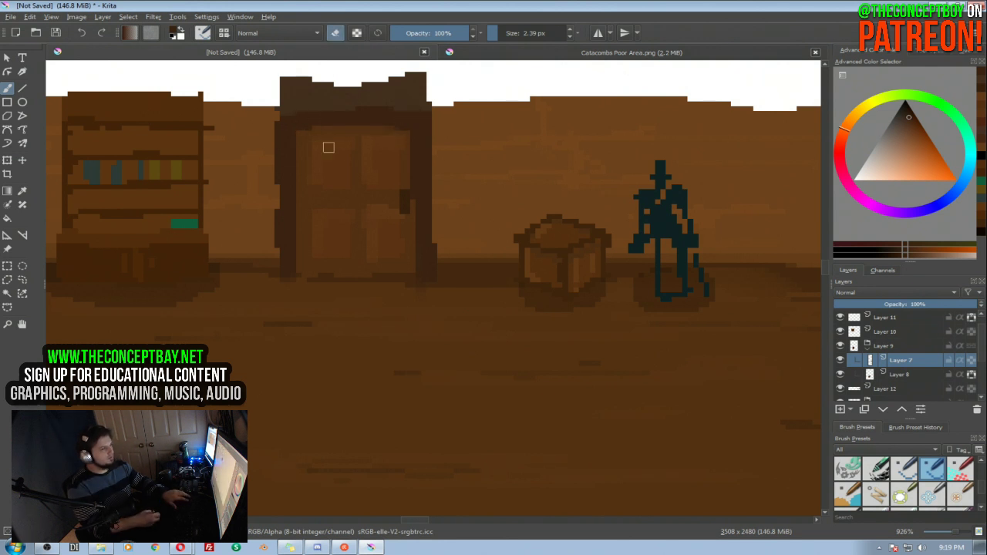
pyautogui.scroll(-15, 372, 137)
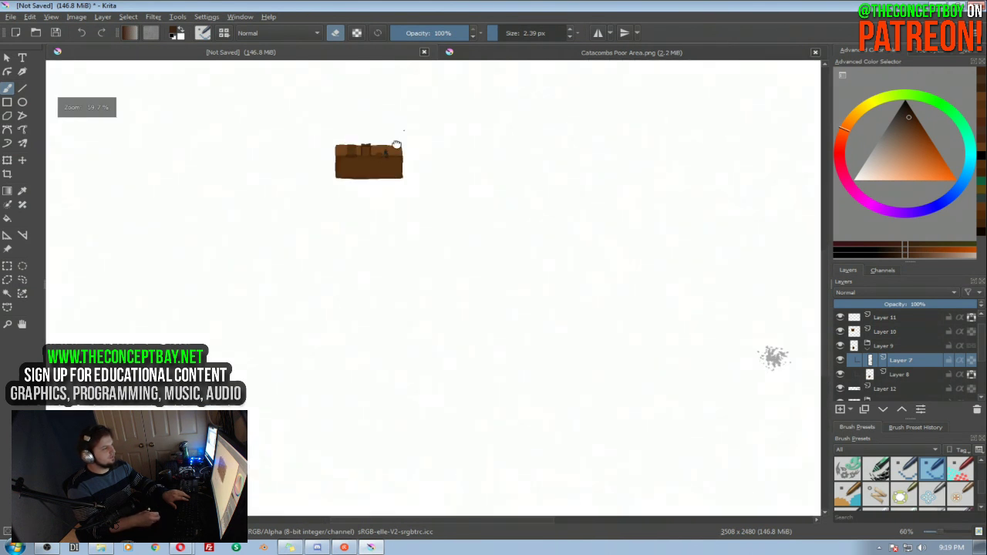
pyautogui.moveTo(396, 144); pyautogui.dragTo(423, 153)
pyautogui.moveTo(329, 274); pyautogui.dragTo(404, 135)
pyautogui.press('e')
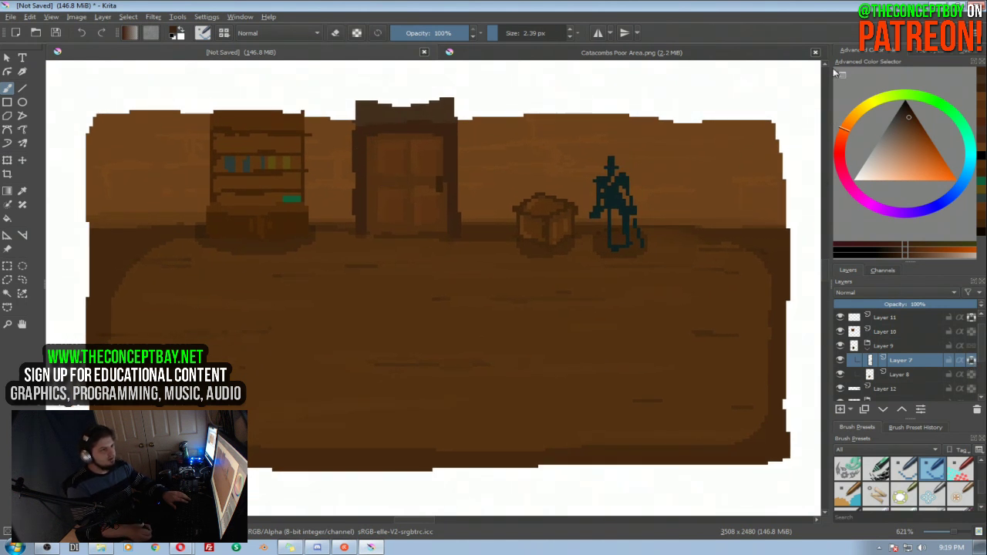
pyautogui.click(910, 121)
pyautogui.moveTo(434, 146); pyautogui.dragTo(434, 168)
pyautogui.hotkey('ctrl', 'z')
pyautogui.click(914, 125)
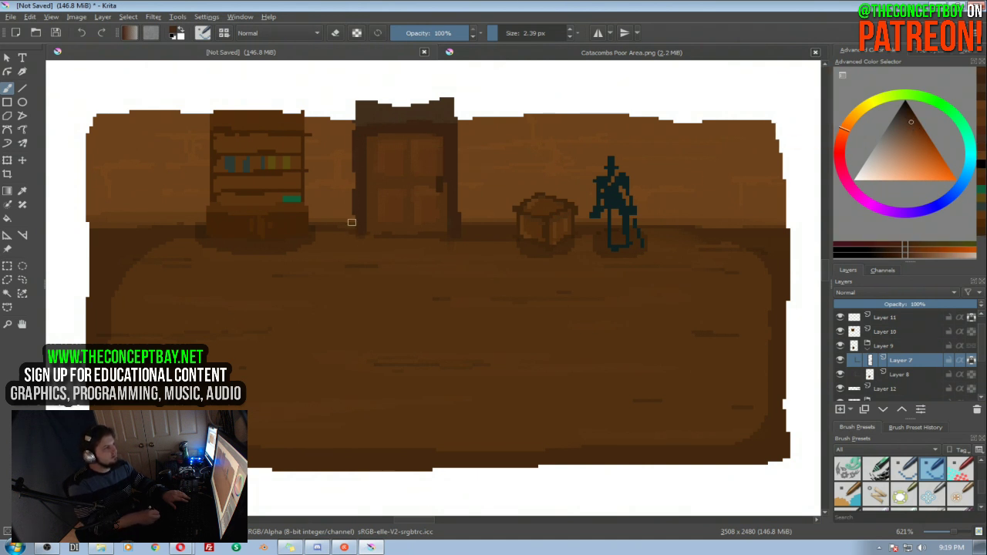
# Repaint the inner edge of the door frame's right post with a brown sampled from the frame
pyautogui.keyDown('ctrl'); pyautogui.click(453, 141); pyautogui.keyUp('ctrl')
pyautogui.moveTo(447, 144); pyautogui.dragTo(453, 225)
pyautogui.keyDown('ctrl'); pyautogui.click(449, 144); pyautogui.keyUp('ctrl')
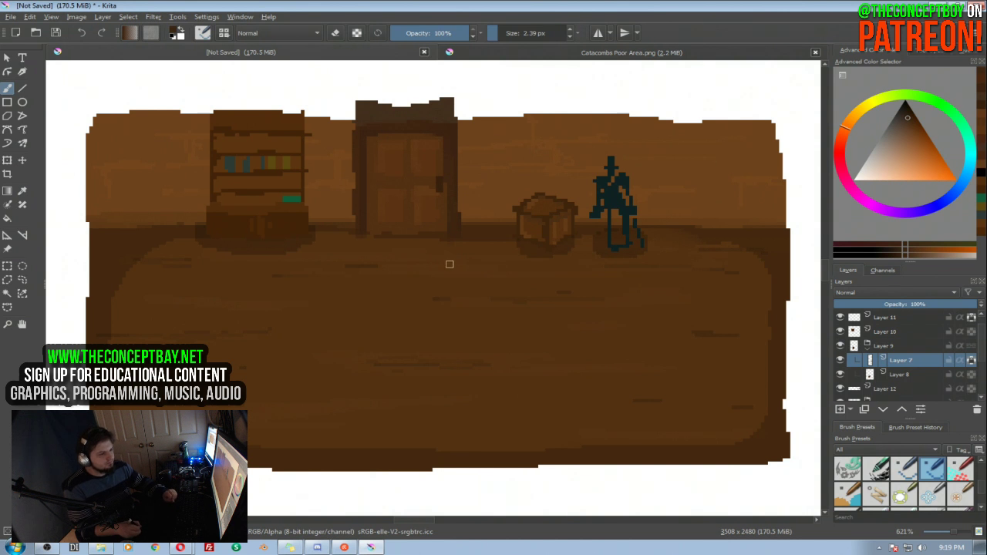
# Paint a soft black shadow beside and below the door frame's right post on Layer 5 with an 8.17 px brush
pyautogui.moveTo(865, 360); pyautogui.dragTo(870, 367)
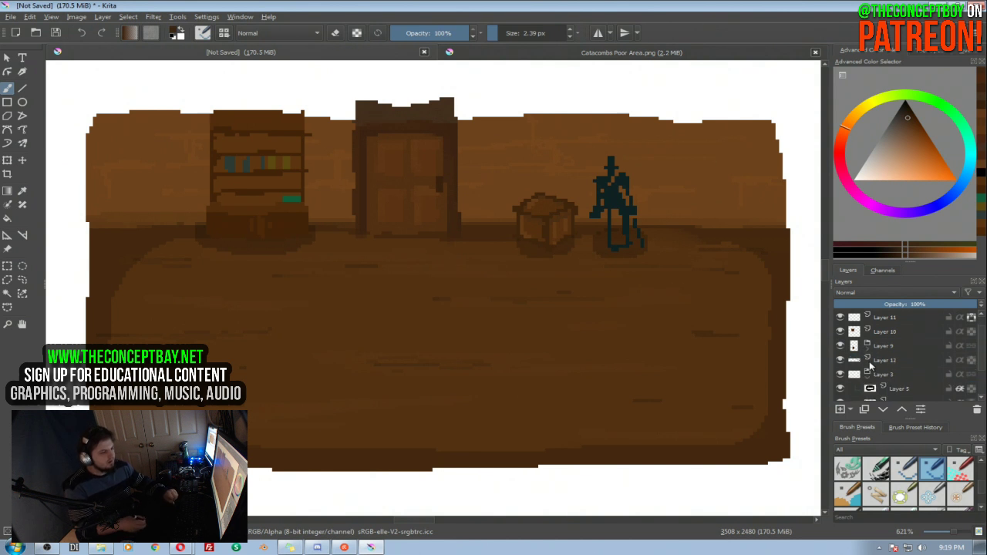
pyautogui.click(901, 388)
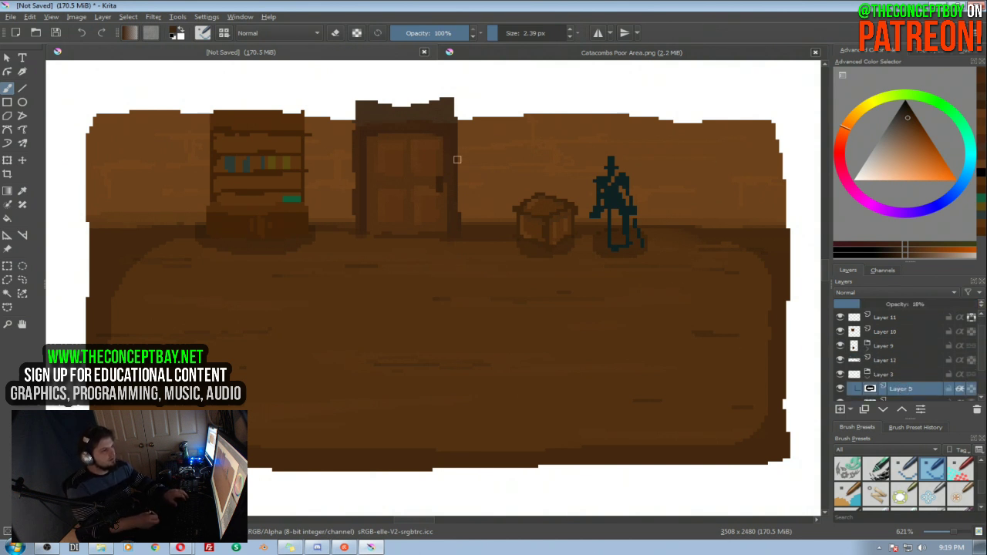
pyautogui.press('d')
pyautogui.moveTo(475, 155)
pyautogui.mouseDown()
pyautogui.moveTo(496, 152)
pyautogui.moveTo(445, 248)
pyautogui.mouseUp()
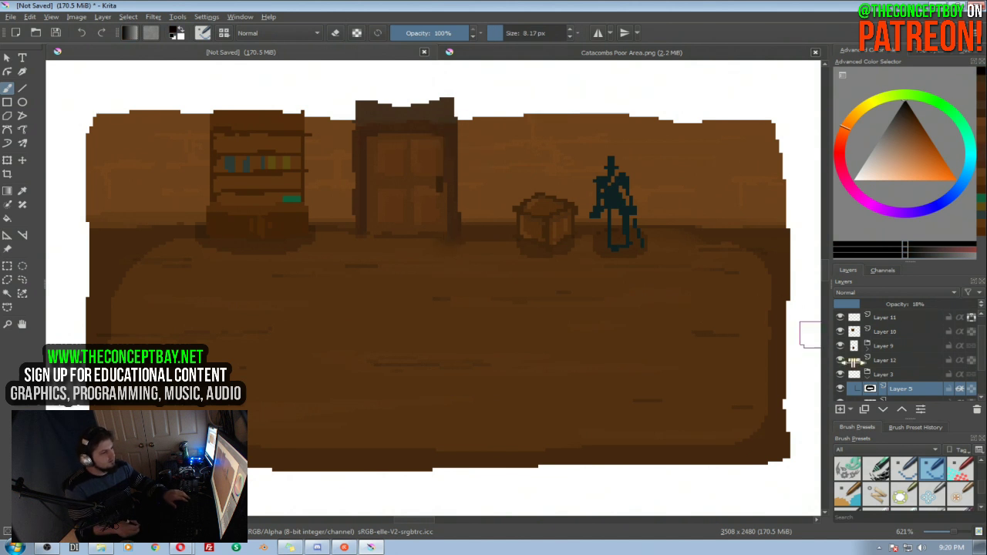
# Toggle Layer 5's visibility to compare the room with and without its shadows
pyautogui.click(841, 389)
pyautogui.click(840, 388)
pyautogui.click(840, 389)
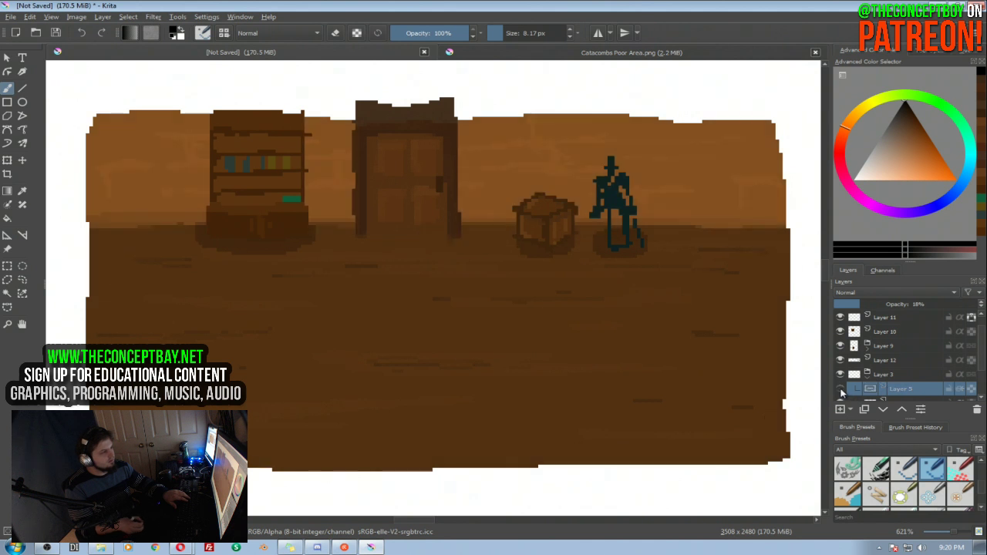
pyautogui.click(841, 389)
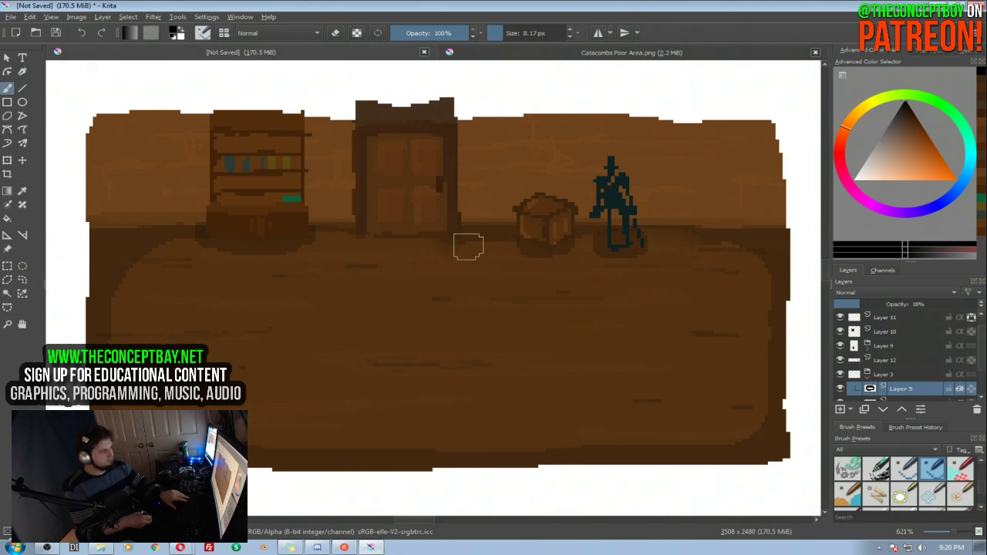
pyautogui.scroll(-2, 478, 289)
pyautogui.scroll(1, 477, 289)
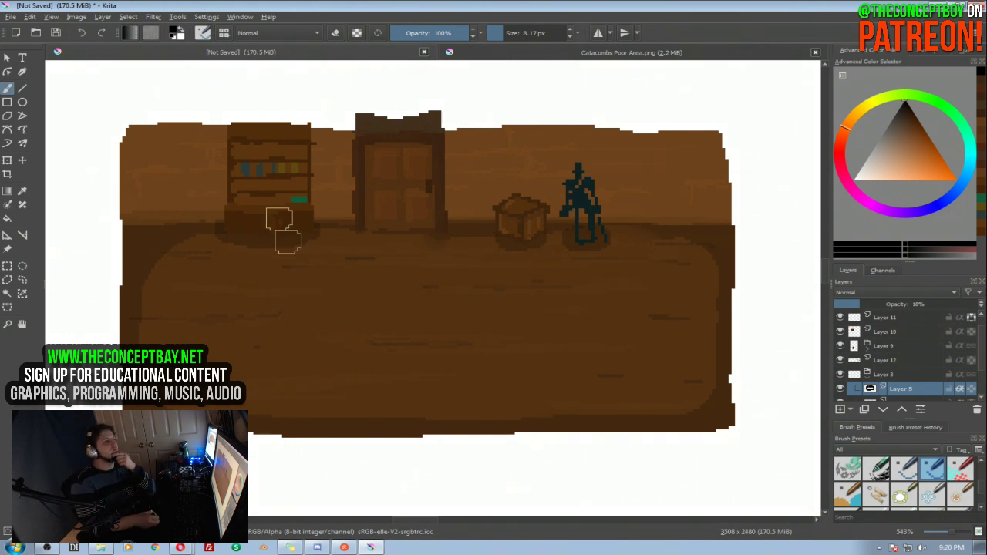
# Compare the room painting with the Catacombs Poor Area.png reference, examining its walls, props and colours
pyautogui.click(572, 53)
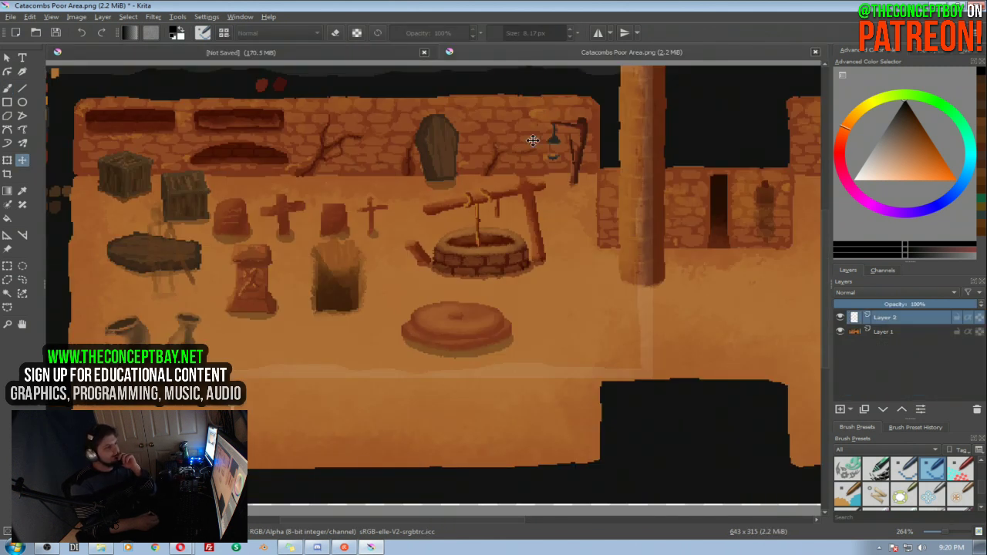
pyautogui.moveTo(529, 121)
pyautogui.mouseDown()
pyautogui.moveTo(509, 110)
pyautogui.moveTo(306, 120)
pyautogui.moveTo(540, 149)
pyautogui.moveTo(543, 120)
pyautogui.mouseUp()
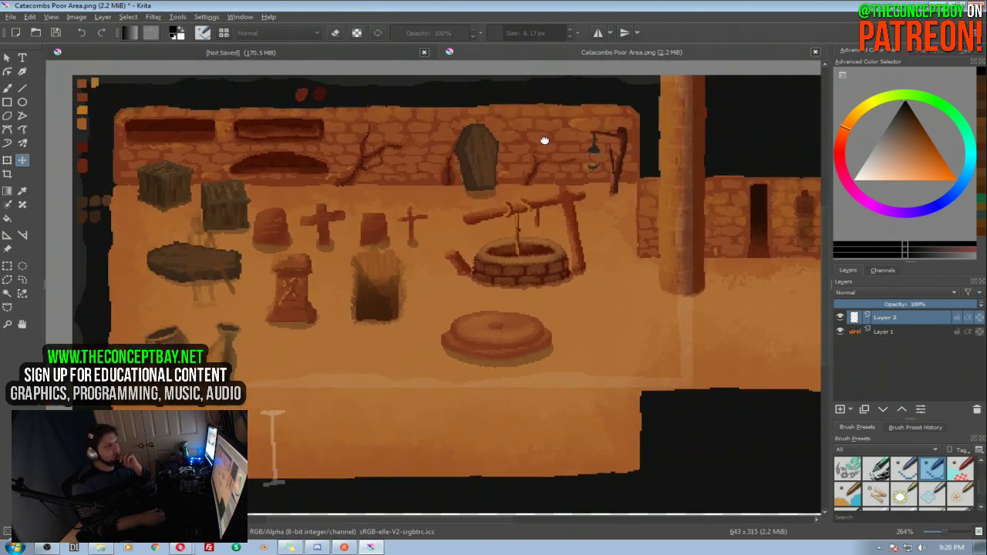
pyautogui.click(367, 56)
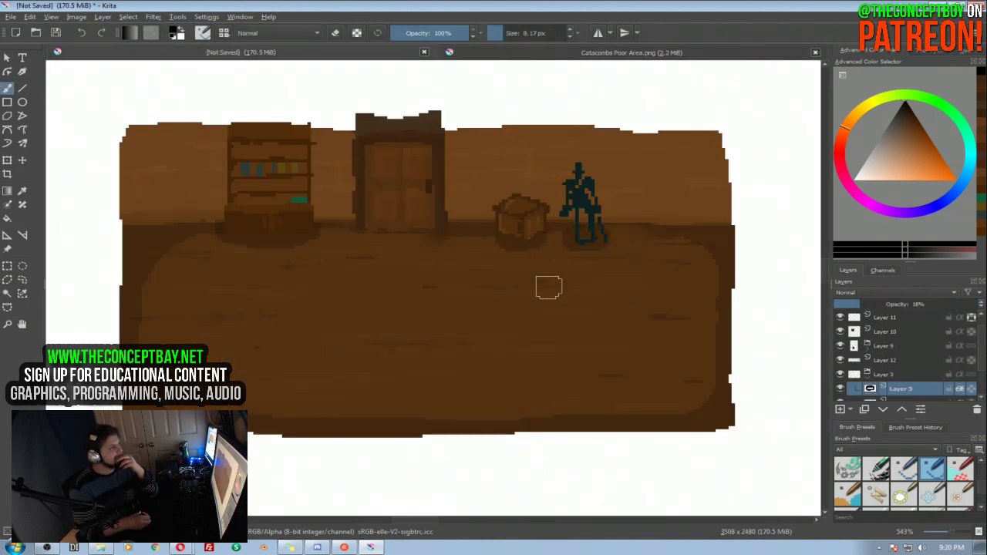
pyautogui.moveTo(547, 287); pyautogui.dragTo(532, 287)
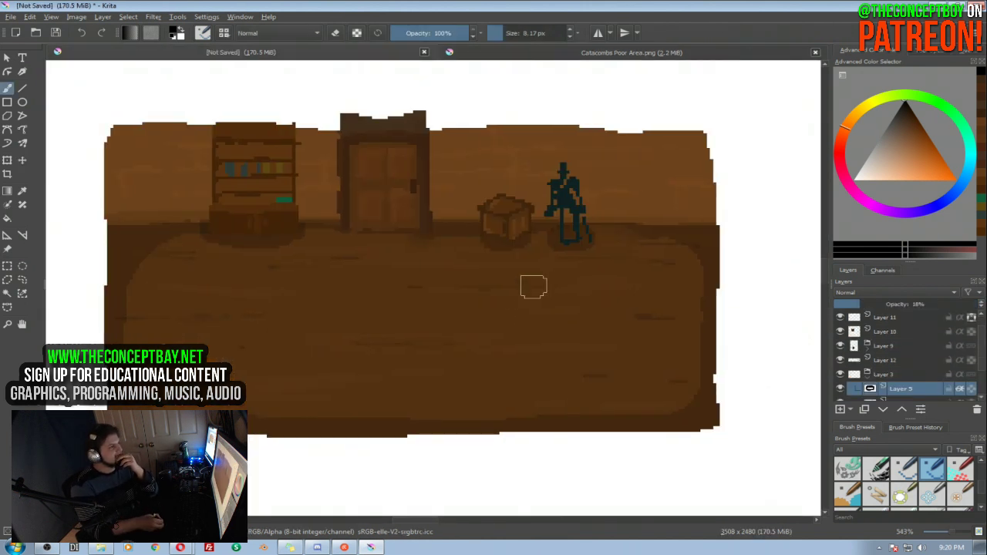
pyautogui.click(542, 54)
pyautogui.moveTo(498, 283); pyautogui.dragTo(406, 280)
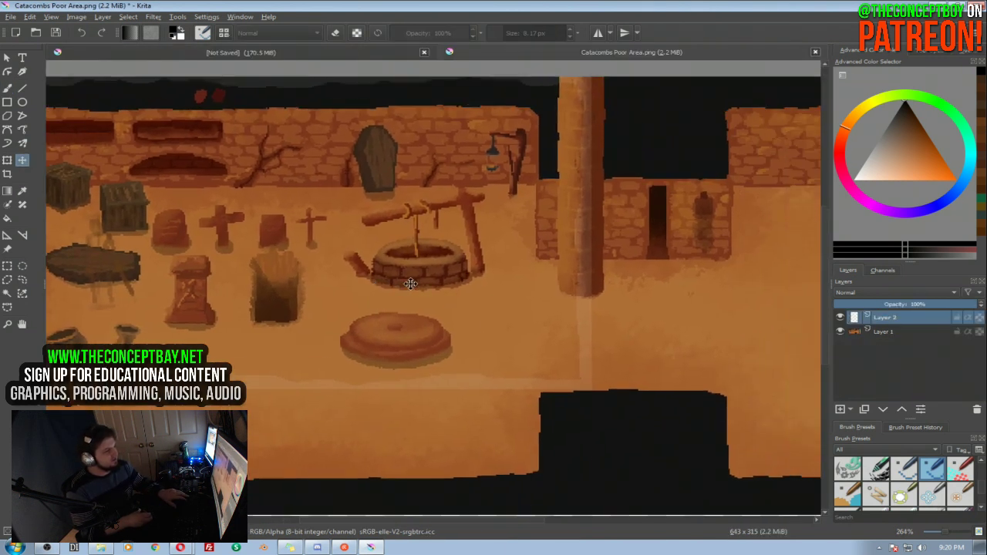
pyautogui.scroll(-2, 435, 270)
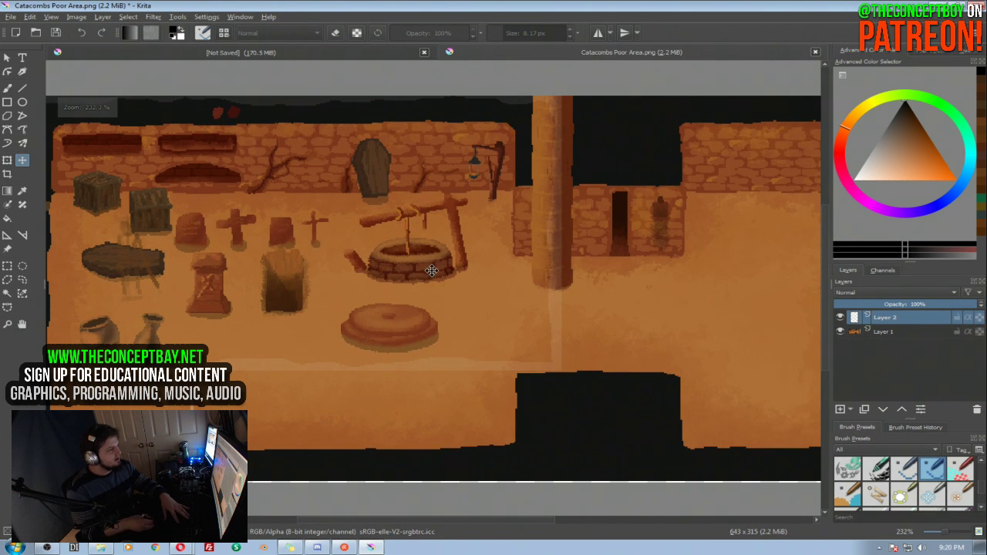
pyautogui.hotkey('ctrl', 'u')
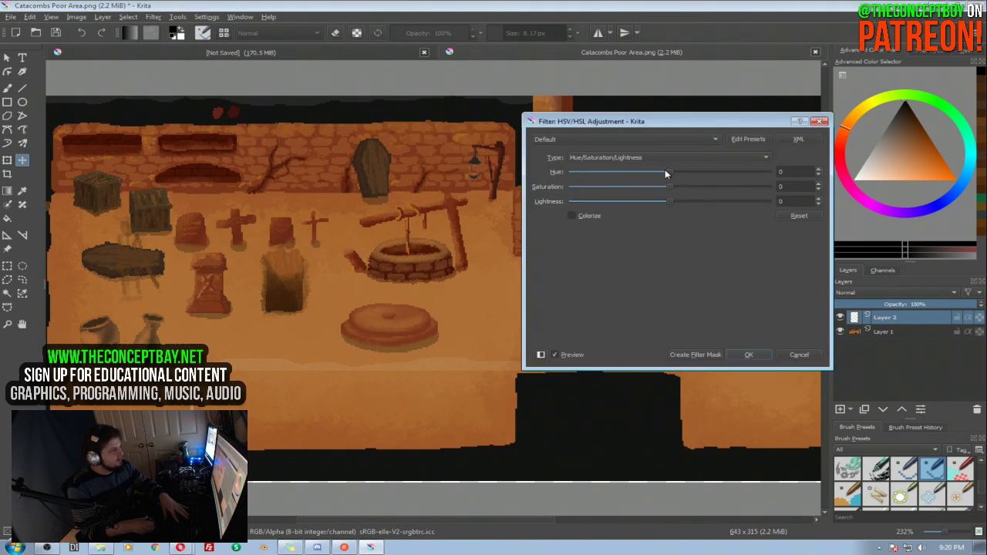
pyautogui.moveTo(664, 173); pyautogui.dragTo(651, 175)
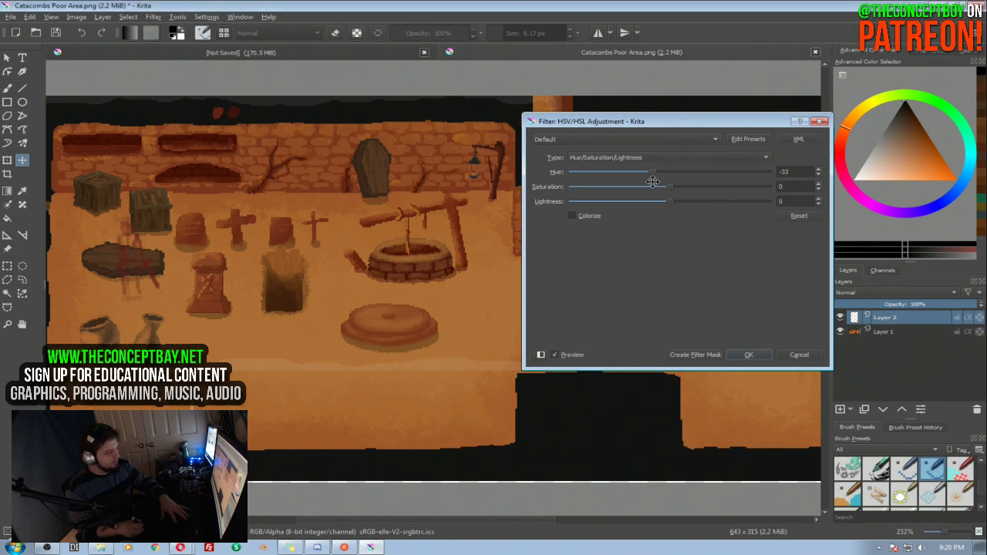
pyautogui.press('Escape')
# Try an HSV/HSL adjustment on the reference's Layer 1 with hue -5, saturation -4 and lightness -8
pyautogui.click(894, 333)
pyautogui.hotkey('ctrl', 'u')
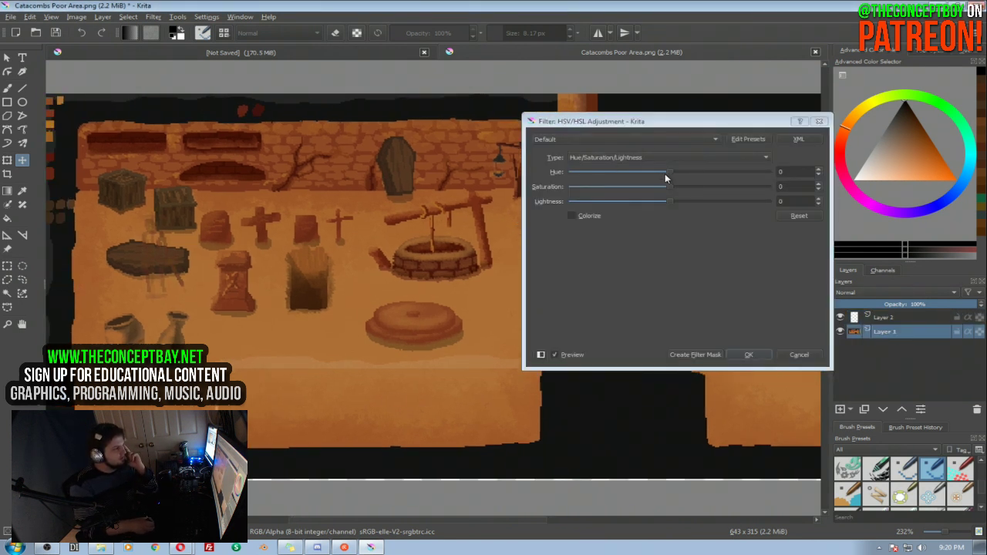
pyautogui.click(663, 174)
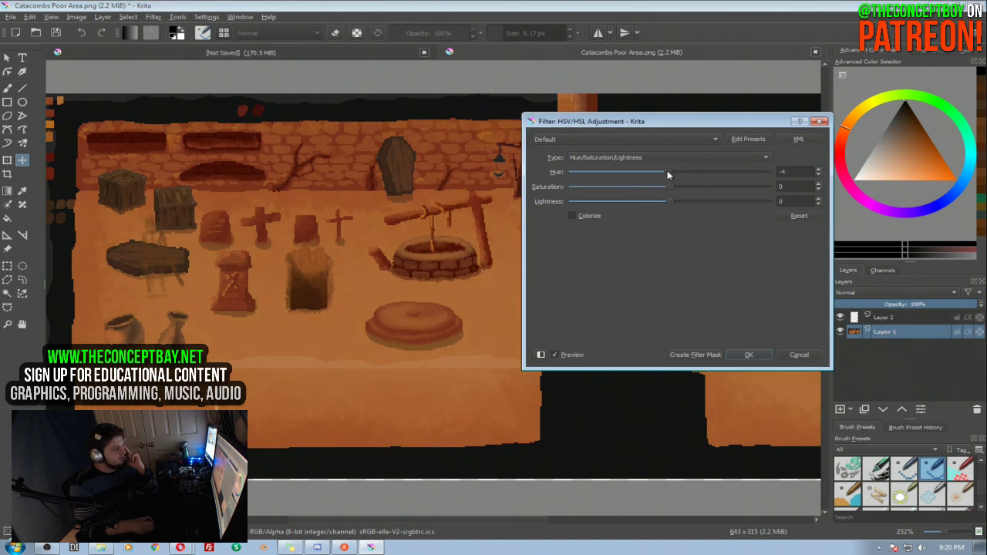
pyautogui.moveTo(672, 186); pyautogui.dragTo(652, 189)
pyautogui.click(665, 171)
pyautogui.moveTo(659, 171); pyautogui.dragTo(740, 188)
pyautogui.moveTo(670, 172); pyautogui.dragTo(663, 191)
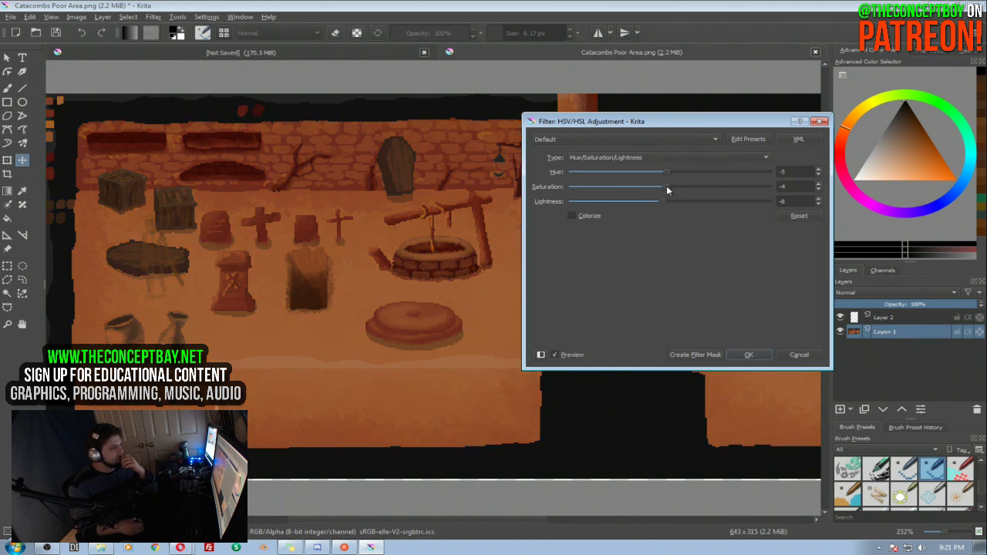
pyautogui.click(794, 356)
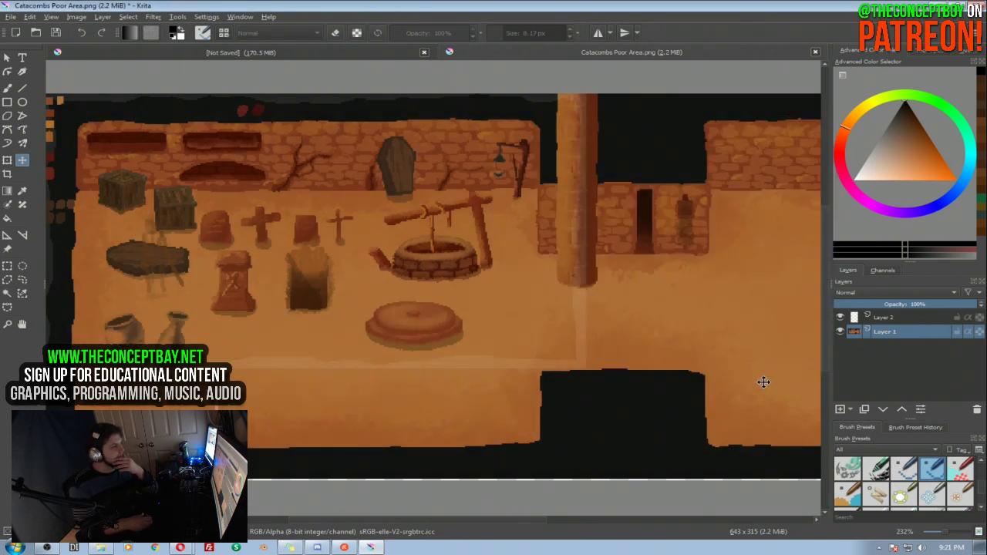
# Try a Levels adjustment on the reference's Layer 1 with input black at 34 and input white at 208
pyautogui.hotkey('ctrl', 'l')
pyautogui.moveTo(538, 231)
pyautogui.mouseDown()
pyautogui.moveTo(617, 231)
pyautogui.moveTo(543, 236)
pyautogui.moveTo(555, 231)
pyautogui.mouseUp()
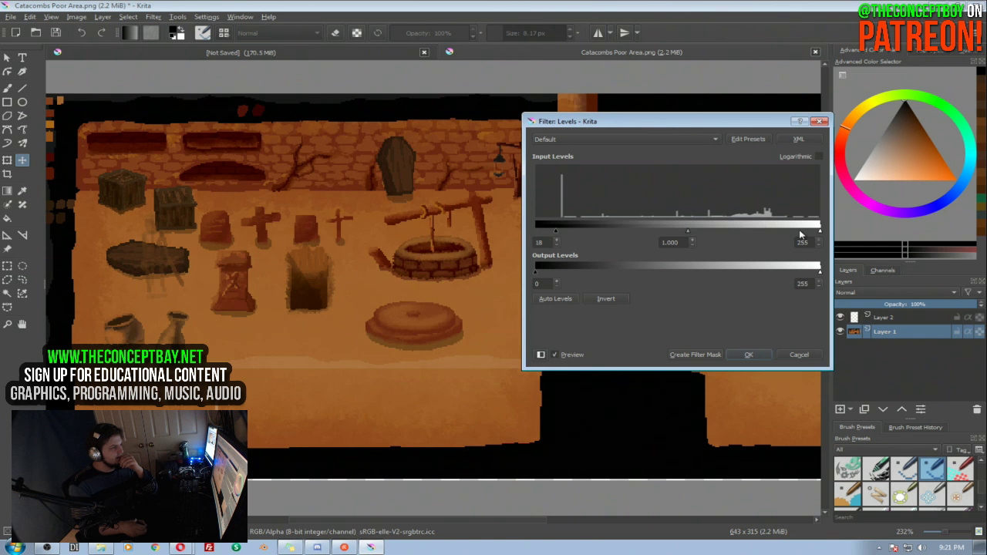
pyautogui.moveTo(819, 231); pyautogui.dragTo(767, 232)
pyautogui.moveTo(558, 231); pyautogui.dragTo(573, 233)
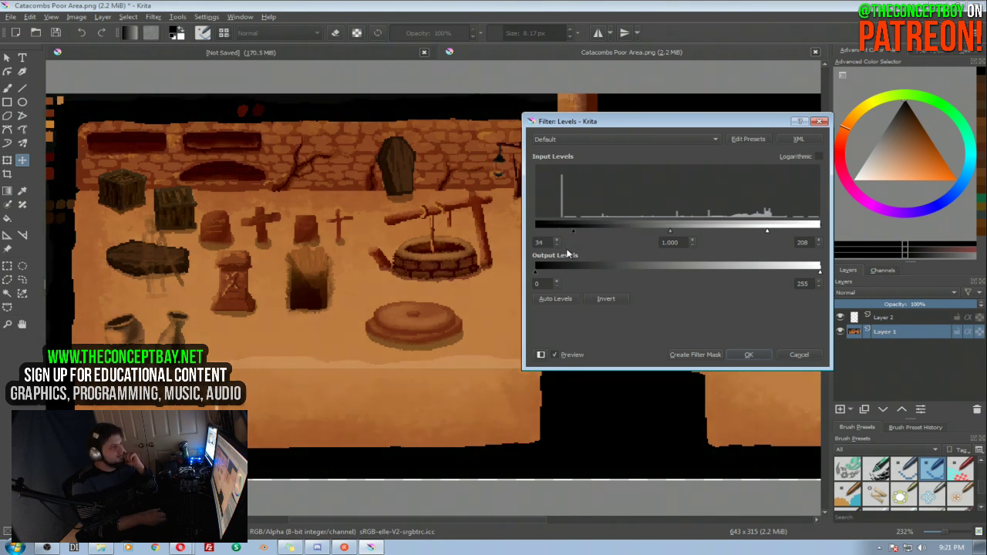
pyautogui.click(748, 355)
# Toggle the visibility of Layer 1 and Layer 12 in the room painting, and compare the room with the Catacombs Poor Area.png reference
pyautogui.click(370, 52)
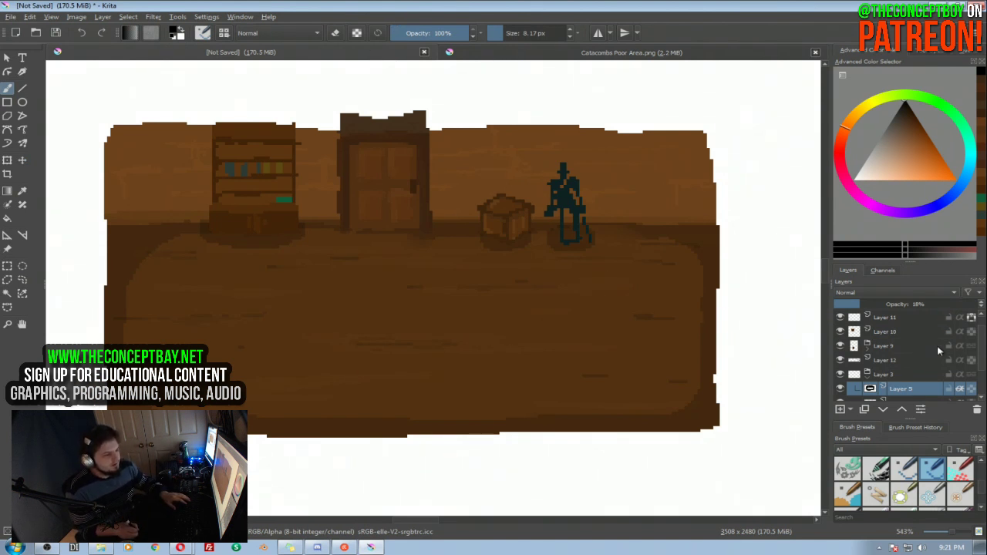
pyautogui.click(868, 377)
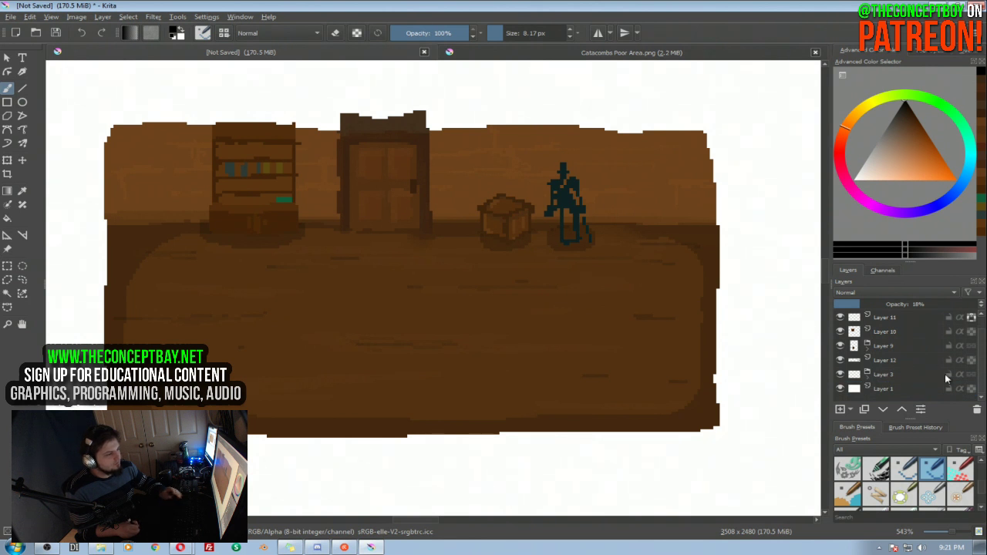
pyautogui.click(840, 388)
pyautogui.click(839, 389)
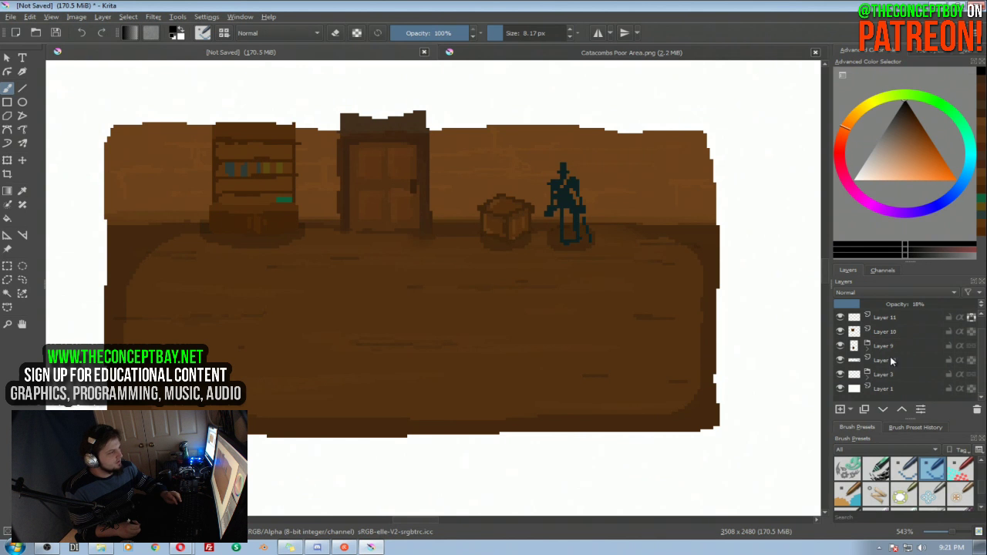
pyautogui.click(890, 361)
pyautogui.click(840, 360)
pyautogui.click(839, 360)
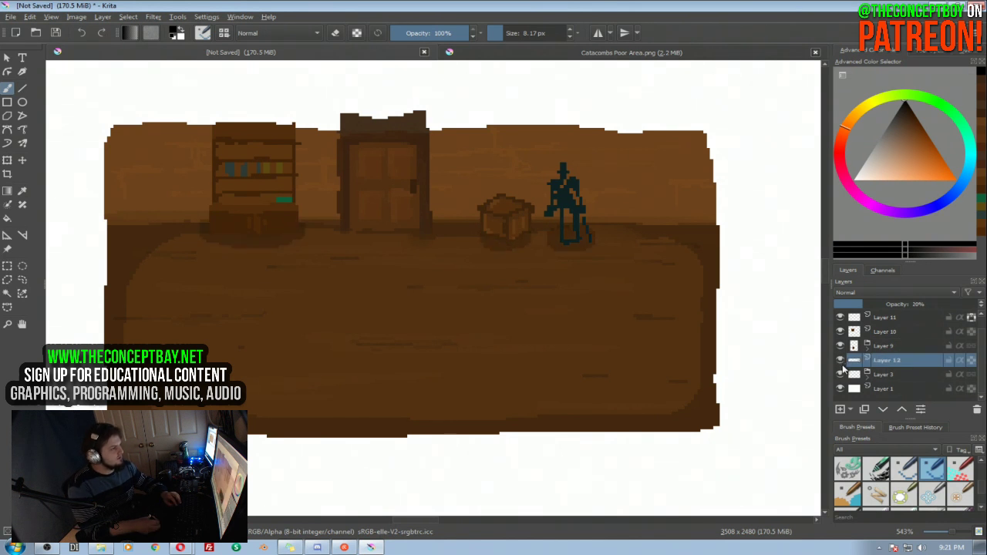
pyautogui.click(634, 52)
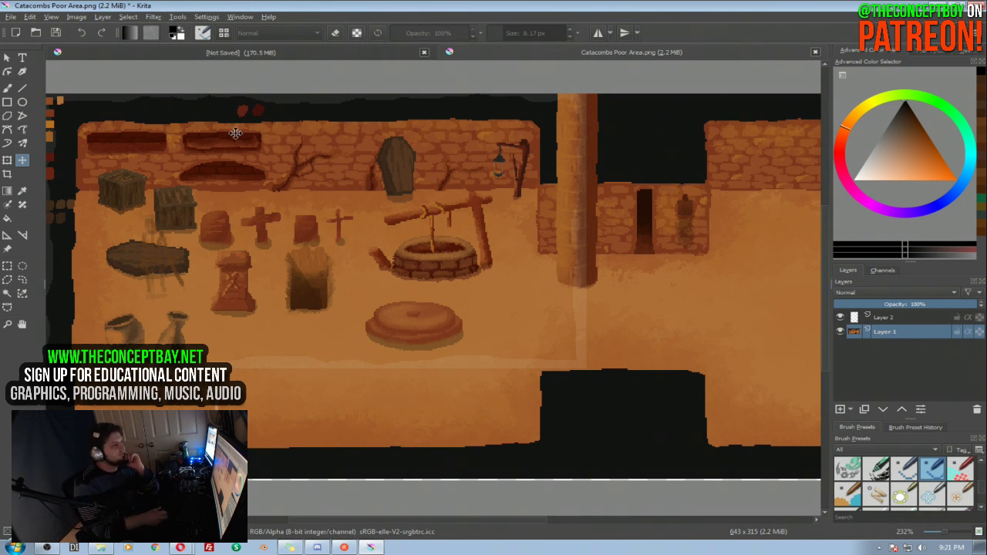
pyautogui.click(322, 51)
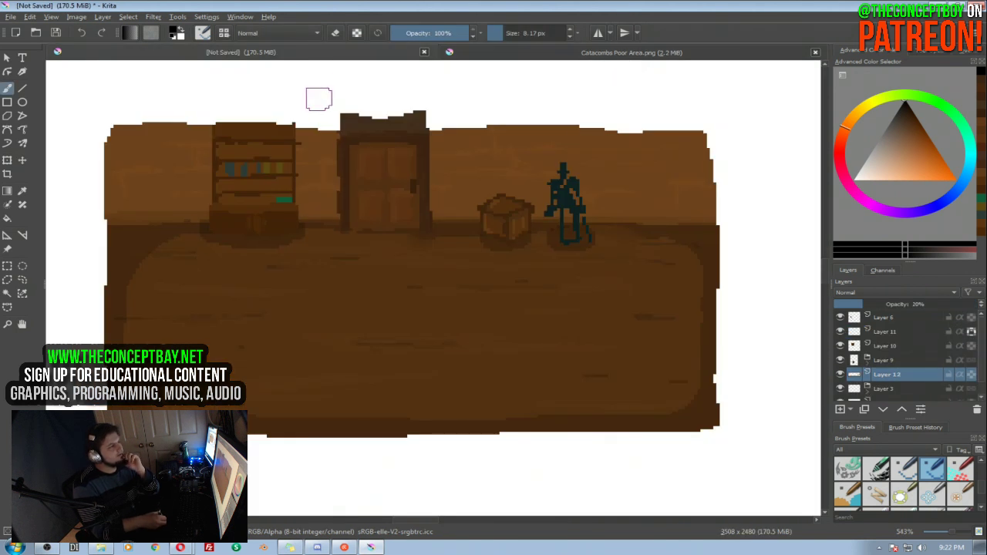
# Compare the room painting with the Catacombs Poor Area.png reference once more, checking the overall colours and contrast
pyautogui.click(455, 54)
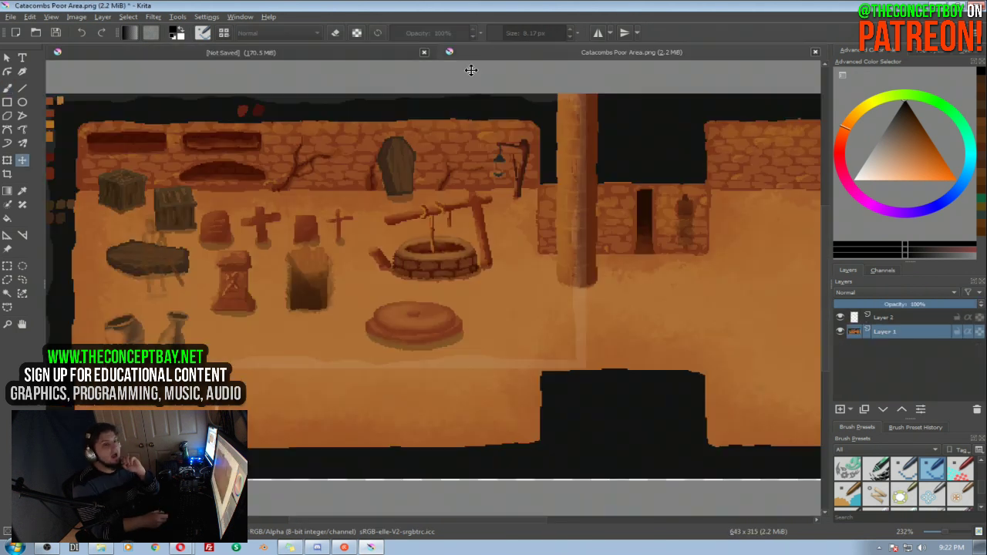
pyautogui.click(402, 57)
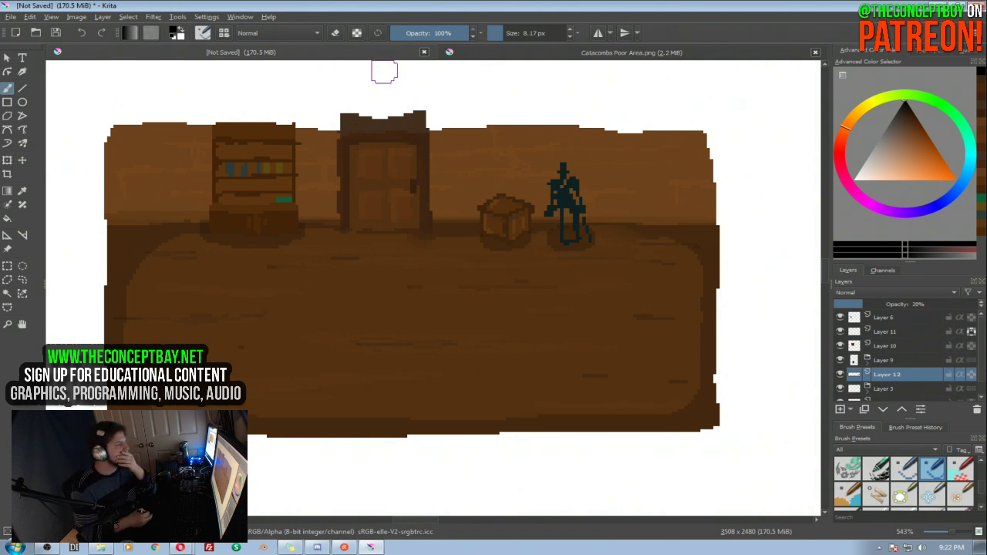
pyautogui.moveTo(452, 337)
pyautogui.mouseDown()
pyautogui.moveTo(452, 348)
pyautogui.moveTo(451, 330)
pyautogui.mouseUp()
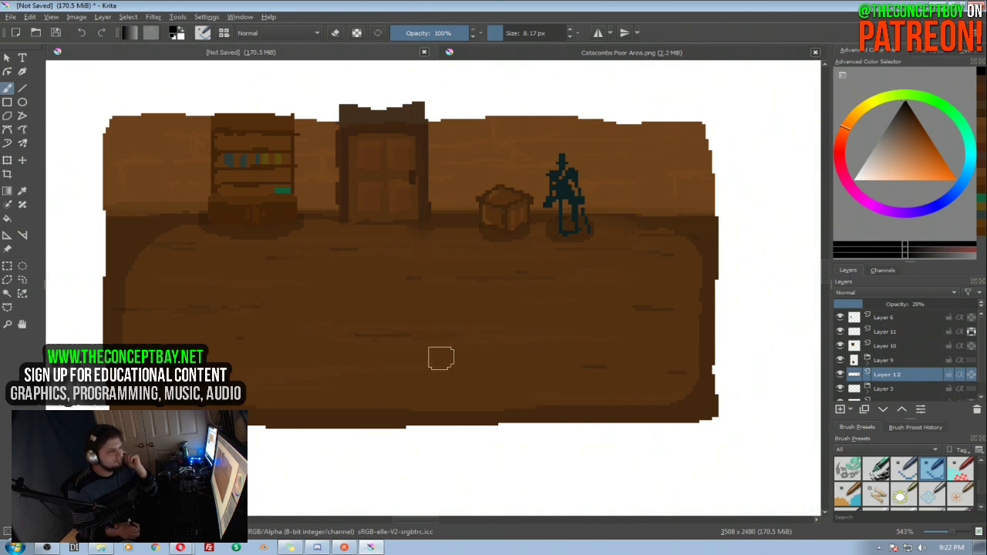
# Lower the opacity of Layer 5 inside the Layer 3 group to 25%
pyautogui.moveTo(980, 339)
pyautogui.mouseDown()
pyautogui.moveTo(973, 384)
pyautogui.moveTo(984, 328)
pyautogui.mouseUp()
pyautogui.click(867, 359)
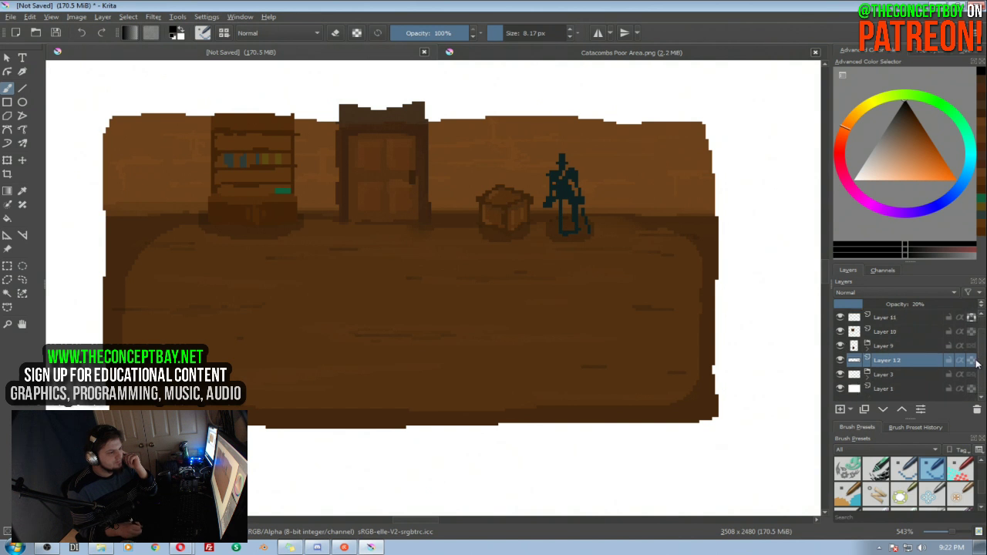
pyautogui.scroll(-1, 875, 361)
pyautogui.press('Down')
pyautogui.press('Down')
pyautogui.press('Down')
pyautogui.press('Down')
pyautogui.press('Down')
pyautogui.click(903, 347)
pyautogui.moveTo(893, 305); pyautogui.dragTo(872, 305)
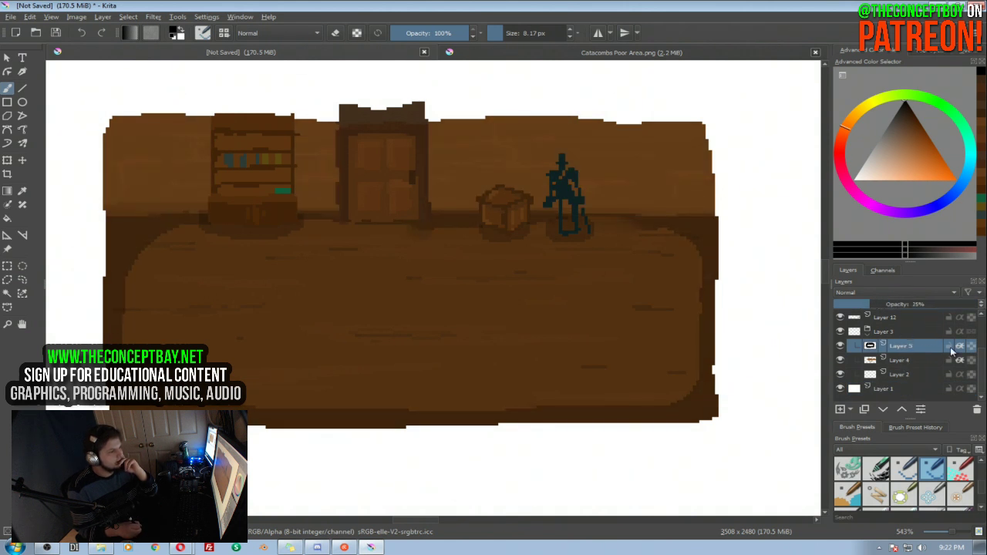
# Set the opacity of Layer 12, which holds the shadows under the bookshelf, box and figure, to 36%
pyautogui.scroll(2, 900, 367)
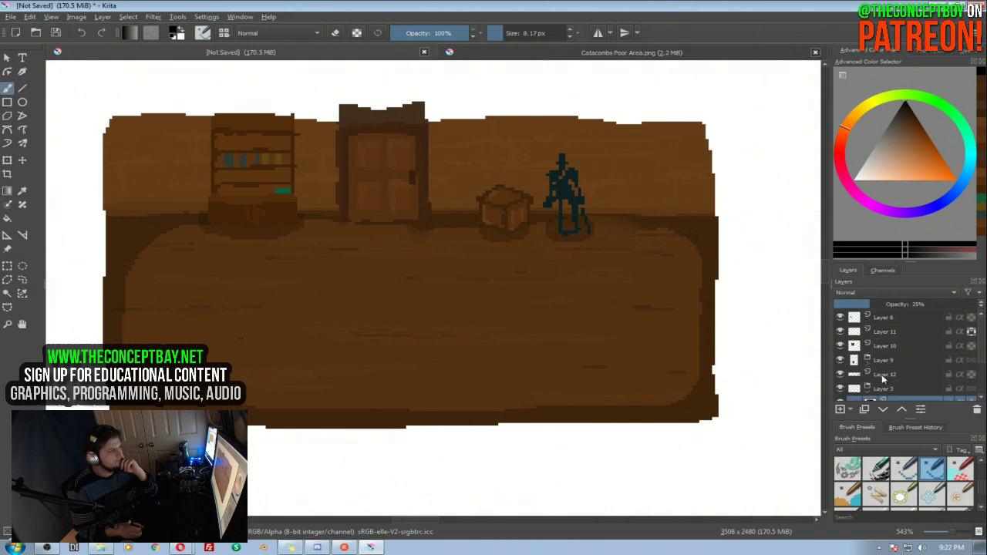
pyautogui.click(871, 376)
pyautogui.moveTo(873, 305); pyautogui.dragTo(896, 305)
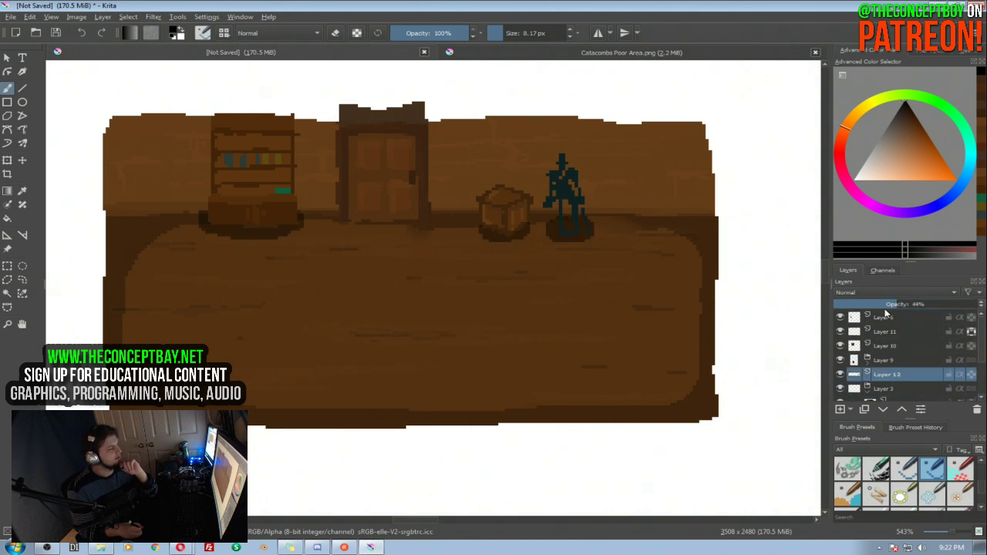
pyautogui.click(883, 304)
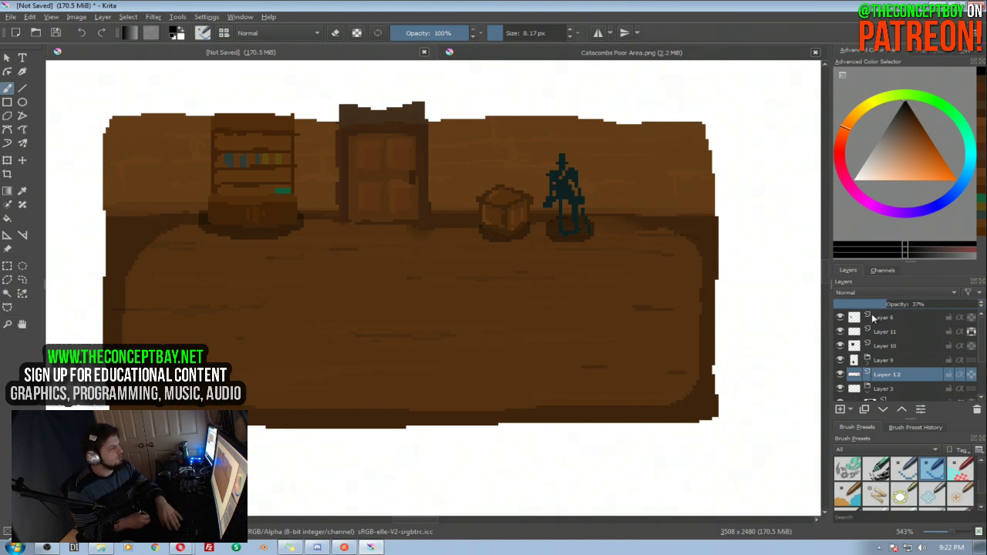
pyautogui.press('t')
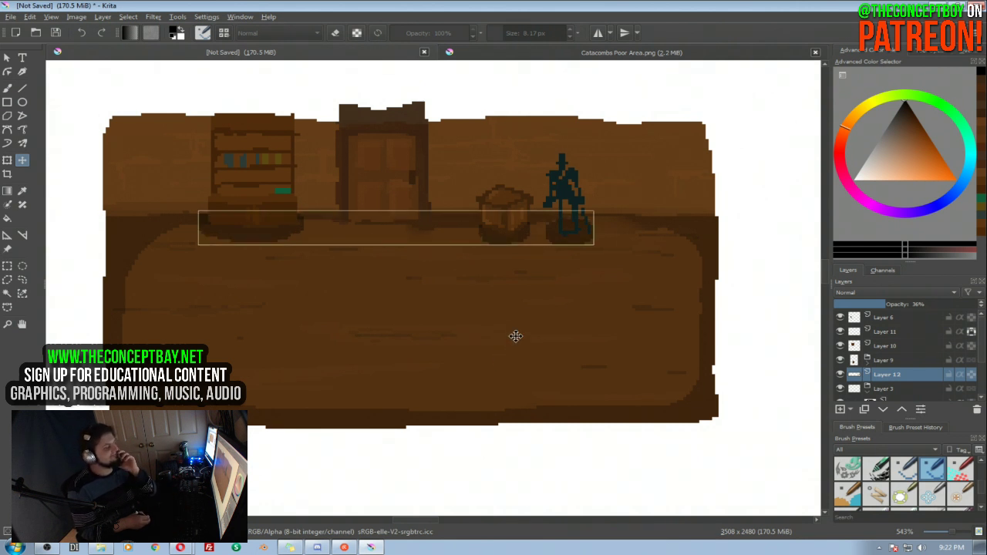
pyautogui.moveTo(519, 310); pyautogui.dragTo(519, 305)
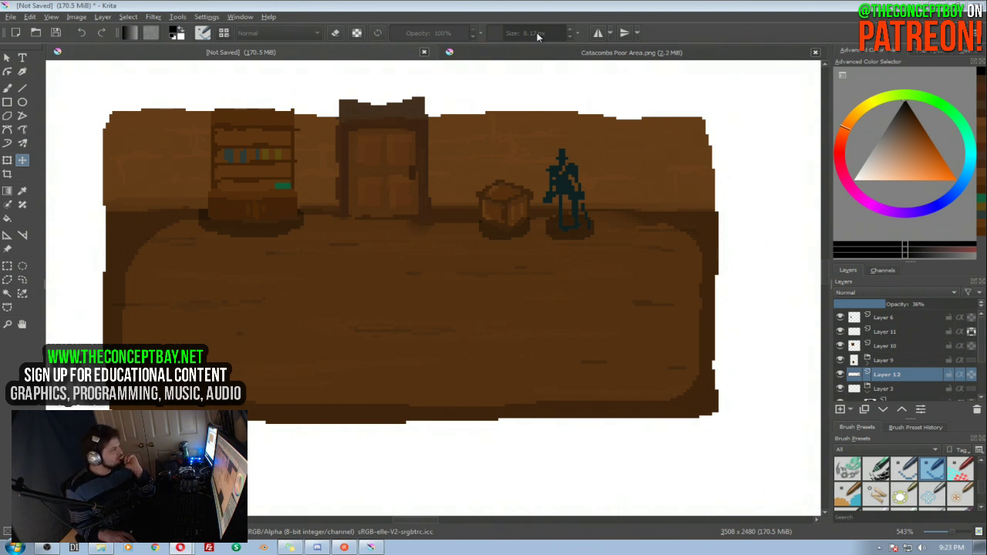
# In Catacombs Poor Area.png, move Layer 2's faint figure sketch onto the floor just right of the round stone slab
pyautogui.click(545, 51)
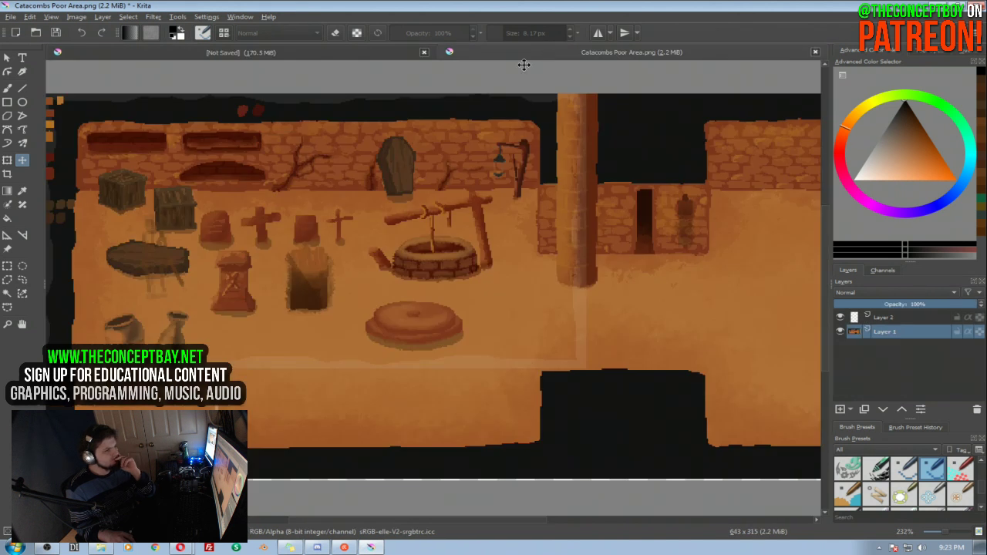
pyautogui.click(853, 317)
pyautogui.moveTo(88, 235); pyautogui.dragTo(512, 309)
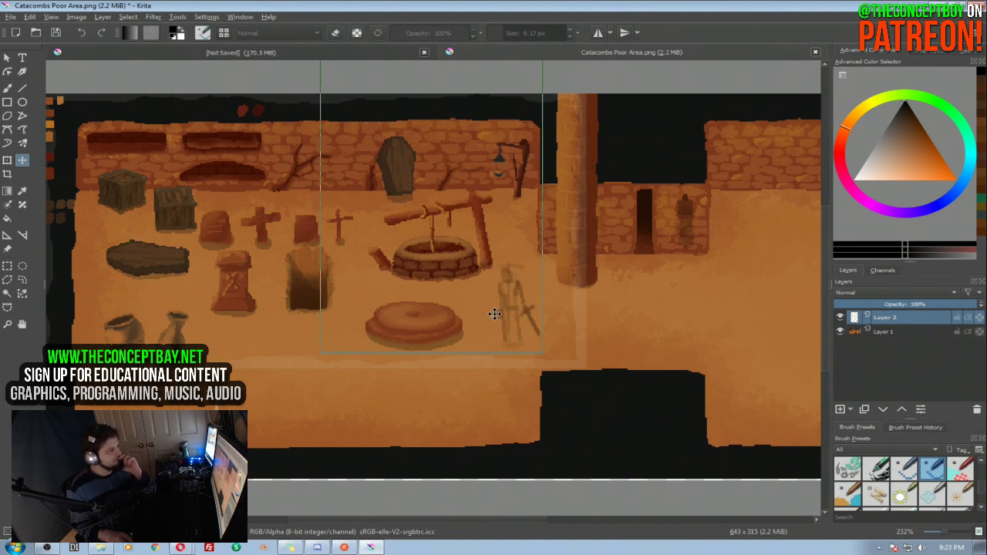
pyautogui.moveTo(510, 287); pyautogui.dragTo(510, 287)
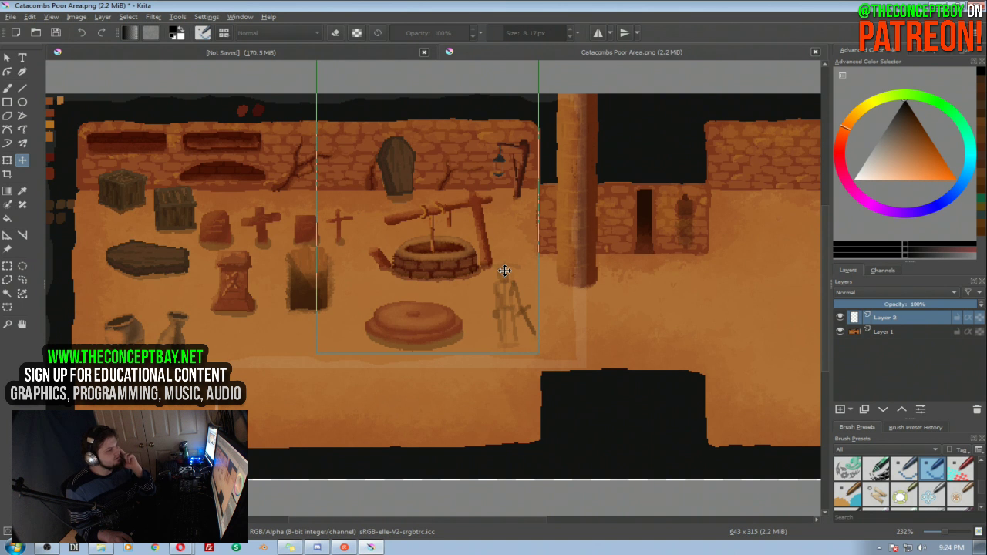
pyautogui.moveTo(506, 276); pyautogui.dragTo(510, 276)
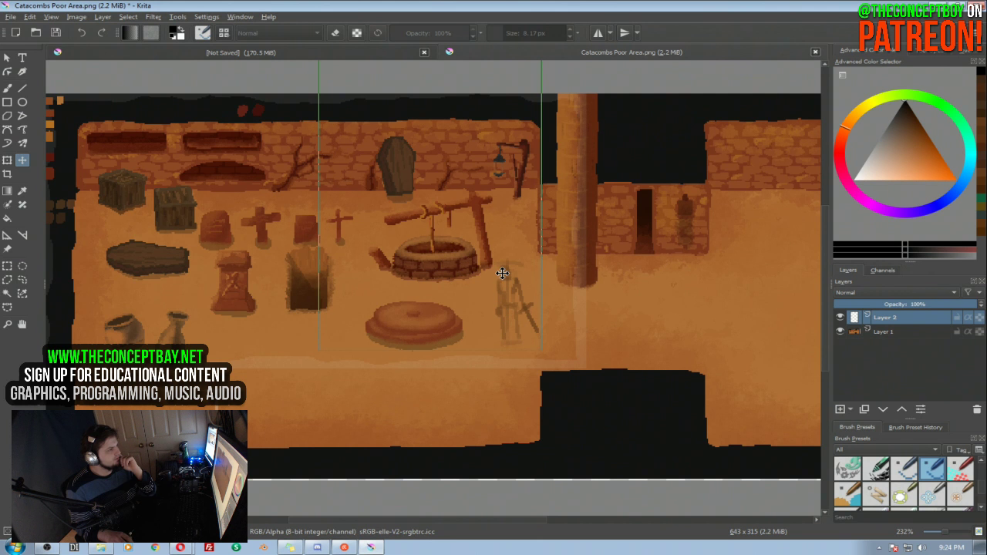
# Clear the teal figure from Layer 6 of the room painting and choose a dark blue brush colour
pyautogui.click(225, 53)
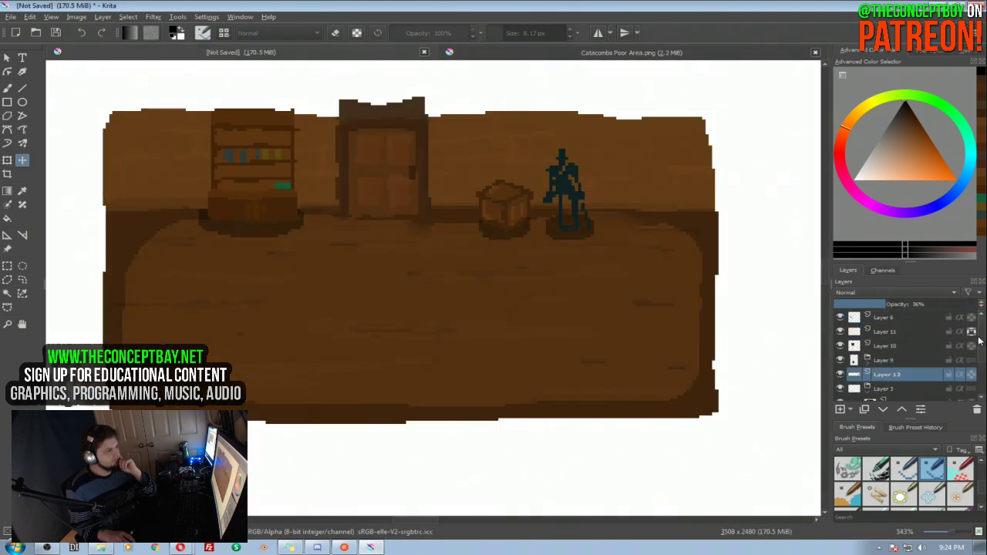
pyautogui.click(881, 319)
pyautogui.press('Delete')
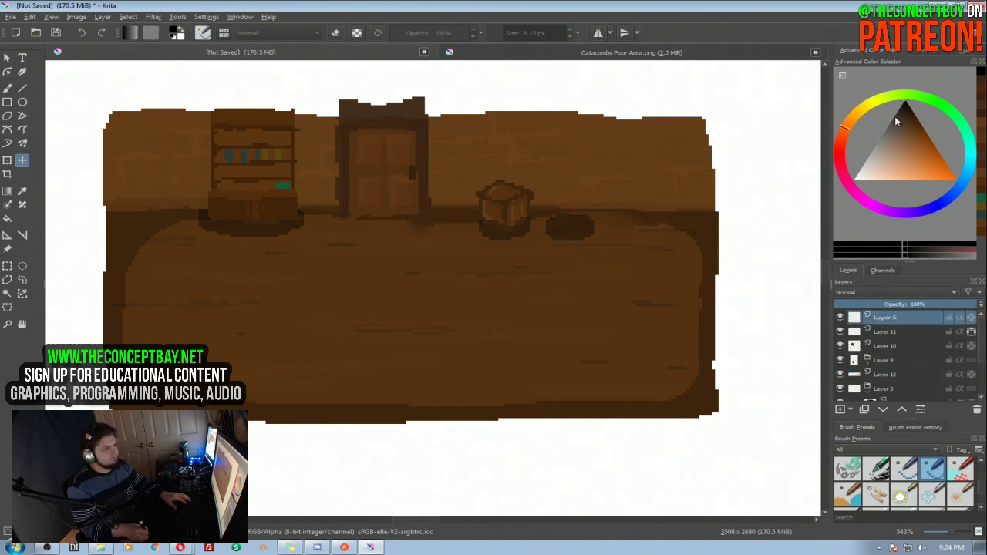
pyautogui.click(968, 142)
pyautogui.moveTo(914, 127); pyautogui.dragTo(913, 114)
pyautogui.press('b')
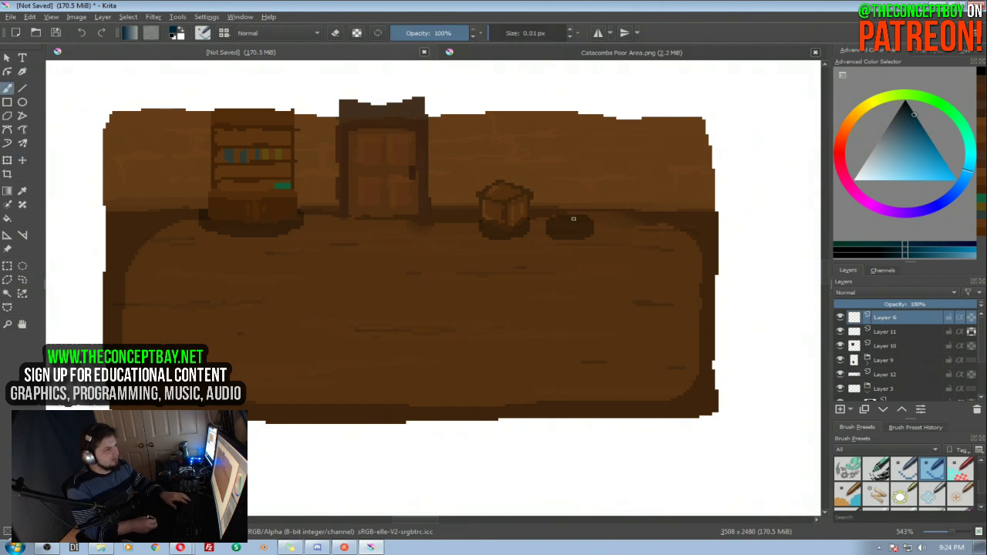
# Mark height guides above the empty floor shadow and block in a standing figure with legs and a slanted weapon
pyautogui.moveTo(561, 226); pyautogui.dragTo(584, 227)
pyautogui.moveTo(559, 144); pyautogui.dragTo(590, 144)
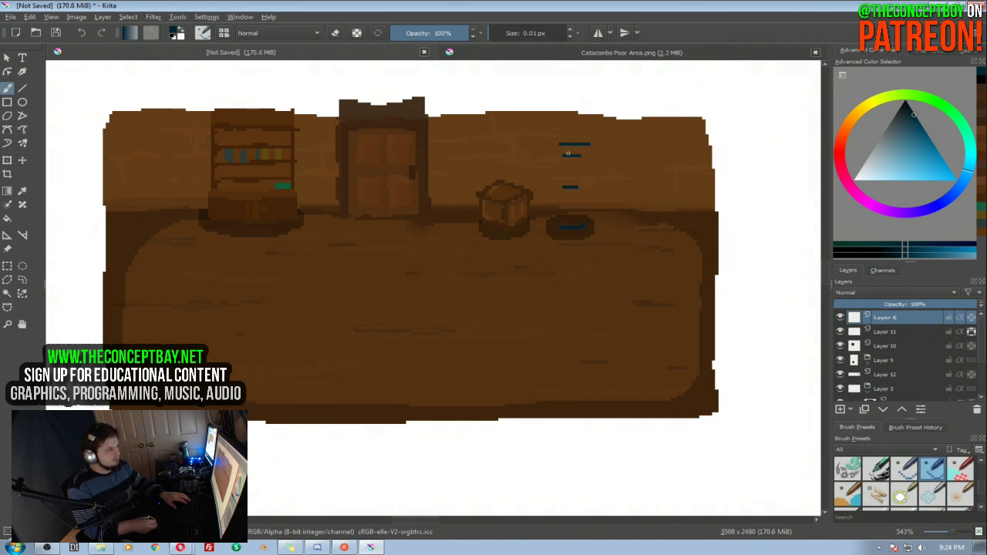
pyautogui.moveTo(568, 160); pyautogui.dragTo(567, 156)
pyautogui.moveTo(560, 171)
pyautogui.mouseDown()
pyautogui.moveTo(574, 169)
pyautogui.moveTo(570, 191)
pyautogui.moveTo(565, 185)
pyautogui.moveTo(568, 175)
pyautogui.moveTo(579, 216)
pyautogui.mouseUp()
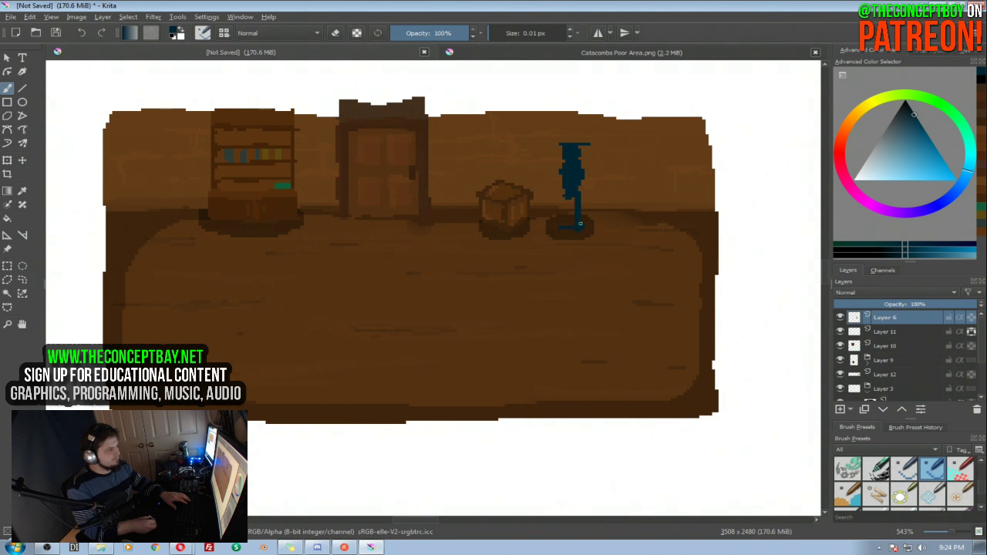
pyautogui.moveTo(580, 169); pyautogui.dragTo(606, 229)
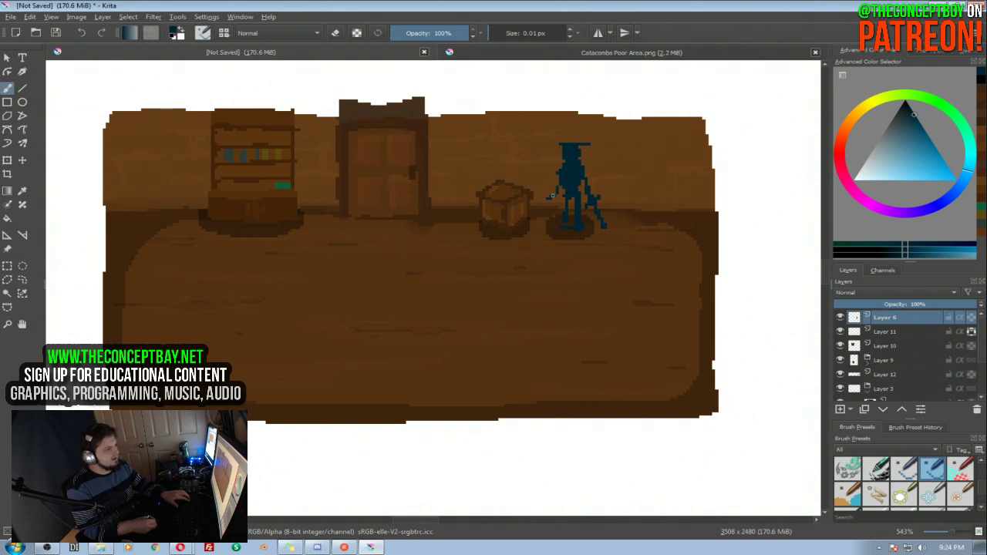
# Paint the figure's forward arm, erase the guide line over its head and carve its head and torso slimmer
pyautogui.press('e')
pyautogui.press('e')
pyautogui.press('e')
pyautogui.press('e')
pyautogui.moveTo(556, 187); pyautogui.dragTo(552, 191)
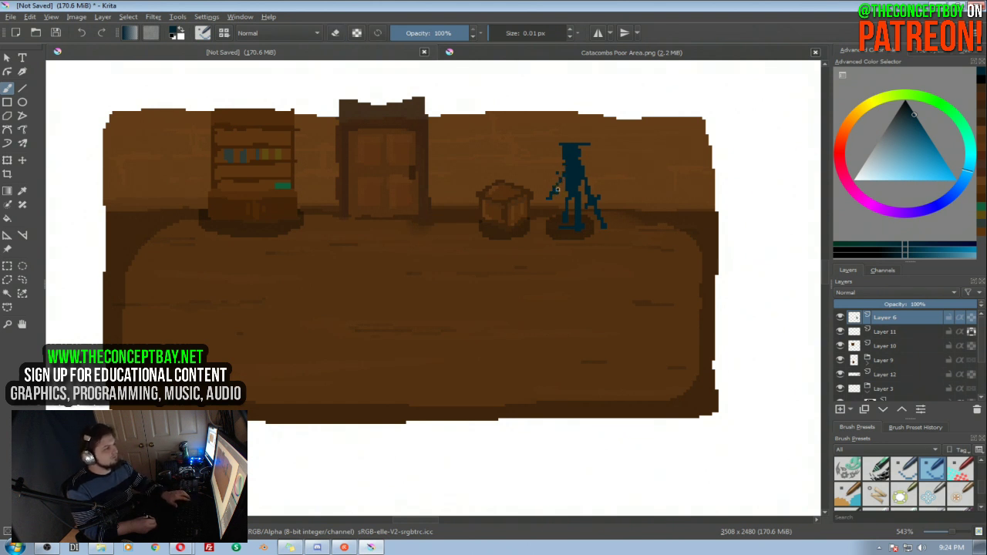
pyautogui.press('e')
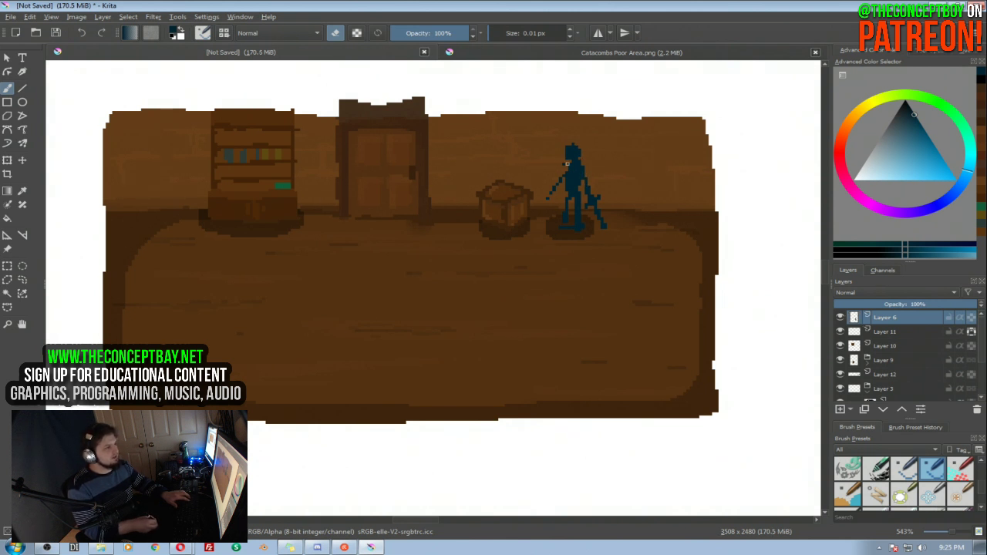
pyautogui.press('e')
pyautogui.press('e')
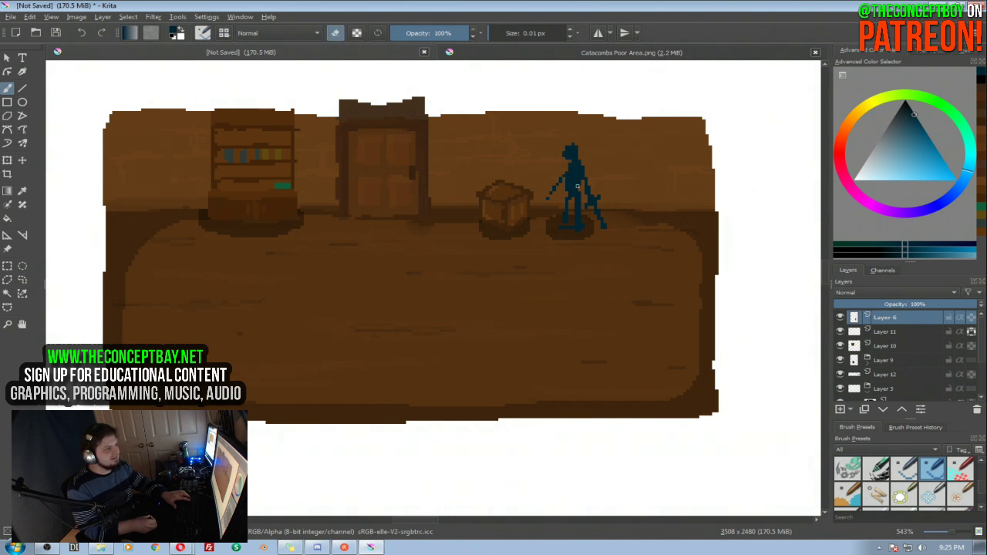
pyautogui.press('e')
pyautogui.press('e')
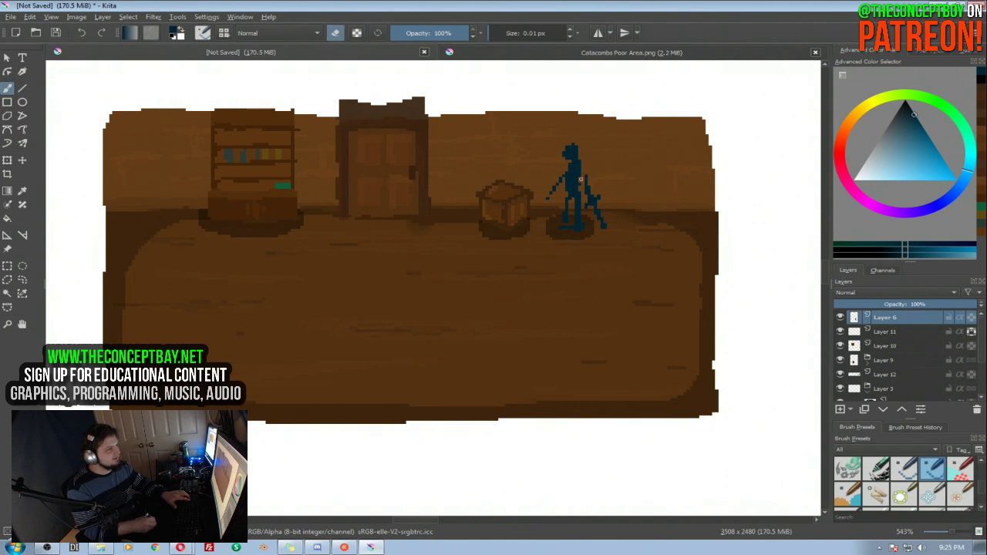
pyautogui.moveTo(581, 192); pyautogui.dragTo(576, 190)
# Erase the blocked-in blue figure and try a small oval head on the wall above the floor shadow
pyautogui.moveTo(566, 142)
pyautogui.mouseDown()
pyautogui.moveTo(584, 143)
pyautogui.moveTo(589, 249)
pyautogui.moveTo(571, 254)
pyautogui.mouseUp()
pyautogui.press('e')
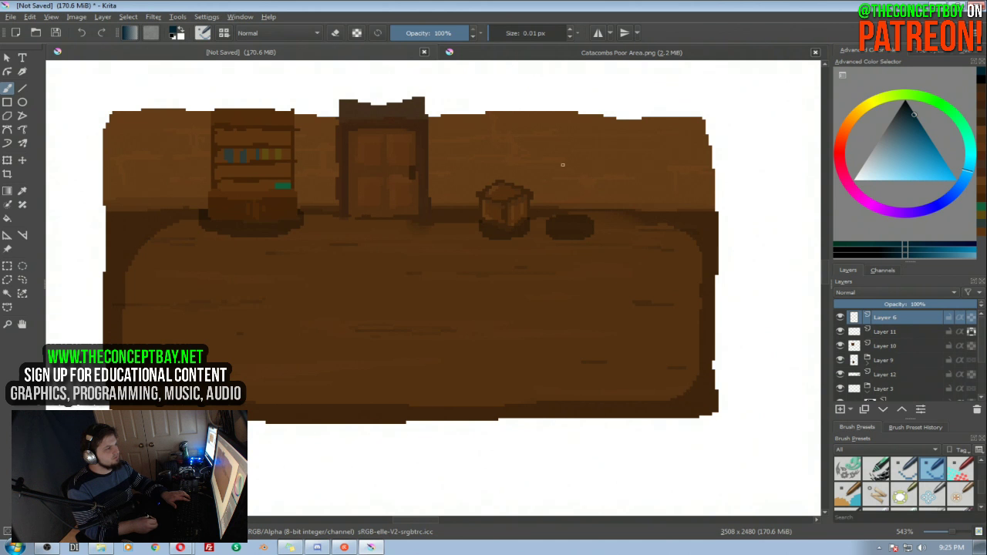
pyautogui.moveTo(563, 150); pyautogui.dragTo(568, 158)
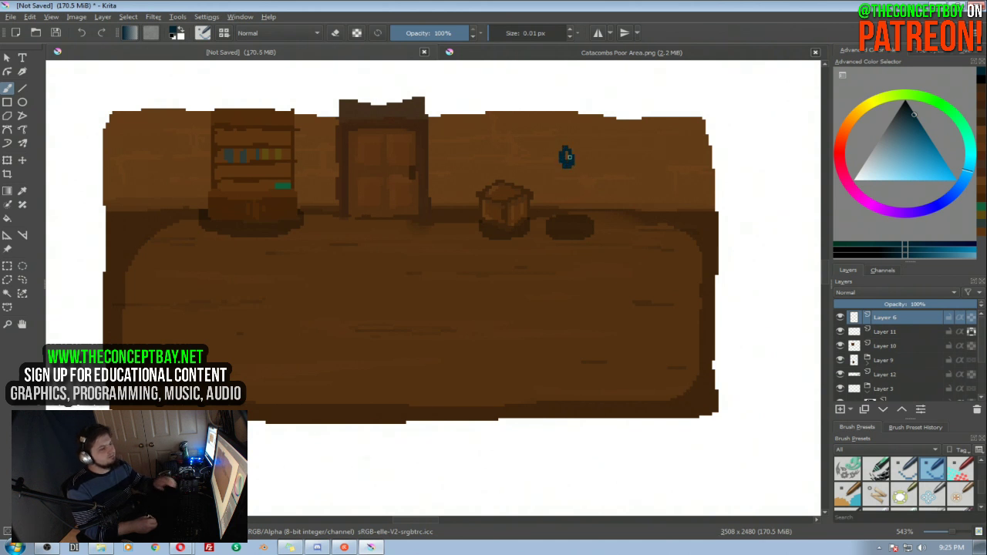
pyautogui.hotkey('ctrl', 'z')
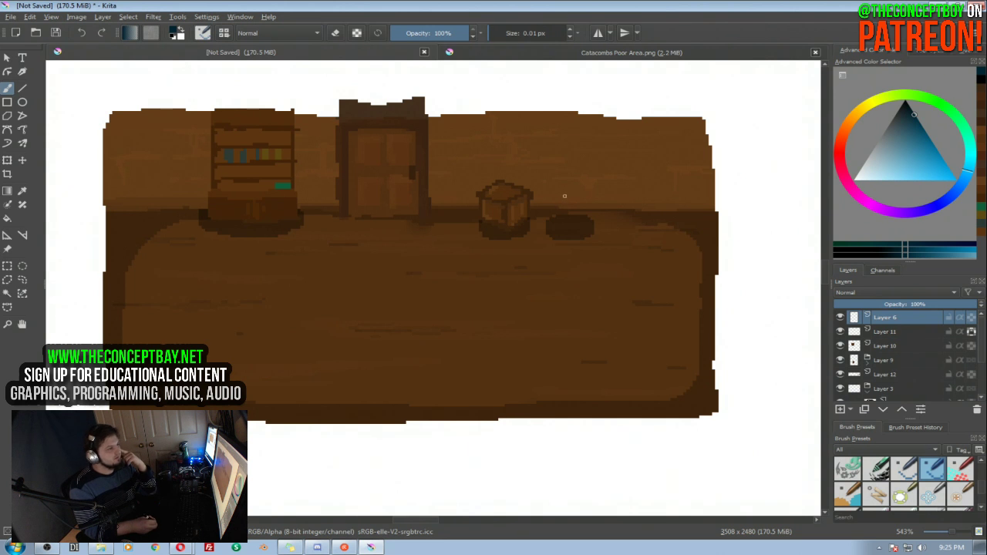
# Draw a slim dark blue figure over the floor shadow, with a round head, bent arms, two legs and a slanted weapon
pyautogui.moveTo(574, 142)
pyautogui.mouseDown()
pyautogui.moveTo(567, 179)
pyautogui.moveTo(564, 164)
pyautogui.moveTo(575, 221)
pyautogui.moveTo(556, 185)
pyautogui.mouseUp()
pyautogui.moveTo(564, 143)
pyautogui.mouseDown()
pyautogui.moveTo(554, 131)
pyautogui.moveTo(608, 228)
pyautogui.mouseUp()
pyautogui.moveTo(563, 164); pyautogui.dragTo(552, 176)
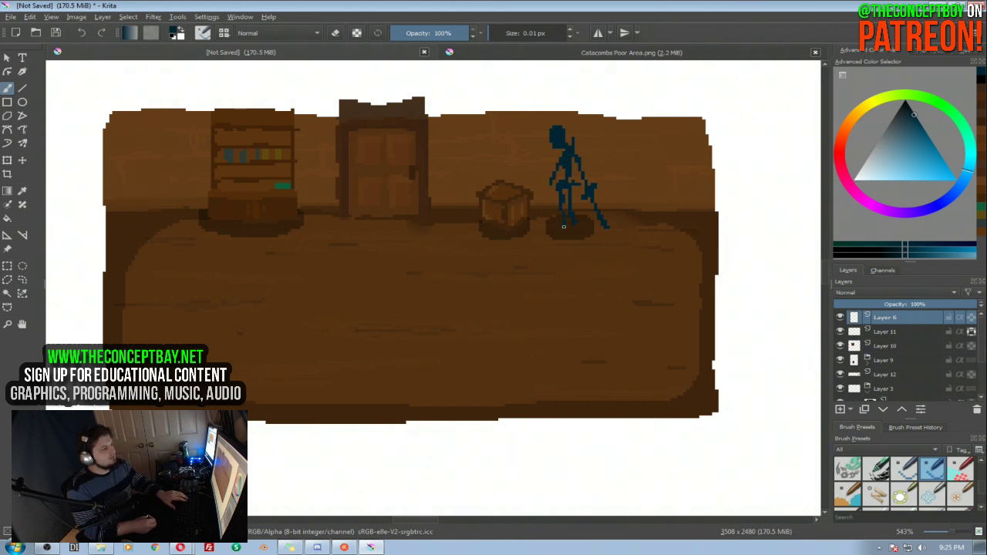
pyautogui.hotkey('ctrl', 'z')
pyautogui.hotkey('ctrl', 'z')
pyautogui.hotkey('ctrl', 'shift', 'z')
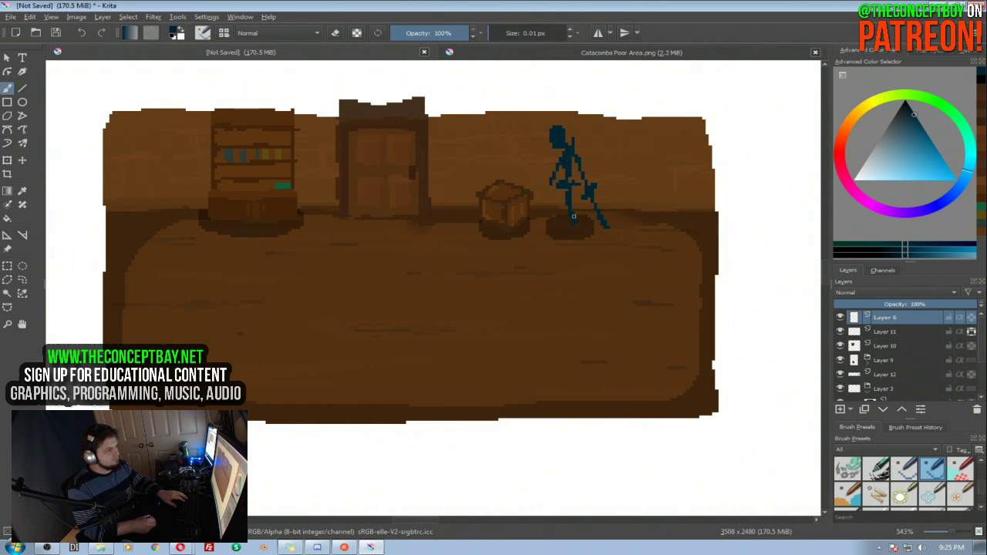
pyautogui.moveTo(558, 185); pyautogui.dragTo(557, 212)
pyautogui.moveTo(565, 167); pyautogui.dragTo(563, 185)
# Scale the blue figure down slightly over its floor shadow and compare it with the figure in the catacombs reference
pyautogui.hotkey('ctrl', 't')
pyautogui.moveTo(578, 124); pyautogui.dragTo(580, 138)
pyautogui.press('Return')
pyautogui.click(574, 178)
pyautogui.moveTo(565, 182); pyautogui.dragTo(568, 178)
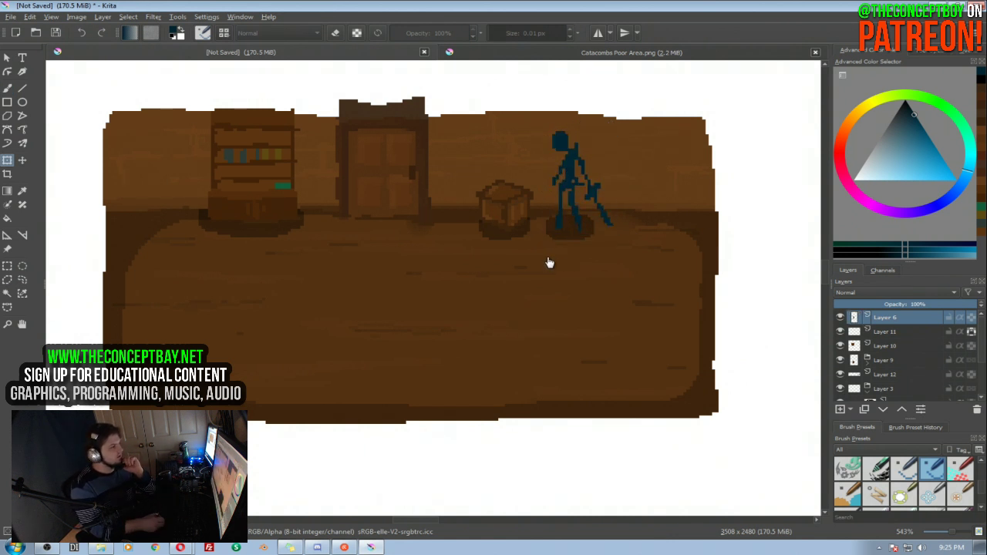
pyautogui.click(501, 53)
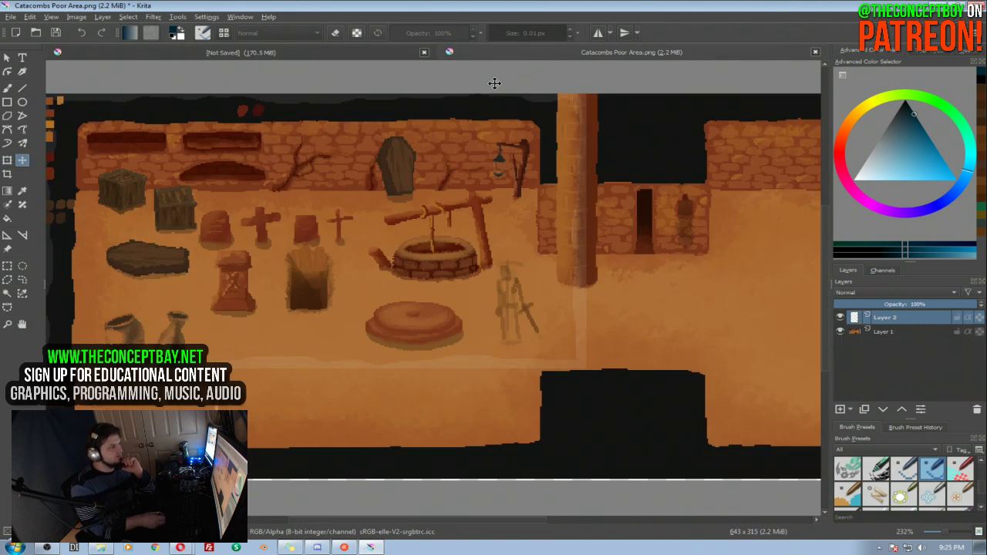
pyautogui.click(386, 53)
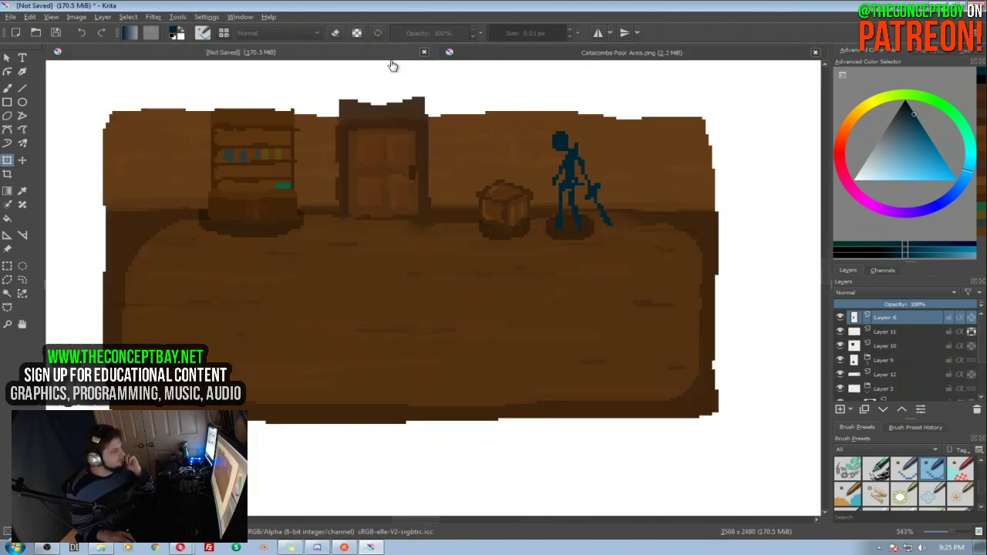
# Switch to Windows Explorer, browse from Birth of Reapers to Engine\BirthOfReapers001 and select BirthOfReapers001.yyp
pyautogui.click(106, 549)
pyautogui.click(353, 139)
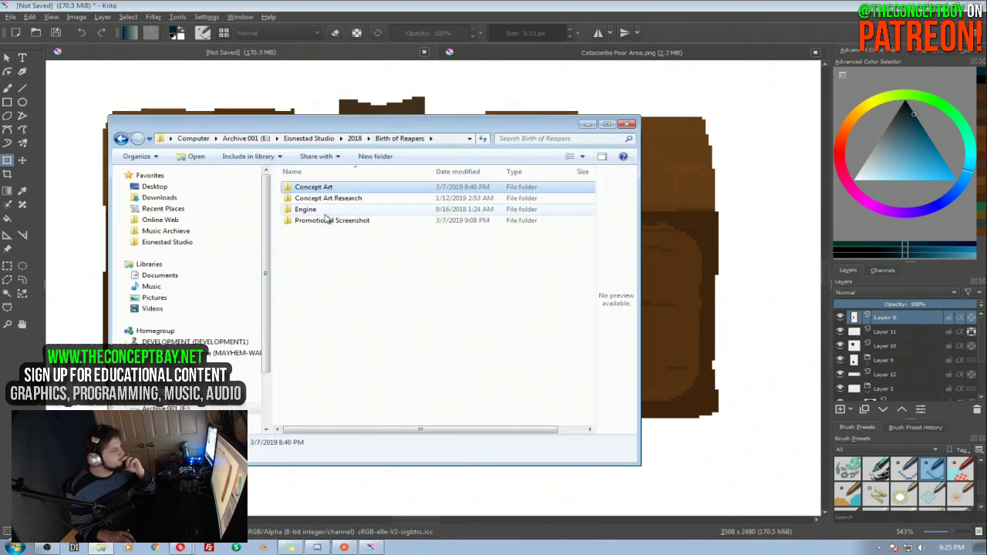
pyautogui.doubleClick(317, 209)
pyautogui.doubleClick(324, 187)
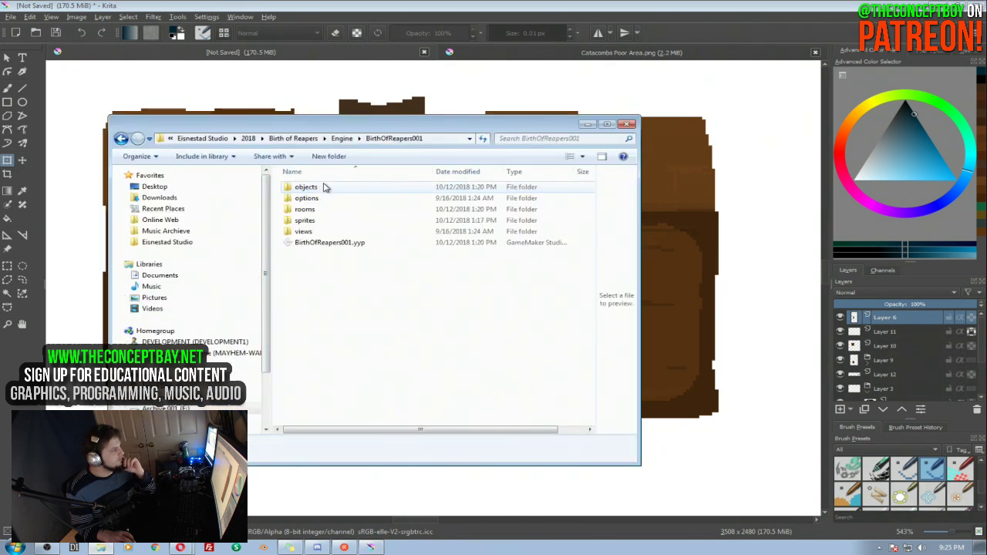
pyautogui.click(327, 244)
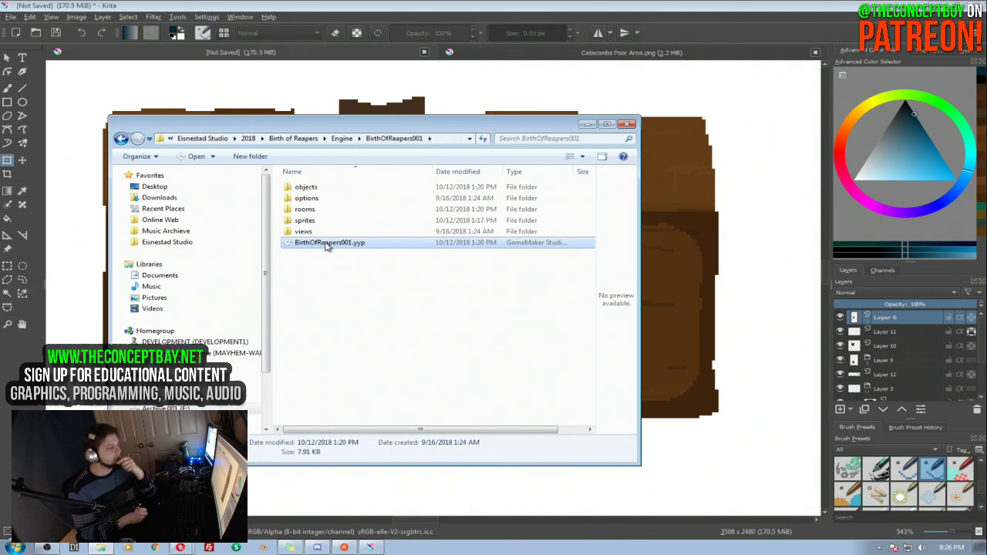
# Switch to the BirthOfReapers001 project in GameMaker Studio 2 and open the spr_player_run and sprite1 sprites
pyautogui.click(371, 548)
pyautogui.click(372, 548)
pyautogui.click(371, 547)
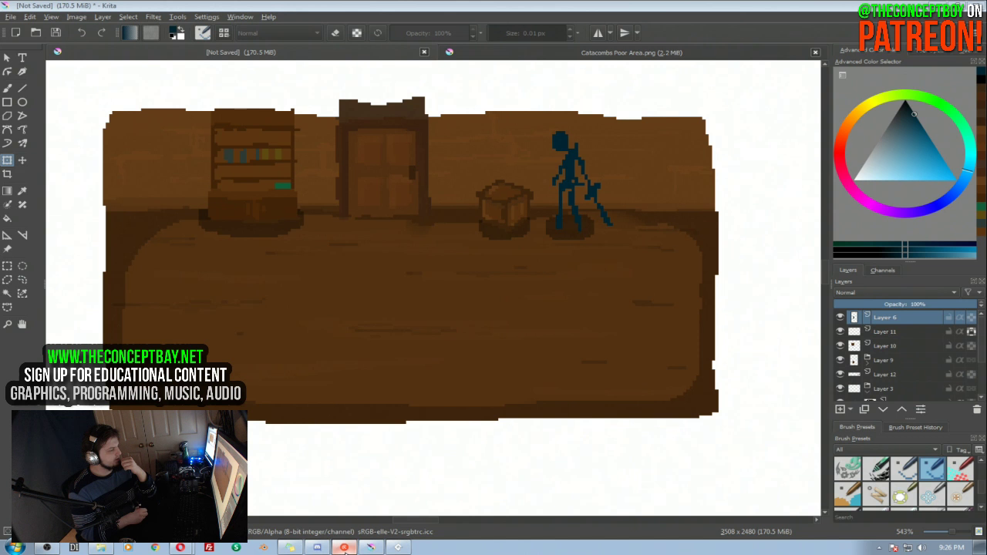
pyautogui.click(401, 548)
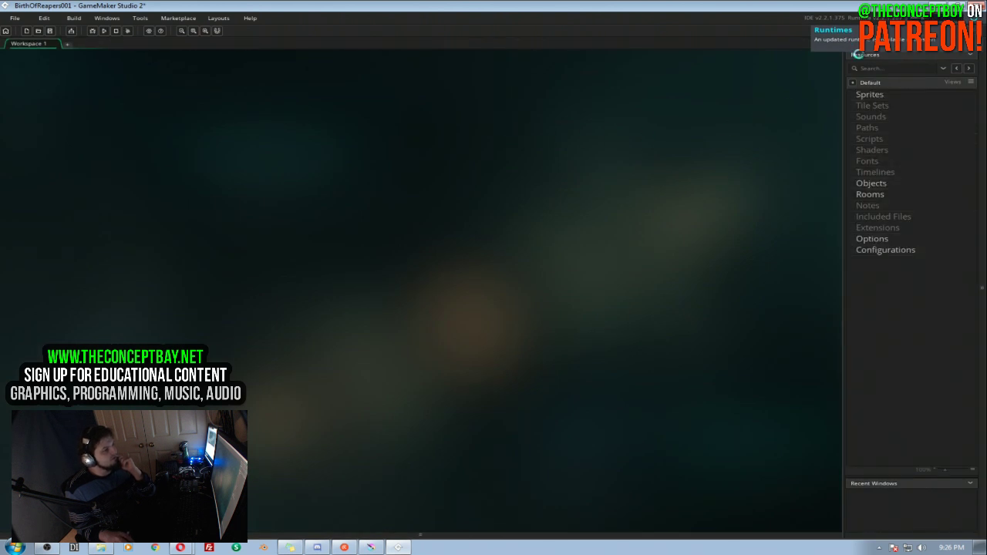
pyautogui.click(851, 94)
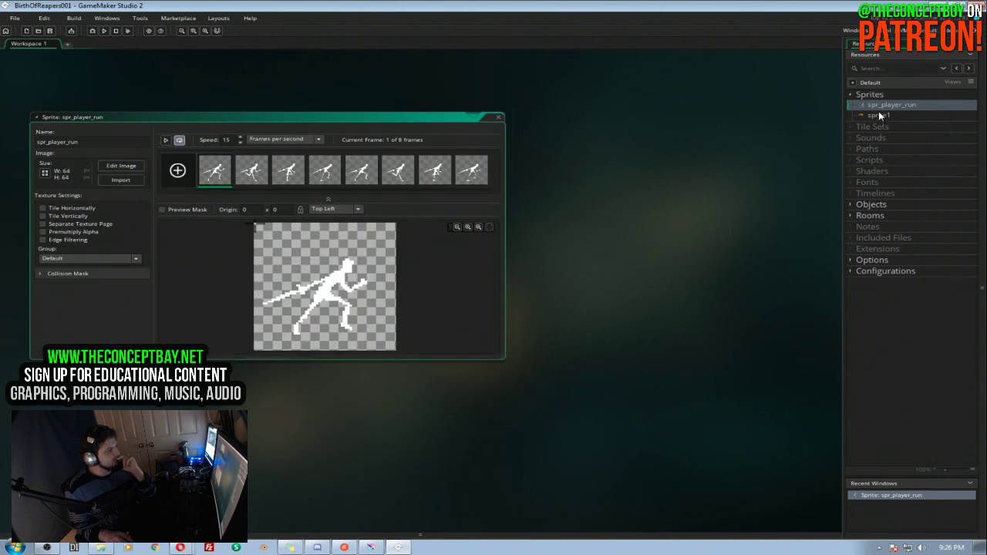
pyautogui.click(878, 113)
pyautogui.doubleClick(878, 114)
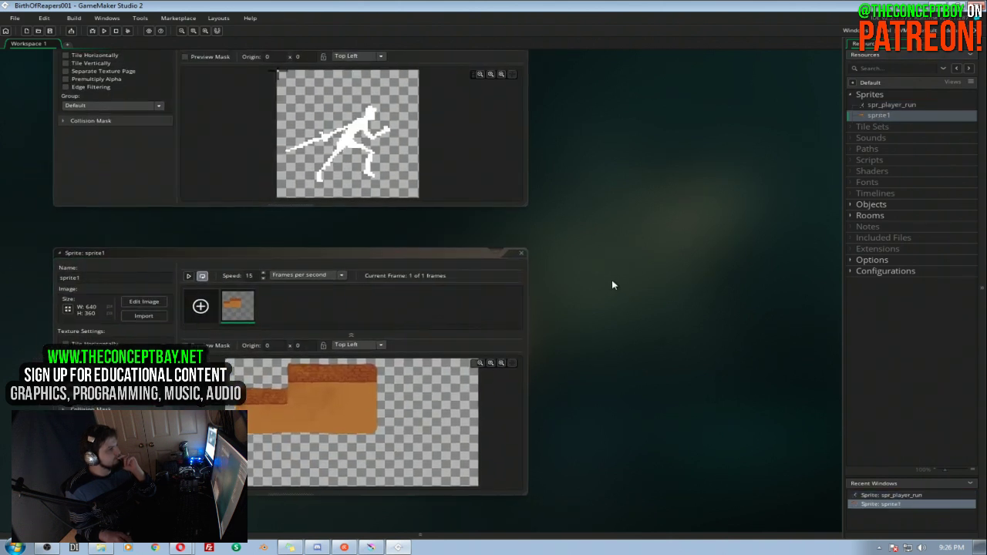
# Open spr_player_run in the image editor and play its run animation
pyautogui.moveTo(642, 185); pyautogui.dragTo(686, 259)
pyautogui.scroll(-4, 402, 165)
pyautogui.scroll(4, 443, 186)
pyautogui.scroll(-1, 437, 179)
pyautogui.scroll(1, 437, 178)
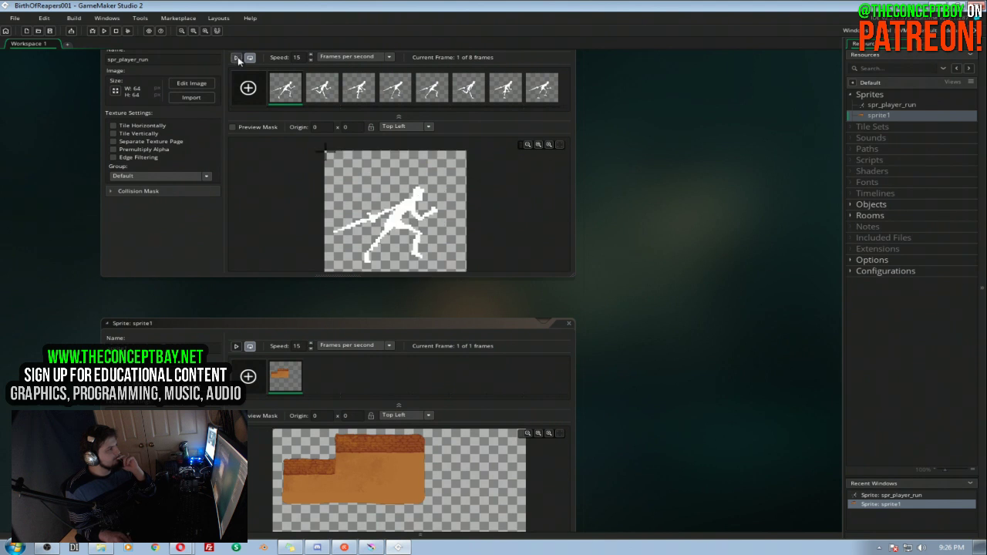
pyautogui.moveTo(679, 180); pyautogui.dragTo(700, 256)
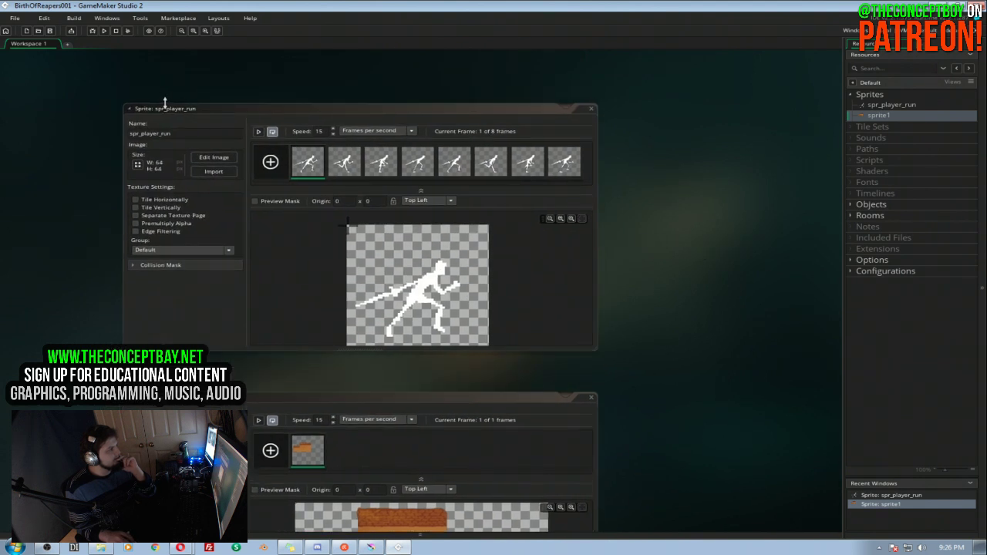
pyautogui.click(164, 112)
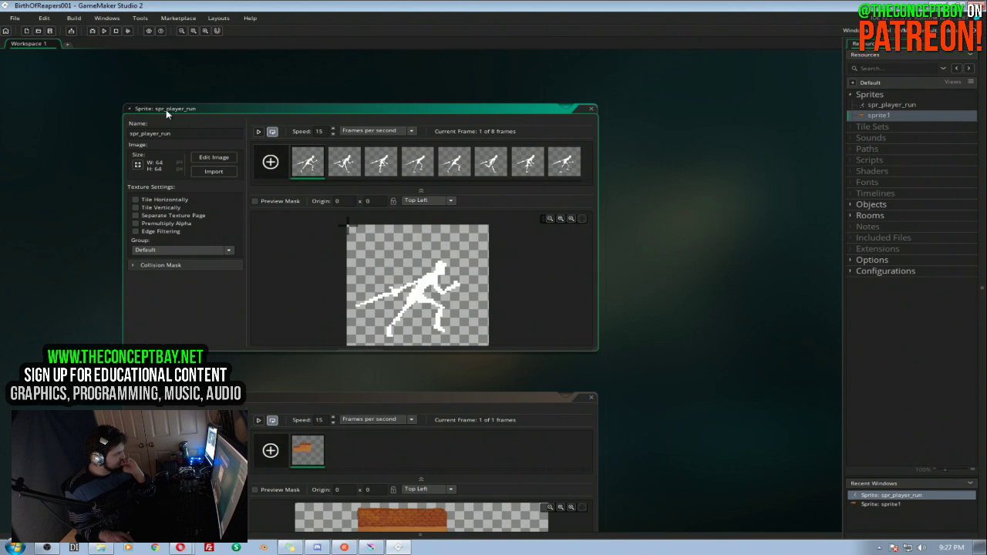
pyautogui.click(214, 158)
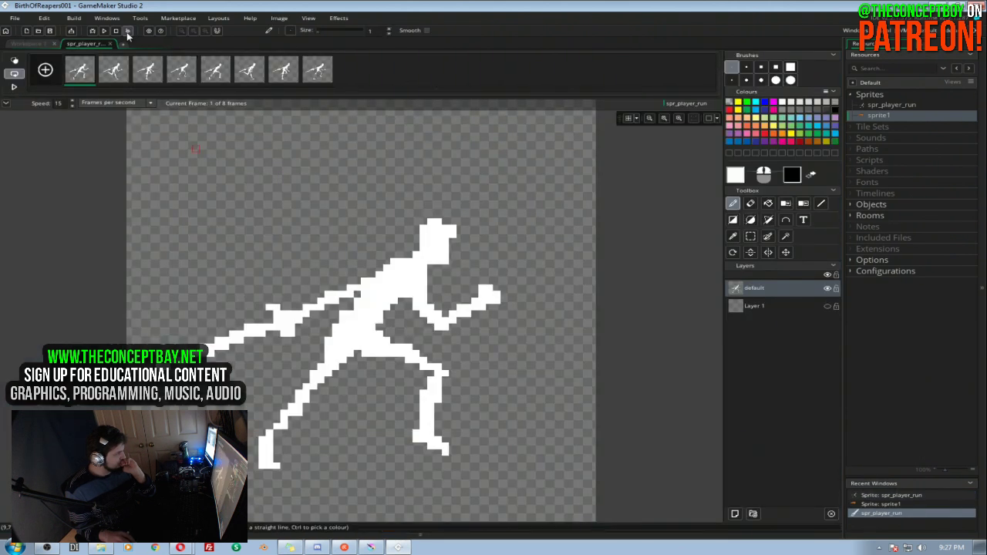
pyautogui.click(14, 86)
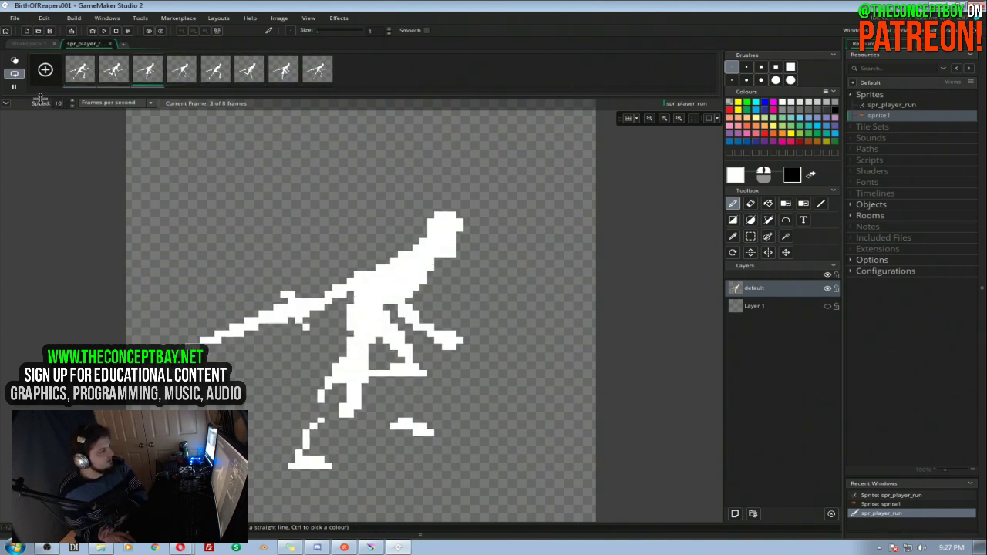
# Set the spr_player_run animation speed to 10 frames per second and return to the workspace
pyautogui.moveTo(63, 103); pyautogui.dragTo(51, 112)
pyautogui.write('10')
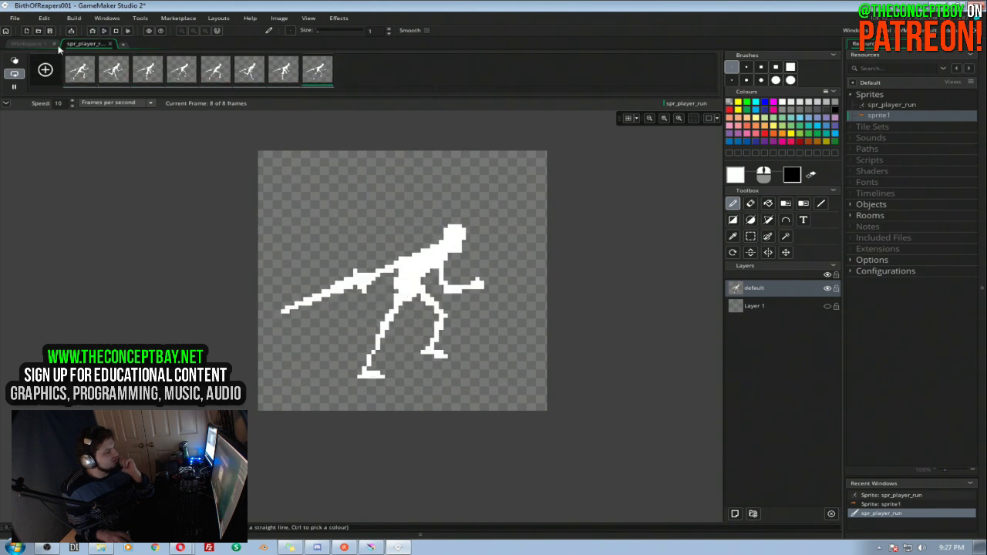
pyautogui.click(31, 44)
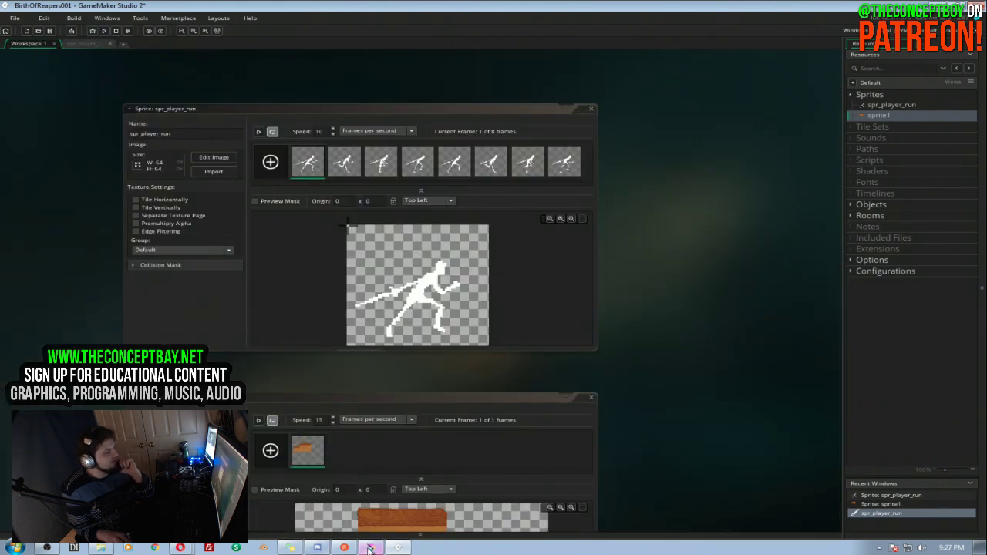
# Switch to Krita and measure the blue figure by fitting a crop frame closely around it
pyautogui.moveTo(368, 549)
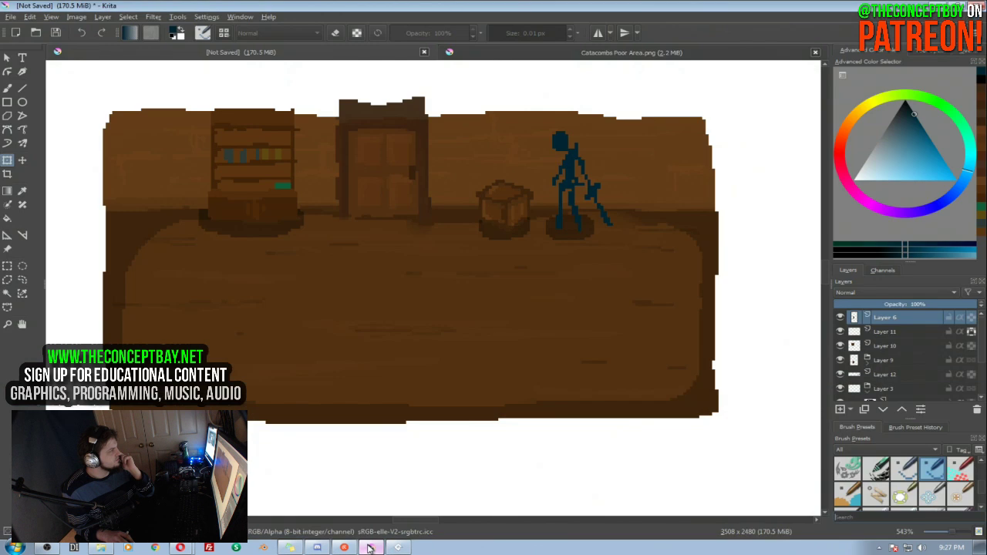
pyautogui.click(370, 547)
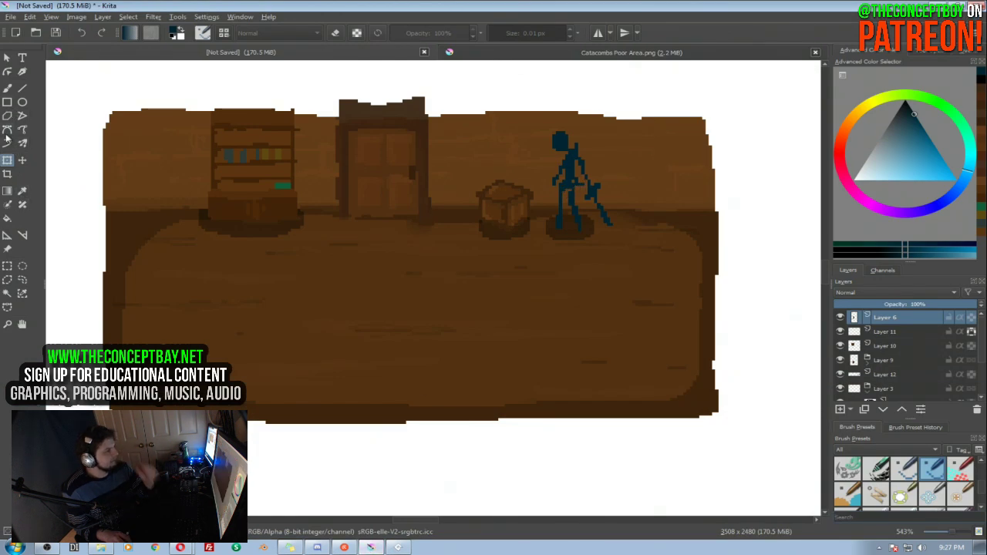
pyautogui.click(7, 173)
pyautogui.moveTo(515, 121); pyautogui.dragTo(634, 246)
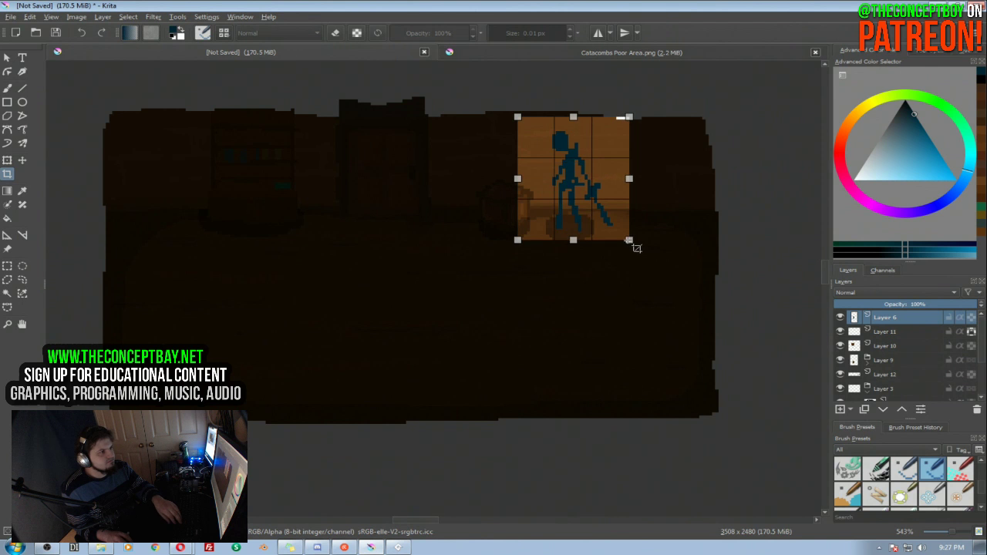
pyautogui.click(929, 50)
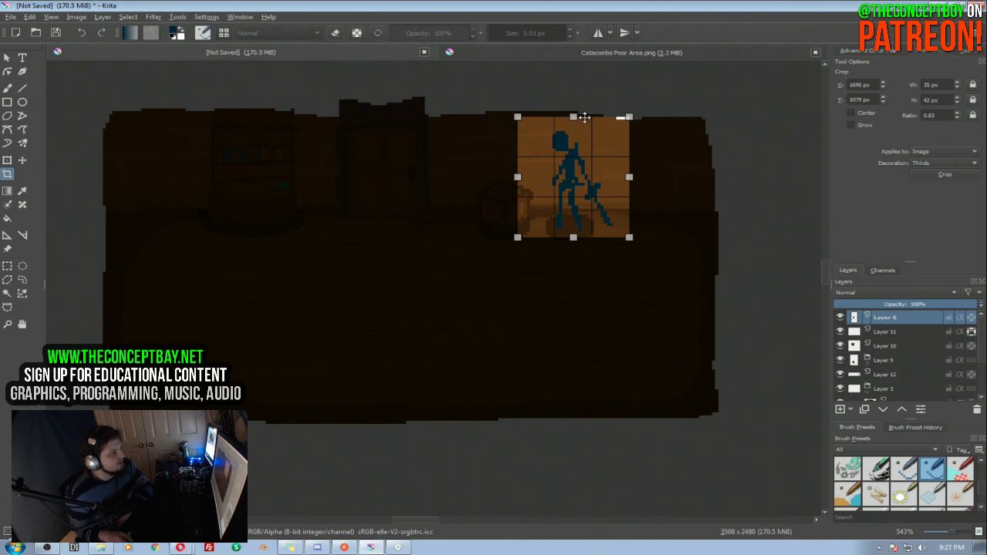
pyautogui.moveTo(572, 116); pyautogui.dragTo(572, 131)
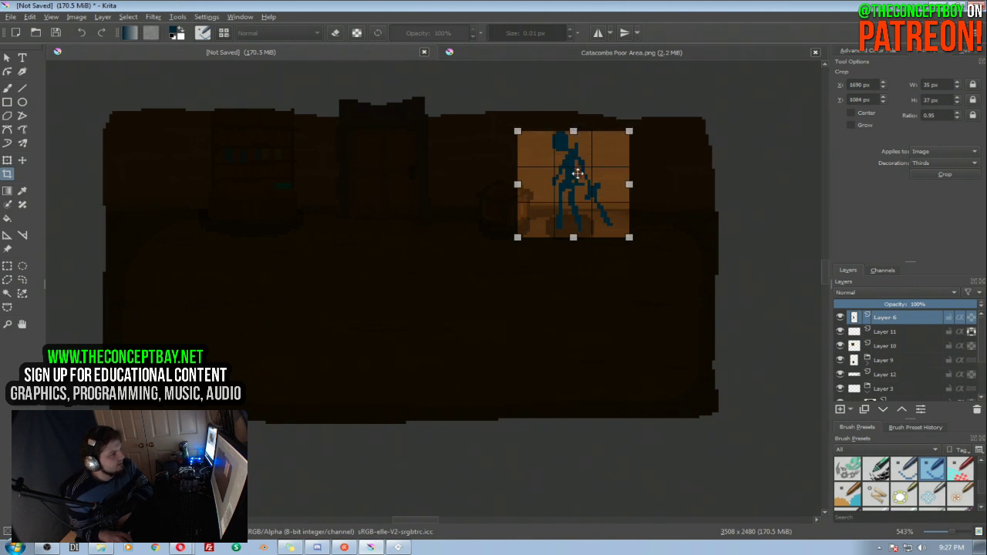
pyautogui.moveTo(573, 235); pyautogui.dragTo(574, 231)
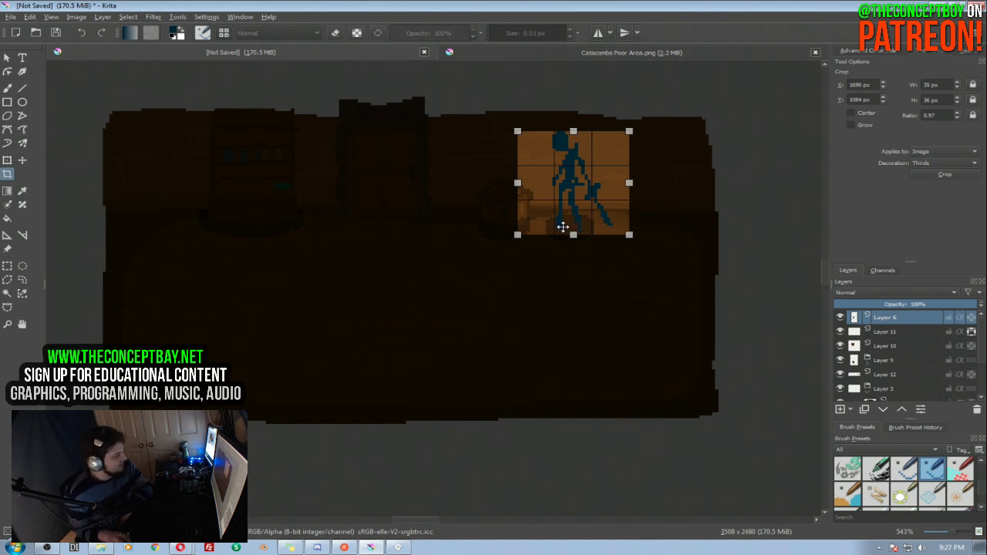
# Switch back to GameMaker Studio 2, reopen the first spr_player_run frame for editing and stop the animation playback
pyautogui.click(399, 549)
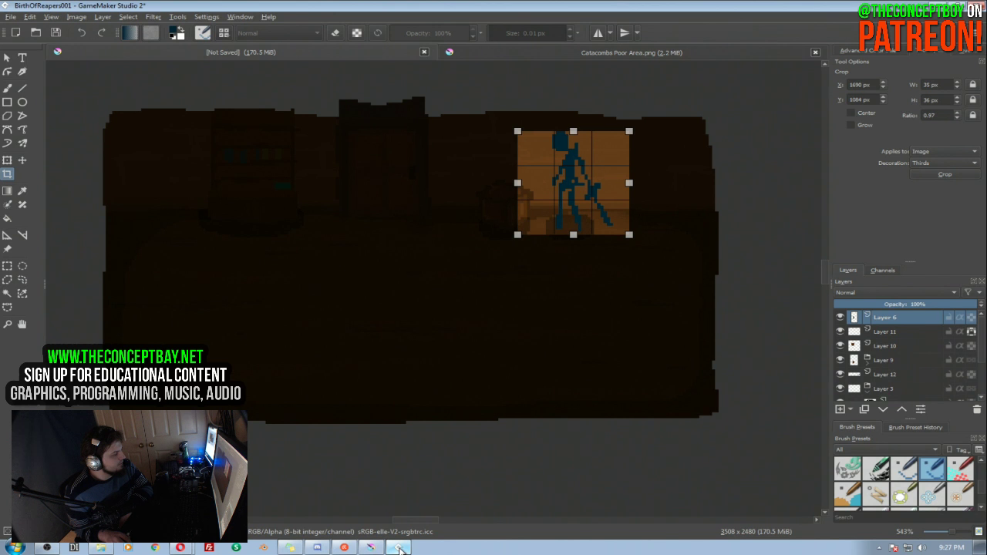
pyautogui.moveTo(376, 549)
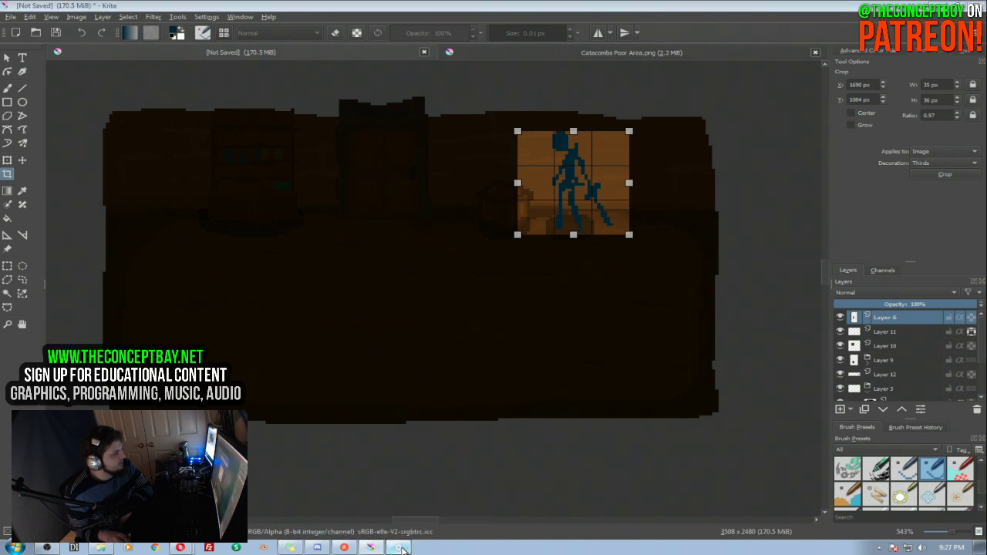
pyautogui.click(397, 548)
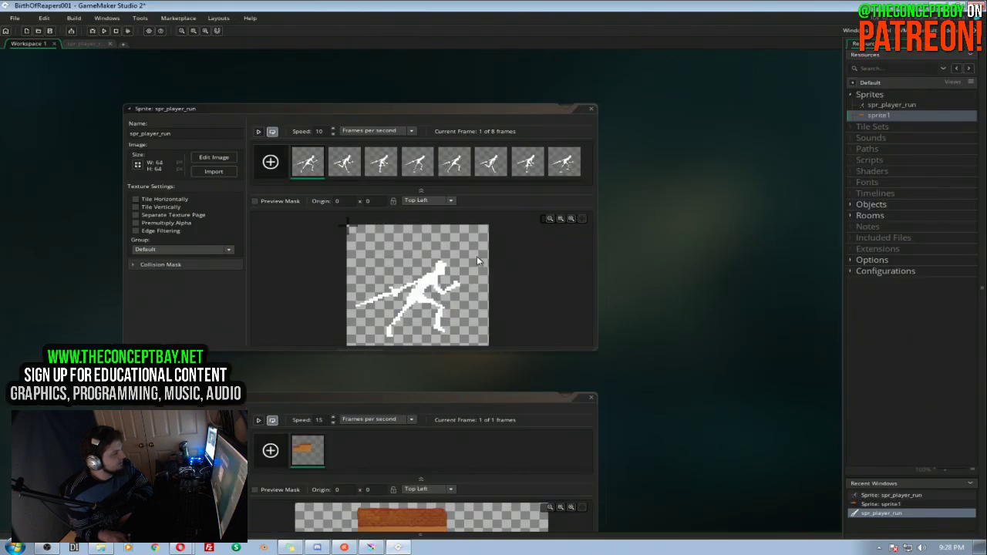
pyautogui.scroll(-1, 478, 257)
pyautogui.moveTo(497, 261)
pyautogui.mouseDown()
pyautogui.moveTo(494, 239)
pyautogui.moveTo(504, 249)
pyautogui.mouseUp()
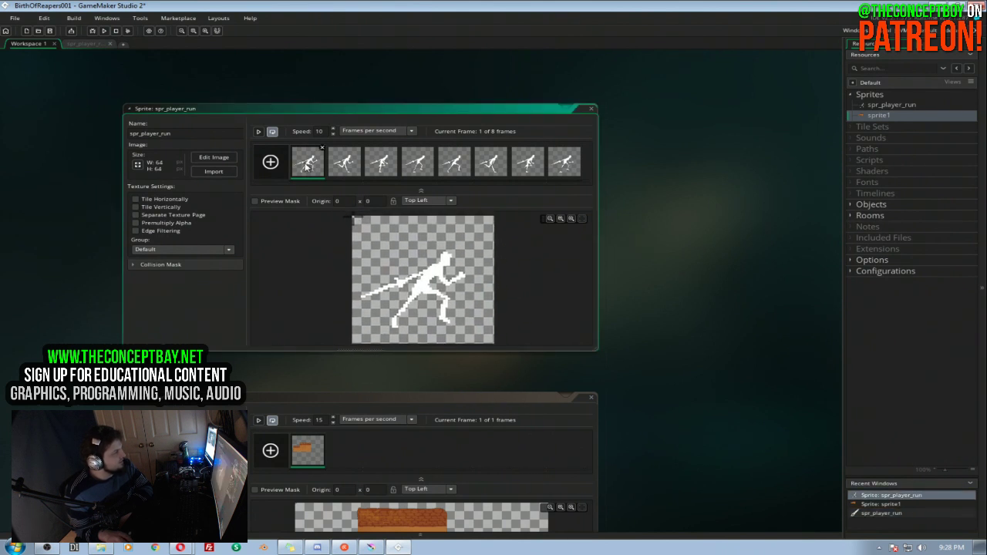
pyautogui.doubleClick(307, 165)
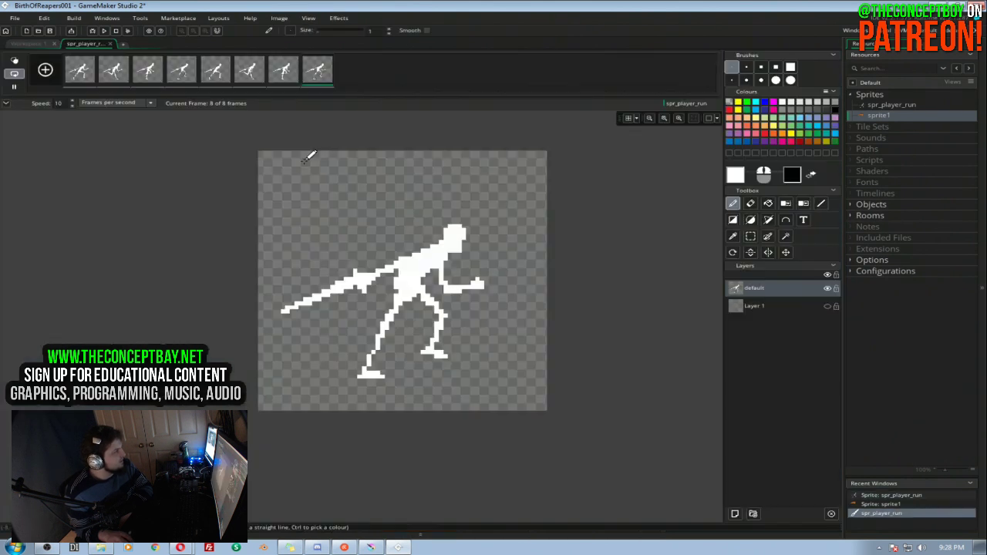
pyautogui.click(14, 86)
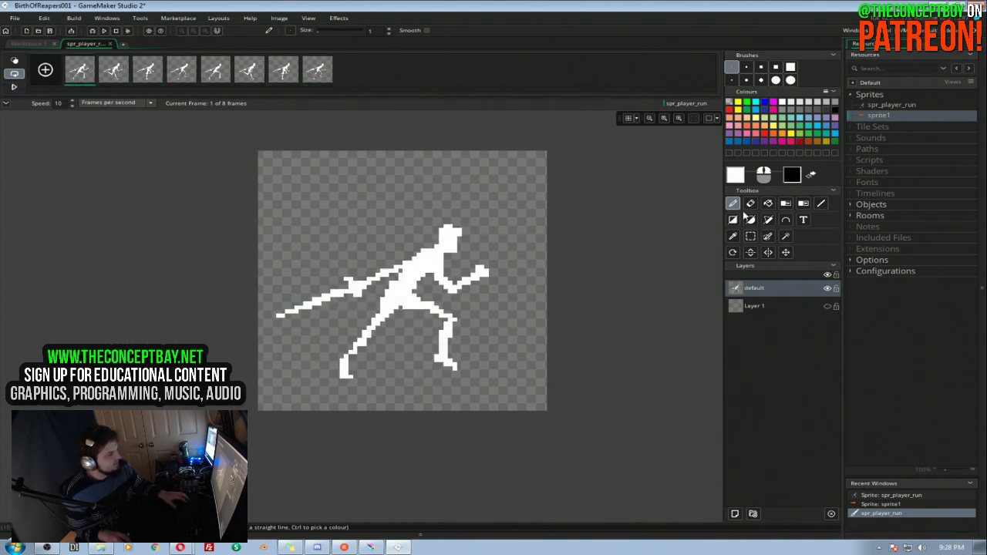
# Try to shift the whole running figure down in the first frame, undo the move and clear the selection
pyautogui.hotkey('ctrl', 'a')
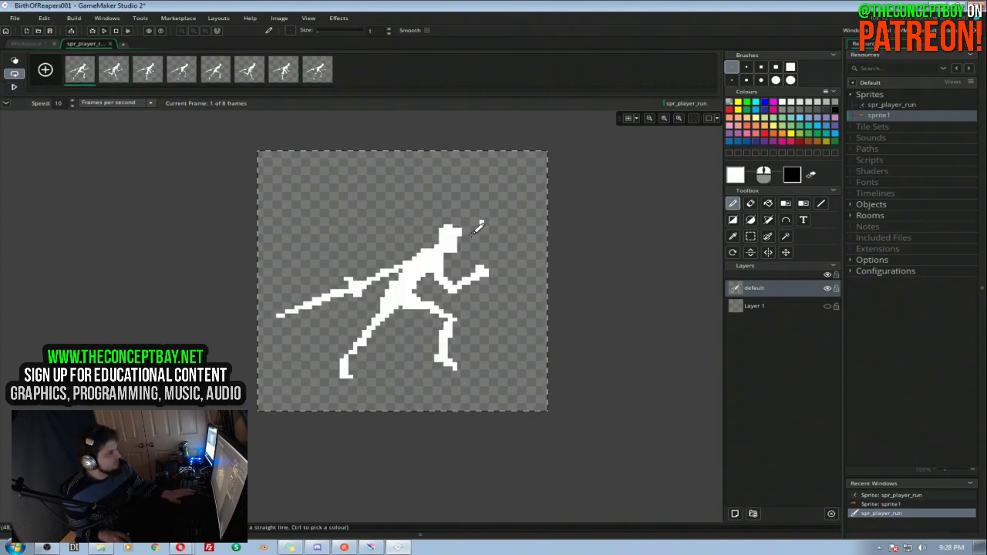
pyautogui.hotkey('ctrl', 't')
pyautogui.press('Escape')
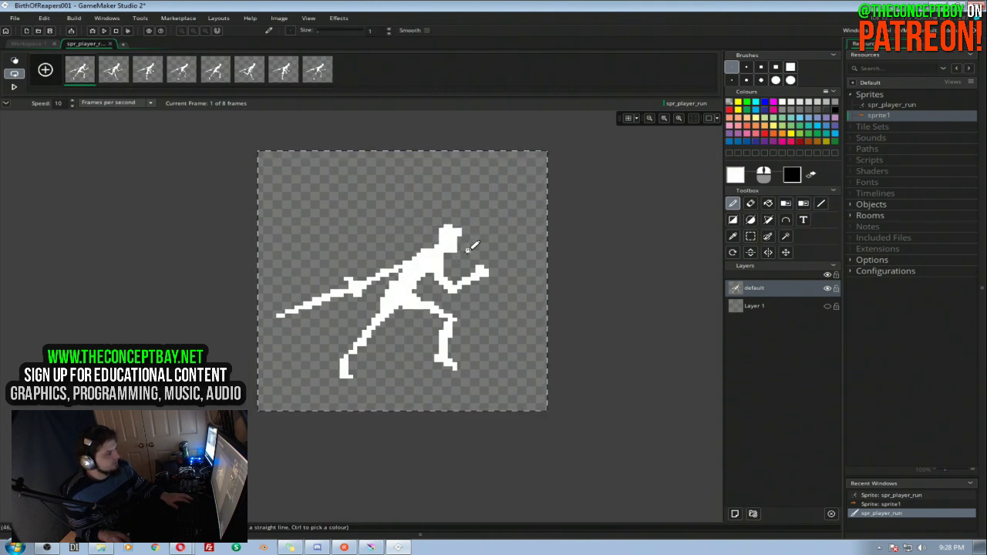
pyautogui.click(751, 236)
pyautogui.moveTo(431, 252); pyautogui.dragTo(436, 293)
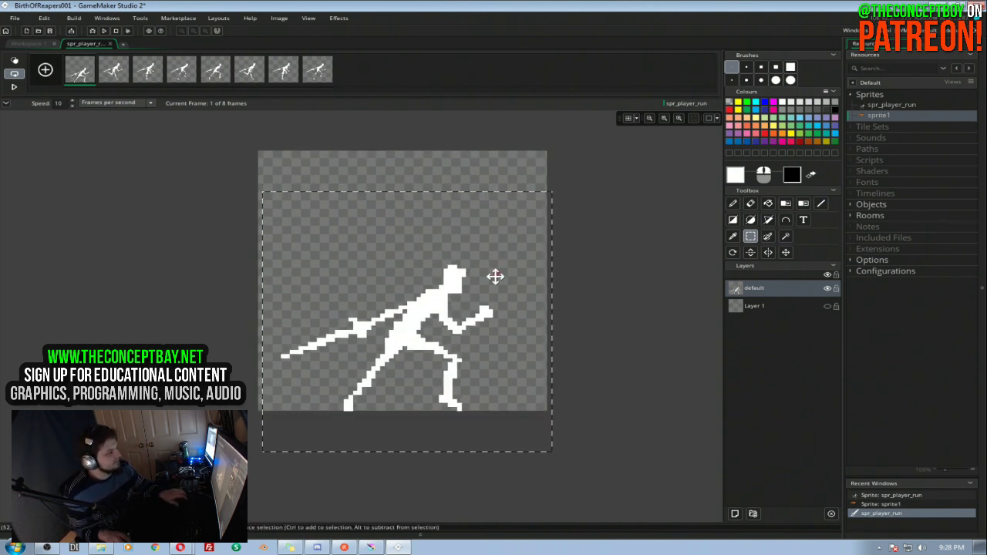
pyautogui.hotkey('ctrl', 'z')
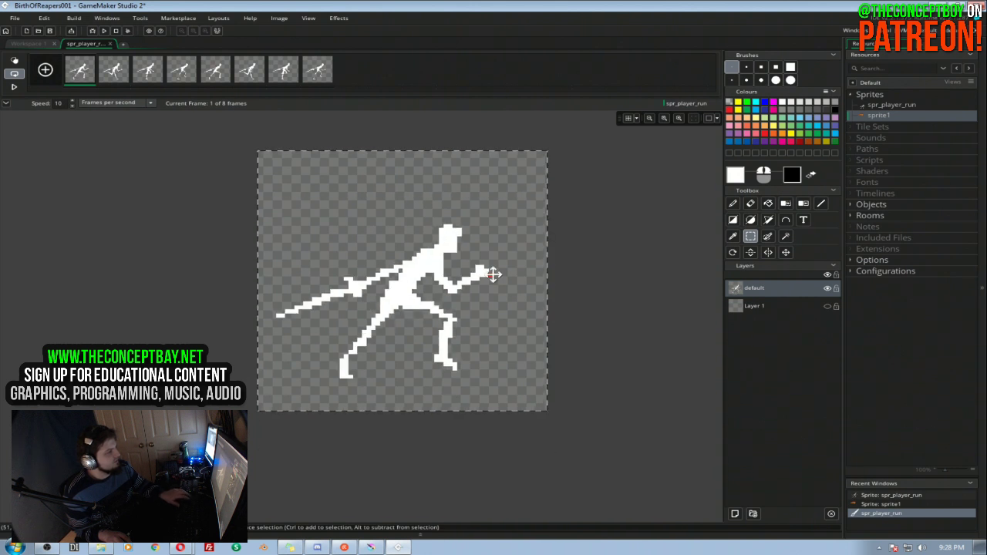
pyautogui.press('Escape')
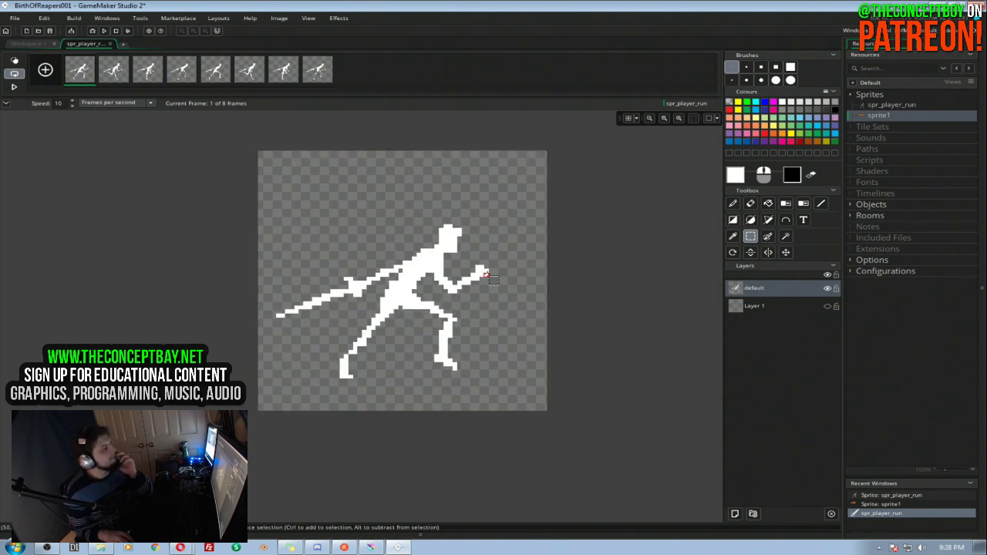
# Close the sprite's image editor and switch to Krita to compare the room scene with the Catacombs Poor Area reference
pyautogui.click(111, 44)
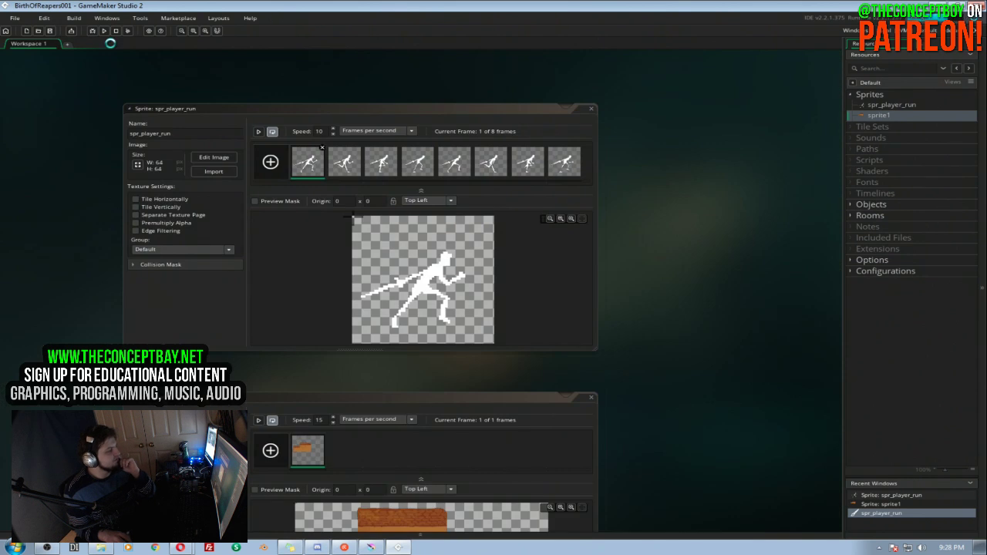
pyautogui.click(370, 547)
pyautogui.click(673, 171)
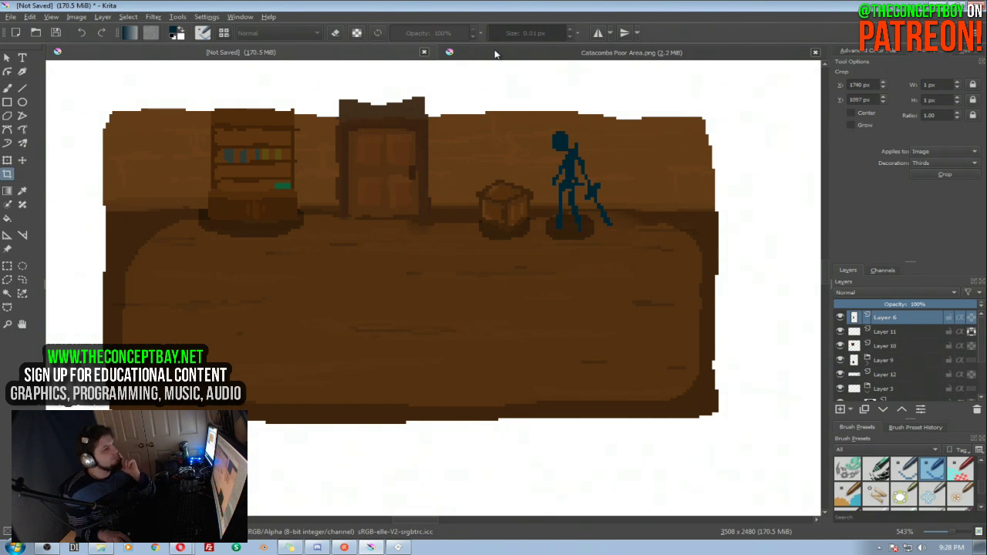
pyautogui.click(496, 54)
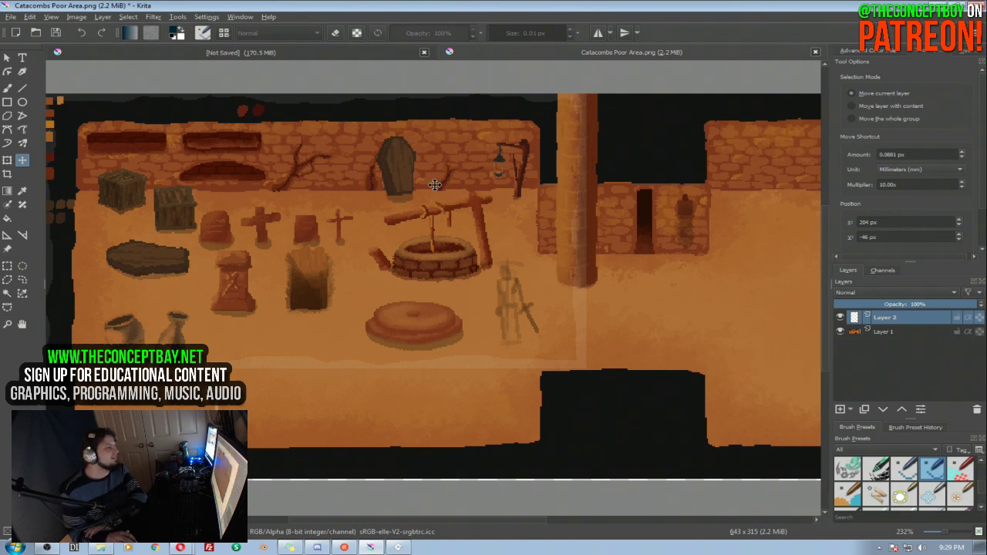
pyautogui.click(410, 52)
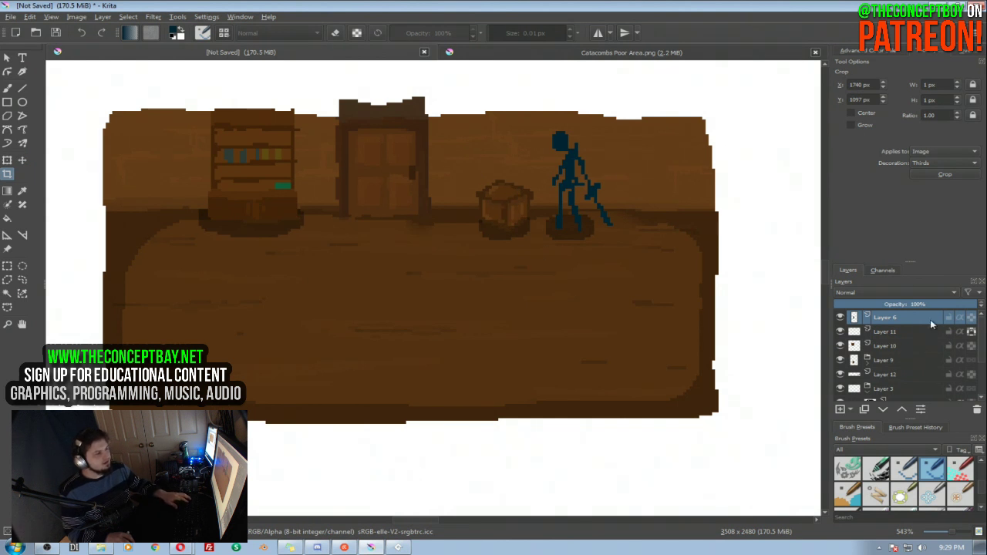
# Select the wooden box on Layer 10 using a contiguous area selection limited to the current layer
pyautogui.click(900, 346)
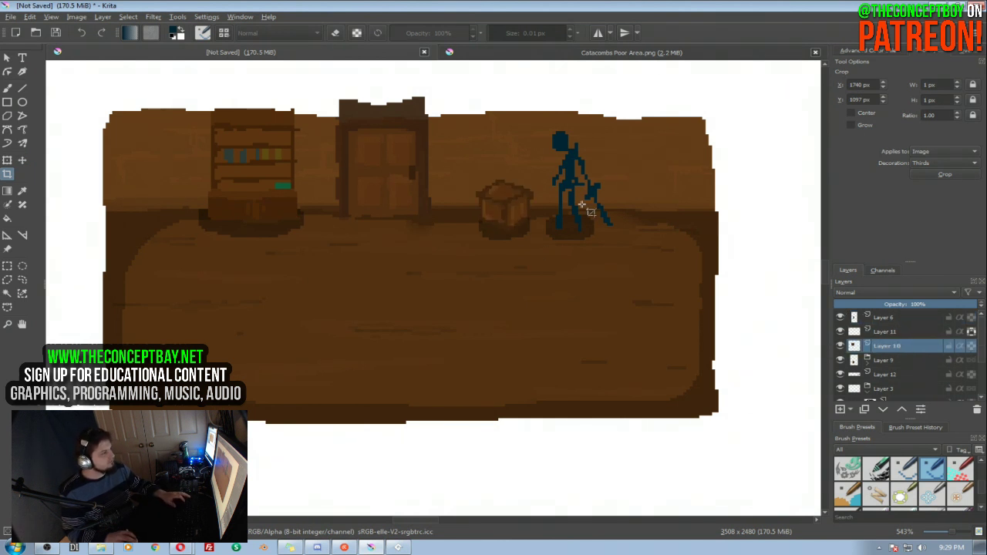
pyautogui.press('b')
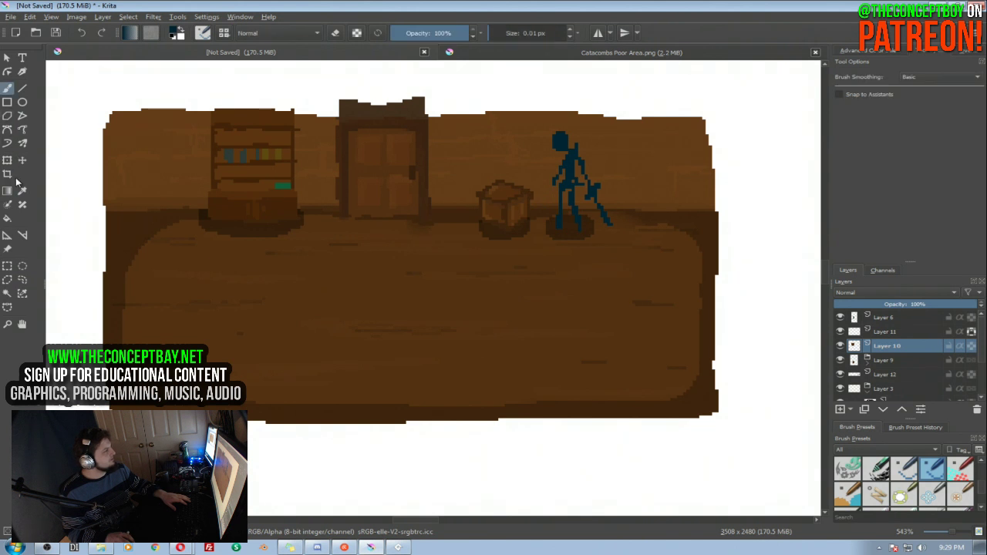
pyautogui.click(7, 204)
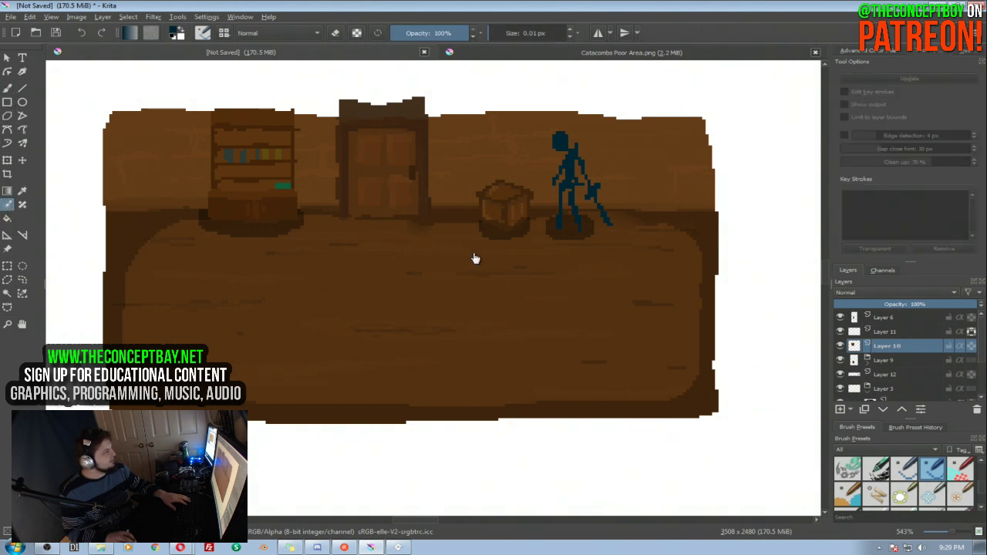
pyautogui.click(7, 293)
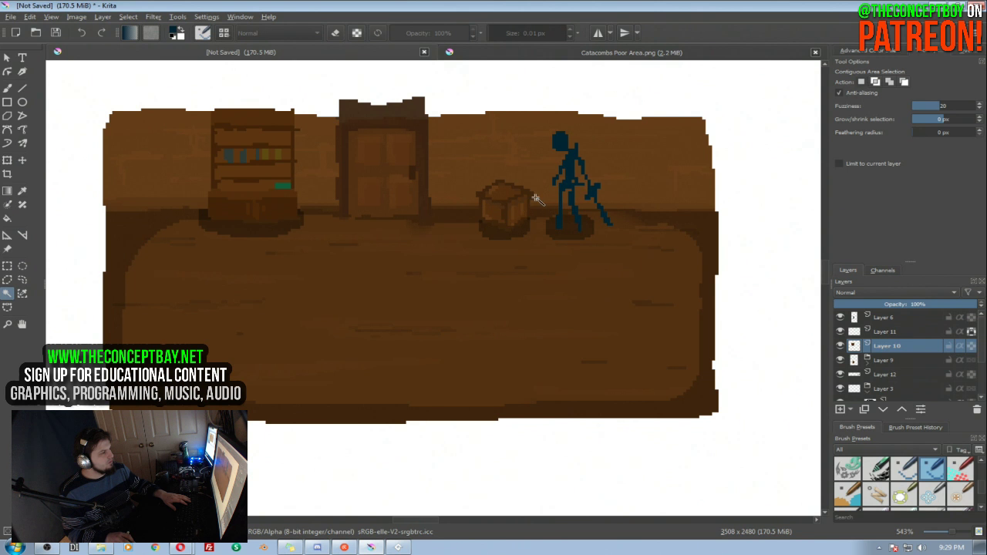
pyautogui.click(554, 220)
pyautogui.hotkey('ctrl', 'shift', 'a')
pyautogui.click(839, 347)
pyautogui.click(840, 346)
pyautogui.click(839, 346)
pyautogui.click(839, 346)
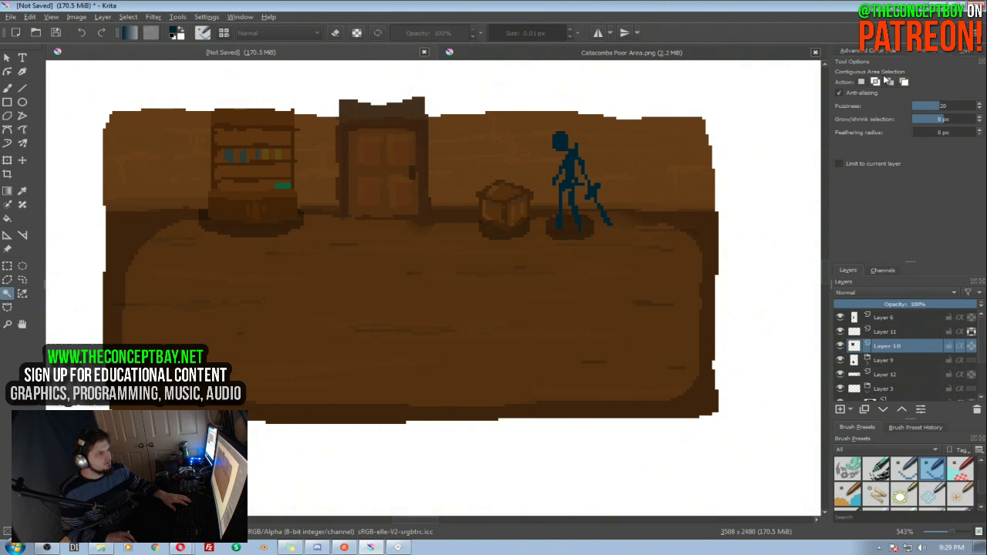
pyautogui.click(840, 165)
pyautogui.click(559, 266)
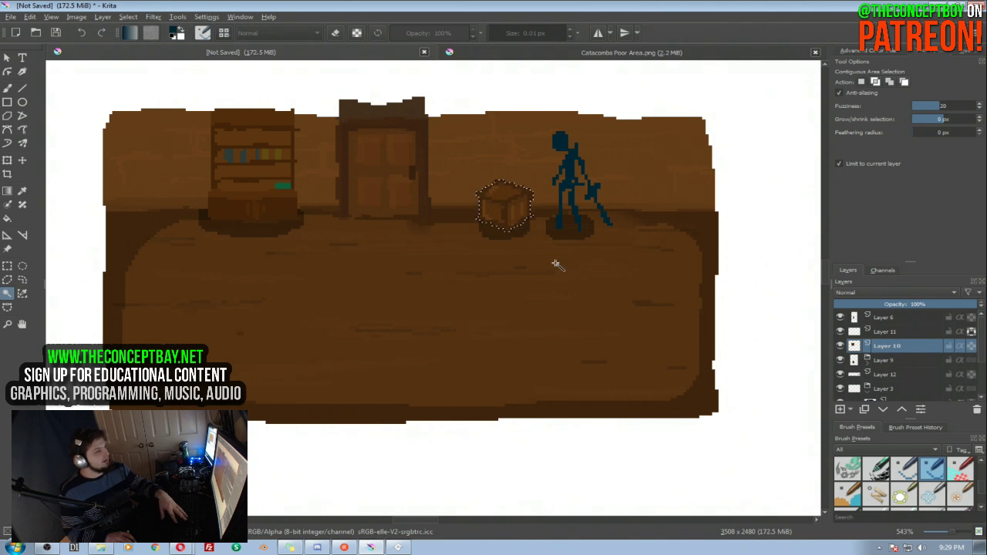
pyautogui.hotkey('ctrl', 'l')
pyautogui.moveTo(684, 116); pyautogui.dragTo(797, 122)
pyautogui.moveTo(648, 235); pyautogui.dragTo(673, 235)
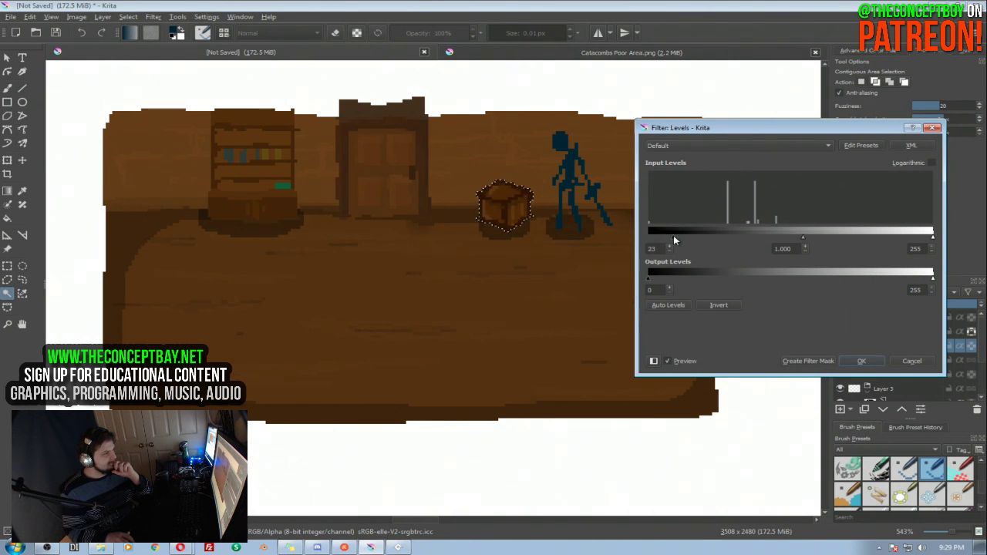
pyautogui.moveTo(932, 235)
pyautogui.mouseDown()
pyautogui.moveTo(856, 238)
pyautogui.moveTo(874, 243)
pyautogui.mouseUp()
pyautogui.click(925, 366)
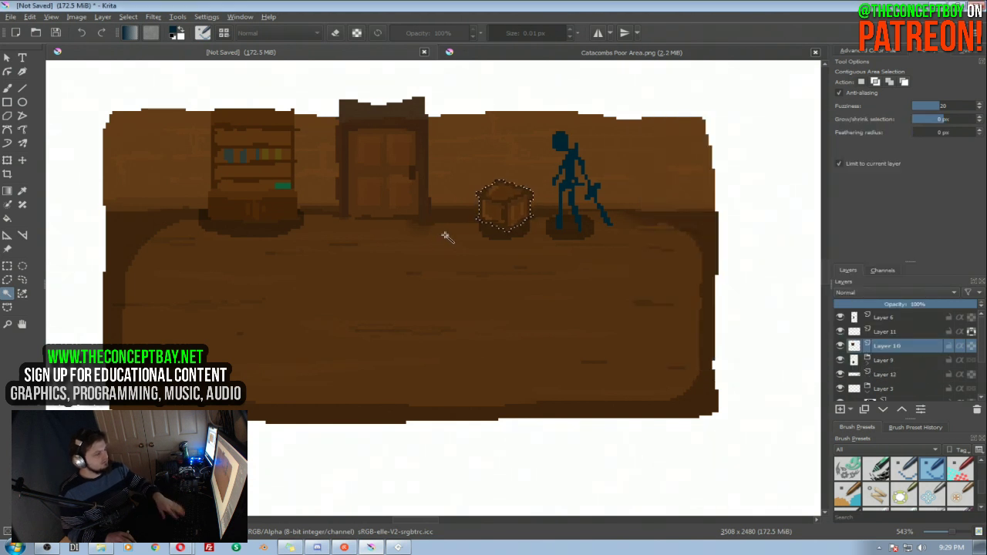
# Strengthen the box's contrast with Levels by raising the black input level and setting the white input level to 217, and clear the selection
pyautogui.hotkey('ctrl', 'l')
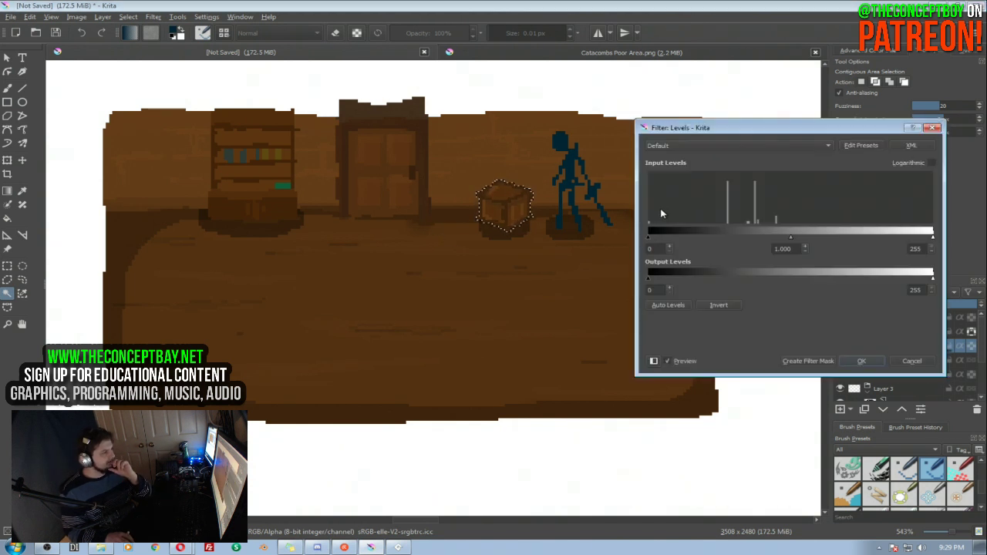
pyautogui.moveTo(650, 241)
pyautogui.mouseDown()
pyautogui.moveTo(713, 236)
pyautogui.moveTo(669, 239)
pyautogui.mouseUp()
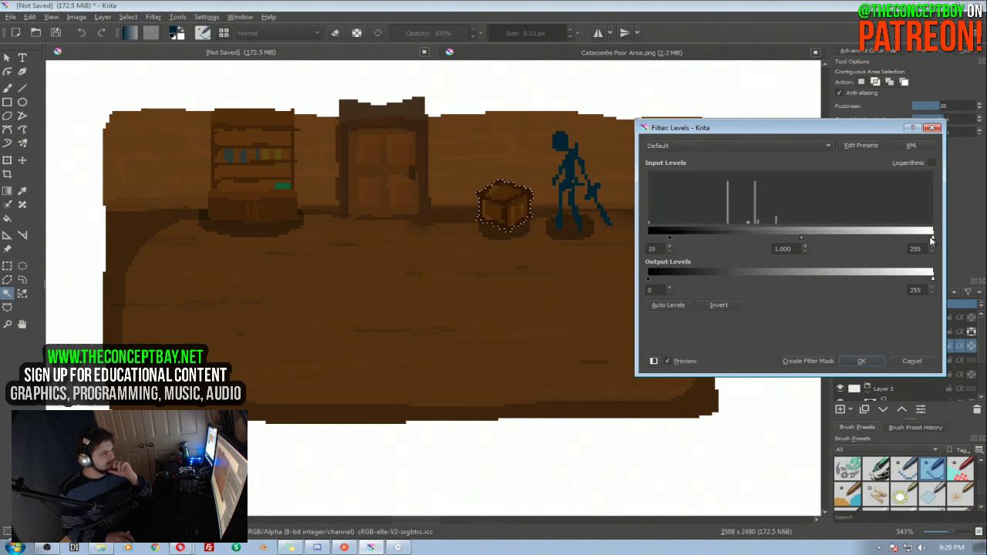
pyautogui.moveTo(932, 237); pyautogui.dragTo(891, 237)
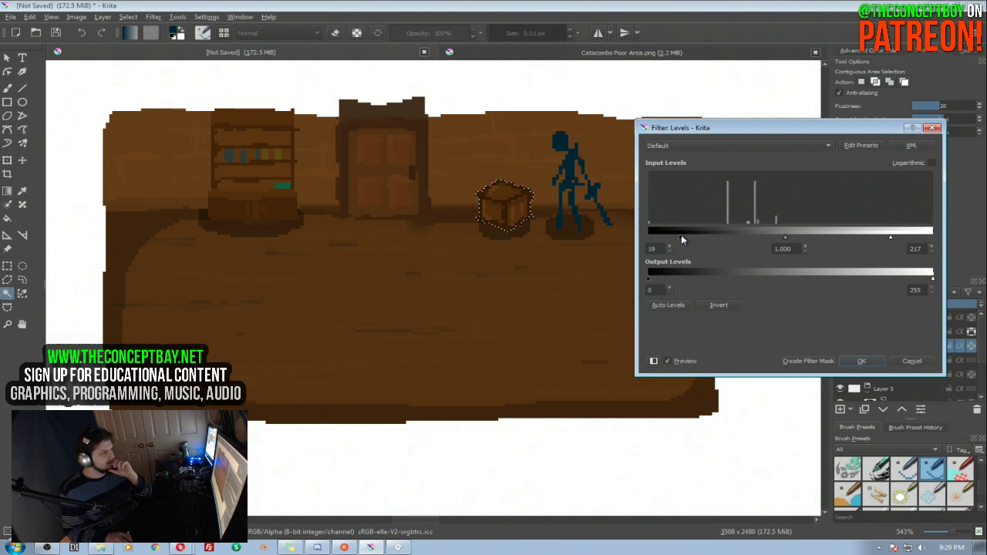
pyautogui.click(871, 360)
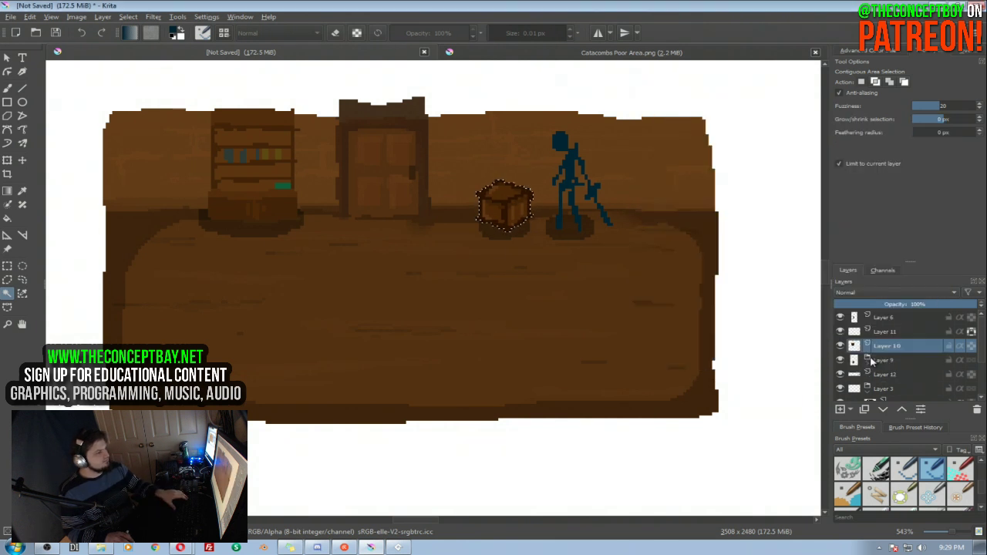
pyautogui.hotkey('ctrl', 'shift', 'a')
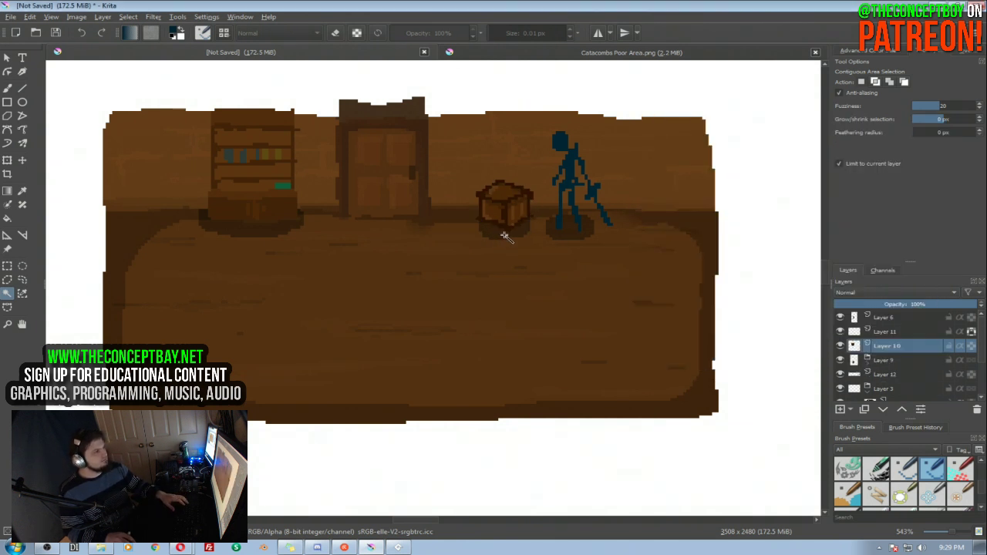
pyautogui.press('b')
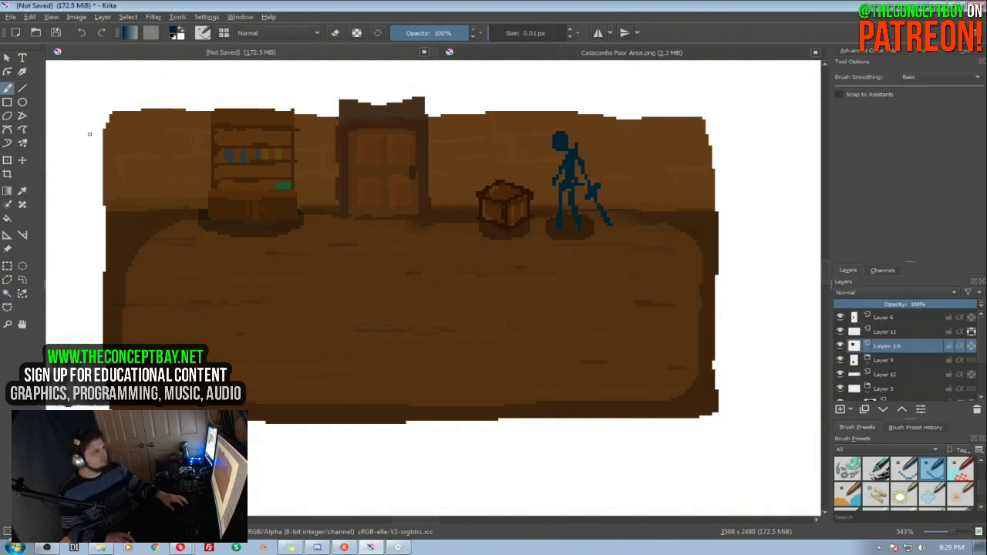
# Check the Catacombs Poor Area reference and select the box's dark outline with the contiguous selection fuzziness set to 8
pyautogui.click(513, 56)
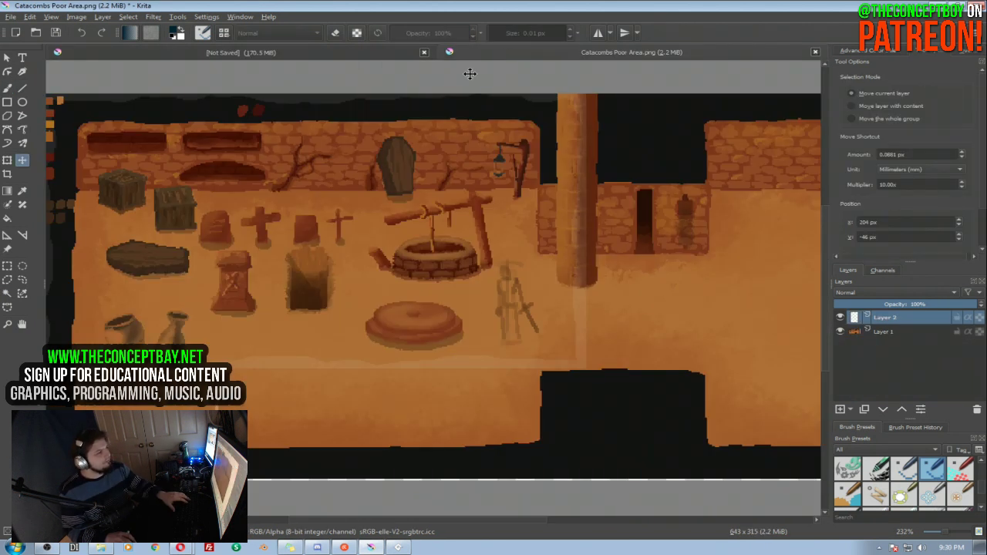
pyautogui.click(382, 59)
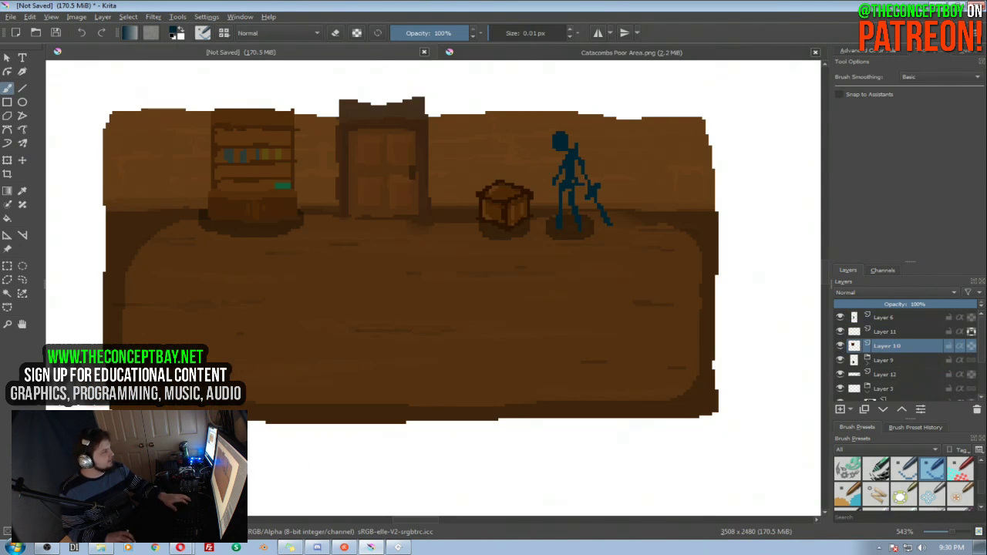
pyautogui.click(7, 293)
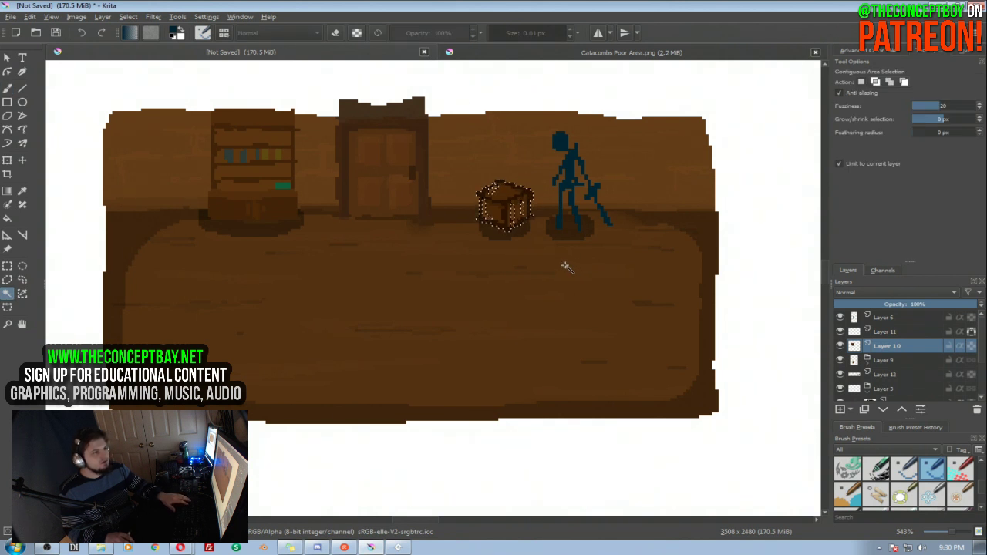
pyautogui.moveTo(942, 106); pyautogui.dragTo(929, 105)
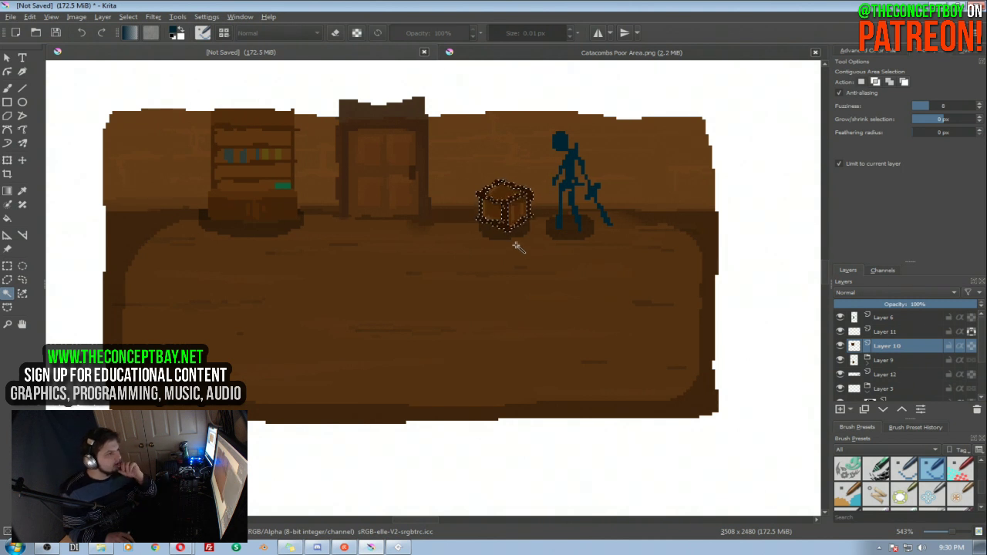
# Adjust the box outline's colour to hue 10, saturation -54 and lightness 1, and clear the selection
pyautogui.hotkey('ctrl', 'u')
pyautogui.moveTo(779, 194); pyautogui.dragTo(712, 197)
pyautogui.moveTo(790, 205); pyautogui.dragTo(787, 206)
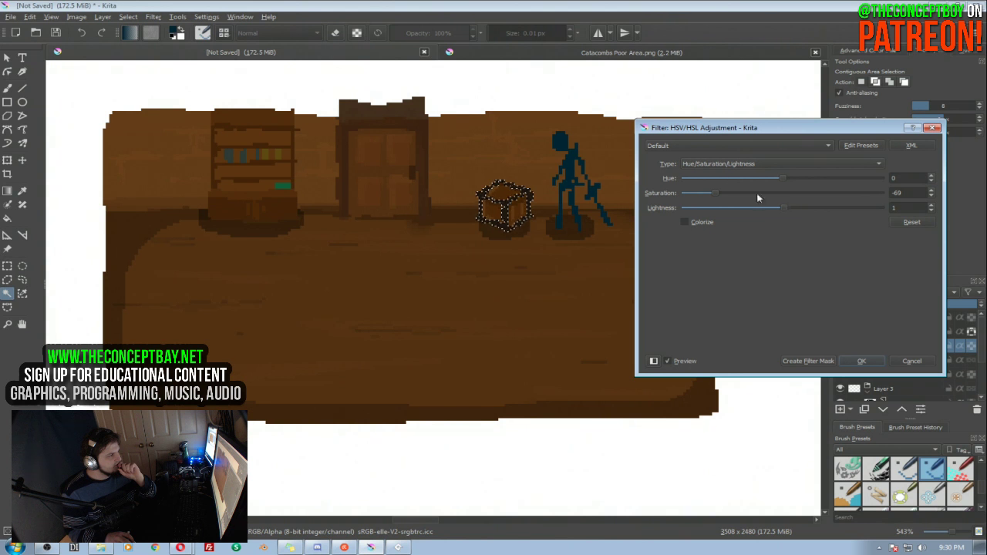
pyautogui.moveTo(728, 191); pyautogui.dragTo(890, 194)
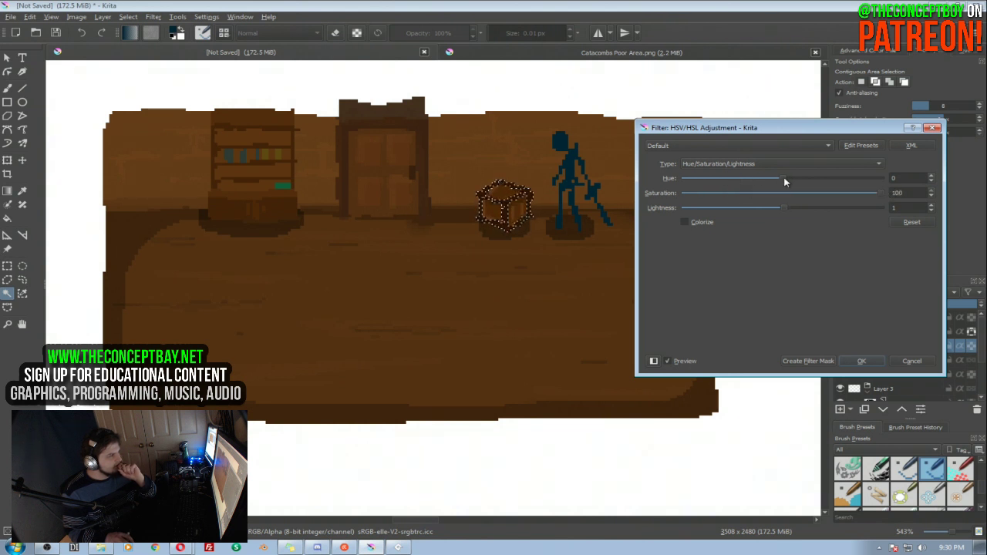
pyautogui.moveTo(884, 188); pyautogui.dragTo(733, 192)
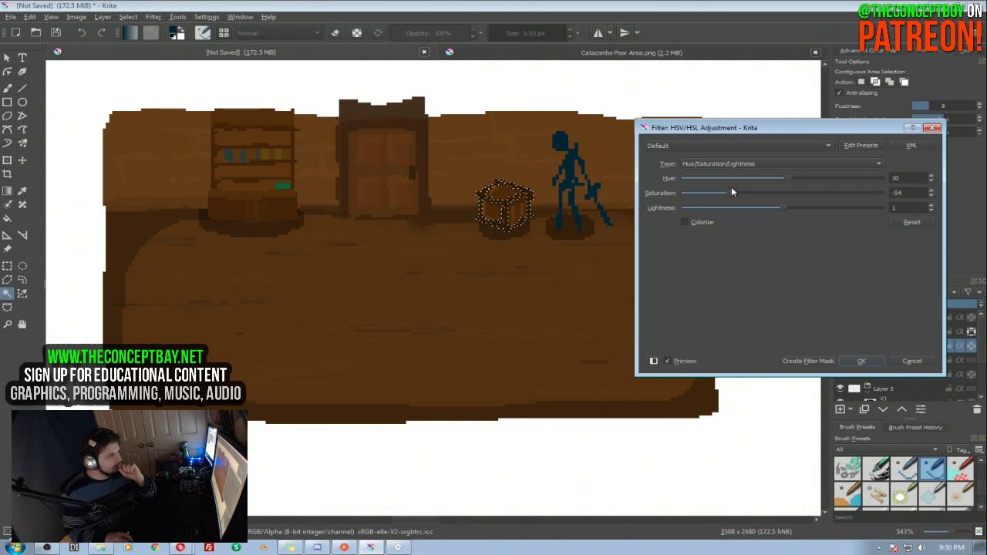
pyautogui.click(862, 361)
pyautogui.hotkey('ctrl', 'shift', 'a')
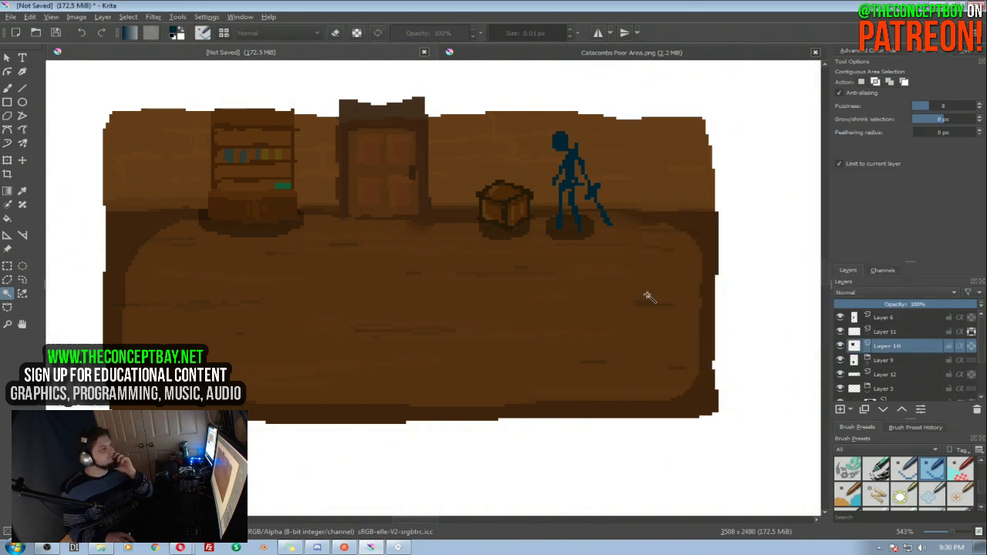
# Compare the recoloured box with the Catacombs Poor Area reference and check the contents of Layers 10 and 6 by toggling their visibility
pyautogui.click(561, 55)
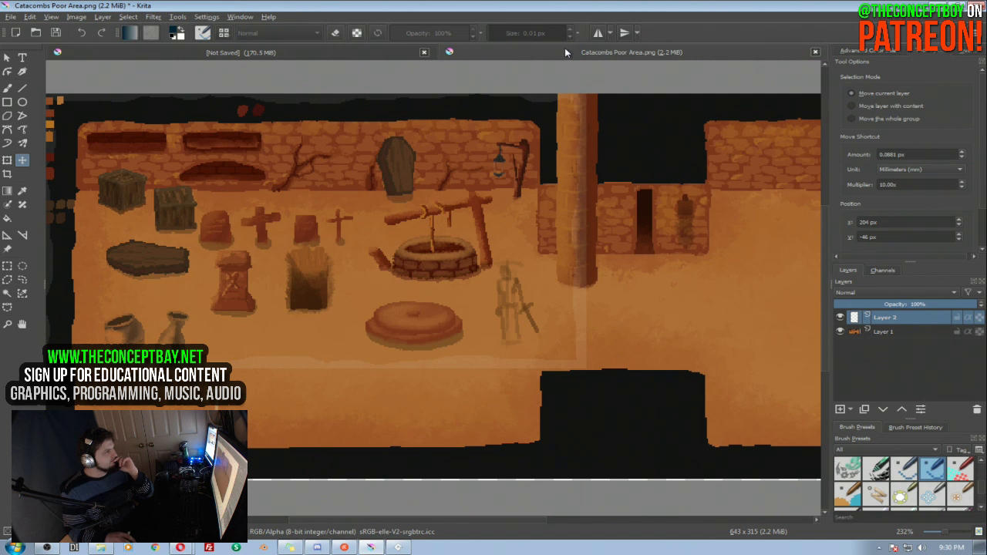
pyautogui.click(375, 54)
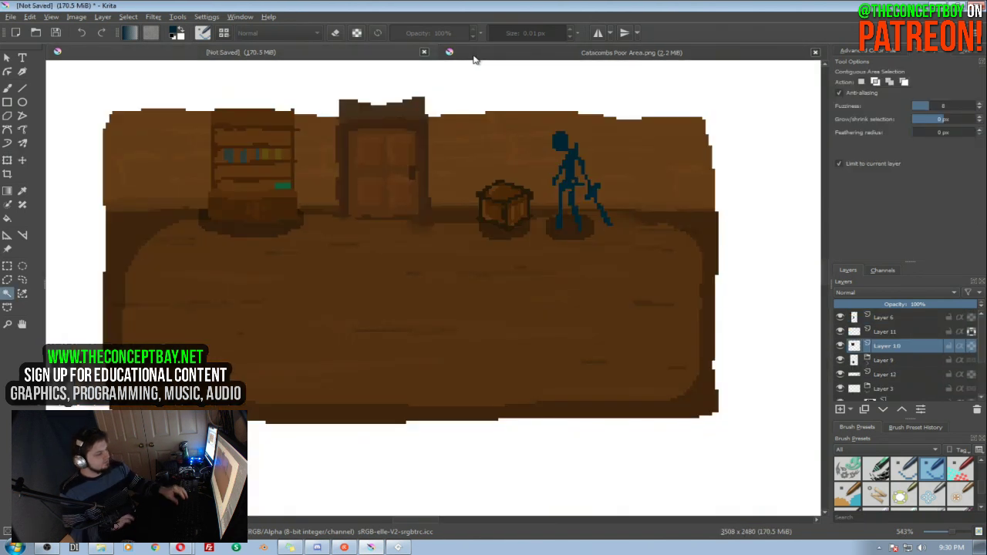
pyautogui.press('b')
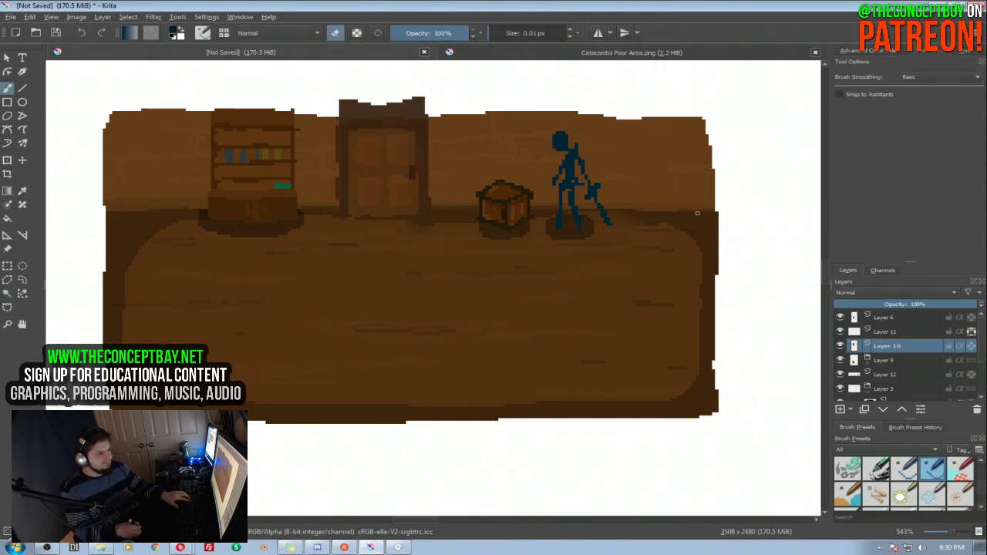
pyautogui.click(840, 345)
pyautogui.click(840, 346)
pyautogui.click(841, 316)
pyautogui.click(840, 317)
# Erase the blue figure's head on Layer 6 and repaint it smaller and lower, closer to the shoulders
pyautogui.click(886, 318)
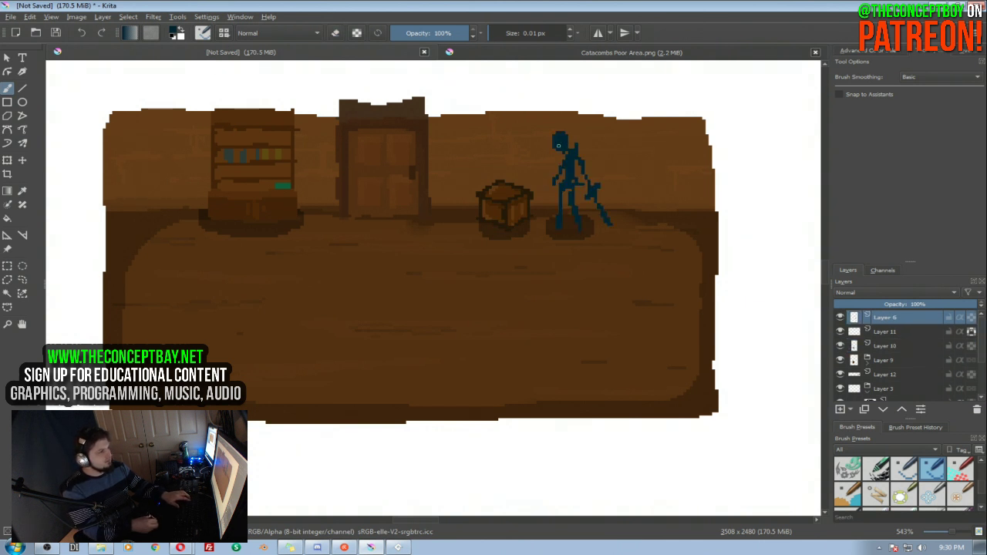
pyautogui.press('e')
pyautogui.moveTo(559, 143)
pyautogui.mouseDown()
pyautogui.moveTo(570, 140)
pyautogui.moveTo(563, 153)
pyautogui.mouseUp()
pyautogui.press('e')
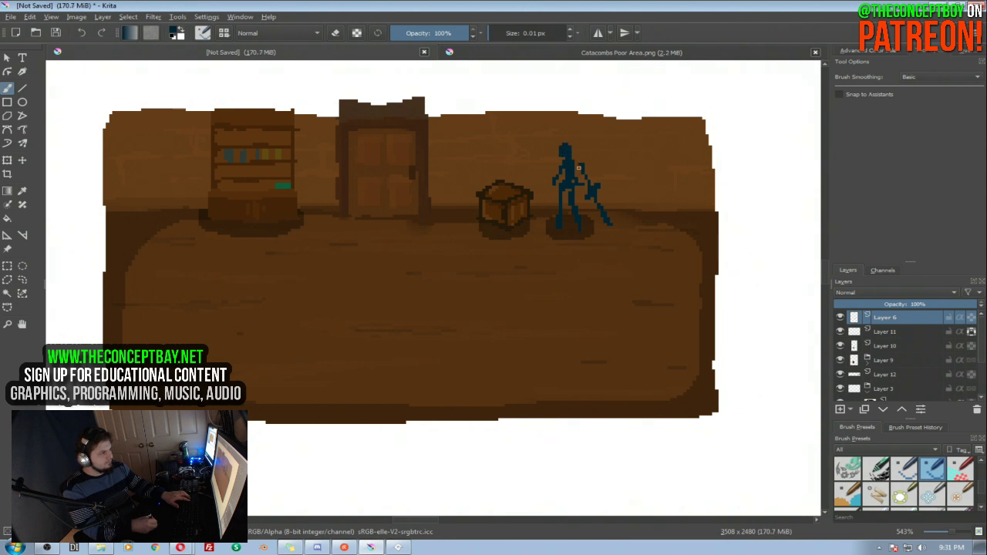
# Rework the blue figure's sword arm and repaint the sword shorter and thinner, alternating between painting and erasing
pyautogui.press('e')
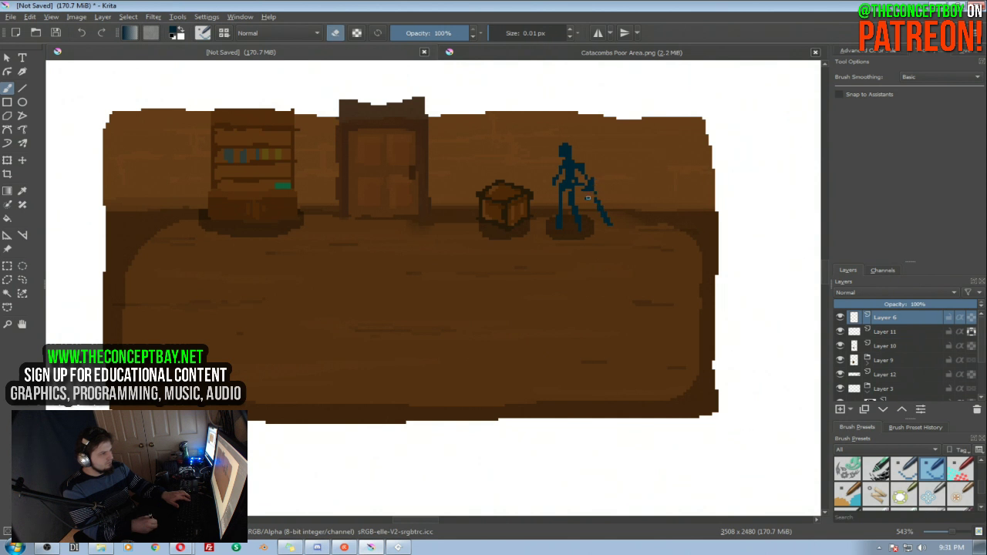
pyautogui.press('e')
pyautogui.moveTo(592, 191); pyautogui.dragTo(596, 198)
pyautogui.press('e')
pyautogui.press('e')
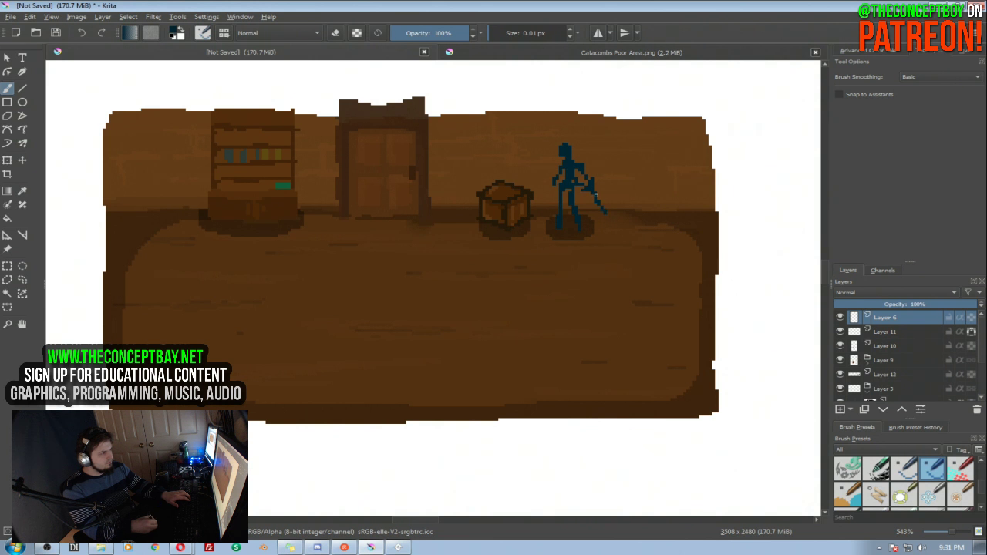
pyautogui.press('e')
pyautogui.press('e')
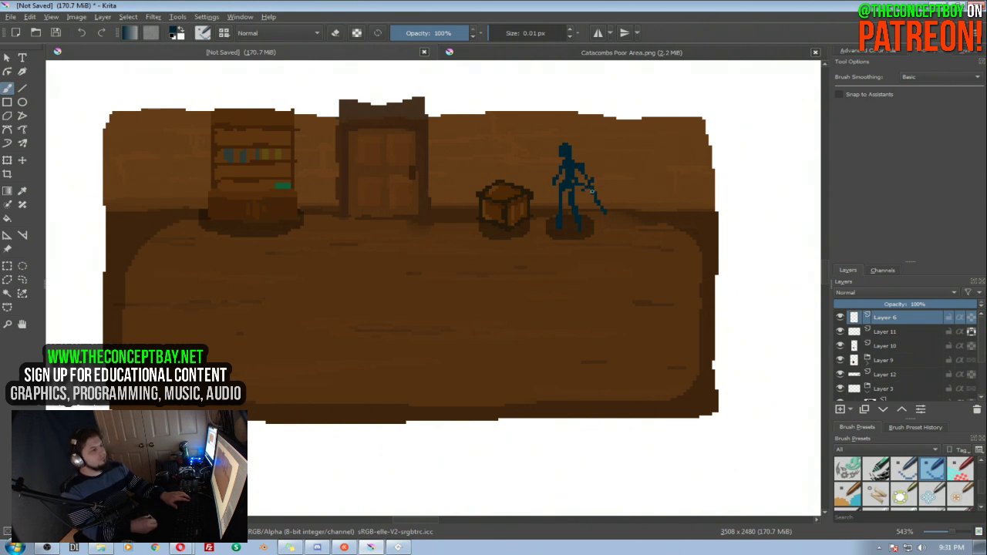
pyautogui.press('e')
pyautogui.press('e')
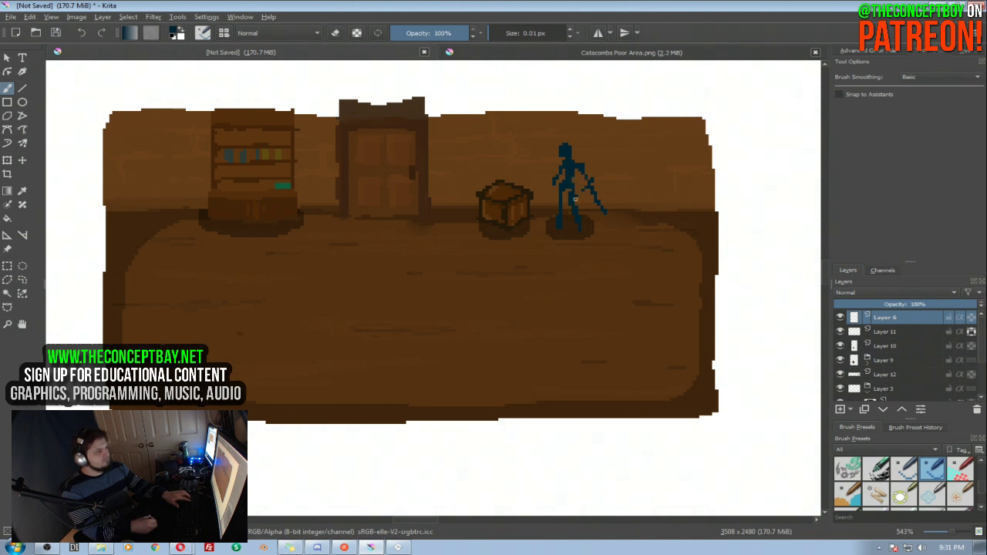
# Reshape the blue figure's legs and slim its torso with small paint and erase strokes
pyautogui.press('e')
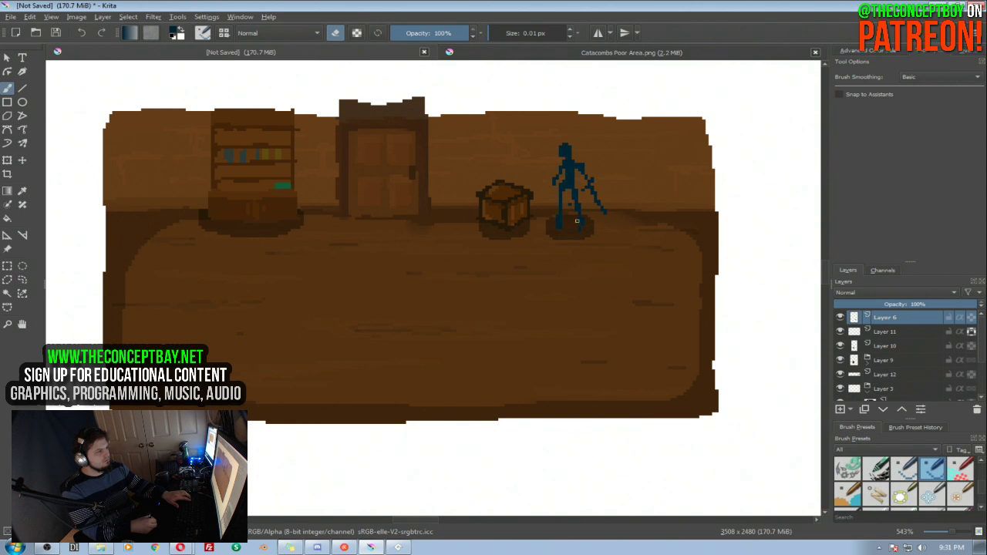
pyautogui.press('e')
pyautogui.moveTo(560, 212); pyautogui.dragTo(565, 194)
pyautogui.press('e')
pyautogui.press('e')
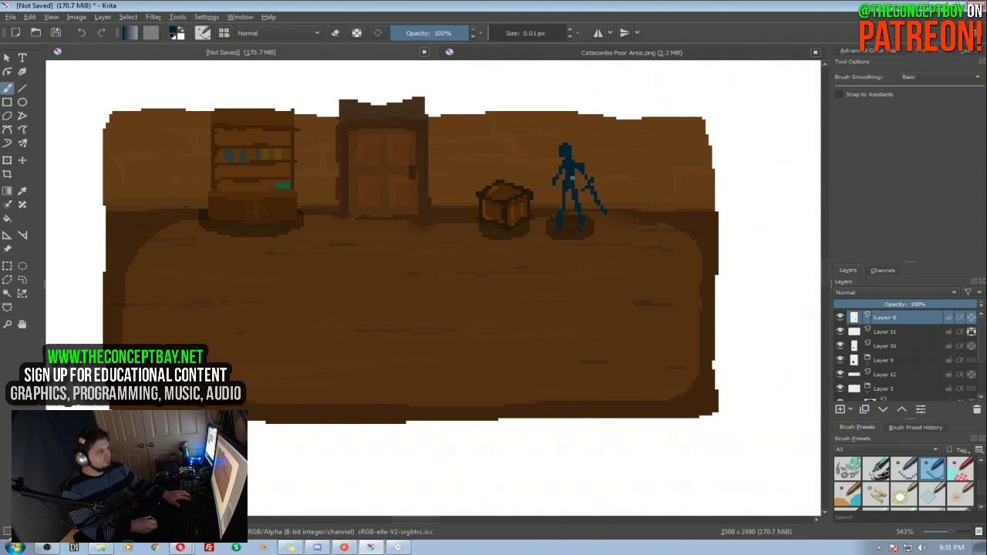
pyautogui.press('e')
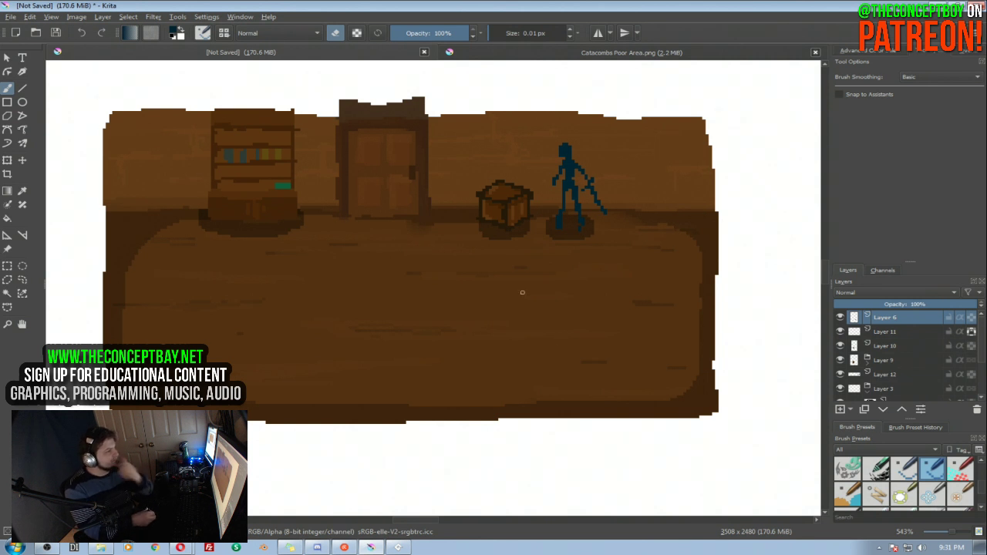
# Paint a small blue lunging figure with an outstretched sword arm on the open floor of Layer 6, alternating between painting and erasing
pyautogui.press('e')
pyautogui.moveTo(380, 250)
pyautogui.mouseDown()
pyautogui.moveTo(411, 279)
pyautogui.moveTo(397, 282)
pyautogui.moveTo(394, 268)
pyautogui.moveTo(381, 287)
pyautogui.moveTo(385, 304)
pyautogui.moveTo(410, 285)
pyautogui.moveTo(434, 296)
pyautogui.mouseUp()
pyautogui.press('e')
pyautogui.press('e')
pyautogui.press('e')
pyautogui.press('e')
pyautogui.moveTo(384, 254)
pyautogui.mouseDown()
pyautogui.moveTo(414, 262)
pyautogui.moveTo(406, 254)
pyautogui.moveTo(443, 273)
pyautogui.mouseUp()
pyautogui.press('e')
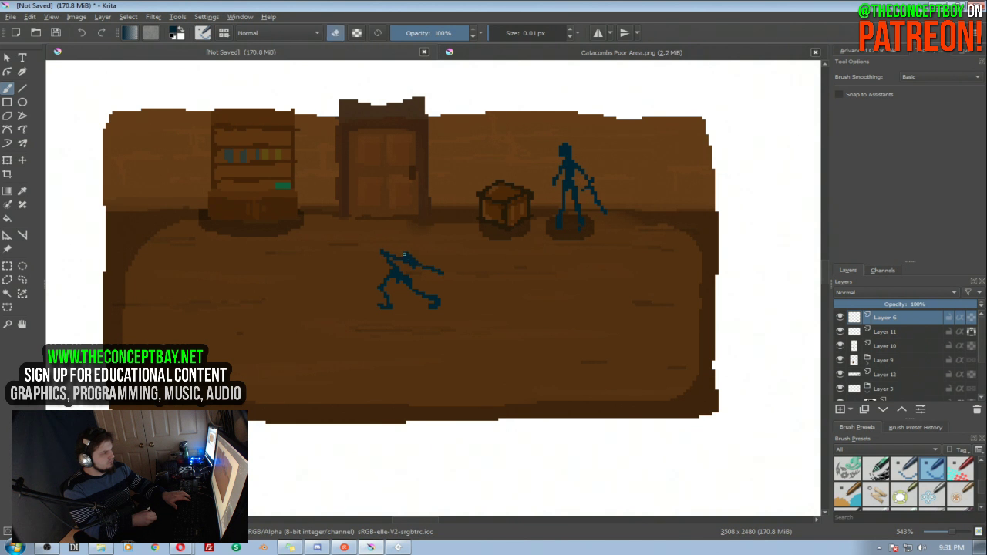
# Shape the lunging figure's head with paint and erase touches and add a short bent arm trailing behind its torso
pyautogui.press('e')
pyautogui.moveTo(375, 243); pyautogui.dragTo(384, 253)
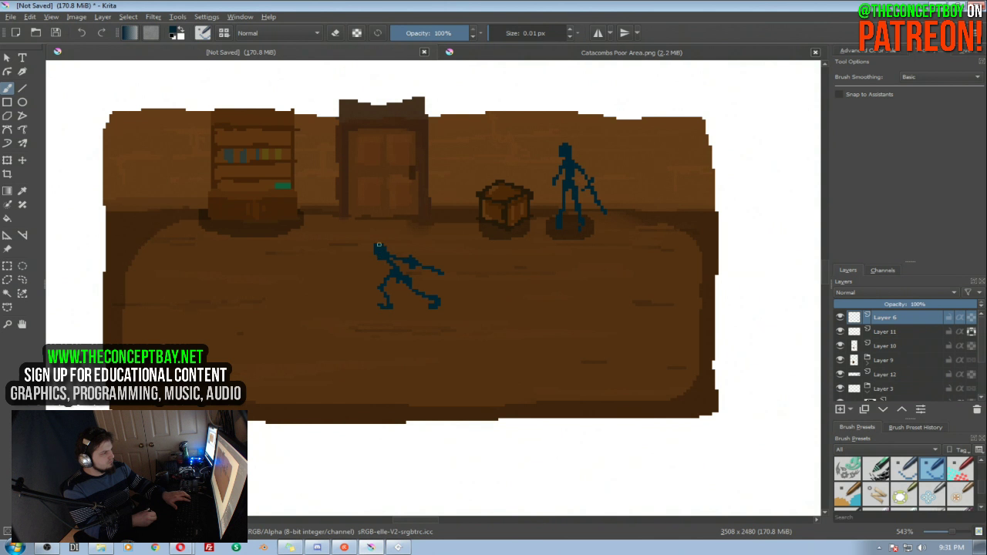
pyautogui.press('e')
pyautogui.press('e')
pyautogui.press('e')
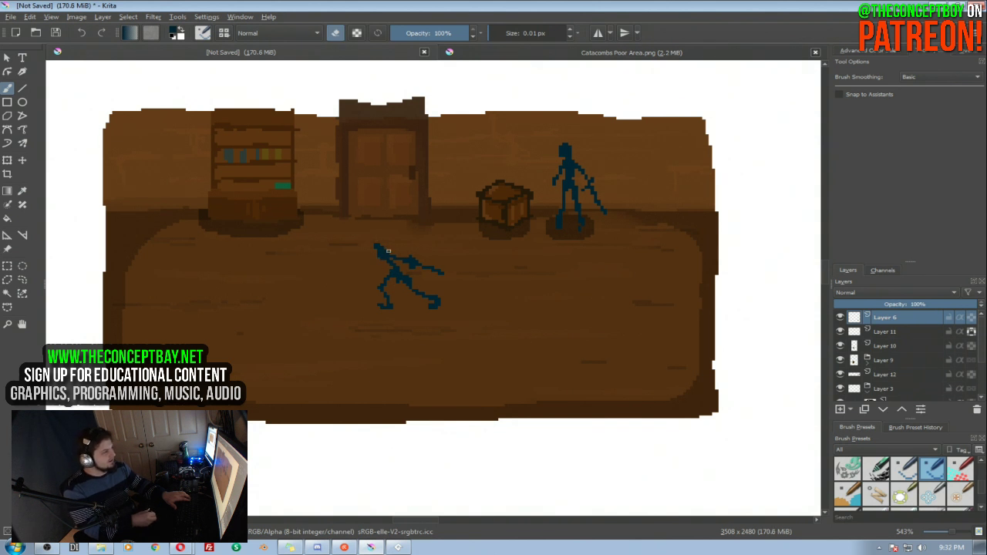
pyautogui.press('e')
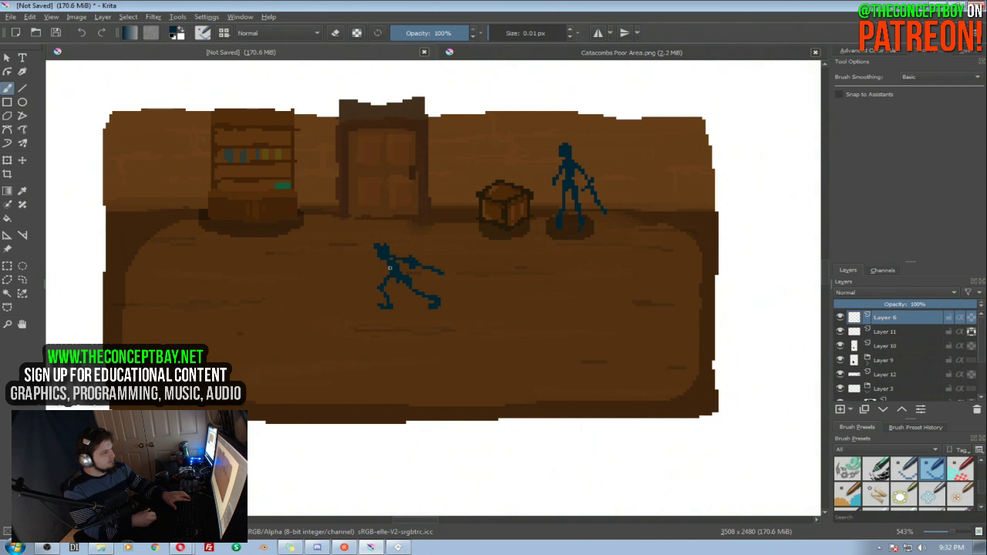
pyautogui.moveTo(390, 271); pyautogui.dragTo(375, 273)
pyautogui.hotkey('ctrl', 'z')
pyautogui.moveTo(381, 271); pyautogui.dragTo(371, 274)
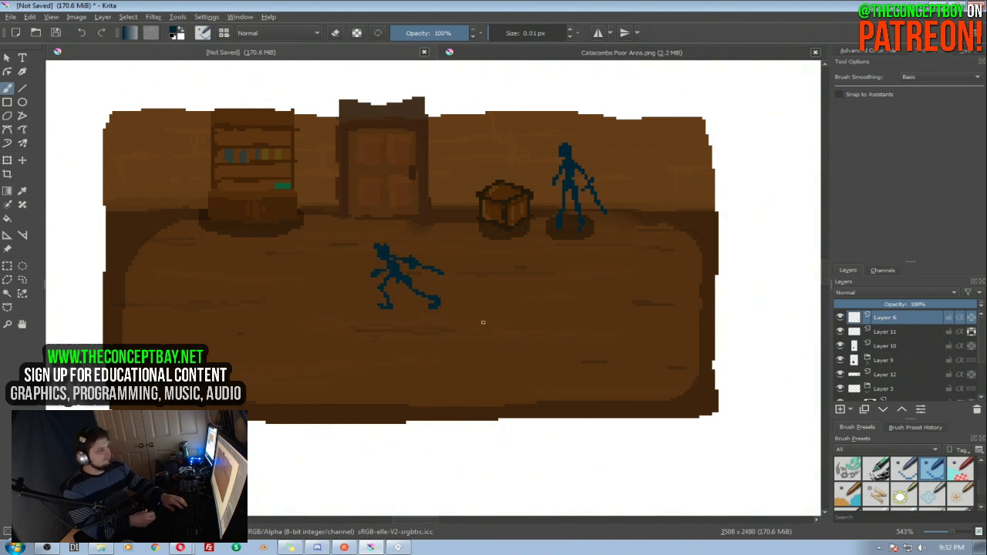
# Lasso the lunging figure, cut and paste it onto its own layer, and nudge it back into place on the floor
pyautogui.press('t')
pyautogui.press('l')
pyautogui.moveTo(373, 219)
pyautogui.mouseDown()
pyautogui.moveTo(464, 342)
pyautogui.moveTo(361, 223)
pyautogui.moveTo(344, 240)
pyautogui.mouseUp()
pyautogui.press('Delete')
pyautogui.hotkey('ctrl', 'v')
pyautogui.press('t')
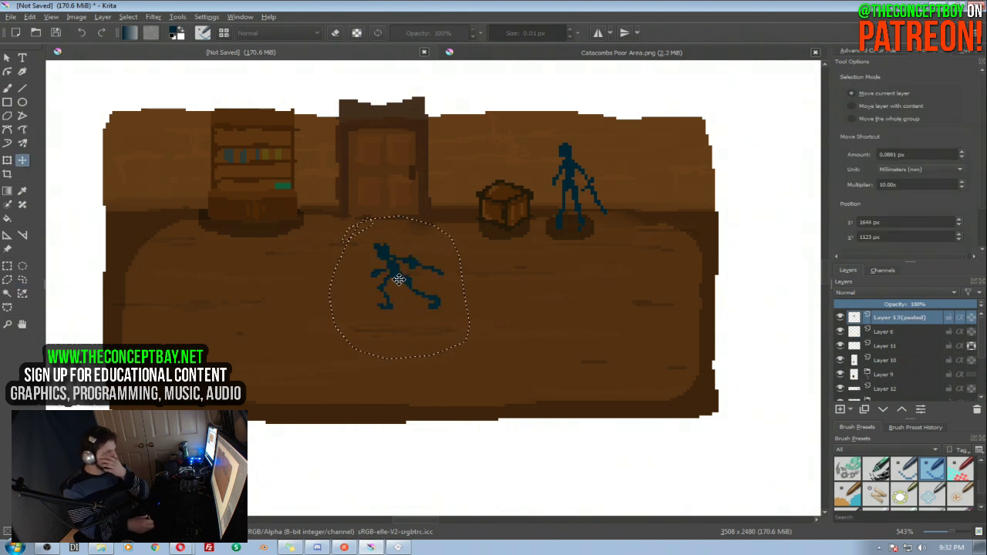
pyautogui.moveTo(394, 273)
pyautogui.mouseDown()
pyautogui.moveTo(626, 194)
pyautogui.moveTo(589, 180)
pyautogui.moveTo(467, 255)
pyautogui.moveTo(369, 248)
pyautogui.moveTo(377, 293)
pyautogui.moveTo(401, 276)
pyautogui.mouseUp()
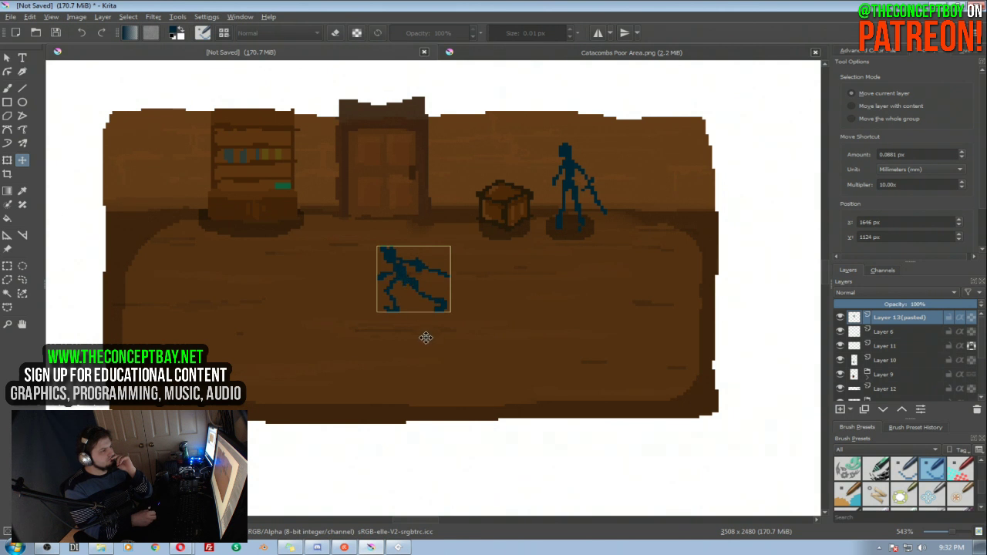
pyautogui.press('Left')
pyautogui.press('Left')
pyautogui.press('Up')
pyautogui.press('b')
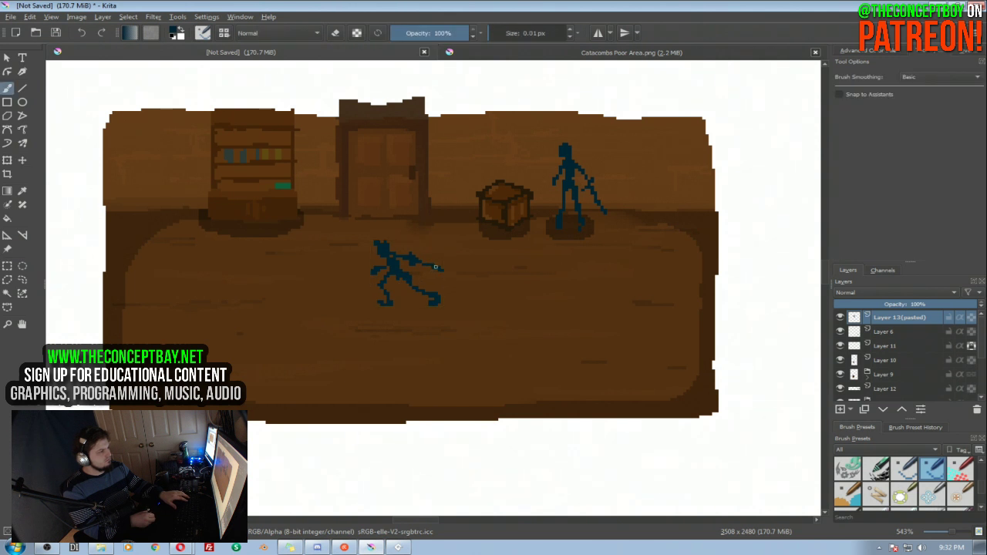
# Lengthen the lunging figure's sword and move the figure across the floor to below the box
pyautogui.moveTo(432, 266)
pyautogui.mouseDown()
pyautogui.moveTo(459, 276)
pyautogui.moveTo(453, 270)
pyautogui.mouseUp()
pyautogui.hotkey('ctrl', 'z')
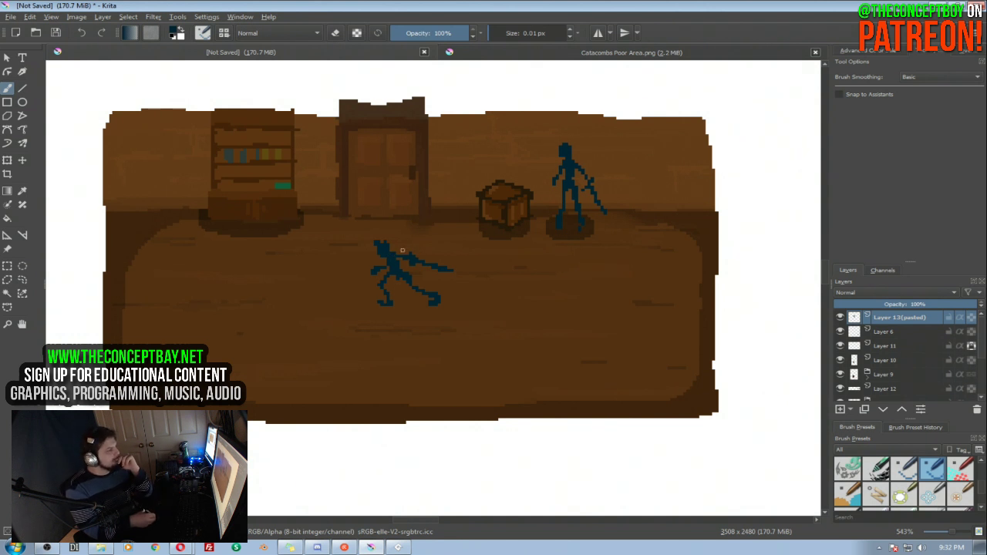
pyautogui.moveTo(414, 242)
pyautogui.mouseDown()
pyautogui.moveTo(385, 266)
pyautogui.moveTo(456, 274)
pyautogui.mouseUp()
pyautogui.press('t')
pyautogui.press('b')
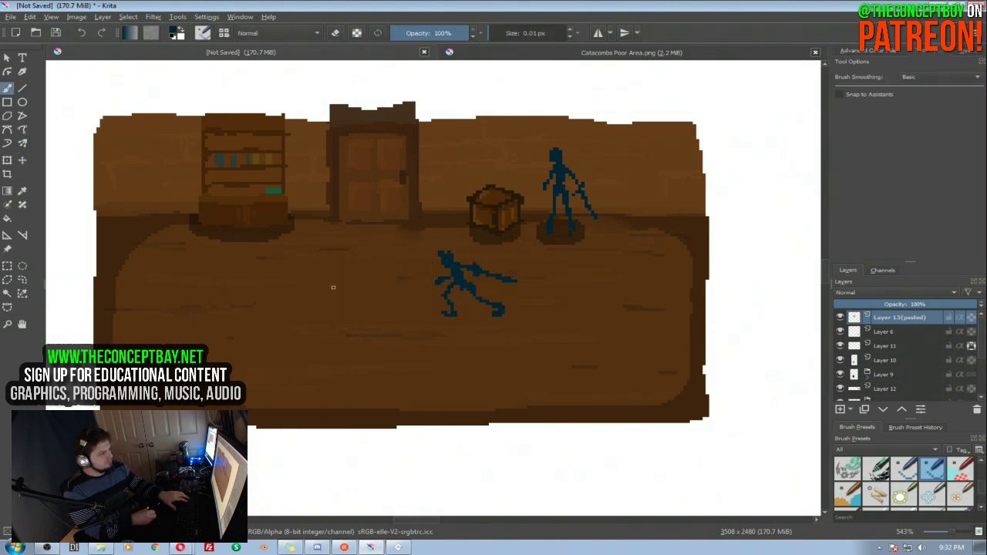
# Paint a second blue figure below the door with a sword raised overhead, a bent arm and spread legs
pyautogui.moveTo(334, 269); pyautogui.dragTo(325, 224)
pyautogui.moveTo(337, 258)
pyautogui.mouseDown()
pyautogui.moveTo(327, 233)
pyautogui.moveTo(337, 260)
pyautogui.moveTo(328, 269)
pyautogui.moveTo(329, 260)
pyautogui.moveTo(322, 298)
pyautogui.moveTo(326, 289)
pyautogui.moveTo(344, 324)
pyautogui.mouseUp()
pyautogui.hotkey('ctrl', 'z')
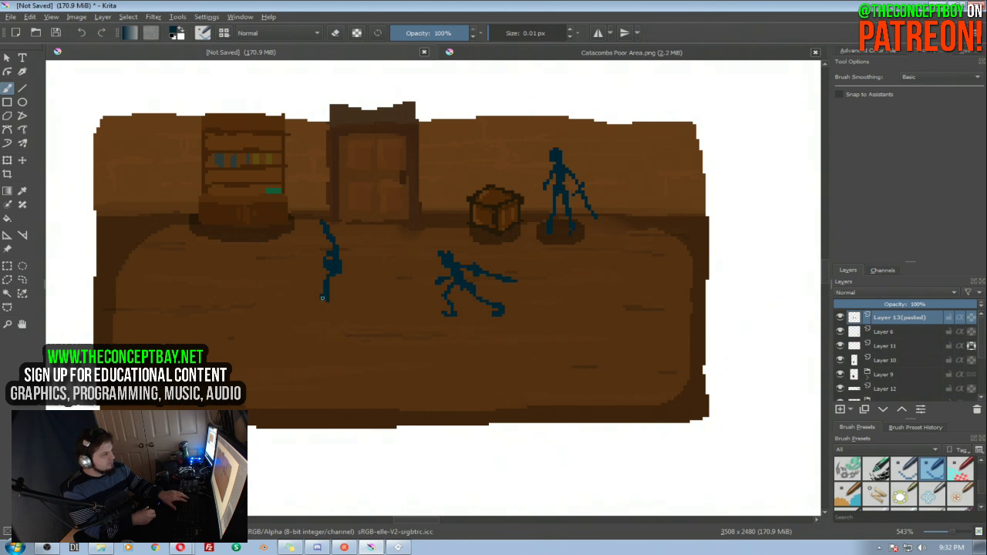
pyautogui.moveTo(328, 299)
pyautogui.mouseDown()
pyautogui.moveTo(336, 336)
pyautogui.moveTo(316, 314)
pyautogui.moveTo(305, 326)
pyautogui.mouseUp()
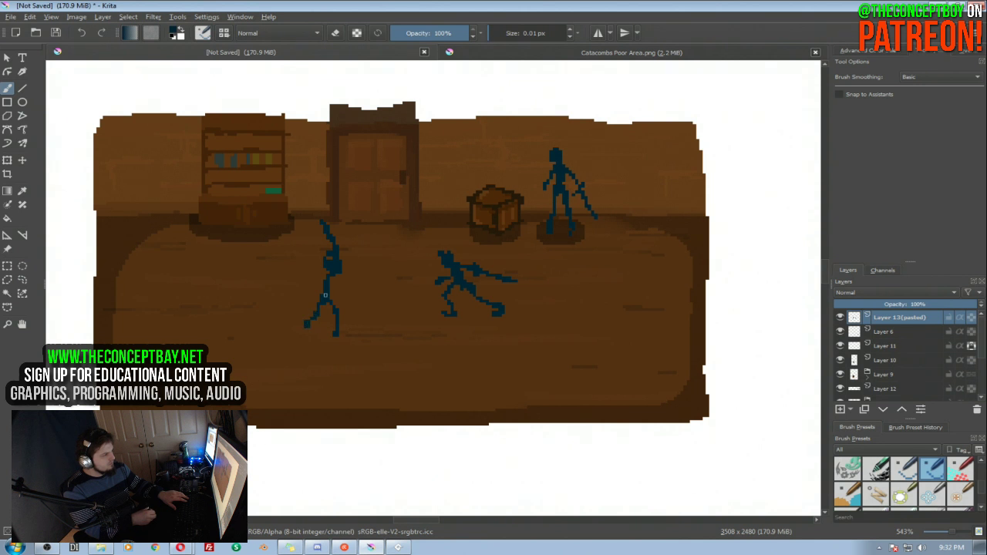
pyautogui.moveTo(325, 283); pyautogui.dragTo(309, 287)
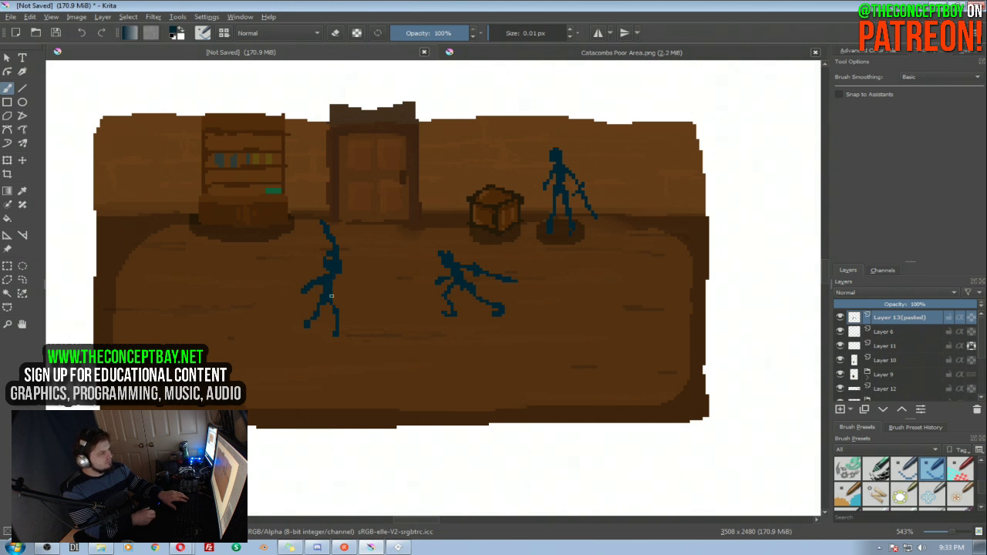
pyautogui.moveTo(337, 333); pyautogui.dragTo(350, 334)
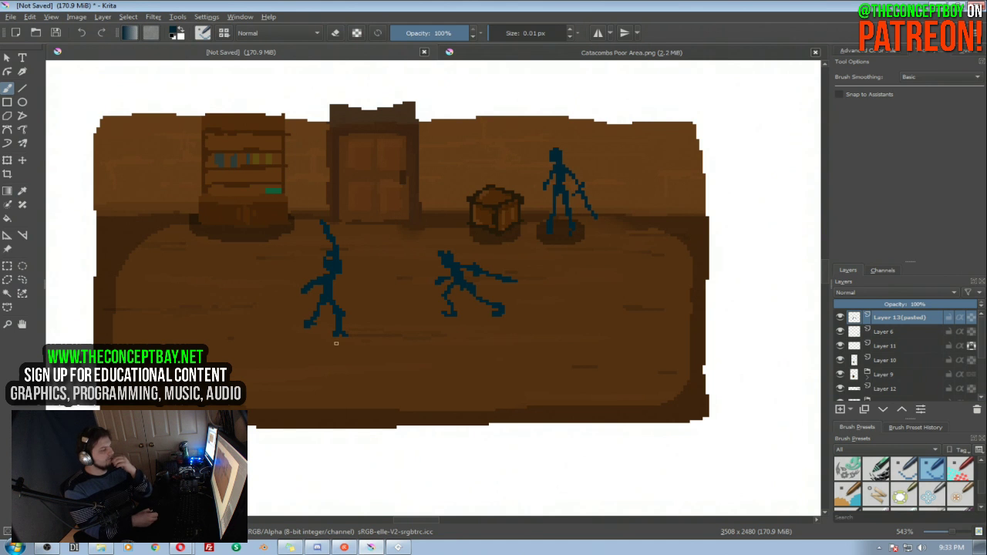
# Move the pasted layer holding both attack-pose figures down and to the left on the room's floor
pyautogui.moveTo(374, 259); pyautogui.dragTo(378, 262)
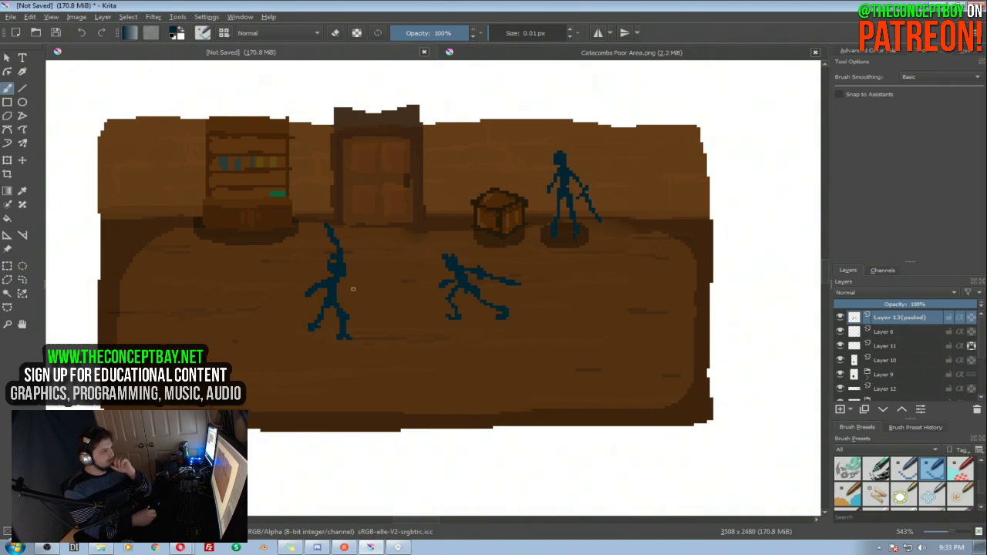
pyautogui.press('t')
pyautogui.moveTo(336, 286); pyautogui.dragTo(300, 333)
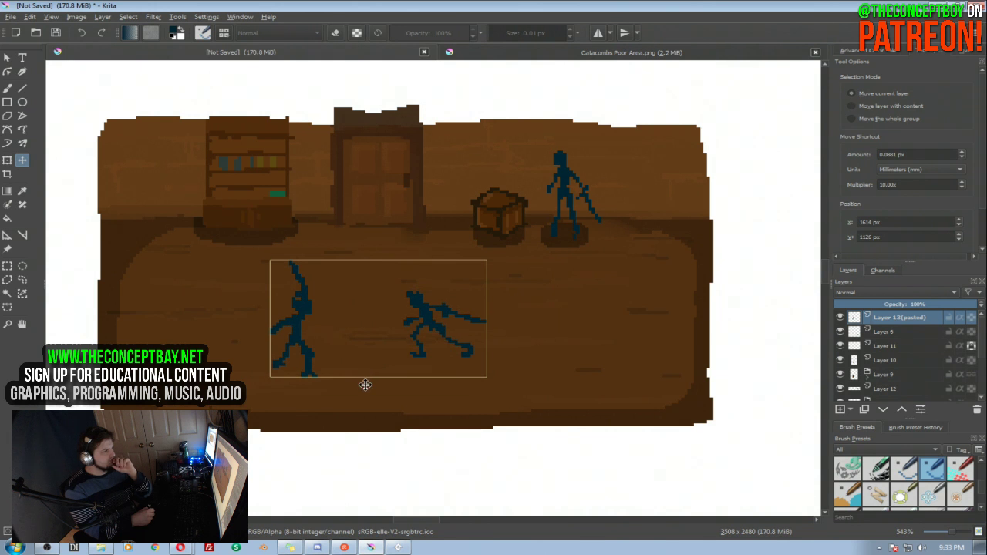
# Check the Catacombs Poor Area reference, then open the recent file plague doctor ghost.kra and examine its attack poses
pyautogui.click(539, 54)
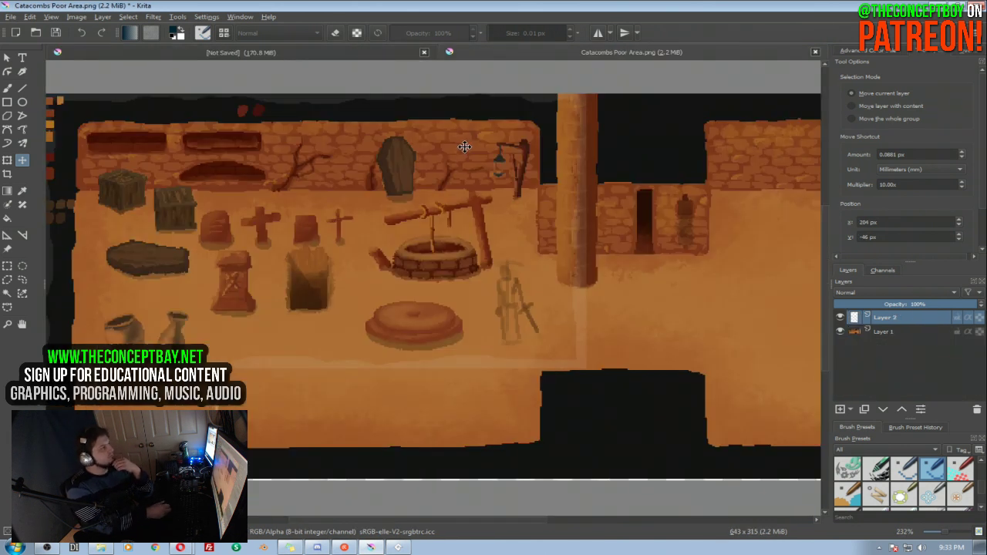
pyautogui.click(11, 16)
pyautogui.moveTo(66, 53)
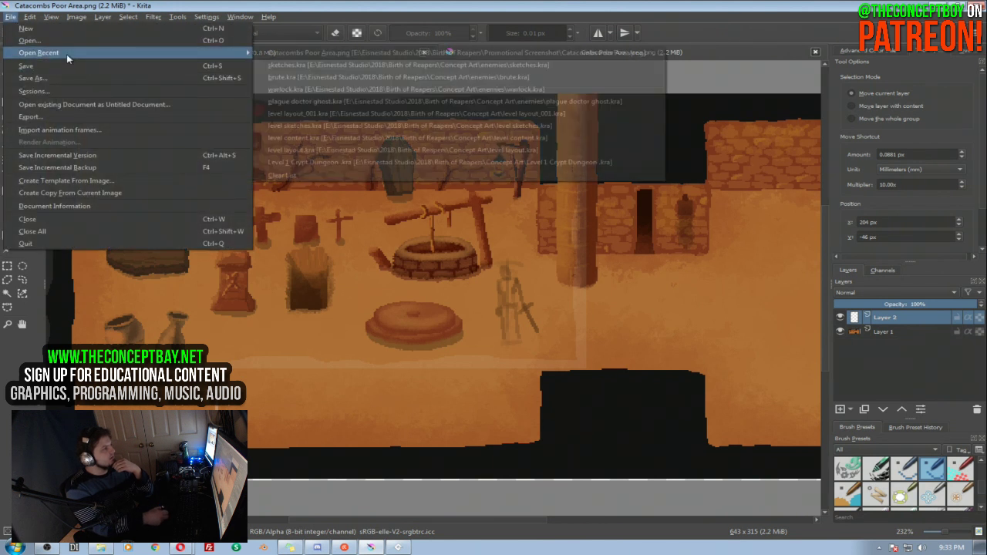
pyautogui.click(315, 108)
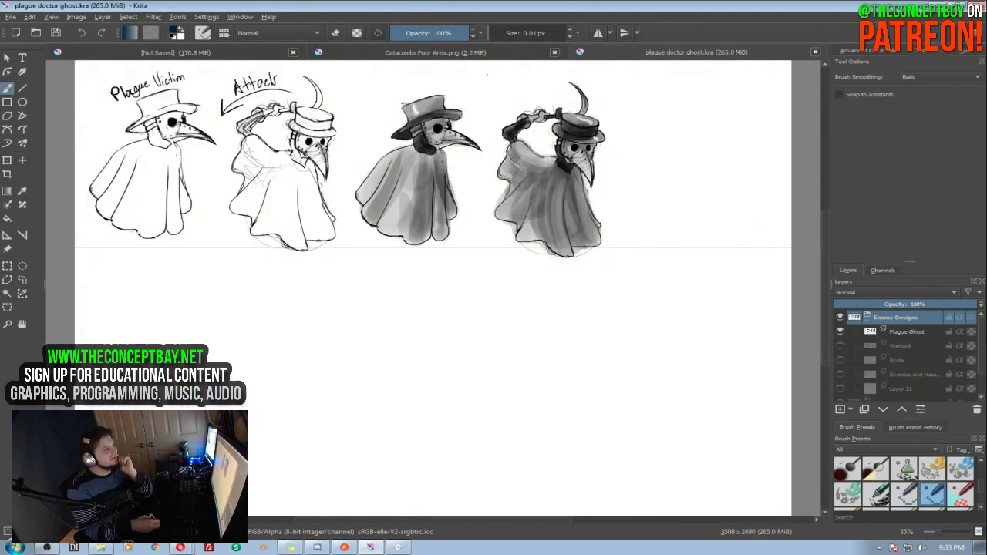
pyautogui.moveTo(542, 108)
pyautogui.mouseDown()
pyautogui.moveTo(548, 126)
pyautogui.moveTo(550, 117)
pyautogui.mouseUp()
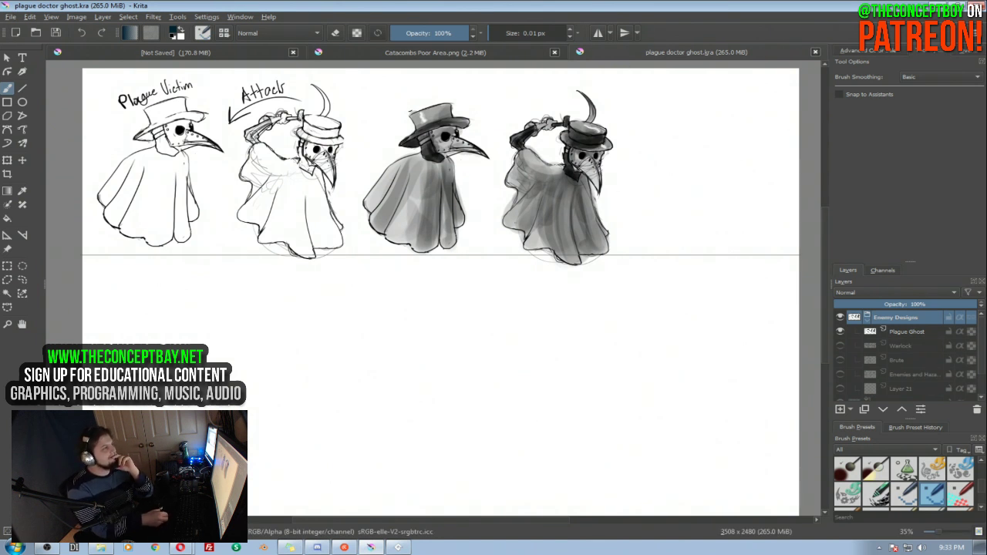
# Compare the room scene's figures with the Catacombs Poor Area reference, switching between the open documents
pyautogui.click(340, 55)
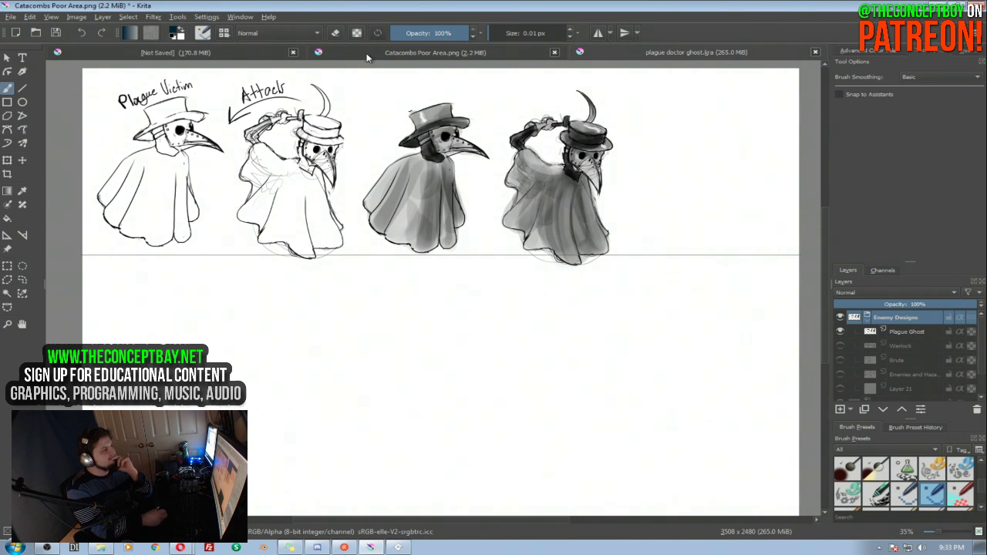
pyautogui.click(264, 49)
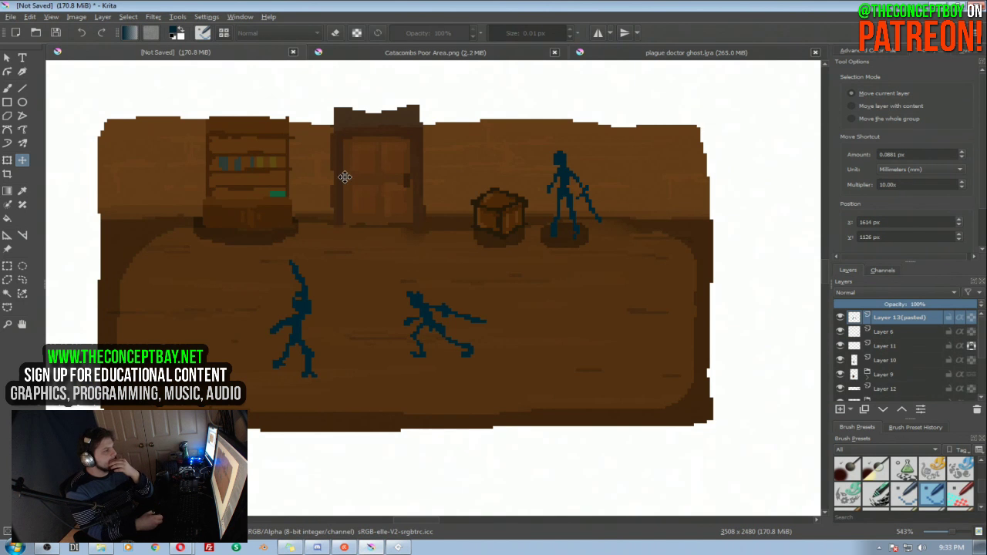
pyautogui.moveTo(423, 185); pyautogui.dragTo(445, 175)
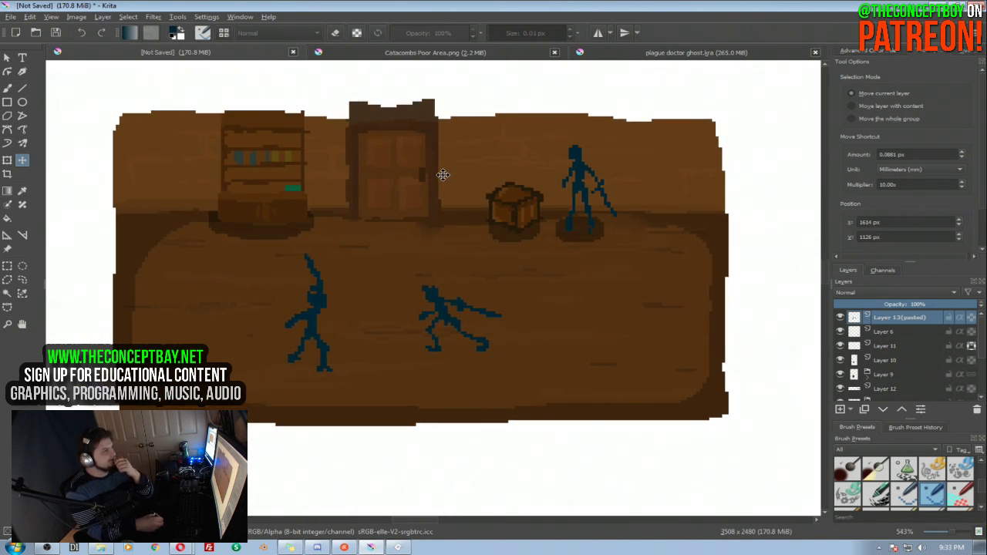
pyautogui.click(500, 52)
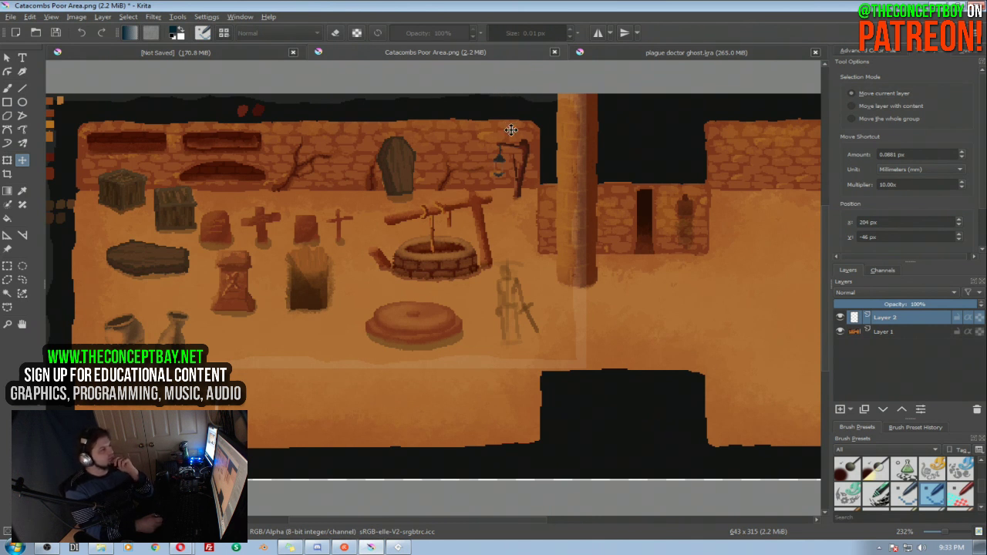
pyautogui.moveTo(472, 131); pyautogui.dragTo(463, 123)
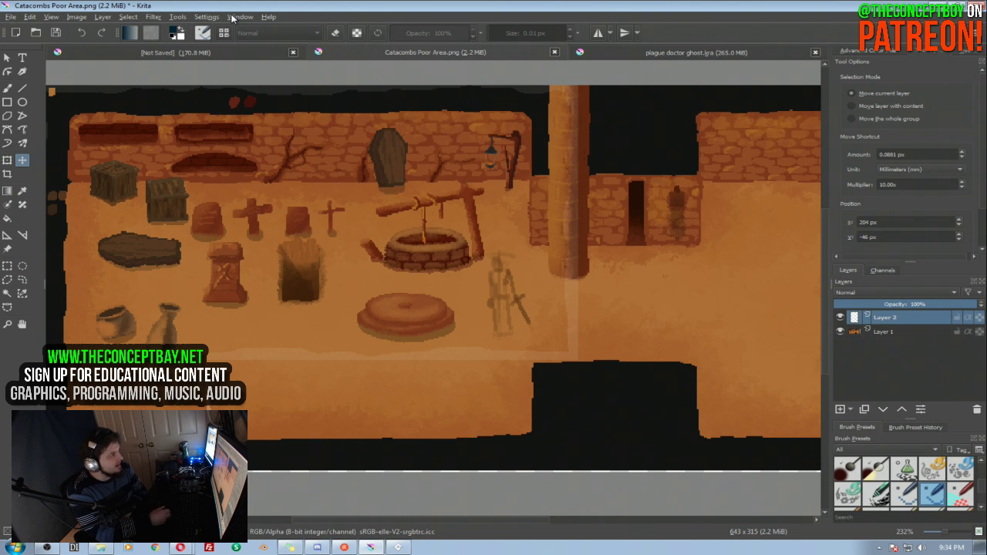
pyautogui.click(256, 56)
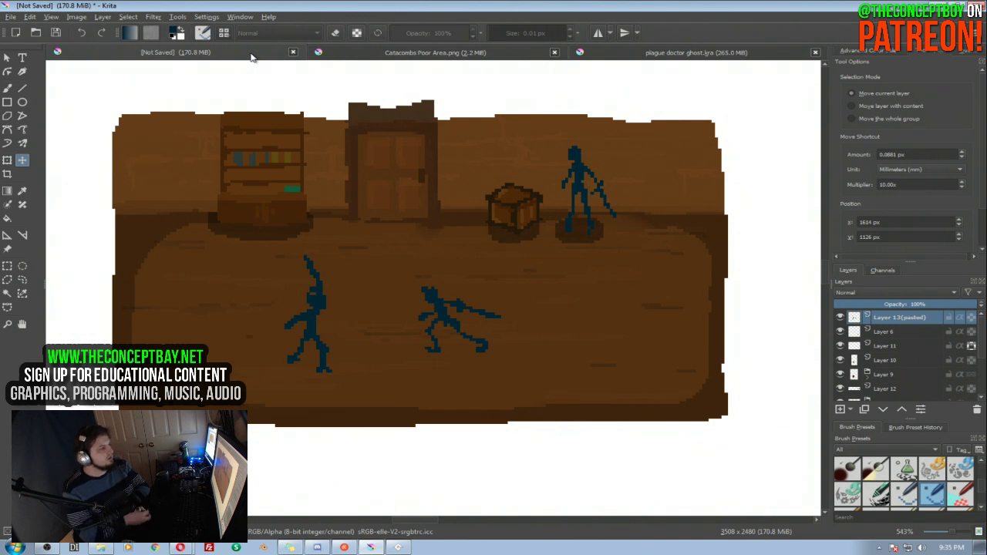
# Refine the head and sword-arm area of the raised-sword figure with small paint and erase touches
pyautogui.moveTo(394, 286); pyautogui.dragTo(398, 275)
pyautogui.press('b')
pyautogui.press('e')
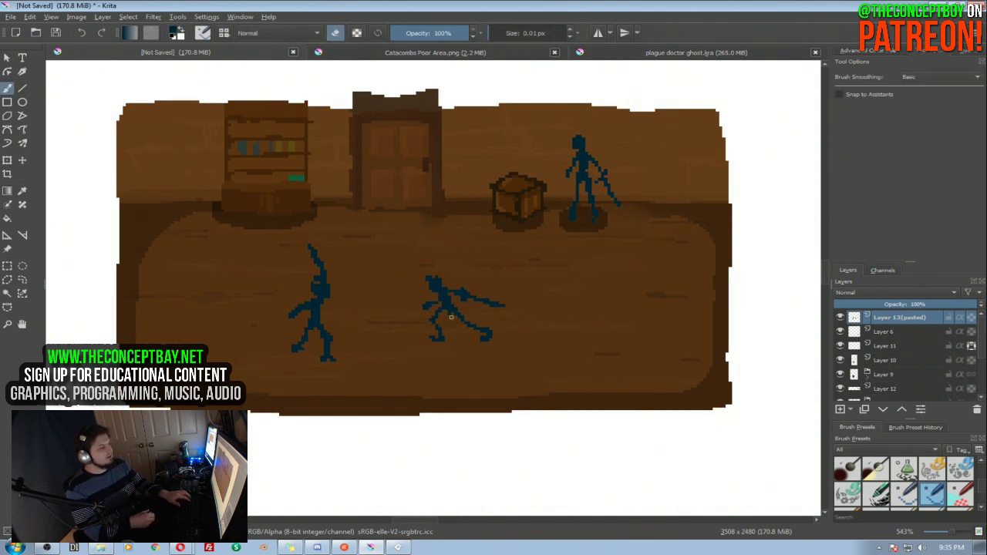
pyautogui.press('e')
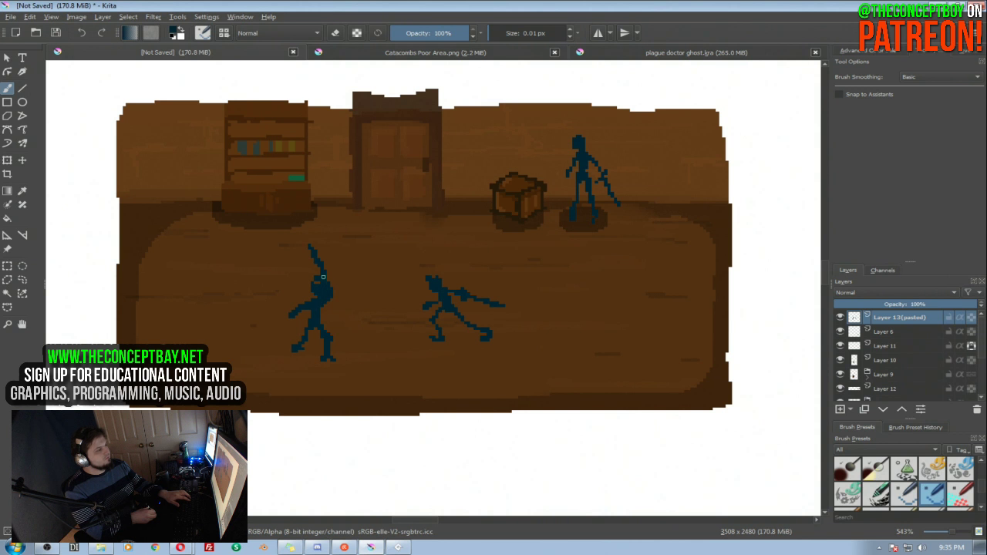
pyautogui.press('e')
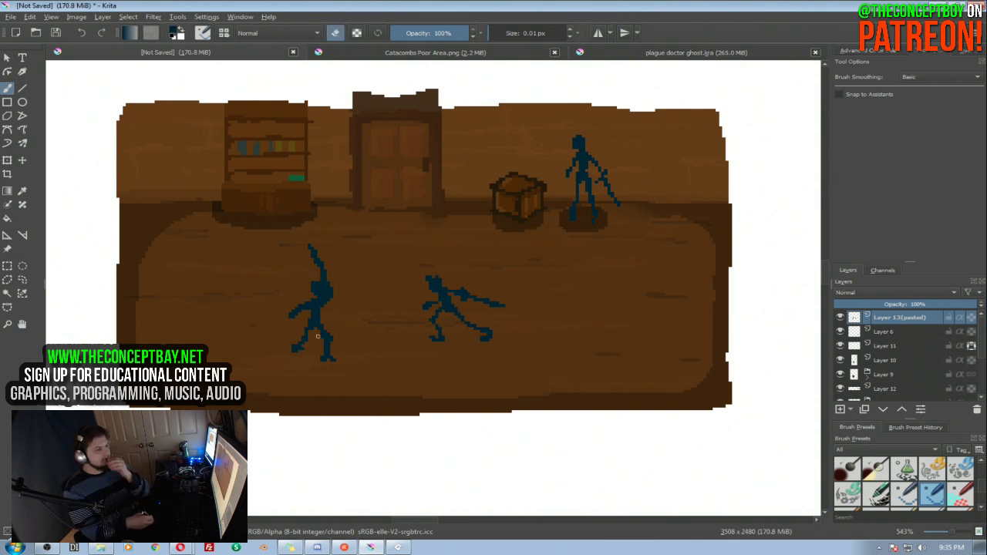
pyautogui.moveTo(494, 297)
pyautogui.mouseDown()
pyautogui.moveTo(490, 272)
pyautogui.moveTo(494, 287)
pyautogui.mouseUp()
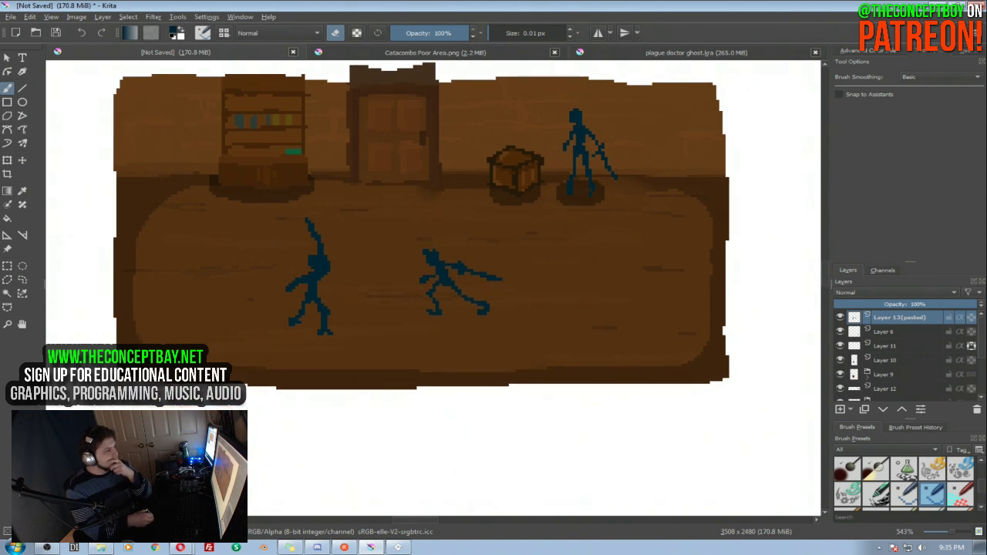
pyautogui.press('e')
# Examine the Catacombs props and the plague doctor sketches against the room scene's attack-pose figures
pyautogui.click(476, 54)
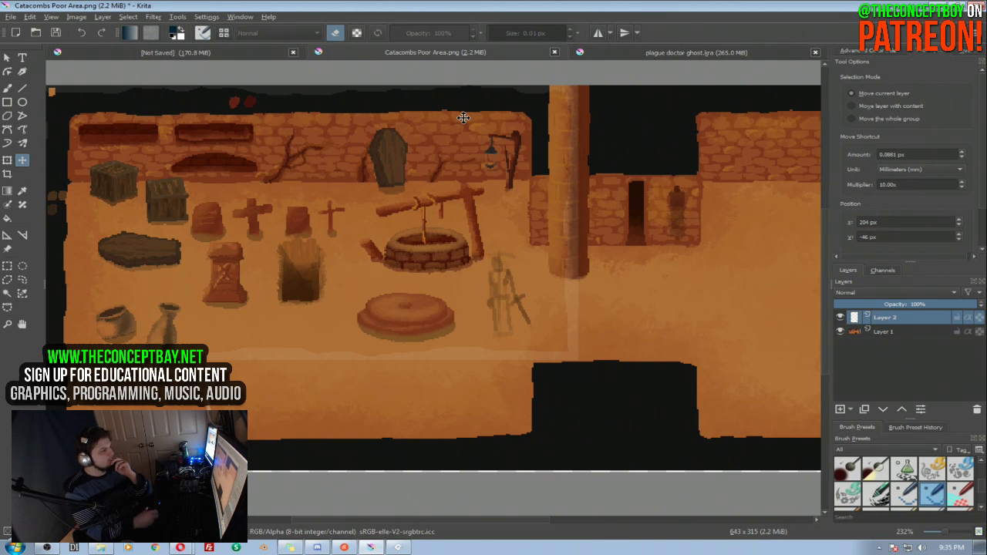
pyautogui.moveTo(498, 223)
pyautogui.mouseDown()
pyautogui.moveTo(446, 221)
pyautogui.moveTo(370, 246)
pyautogui.moveTo(494, 238)
pyautogui.mouseUp()
pyautogui.moveTo(426, 246); pyautogui.dragTo(474, 241)
pyautogui.moveTo(452, 247)
pyautogui.mouseDown()
pyautogui.moveTo(469, 246)
pyautogui.moveTo(456, 220)
pyautogui.mouseUp()
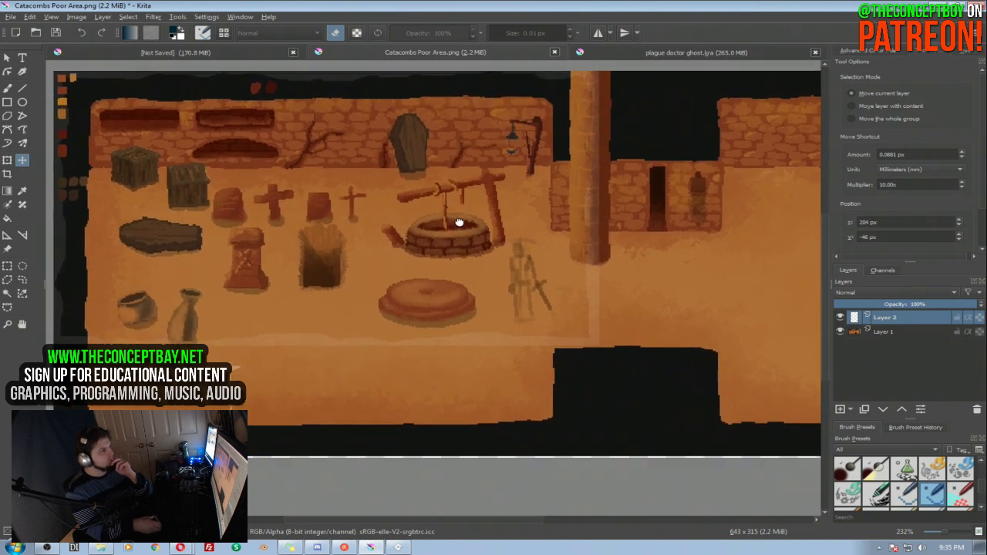
pyautogui.click(637, 54)
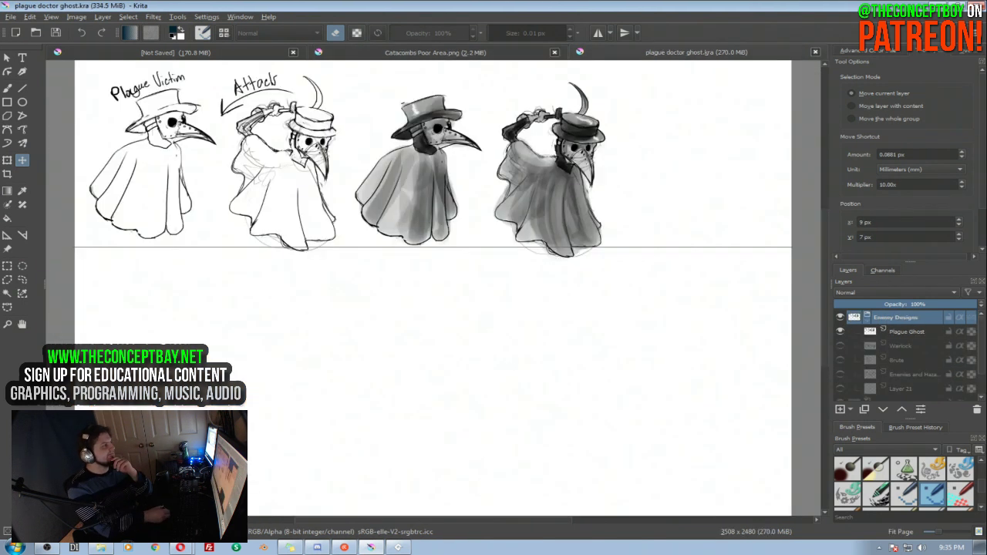
pyautogui.click(478, 53)
pyautogui.click(202, 52)
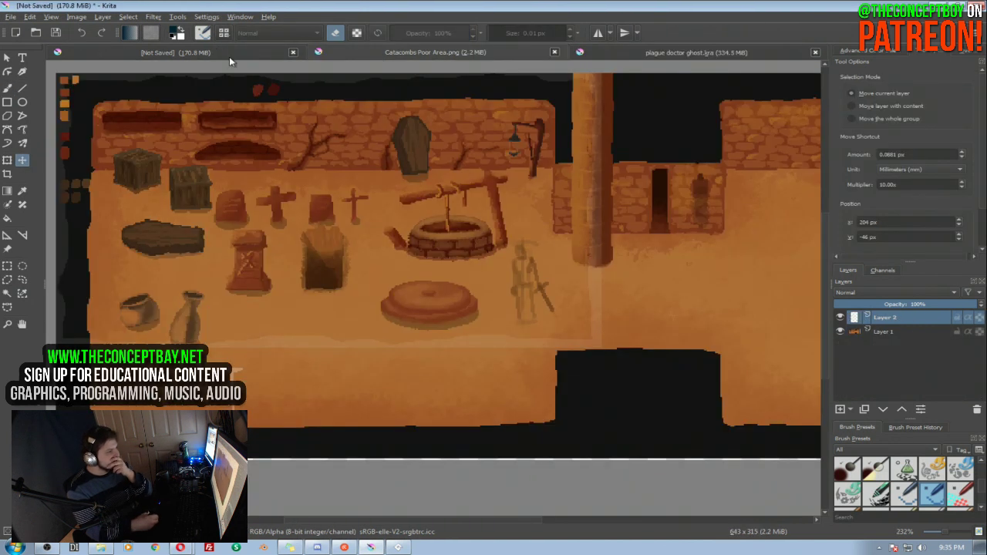
pyautogui.moveTo(467, 213); pyautogui.dragTo(473, 247)
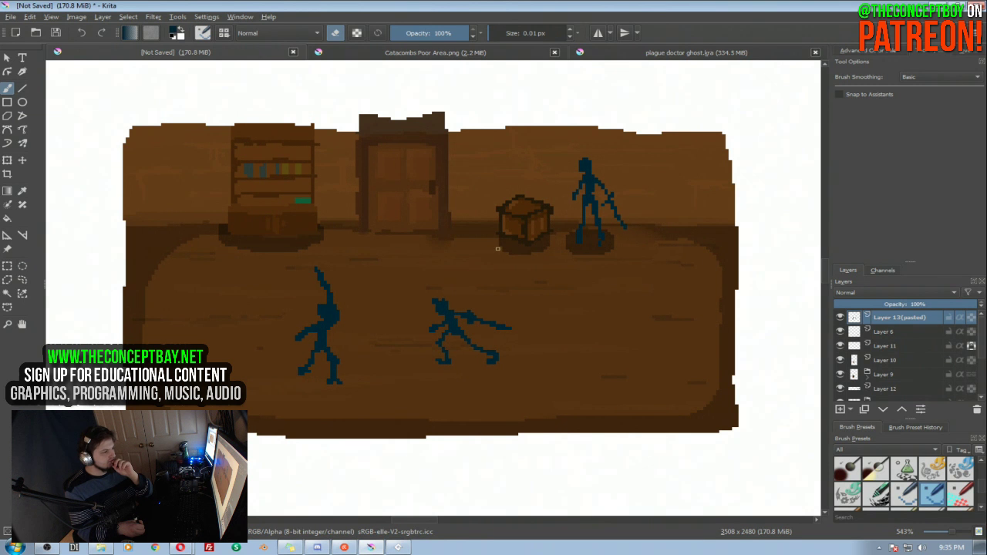
# Identify the figure layers by toggling layer visibility, and group Layer 13(pasted) with Layer 6
pyautogui.click(841, 374)
pyautogui.click(840, 374)
pyautogui.click(840, 360)
pyautogui.click(840, 360)
pyautogui.click(841, 347)
pyautogui.click(840, 346)
pyautogui.click(840, 332)
pyautogui.click(840, 332)
pyautogui.click(887, 331)
pyautogui.keyDown('ctrl'); pyautogui.click(884, 318); pyautogui.keyUp('ctrl')
pyautogui.hotkey('ctrl', 'g')
pyautogui.click(896, 336)
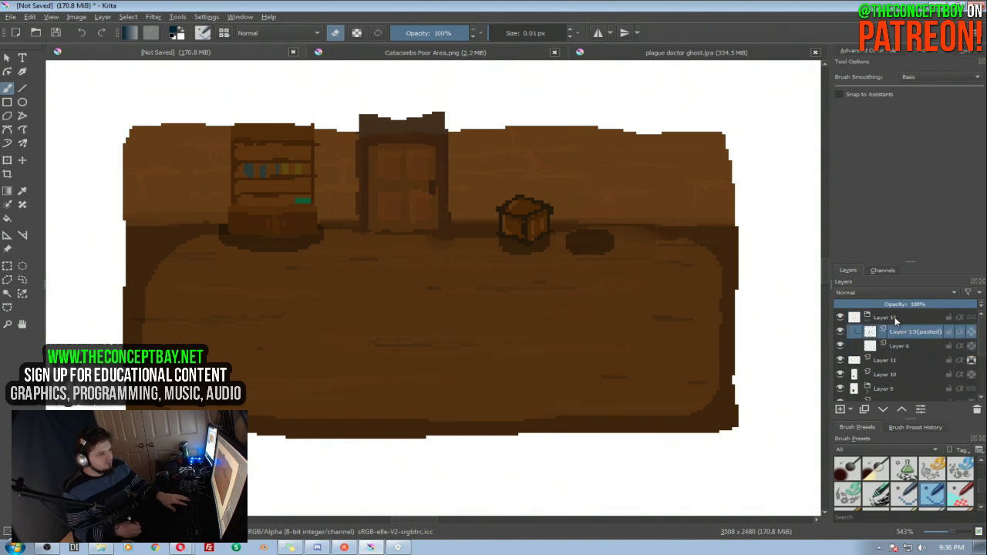
# Add an alpha-inheriting layer above the figures in the group and colour the standing figure's torso, trying blue and dark red before grey
pyautogui.click(841, 409)
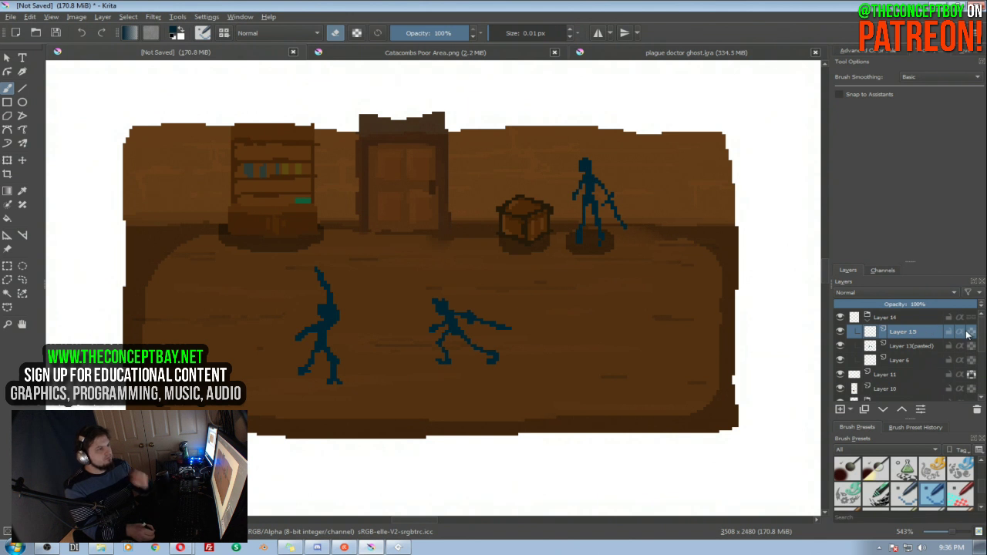
pyautogui.click(888, 50)
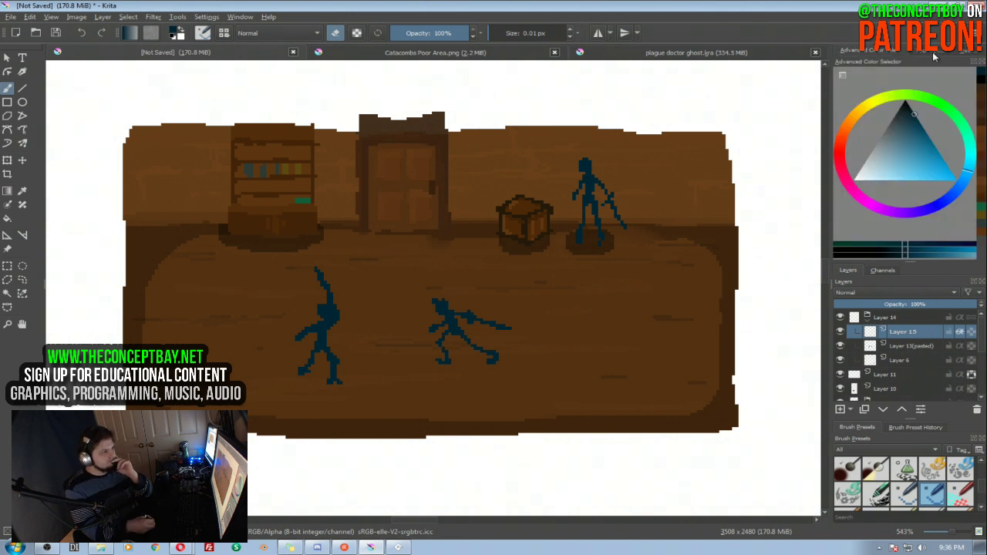
pyautogui.click(913, 123)
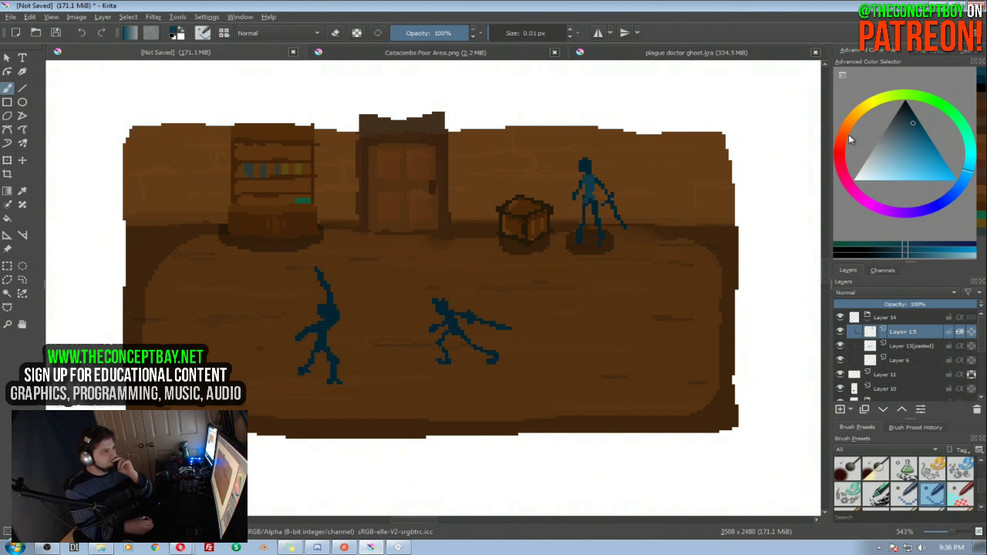
pyautogui.keyDown('ctrl'); pyautogui.click(677, 182); pyautogui.keyUp('ctrl')
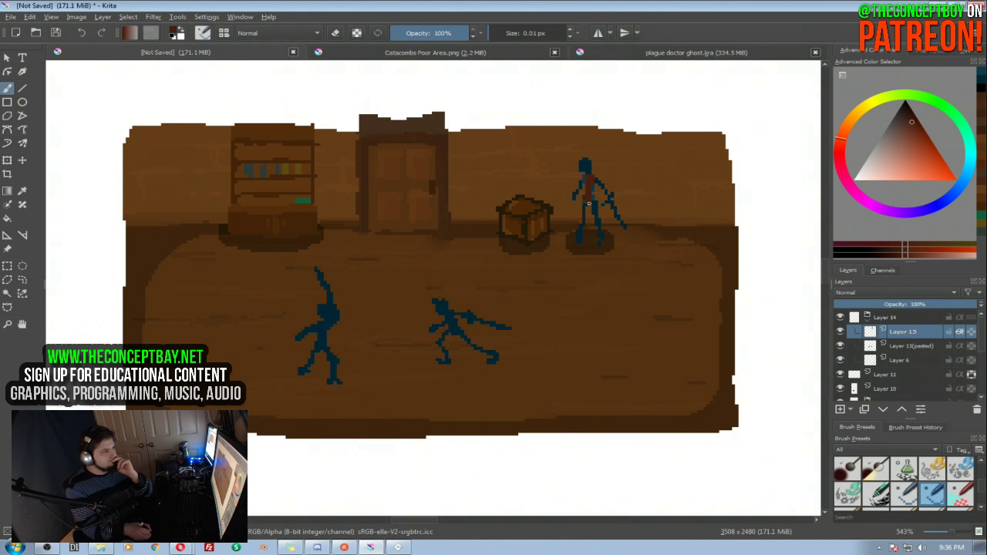
pyautogui.keyDown('ctrl'); pyautogui.click(619, 179); pyautogui.keyUp('ctrl')
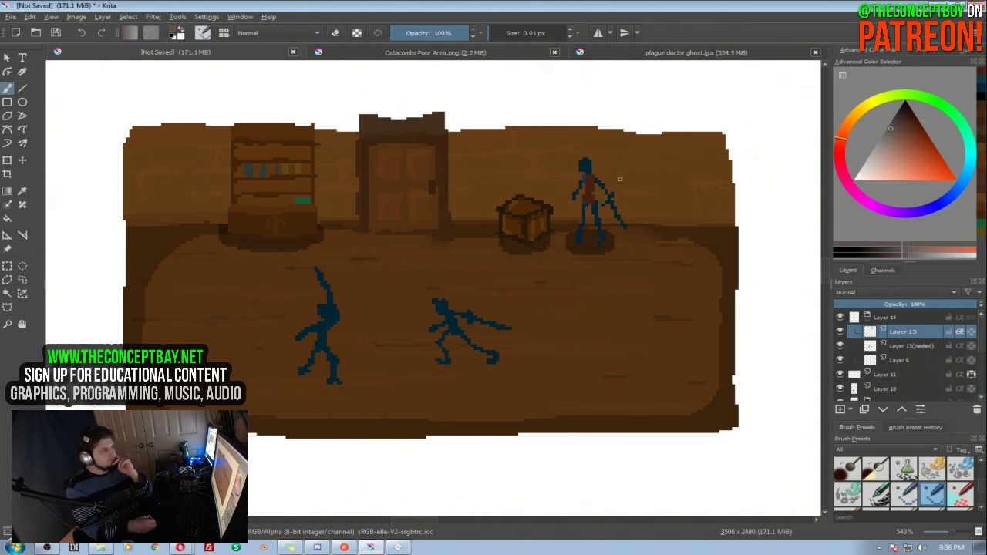
pyautogui.moveTo(592, 180); pyautogui.dragTo(587, 199)
# Paint the standing figure's legs dark grey and its arms and head light grey
pyautogui.keyDown('ctrl'); pyautogui.click(552, 166); pyautogui.keyUp('ctrl')
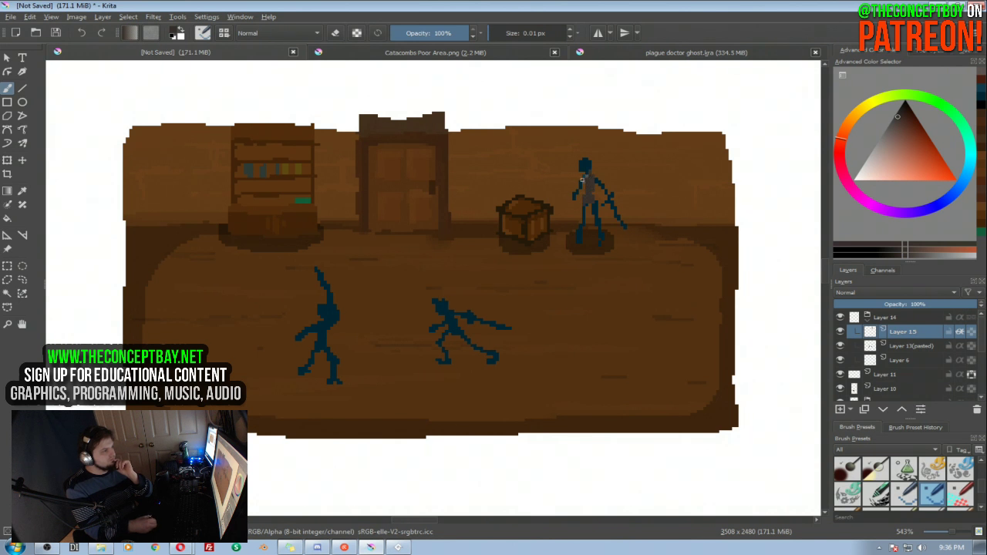
pyautogui.moveTo(596, 206); pyautogui.dragTo(600, 239)
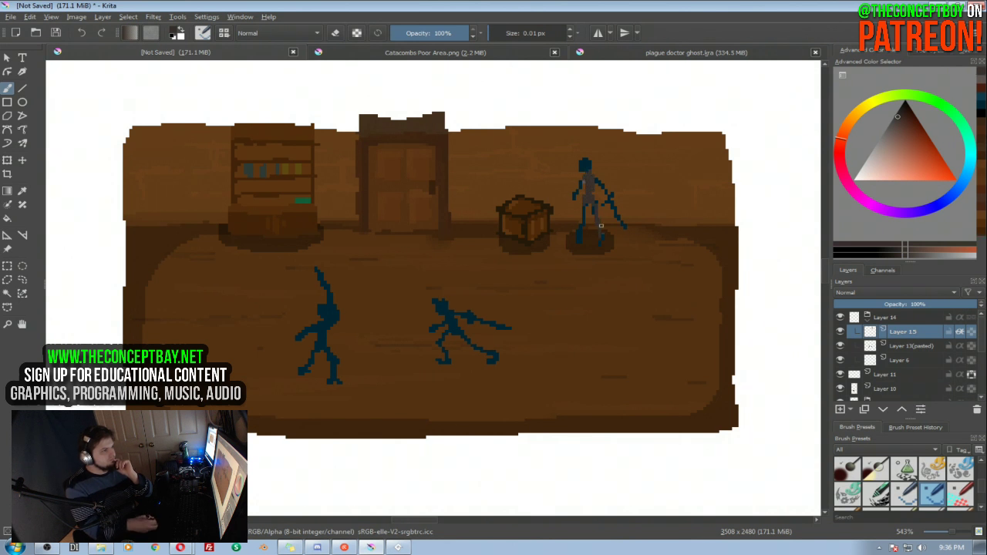
pyautogui.click(897, 112)
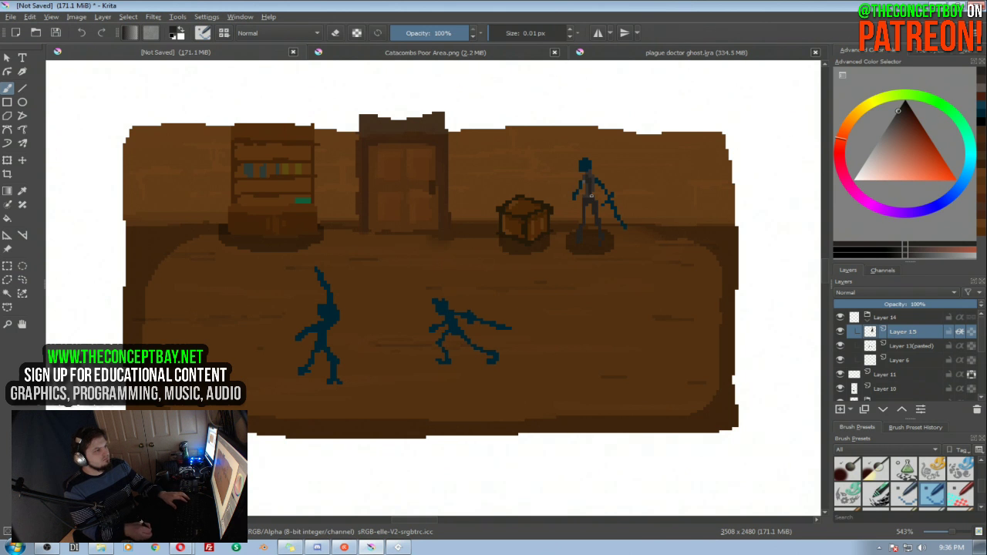
pyautogui.moveTo(898, 130); pyautogui.dragTo(891, 134)
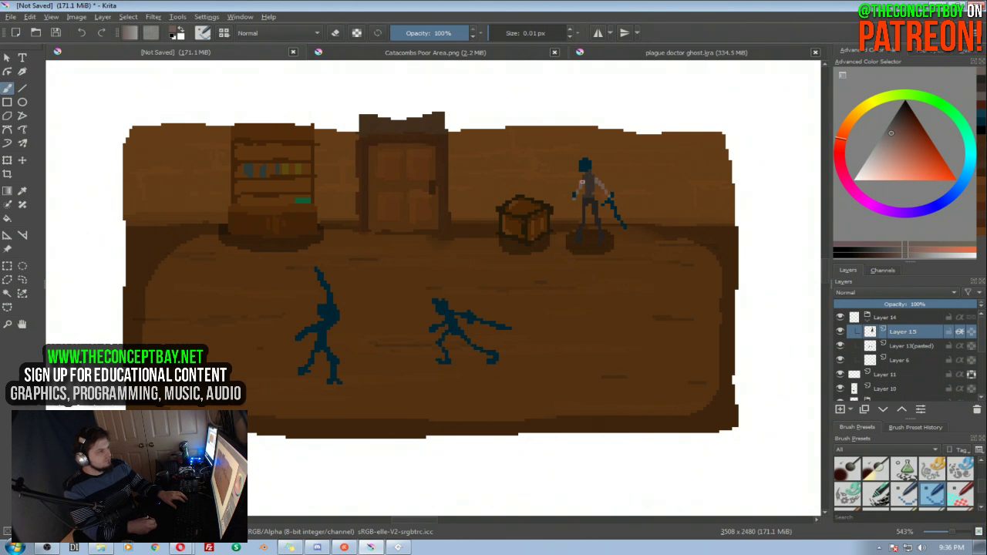
pyautogui.moveTo(585, 164); pyautogui.dragTo(582, 161)
pyautogui.moveTo(591, 250); pyautogui.dragTo(591, 259)
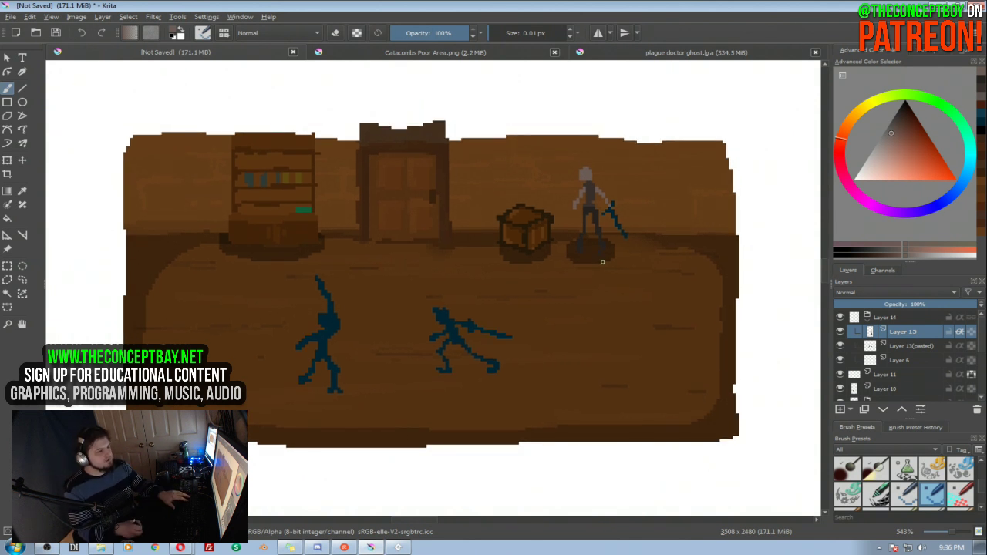
# Sample the standing figure's dark grey vest colour and check what Layer 6 contains by toggling its visibility
pyautogui.click(906, 346)
pyautogui.click(901, 362)
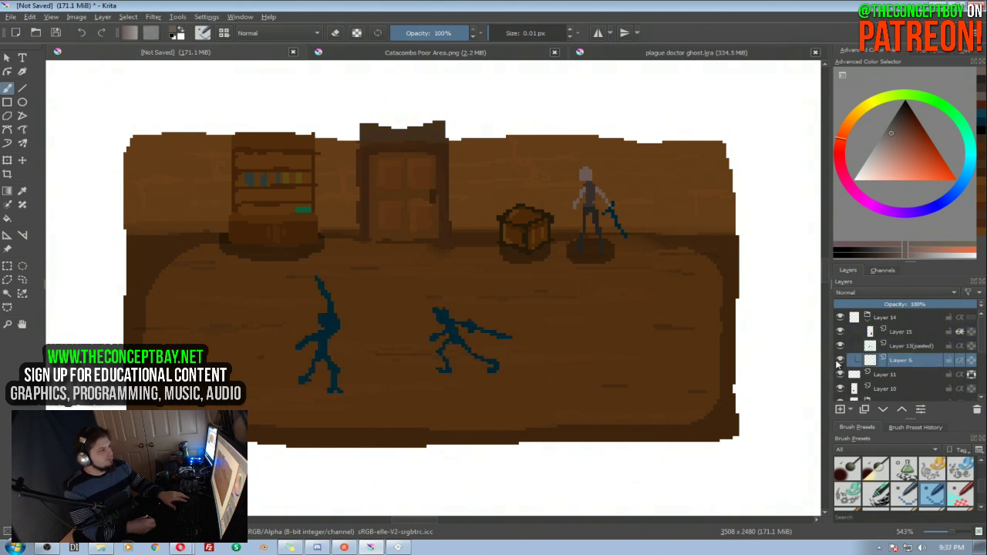
pyautogui.keyDown('ctrl'); pyautogui.click(587, 193); pyautogui.keyUp('ctrl')
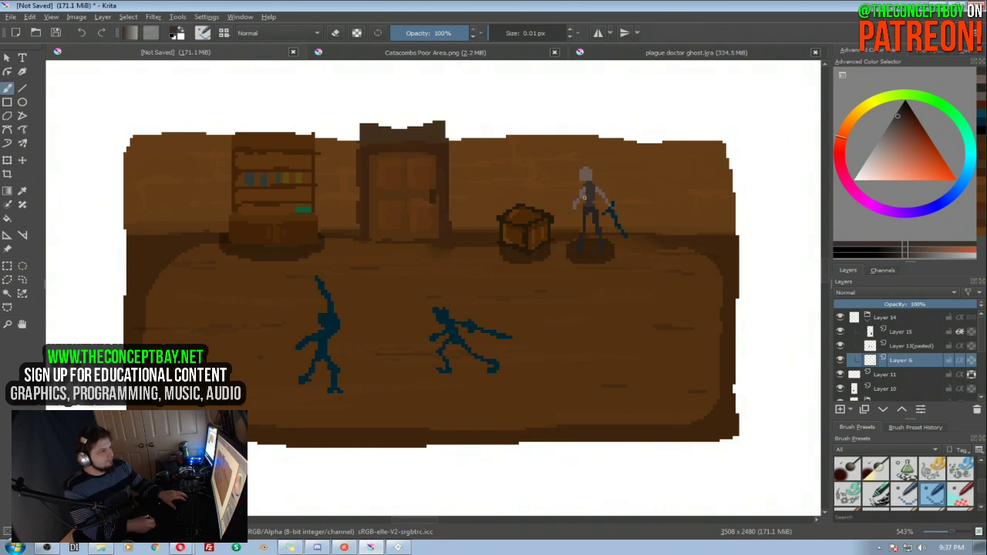
pyautogui.keyDown('ctrl'); pyautogui.click(590, 198); pyautogui.keyUp('ctrl')
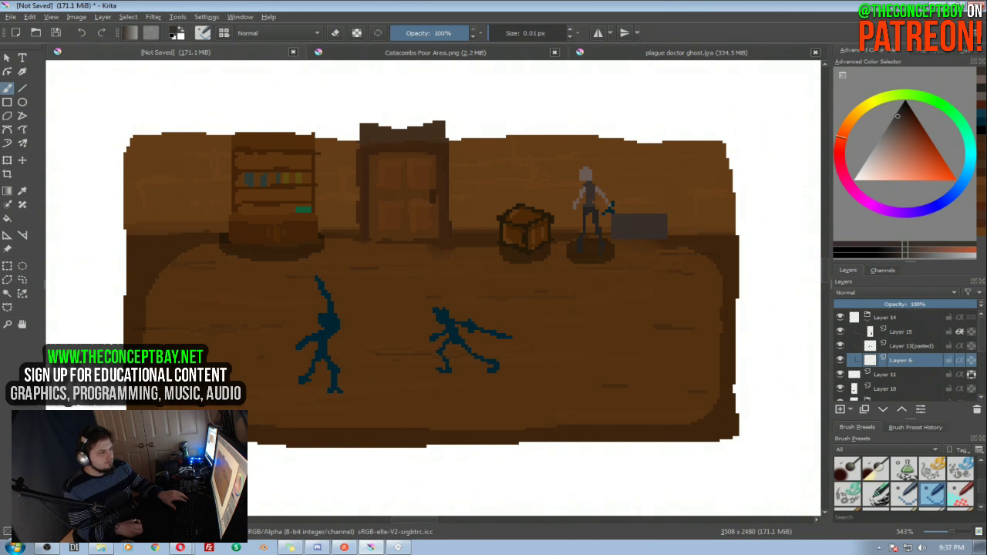
pyautogui.click(840, 360)
pyautogui.click(840, 361)
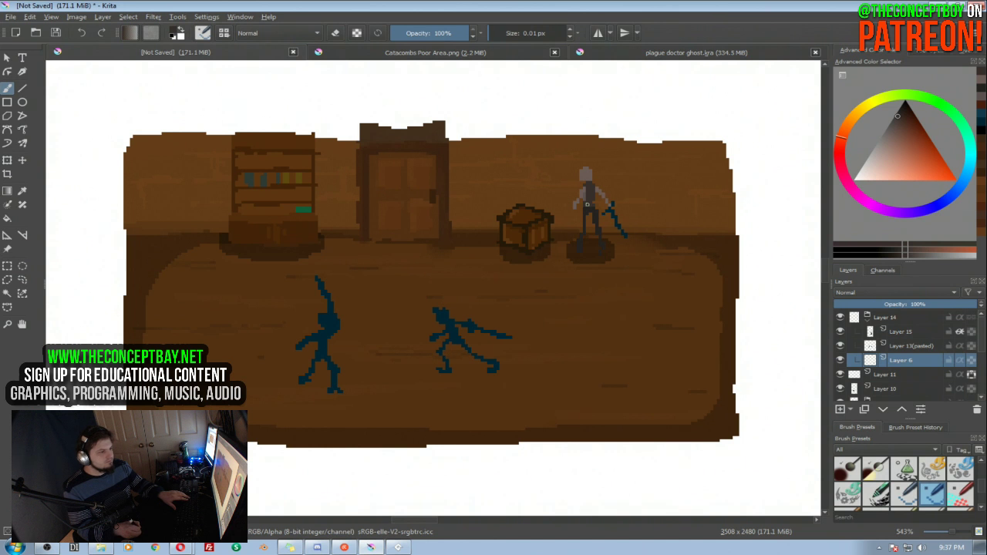
# Rework the standing figure's vest on Layer 15 by erasing a small area and repainting it dark grey
pyautogui.click(903, 333)
pyautogui.press('e')
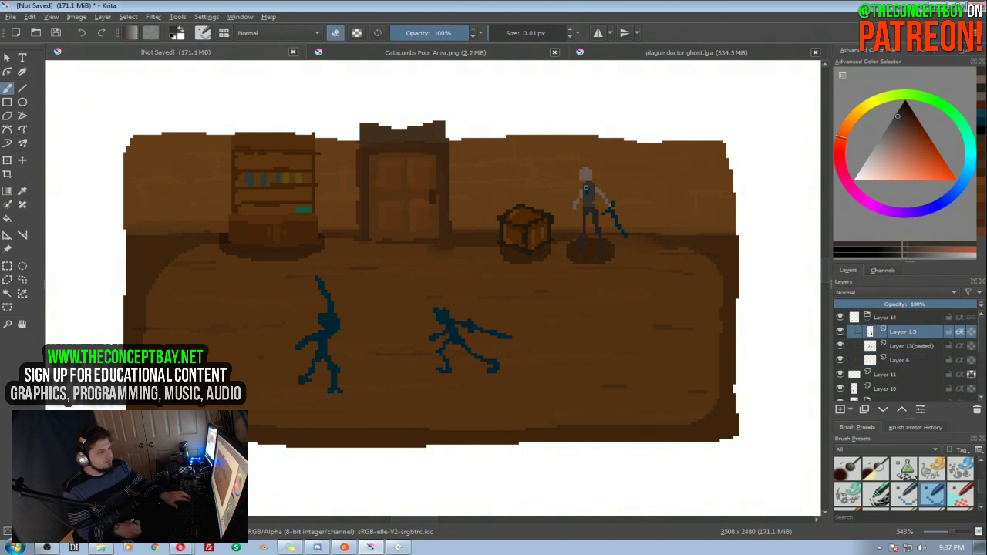
pyautogui.click(898, 365)
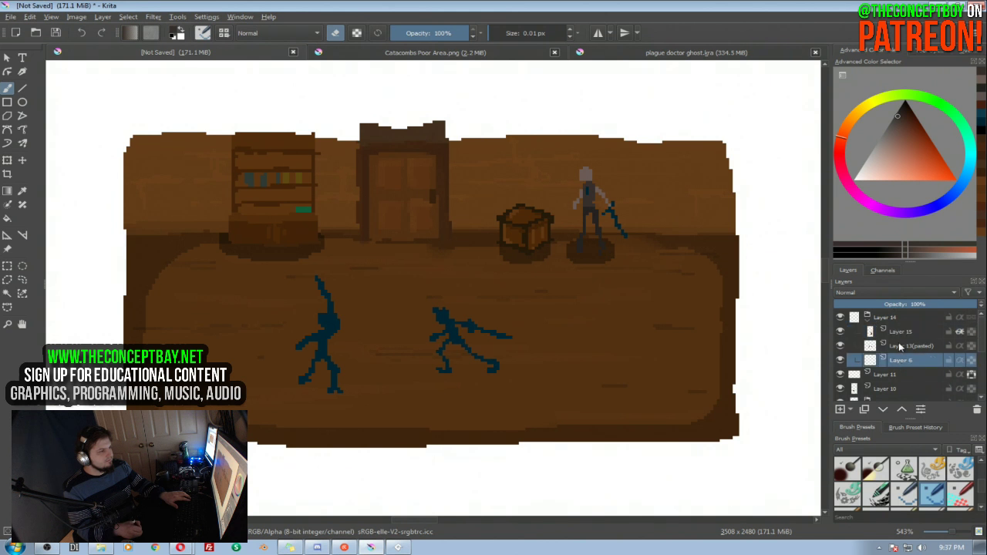
pyautogui.click(895, 339)
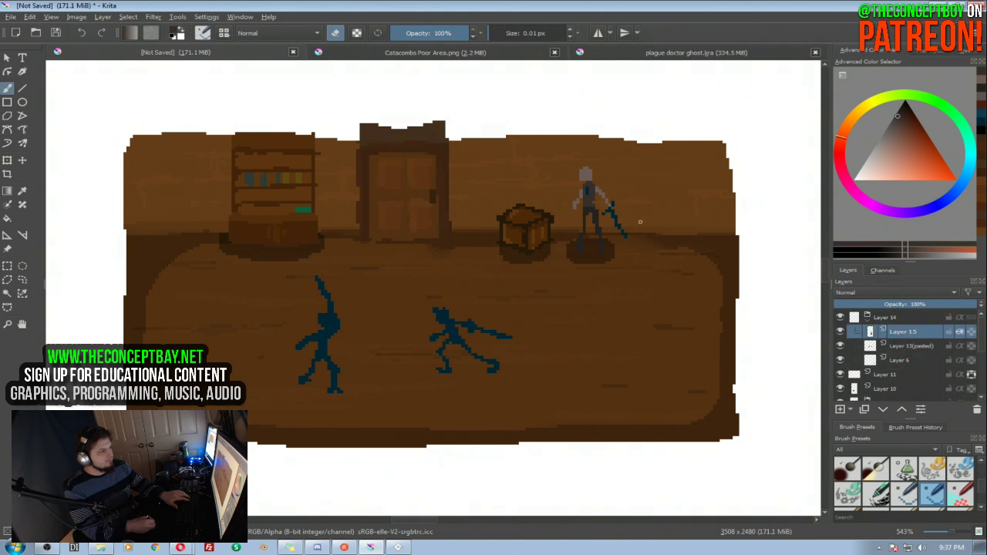
pyautogui.press('e')
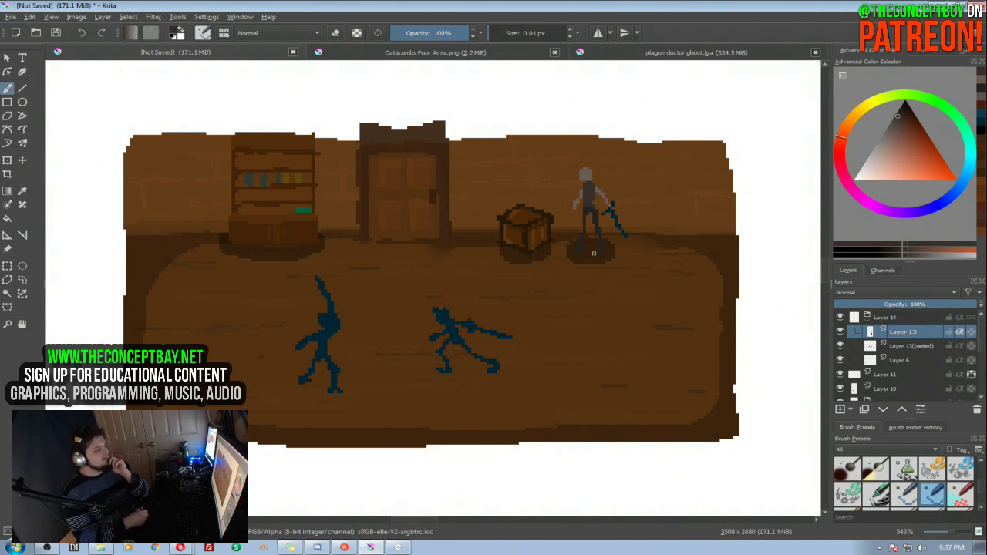
# Switch to GameMaker Studio 2, play the spr_player_run animation, and compare its figure with the room scene in Krita
pyautogui.click(400, 548)
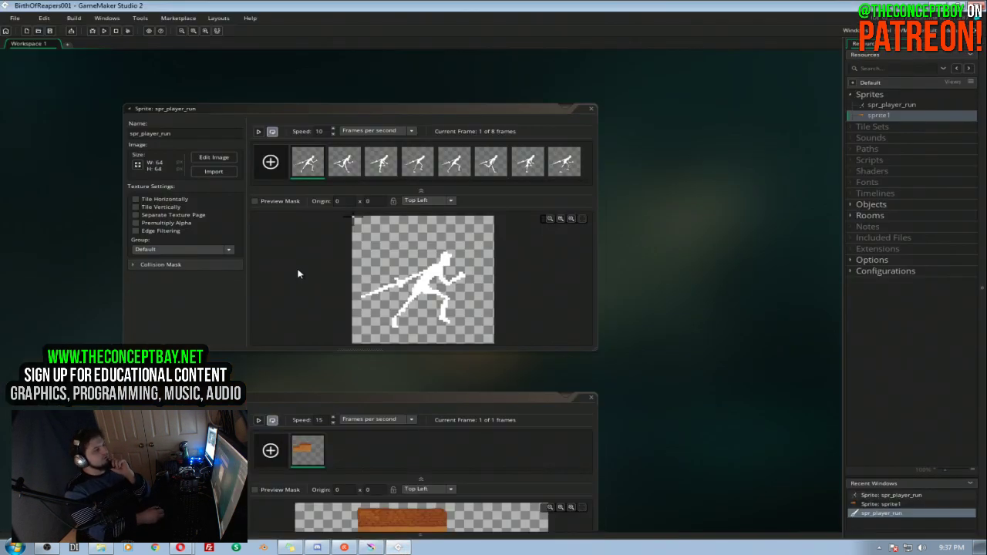
pyautogui.click(251, 175)
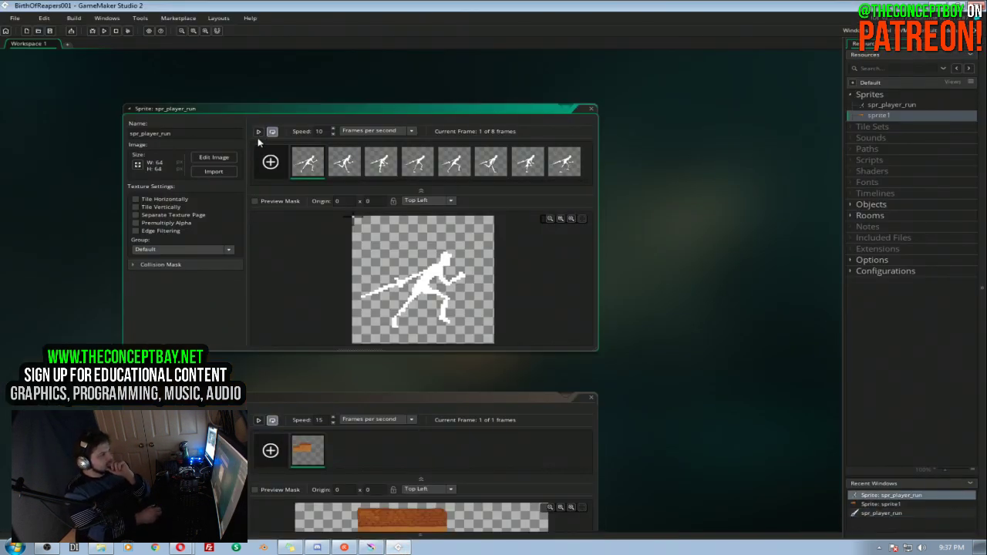
pyautogui.click(259, 132)
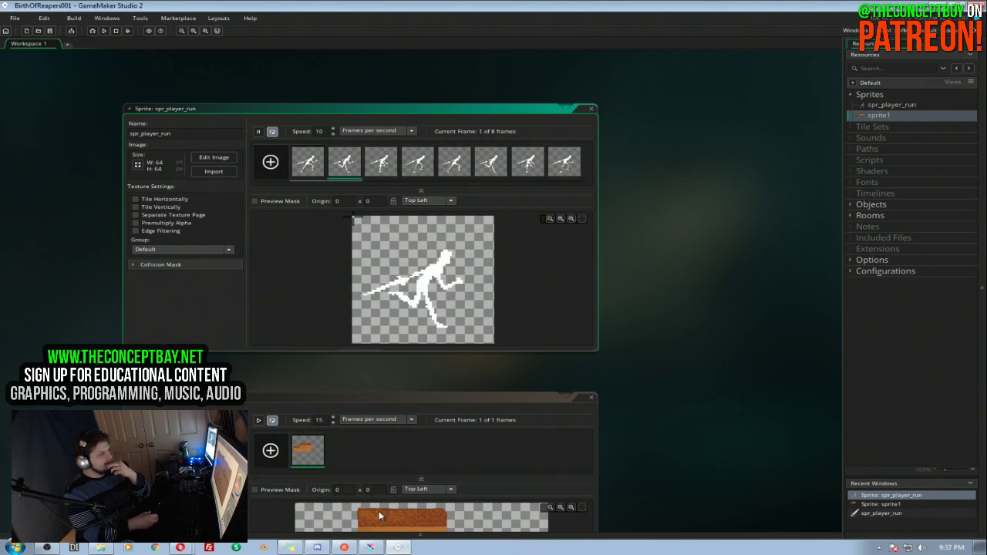
pyautogui.click(371, 547)
pyautogui.moveTo(429, 225); pyautogui.dragTo(421, 231)
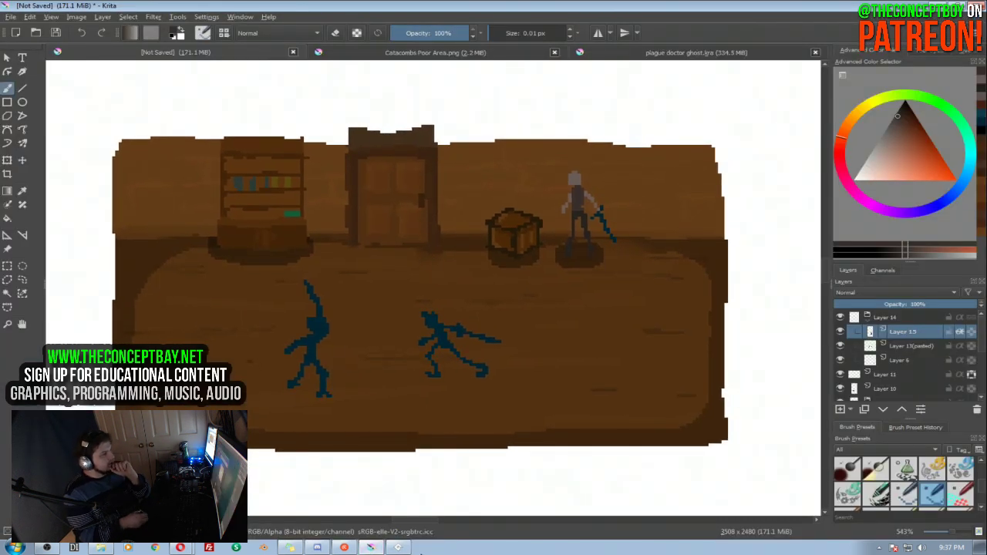
pyautogui.click(398, 548)
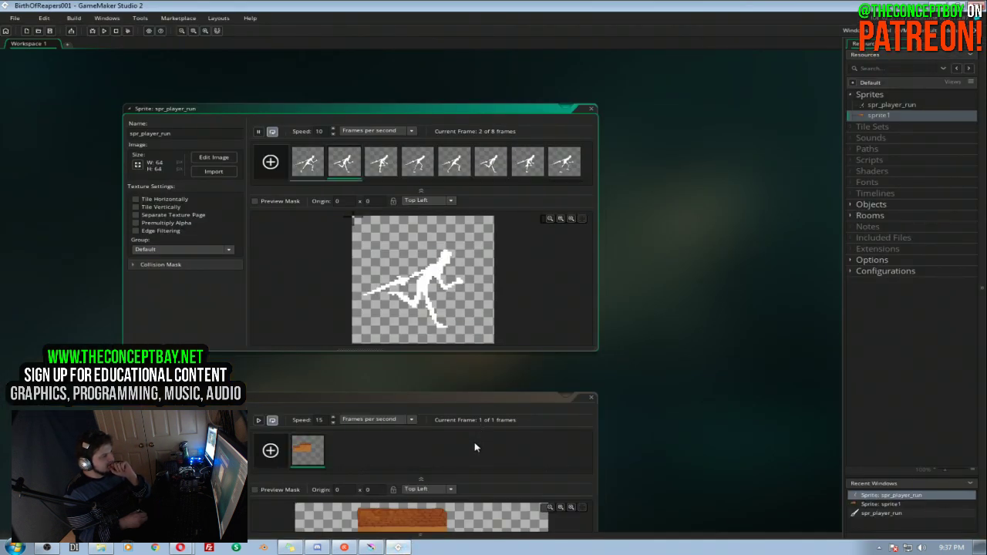
pyautogui.click(371, 547)
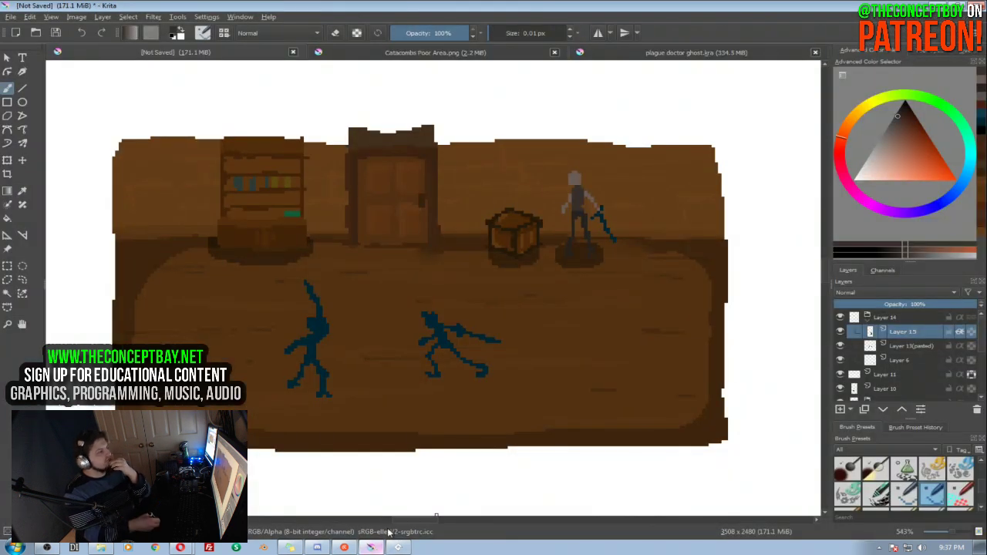
# Add a new layer above Layer 15, check the plague doctor ghost.kra sketches, and choose a lighter grey brush colour for the room scene
pyautogui.moveTo(535, 200); pyautogui.dragTo(522, 177)
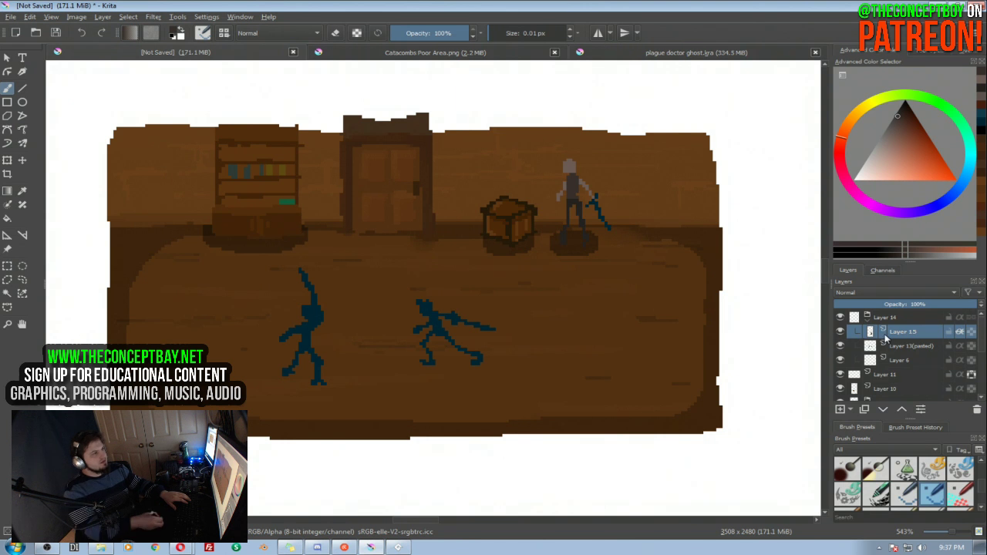
pyautogui.click(839, 408)
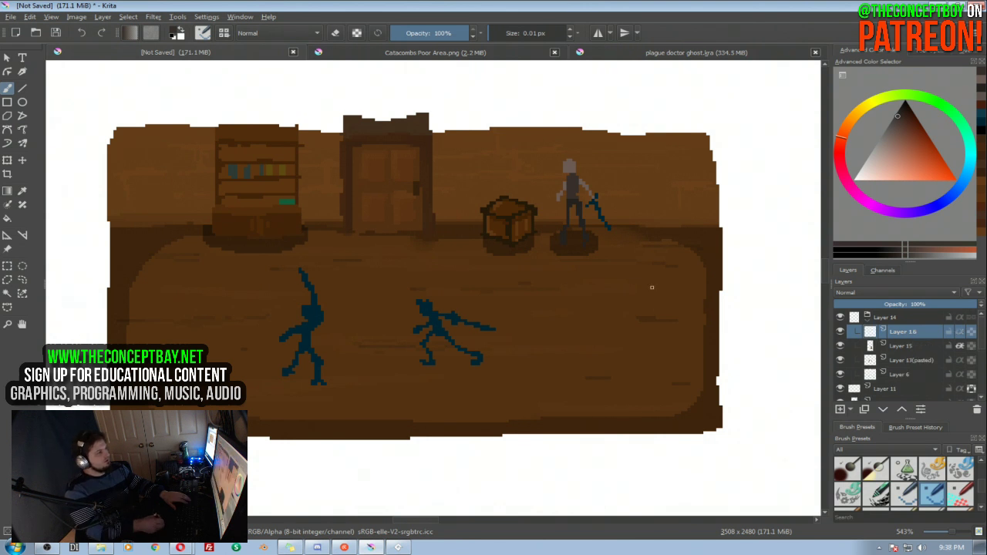
pyautogui.click(509, 52)
pyautogui.click(596, 54)
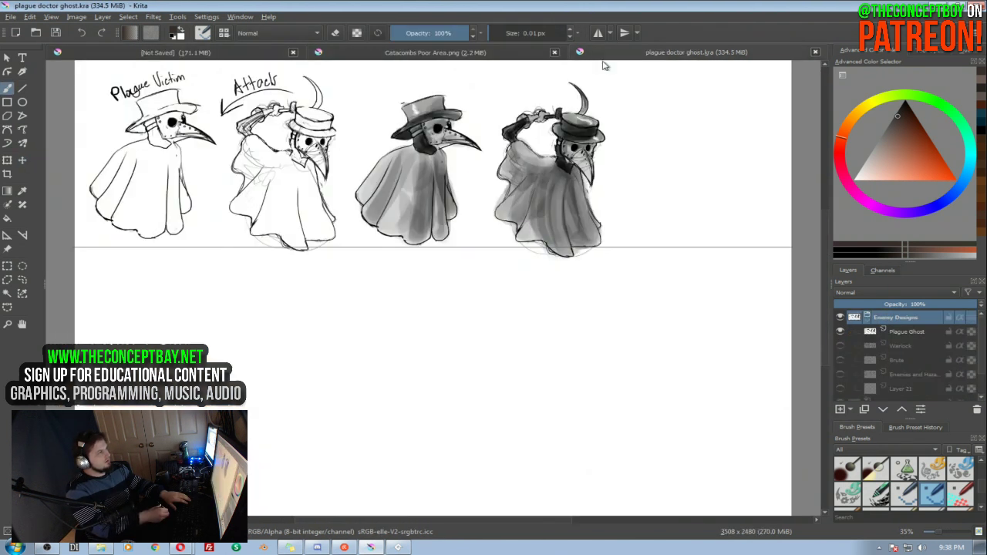
pyautogui.click(193, 53)
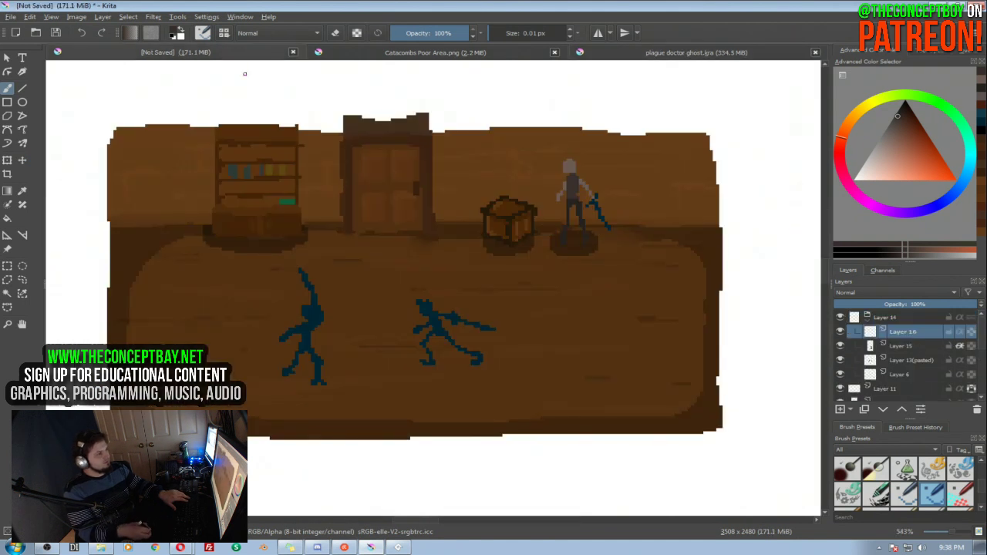
pyautogui.scroll(1, 393, 238)
pyautogui.moveTo(399, 238); pyautogui.dragTo(416, 227)
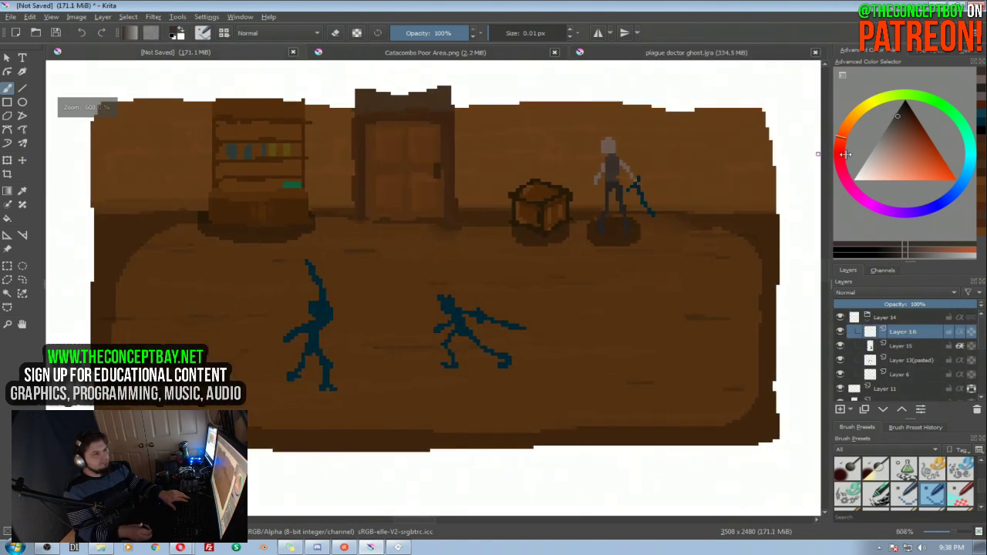
pyautogui.click(892, 125)
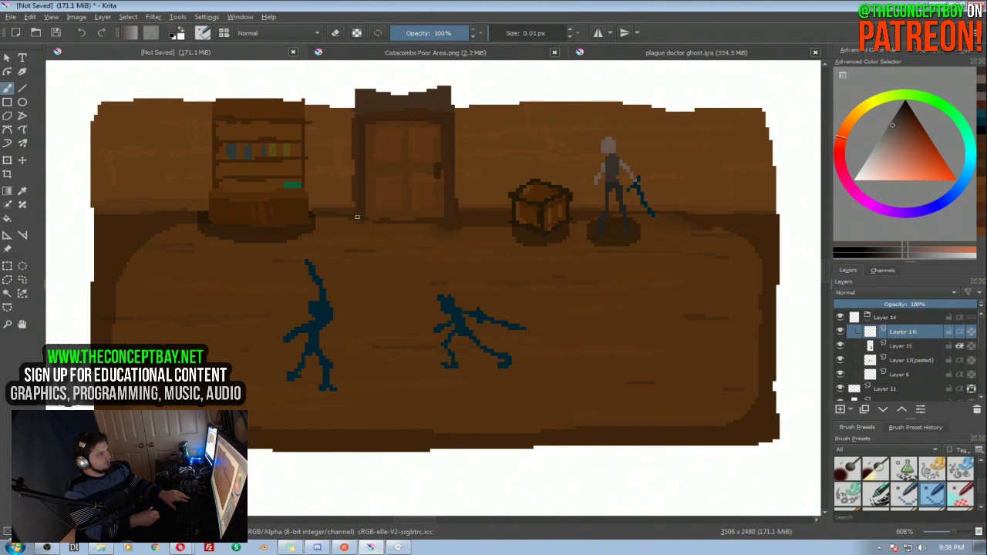
pyautogui.moveTo(338, 208); pyautogui.dragTo(363, 232)
pyautogui.hotkey('ctrl', 'z')
pyautogui.moveTo(904, 318)
pyautogui.mouseDown()
pyautogui.moveTo(912, 324)
pyautogui.moveTo(908, 311)
pyautogui.mouseUp()
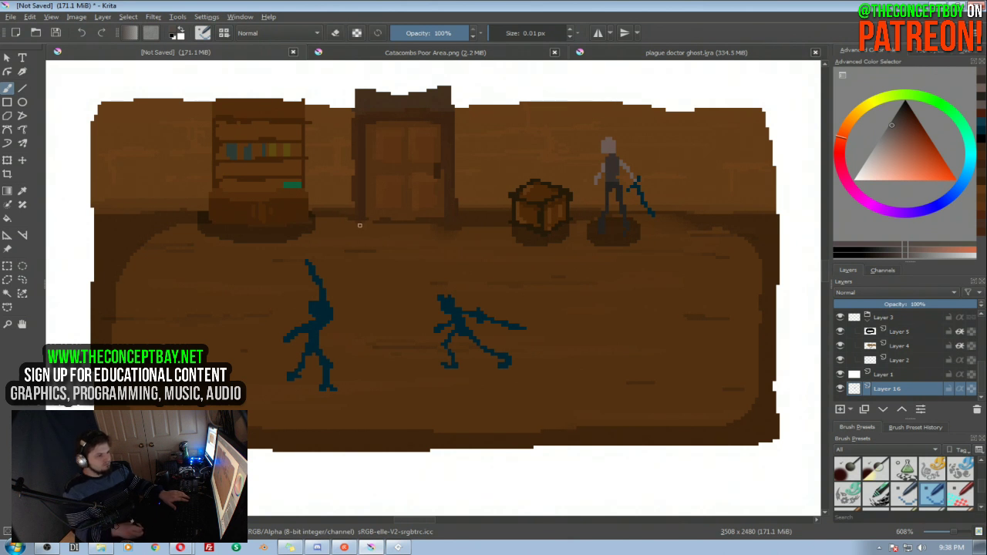
pyautogui.moveTo(894, 389); pyautogui.dragTo(914, 312)
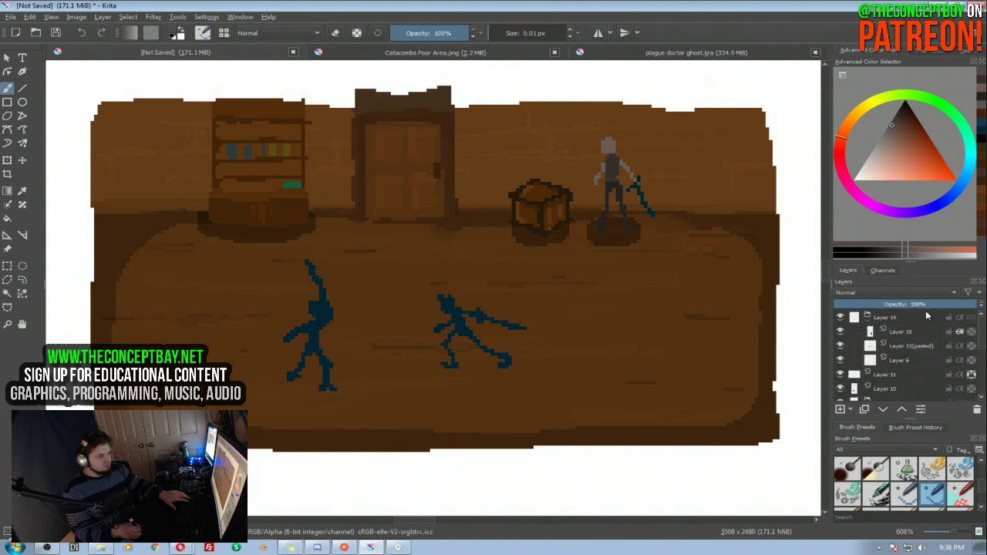
# Add a new paint layer and move it out of the Layer 14 group to the top of the layer stack
pyautogui.click(889, 332)
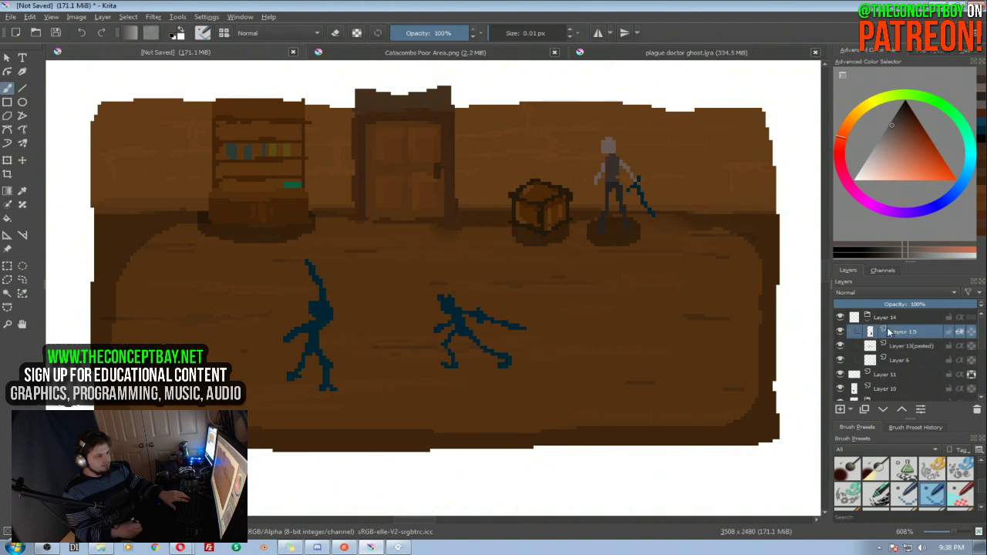
pyautogui.click(839, 409)
pyautogui.moveTo(902, 331)
pyautogui.mouseDown()
pyautogui.moveTo(908, 308)
pyautogui.moveTo(903, 316)
pyautogui.mouseUp()
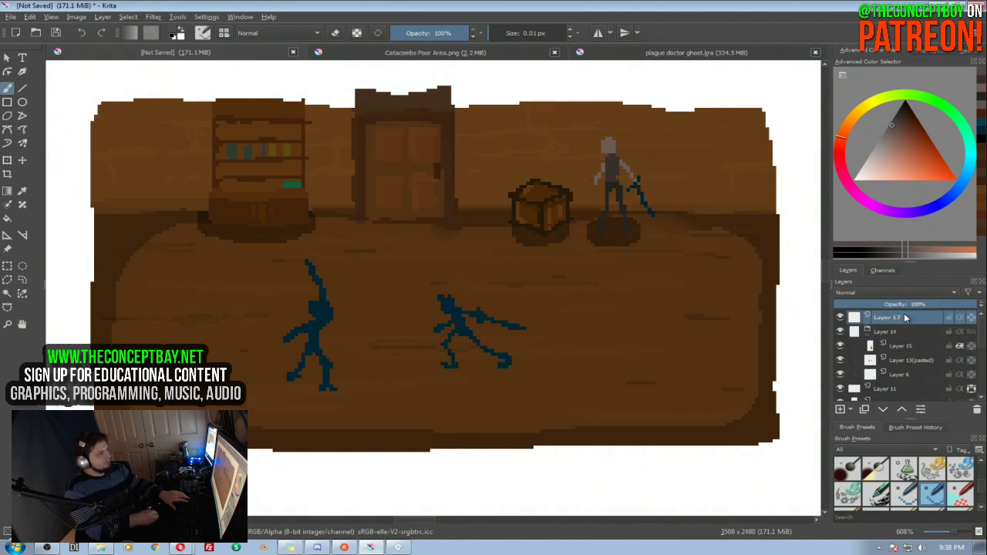
# Block in the plague doctor's hat and beaked head in grey between bookshelf and door, and outline the cloak below, using the reference sketches
pyautogui.moveTo(337, 214); pyautogui.dragTo(364, 227)
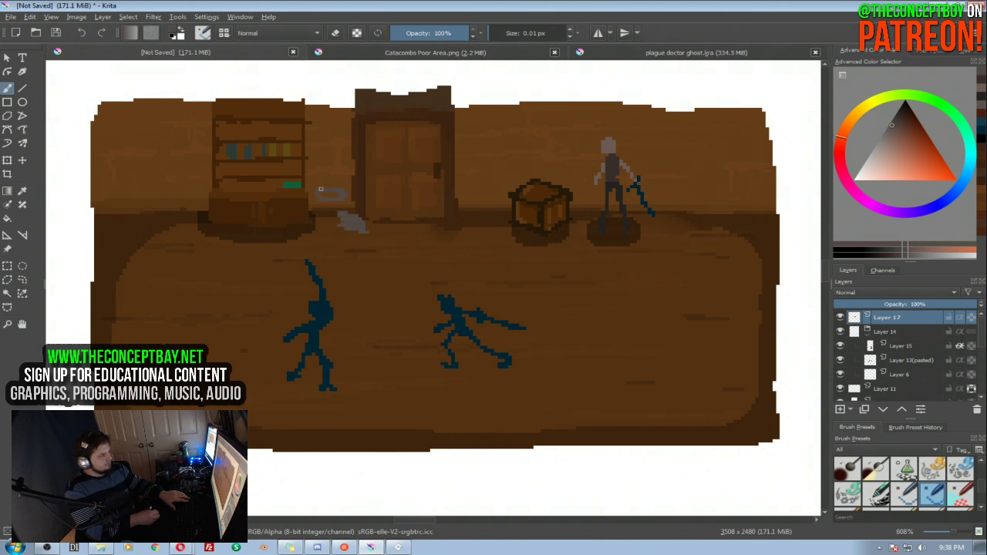
pyautogui.press('e')
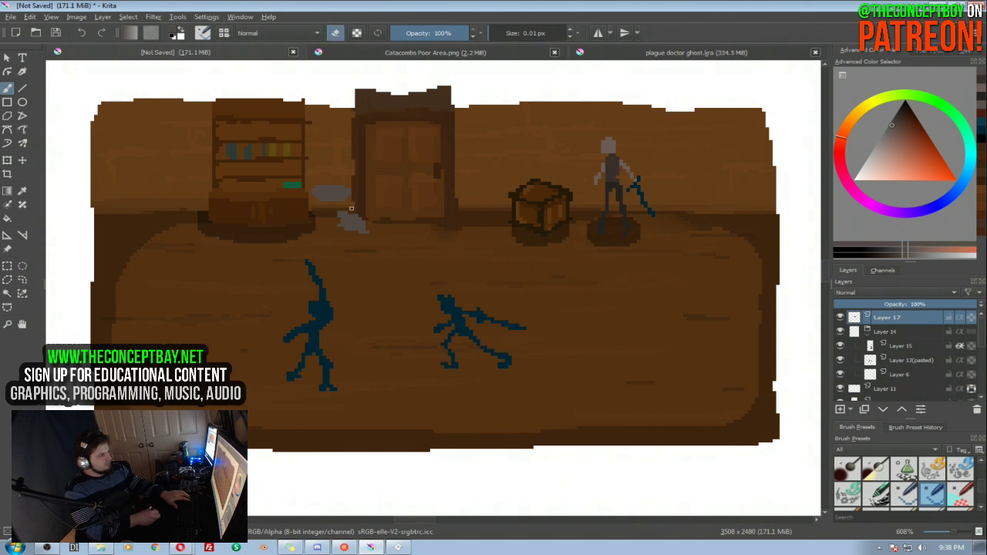
pyautogui.press('e')
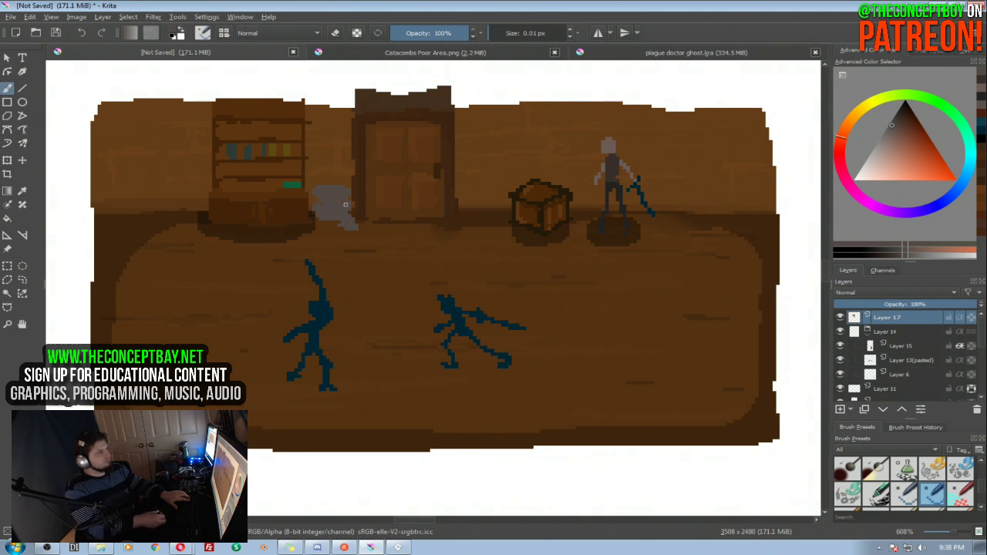
pyautogui.click(640, 54)
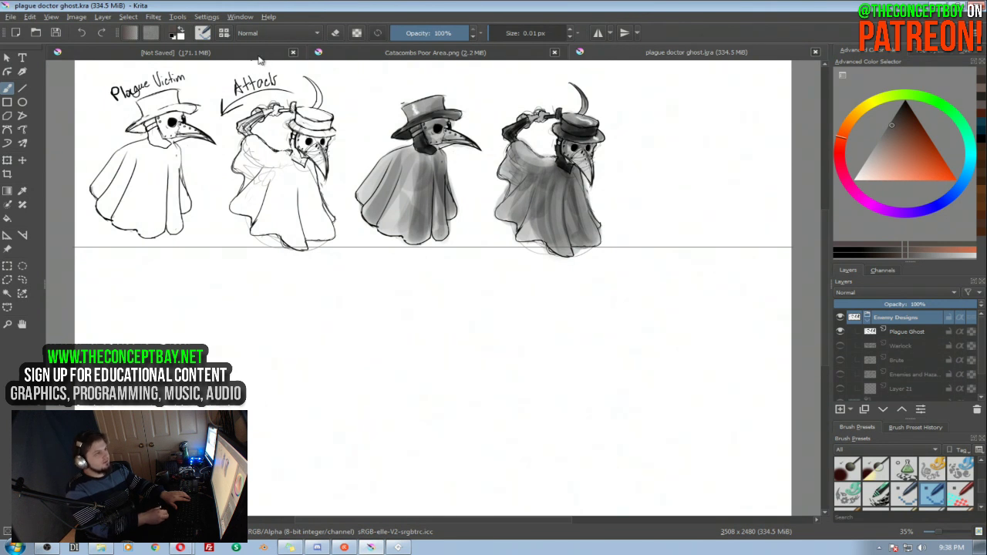
pyautogui.click(254, 55)
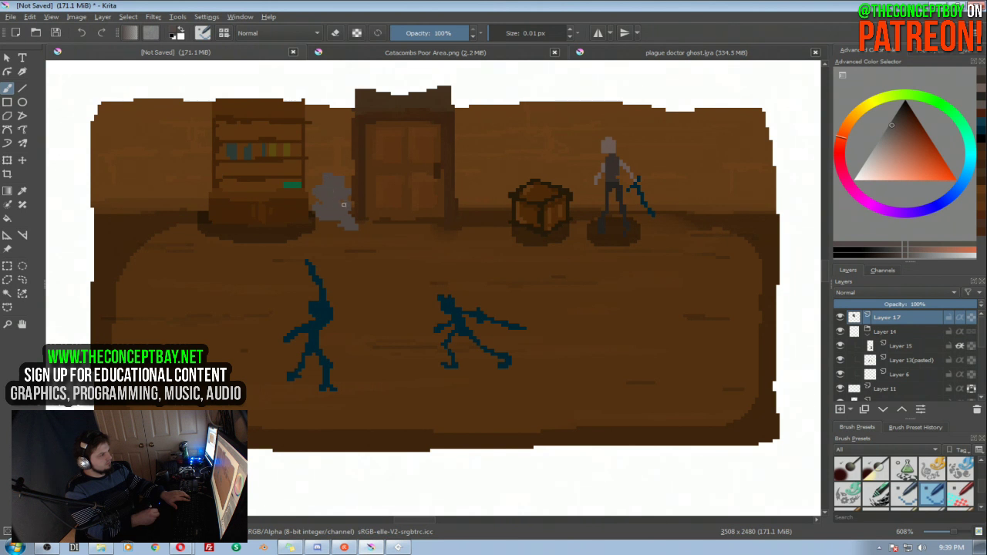
pyautogui.moveTo(294, 251)
pyautogui.mouseDown()
pyautogui.moveTo(279, 267)
pyautogui.moveTo(336, 282)
pyautogui.moveTo(352, 263)
pyautogui.moveTo(342, 232)
pyautogui.mouseUp()
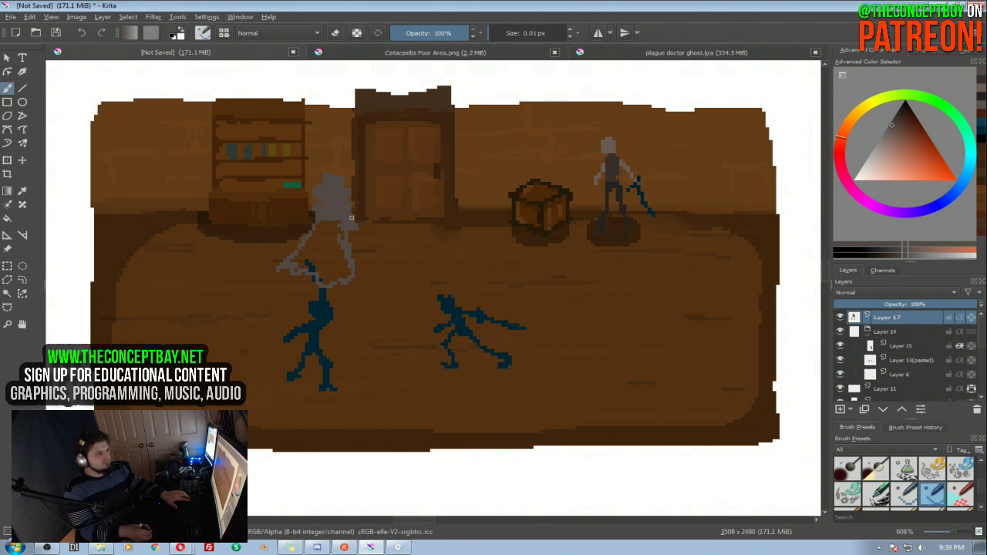
# Paint the plague doctor's hat brim and band in a darker grey and clean up the pixels around the head
pyautogui.click(894, 116)
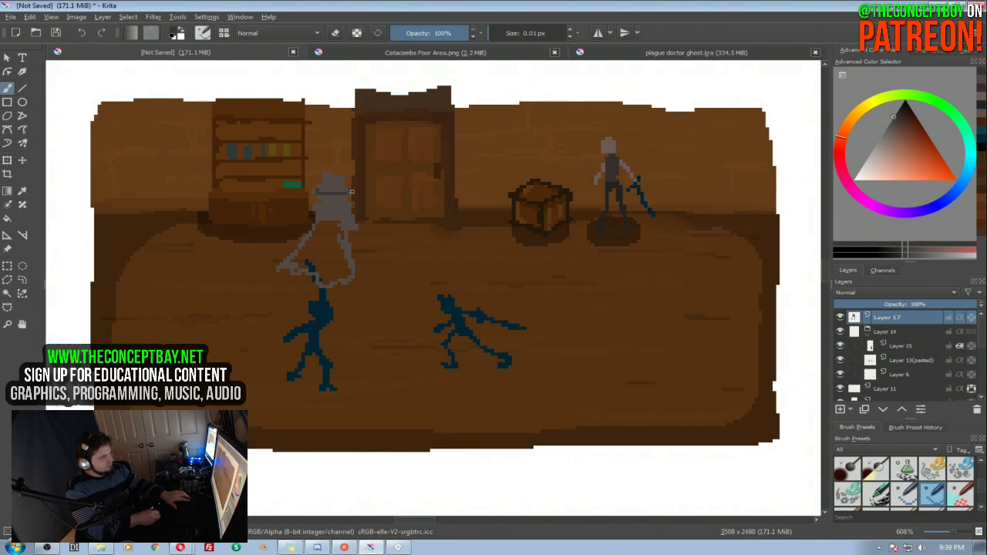
pyautogui.moveTo(339, 197)
pyautogui.mouseDown()
pyautogui.moveTo(316, 187)
pyautogui.moveTo(337, 175)
pyautogui.moveTo(328, 173)
pyautogui.mouseUp()
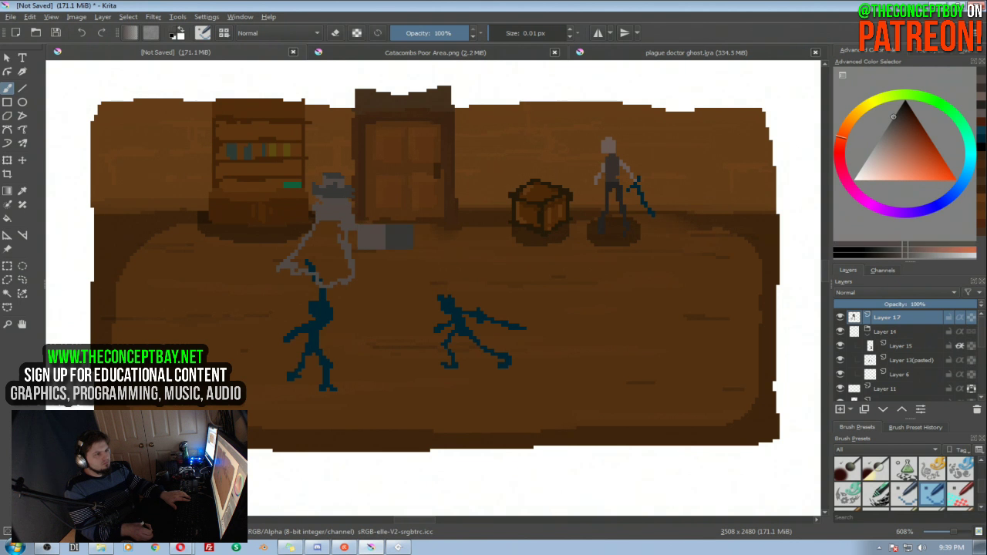
pyautogui.click(893, 124)
pyautogui.click(893, 121)
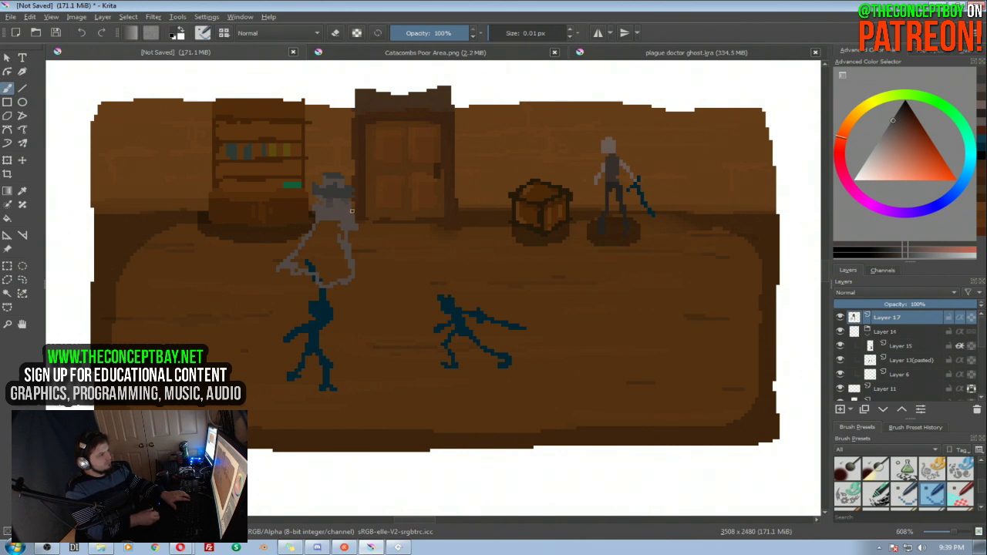
pyautogui.press('e')
pyautogui.press('e')
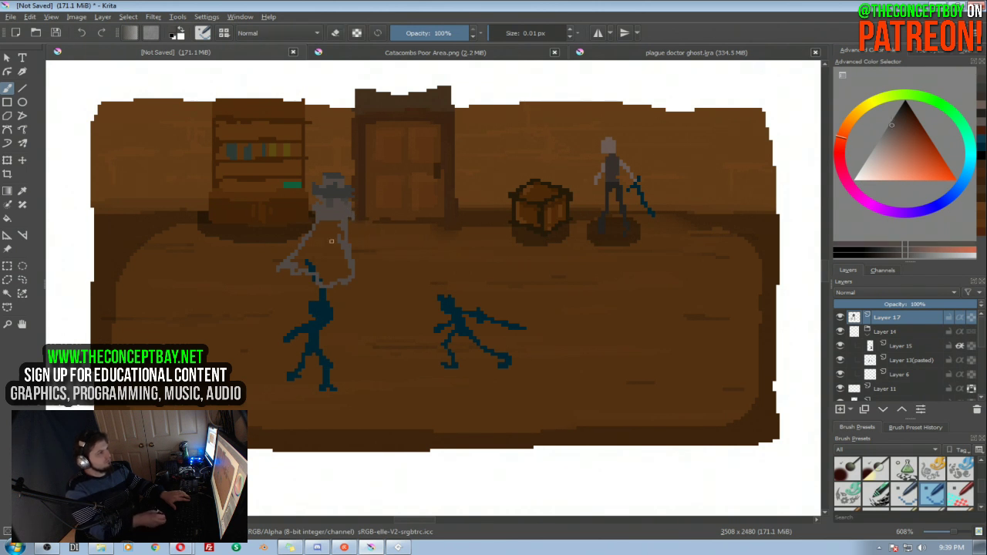
# Shade the mask under the hat brim with dark grey and touch up the crown with sampled greys, following the plague doctor reference
pyautogui.click(617, 52)
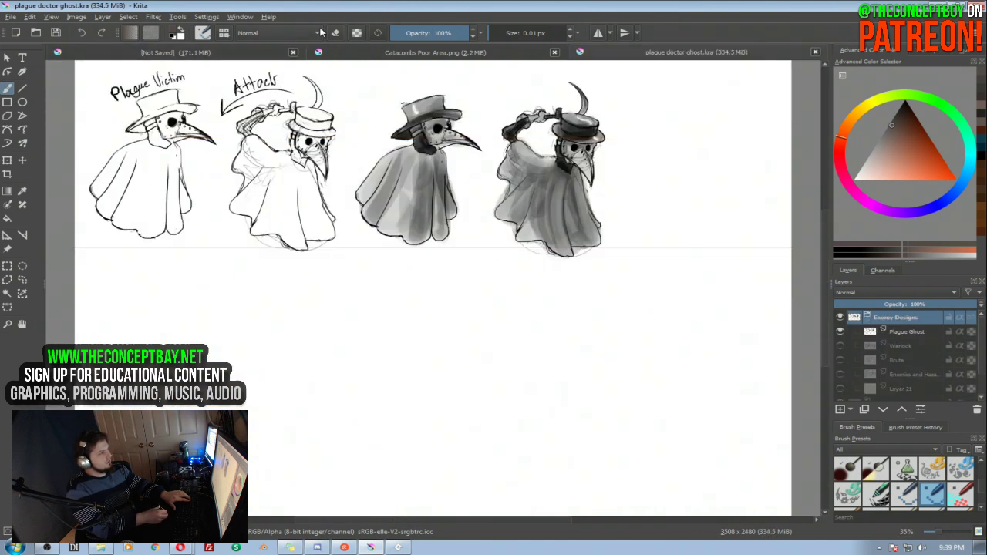
pyautogui.click(252, 54)
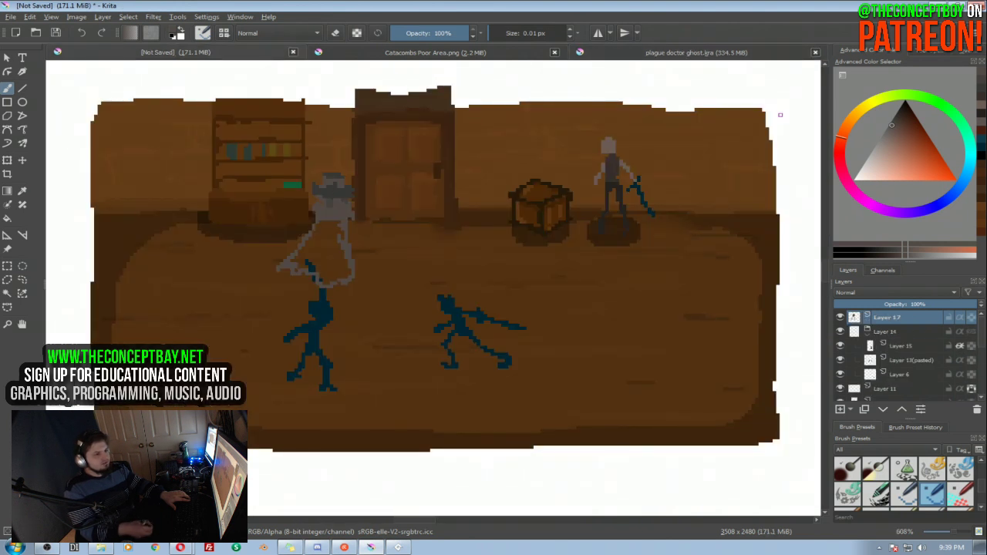
pyautogui.moveTo(897, 122); pyautogui.dragTo(893, 117)
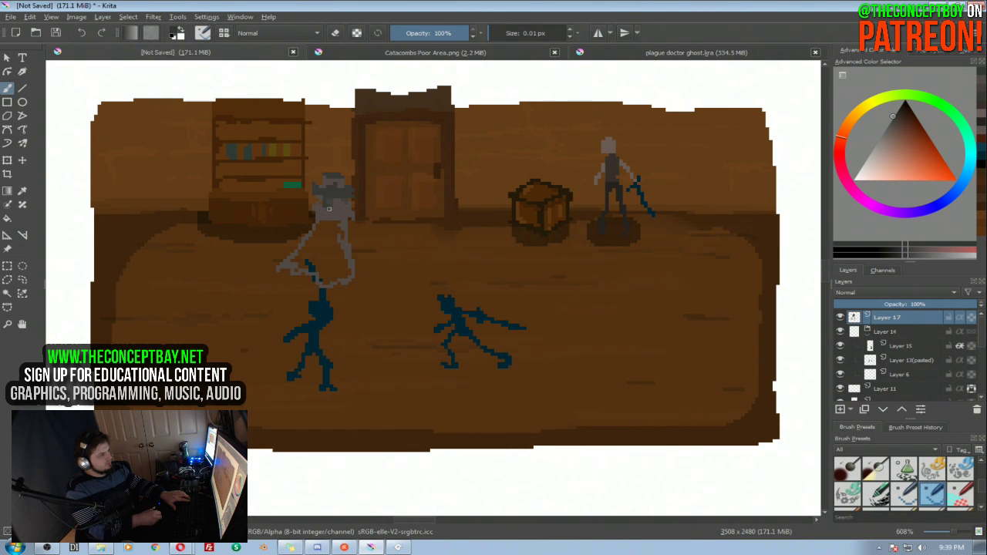
pyautogui.moveTo(323, 206); pyautogui.dragTo(342, 214)
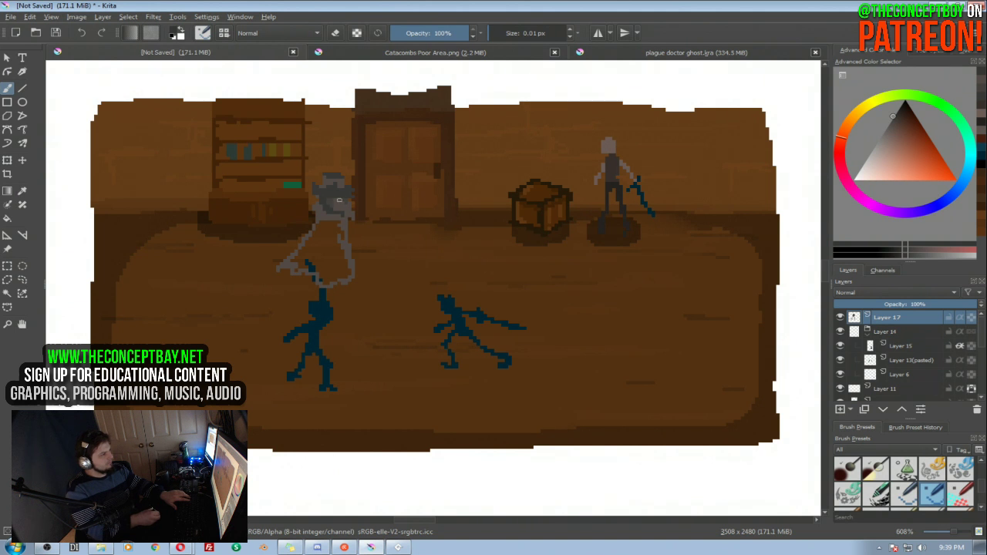
pyautogui.keyDown('ctrl'); pyautogui.click(332, 202); pyautogui.keyUp('ctrl')
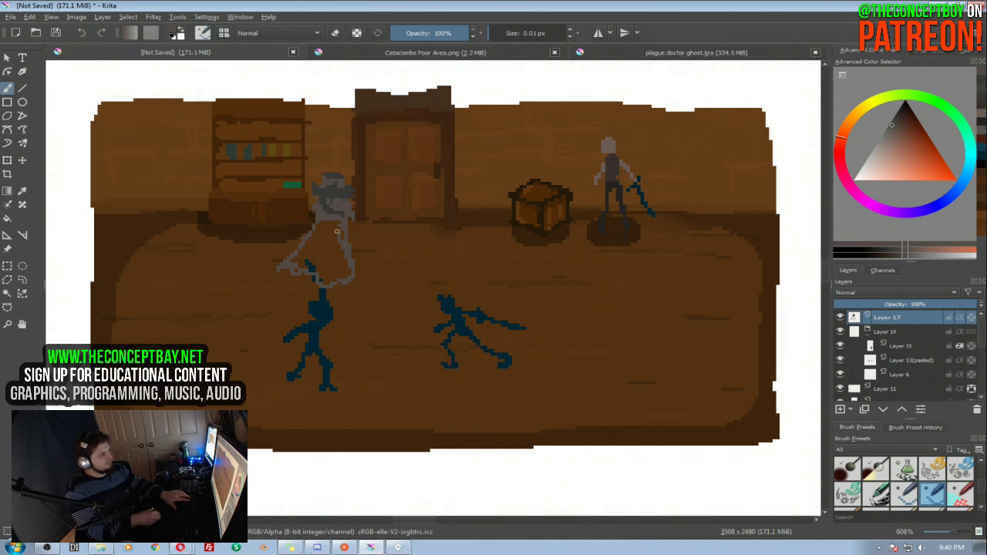
pyautogui.moveTo(330, 180); pyautogui.dragTo(346, 186)
pyautogui.keyDown('ctrl'); pyautogui.click(330, 188); pyautogui.keyUp('ctrl')
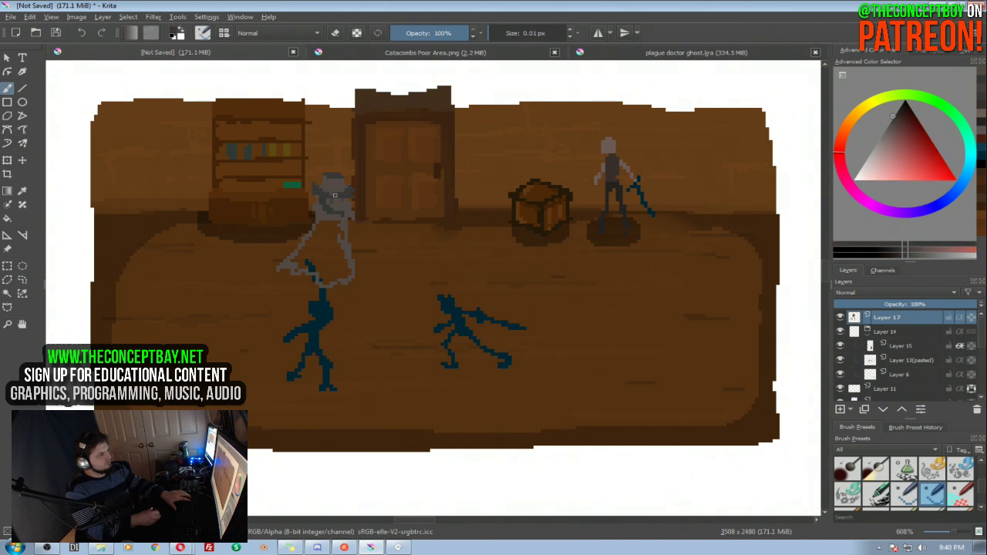
# Compare the head with the plague doctor reference, tidy its edges, and darken the hat brim with a near-black grey
pyautogui.press('e')
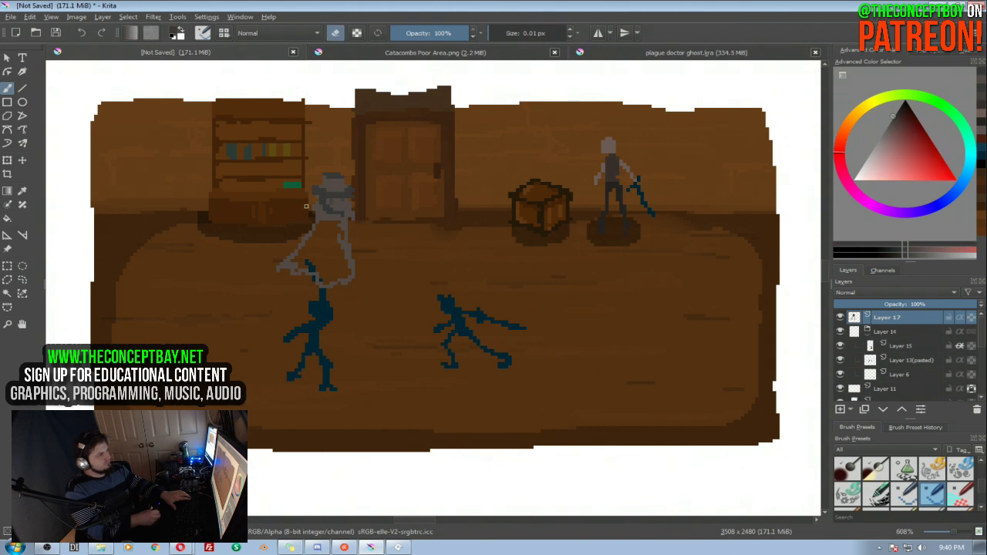
pyautogui.press('e')
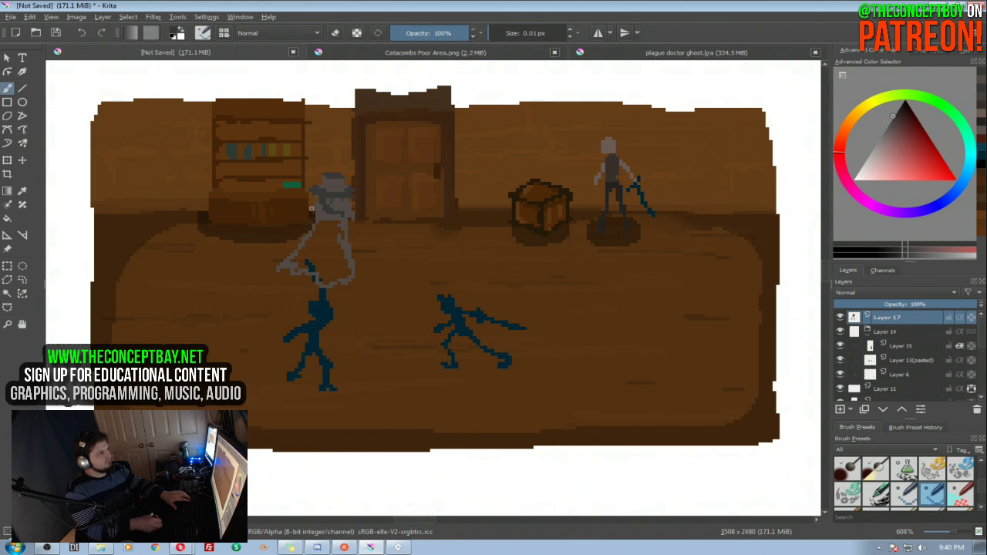
pyautogui.click(663, 53)
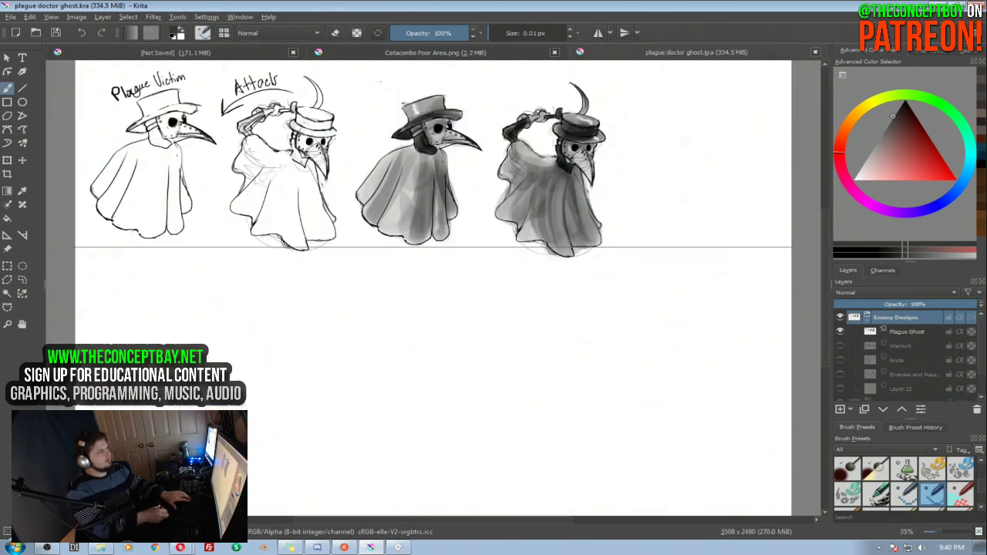
pyautogui.click(245, 54)
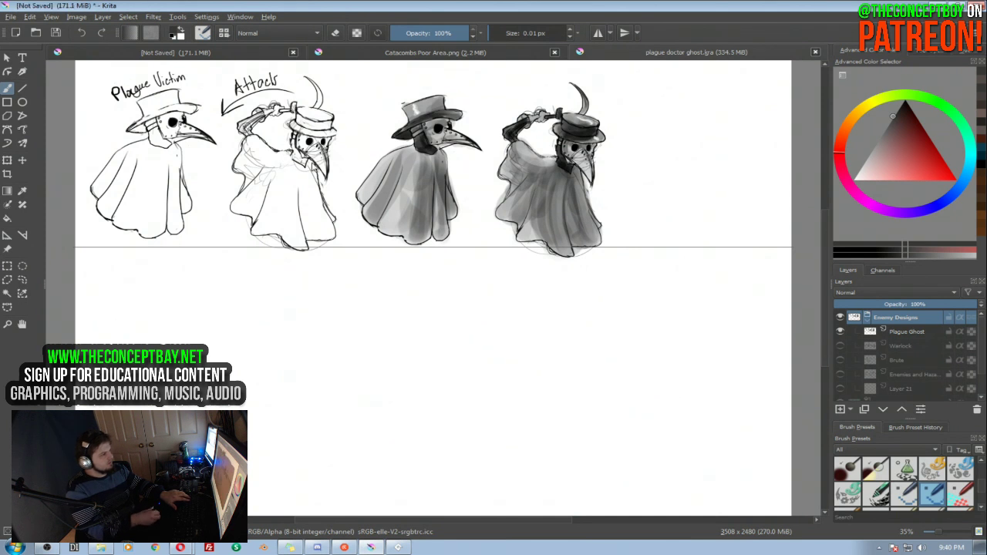
pyautogui.press('e')
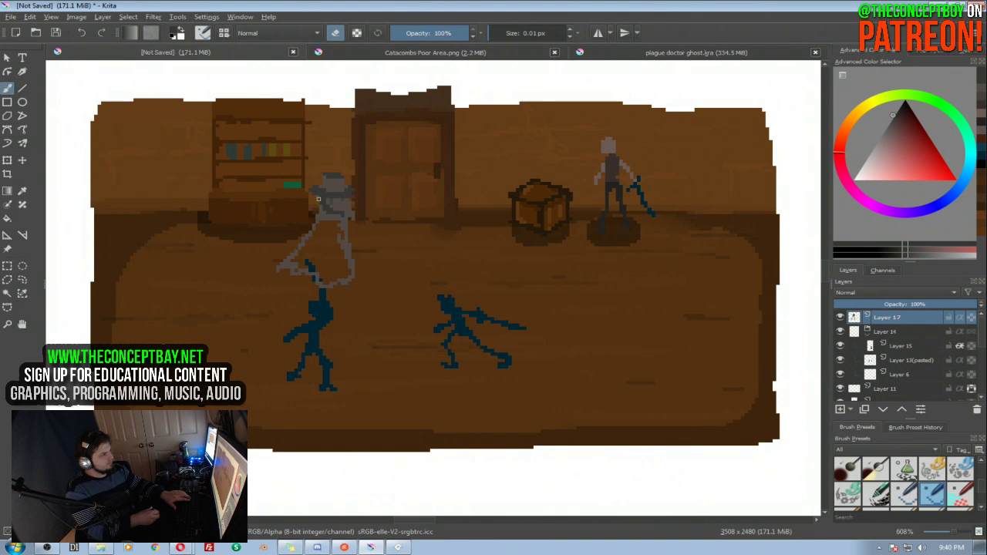
pyautogui.press('e')
pyautogui.moveTo(901, 120); pyautogui.dragTo(896, 112)
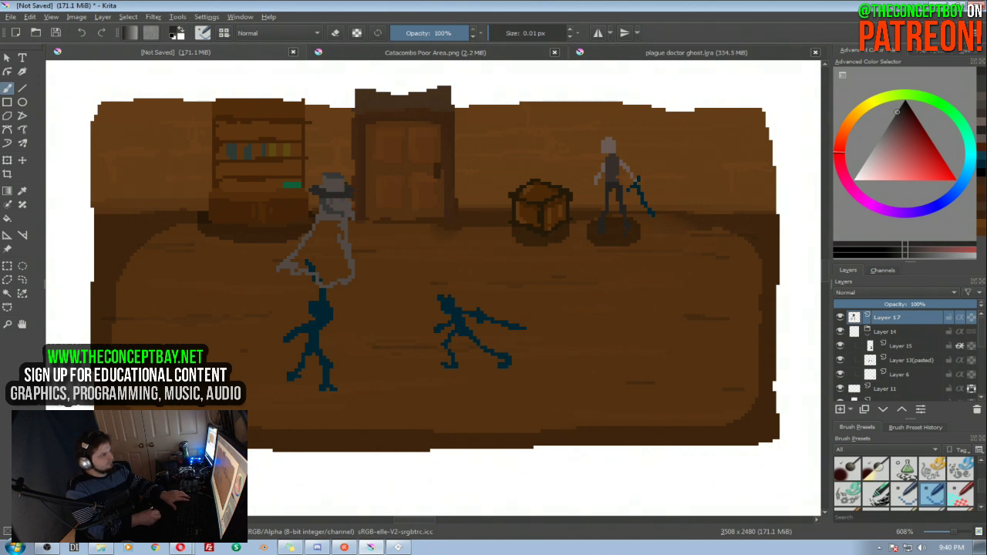
# Touch up the plague doctor's hat and mask with grey tones sampled from the figure
pyautogui.keyDown('ctrl'); pyautogui.click(333, 188); pyautogui.keyUp('ctrl')
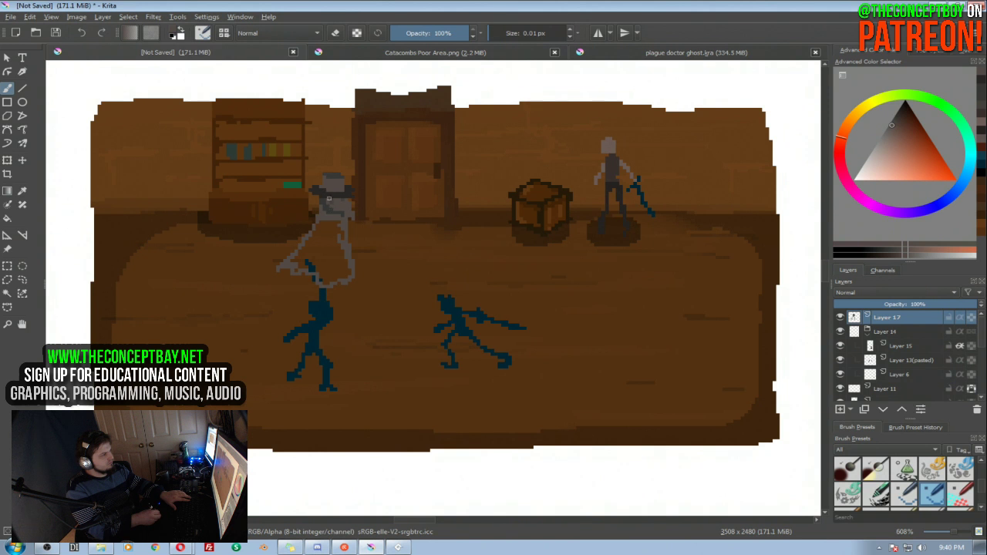
pyautogui.keyDown('ctrl'); pyautogui.click(329, 213); pyautogui.keyUp('ctrl')
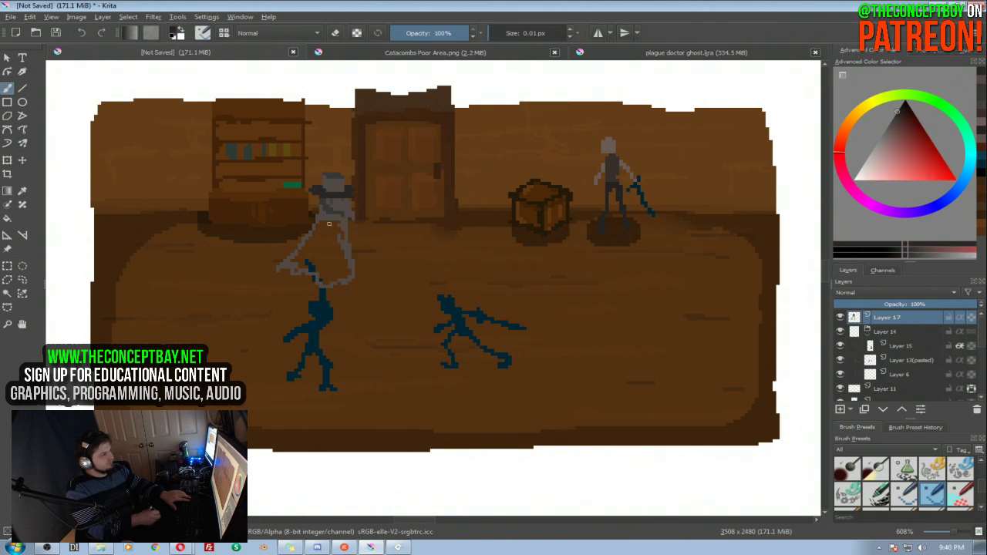
pyautogui.keyDown('ctrl'); pyautogui.click(338, 172); pyautogui.keyUp('ctrl')
pyautogui.keyDown('ctrl'); pyautogui.click(334, 179); pyautogui.keyUp('ctrl')
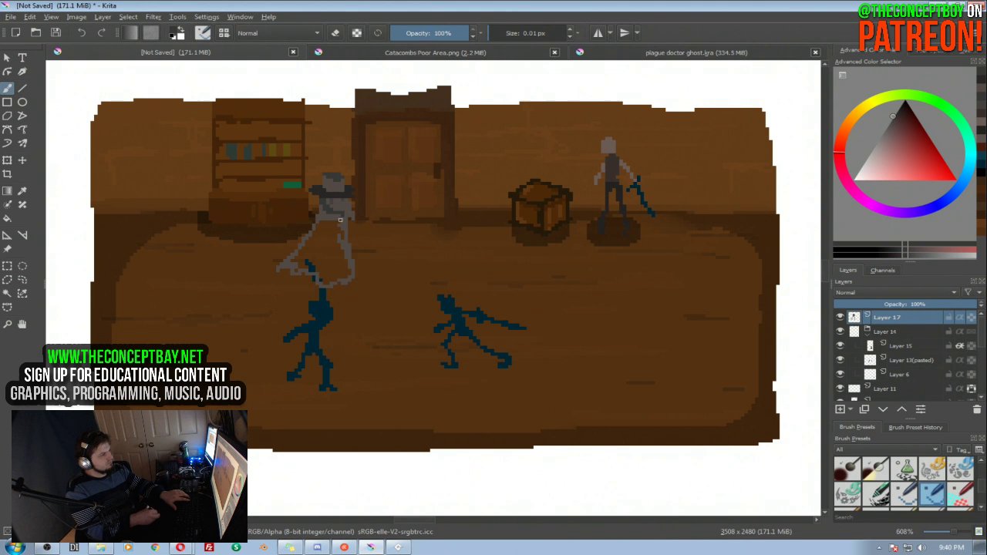
# Sample the mask's light grey, enlarge the brush to 3.10 px, and fill in the cloak outline
pyautogui.keyDown('ctrl'); pyautogui.click(330, 212); pyautogui.keyUp('ctrl')
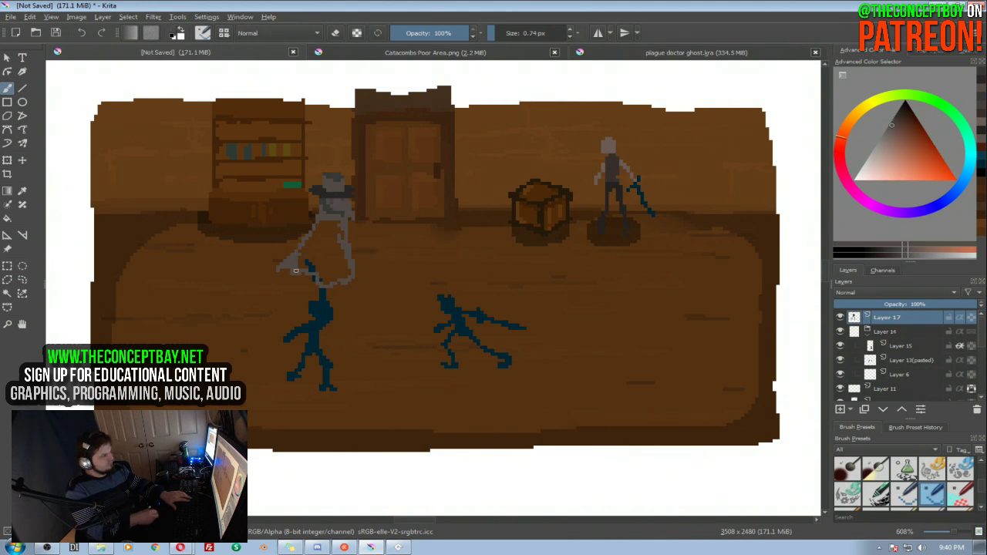
pyautogui.keyDown('shift'); pyautogui.moveTo(310, 254); pyautogui.dragTo(314, 253); pyautogui.keyUp('shift')
pyautogui.moveTo(310, 254)
pyautogui.mouseDown()
pyautogui.moveTo(327, 222)
pyautogui.moveTo(343, 265)
pyautogui.moveTo(327, 280)
pyautogui.moveTo(324, 264)
pyautogui.moveTo(310, 268)
pyautogui.moveTo(329, 251)
pyautogui.moveTo(340, 271)
pyautogui.moveTo(325, 281)
pyautogui.moveTo(325, 258)
pyautogui.mouseUp()
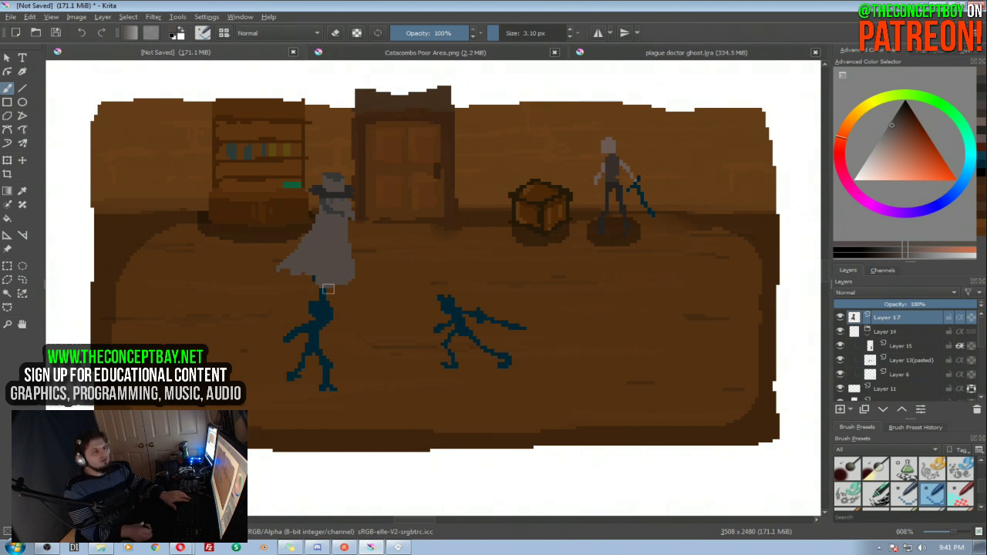
# Pick a mid grey, reduce the brush to 2.14 px, and check the plague doctor reference sketches
pyautogui.click(888, 131)
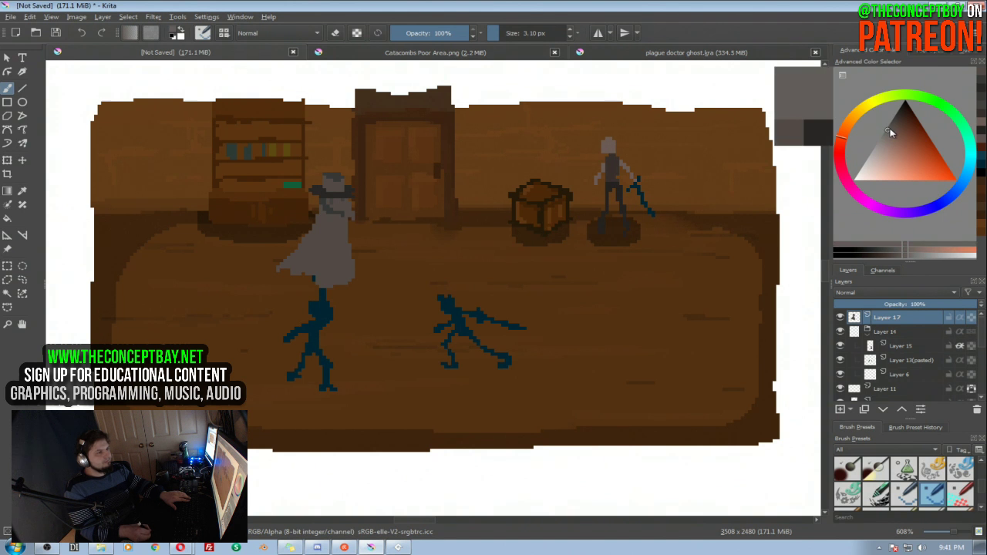
pyautogui.click(886, 133)
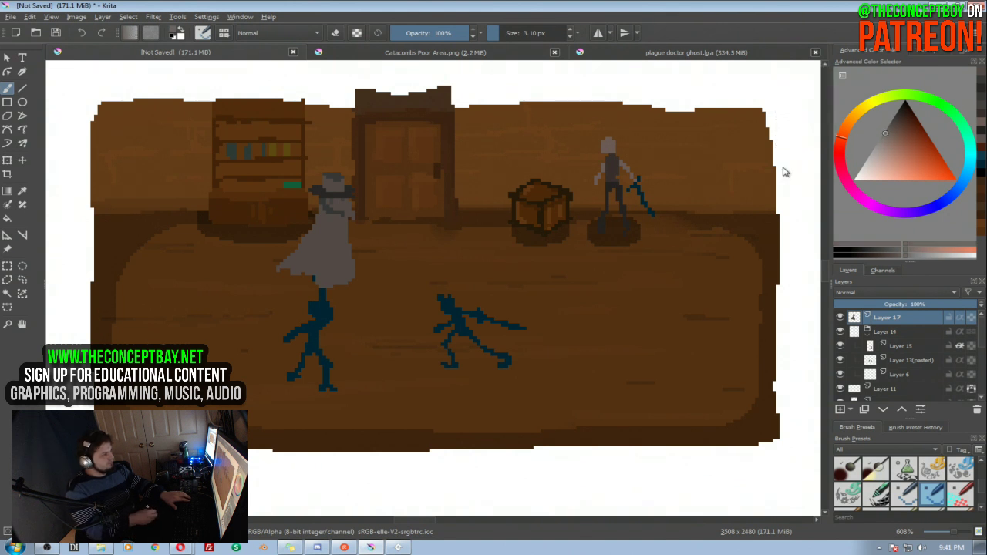
pyautogui.press('[')
pyautogui.click(646, 53)
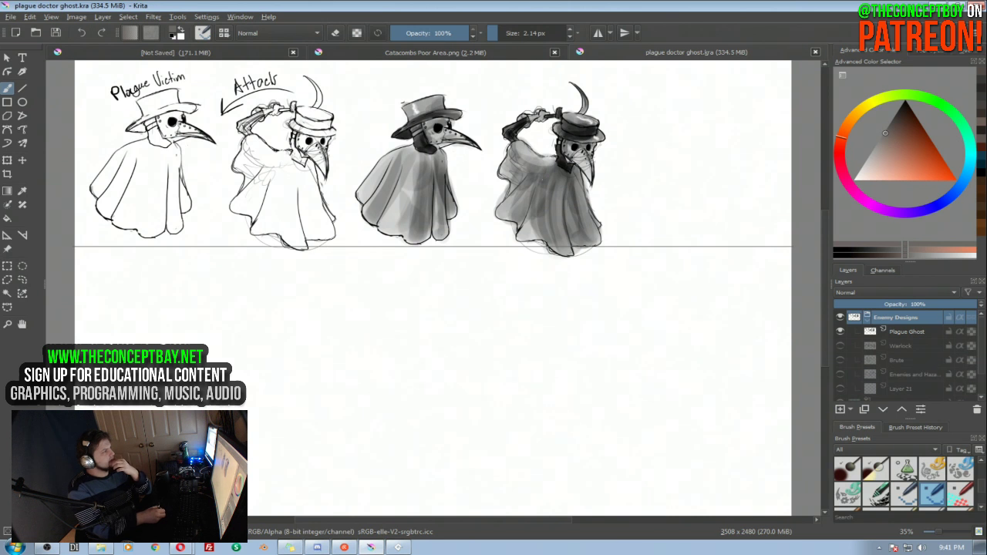
pyautogui.click(206, 52)
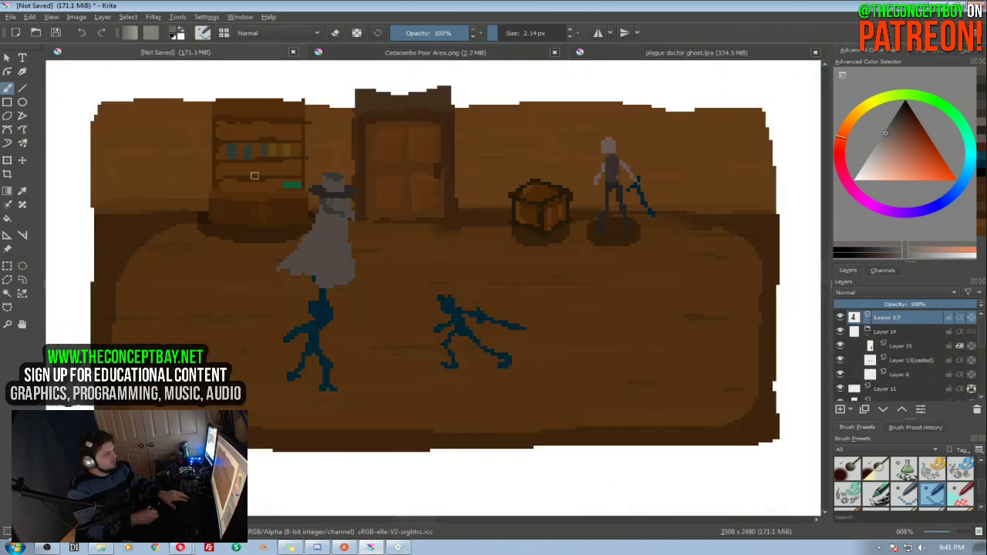
# Touch up the lower mask and neck above the cloak with greys sampled from the figure, using a 1.00 px brush
pyautogui.keyDown('ctrl'); pyautogui.click(316, 223); pyautogui.keyUp('ctrl')
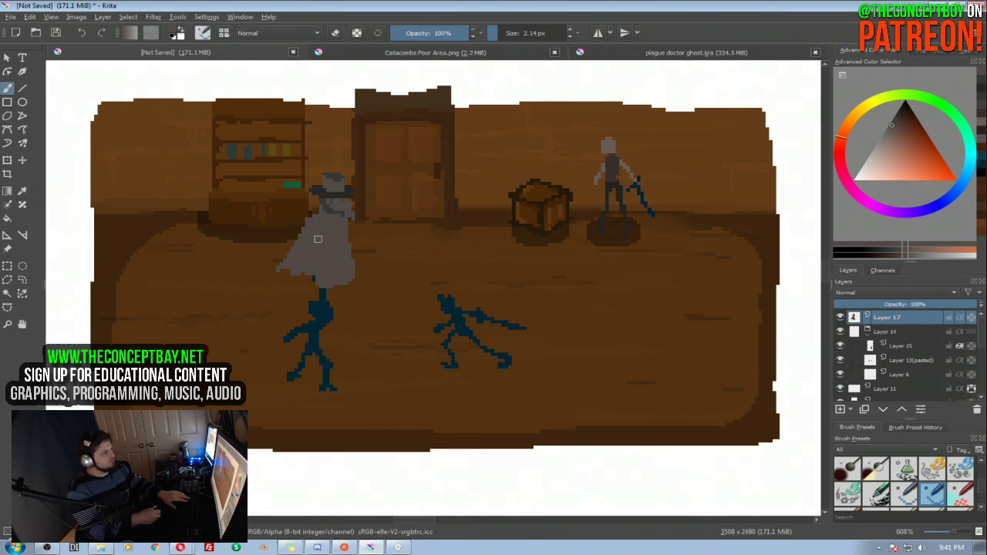
pyautogui.rightClick(311, 237)
pyautogui.click(318, 171)
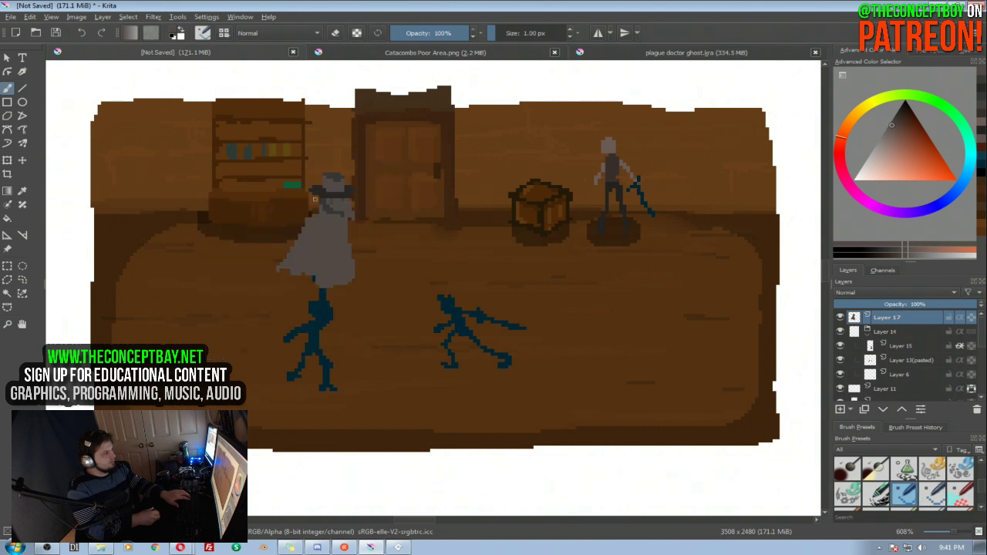
pyautogui.press('e')
pyautogui.press('e')
pyautogui.keyDown('ctrl'); pyautogui.click(330, 194); pyautogui.keyUp('ctrl')
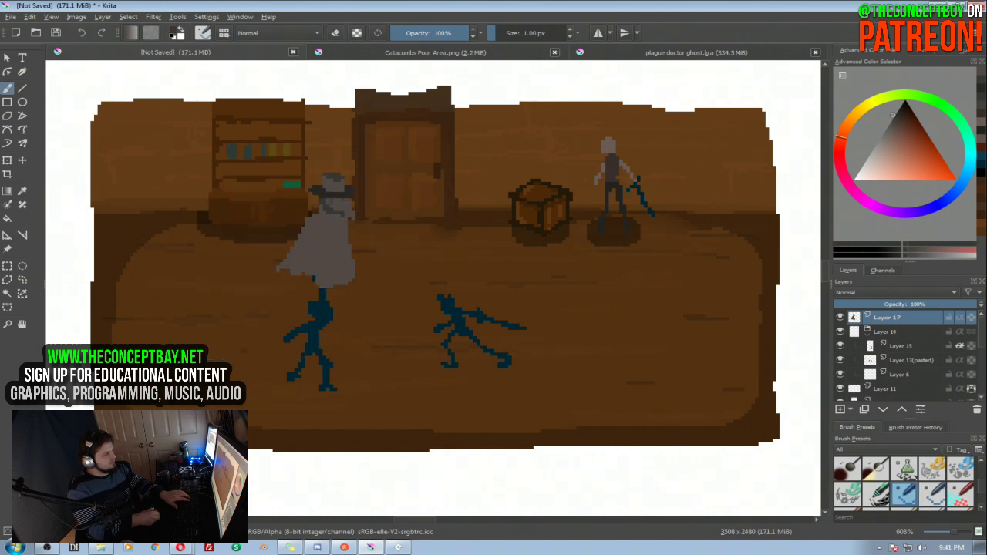
pyautogui.moveTo(329, 214); pyautogui.dragTo(337, 212)
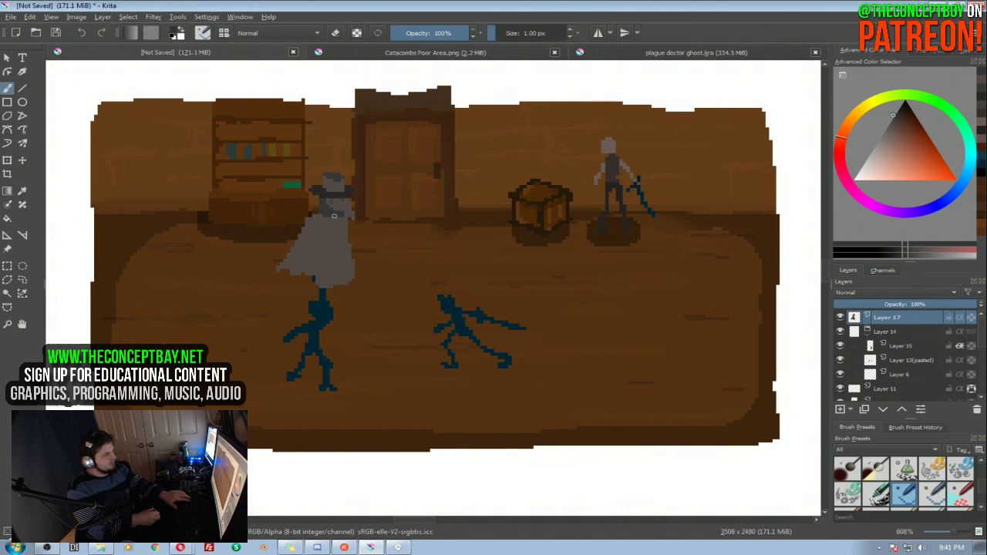
pyautogui.keyDown('ctrl'); pyautogui.click(330, 198); pyautogui.keyUp('ctrl')
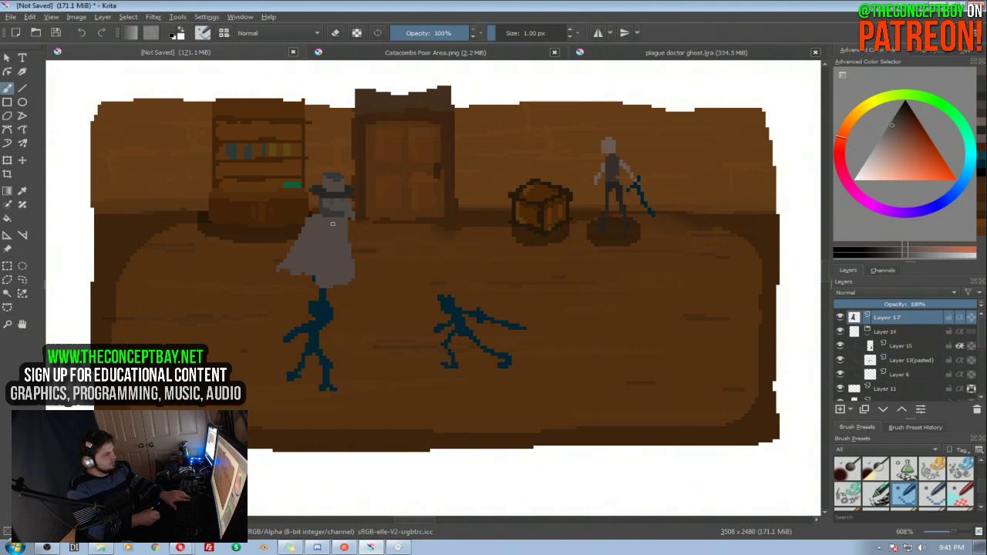
pyautogui.press('e')
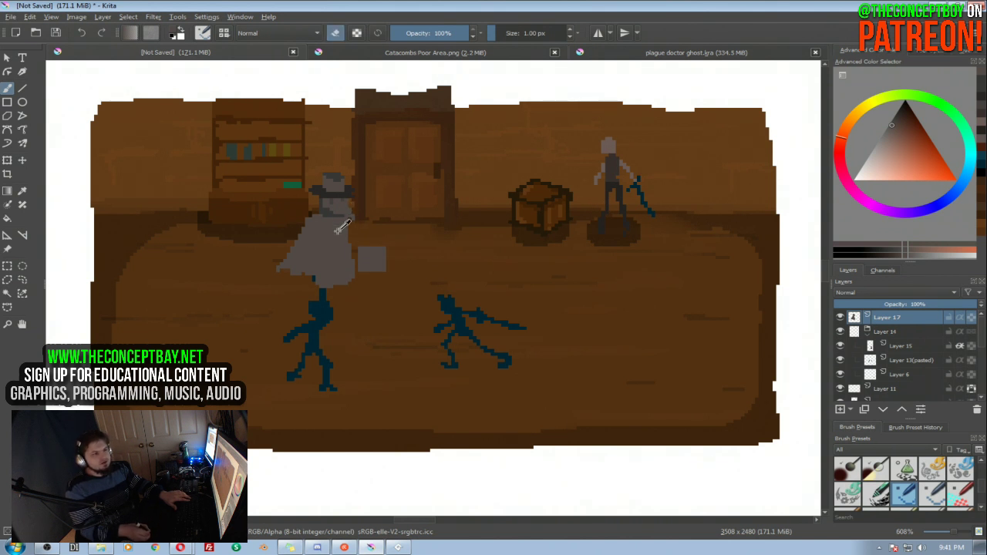
pyautogui.press('e')
# Shift the paint colour to a muted cyan-grey, enlarge the brush to 2.02 px, and undo the trial stroke on the cloak
pyautogui.click(887, 135)
pyautogui.click(887, 135)
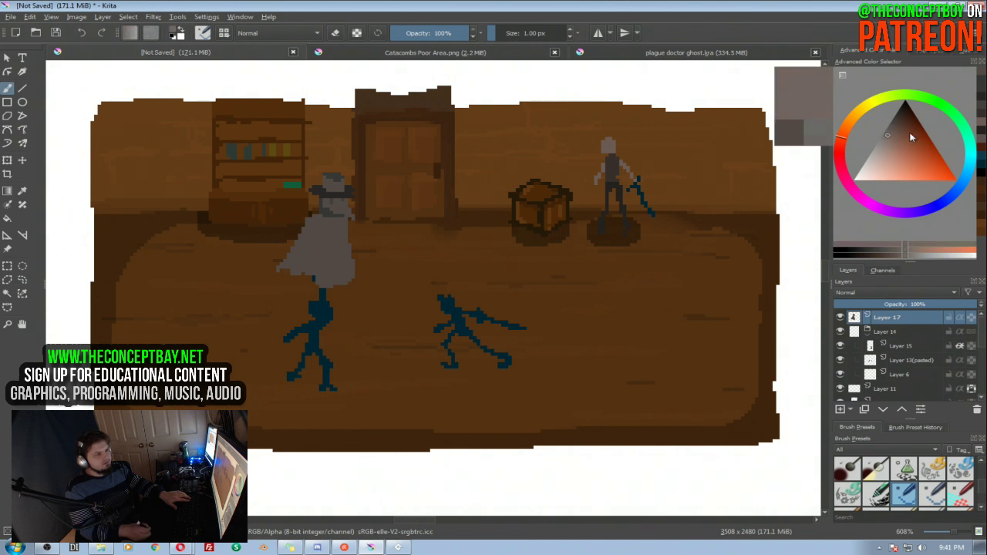
pyautogui.click(970, 157)
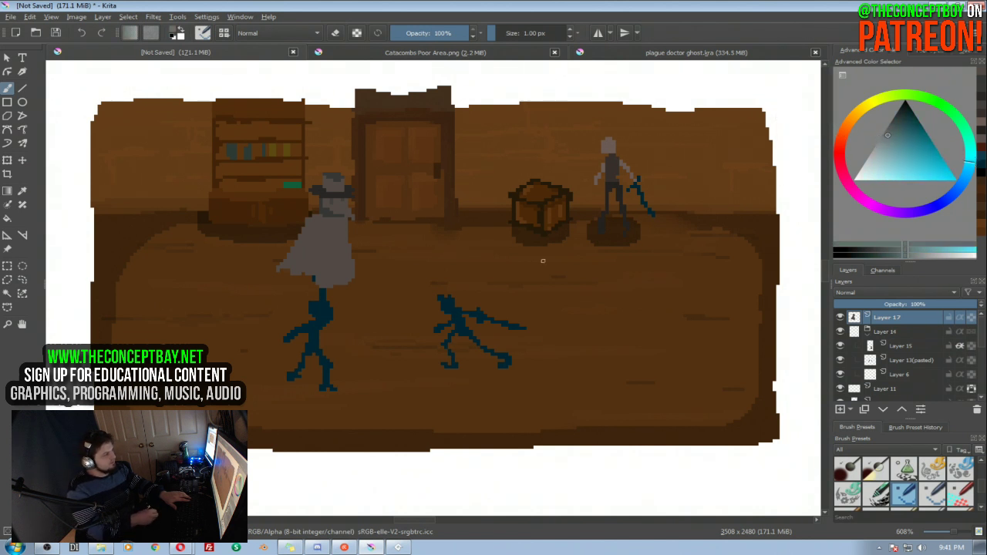
pyautogui.keyDown('shift'); pyautogui.moveTo(303, 230); pyautogui.dragTo(299, 248); pyautogui.keyUp('shift')
pyautogui.hotkey('ctrl', 'z')
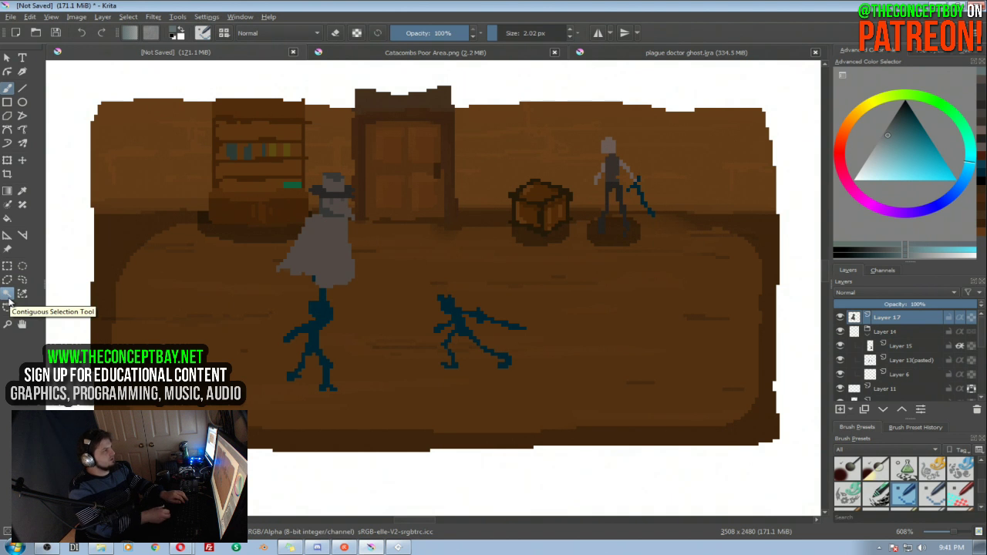
# Assign W as the custom keyboard shortcut for the Contiguous Selection Tool
pyautogui.click(235, 17)
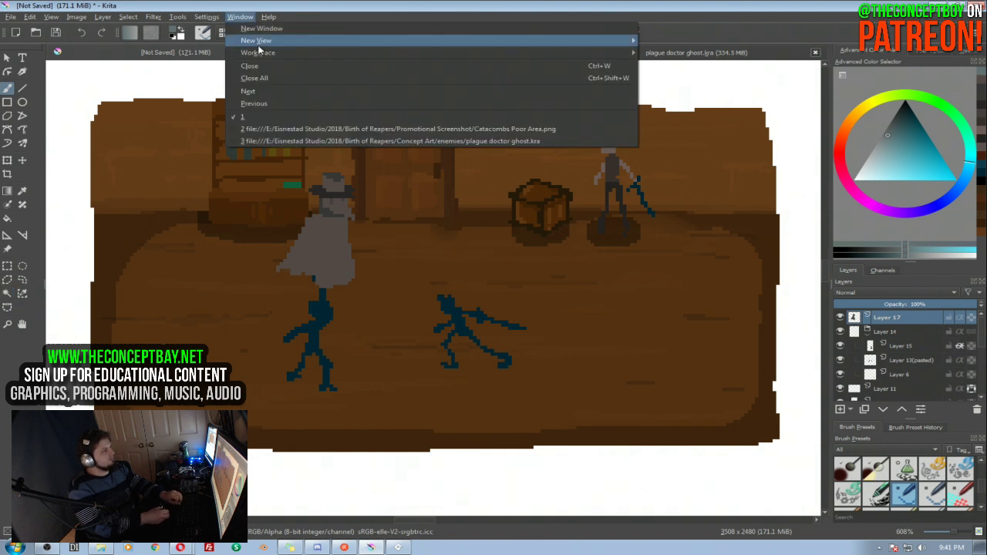
pyautogui.moveTo(209, 16)
pyautogui.click(230, 29)
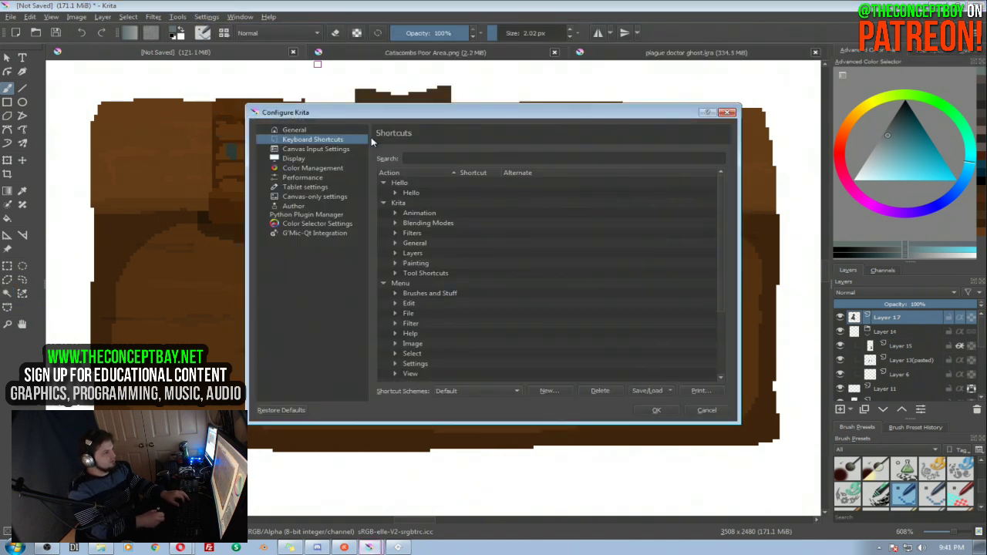
pyautogui.click(427, 157)
pyautogui.write('contri')
pyautogui.press('BackSpace')
pyautogui.click(512, 204)
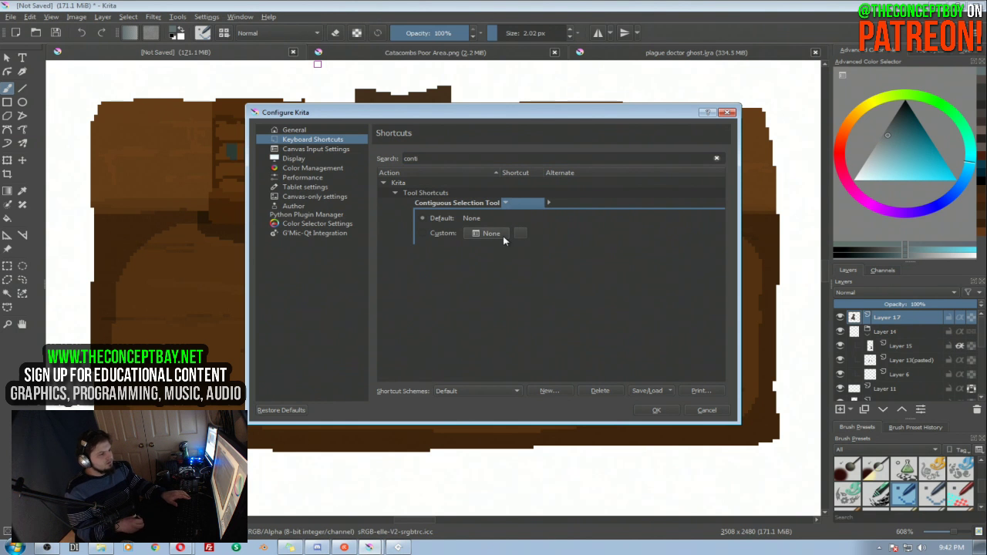
pyautogui.click(658, 410)
# Select the cloak with the Contiguous Selection Tool and paint it a muted dark teal with an 8.19 px brush
pyautogui.press('w')
pyautogui.click(341, 279)
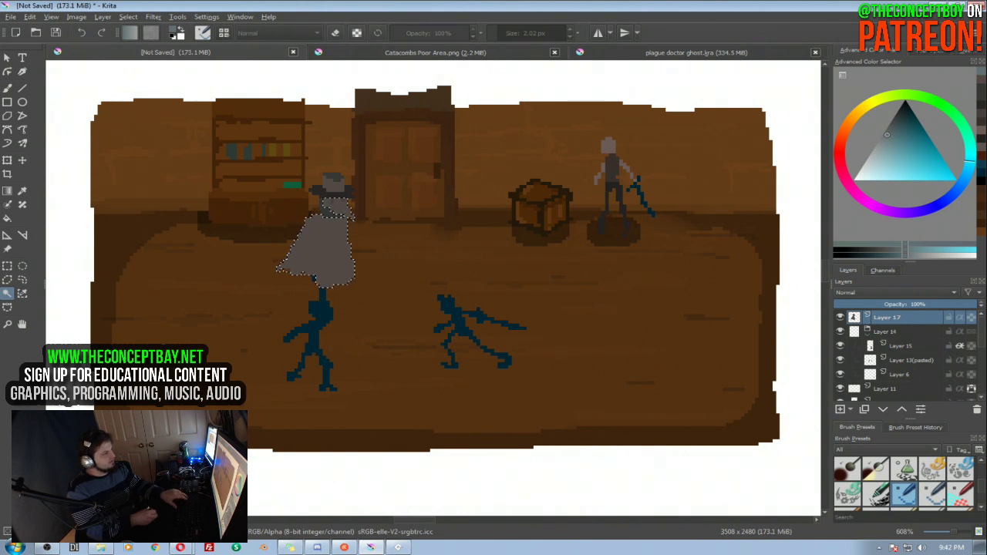
pyautogui.press('b')
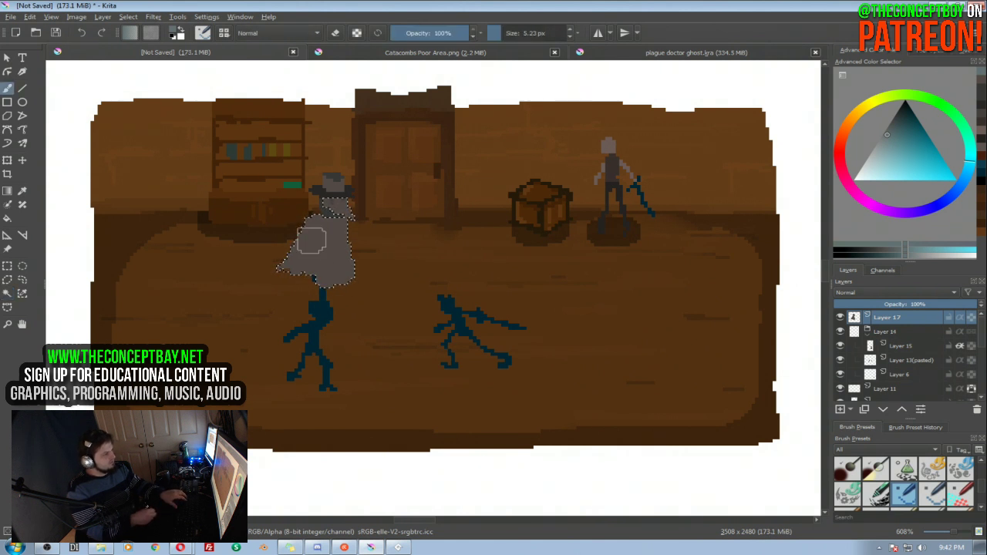
pyautogui.moveTo(311, 240)
pyautogui.mouseDown()
pyautogui.moveTo(305, 246)
pyautogui.moveTo(293, 213)
pyautogui.mouseUp()
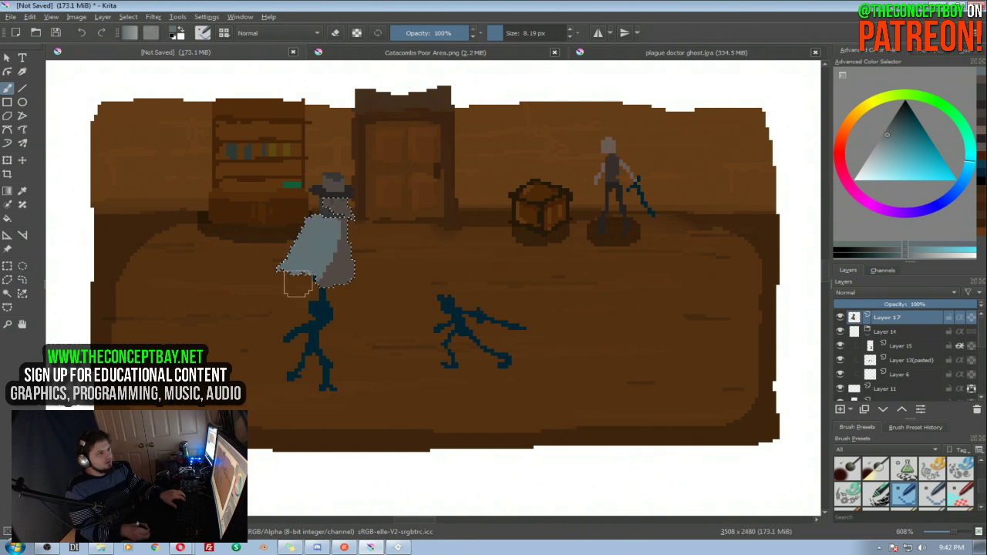
pyautogui.hotkey('ctrl', 'z')
pyautogui.click(895, 128)
pyautogui.moveTo(318, 233)
pyautogui.mouseDown()
pyautogui.moveTo(297, 257)
pyautogui.moveTo(299, 245)
pyautogui.moveTo(340, 239)
pyautogui.mouseUp()
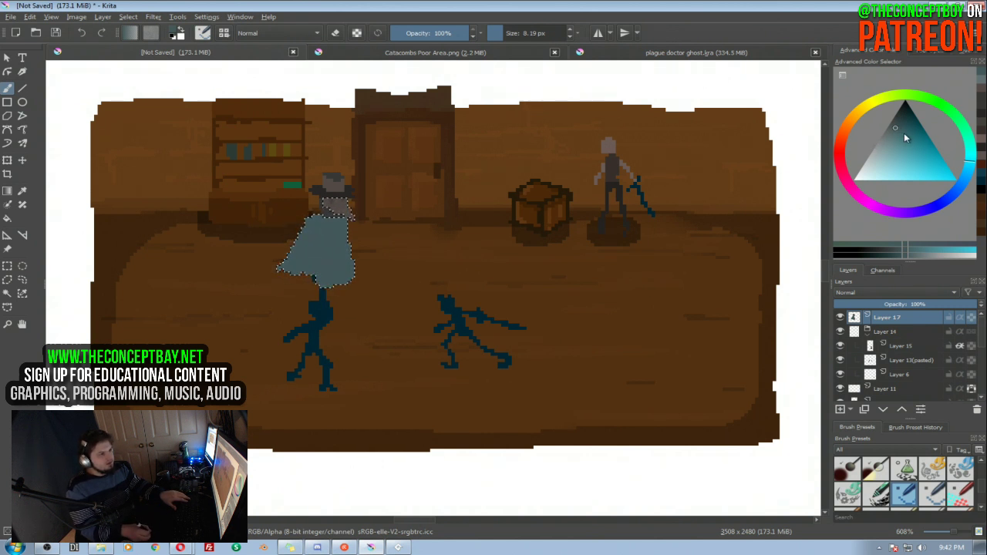
# Pick a slightly lighter teal and try painting folds on the cloak with a smaller 3.23 px brush
pyautogui.moveTo(898, 130); pyautogui.dragTo(898, 137)
pyautogui.press('[')
pyautogui.press('[')
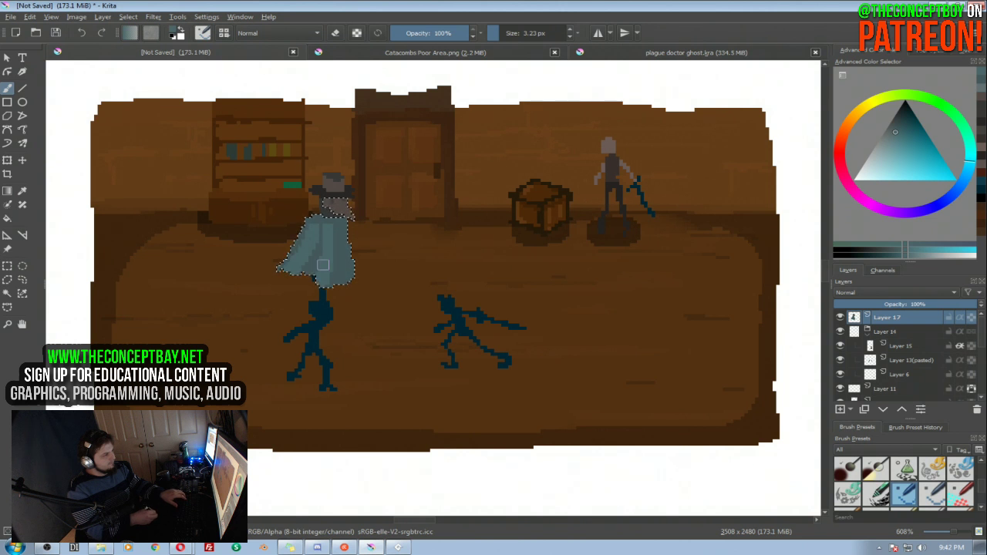
pyautogui.hotkey('ctrl', 'z')
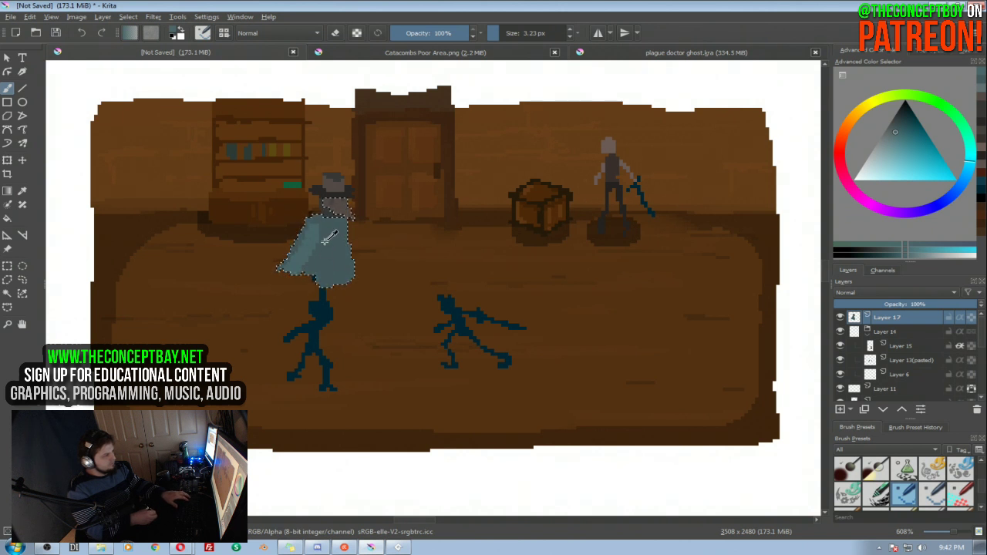
pyautogui.press('[')
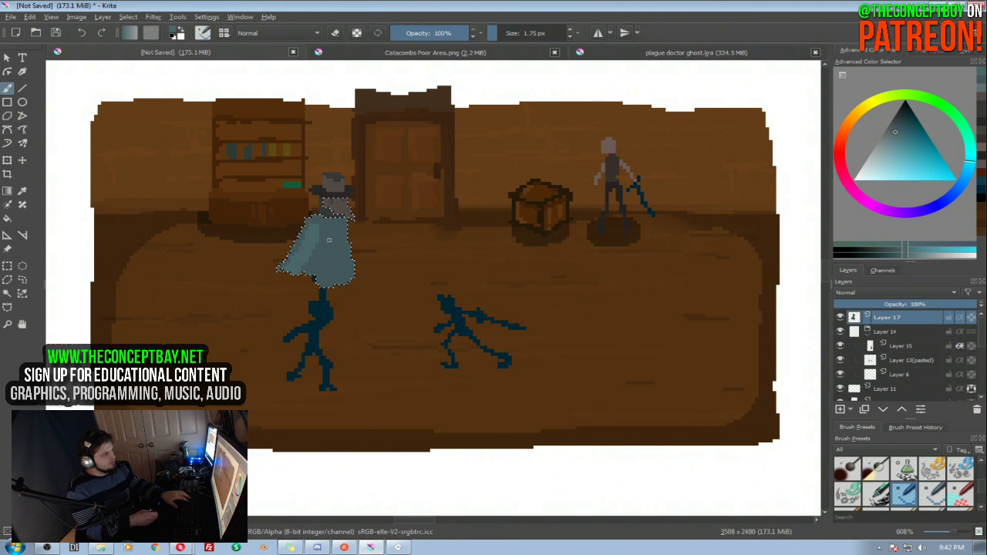
# Switch to the other pixel brush preset and paint soft vertical folds down the teal cloak at 3.00 px
pyautogui.rightClick(322, 245)
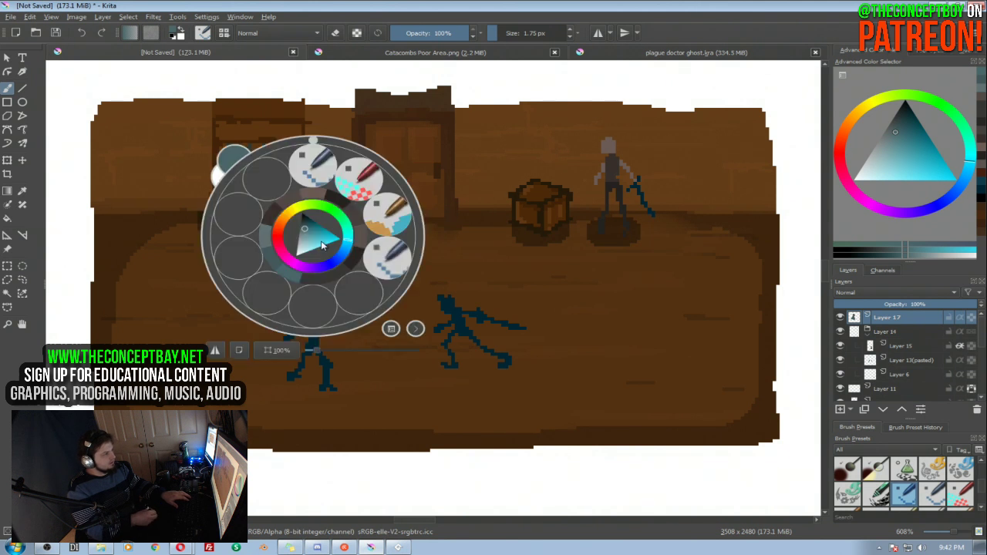
pyautogui.click(393, 261)
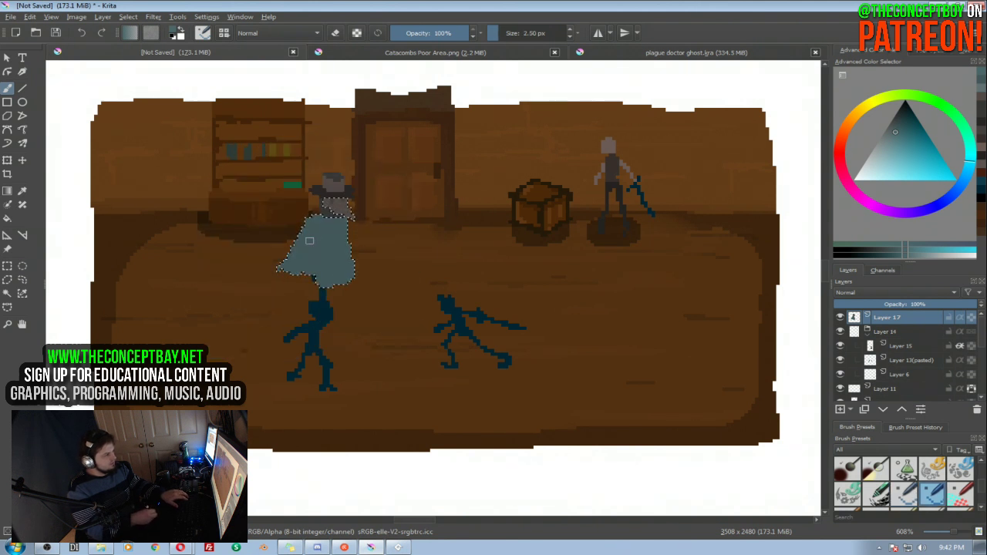
pyautogui.press('[')
pyautogui.press('[')
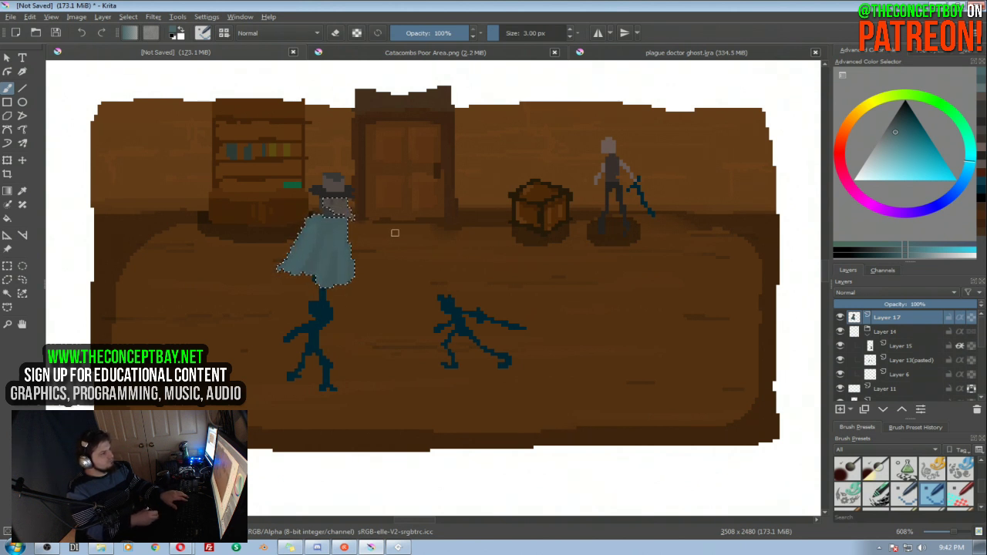
# Clear the selection and move the plague doctor to the room's left side, in front of the bookshelf's left edge
pyautogui.moveTo(412, 158); pyautogui.dragTo(131, 231)
pyautogui.press('t')
pyautogui.scroll(-1, 229, 175)
pyautogui.moveTo(229, 174); pyautogui.dragTo(259, 129)
pyautogui.moveTo(287, 204); pyautogui.dragTo(373, 229)
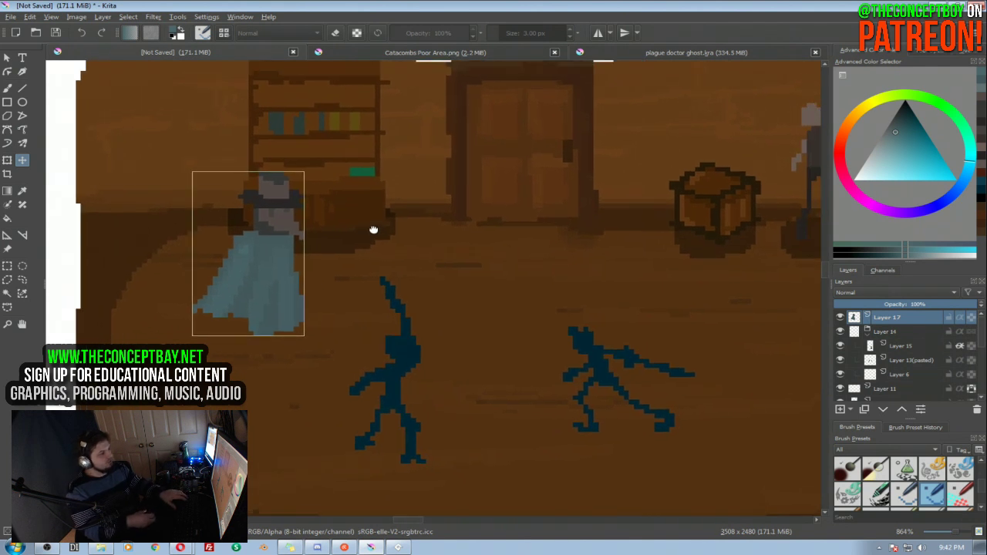
# Reshape and extend the mask's beak with a 1.00 px brush, painting and erasing pixels, and touch up its underside with sampled colours
pyautogui.press('b')
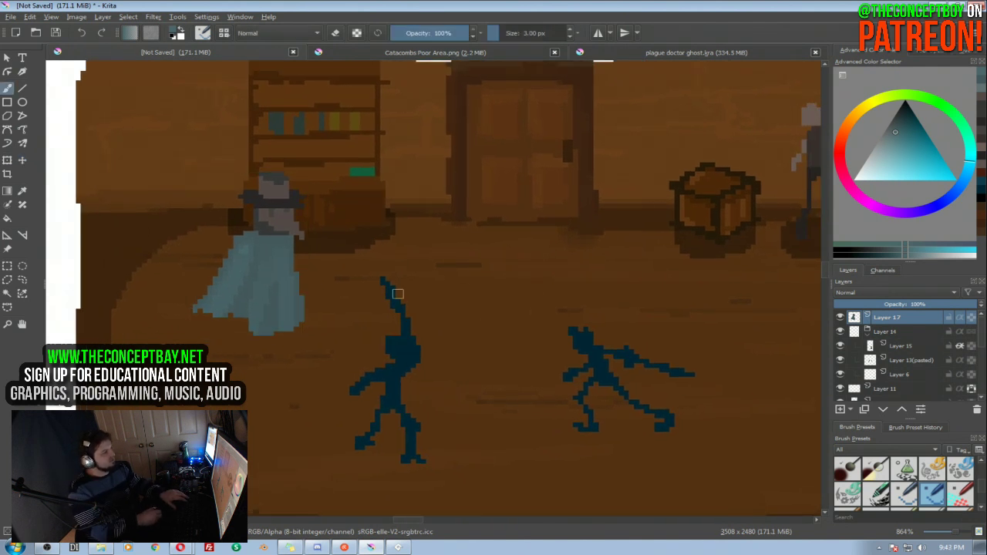
pyautogui.keyDown('ctrl'); pyautogui.click(327, 256); pyautogui.keyUp('ctrl')
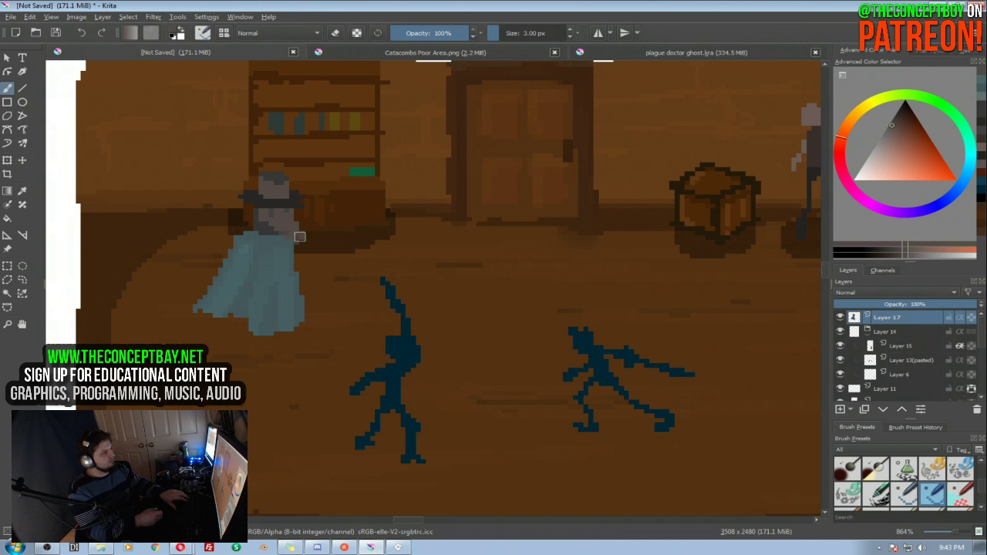
pyautogui.rightClick(339, 238)
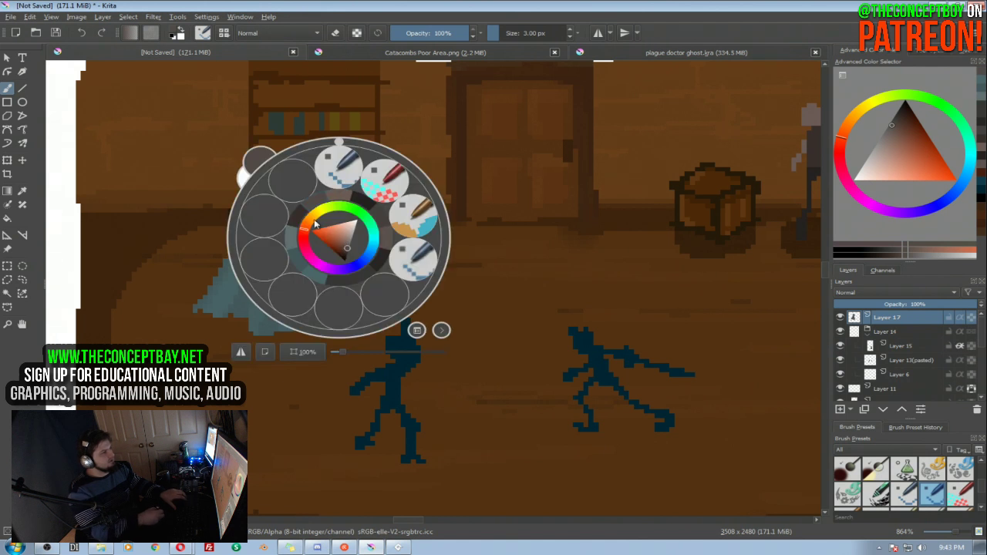
pyautogui.click(340, 167)
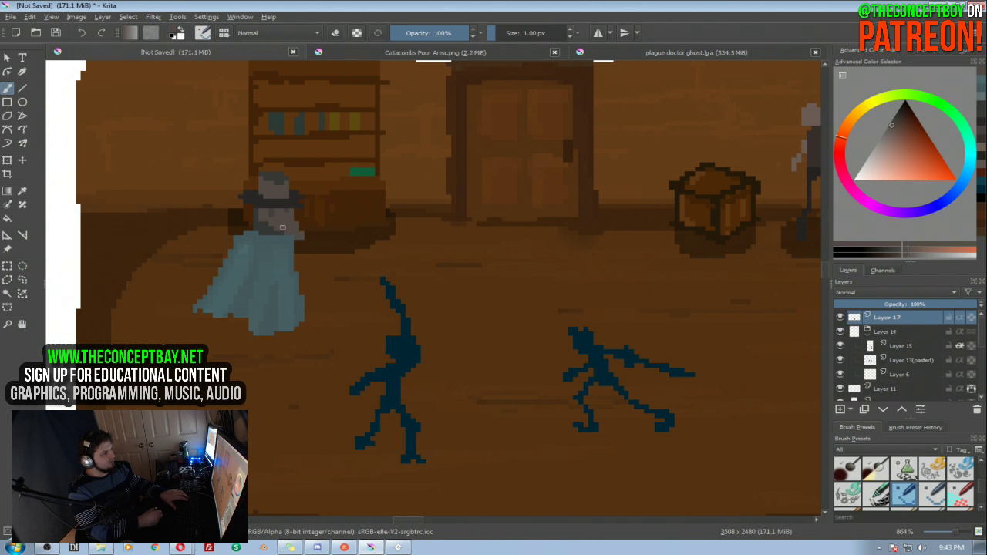
pyautogui.press('e')
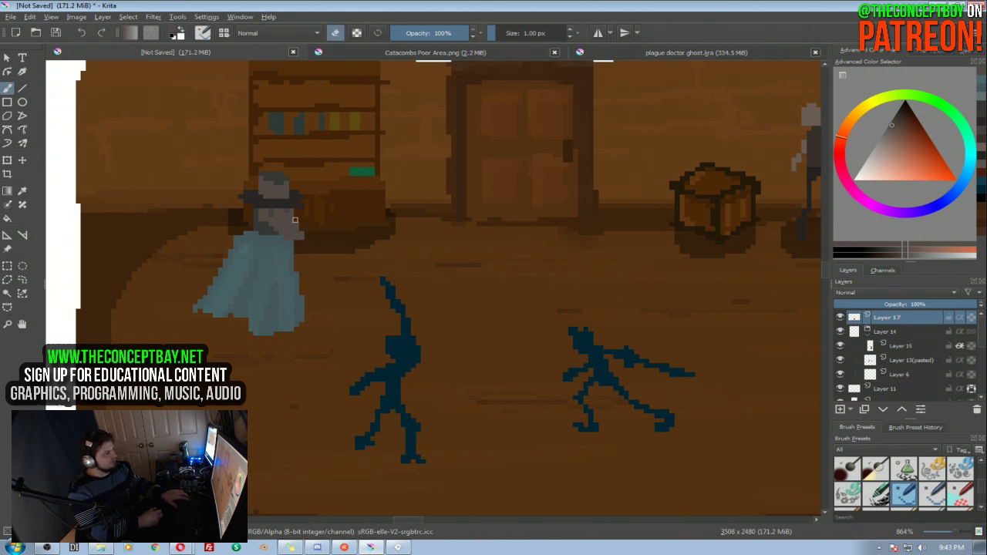
pyautogui.press('e')
pyautogui.press('e')
pyautogui.press('e')
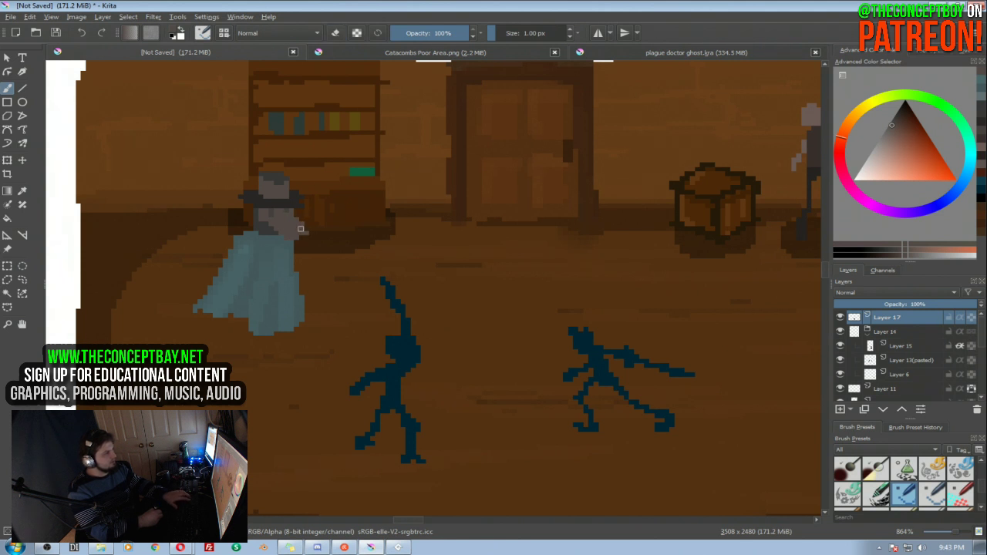
pyautogui.press('e')
pyautogui.press('e')
pyautogui.keyDown('ctrl'); pyautogui.click(281, 236); pyautogui.keyUp('ctrl')
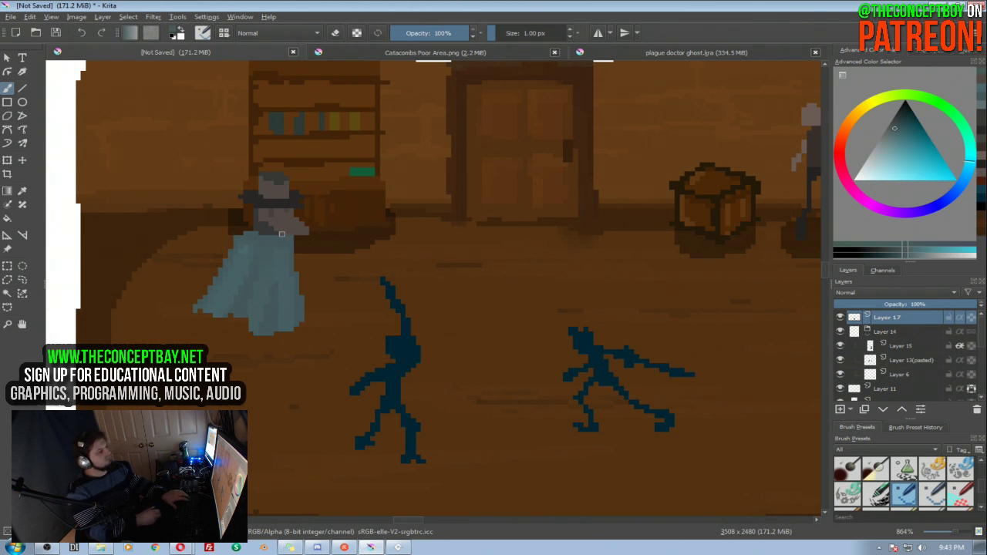
pyautogui.keyDown('ctrl'); pyautogui.click(288, 236); pyautogui.keyUp('ctrl')
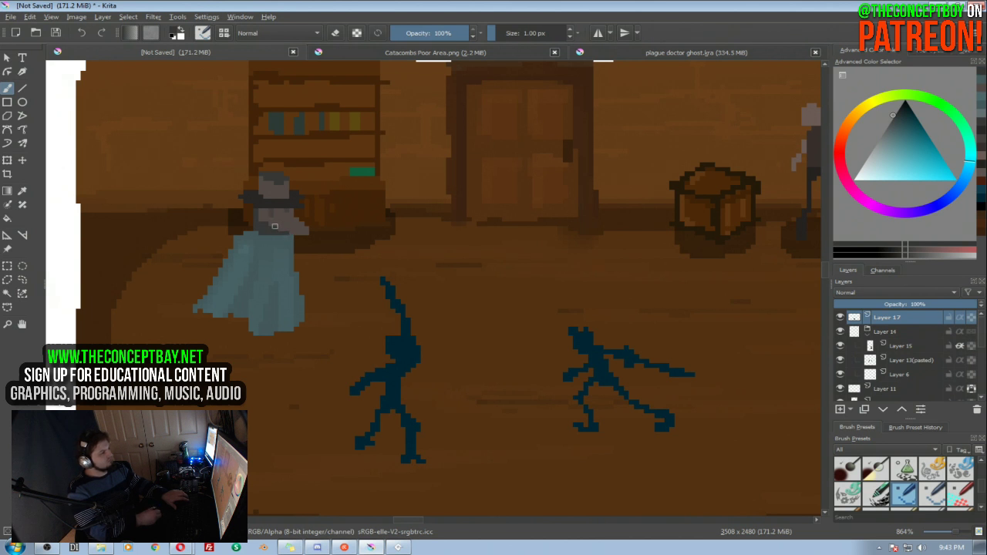
# Sample the mask's greys and erase pixels from the tip of the beak to shorten it
pyautogui.keyDown('ctrl'); pyautogui.click(269, 225); pyautogui.keyUp('ctrl')
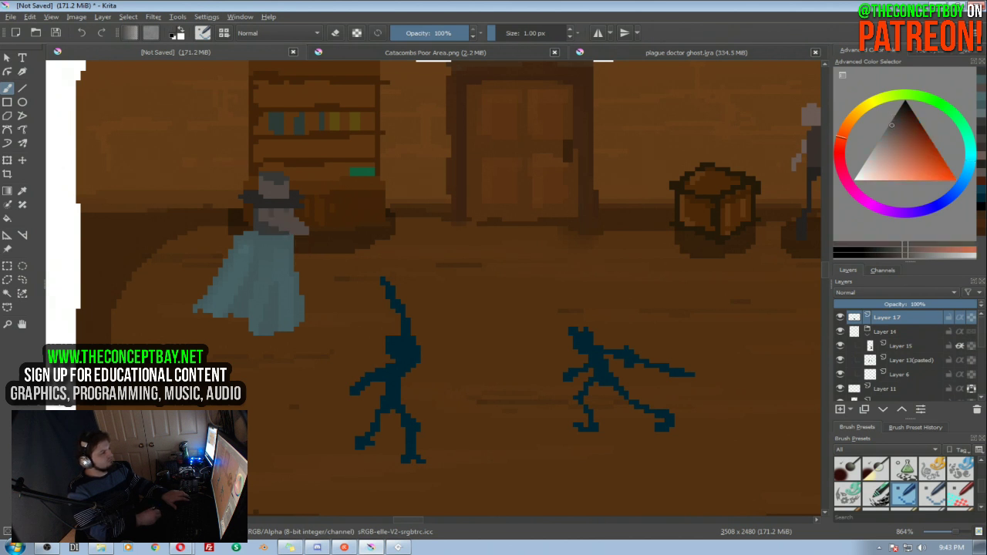
pyautogui.keyDown('ctrl'); pyautogui.click(287, 234); pyautogui.keyUp('ctrl')
pyautogui.press('e')
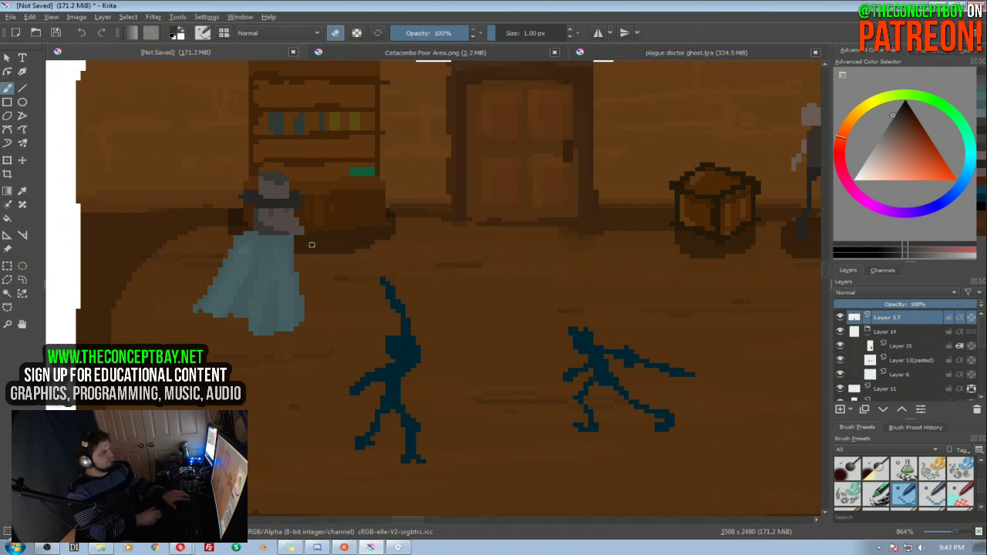
pyautogui.moveTo(311, 187); pyautogui.dragTo(404, 175)
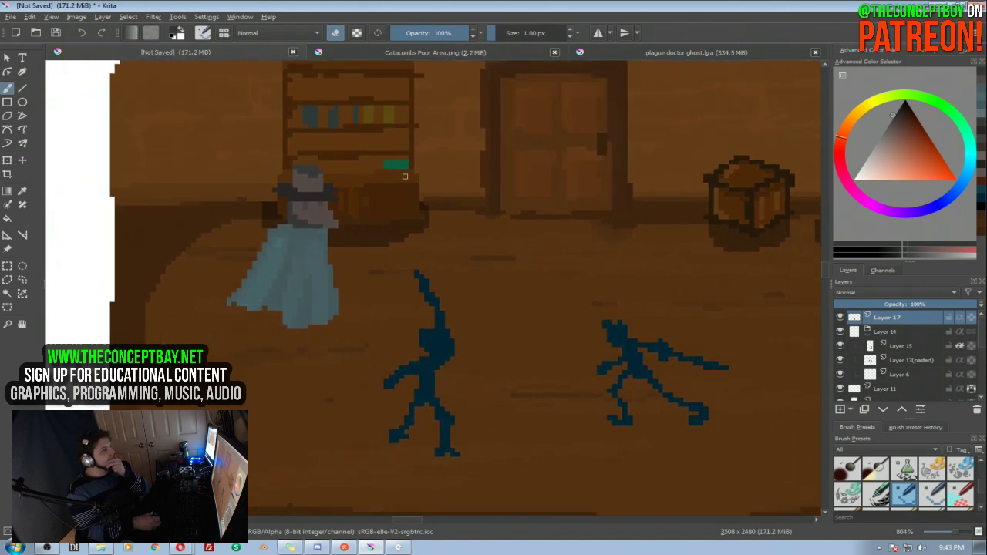
# Check the plague doctor concept sketches and paint dark grey collar pixels between the mask and the teal cloak
pyautogui.click(639, 52)
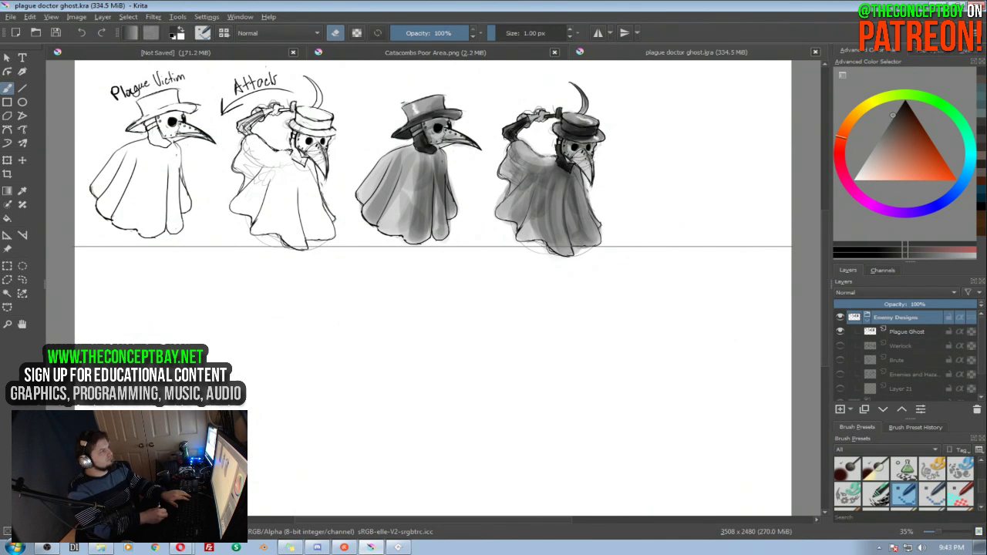
pyautogui.click(259, 34)
pyautogui.click(221, 54)
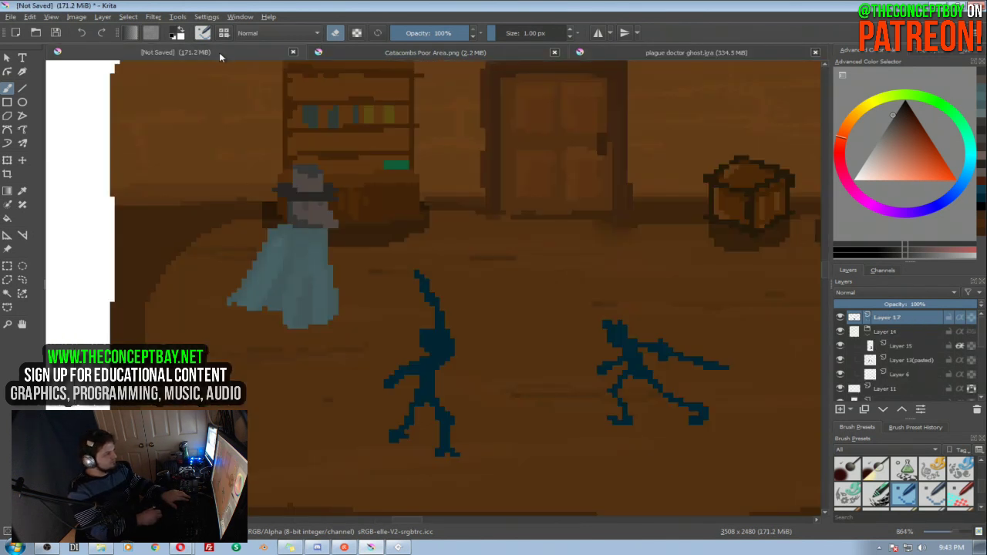
pyautogui.press('e')
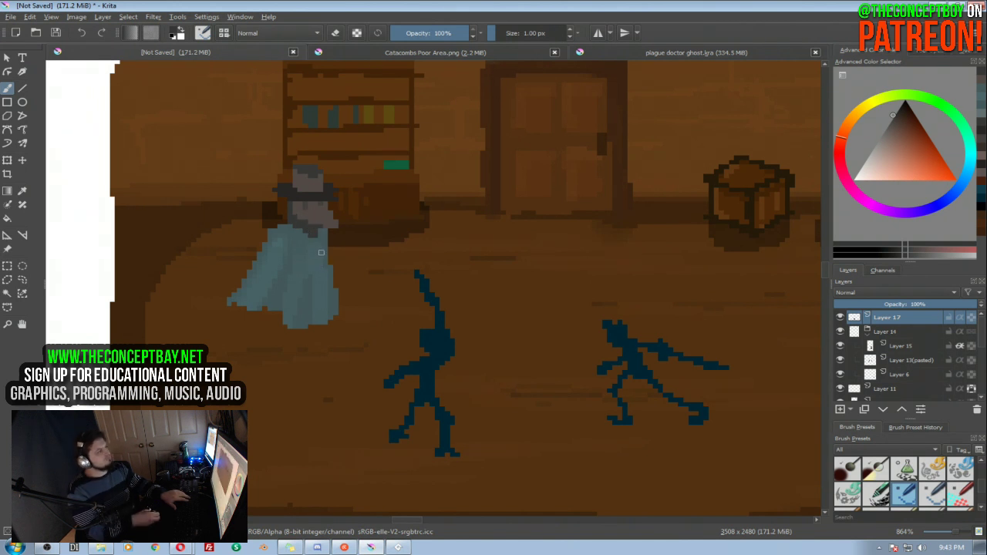
pyautogui.scroll(-2, 320, 250)
pyautogui.moveTo(346, 179)
pyautogui.mouseDown()
pyautogui.moveTo(220, 220)
pyautogui.moveTo(333, 218)
pyautogui.moveTo(587, 280)
pyautogui.moveTo(195, 242)
pyautogui.mouseUp()
pyautogui.scroll(1, 221, 221)
pyautogui.press('t')
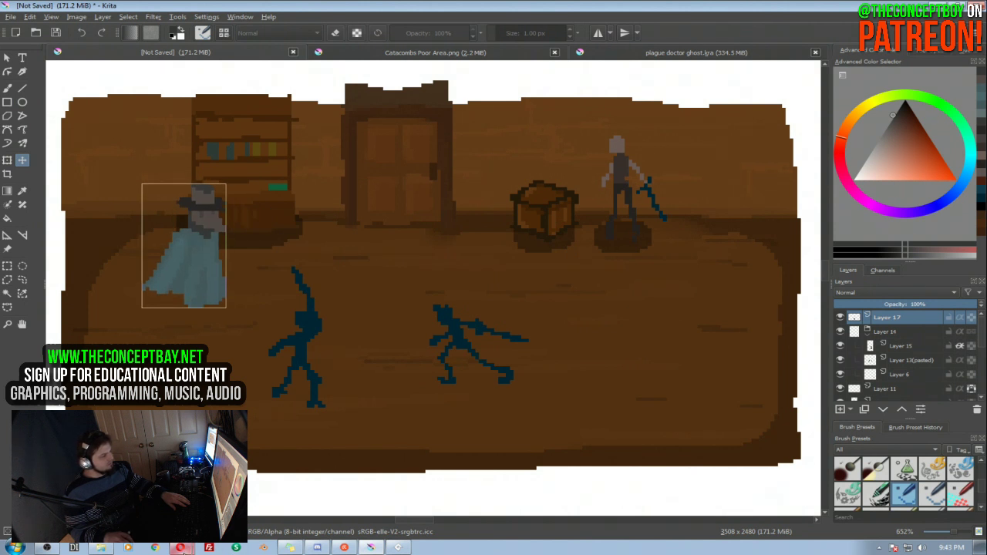
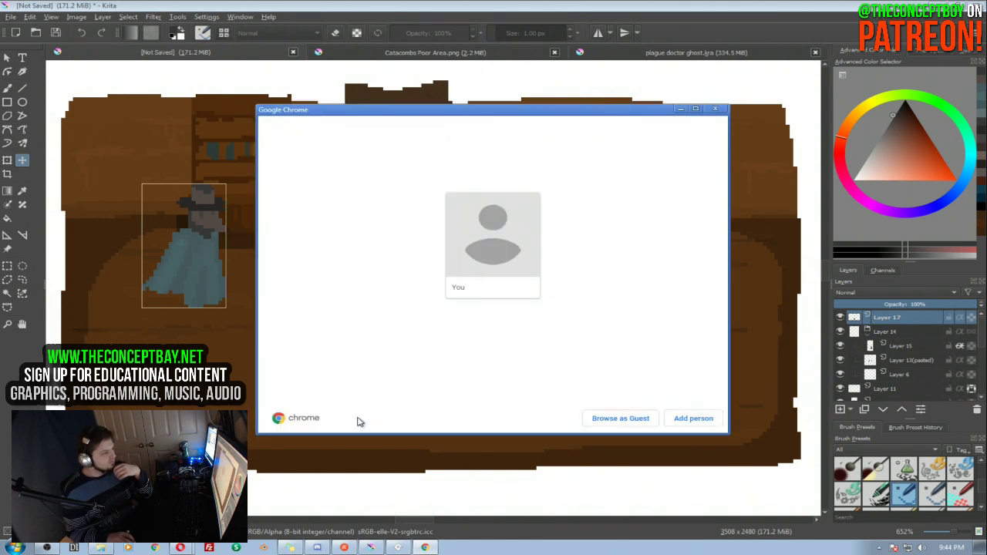
# Open a Chrome guest window and search Google Images for "crawl game"
pyautogui.click(623, 418)
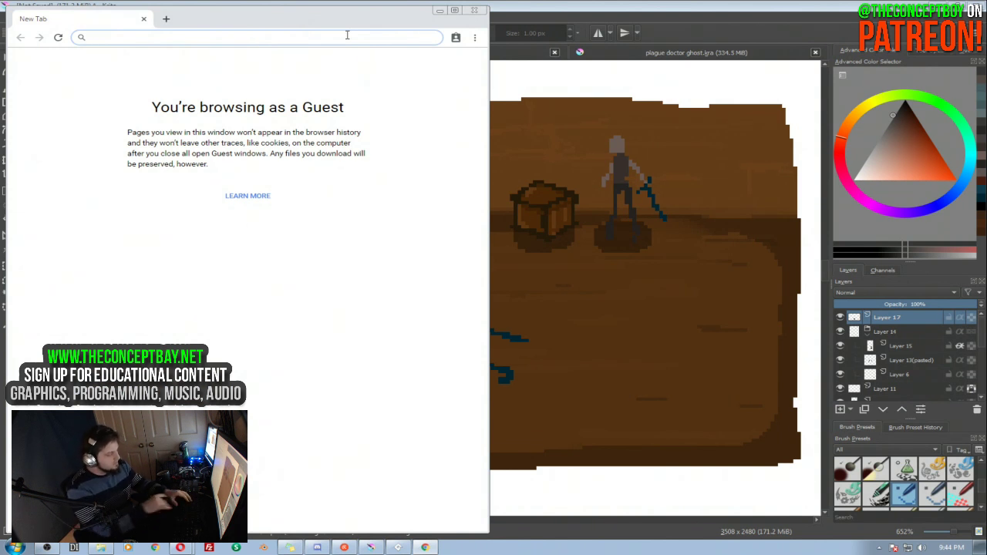
pyautogui.click(347, 34)
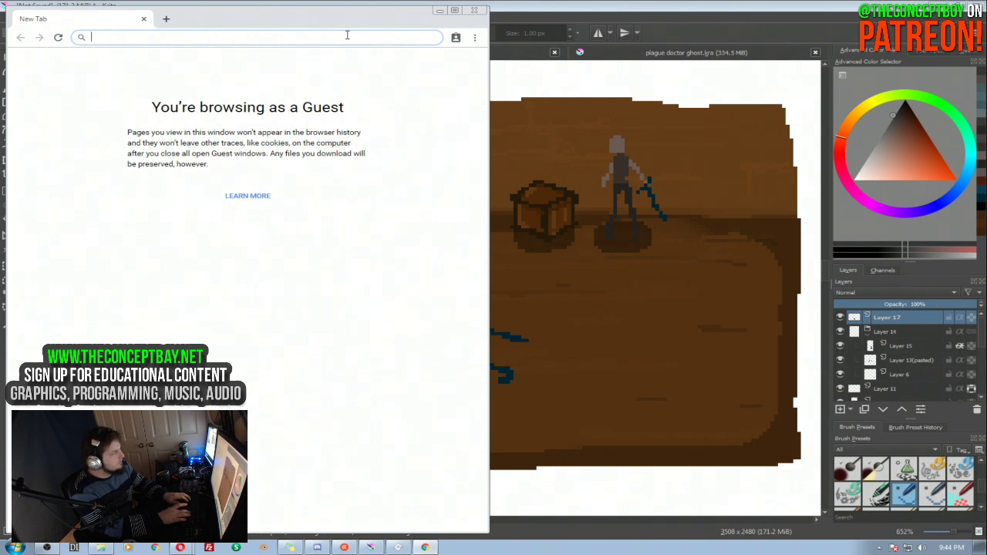
pyautogui.write('craw')
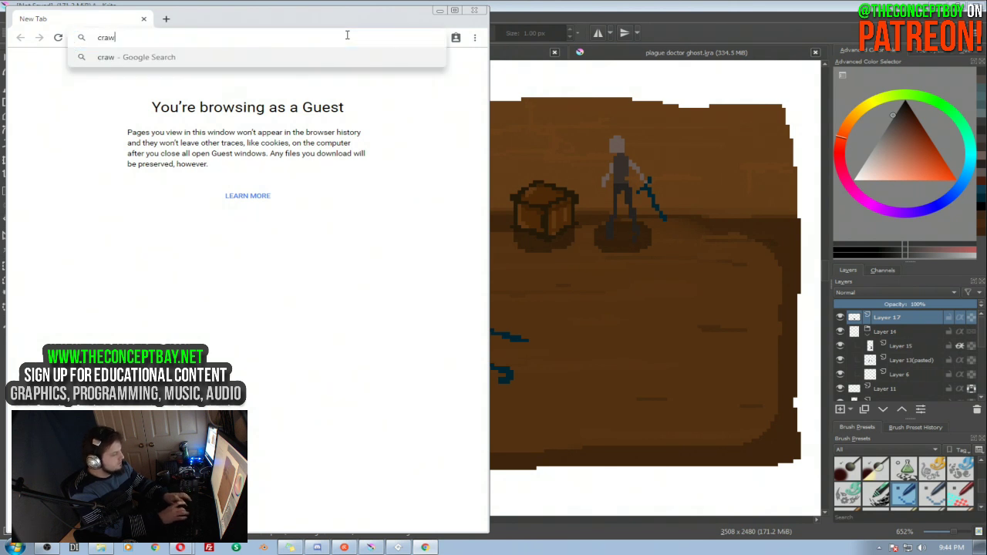
pyautogui.write('l game')
pyautogui.press('Return')
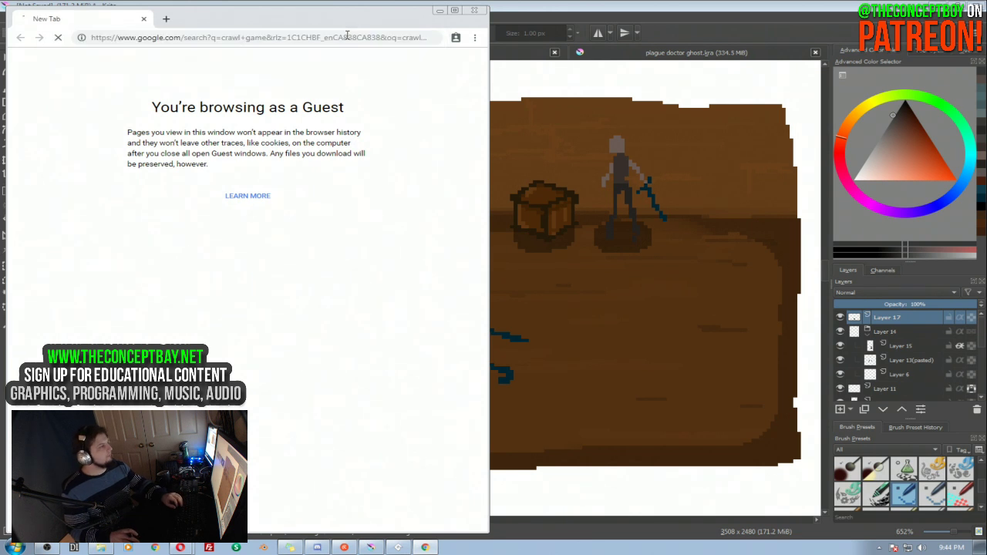
pyautogui.click(149, 102)
pyautogui.moveTo(315, 26); pyautogui.dragTo(564, 36)
# Open the Crawl on Steam screenshot at full size in its own browser tab
pyautogui.click(368, 229)
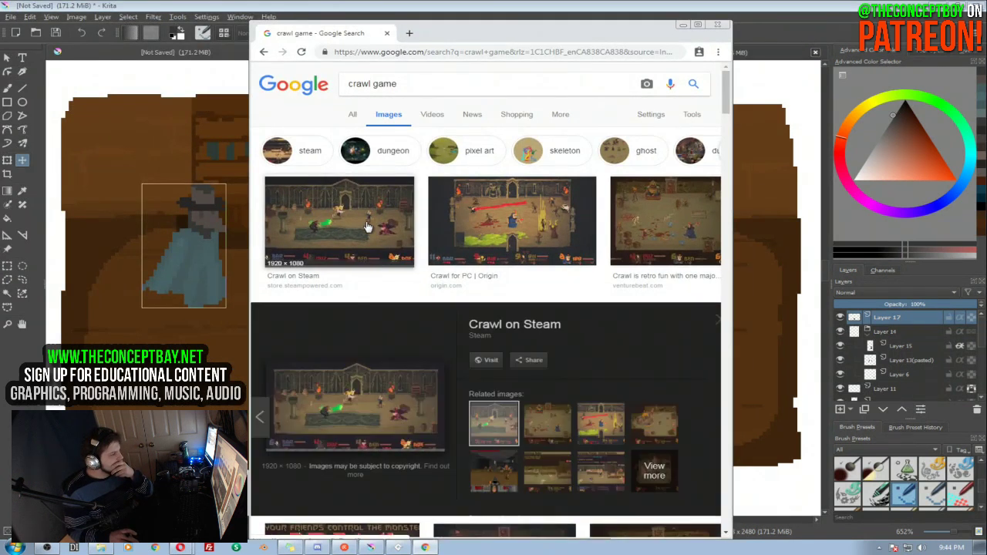
pyautogui.rightClick(409, 230)
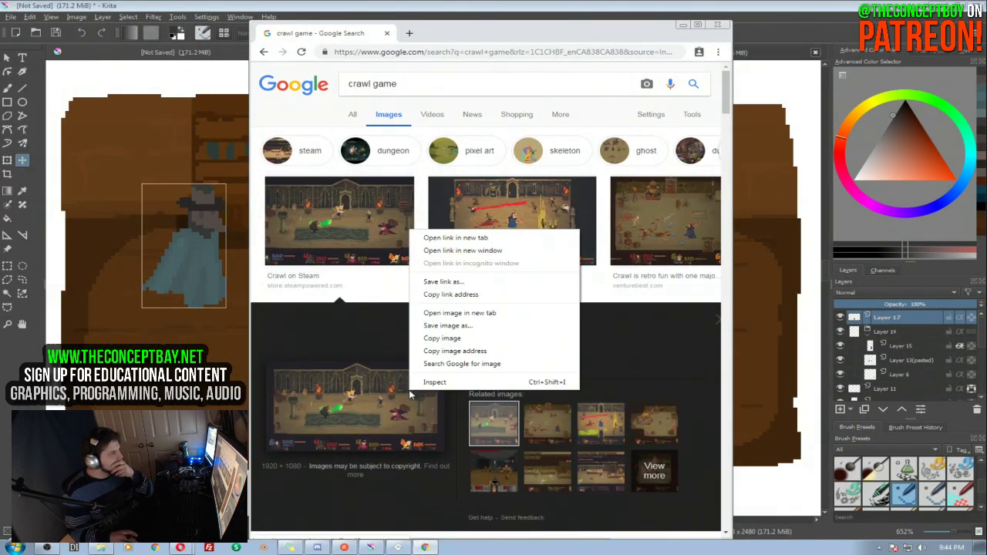
pyautogui.click(466, 315)
pyautogui.click(458, 35)
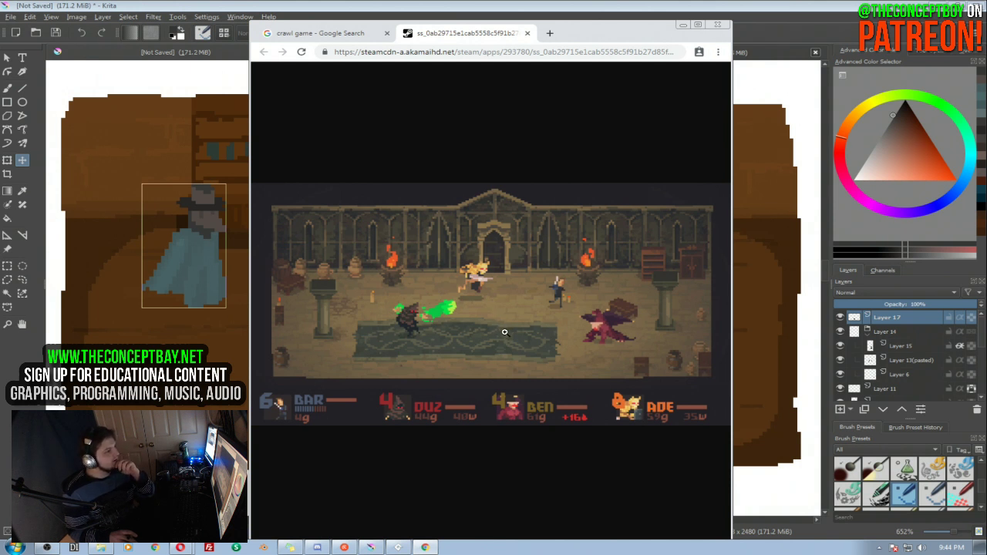
# Examine the characters and room in the Crawl screenshot in a wider window, and return to the Krita mockup
pyautogui.click(548, 327)
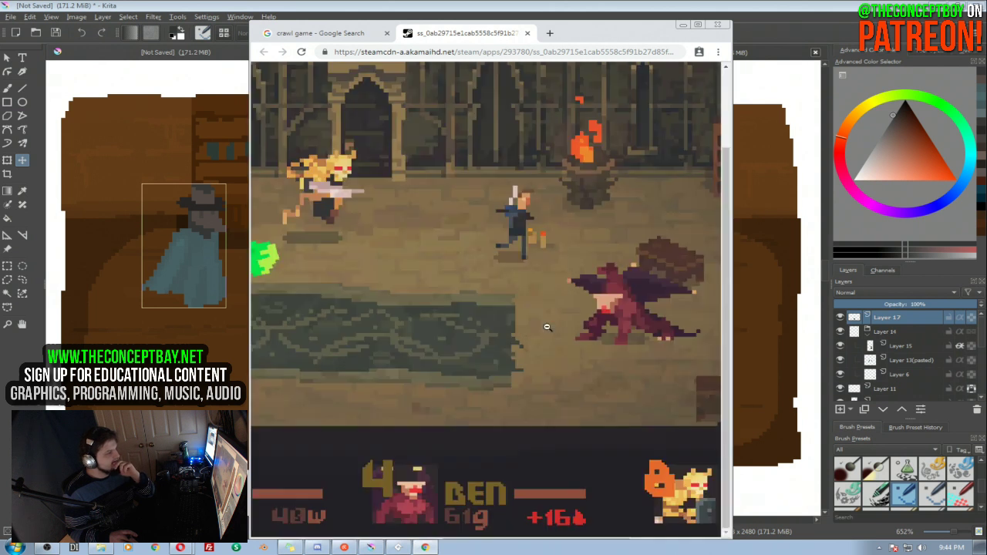
pyautogui.click(534, 287)
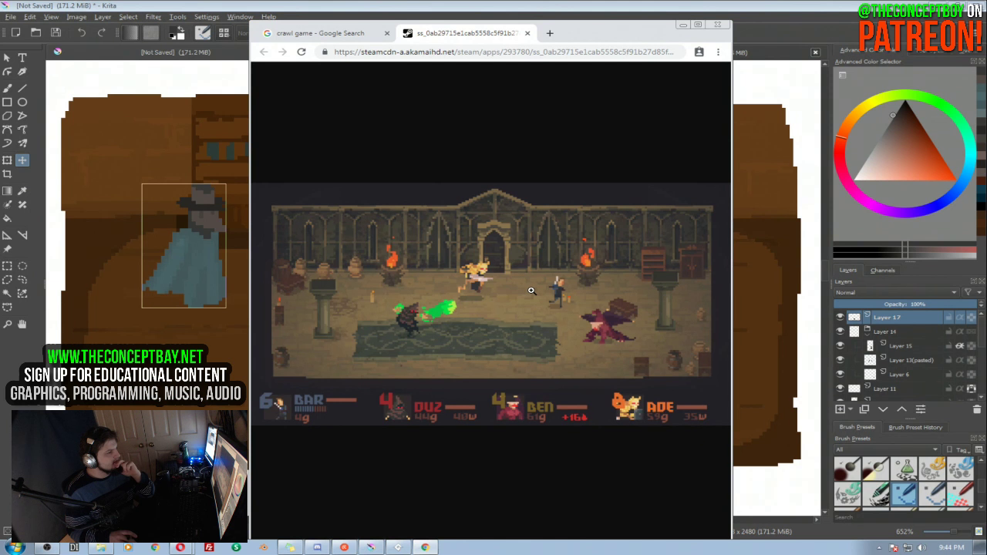
pyautogui.moveTo(730, 287); pyautogui.dragTo(925, 274)
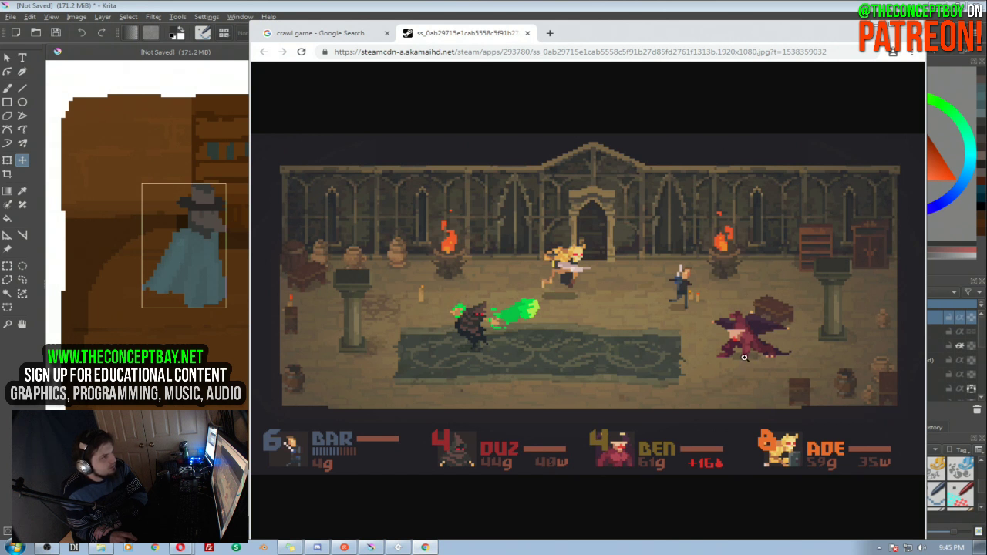
pyautogui.click(878, 26)
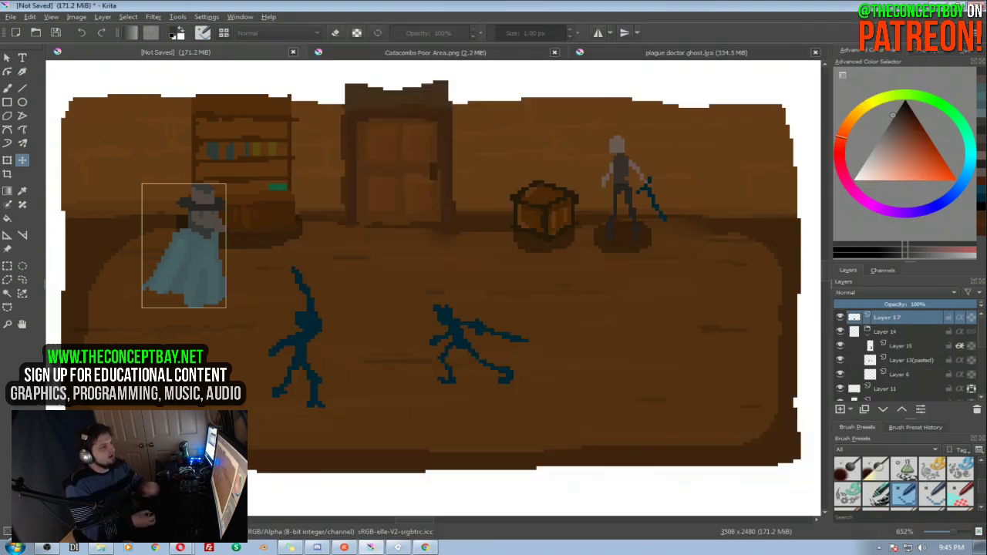
# Activate the brush and enlarge the Advanced Color Selector docker vertically
pyautogui.moveTo(323, 197); pyautogui.dragTo(421, 195)
pyautogui.press('b')
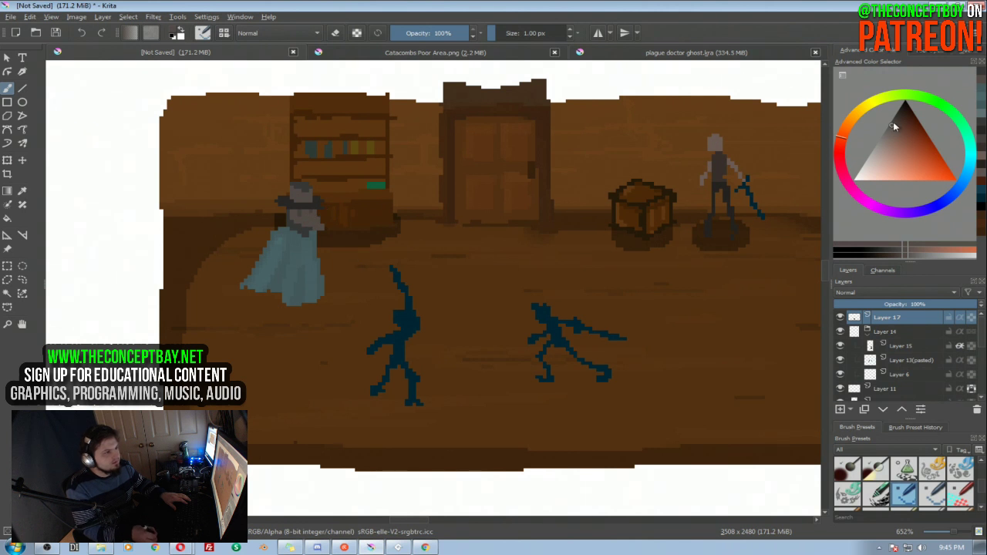
pyautogui.click(955, 52)
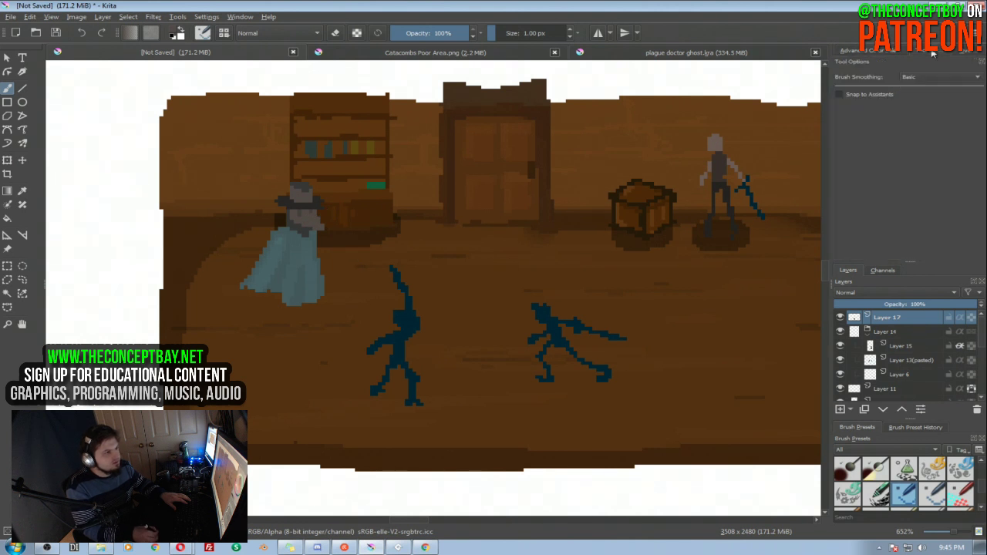
pyautogui.click(854, 50)
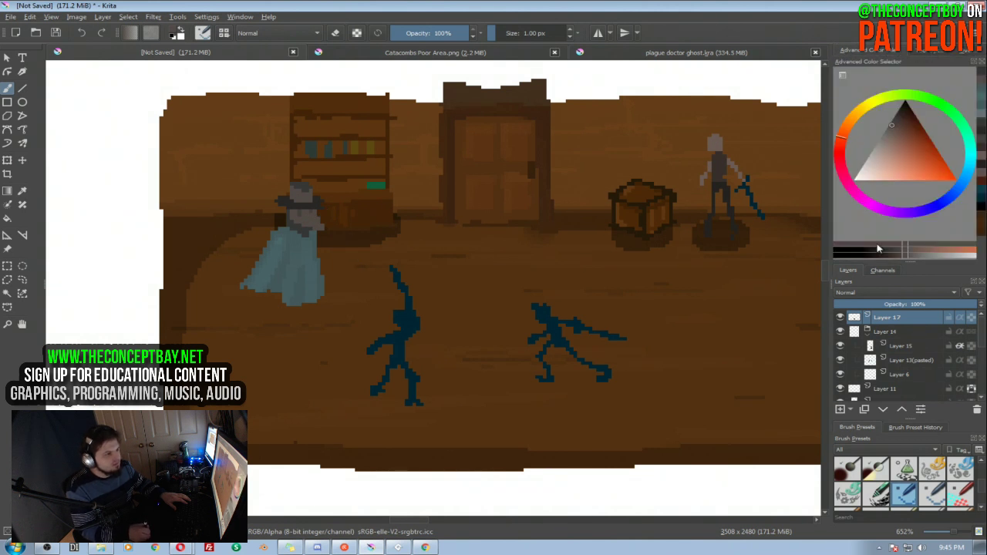
pyautogui.moveTo(905, 264); pyautogui.dragTo(898, 292)
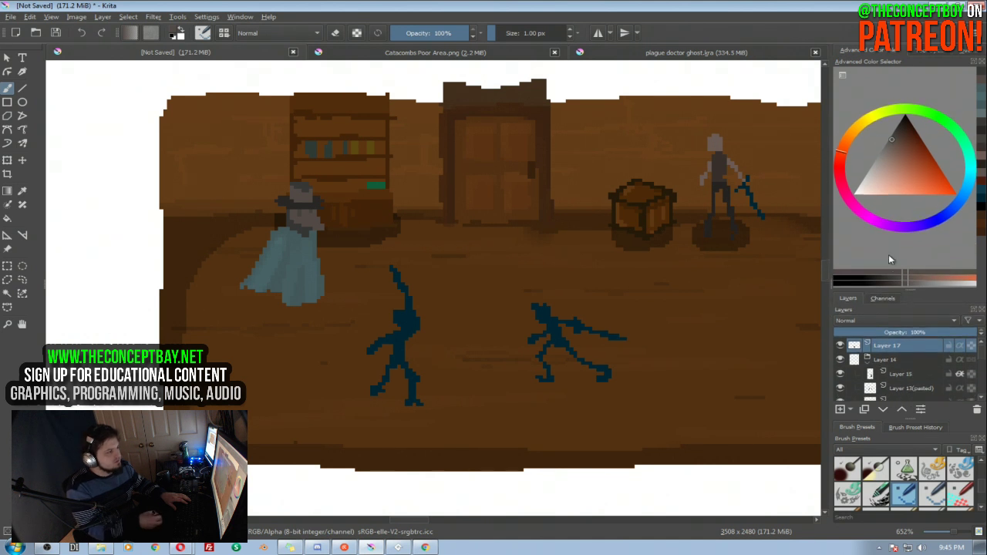
# Set the Advanced Color Selector's color model type to HSL and apply it
pyautogui.click(843, 74)
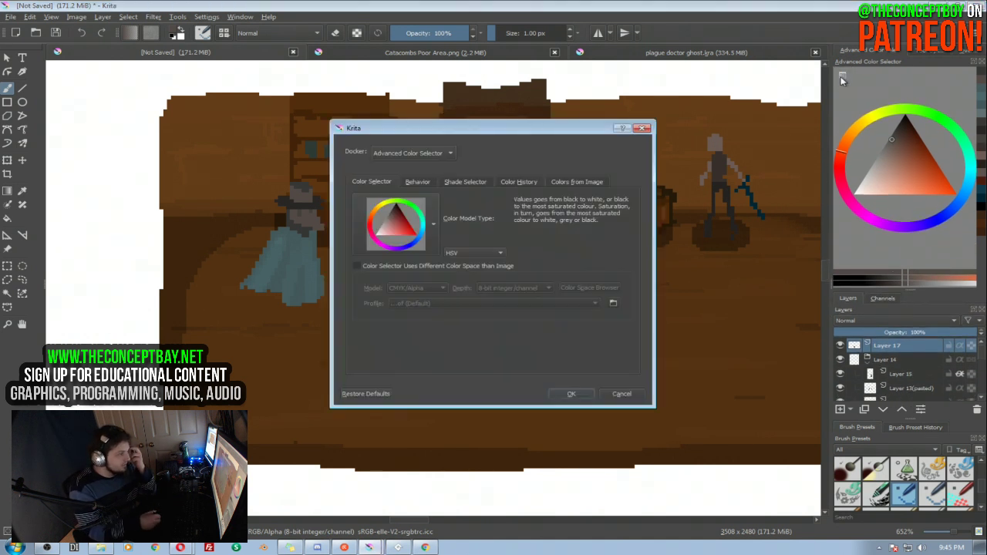
pyautogui.click(461, 252)
pyautogui.click(461, 262)
pyautogui.click(462, 257)
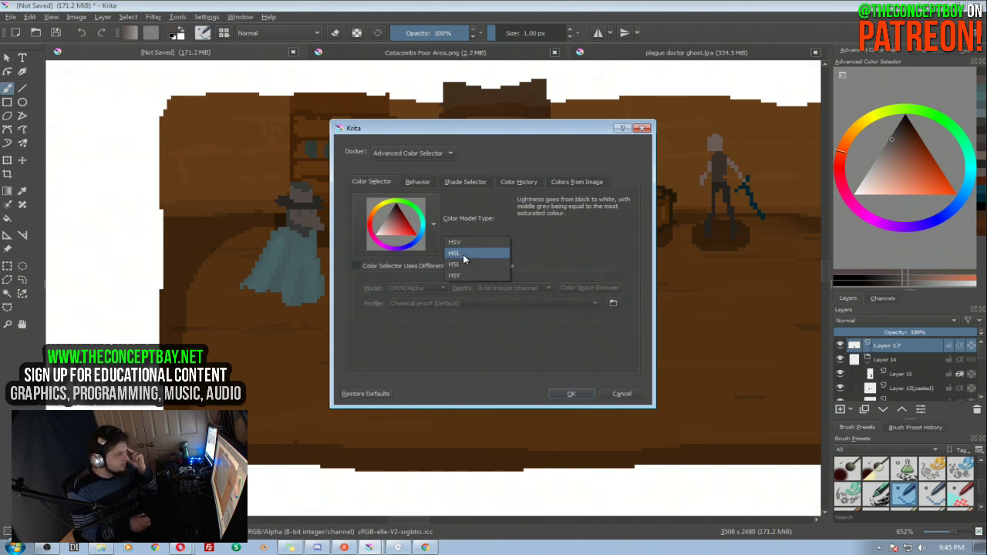
pyautogui.click(464, 255)
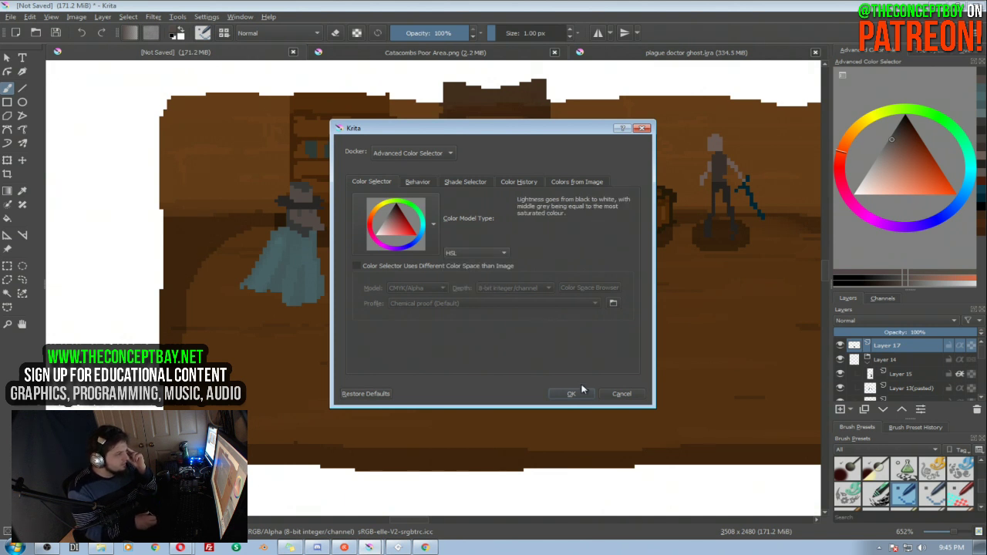
pyautogui.click(474, 252)
pyautogui.click(472, 251)
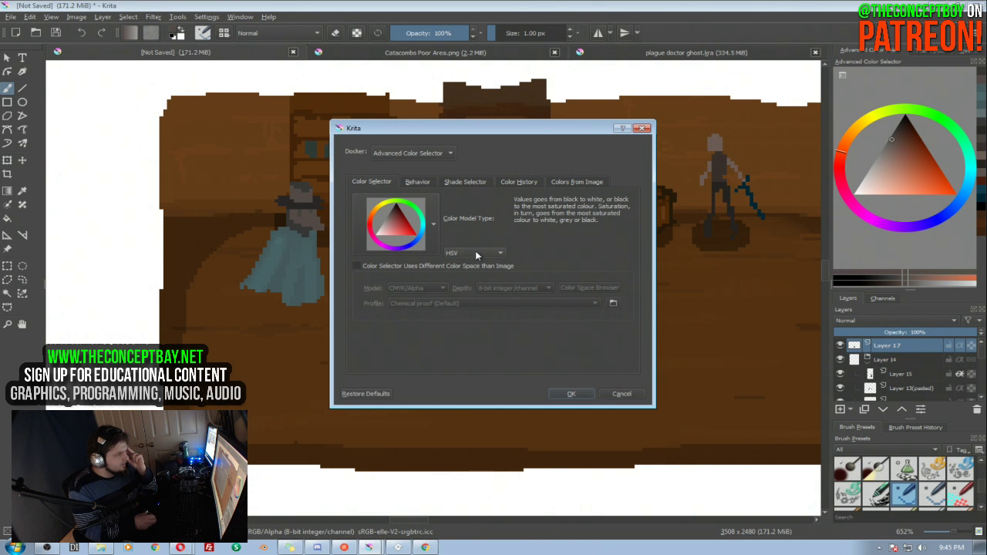
pyautogui.click(475, 253)
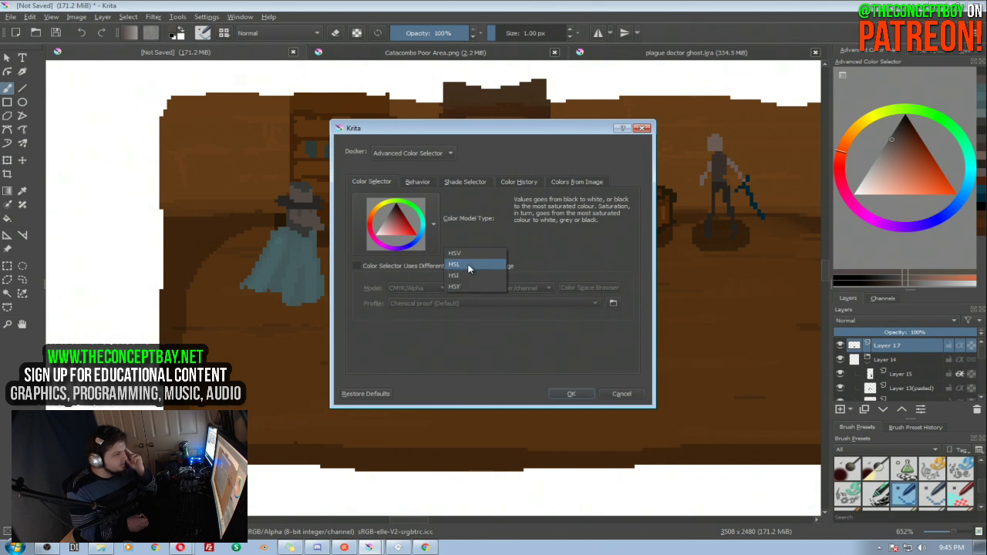
pyautogui.click(468, 266)
pyautogui.click(573, 393)
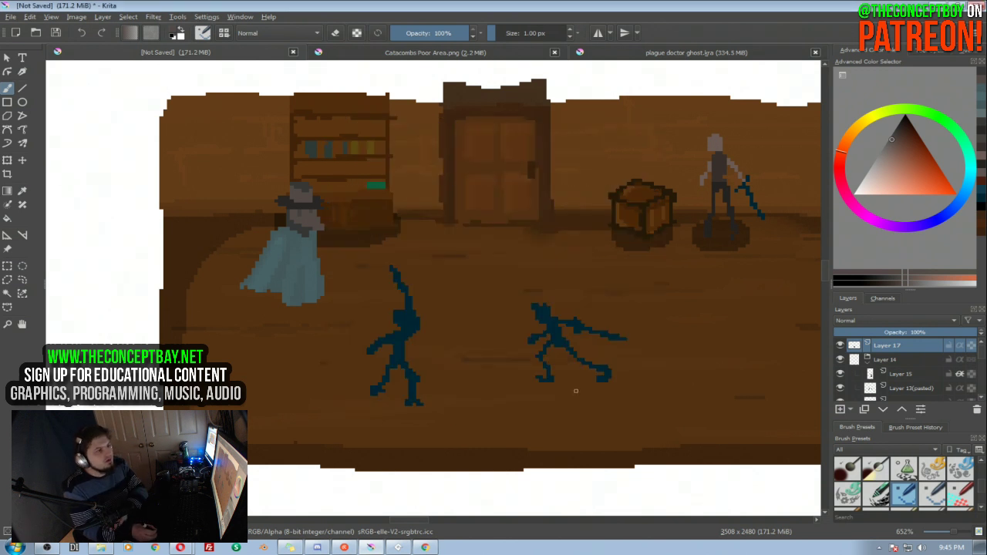
# Reopen the color selector settings, set the color model type to HSV and look through the docker choices
pyautogui.click(842, 74)
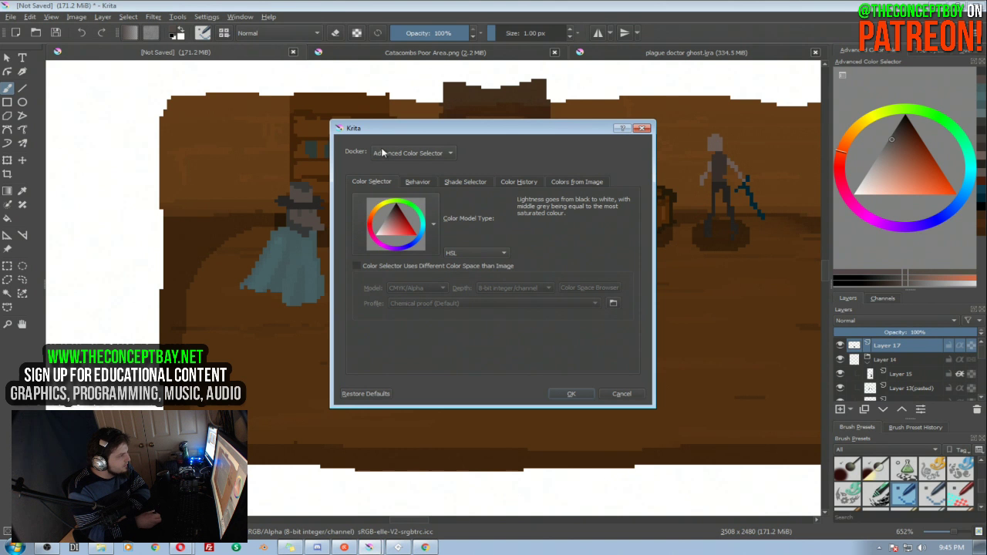
pyautogui.click(469, 253)
pyautogui.click(460, 239)
pyautogui.click(434, 154)
pyautogui.click(437, 155)
pyautogui.click(427, 157)
pyautogui.click(426, 163)
pyautogui.click(431, 152)
pyautogui.click(432, 141)
# Review the Behavior and Shade Selector settings, trying the Color Patches display and restoring Gradient
pyautogui.click(422, 182)
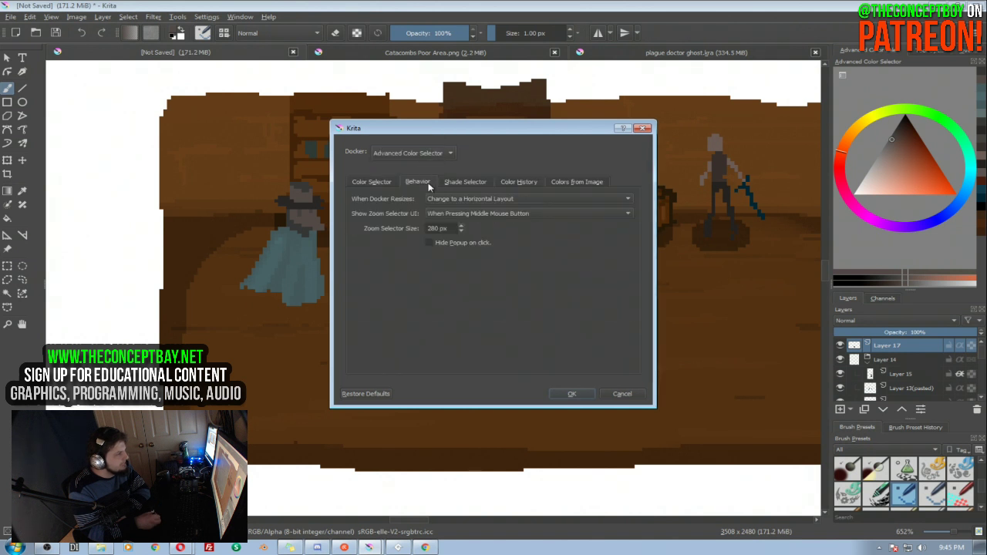
pyautogui.click(460, 181)
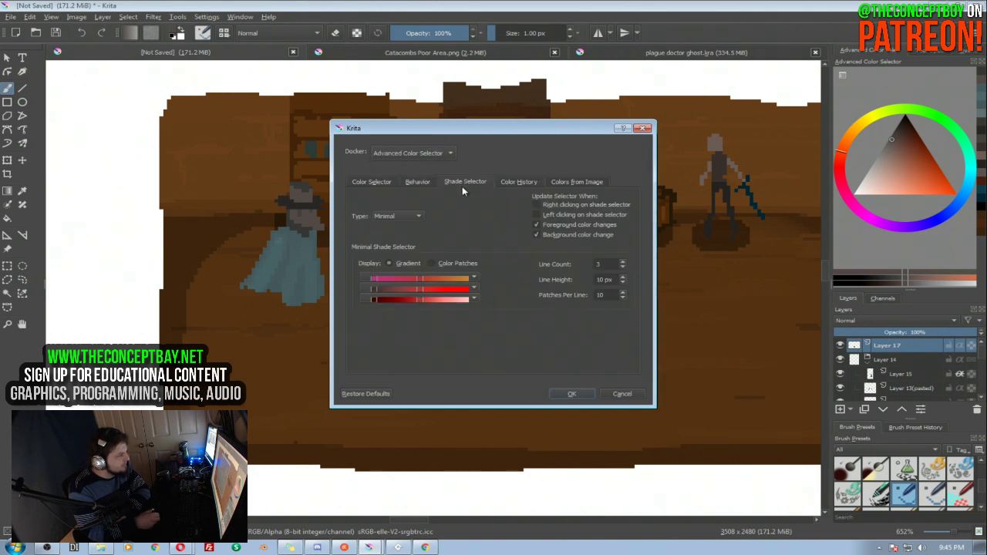
pyautogui.click(430, 264)
pyautogui.click(389, 264)
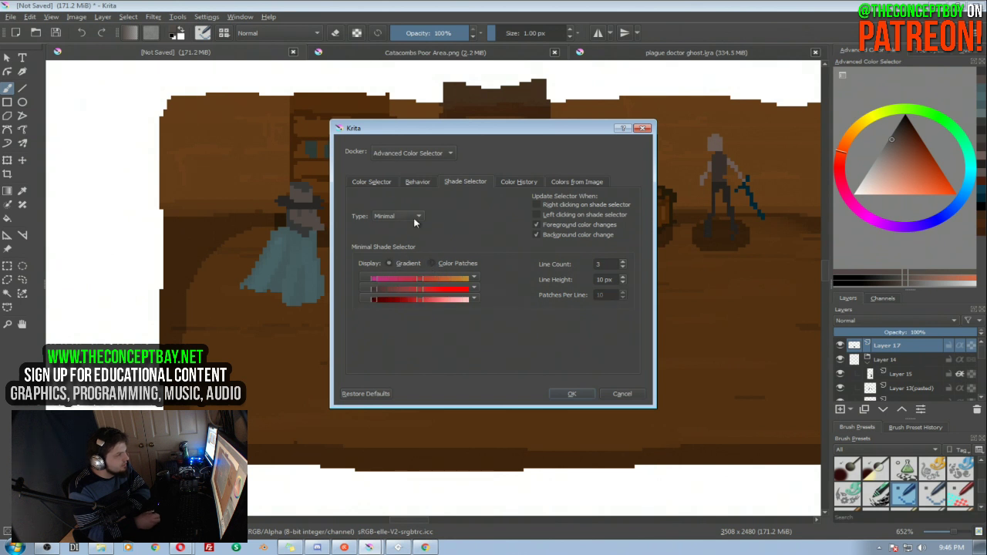
# Set the Shade Selector type to MyPaint with the HSV color model and apply it
pyautogui.click(414, 216)
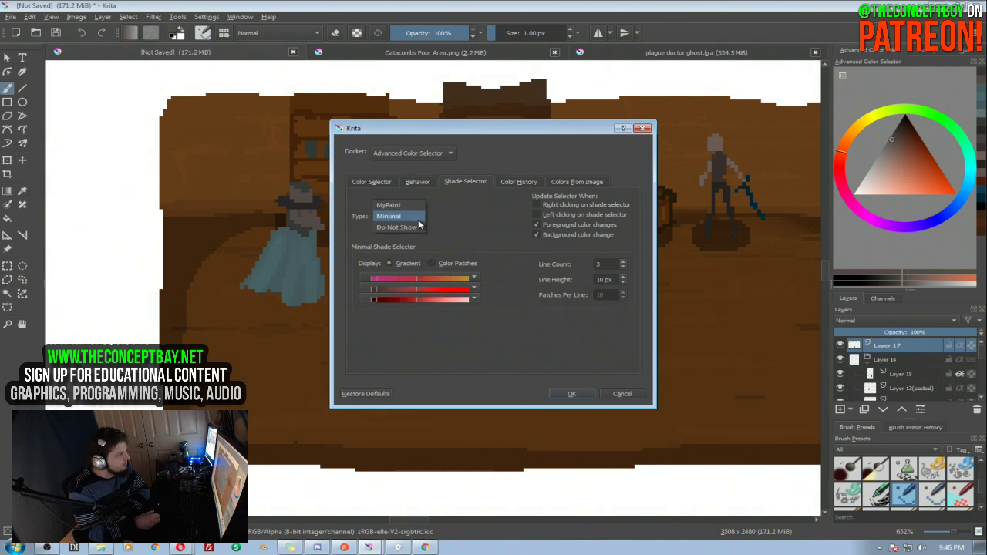
pyautogui.click(414, 206)
pyautogui.click(413, 217)
pyautogui.click(437, 212)
pyautogui.click(478, 216)
pyautogui.click(479, 218)
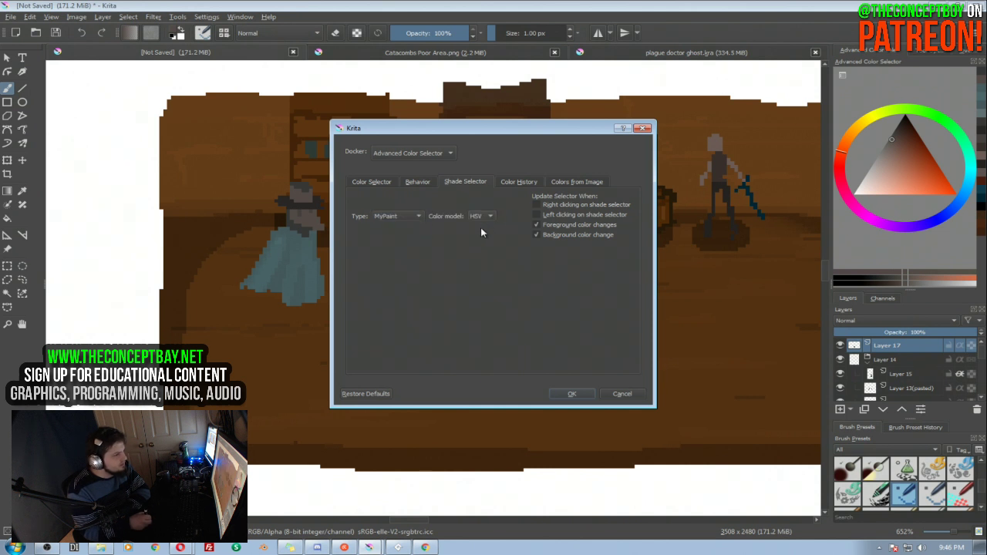
pyautogui.click(571, 393)
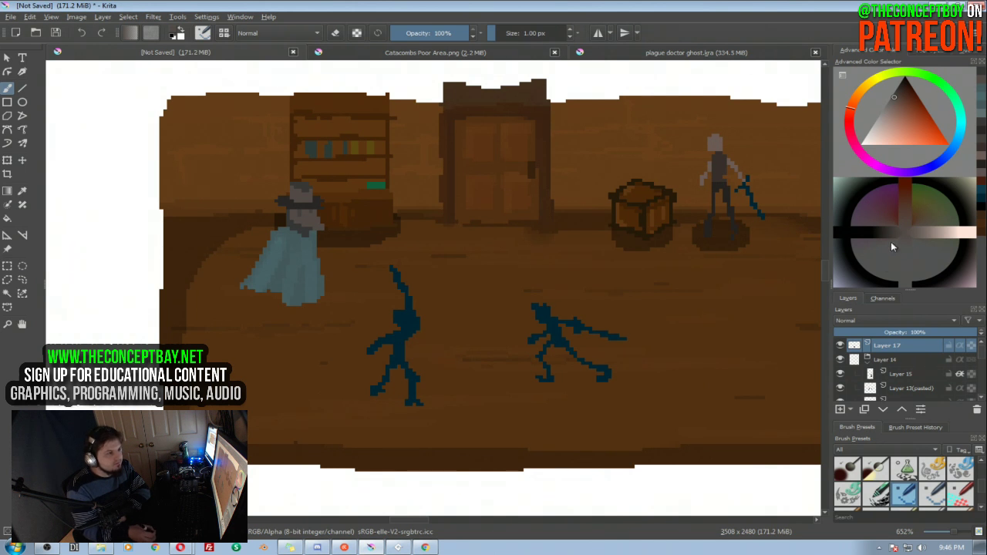
# Reopen the Advanced Color Selector settings and set the Shade Selector type back to Minimal
pyautogui.click(841, 76)
pyautogui.click(418, 182)
pyautogui.click(464, 182)
pyautogui.click(416, 216)
pyautogui.click(408, 228)
pyautogui.click(405, 215)
pyautogui.click(401, 226)
pyautogui.click(408, 216)
pyautogui.click(397, 205)
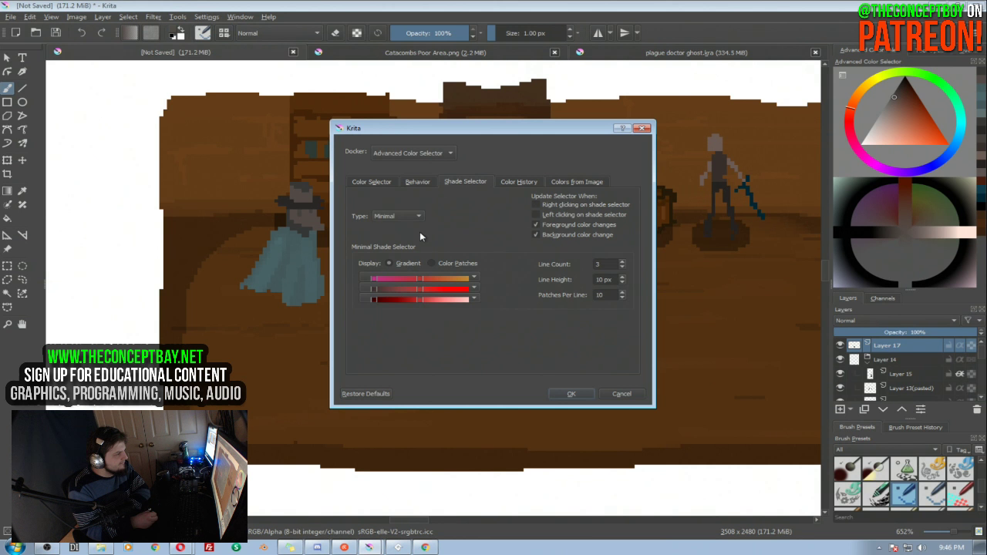
# Compare the Color Patches and Gradient displays and review the Color History and Colors From Image settings
pyautogui.click(430, 263)
pyautogui.click(390, 263)
pyautogui.click(510, 184)
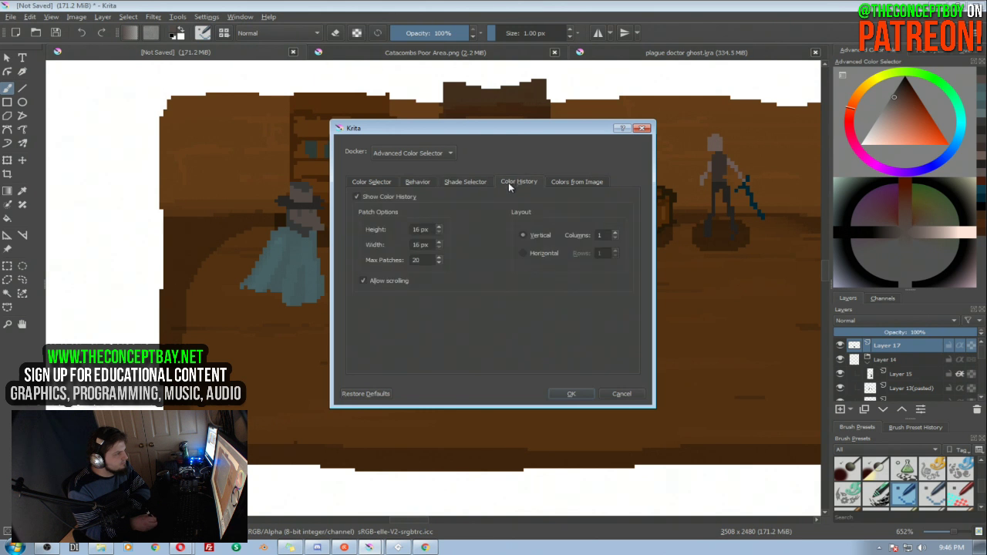
pyautogui.click(567, 179)
pyautogui.click(520, 183)
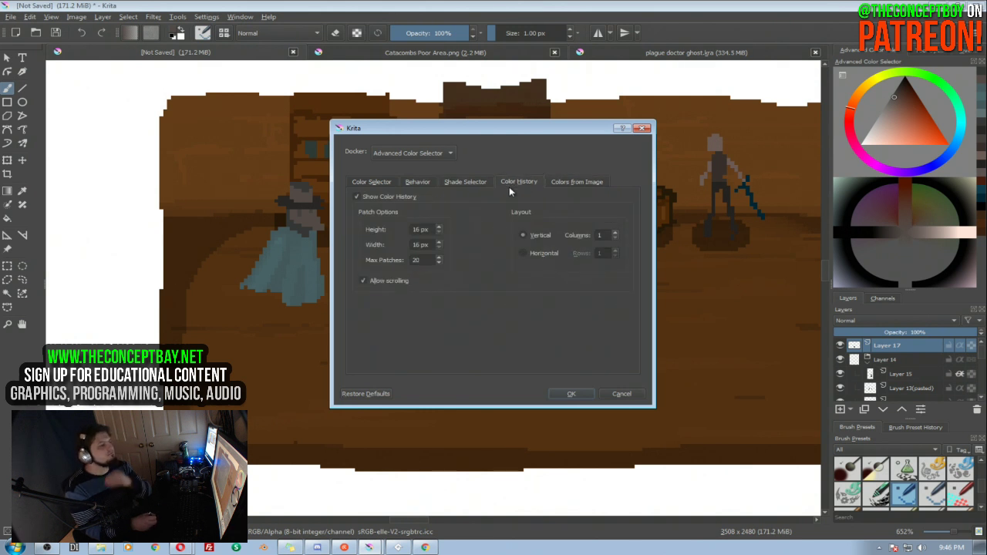
pyautogui.click(466, 183)
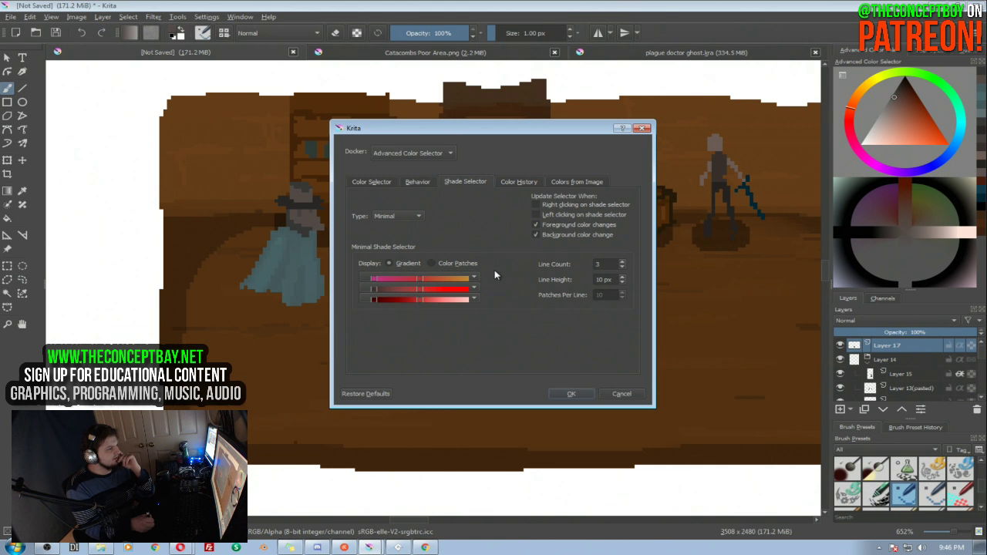
# Try a higher shade line count, restore it to 3 and set the first line to the delta h=1 s=0 v=0 gradient
pyautogui.click(623, 268)
pyautogui.scroll(5, 623, 268)
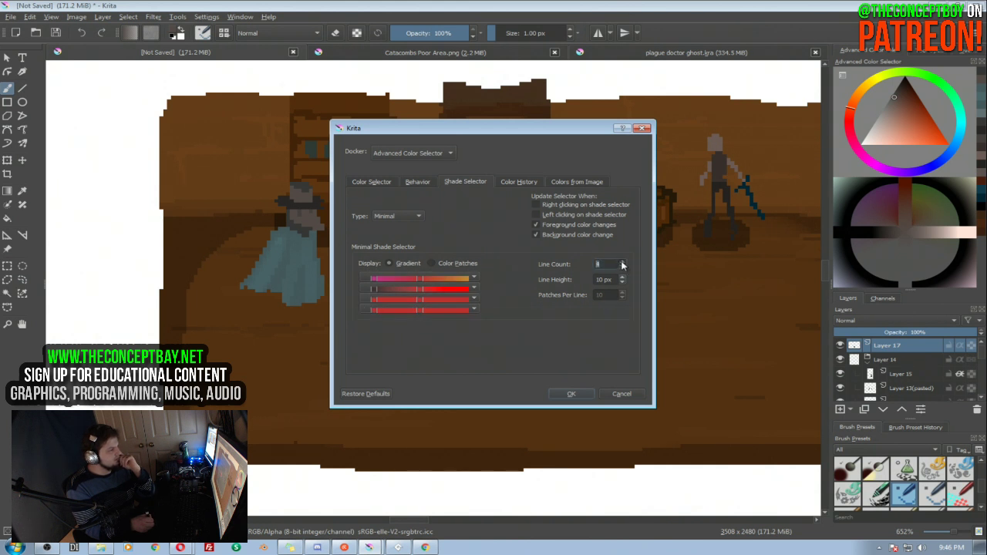
pyautogui.scroll(-4, 623, 268)
pyautogui.click(474, 278)
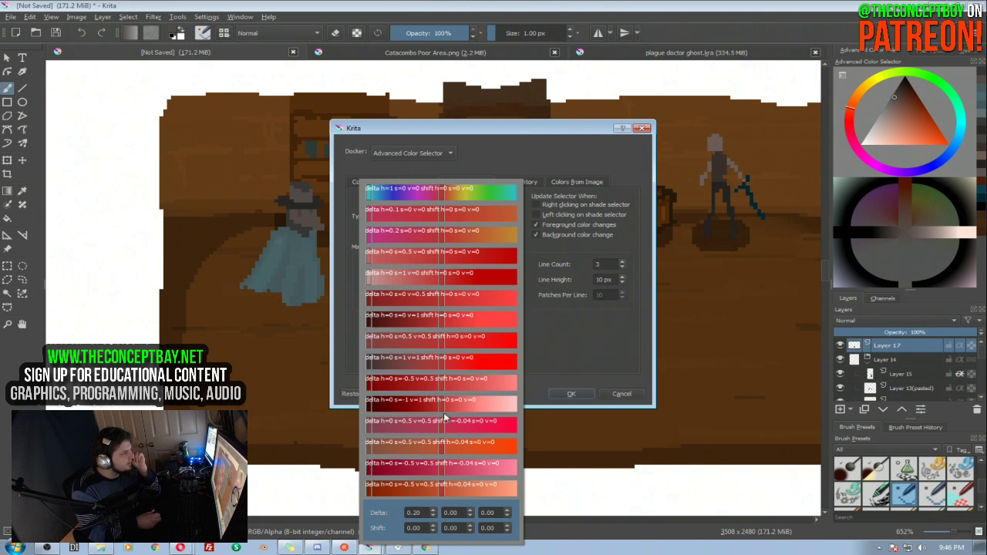
pyautogui.click(416, 197)
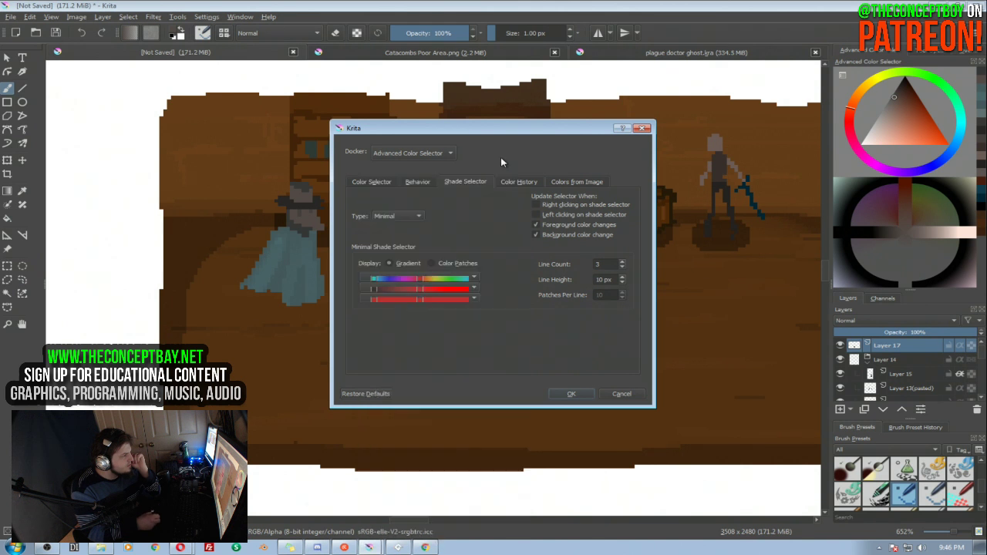
# Check the second shade line's presets, set the third line to delta h=0 s=-1 v=1 and apply the settings
pyautogui.click(474, 288)
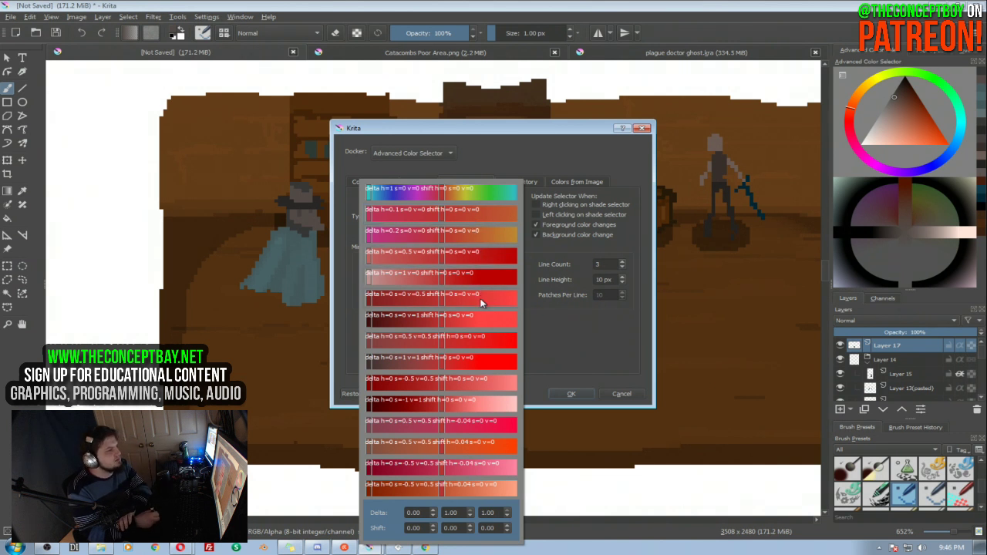
pyautogui.click(440, 188)
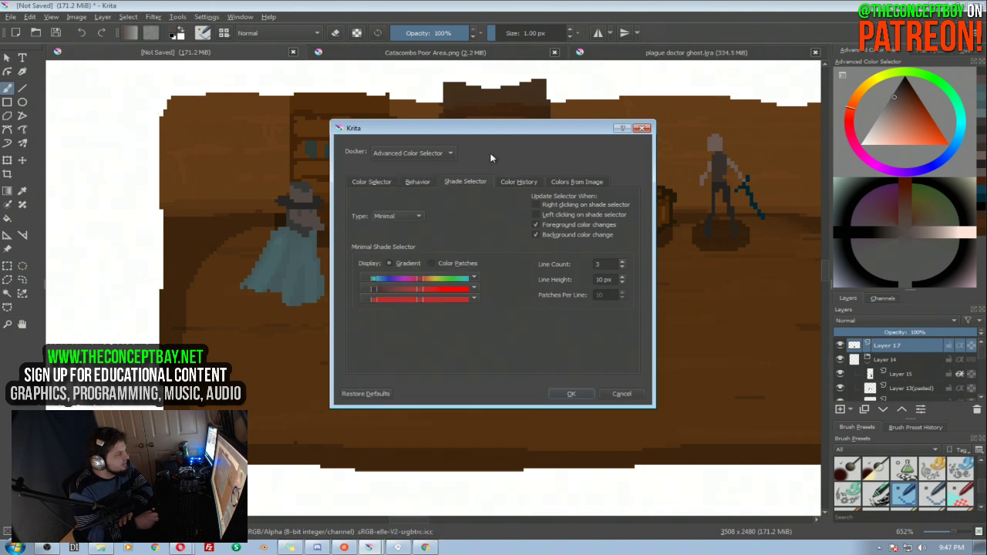
pyautogui.click(453, 299)
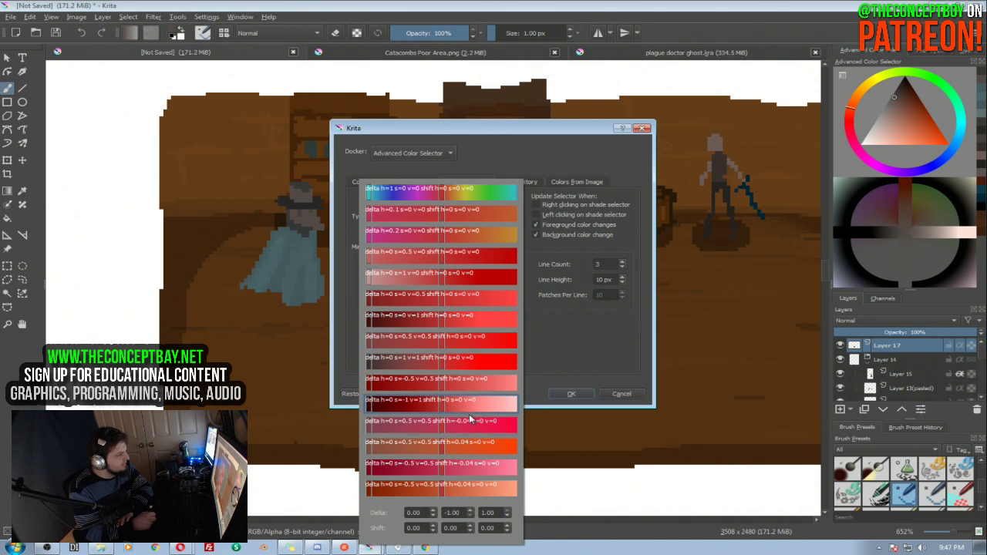
pyautogui.click(549, 354)
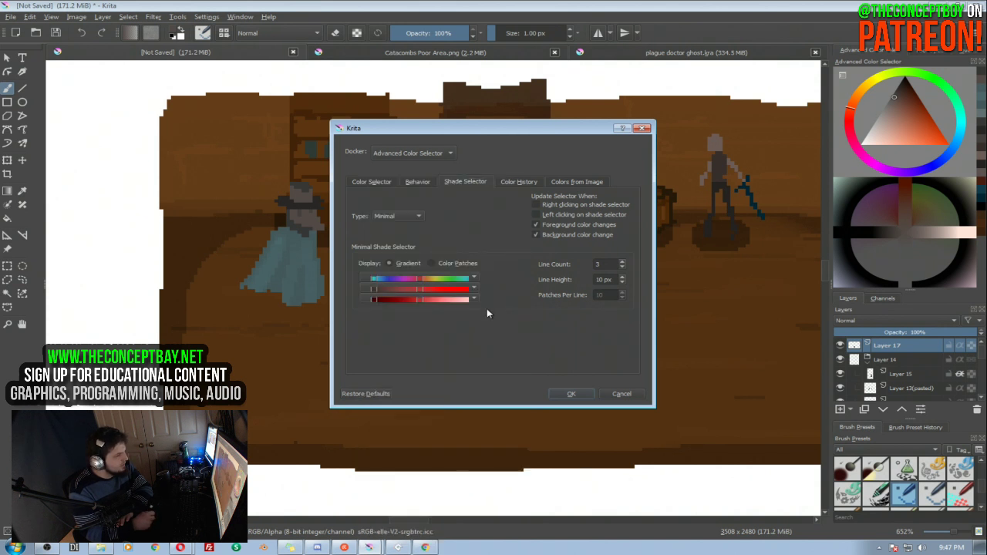
pyautogui.click(568, 394)
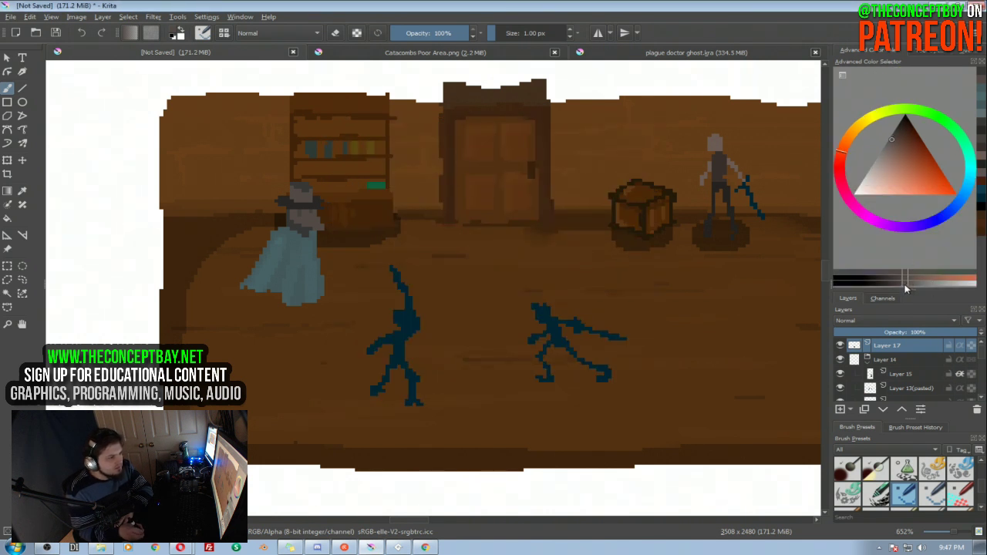
# Test the minimal shade selector by picking various hues and lighter shades from its gradient lines
pyautogui.moveTo(908, 283)
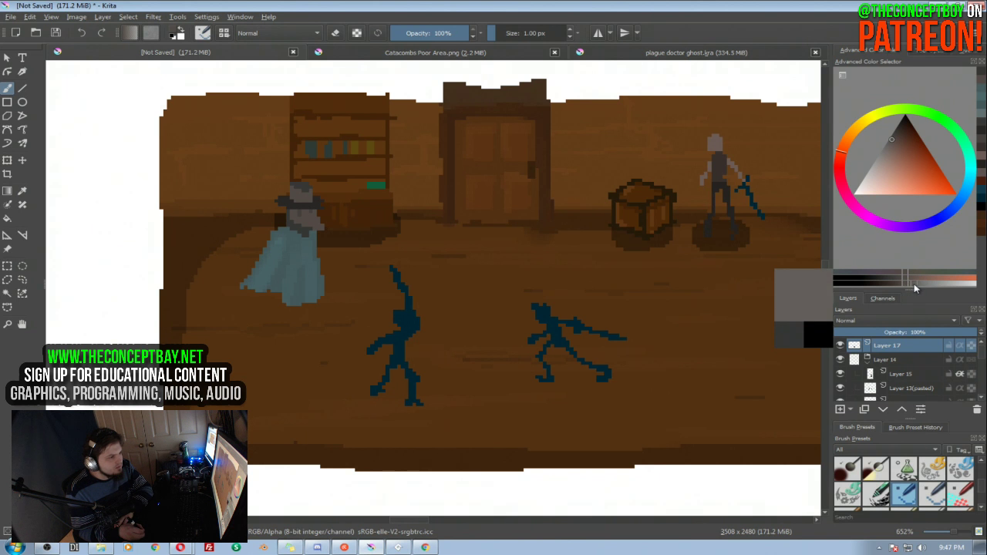
pyautogui.click(915, 277)
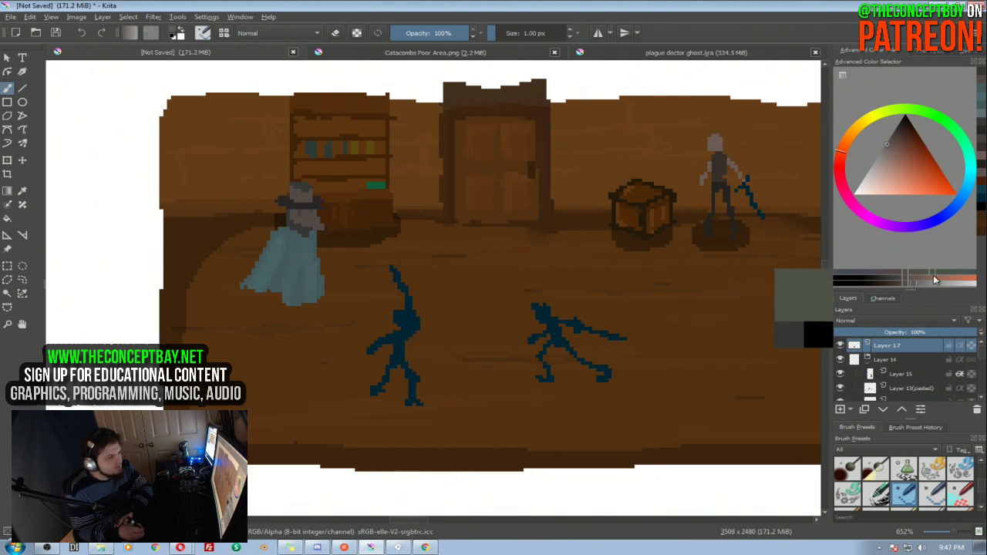
pyautogui.click(942, 279)
pyautogui.click(944, 281)
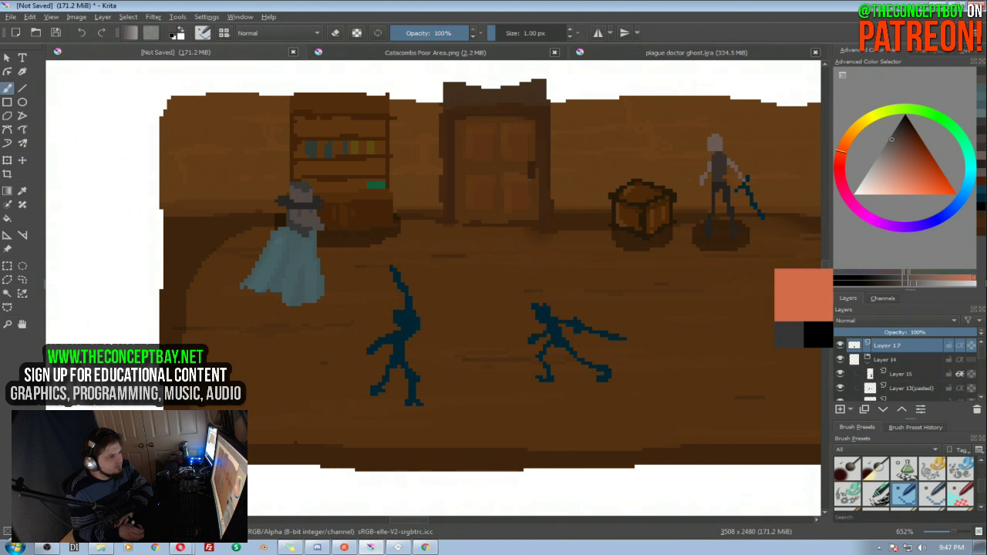
pyautogui.click(950, 281)
pyautogui.click(920, 279)
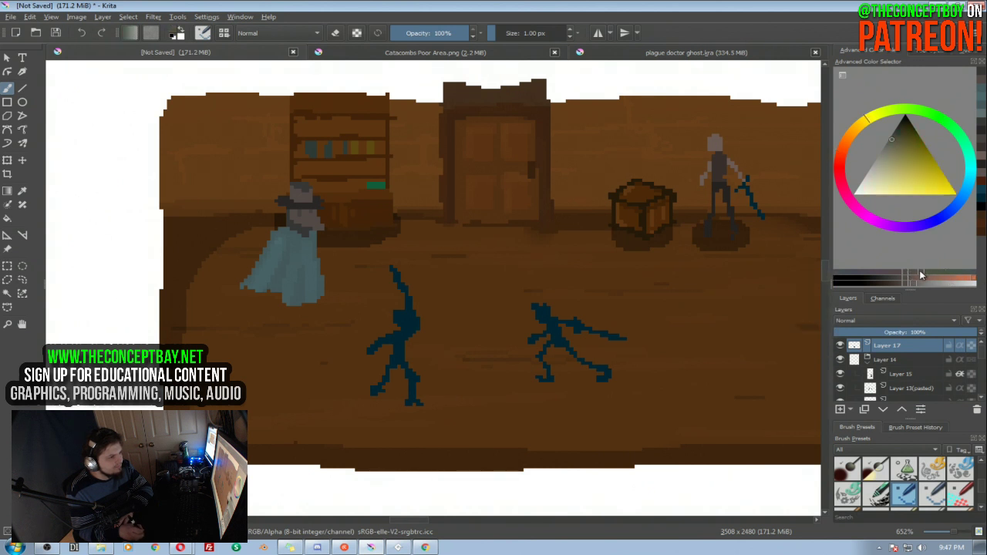
pyautogui.click(943, 283)
pyautogui.click(955, 283)
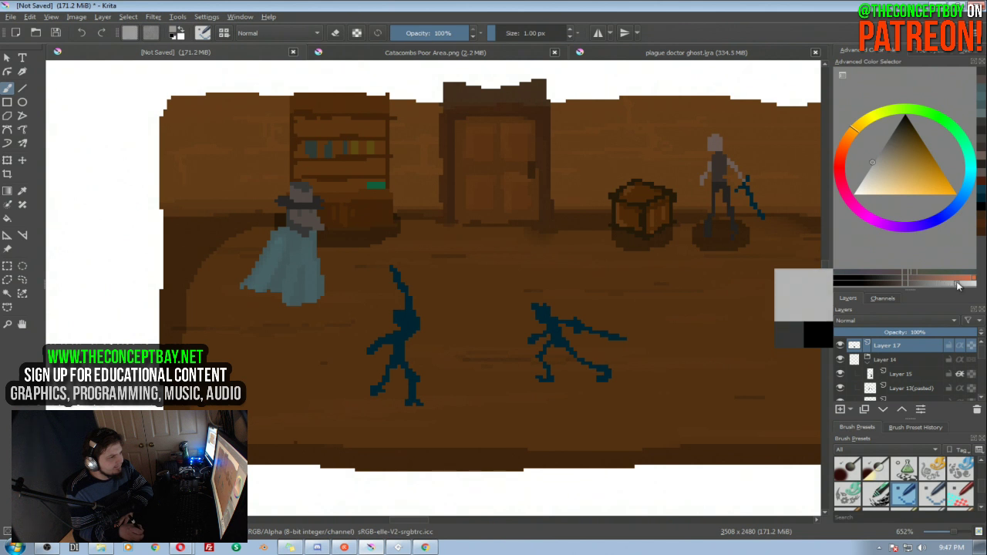
pyautogui.click(973, 282)
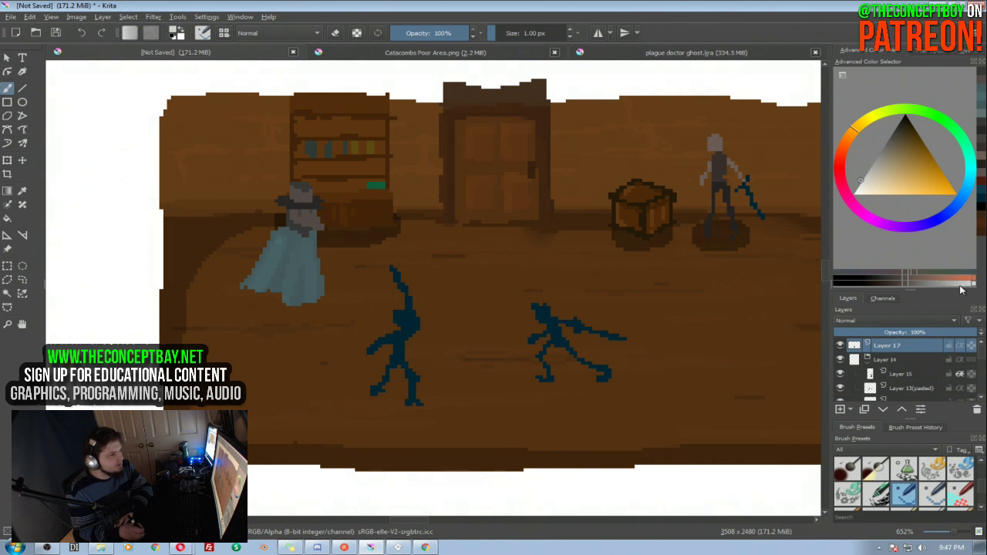
# Shrink the Advanced Color Selector docker slightly, check the Tool Options and return to the color selector
pyautogui.moveTo(964, 291); pyautogui.dragTo(927, 281)
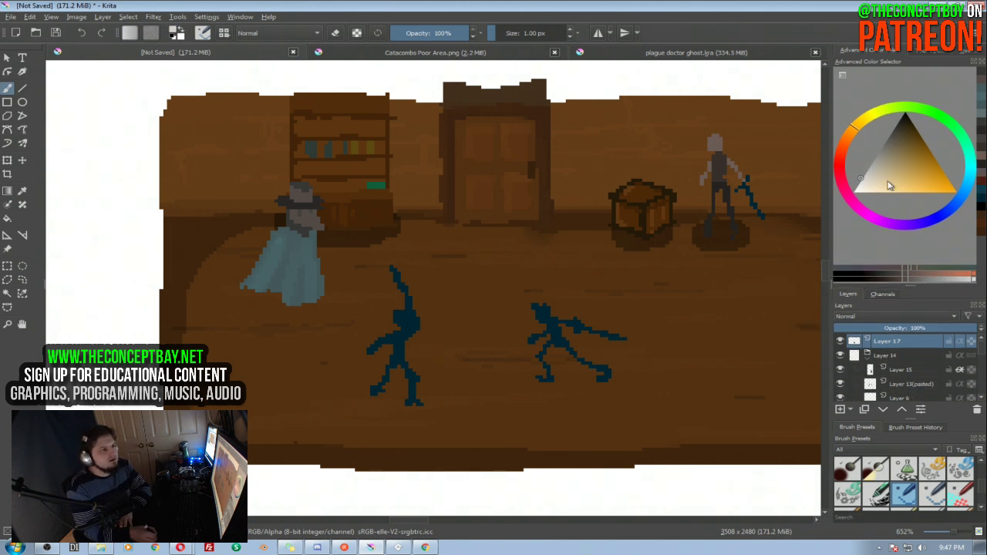
pyautogui.click(923, 51)
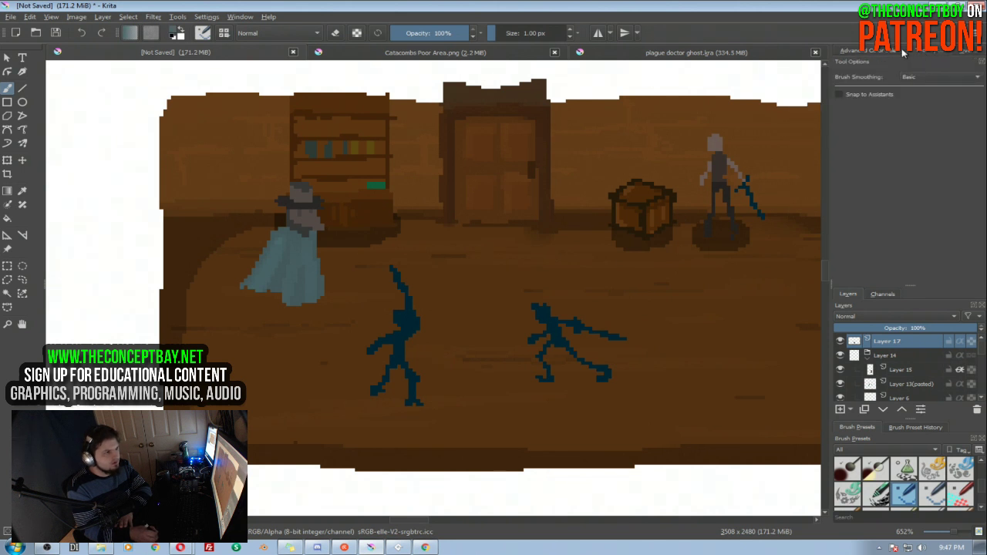
pyautogui.click(894, 51)
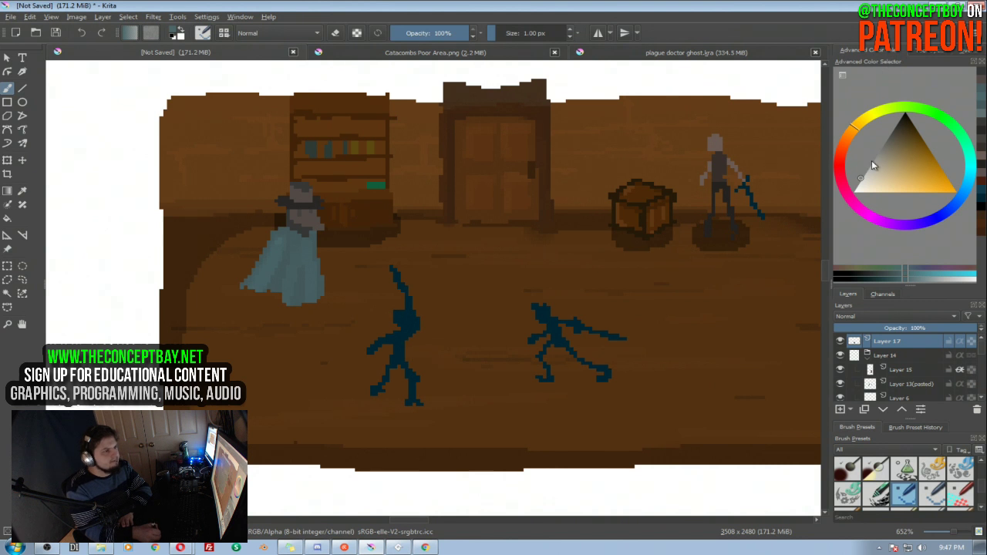
# Reopen the color selector settings and review the docker list, Behavior options and Shade Selector options
pyautogui.click(843, 77)
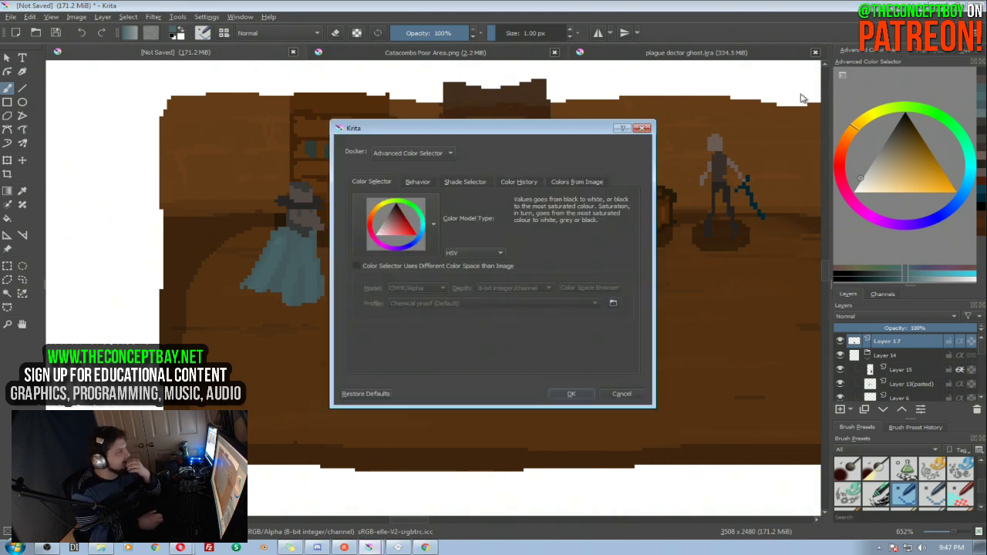
pyautogui.click(417, 182)
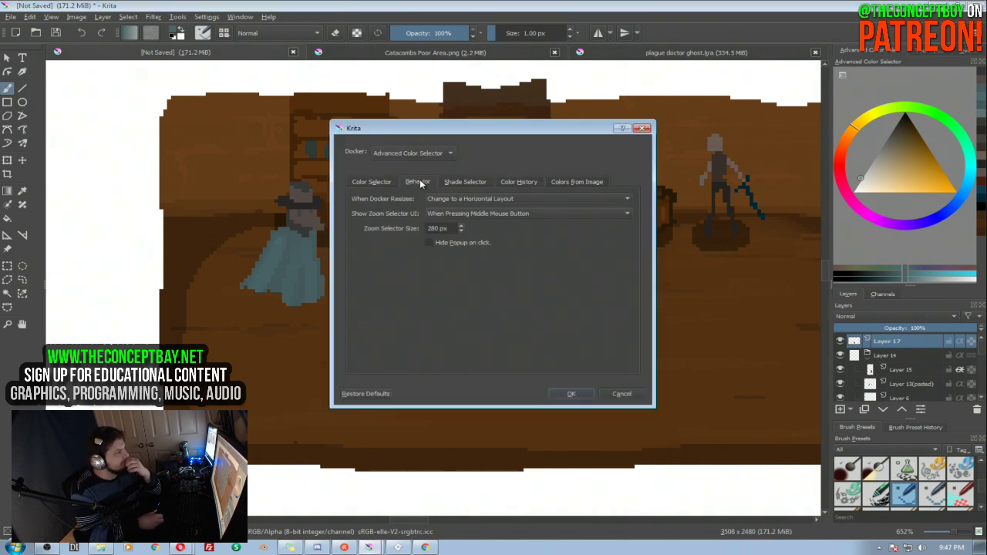
pyautogui.click(419, 154)
pyautogui.click(419, 152)
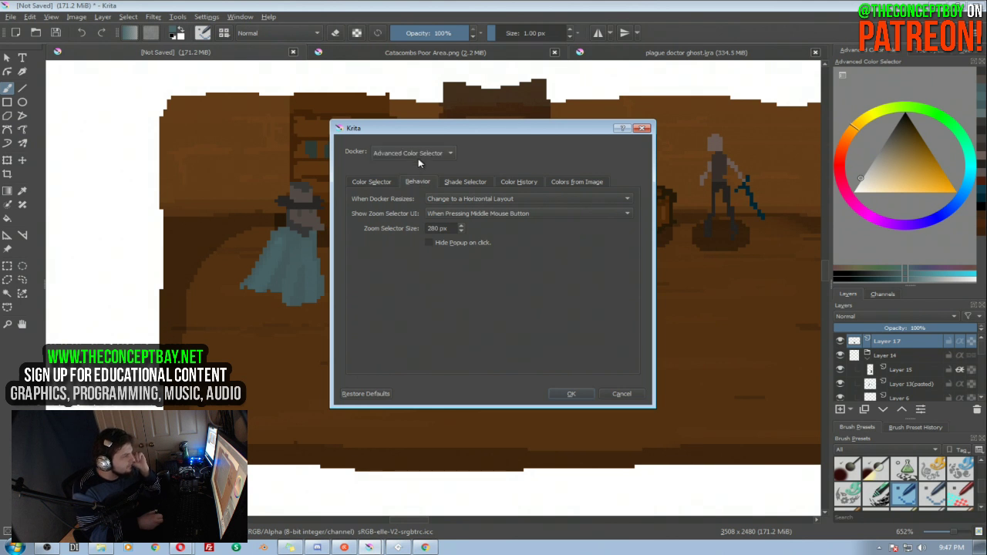
pyautogui.click(447, 199)
pyautogui.click(462, 182)
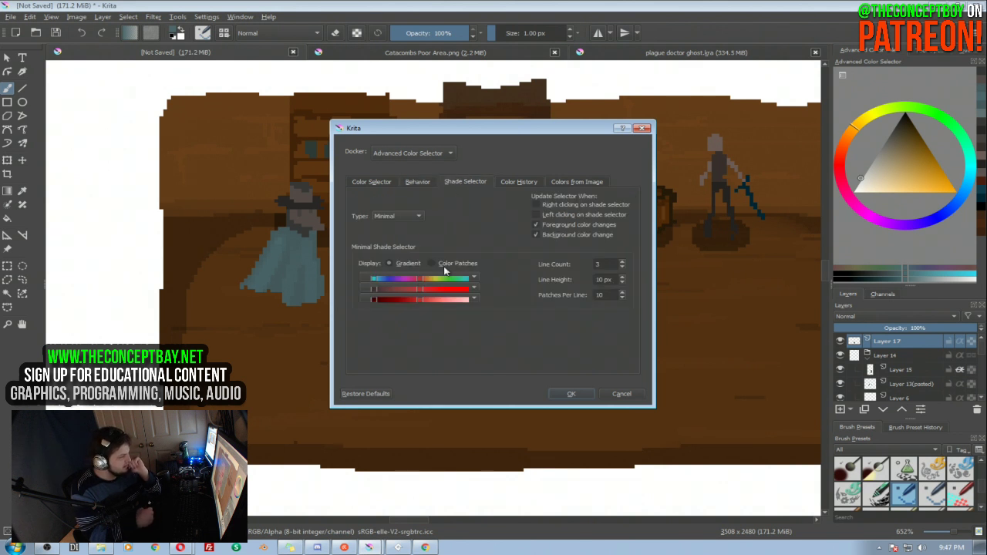
# Try different gradient presets on the third shade line, ending with delta h=1 s=0 v=0
pyautogui.click(473, 298)
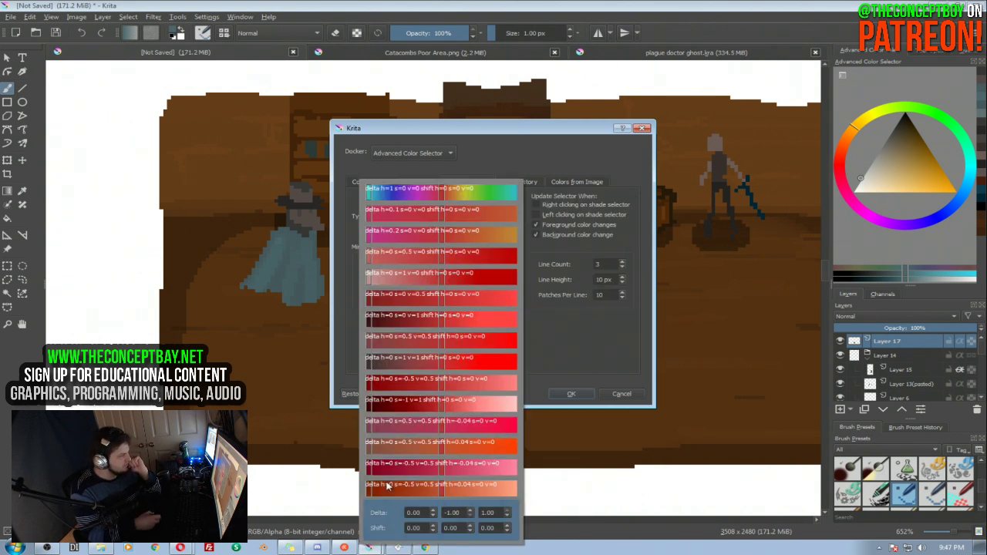
pyautogui.click(415, 347)
pyautogui.click(377, 282)
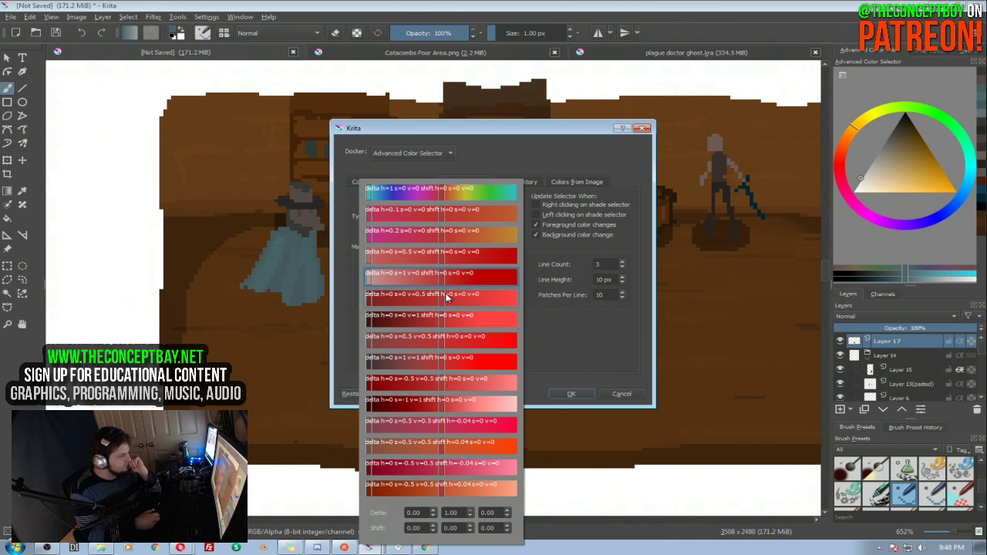
pyautogui.click(436, 218)
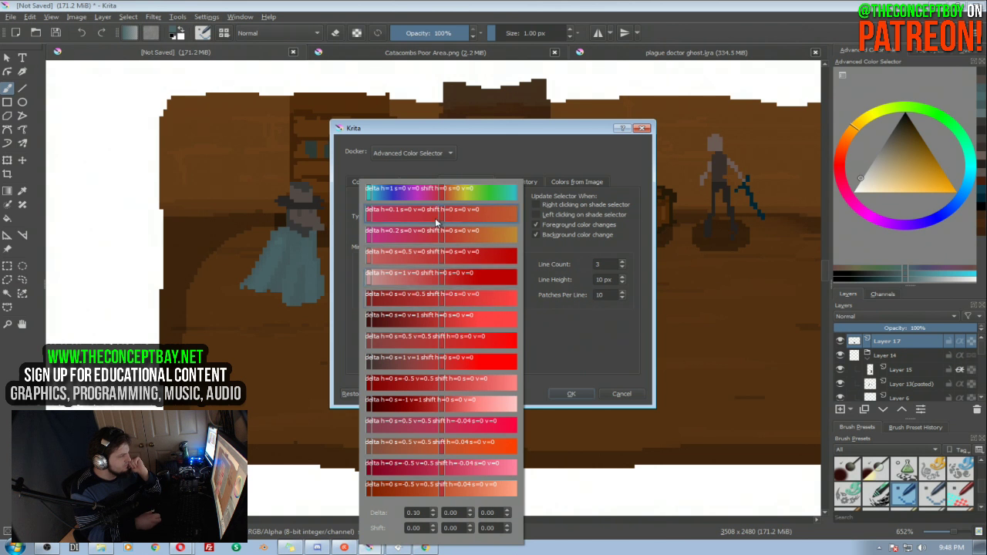
pyautogui.click(438, 196)
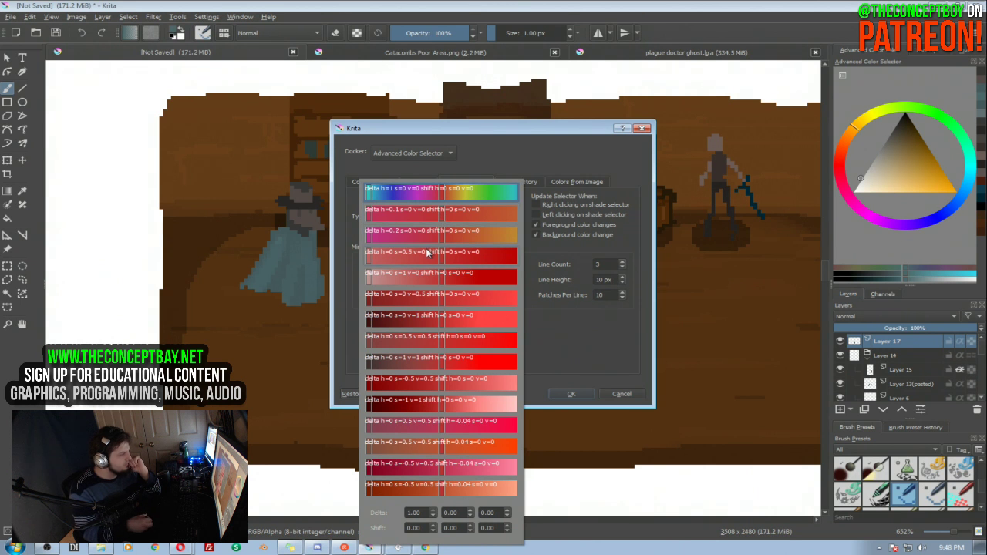
pyautogui.click(585, 333)
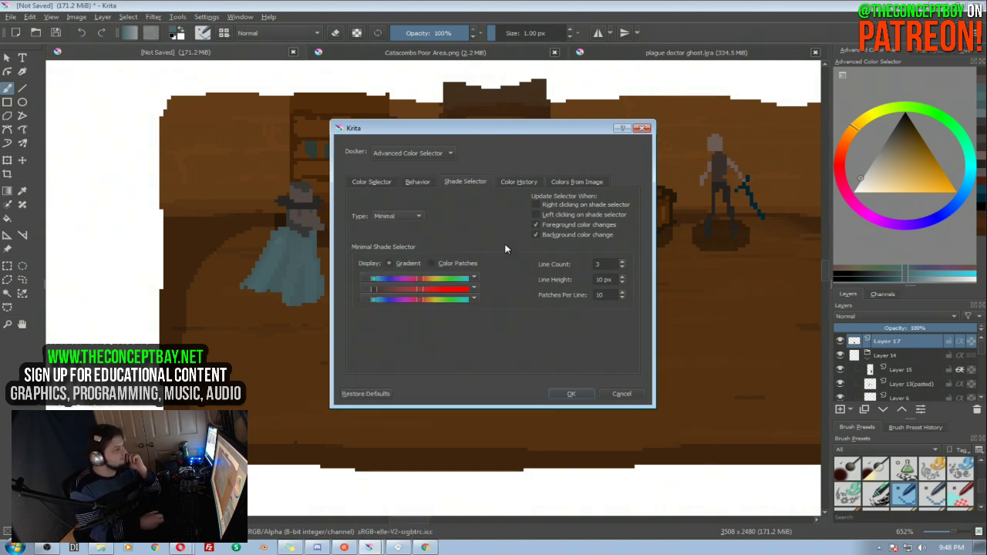
# Restore the default color selector settings, then review the Behavior options and the available color selector shapes
pyautogui.click(367, 391)
pyautogui.click(417, 182)
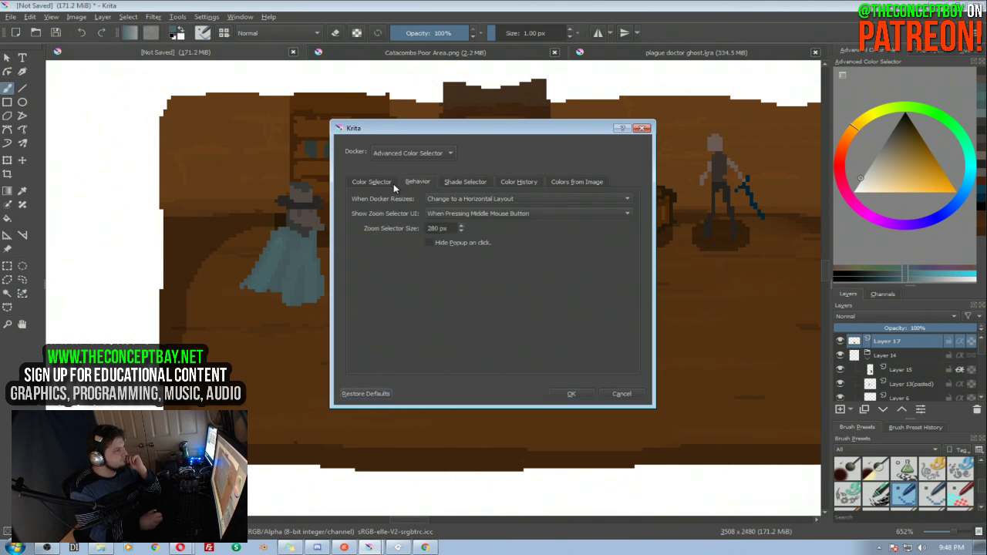
pyautogui.click(372, 182)
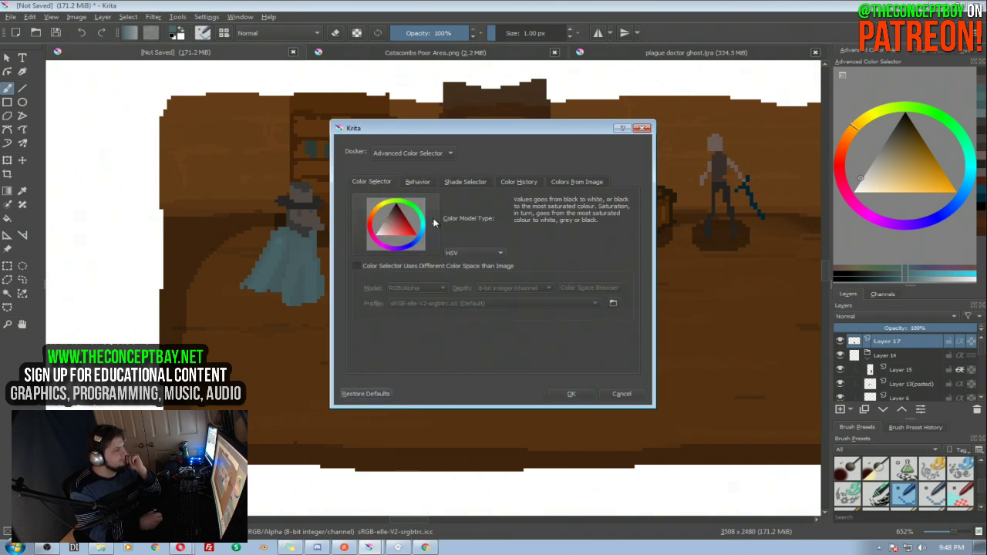
pyautogui.click(434, 223)
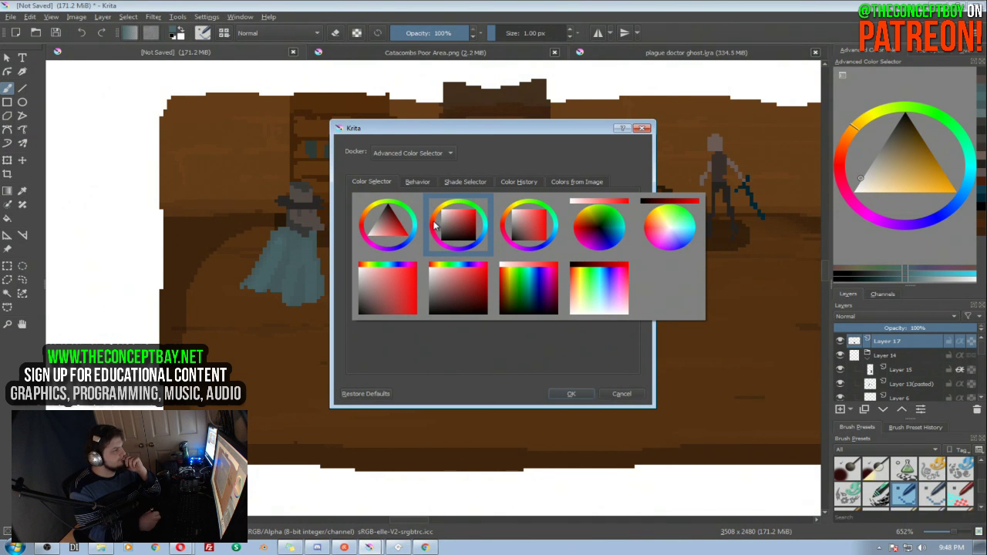
pyautogui.click(524, 157)
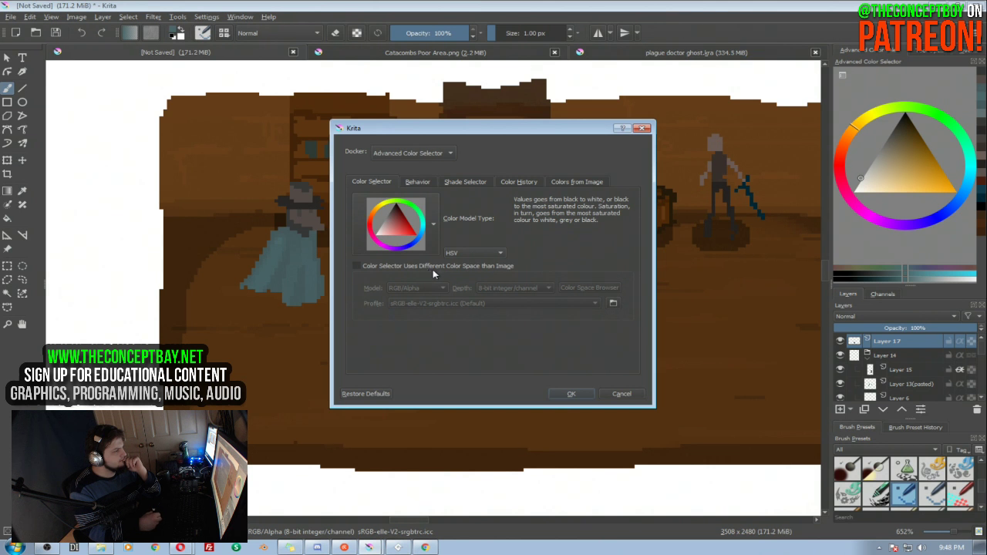
# Try the HSY' and HSI color model types for the color selector and apply HSI
pyautogui.click(466, 253)
pyautogui.click(469, 286)
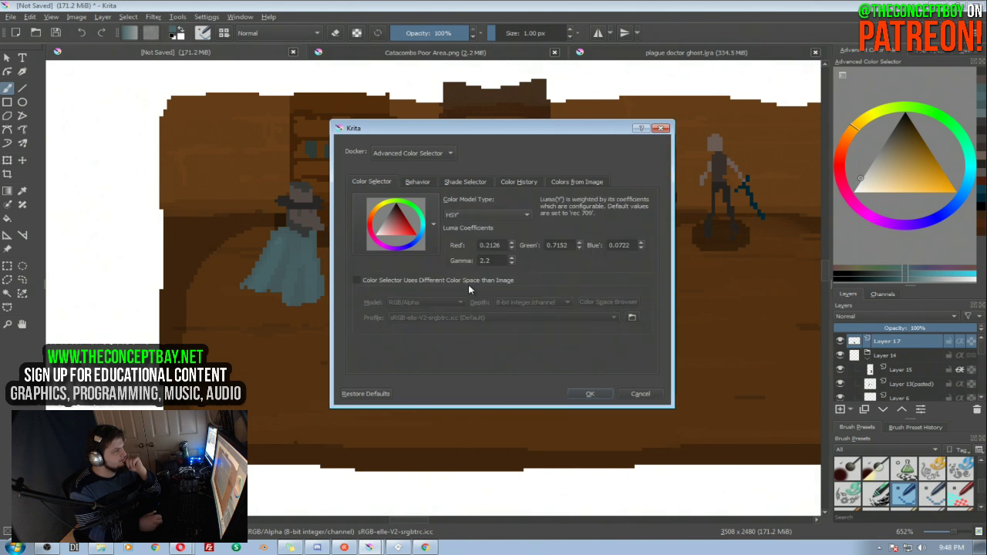
pyautogui.click(485, 215)
pyautogui.click(481, 204)
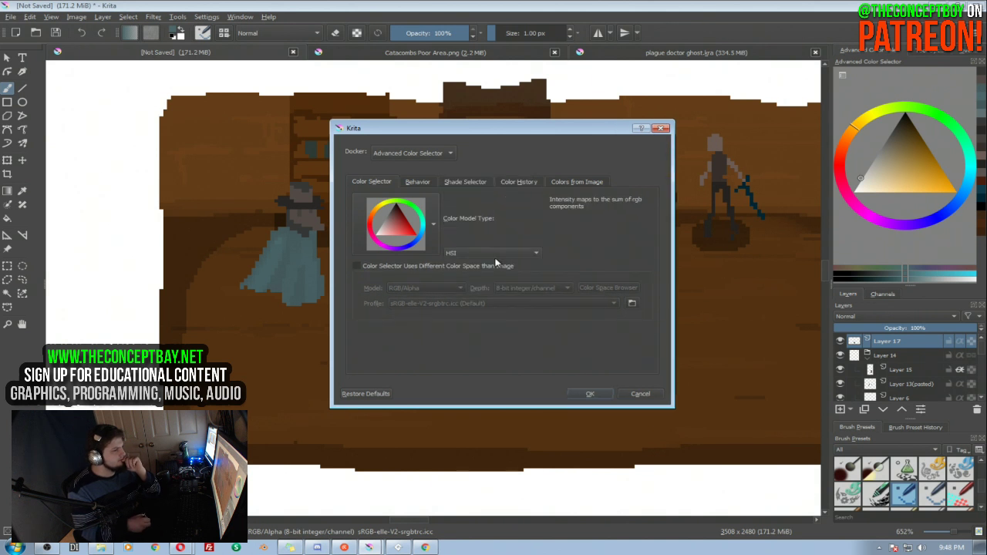
pyautogui.click(590, 393)
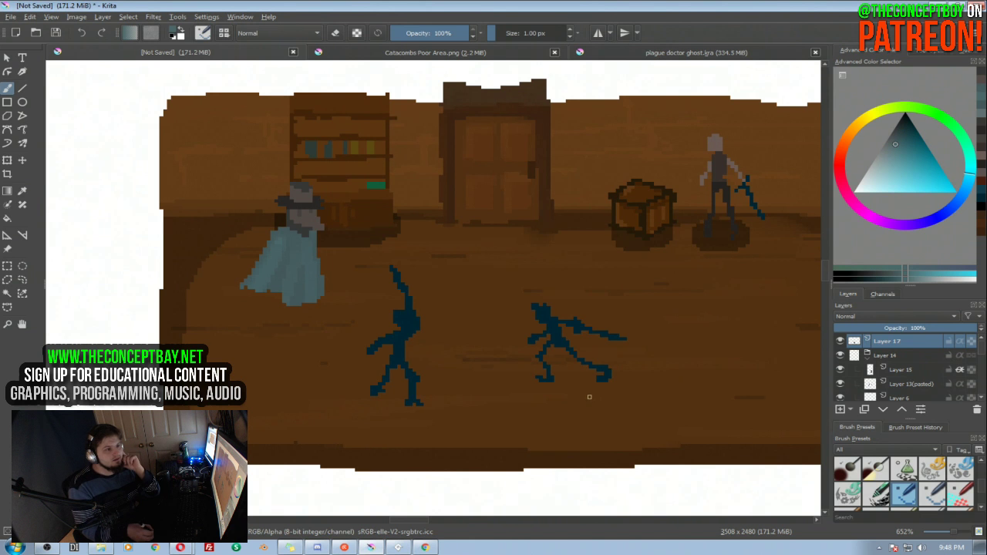
# Reopen the color selector settings, set the color model type to HSV and apply it
pyautogui.click(843, 74)
pyautogui.click(475, 253)
pyautogui.click(478, 232)
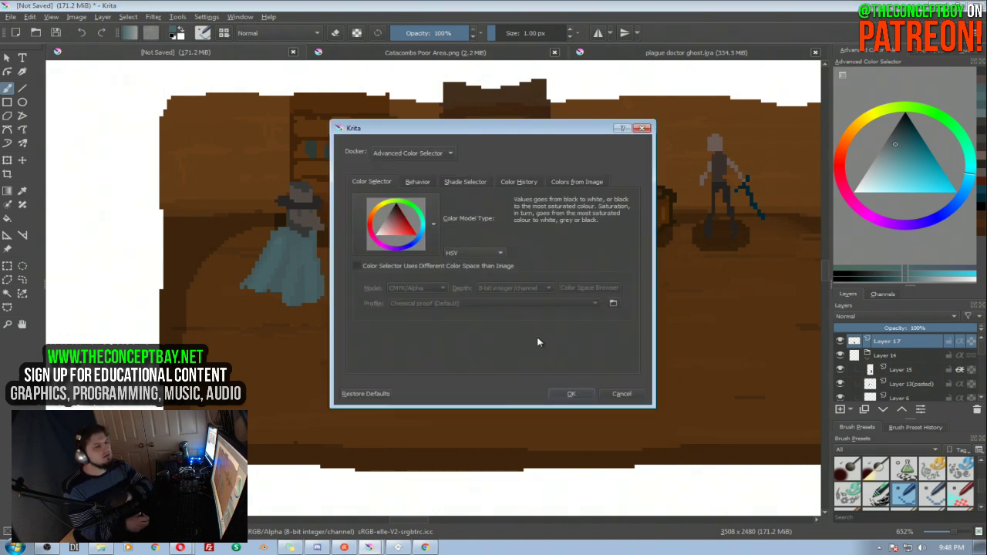
pyautogui.click(569, 393)
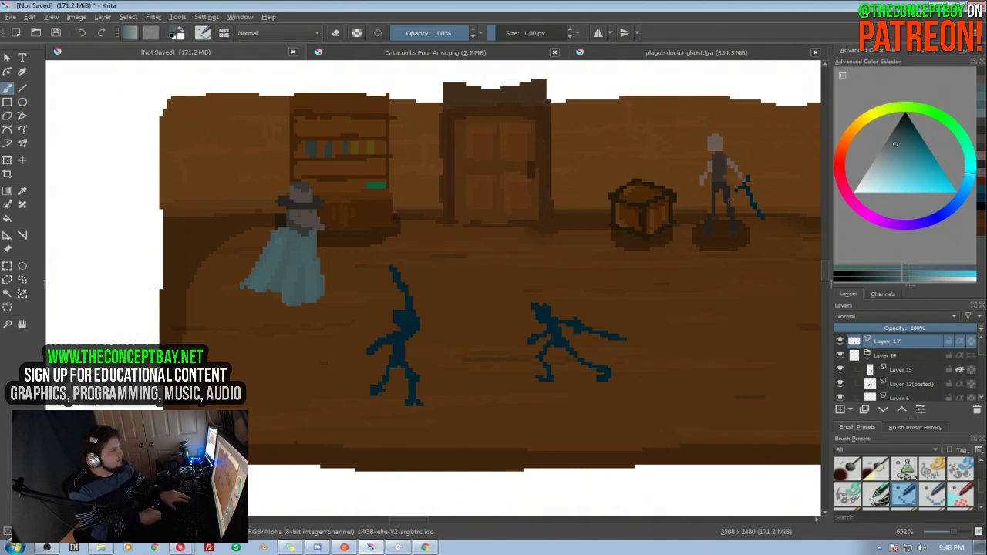
# Sample the plague doctor's face color, then show the Digital Colors Mixer docker for a look and hide it again
pyautogui.moveTo(301, 208); pyautogui.dragTo(309, 208)
pyautogui.keyDown('ctrl'); pyautogui.click(317, 219); pyautogui.keyUp('ctrl')
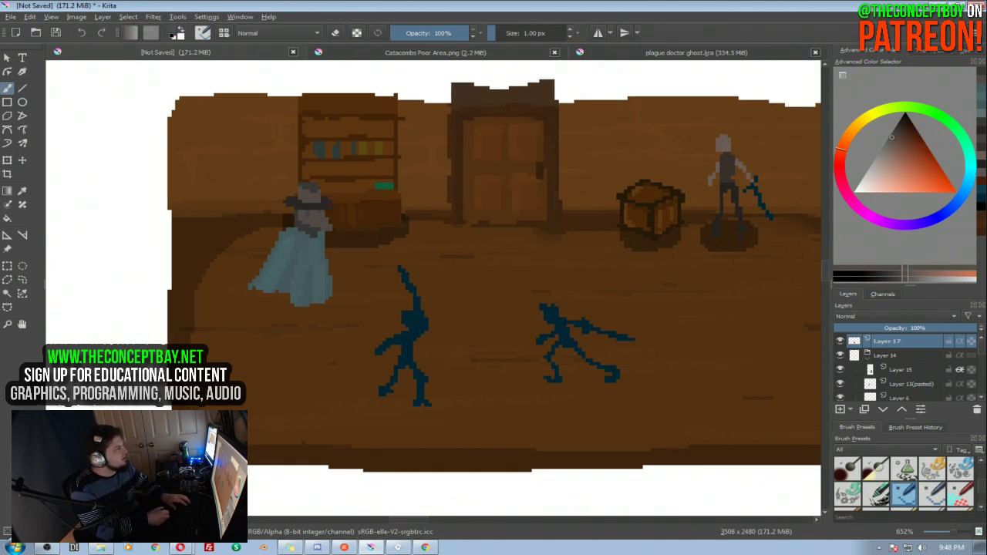
pyautogui.click(239, 17)
pyautogui.moveTo(206, 17)
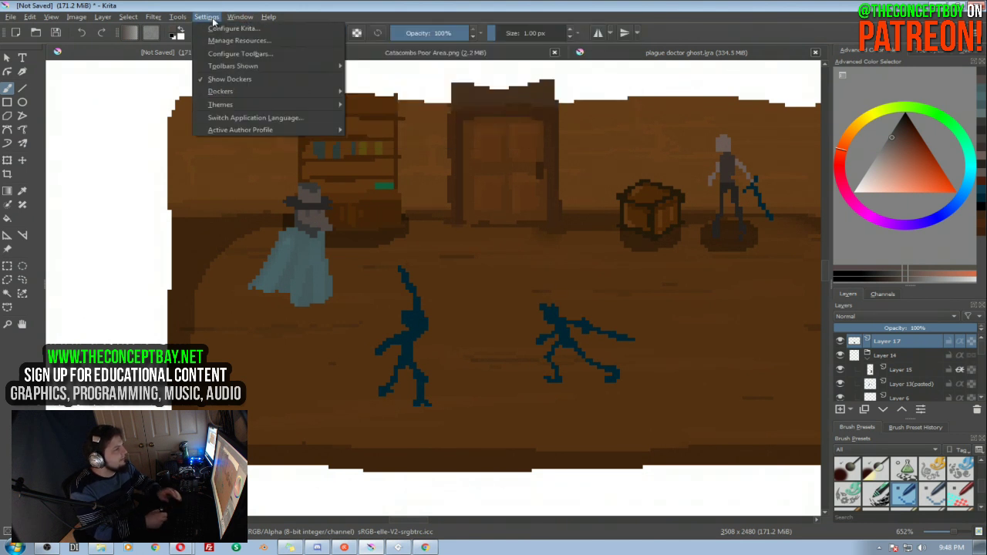
pyautogui.moveTo(242, 91)
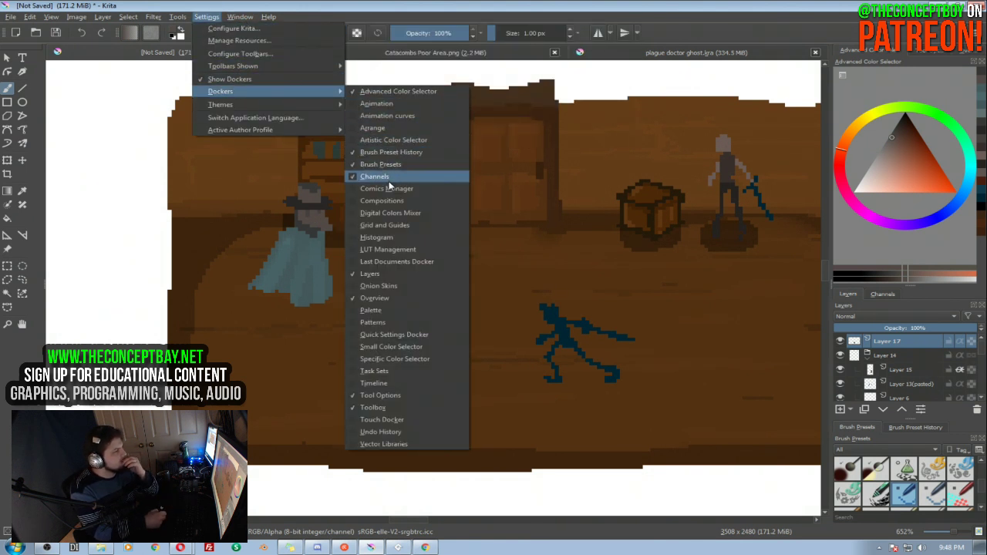
pyautogui.click(412, 218)
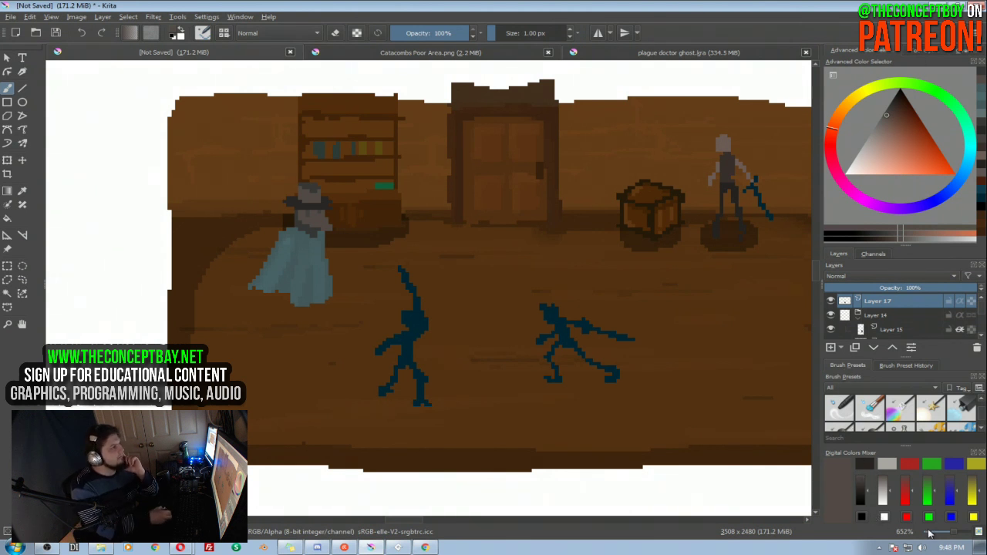
pyautogui.click(239, 17)
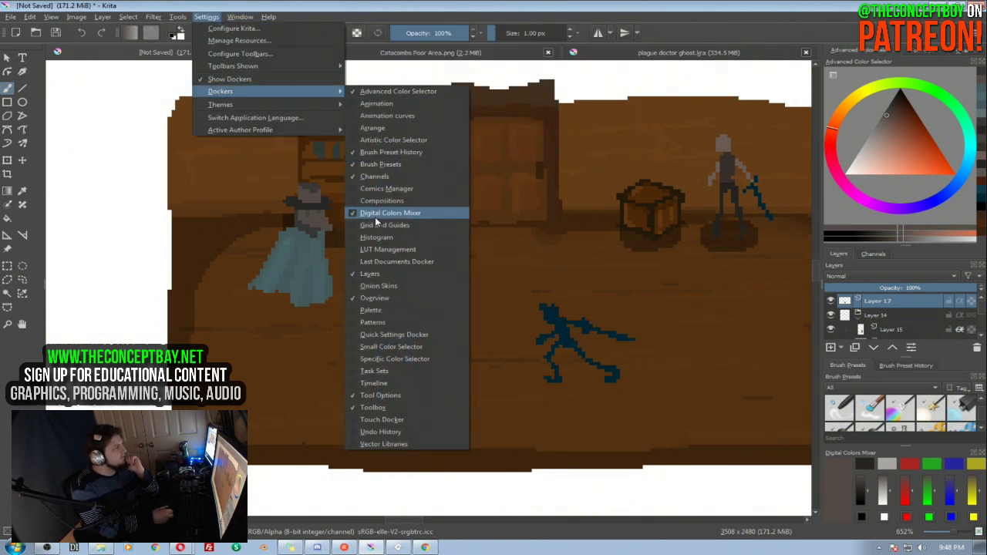
pyautogui.click(356, 213)
# Show the Artistic Color Selector docker and enlarge it so its whole color wheel fits
pyautogui.click(207, 19)
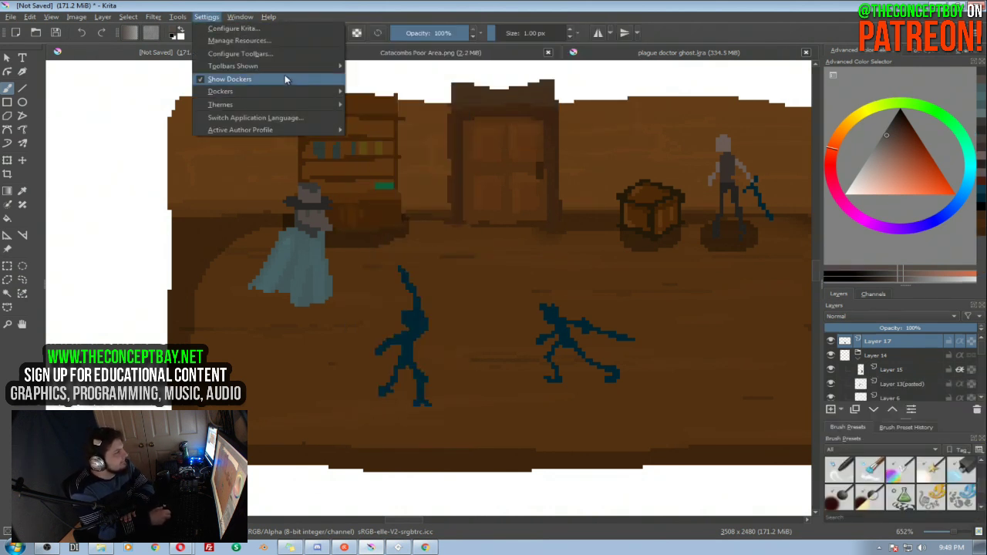
pyautogui.moveTo(314, 91)
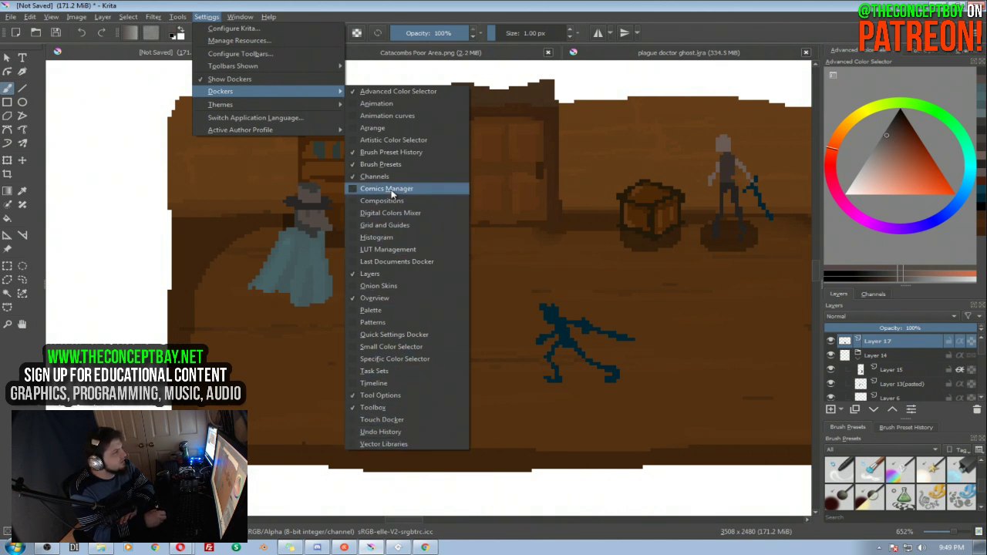
pyautogui.click(414, 141)
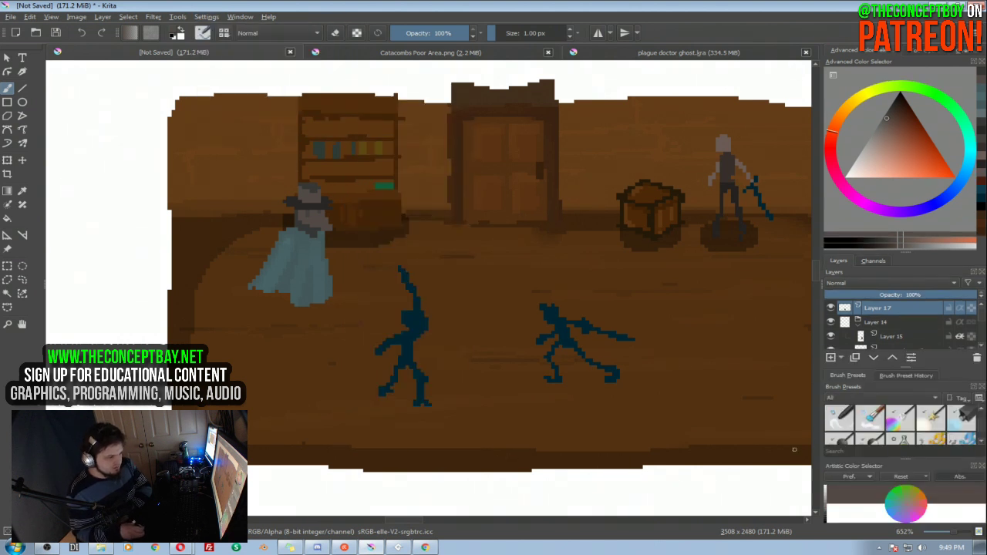
pyautogui.moveTo(862, 459); pyautogui.dragTo(863, 332)
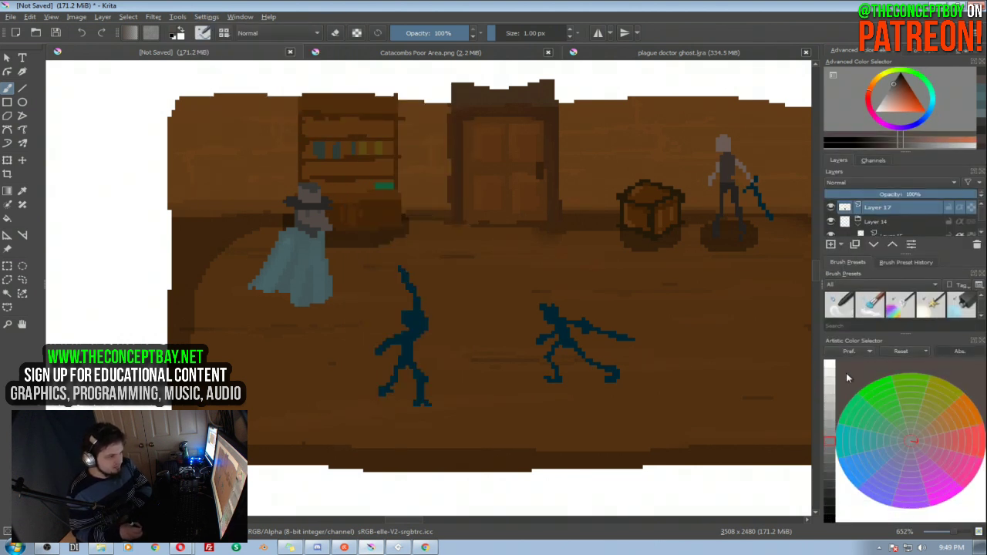
# Compare the HSI, HSL and HSV color models in the Artistic Color Selector preferences and return to HSY
pyautogui.click(851, 353)
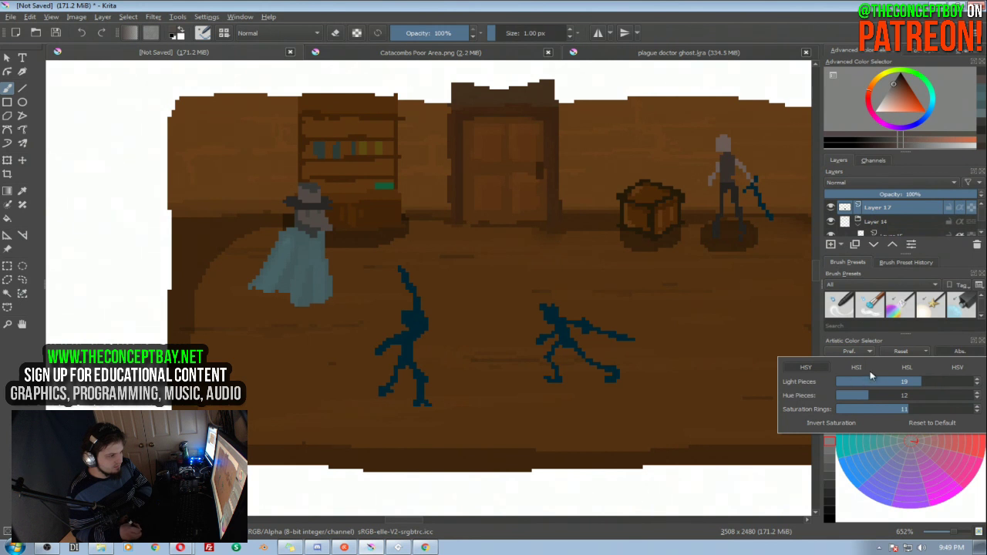
pyautogui.click(868, 370)
pyautogui.click(907, 376)
pyautogui.click(946, 374)
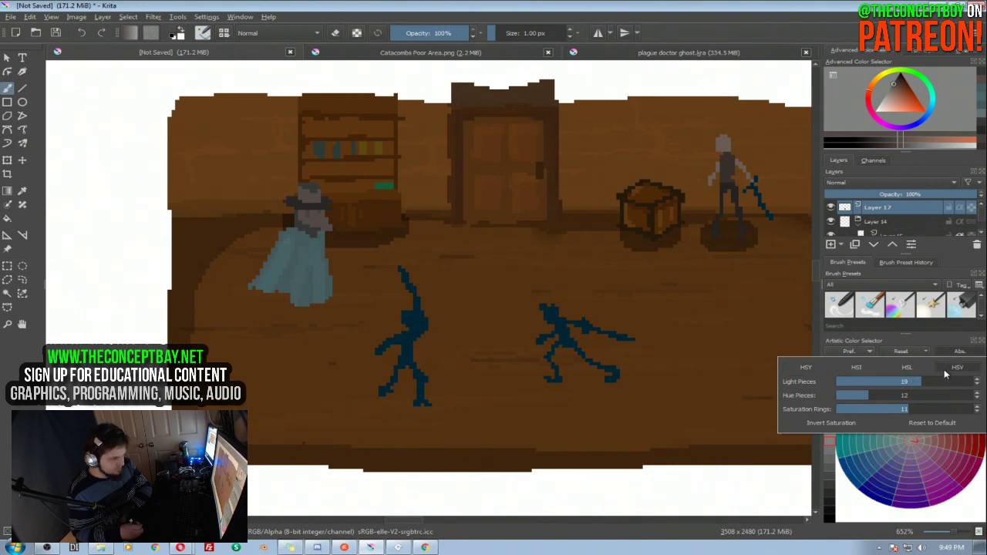
pyautogui.click(820, 371)
pyautogui.click(859, 370)
pyautogui.click(826, 369)
# Set the Artistic Color Selector to 17 light pieces, 12 hue pieces and 5 saturation rings
pyautogui.moveTo(877, 394)
pyautogui.mouseDown()
pyautogui.moveTo(929, 394)
pyautogui.moveTo(846, 388)
pyautogui.moveTo(866, 383)
pyautogui.mouseUp()
pyautogui.moveTo(907, 409); pyautogui.dragTo(868, 408)
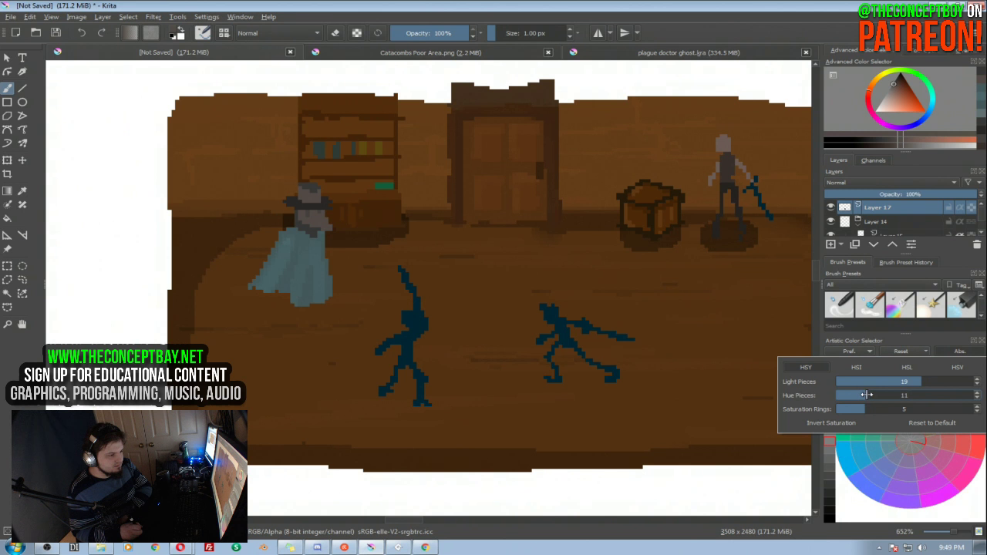
pyautogui.moveTo(867, 394); pyautogui.dragTo(910, 384)
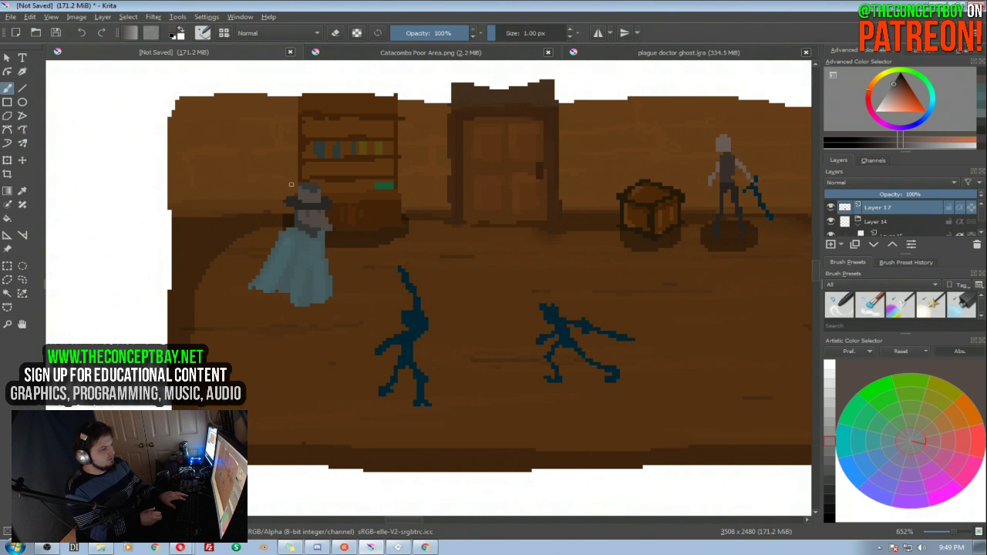
# Try light grey and green test strokes on the plague doctor using the artistic color wheel, then undo them
pyautogui.scroll(-1, 291, 183)
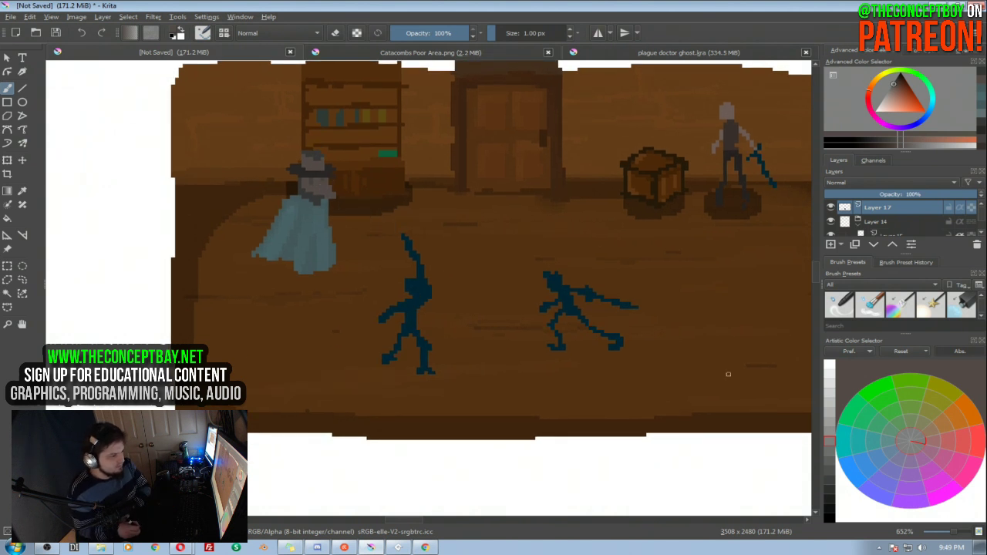
pyautogui.click(830, 430)
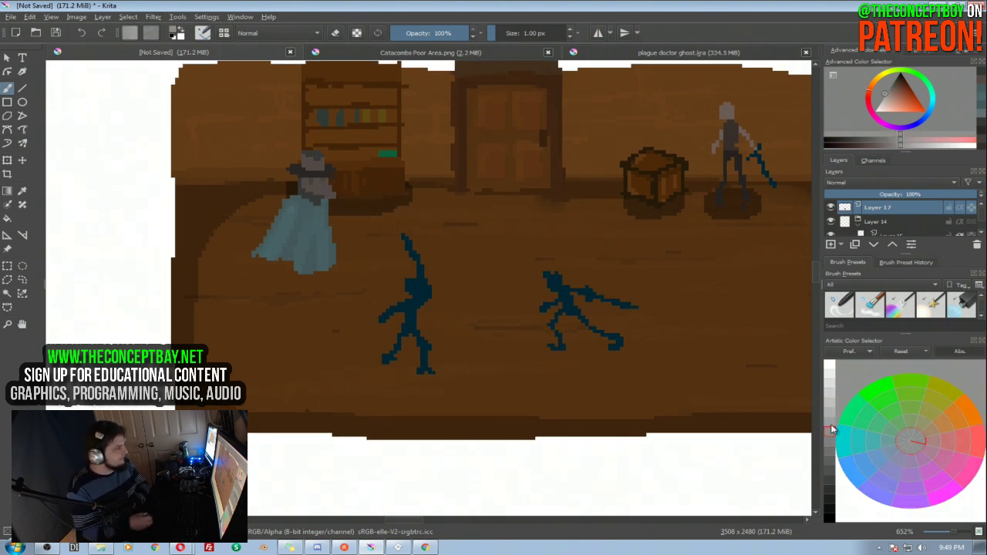
pyautogui.moveTo(307, 222); pyautogui.dragTo(349, 245)
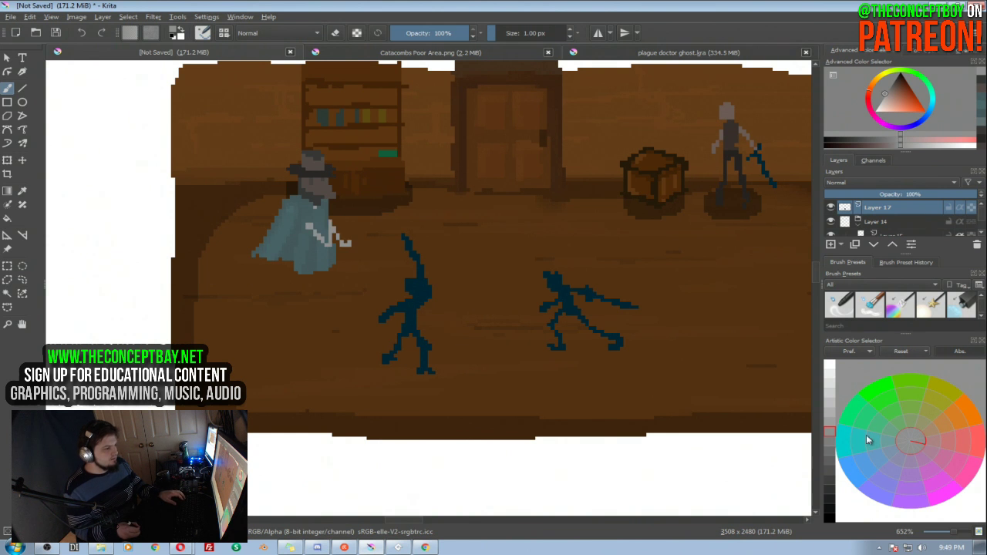
pyautogui.press('super')
pyautogui.click(854, 410)
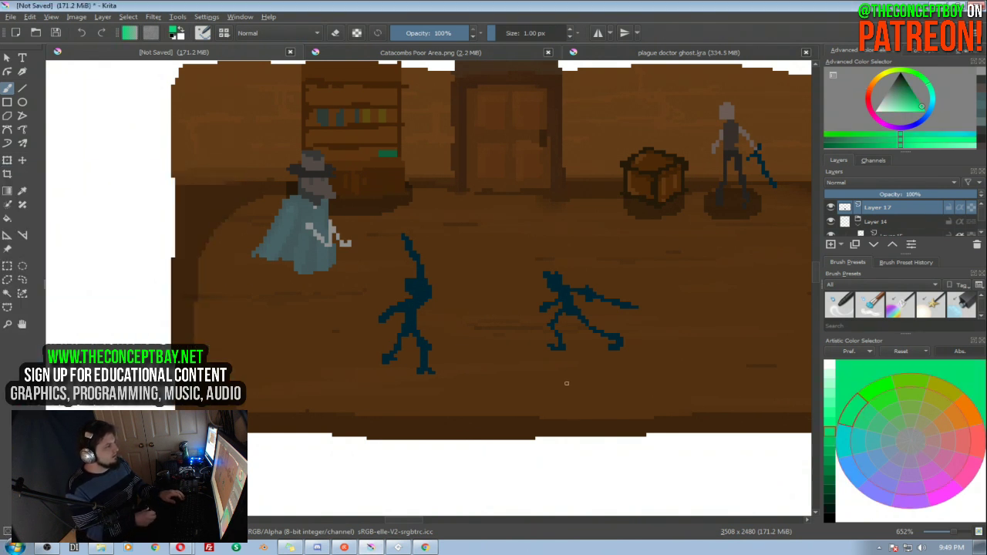
pyautogui.moveTo(350, 204); pyautogui.dragTo(312, 240)
pyautogui.hotkey('ctrl', 'z')
pyautogui.hotkey('ctrl', 'z')
pyautogui.hotkey('ctrl', 'z')
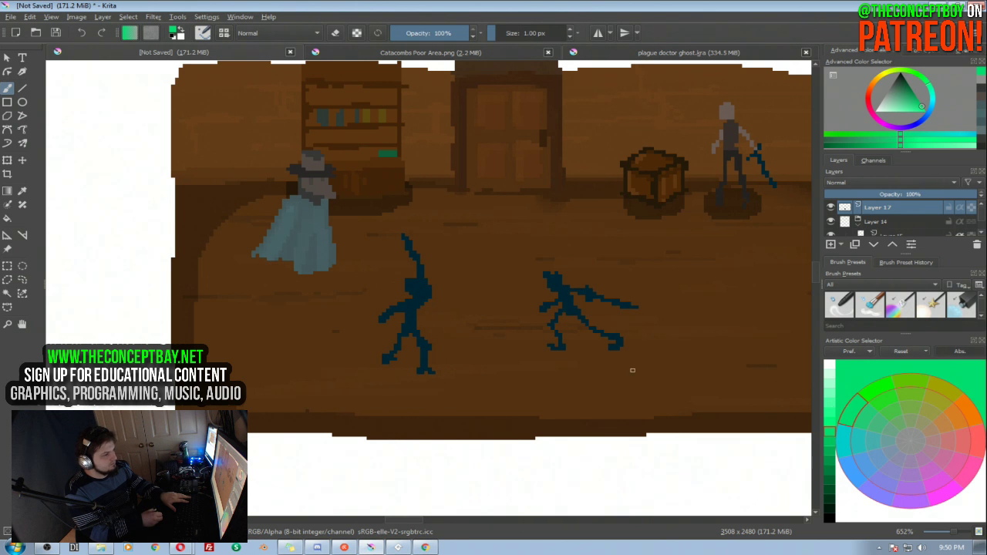
# Sample the plague doctor's face color for foreground and background, then choose a saturated green from the artistic color wheel
pyautogui.keyDown('ctrl'); pyautogui.click(323, 187); pyautogui.keyUp('ctrl')
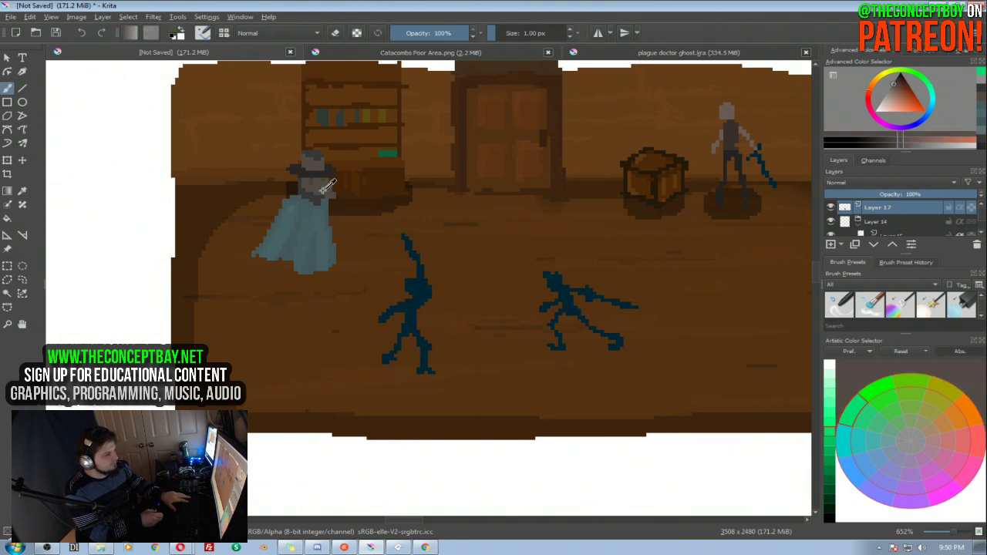
pyautogui.keyDown('ctrl'); pyautogui.rightClick(320, 190); pyautogui.keyUp('ctrl')
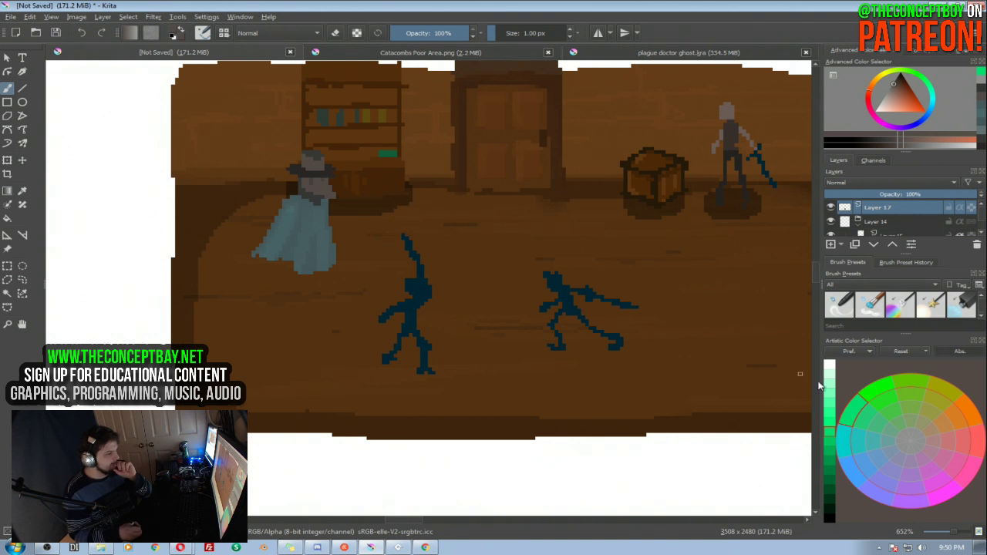
pyautogui.click(844, 425)
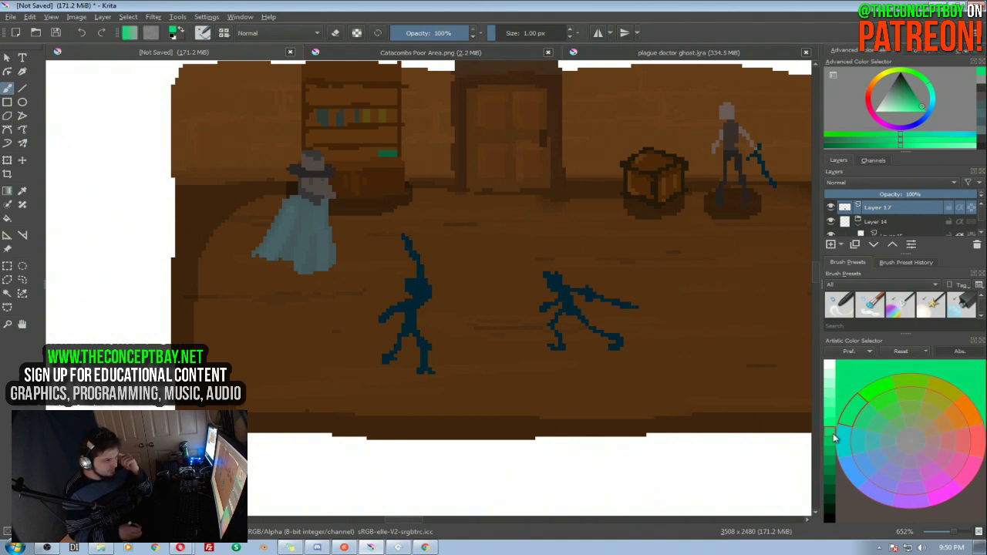
# Check the Artistic Color Selector preferences and reset all rings of its color wheel
pyautogui.click(864, 353)
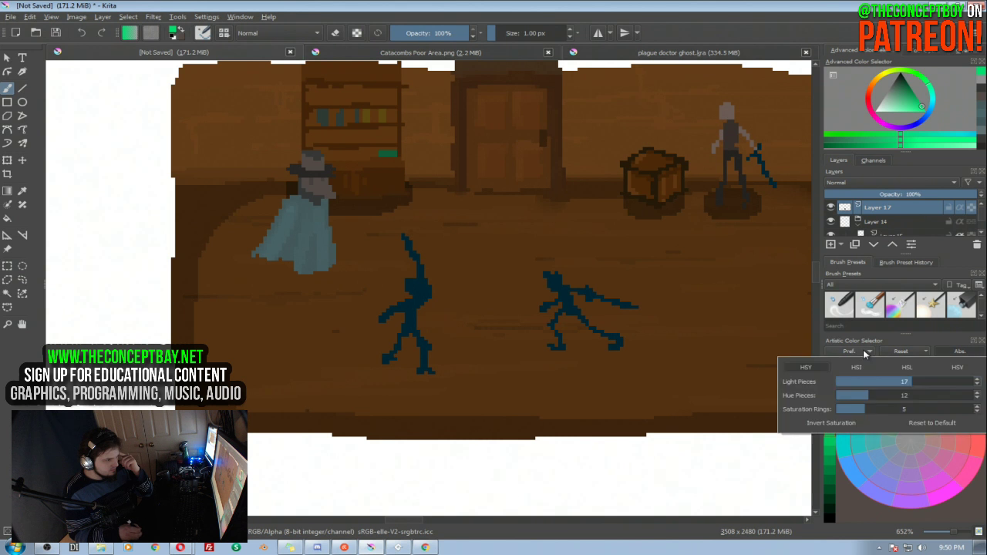
pyautogui.click(916, 354)
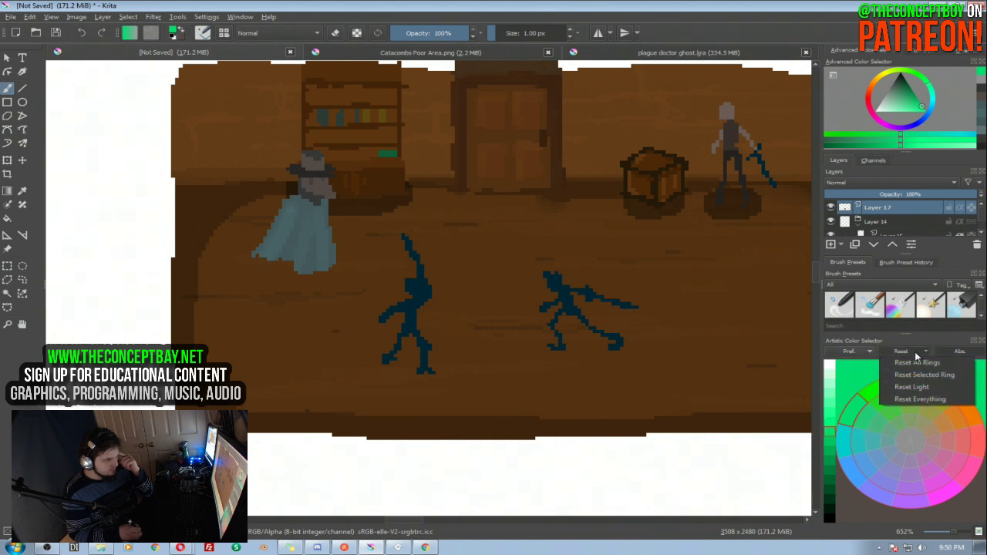
pyautogui.click(917, 365)
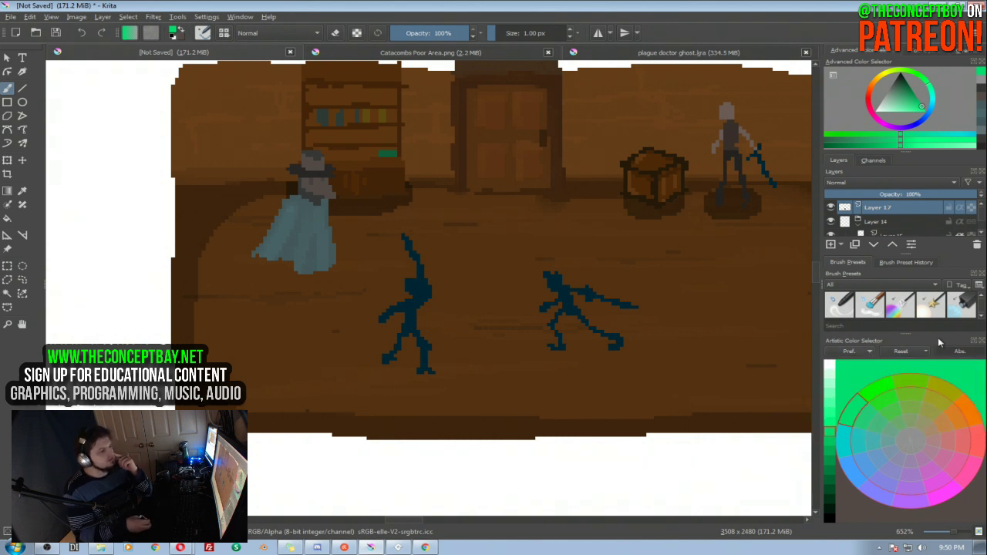
# Close the Artistic Color Selector docker and sample the grey-brown of the plague doctor's face as the paint color
pyautogui.click(982, 341)
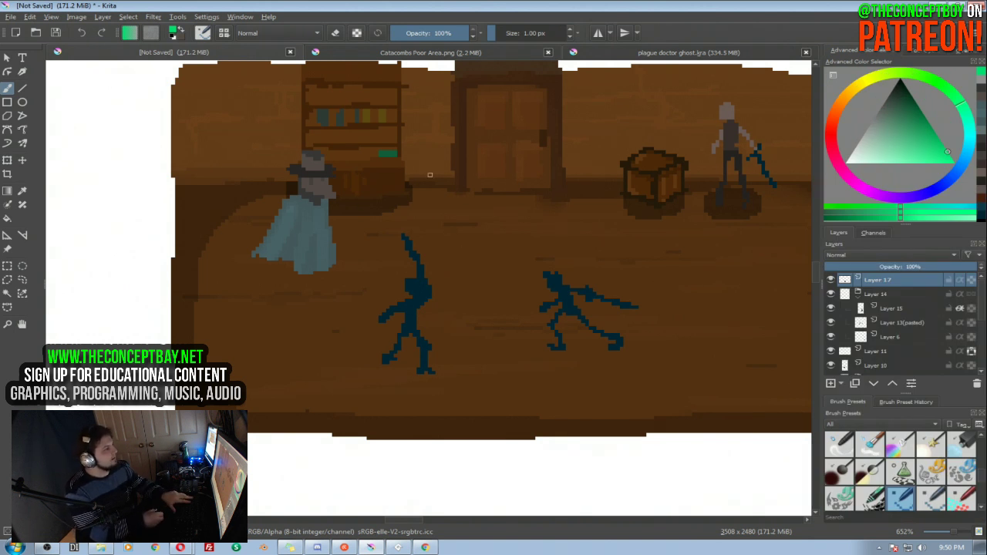
pyautogui.keyDown('ctrl'); pyautogui.click(324, 185); pyautogui.keyUp('ctrl')
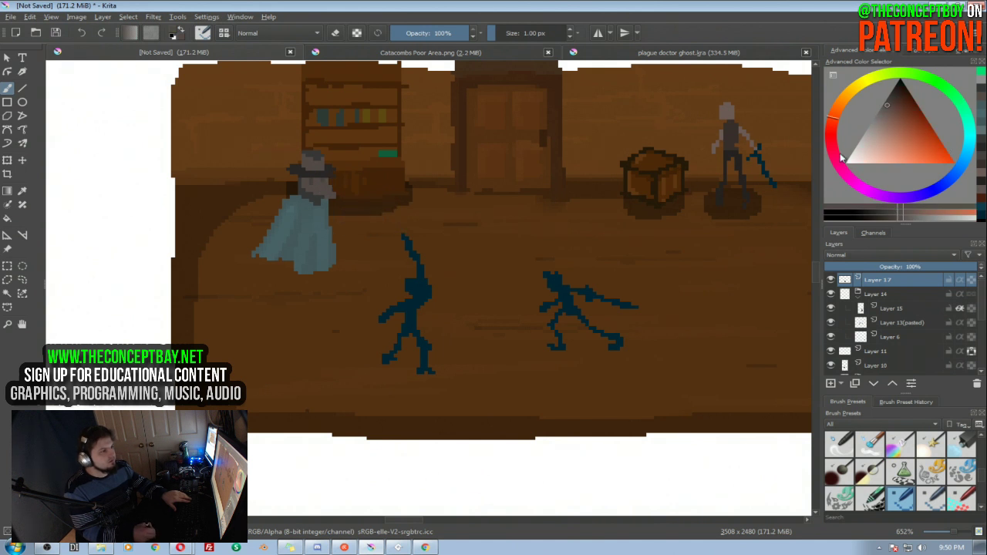
# Widen the docker area, enlarge the Advanced Color Selector, and pick a darker grey-brown from its triangle
pyautogui.moveTo(820, 185)
pyautogui.mouseDown()
pyautogui.moveTo(766, 173)
pyautogui.moveTo(804, 181)
pyautogui.moveTo(774, 182)
pyautogui.mouseUp()
pyautogui.moveTo(820, 225); pyautogui.dragTo(821, 275)
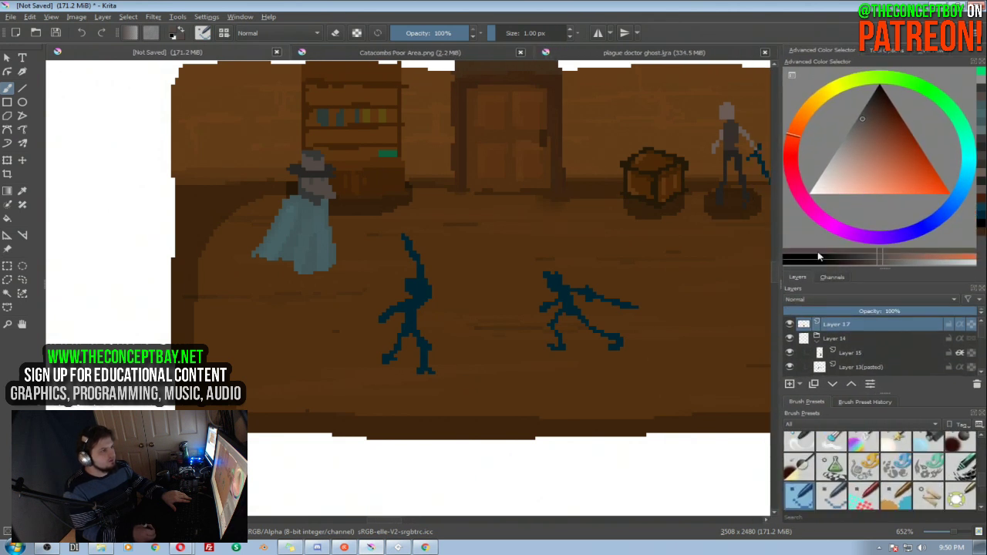
pyautogui.click(867, 113)
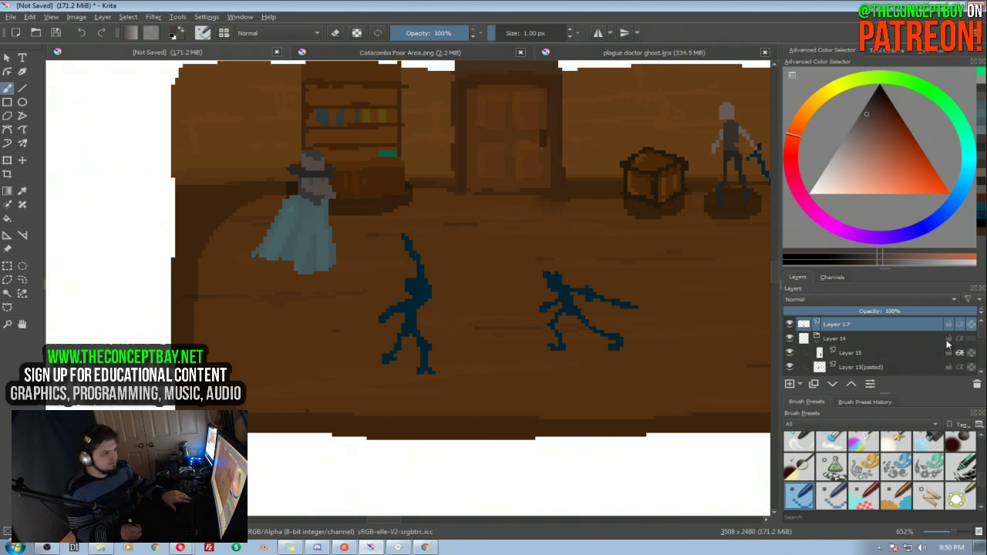
# Lock the alpha of Layer 17 and touch up the plague doctor's hat and face with dark greys sampled from the hat
pyautogui.click(790, 325)
pyautogui.click(791, 325)
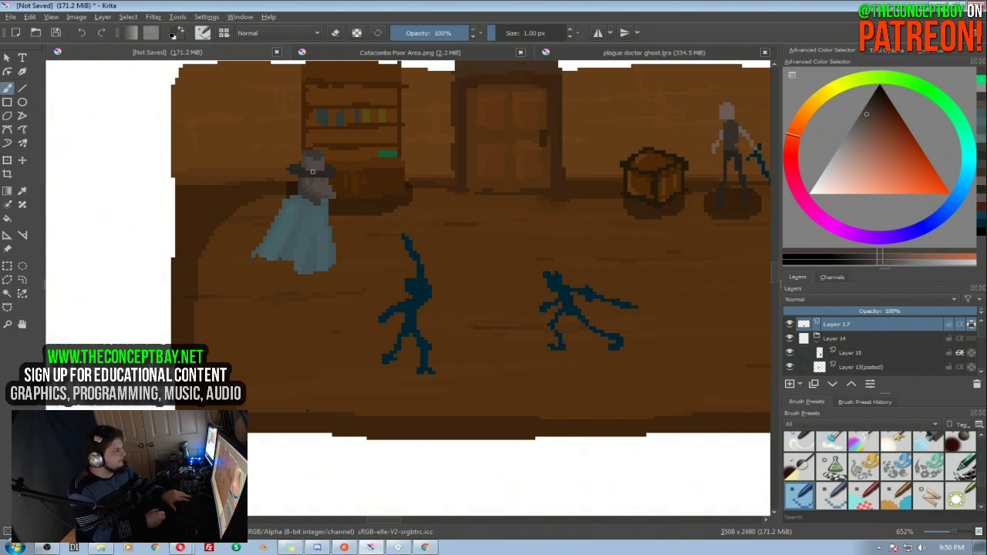
pyautogui.keyDown('ctrl'); pyautogui.click(305, 169); pyautogui.keyUp('ctrl')
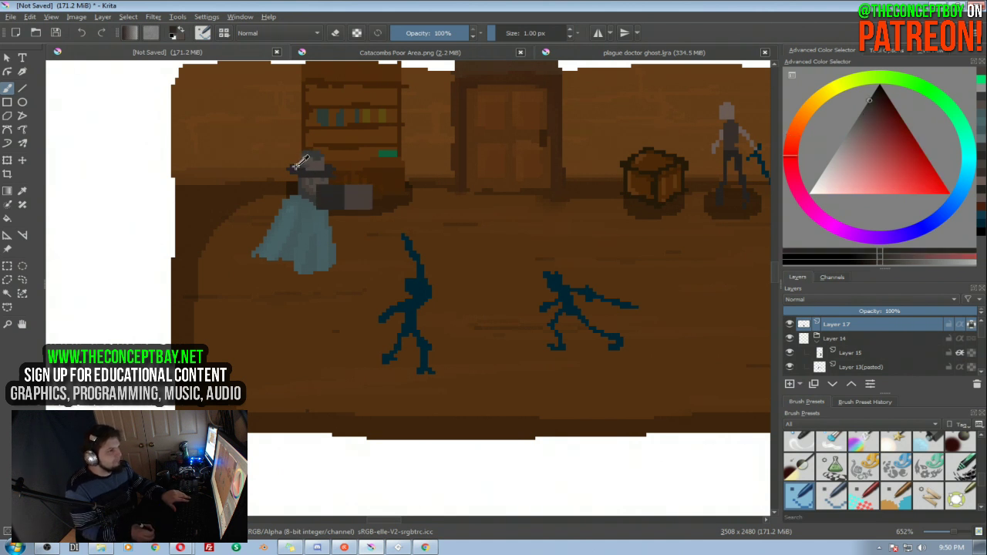
pyautogui.keyDown('ctrl'); pyautogui.click(294, 178); pyautogui.keyUp('ctrl')
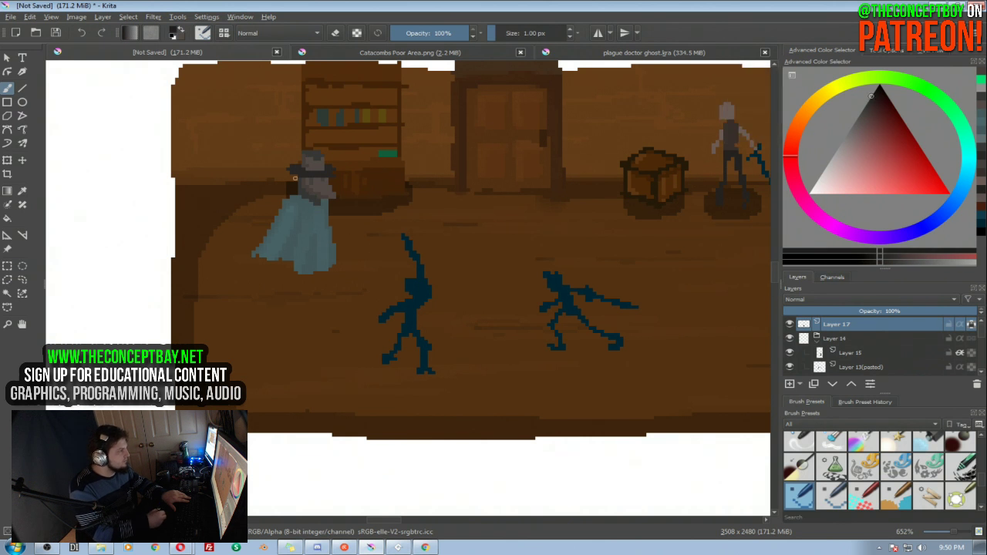
pyautogui.moveTo(300, 176); pyautogui.dragTo(294, 169)
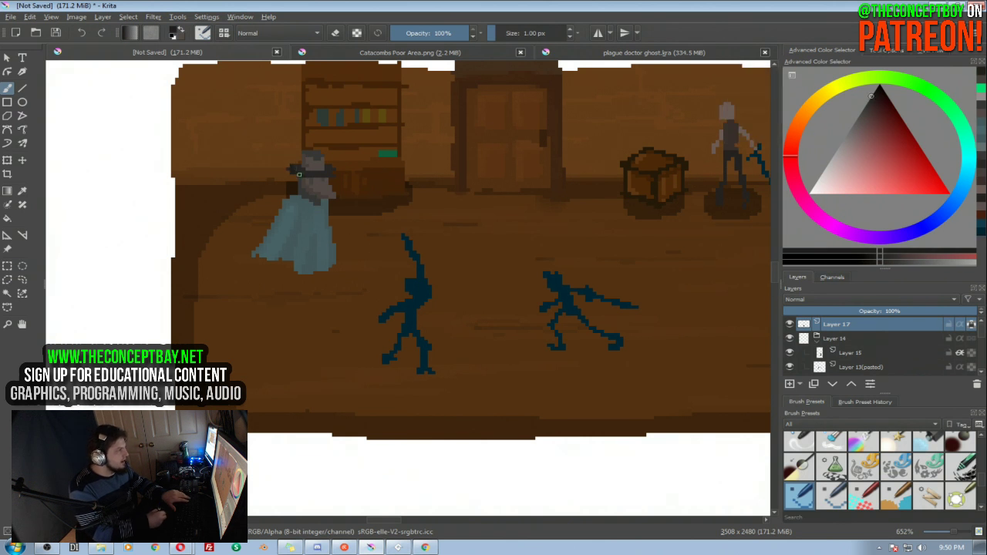
pyautogui.moveTo(303, 175); pyautogui.dragTo(320, 178)
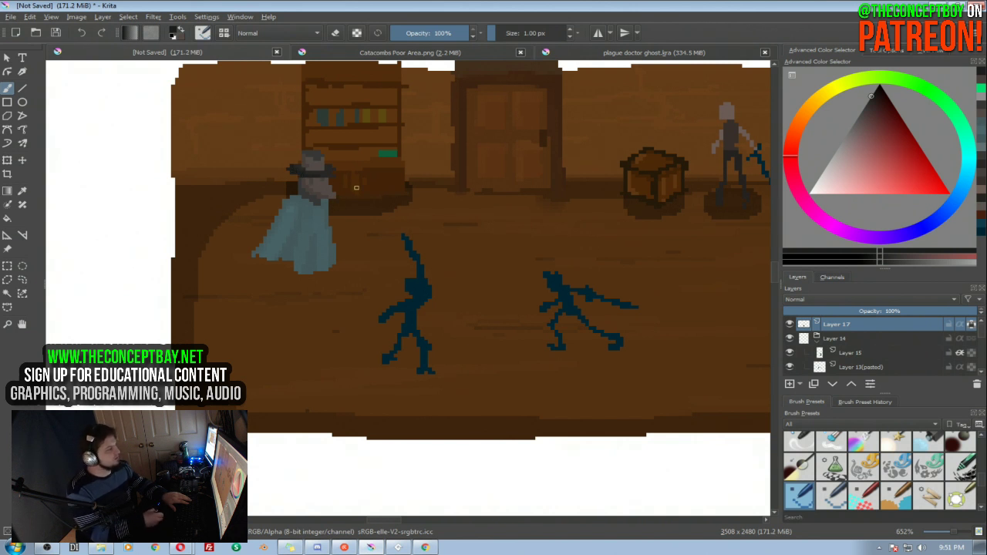
pyautogui.moveTo(322, 190); pyautogui.dragTo(329, 199)
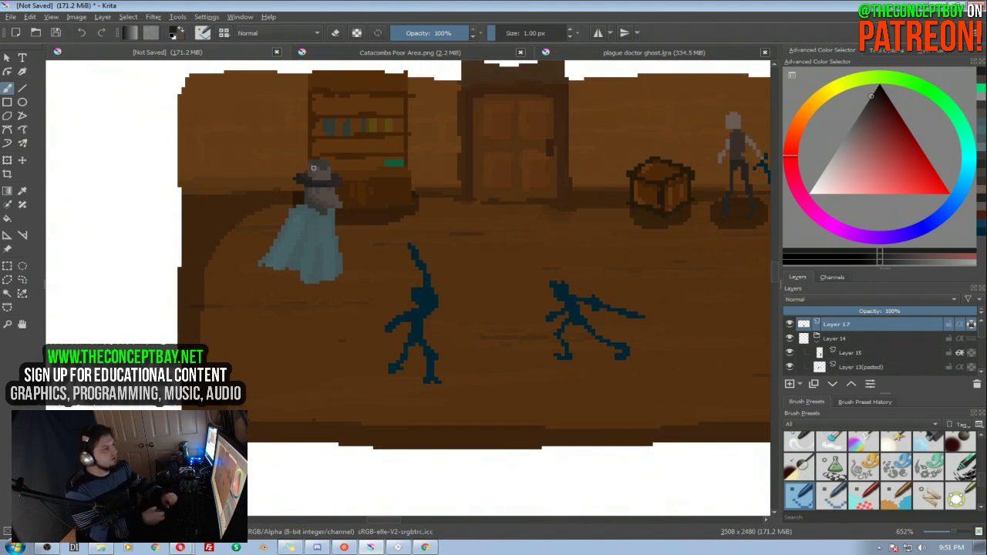
# Sample the cape's teal, pick progressively darker shades, and paint the cape's folds with a 1.87 px brush
pyautogui.moveTo(284, 190)
pyautogui.mouseDown()
pyautogui.moveTo(244, 165)
pyautogui.moveTo(209, 190)
pyautogui.moveTo(217, 180)
pyautogui.moveTo(264, 183)
pyautogui.moveTo(286, 161)
pyautogui.moveTo(367, 222)
pyautogui.mouseUp()
pyautogui.keyDown('ctrl'); pyautogui.click(318, 258); pyautogui.keyUp('ctrl')
pyautogui.click(864, 125)
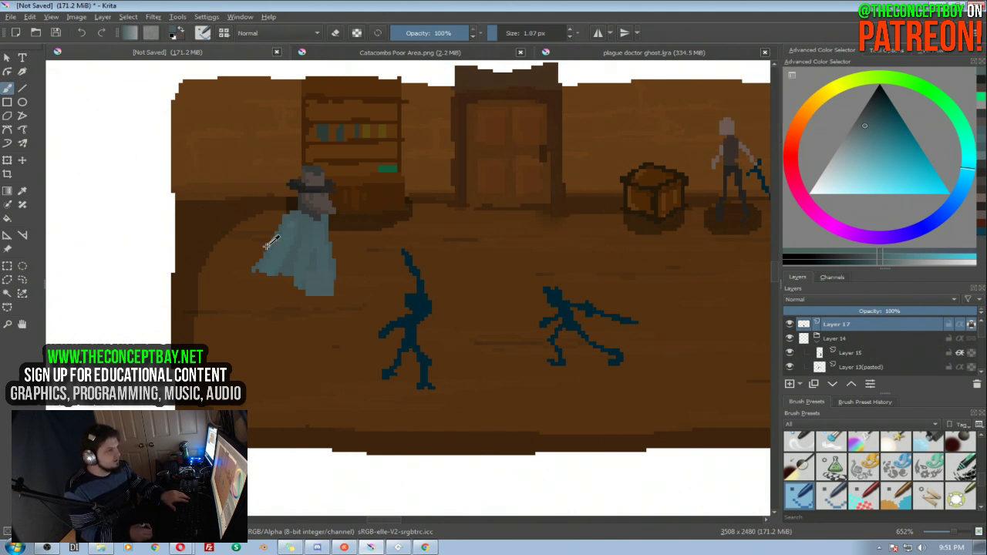
pyautogui.keyDown('ctrl'); pyautogui.click(286, 255); pyautogui.keyUp('ctrl')
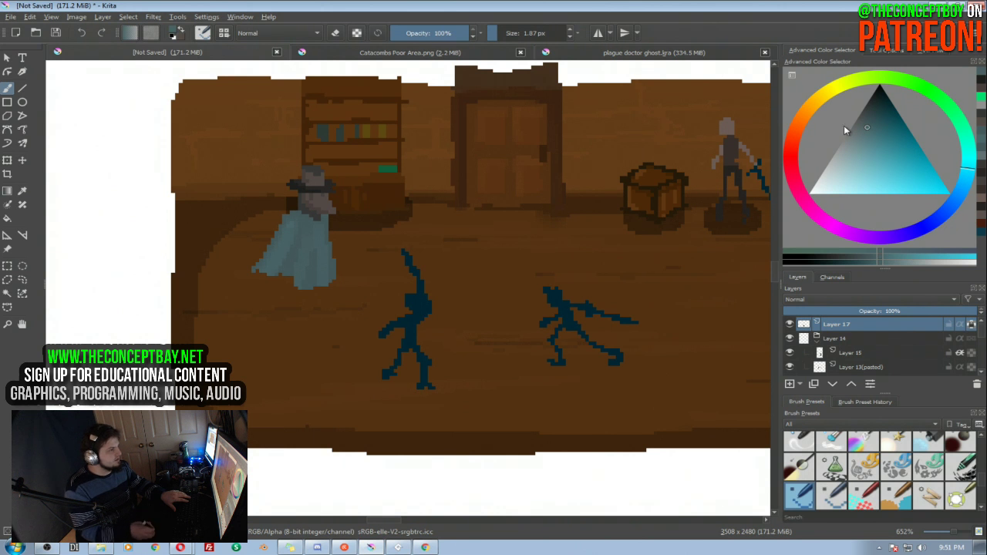
pyautogui.click(867, 120)
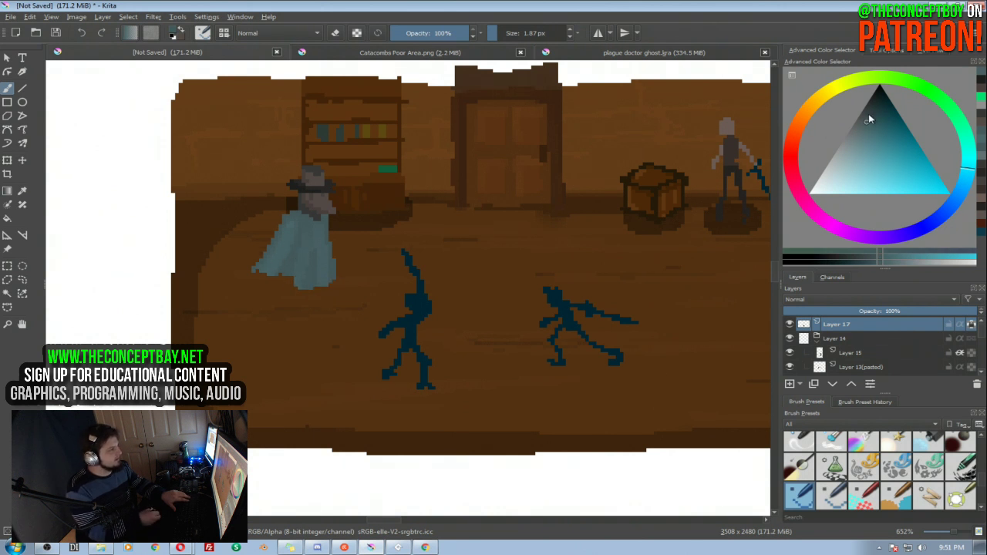
pyautogui.click(871, 112)
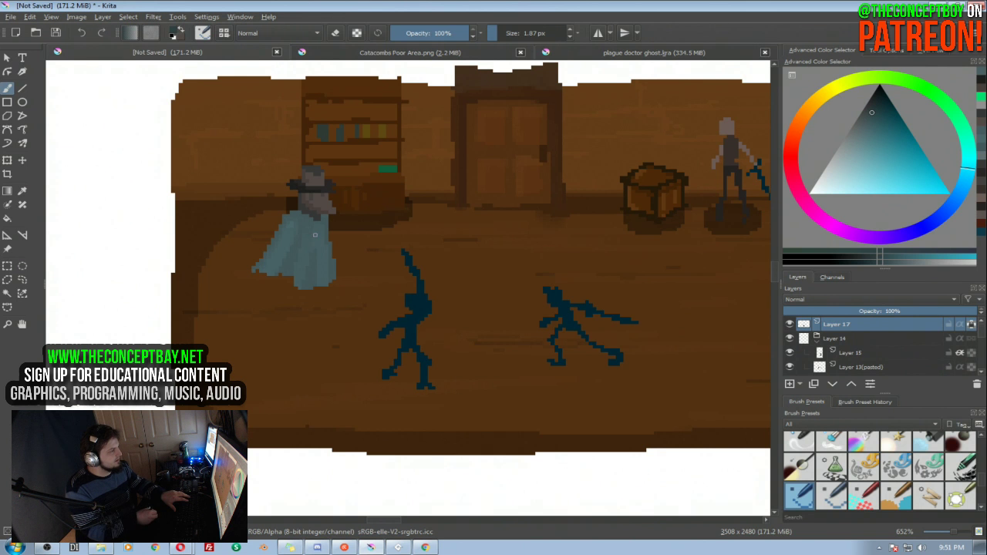
# Adjust the dark teal, undo the last cape stroke, and repaint shading along the cape's lower hem
pyautogui.click(346, 312)
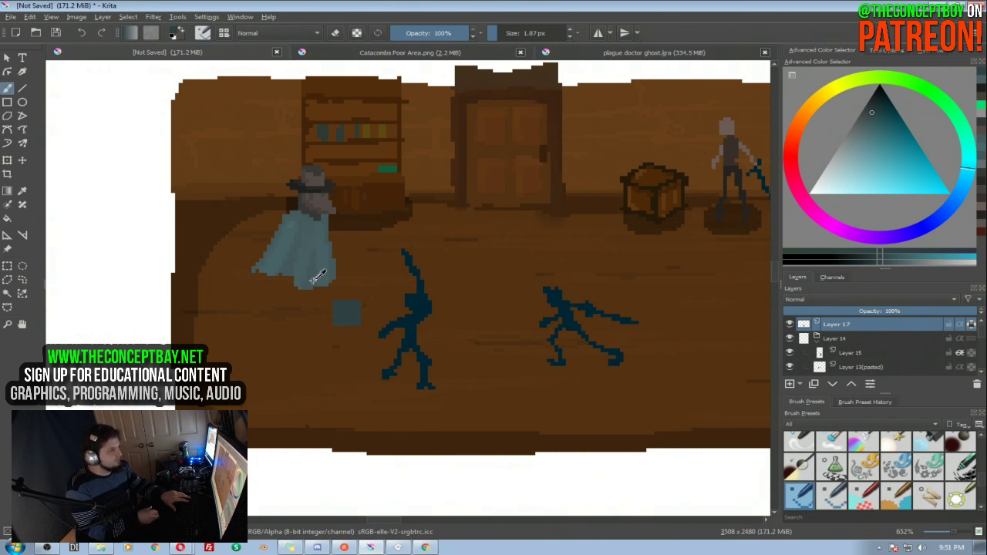
pyautogui.click(866, 122)
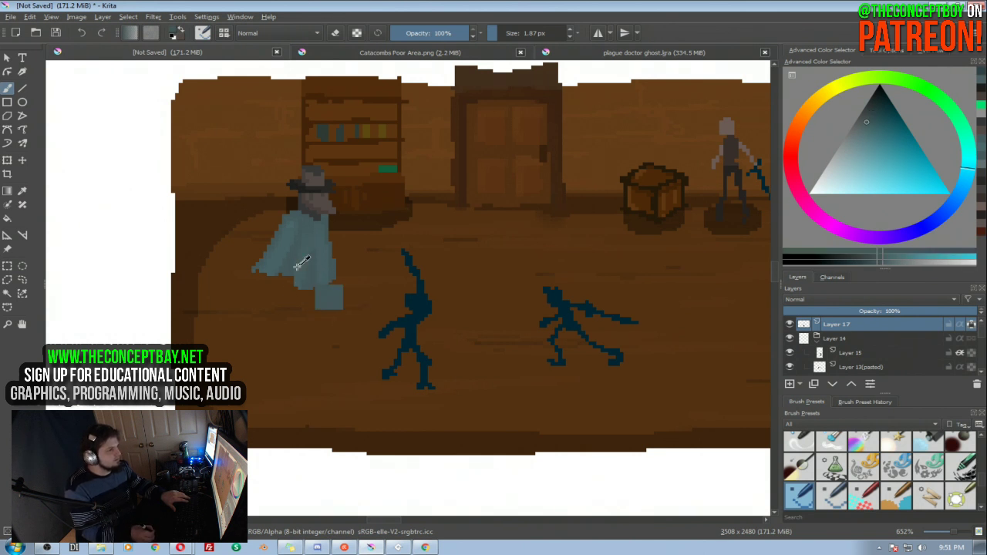
pyautogui.hotkey('ctrl', 'z')
pyautogui.click(868, 118)
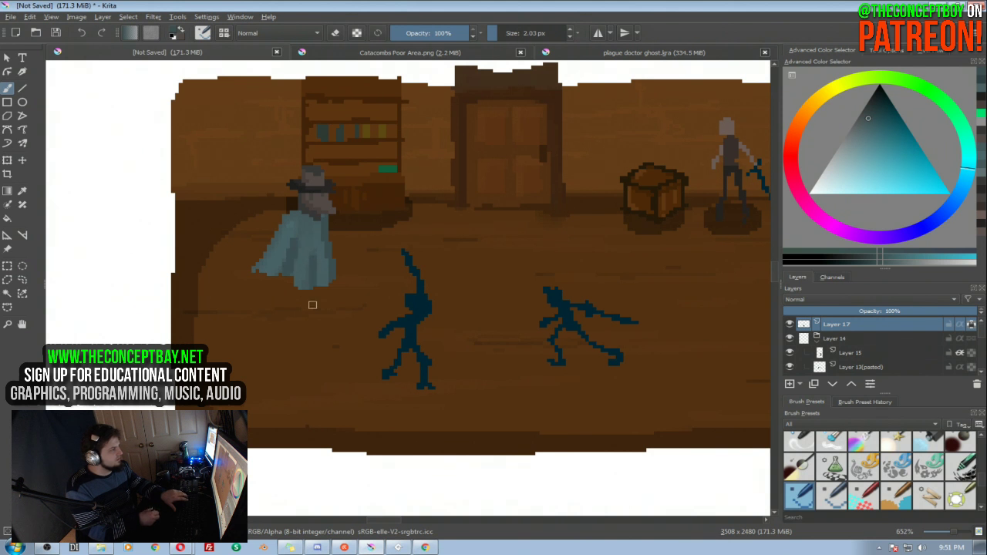
pyautogui.moveTo(307, 287); pyautogui.dragTo(303, 287)
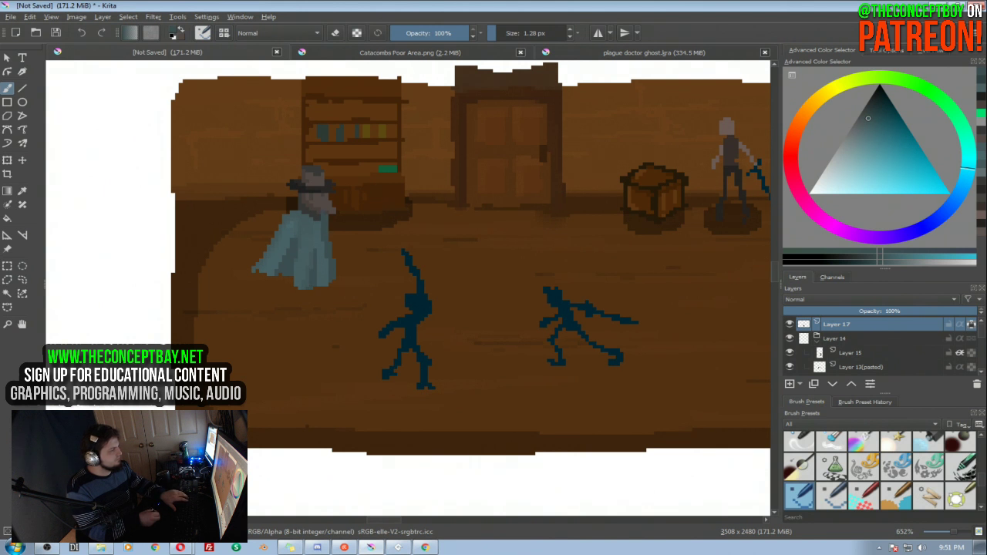
# Touch up the neck and beak with sampled dark grey and grey-brown at 1.28 px, checking the plague doctor ghost sketch
pyautogui.keyDown('ctrl'); pyautogui.click(322, 216); pyautogui.keyUp('ctrl')
pyautogui.click(322, 217)
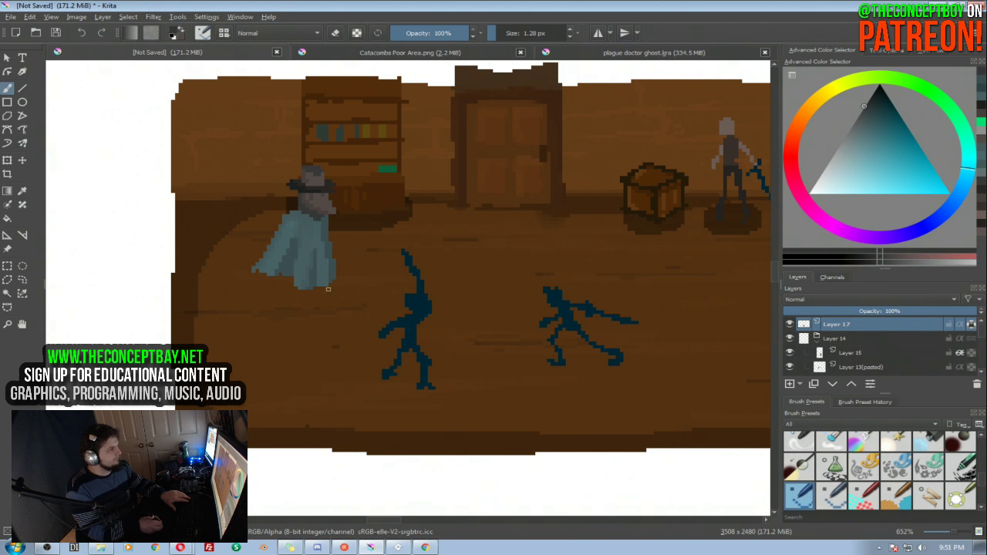
pyautogui.click(582, 55)
pyautogui.click(224, 54)
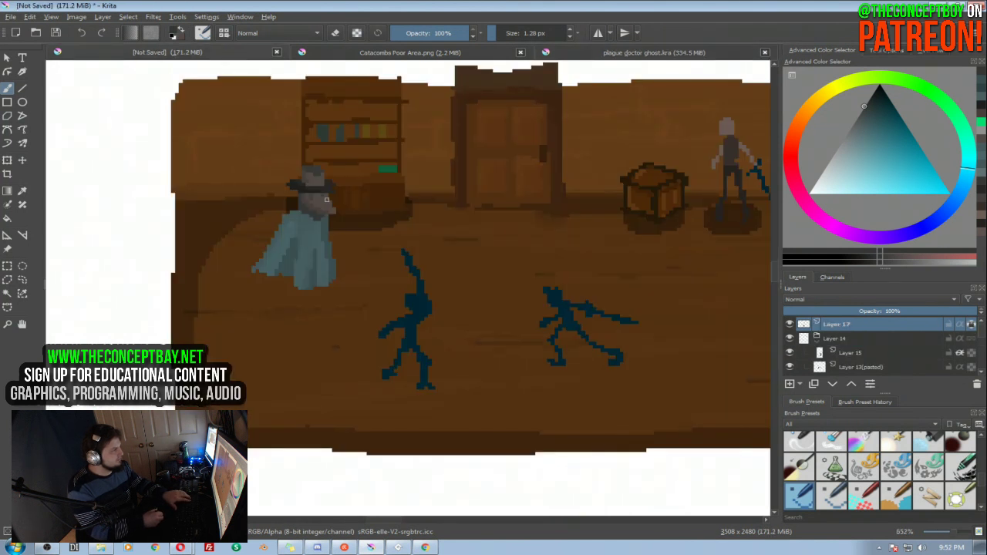
pyautogui.press('e')
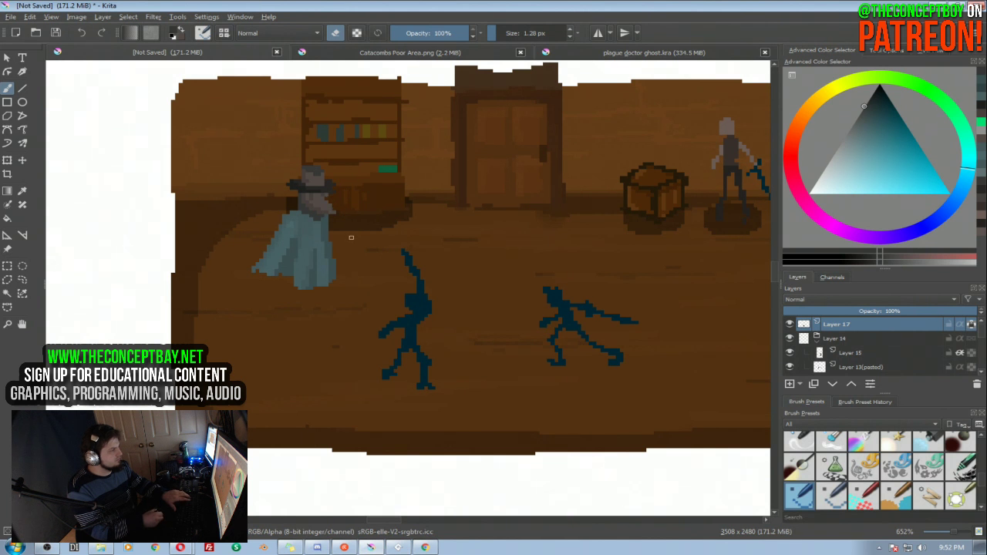
pyautogui.press('e')
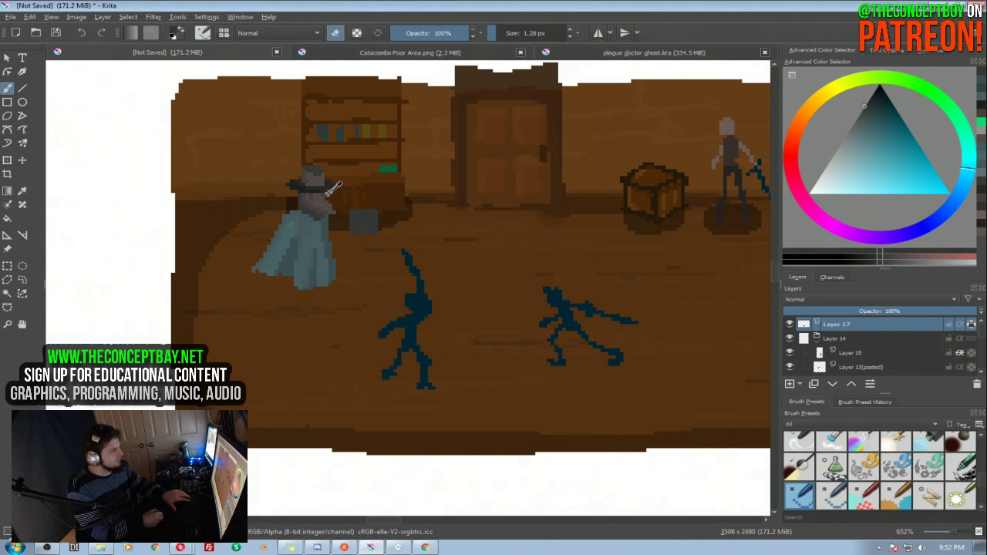
pyautogui.keyDown('ctrl'); pyautogui.click(327, 201); pyautogui.keyUp('ctrl')
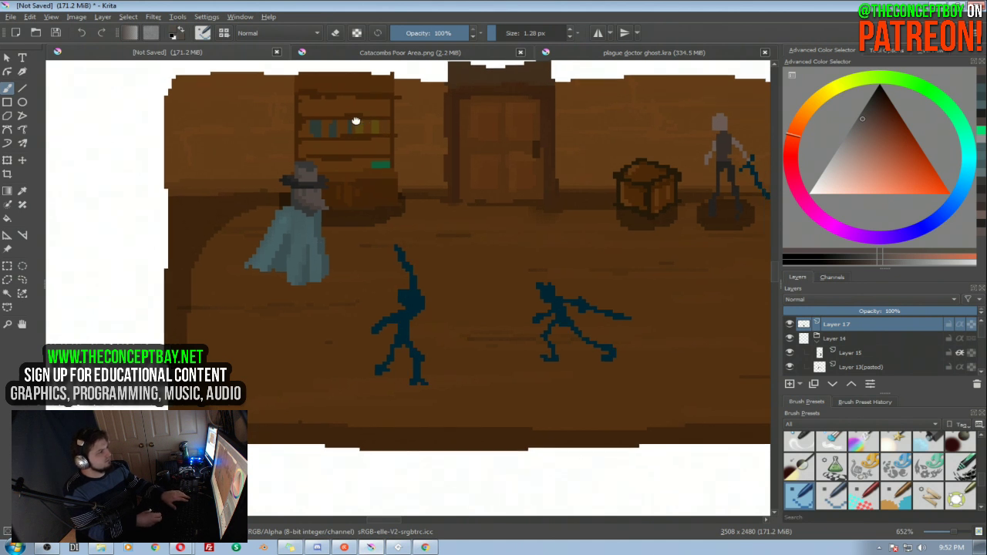
# Compare the pixel-art figure with the reference drawings in the plague doctor ghost document
pyautogui.scroll(-1, 347, 123)
pyautogui.scroll(2, 343, 147)
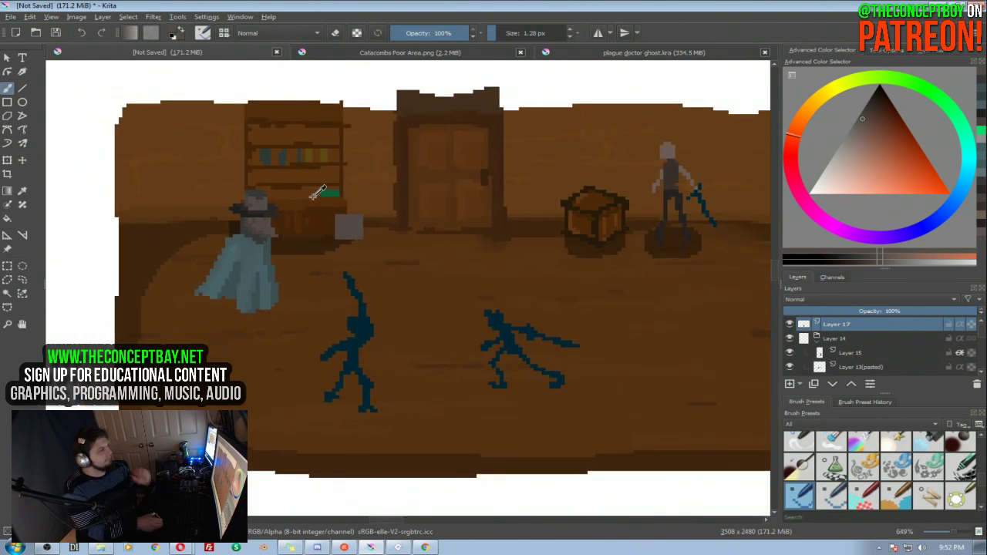
pyautogui.click(569, 54)
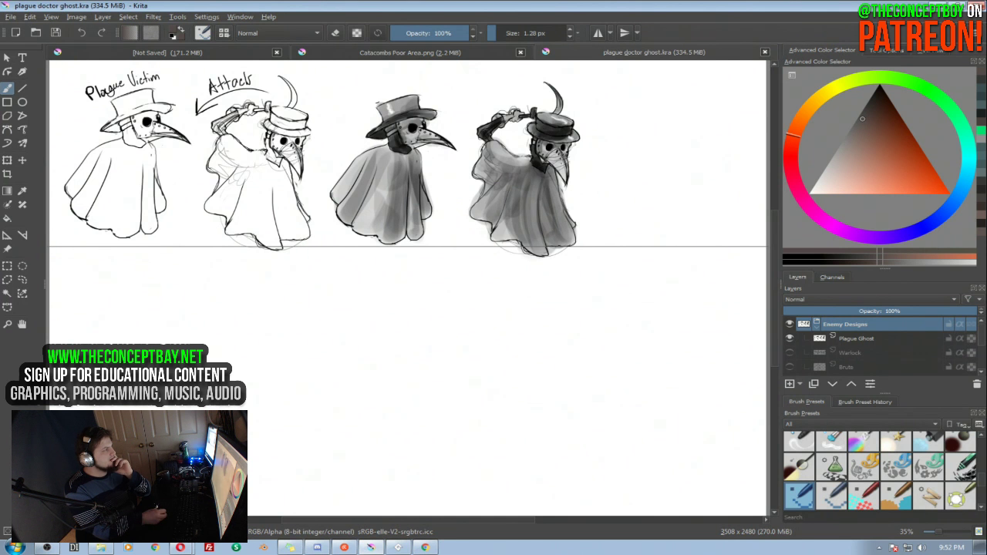
pyautogui.click(239, 56)
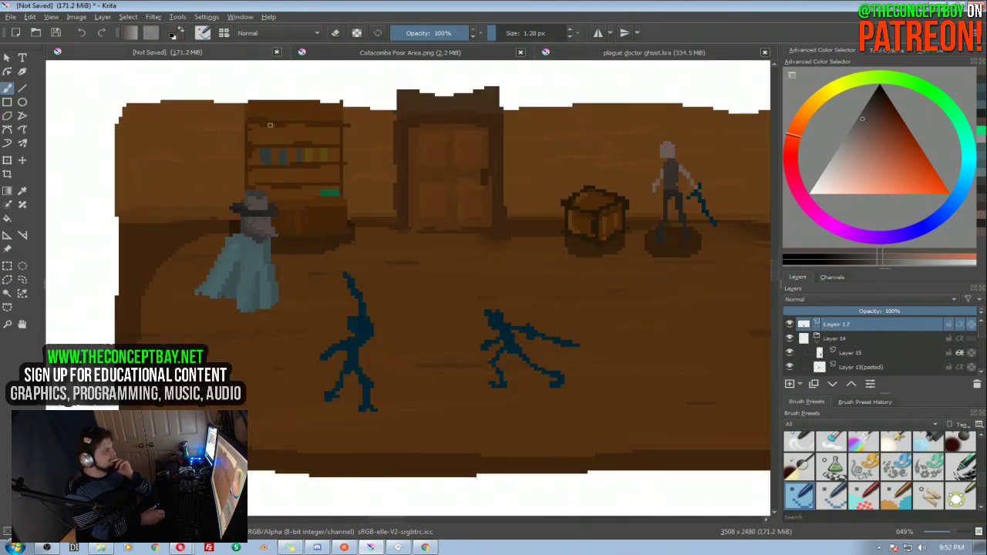
# Sample the cape's teal and touch up the collar area below the plague doctor's beak
pyautogui.moveTo(288, 160)
pyautogui.mouseDown()
pyautogui.moveTo(283, 134)
pyautogui.moveTo(288, 147)
pyautogui.moveTo(260, 184)
pyautogui.moveTo(268, 150)
pyautogui.mouseUp()
pyautogui.moveTo(267, 214)
pyautogui.mouseDown()
pyautogui.moveTo(308, 165)
pyautogui.moveTo(285, 132)
pyautogui.mouseUp()
pyautogui.press('e')
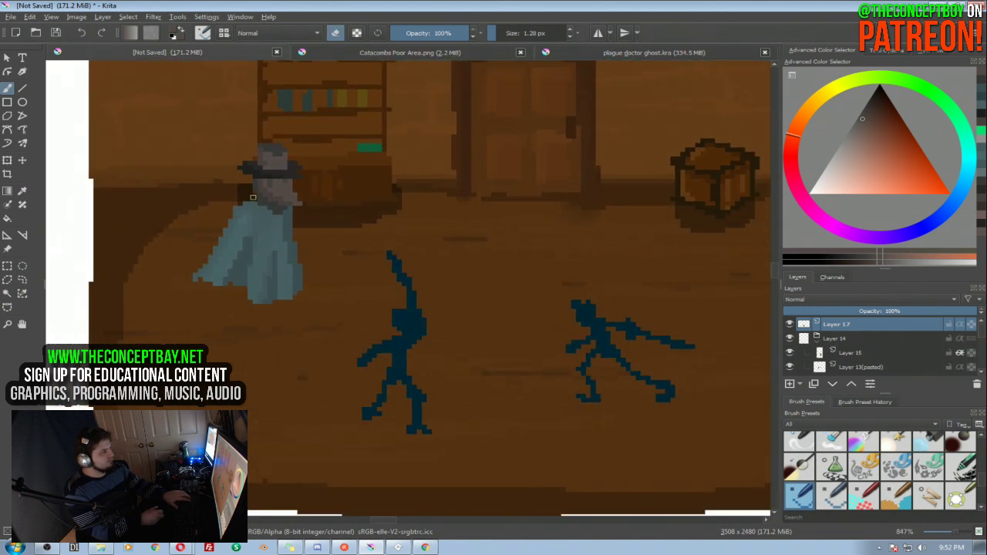
pyautogui.press('e')
pyautogui.keyDown('ctrl'); pyautogui.click(285, 210); pyautogui.keyUp('ctrl')
pyautogui.keyDown('ctrl'); pyautogui.click(281, 212); pyautogui.keyUp('ctrl')
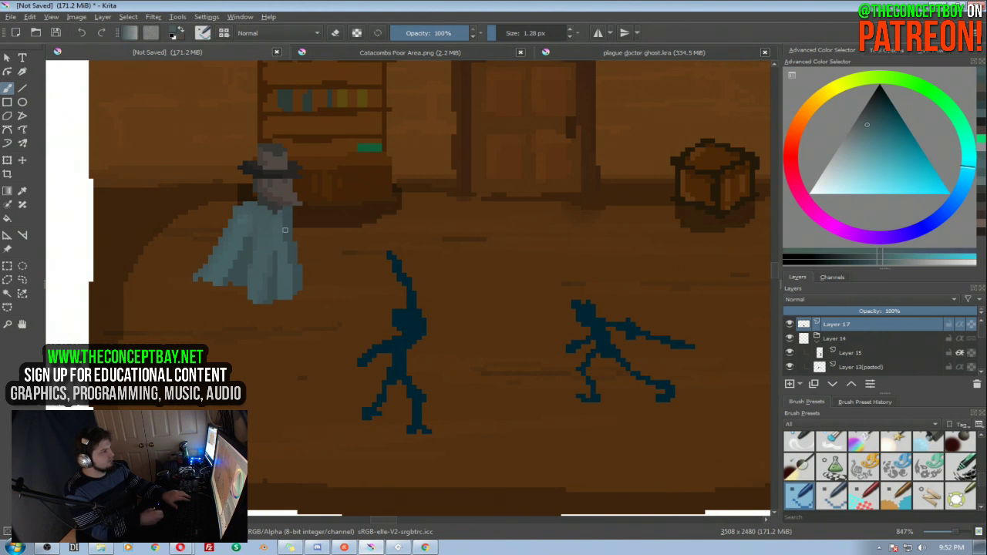
pyautogui.moveTo(244, 150); pyautogui.dragTo(240, 185)
pyautogui.moveTo(240, 185); pyautogui.dragTo(247, 224)
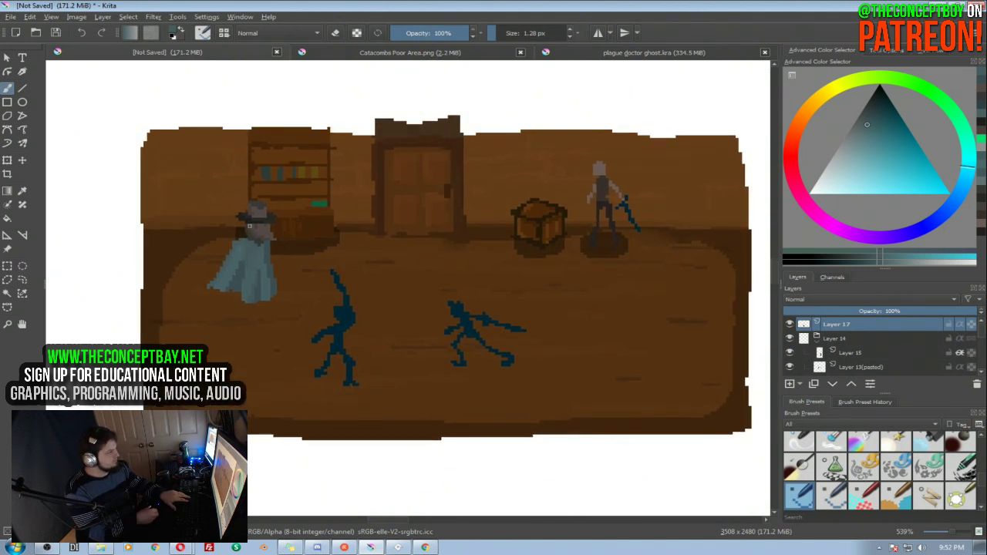
# Enlarge the brush to 3.72 px for shading the cape, undo the last stroke, and resample the cape's teal
pyautogui.keyDown('ctrl'); pyautogui.click(241, 283); pyautogui.keyUp('ctrl')
pyautogui.keyDown('shift'); pyautogui.moveTo(222, 288); pyautogui.dragTo(207, 285); pyautogui.keyUp('shift')
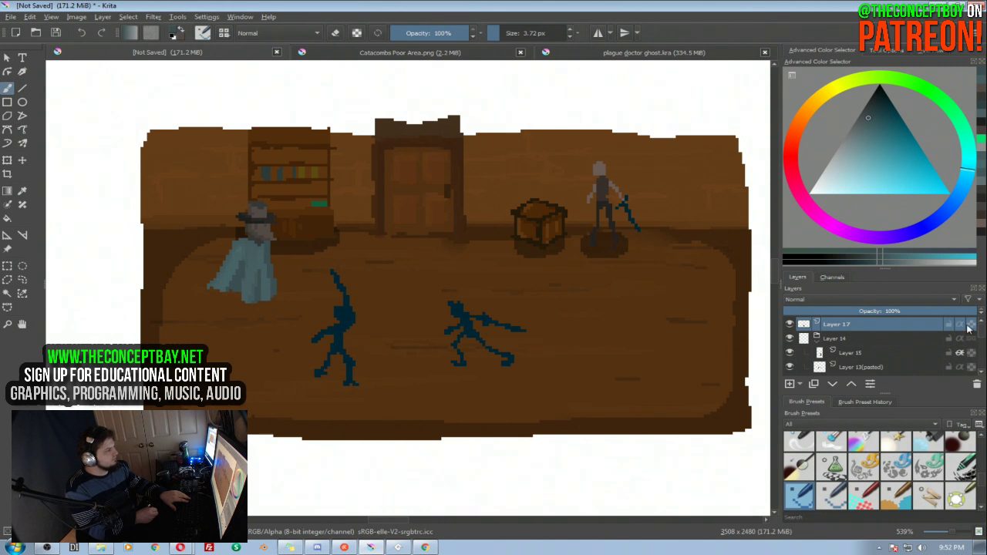
pyautogui.hotkey('ctrl', 'z')
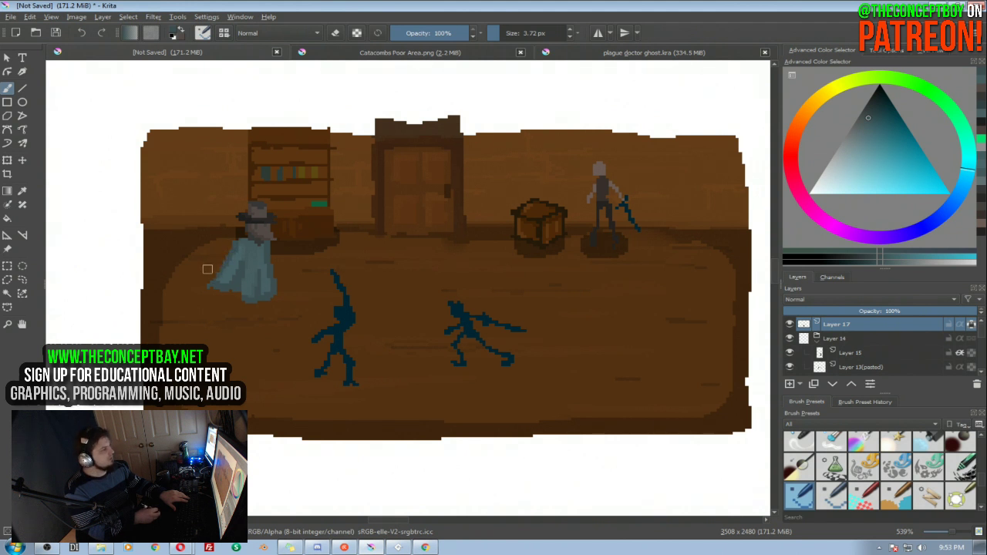
pyautogui.keyDown('ctrl'); pyautogui.click(266, 254); pyautogui.keyUp('ctrl')
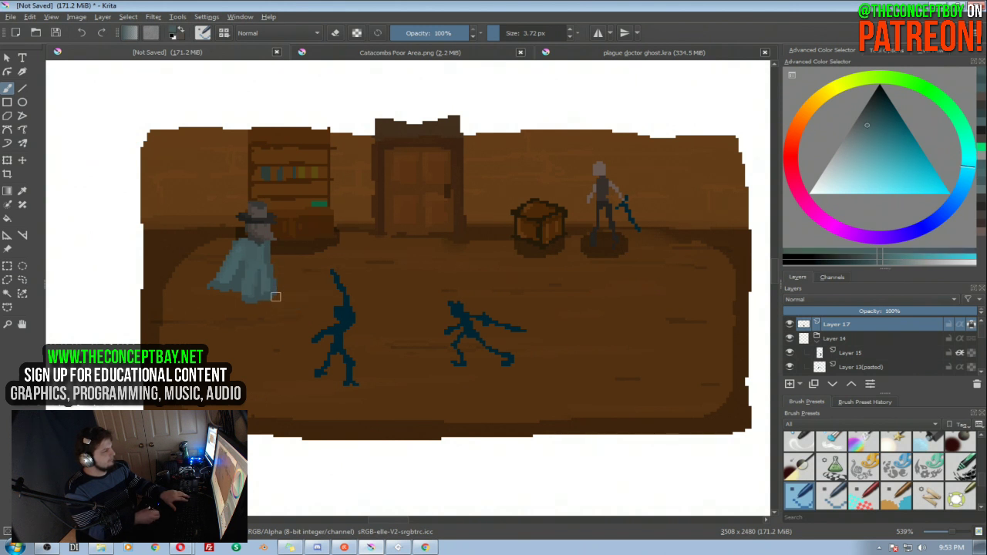
# Reduce the brush to 0.93 px, clean up the edge under the beak with the eraser, and return to painting
pyautogui.scroll(4, 273, 289)
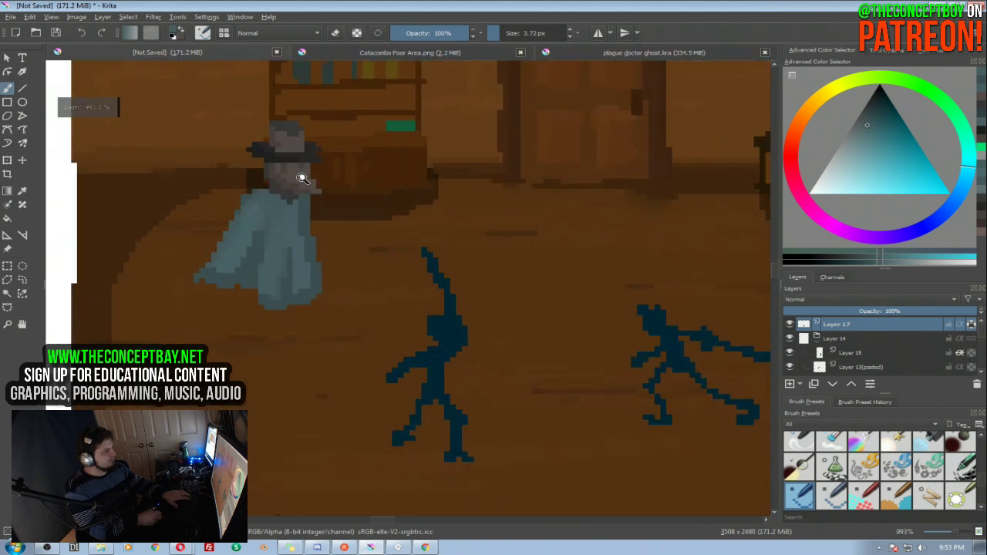
pyautogui.press('e')
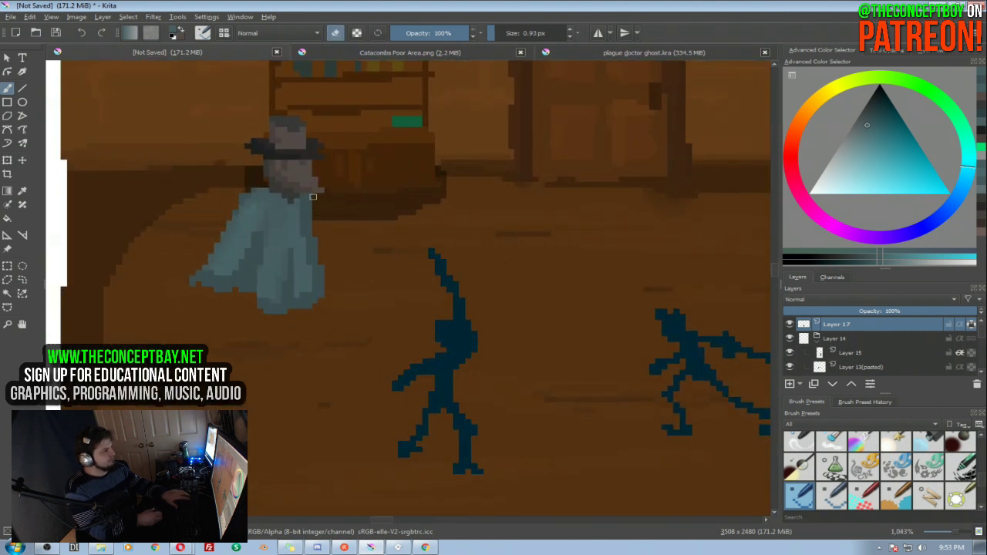
pyautogui.scroll(-4, 327, 245)
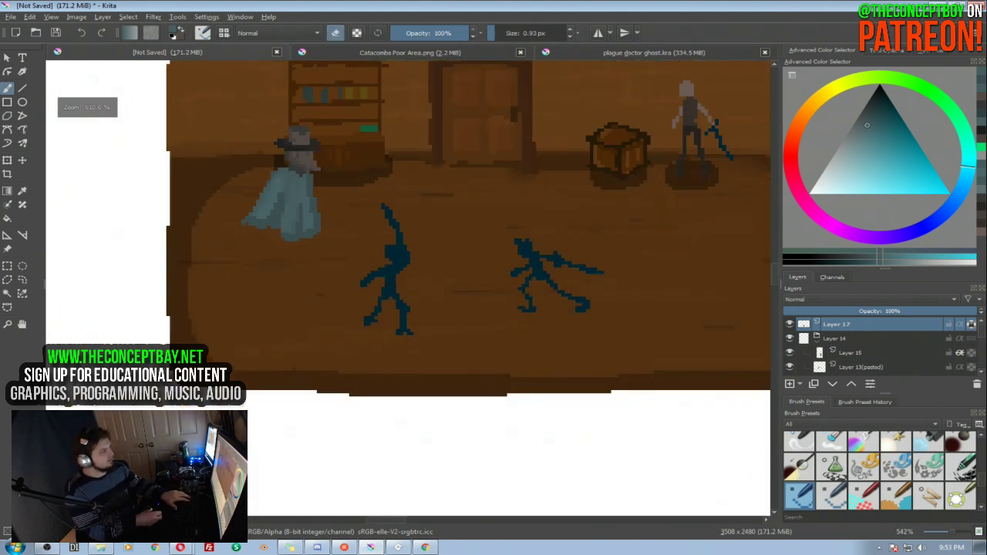
pyautogui.scroll(3, 286, 228)
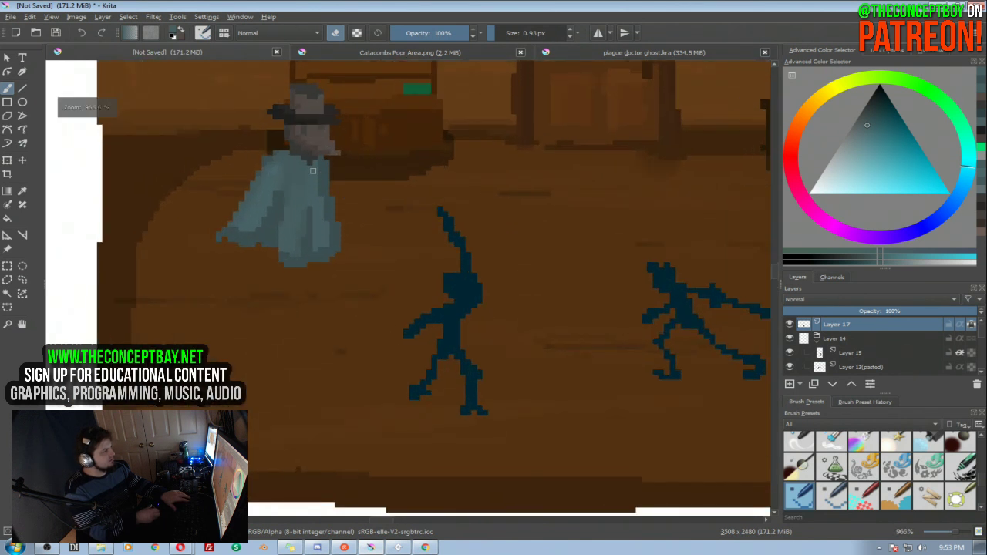
pyautogui.press('e')
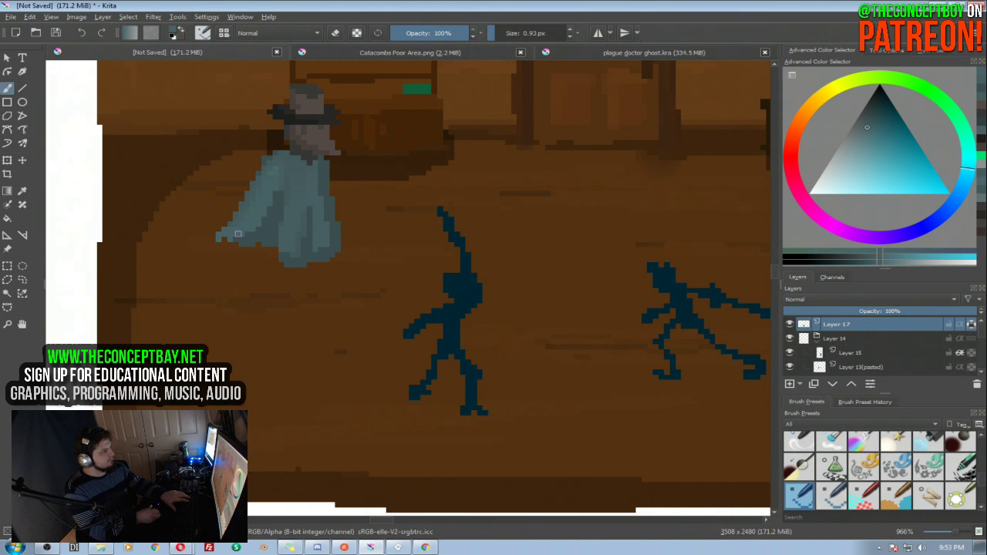
# Sample the cape's darker teal and shade the folds along its trailing side, switching to another pixel brush preset
pyautogui.keyDown('ctrl'); pyautogui.click(272, 202); pyautogui.keyUp('ctrl')
pyautogui.moveTo(267, 211); pyautogui.dragTo(246, 246)
pyautogui.moveTo(273, 194); pyautogui.dragTo(240, 247)
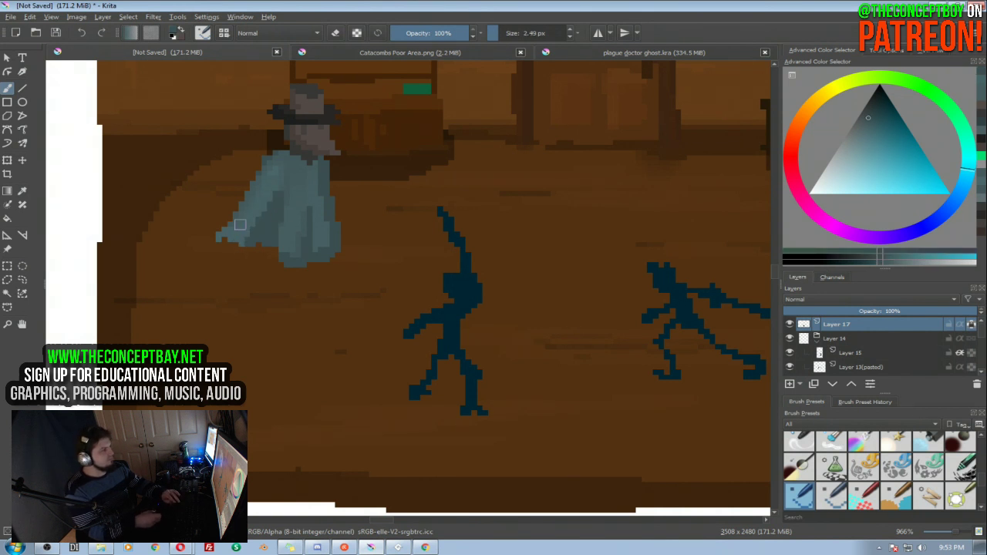
pyautogui.rightClick(296, 199)
pyautogui.click(381, 220)
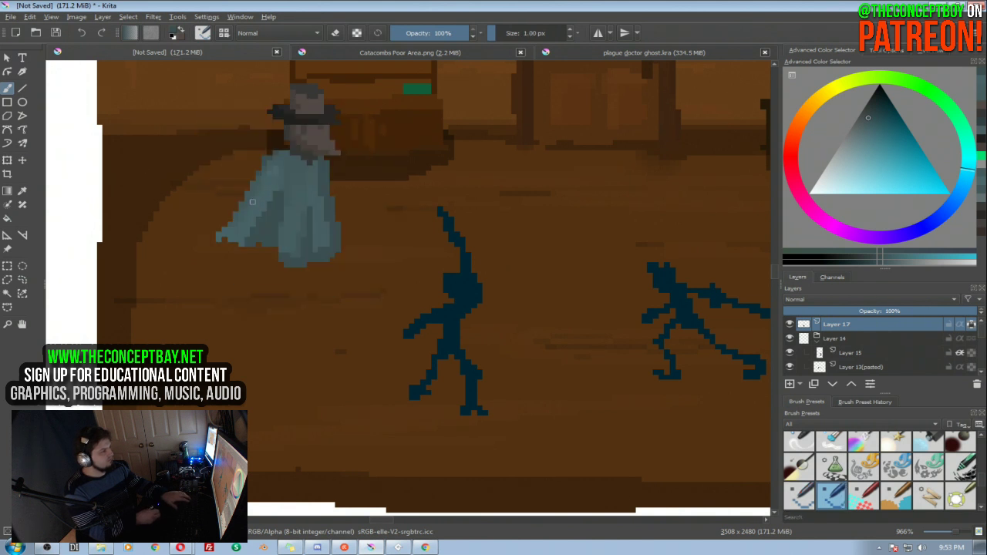
pyautogui.moveTo(244, 243); pyautogui.dragTo(274, 194)
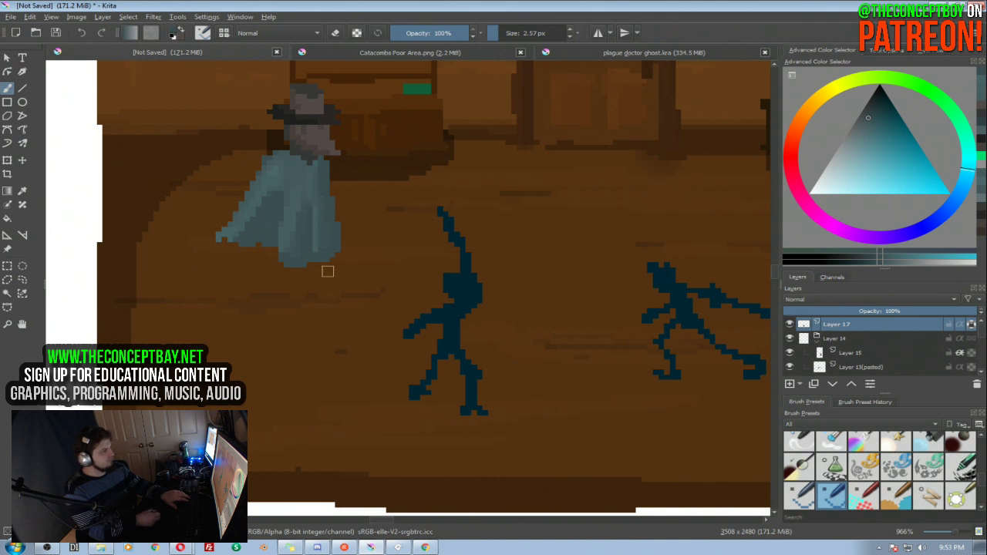
# Sample lighter and darker teals from the cape and paint vertical folds down its front and centre at 2.57 px
pyautogui.keyDown('ctrl'); pyautogui.click(315, 179); pyautogui.keyUp('ctrl')
pyautogui.moveTo(315, 168); pyautogui.dragTo(322, 248)
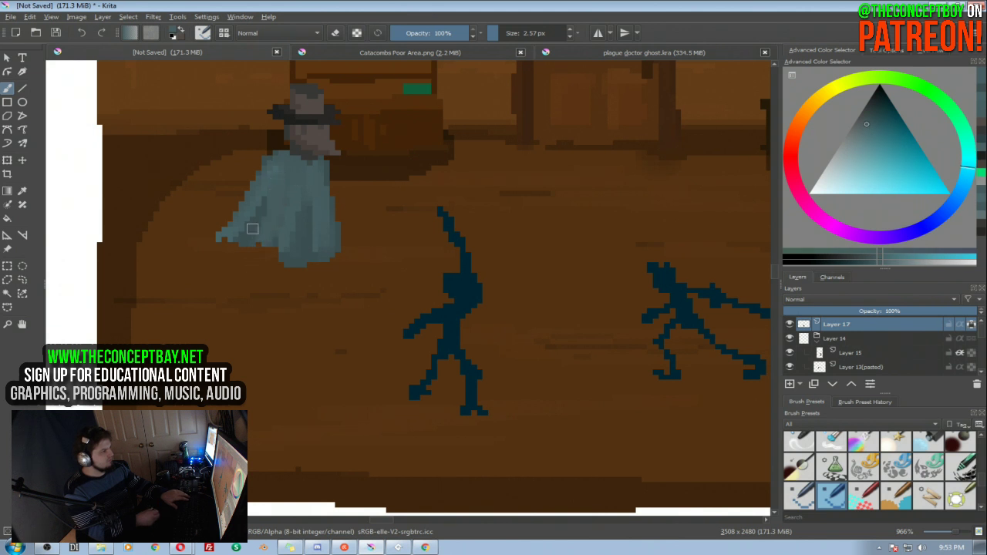
pyautogui.keyDown('ctrl'); pyautogui.click(257, 239); pyautogui.keyUp('ctrl')
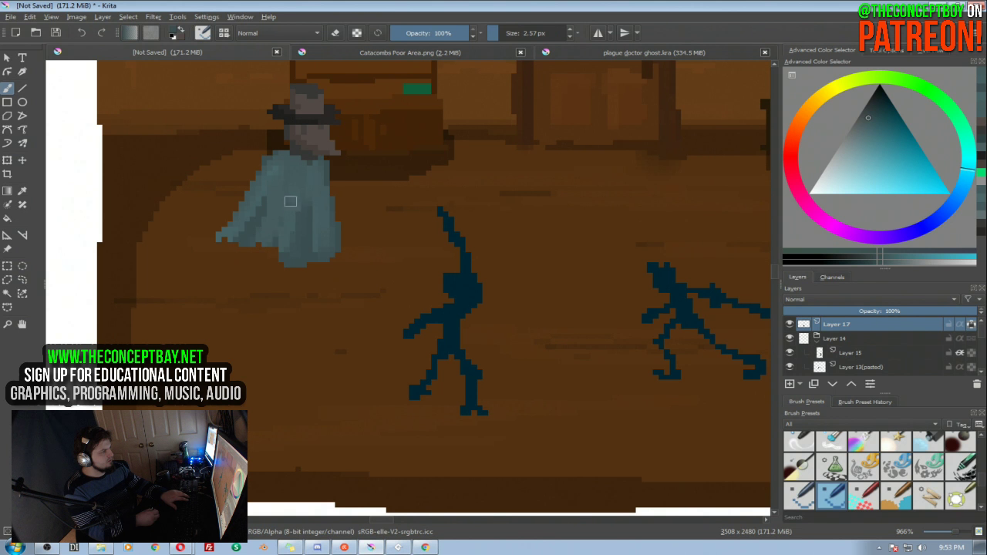
pyautogui.moveTo(281, 228); pyautogui.dragTo(289, 184)
# Enlarge the brush to 3 px, refine the cape's central folds and hem with sampled teals, and undo the stray stroke below the hem
pyautogui.press(']')
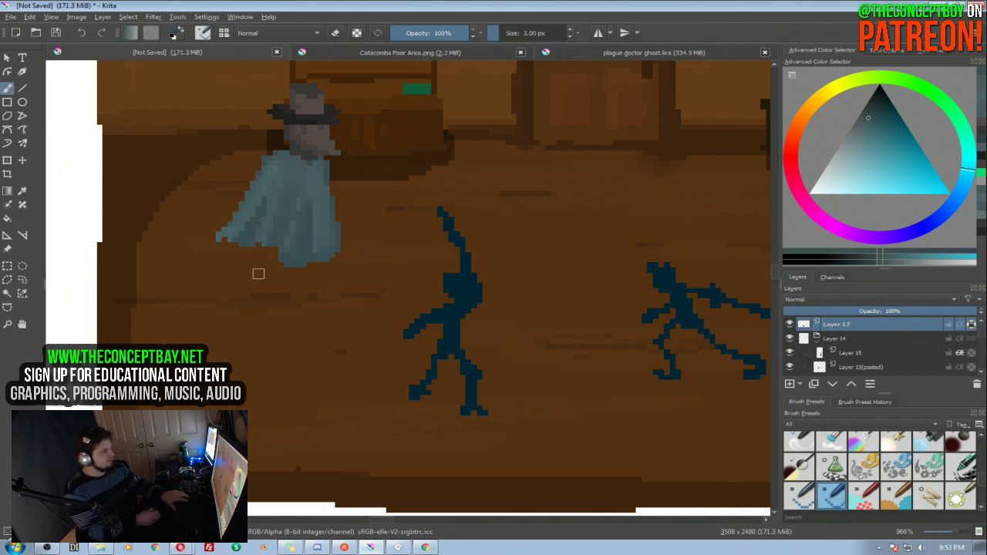
pyautogui.keyDown('ctrl'); pyautogui.click(320, 209); pyautogui.keyUp('ctrl')
pyautogui.moveTo(299, 201); pyautogui.dragTo(297, 214)
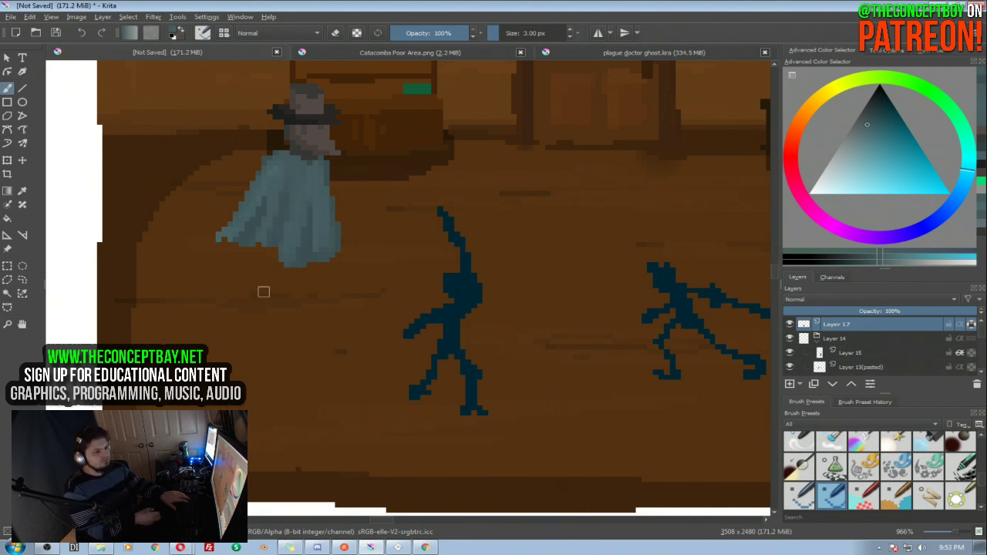
pyautogui.moveTo(284, 278); pyautogui.dragTo(250, 235)
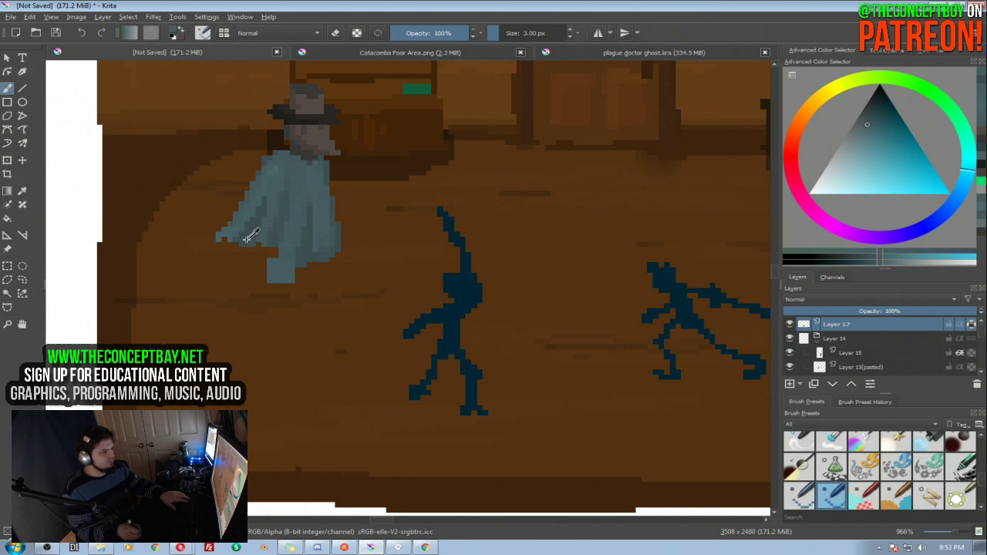
pyautogui.hotkey('ctrl', 'z')
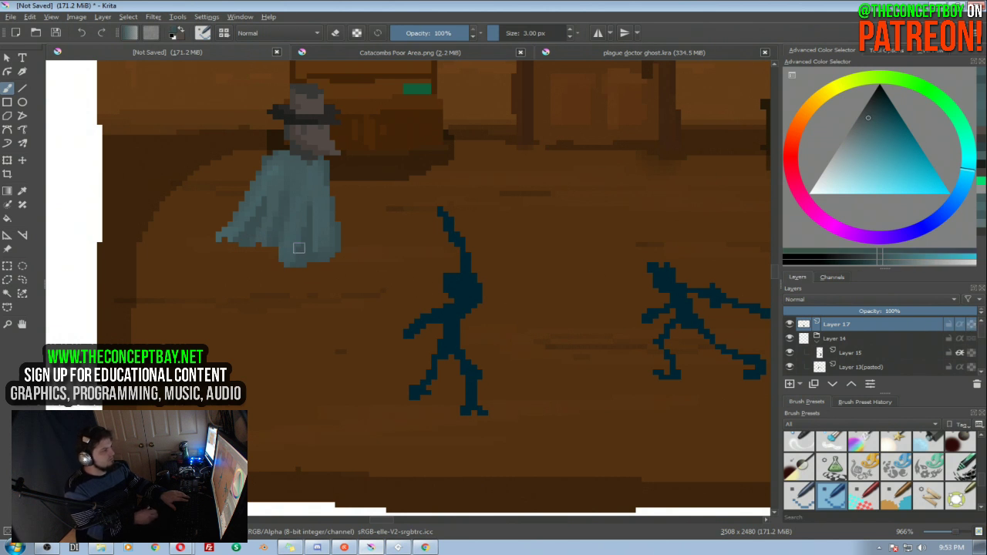
pyautogui.moveTo(276, 255)
pyautogui.mouseDown()
pyautogui.moveTo(271, 247)
pyautogui.moveTo(274, 266)
pyautogui.mouseUp()
pyautogui.keyDown('ctrl'); pyautogui.click(276, 261); pyautogui.keyUp('ctrl')
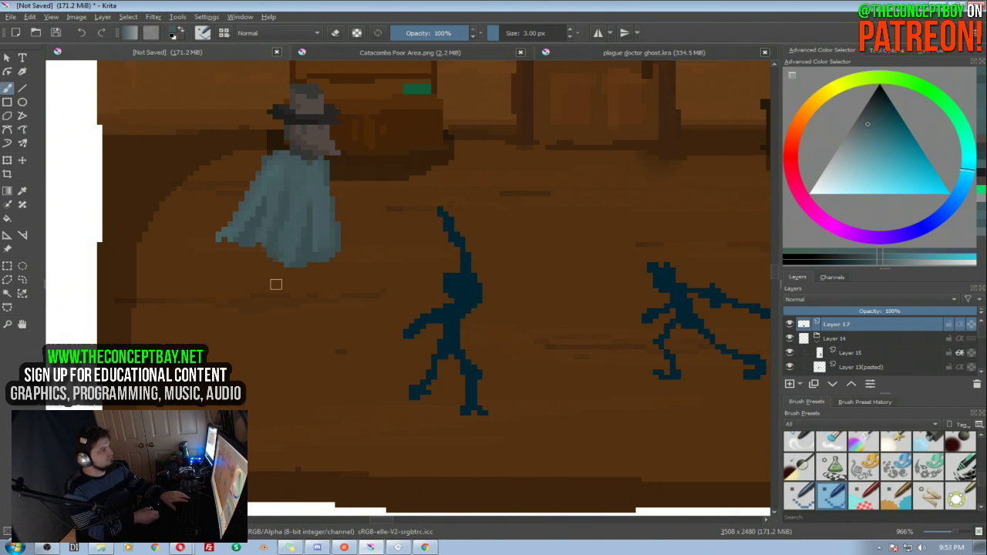
pyautogui.keyDown('ctrl'); pyautogui.click(316, 198); pyautogui.keyUp('ctrl')
# Sample the mask's grey-brown tones and touch up the shading on the plague doctor's face with a 1.87 px brush
pyautogui.scroll(-4, 315, 199)
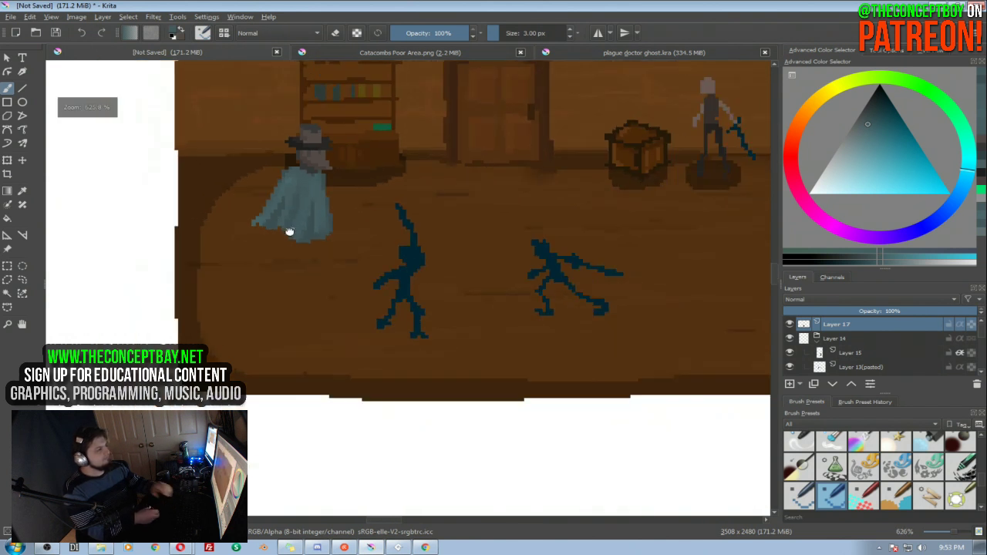
pyautogui.moveTo(281, 236); pyautogui.dragTo(242, 314)
pyautogui.scroll(-1, 245, 305)
pyautogui.moveTo(271, 278); pyautogui.dragTo(215, 256)
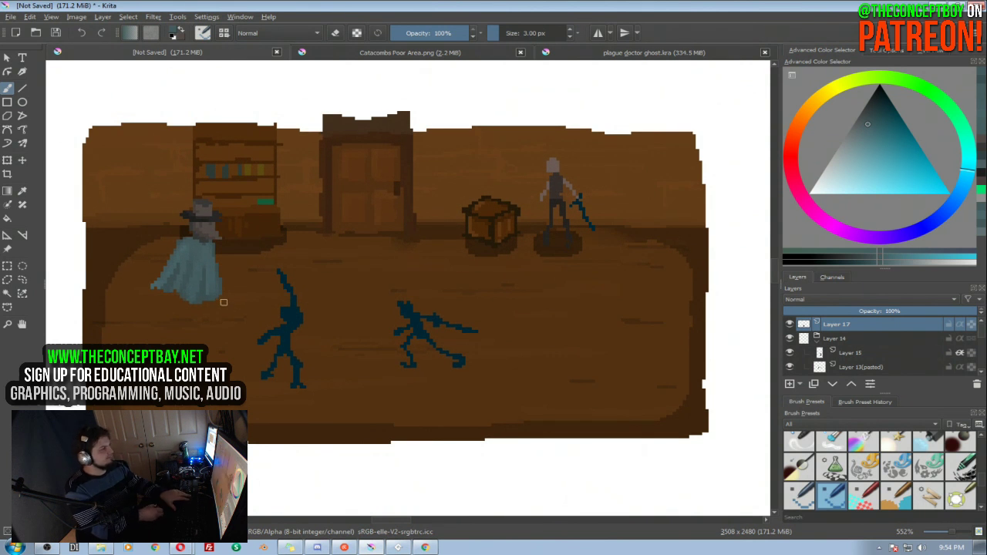
pyautogui.keyDown('ctrl'); pyautogui.click(198, 235); pyautogui.keyUp('ctrl')
pyautogui.moveTo(202, 236)
pyautogui.mouseDown()
pyautogui.moveTo(190, 205)
pyautogui.moveTo(213, 218)
pyautogui.mouseUp()
pyautogui.keyDown('ctrl'); pyautogui.click(198, 210); pyautogui.keyUp('ctrl')
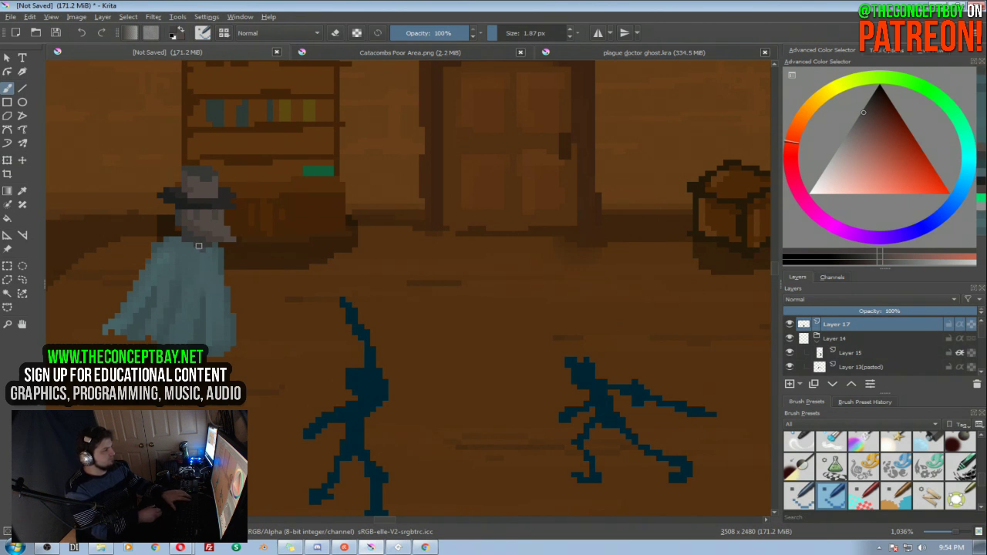
pyautogui.keyDown('ctrl'); pyautogui.click(213, 219); pyautogui.keyUp('ctrl')
pyautogui.moveTo(199, 216); pyautogui.dragTo(199, 212)
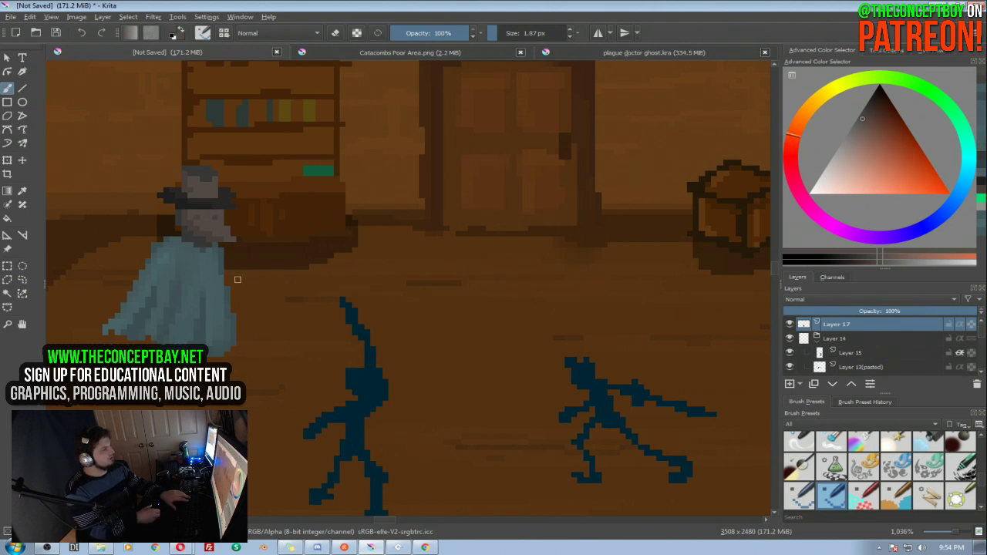
# Try a lighter grey from the colour triangle on the crown of the plague doctor's hat
pyautogui.scroll(-3, 251, 202)
pyautogui.scroll(3, 231, 227)
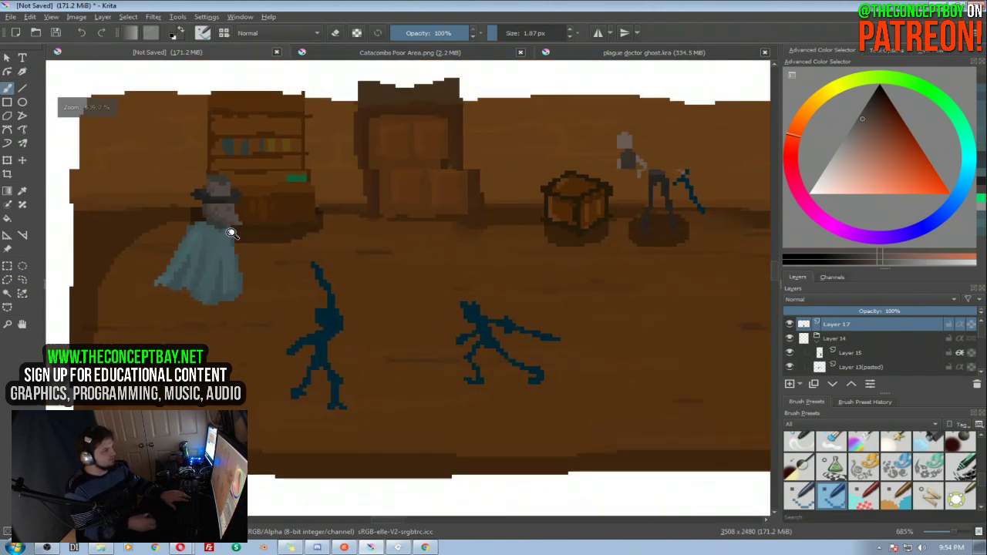
pyautogui.keyDown('ctrl'); pyautogui.click(542, 184); pyautogui.keyUp('ctrl')
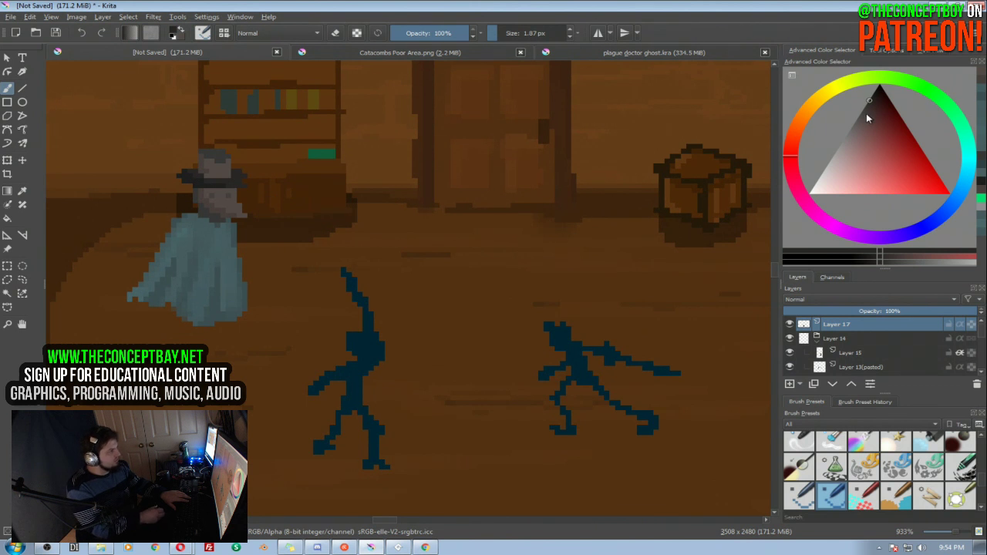
pyautogui.keyDown('ctrl'); pyautogui.click(335, 212); pyautogui.keyUp('ctrl')
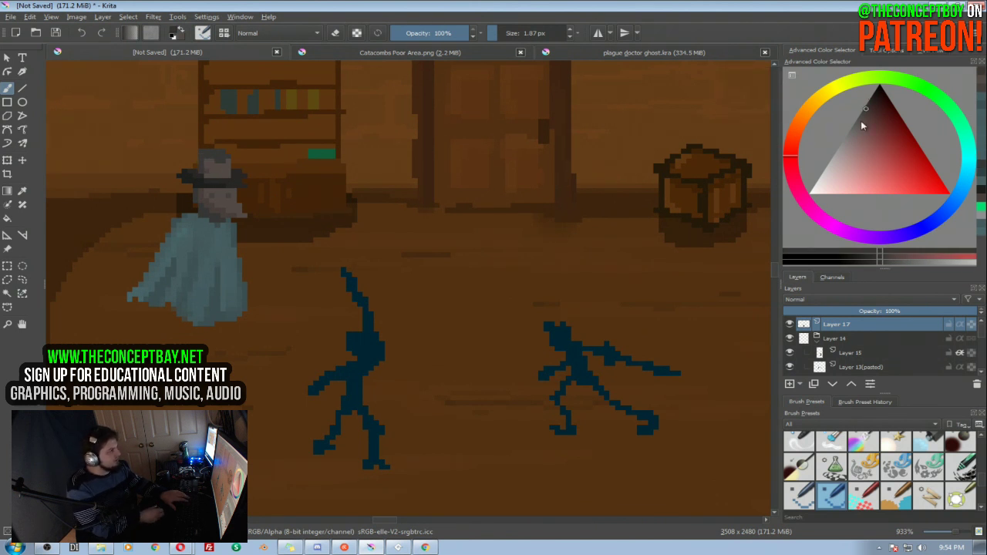
pyautogui.click(859, 116)
pyautogui.keyDown('ctrl'); pyautogui.click(213, 148); pyautogui.keyUp('ctrl')
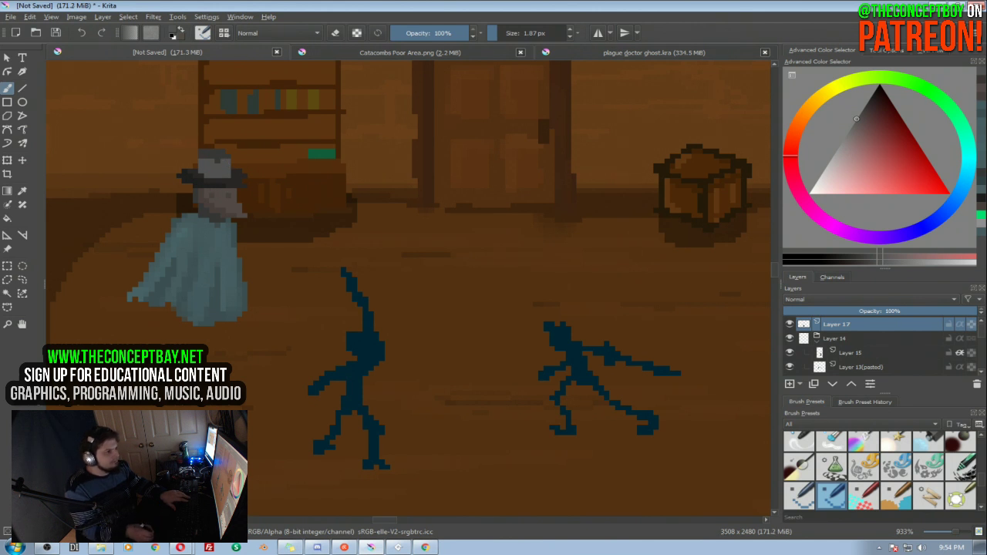
# Pick a darker neutral grey and repaint the crown of the plague doctor's hat with it
pyautogui.keyDown('ctrl'); pyautogui.click(228, 207); pyautogui.keyUp('ctrl')
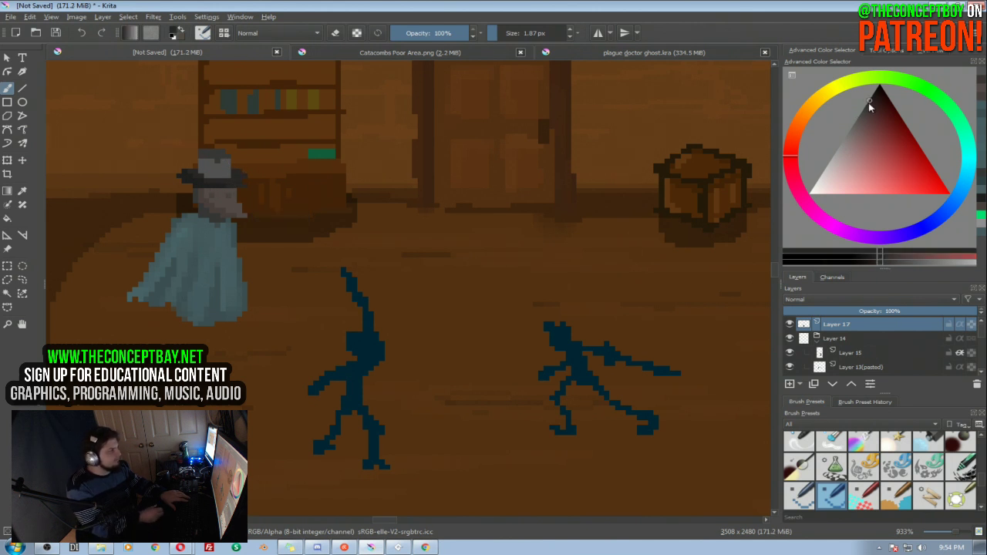
pyautogui.click(866, 103)
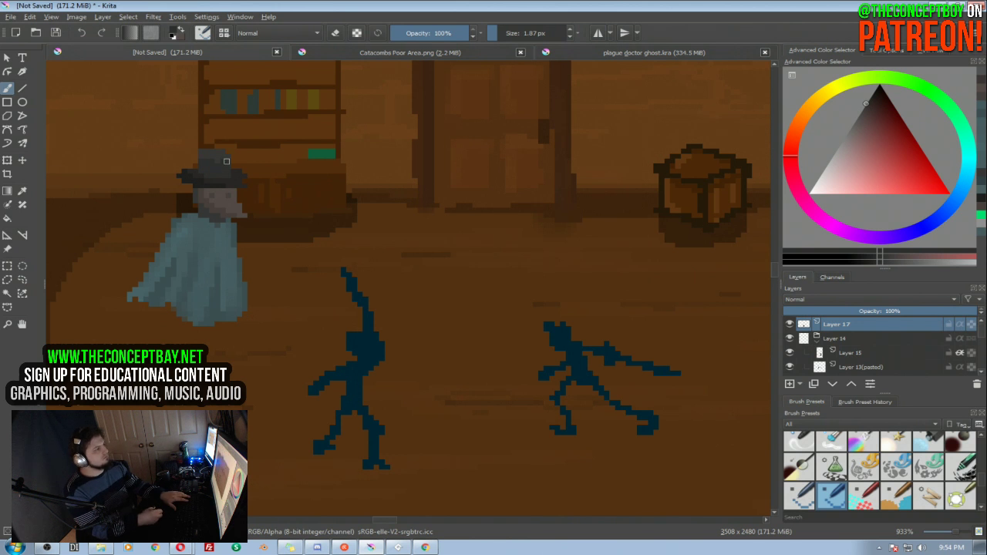
pyautogui.scroll(-4, 267, 108)
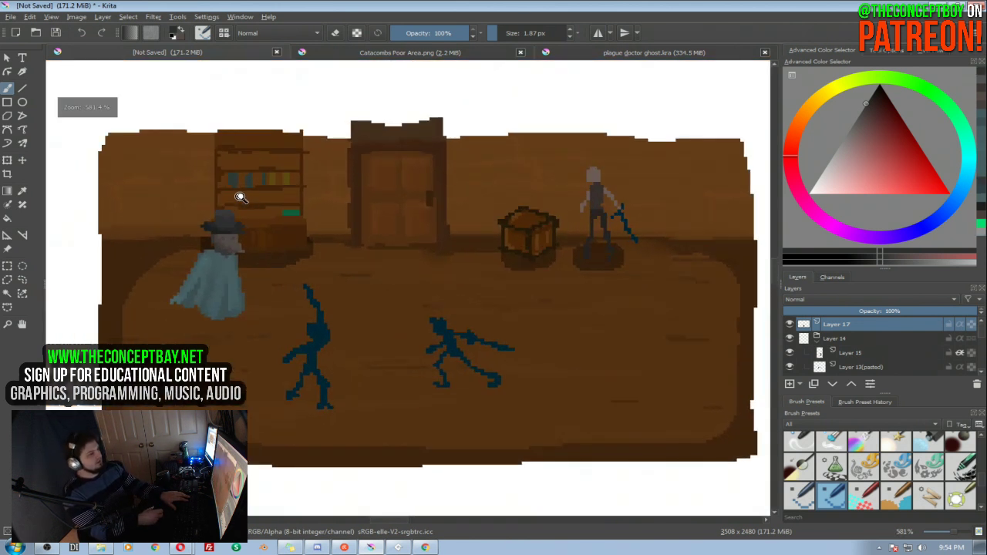
pyautogui.scroll(3, 227, 208)
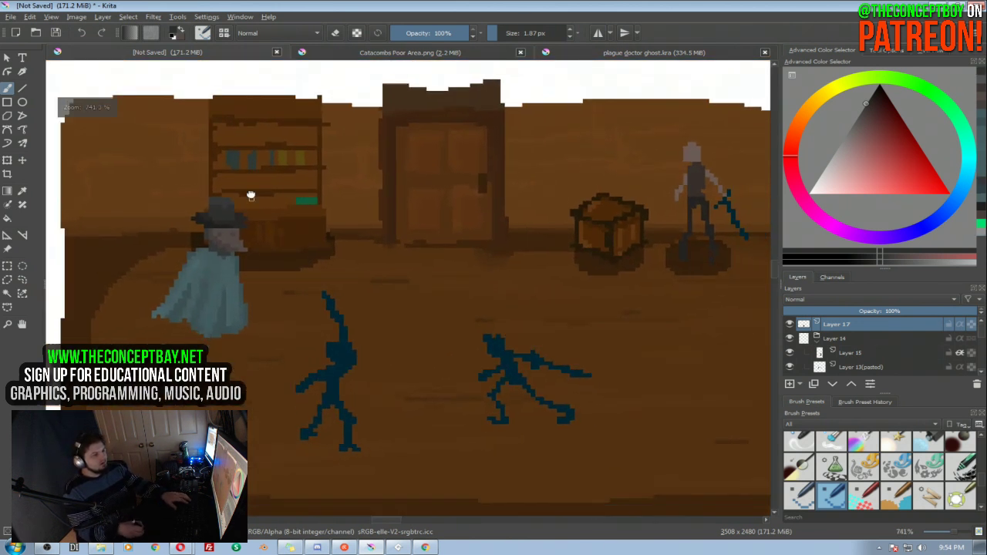
# Collapse the Layer 14 group, identify the shadow layer by toggling visibility, select Layer 12, and reset the painting colour to black
pyautogui.click(817, 341)
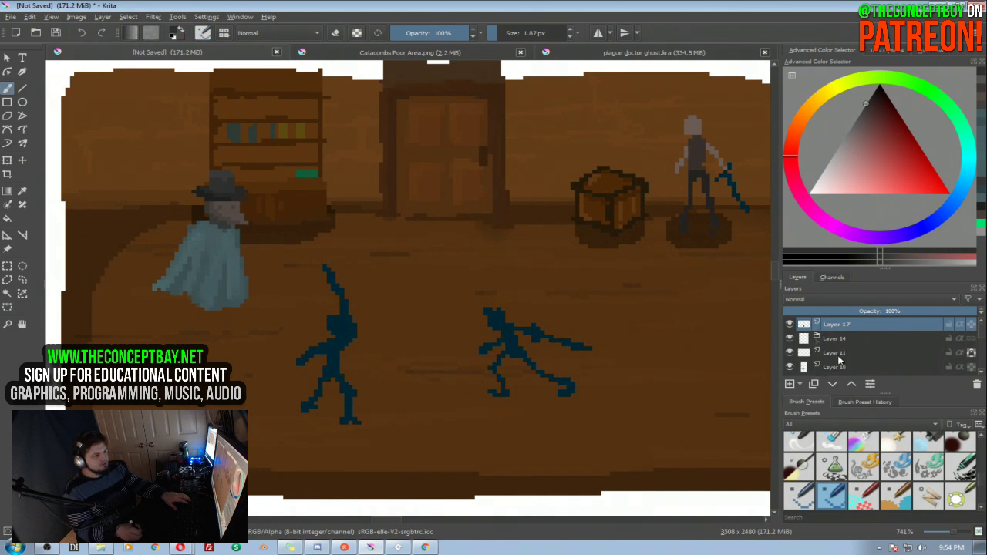
pyautogui.click(837, 354)
pyautogui.click(789, 353)
pyautogui.click(789, 352)
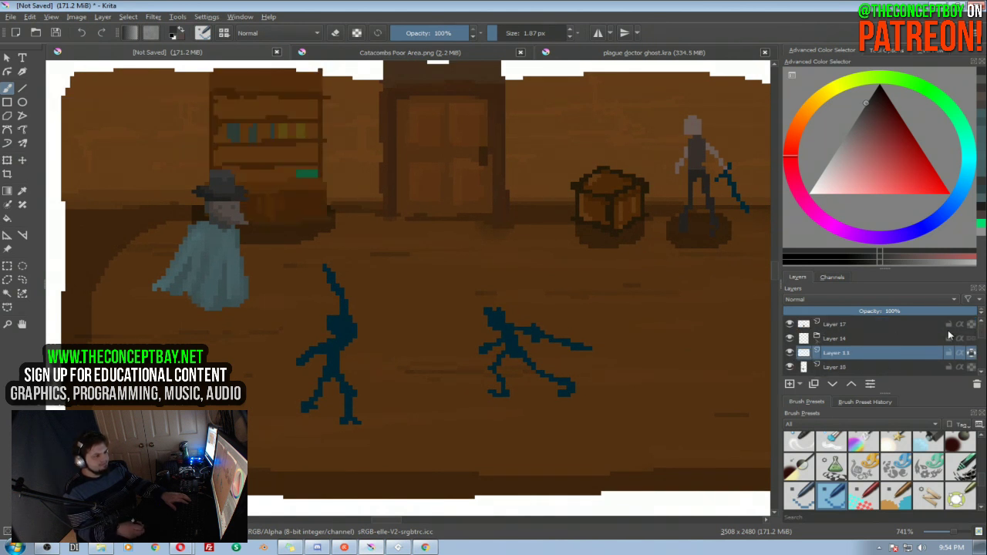
pyautogui.moveTo(980, 335); pyautogui.dragTo(981, 343)
pyautogui.click(790, 352)
pyautogui.click(790, 352)
pyautogui.click(810, 354)
pyautogui.press('d')
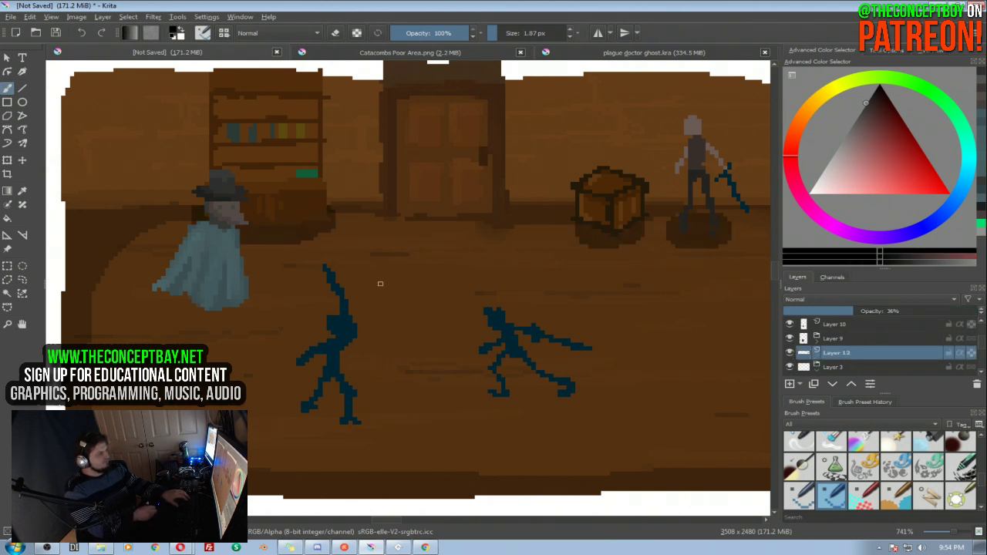
# Paint a ground shadow beneath the plague doctor's cape with a 9.41 px brush, undoing the oversized attempts and stray marks
pyautogui.moveTo(213, 318); pyautogui.dragTo(242, 318)
pyautogui.moveTo(179, 292)
pyautogui.mouseDown()
pyautogui.moveTo(200, 284)
pyautogui.moveTo(221, 300)
pyautogui.moveTo(204, 291)
pyautogui.moveTo(191, 298)
pyautogui.moveTo(206, 298)
pyautogui.mouseUp()
pyautogui.hotkey('ctrl', 'z')
pyautogui.hotkey('ctrl', 'z')
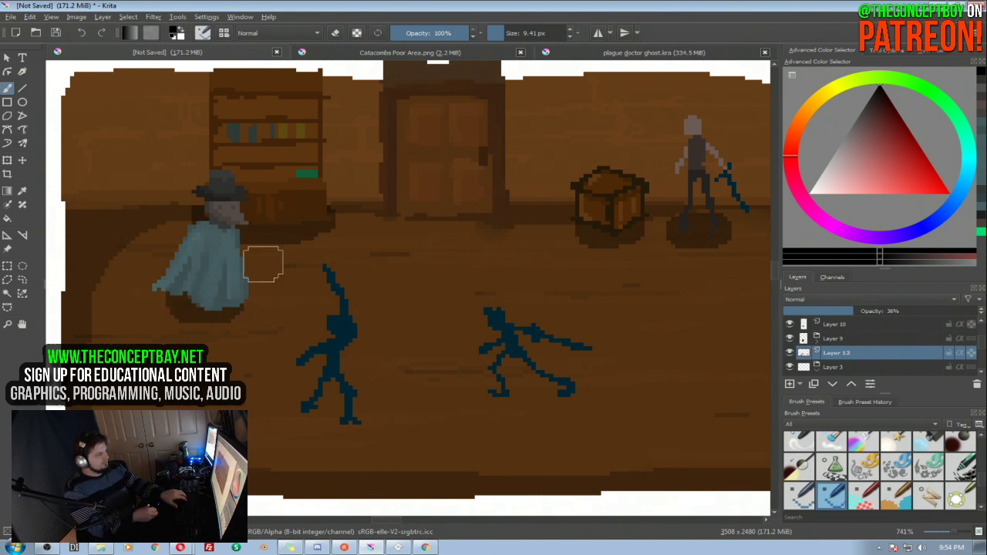
pyautogui.scroll(-3, 249, 271)
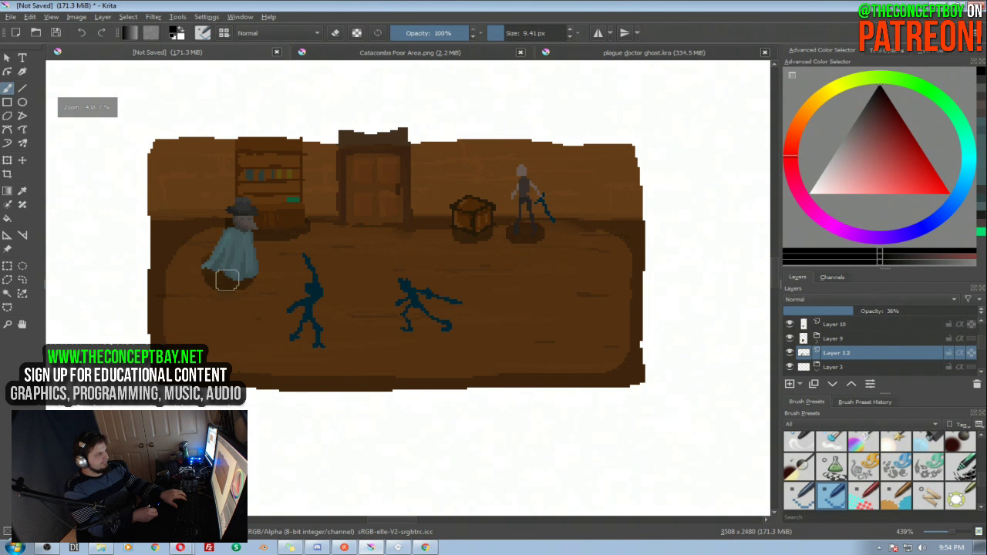
pyautogui.hotkey('ctrl', 'z')
pyautogui.moveTo(223, 272); pyautogui.dragTo(229, 264)
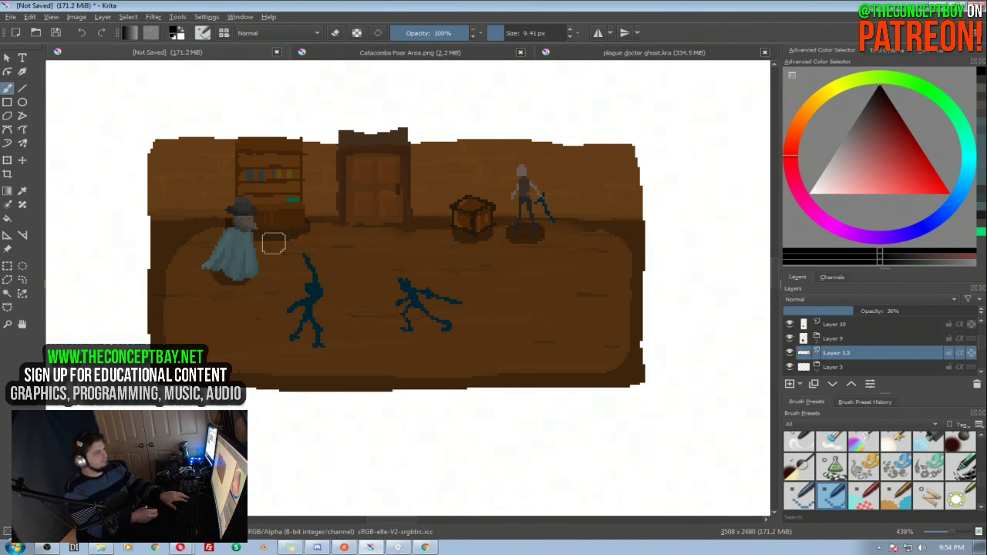
pyautogui.scroll(-2, 273, 244)
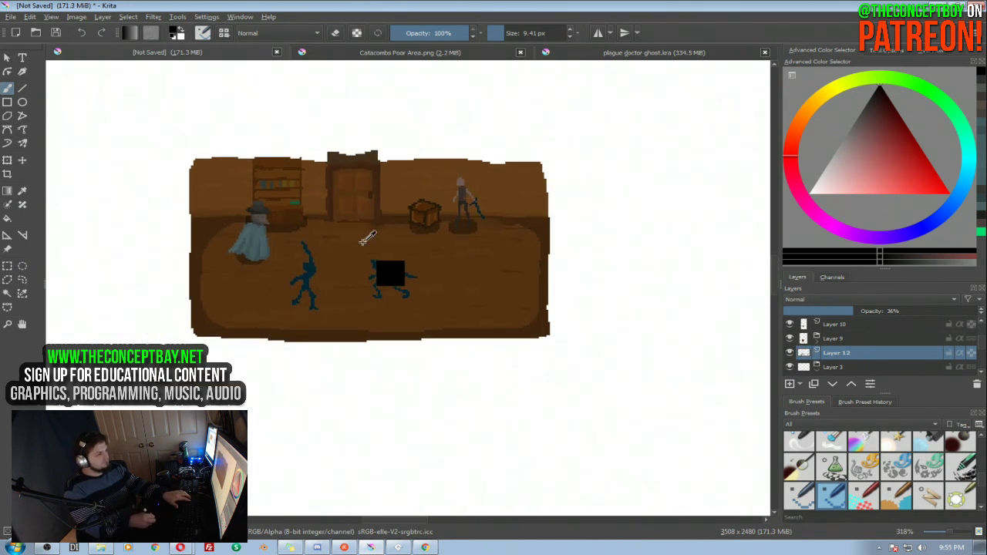
pyautogui.hotkey('ctrl', 'z')
# Reshape the ground shadows beneath the armed figure and the crate, alternating painting and erasing with a 2.87 px brush
pyautogui.scroll(1, 378, 237)
pyautogui.press('e')
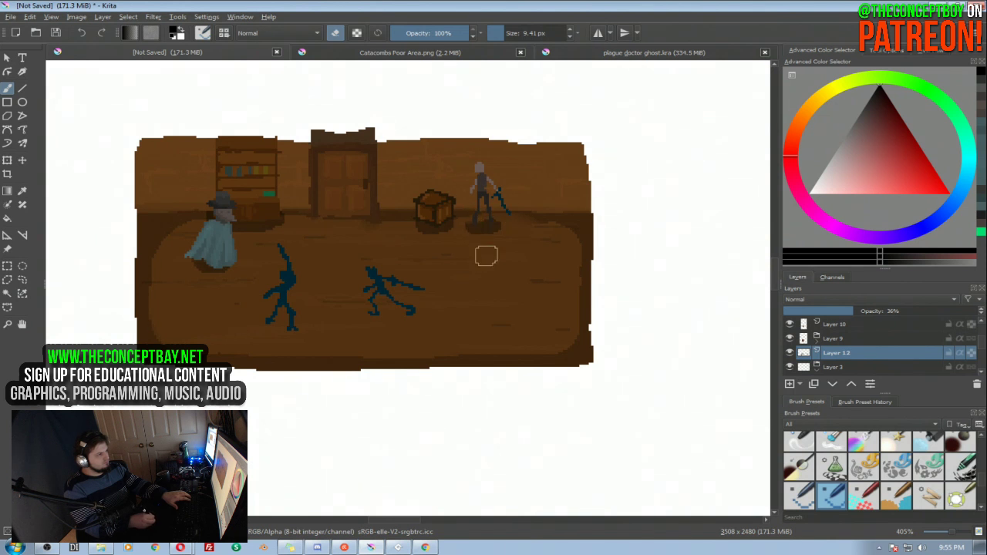
pyautogui.press('e')
pyautogui.moveTo(481, 227)
pyautogui.mouseDown()
pyautogui.moveTo(481, 236)
pyautogui.moveTo(472, 224)
pyautogui.mouseUp()
pyautogui.hotkey('ctrl', 'z')
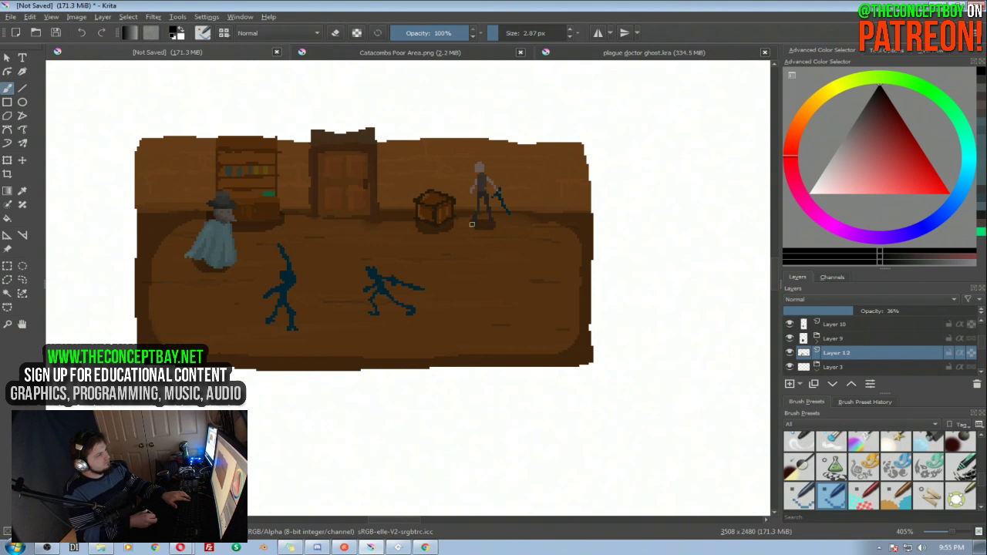
pyautogui.press('e')
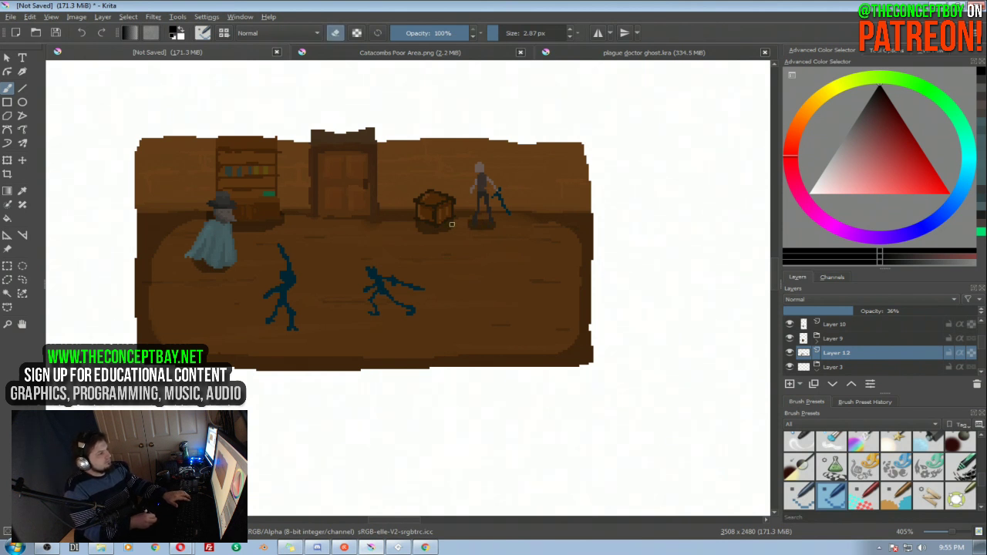
pyautogui.press('e')
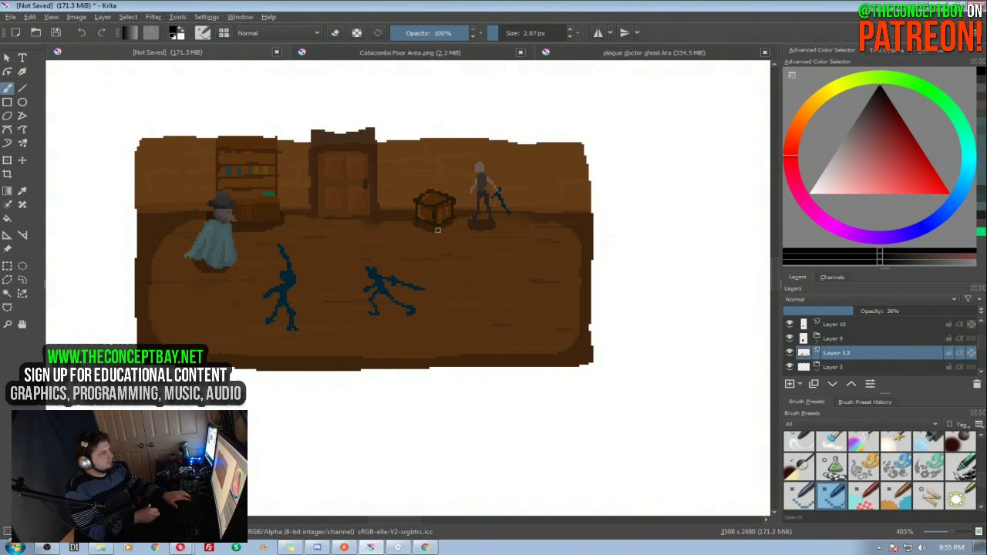
pyautogui.press('e')
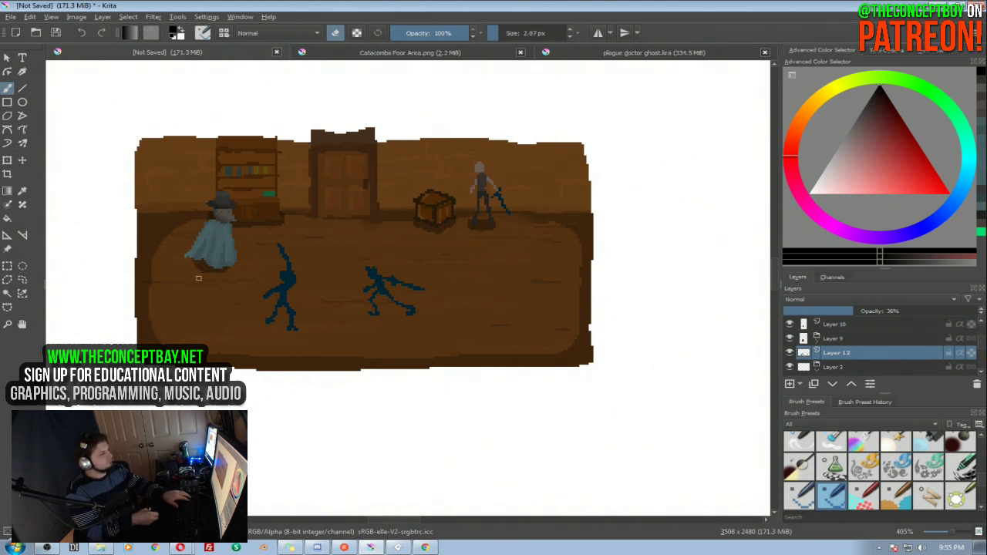
# Paint ground shadows beneath the feet of the two dark blue silhouette figures
pyautogui.press('e')
pyautogui.press('e')
pyautogui.moveTo(403, 311); pyautogui.dragTo(378, 313)
pyautogui.press('e')
pyautogui.moveTo(275, 321)
pyautogui.mouseDown()
pyautogui.moveTo(282, 325)
pyautogui.moveTo(273, 326)
pyautogui.mouseUp()
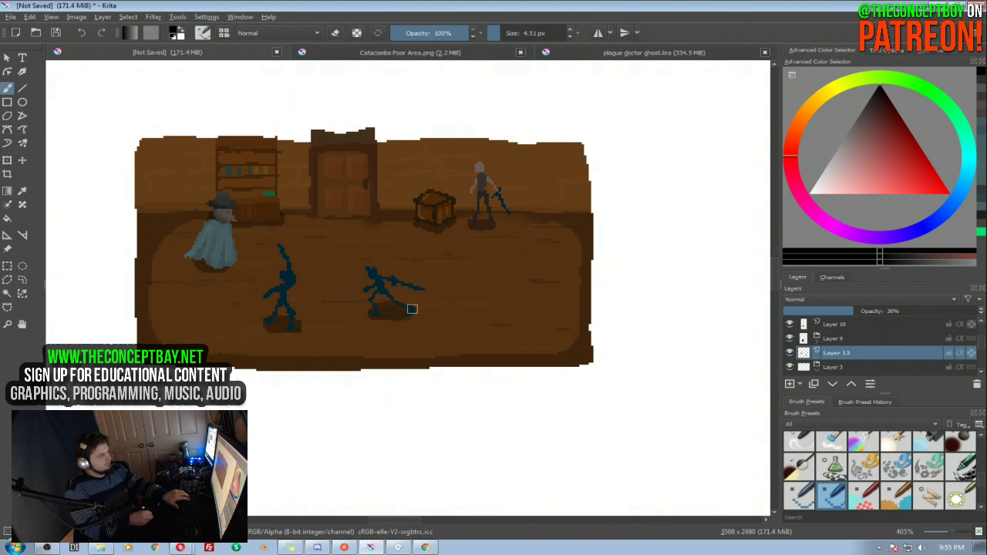
# Try another shadow stroke beneath the lunging dark blue silhouette's feet and undo it
pyautogui.moveTo(378, 308); pyautogui.dragTo(384, 309)
pyautogui.hotkey('ctrl', 'z')
pyautogui.moveTo(426, 253); pyautogui.dragTo(430, 255)
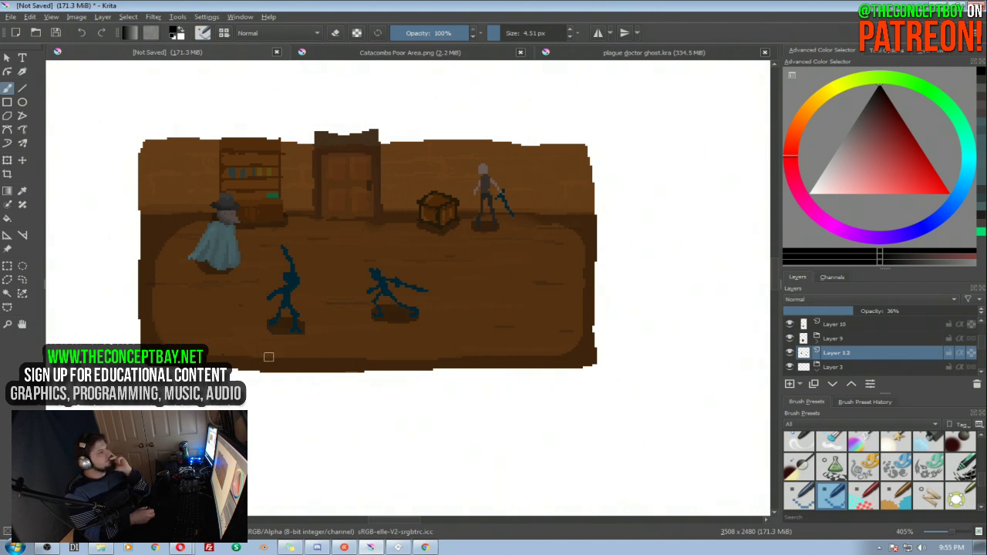
# Paint two dark eyes on the plague doctor's face on Layer 17, using a 1.00 px brush and the hat's sampled colour
pyautogui.scroll(2, 247, 365)
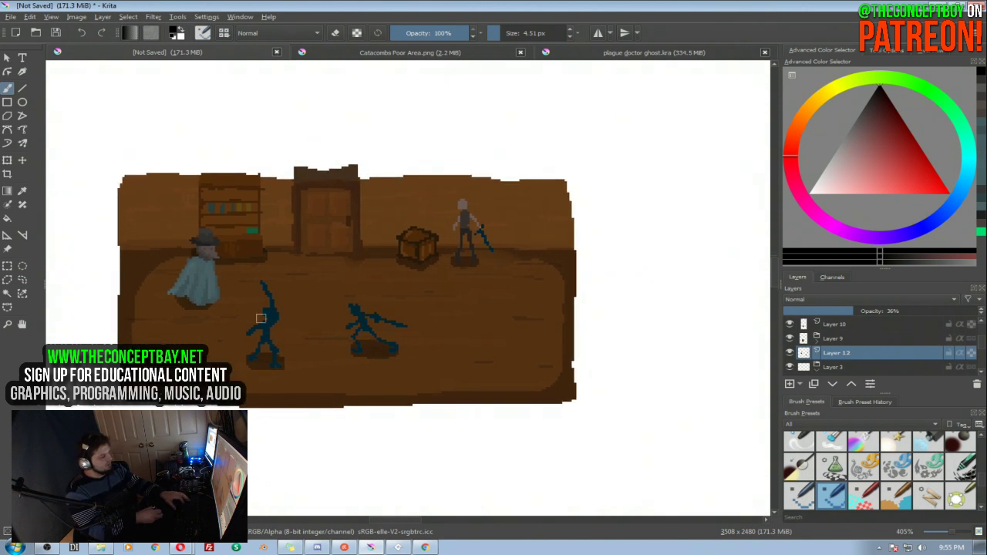
pyautogui.scroll(3, 220, 286)
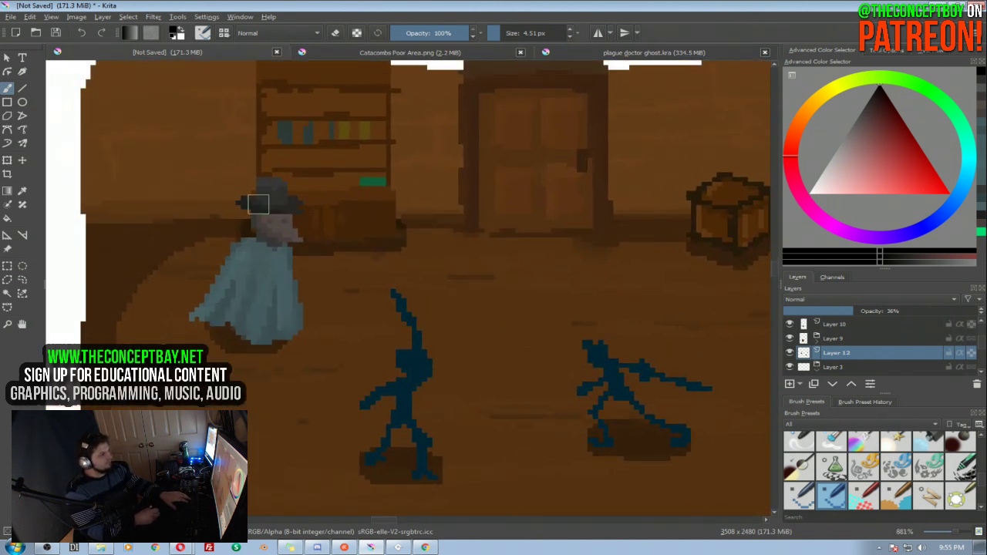
pyautogui.rightClick(258, 266)
pyautogui.click(259, 204)
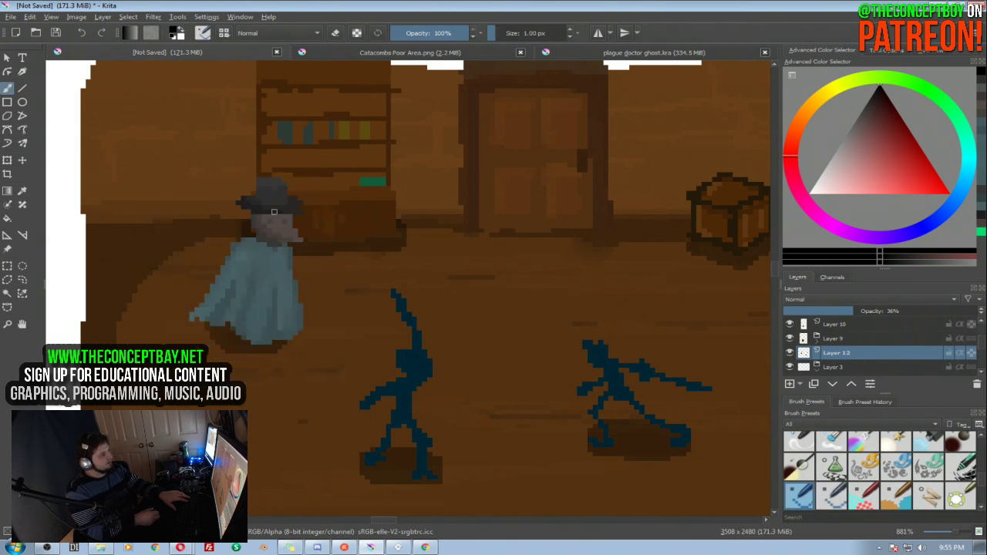
pyautogui.keyDown('ctrl'); pyautogui.click(262, 204); pyautogui.keyUp('ctrl')
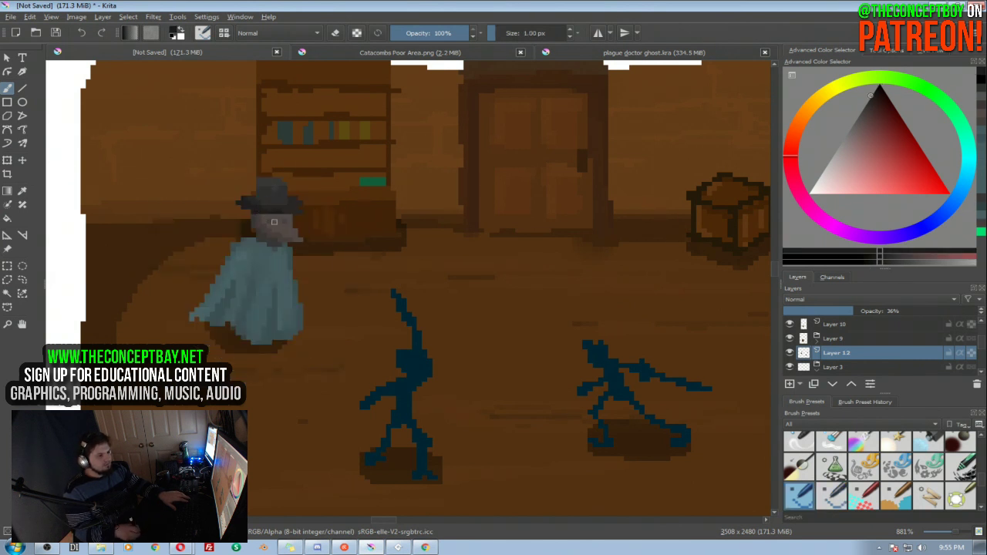
pyautogui.click(789, 383)
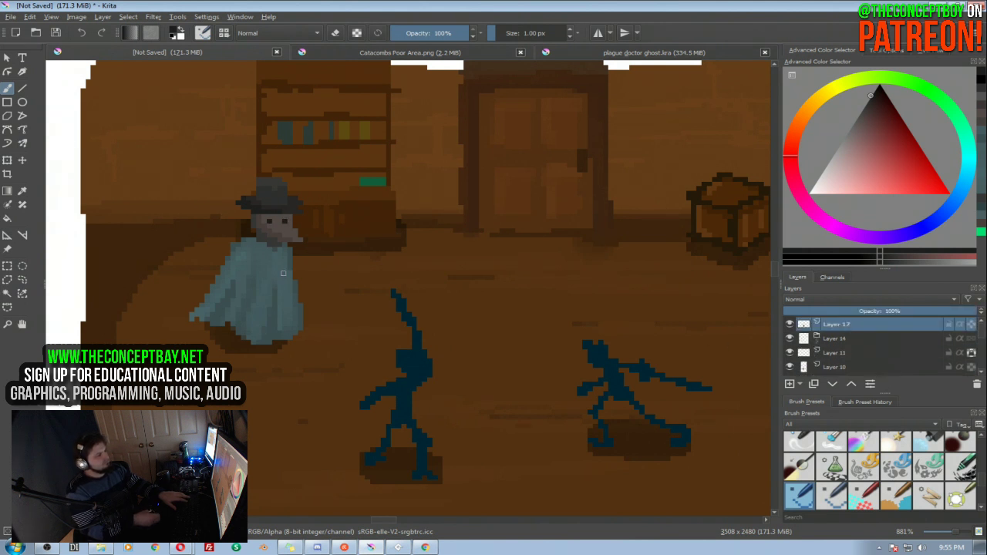
pyautogui.moveTo(339, 165); pyautogui.dragTo(301, 201)
pyautogui.press('e')
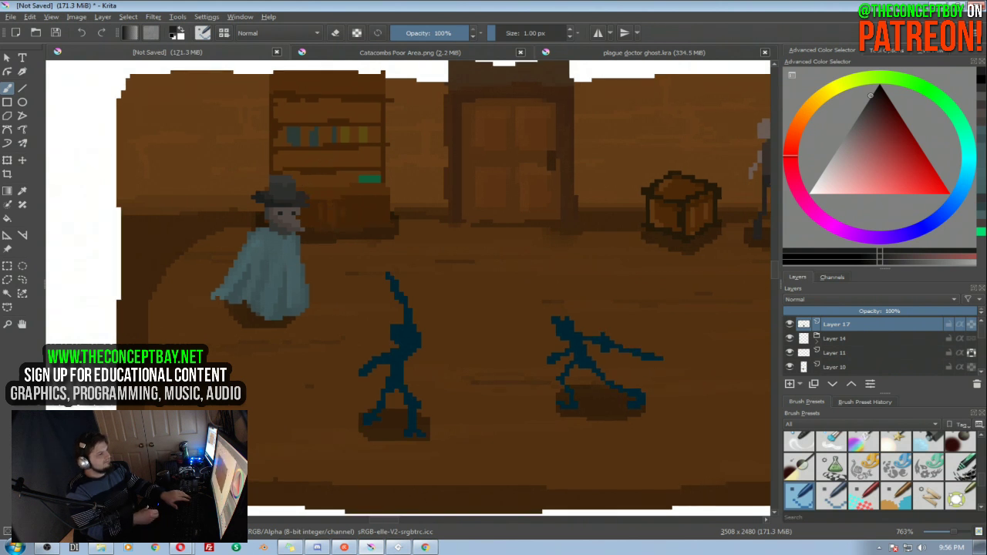
# Check Layer 17's contents by toggling its visibility and move the plague doctor slightly upward above its ground shadow
pyautogui.scroll(2, 301, 255)
pyautogui.scroll(-5, 385, 292)
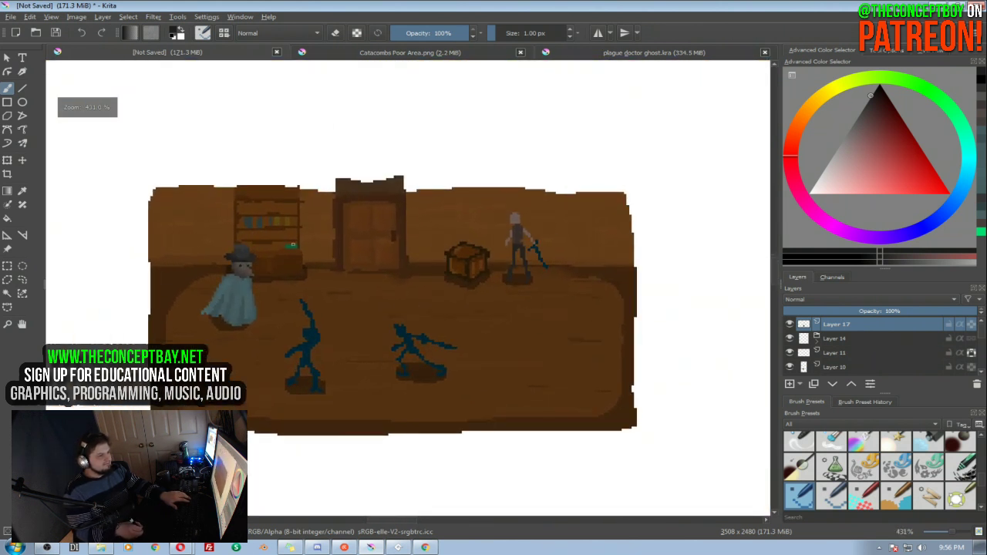
pyautogui.click(788, 324)
pyautogui.click(789, 324)
pyautogui.press('t')
pyautogui.moveTo(272, 294); pyautogui.dragTo(235, 289)
pyautogui.scroll(2, 254, 266)
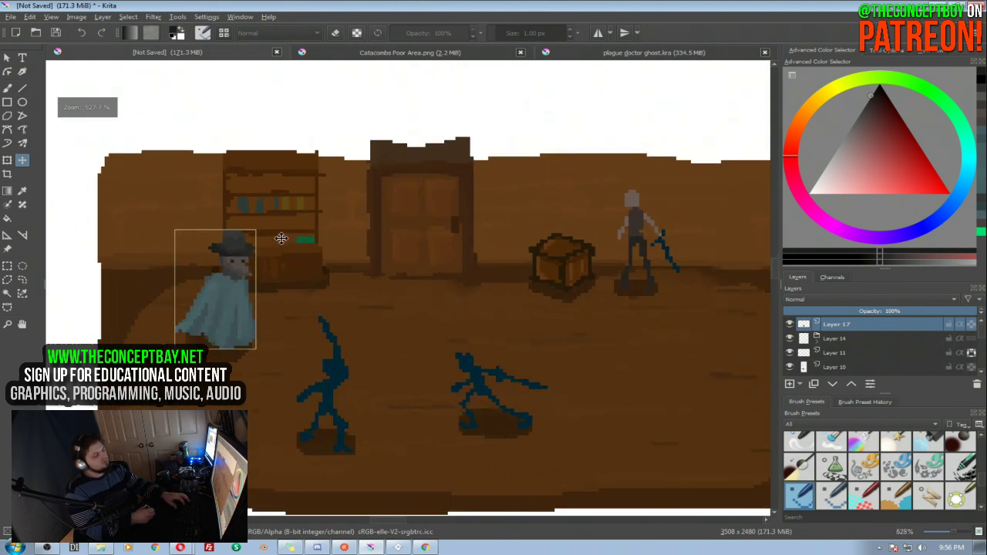
# Erase the trailing left edge of the plague doctor's cape and repaint it with a 2.03 px brush in sampled cape teal
pyautogui.press('b')
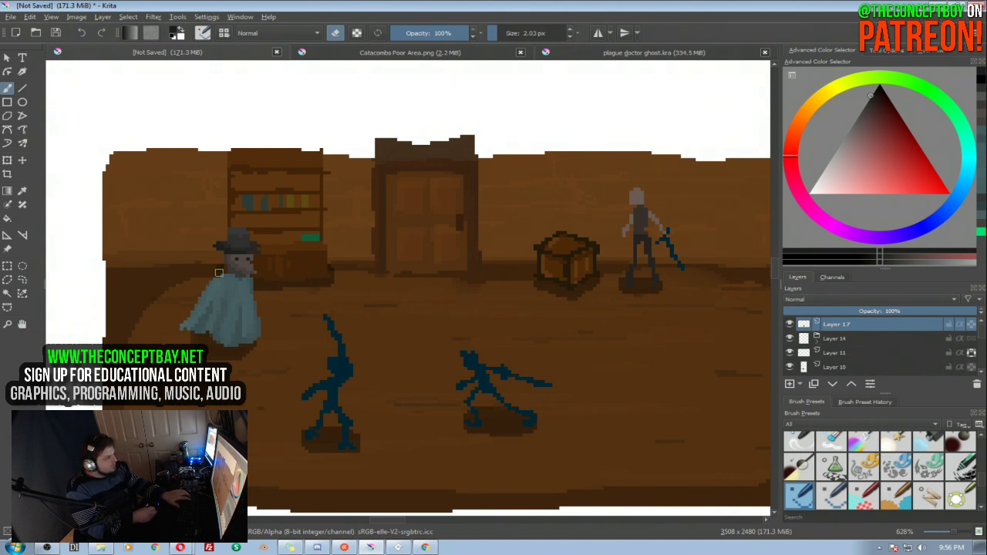
pyautogui.moveTo(216, 298); pyautogui.dragTo(192, 333)
pyautogui.press('e')
pyautogui.hotkey('ctrl', 'z')
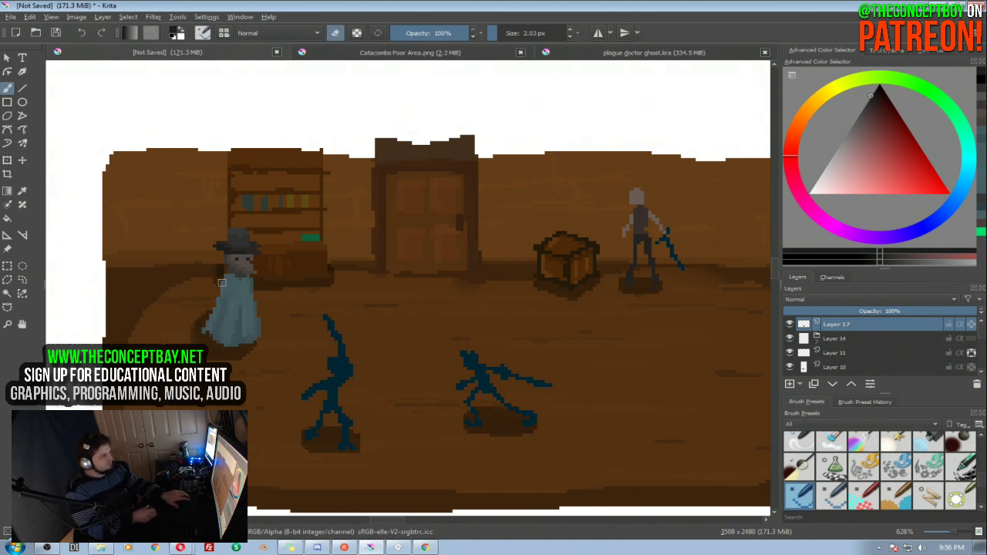
pyautogui.keyDown('ctrl'); pyautogui.click(226, 281); pyautogui.keyUp('ctrl')
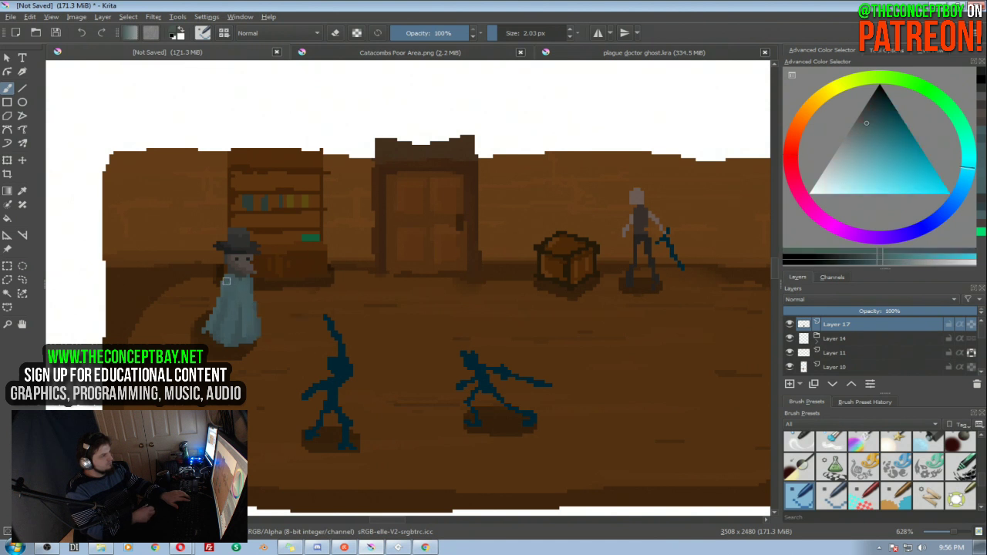
pyautogui.moveTo(221, 288); pyautogui.dragTo(199, 345)
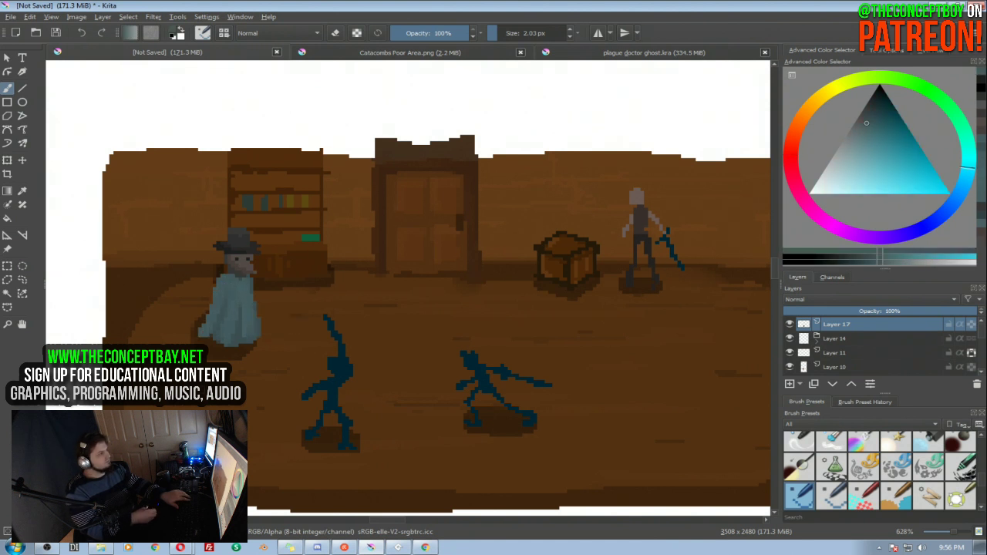
# Touch up the cape below the beak with a 1.35 px brush in sampled darker teal, and nudge the plague doctor over its ground shadow
pyautogui.moveTo(231, 227); pyautogui.dragTo(226, 246)
pyautogui.moveTo(226, 245)
pyautogui.mouseDown()
pyautogui.moveTo(204, 308)
pyautogui.moveTo(208, 269)
pyautogui.moveTo(186, 193)
pyautogui.mouseUp()
pyautogui.keyDown('ctrl'); pyautogui.click(183, 225); pyautogui.keyUp('ctrl')
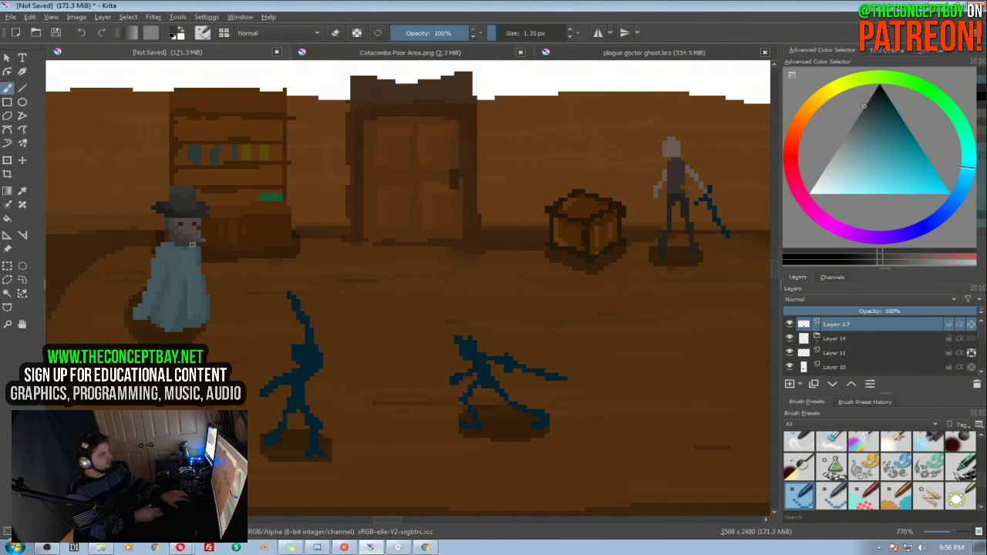
pyautogui.moveTo(217, 220); pyautogui.dragTo(377, 275)
pyautogui.press('t')
pyautogui.moveTo(248, 271); pyautogui.dragTo(209, 289)
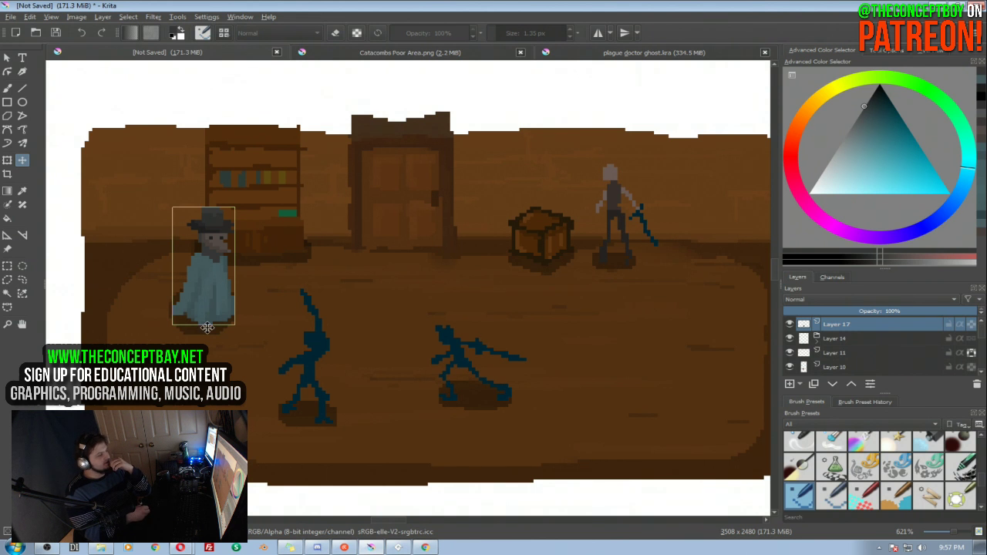
# Switch to Chrome and filter the "crawl game" image search results to the Animated type
pyautogui.click(426, 548)
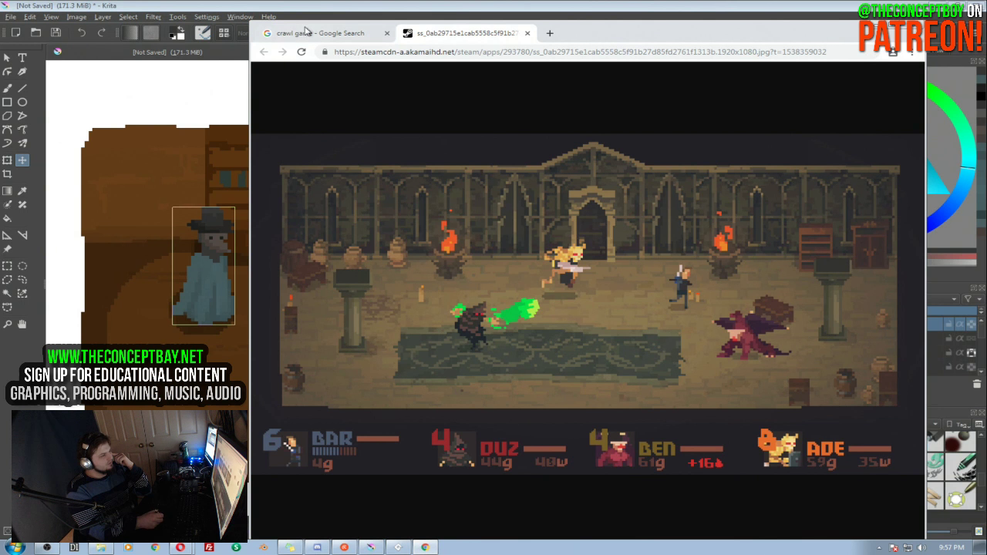
pyautogui.click(368, 34)
pyautogui.click(465, 85)
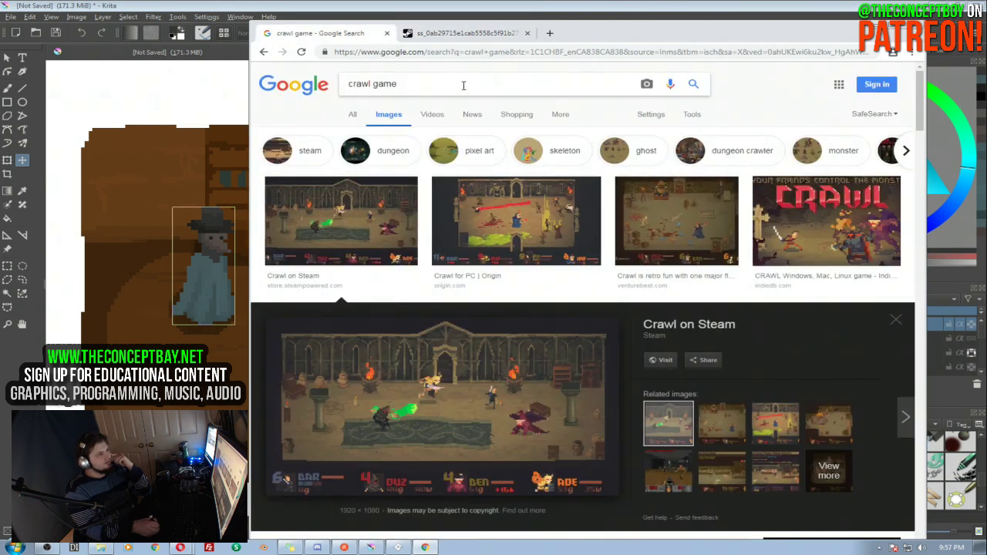
pyautogui.click(686, 117)
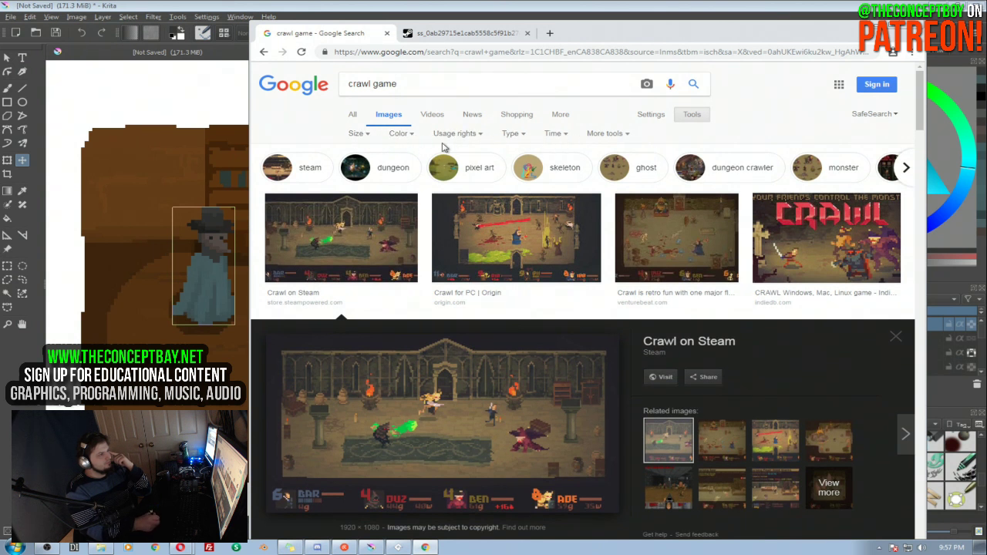
pyautogui.click(514, 135)
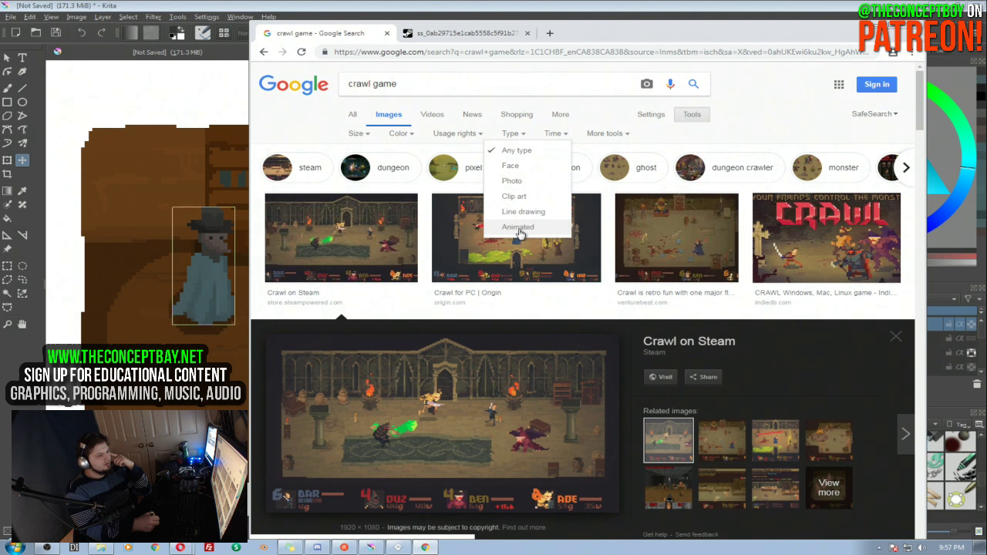
pyautogui.click(522, 228)
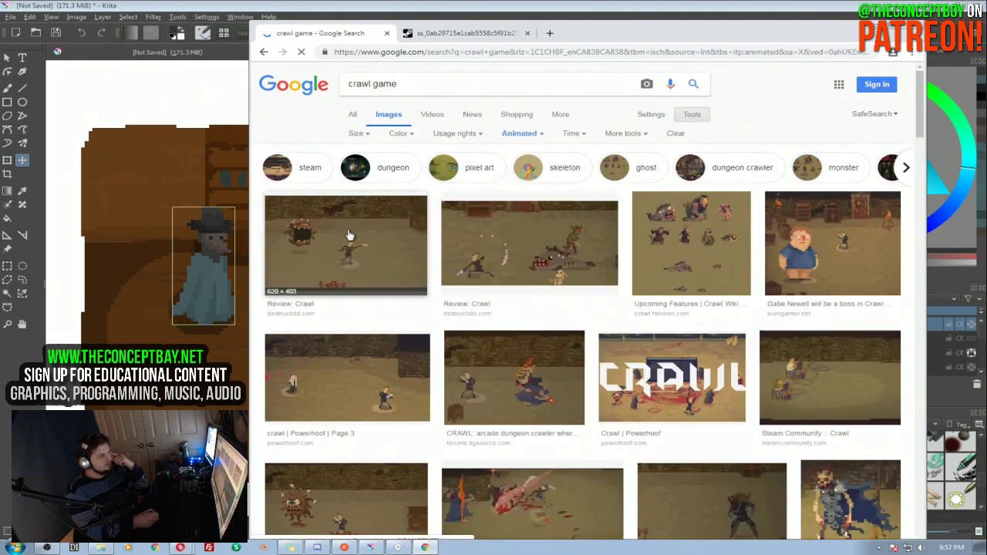
# Preview the Review: Crawl GIFs and the Crawl Wiki monster sprites with two related images to study their animation
pyautogui.click(370, 243)
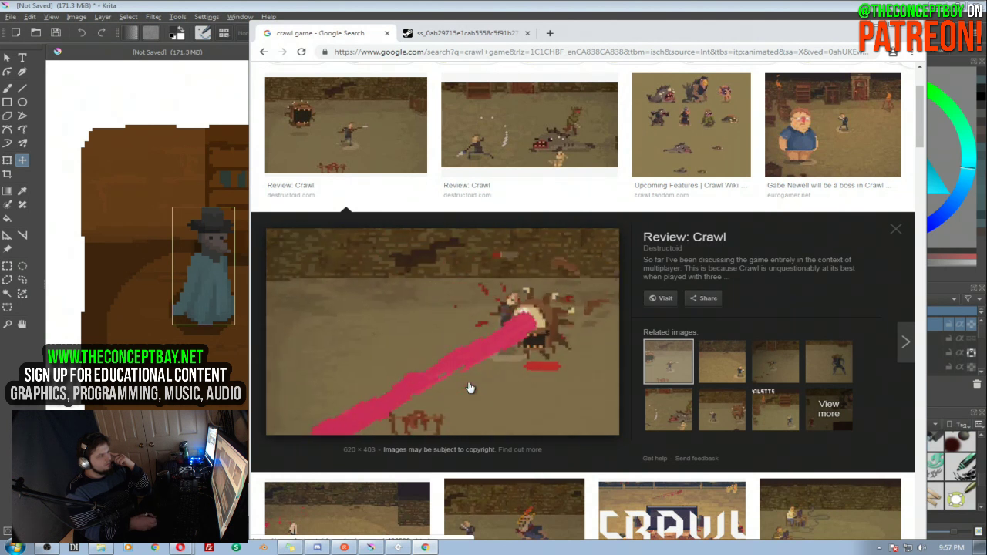
pyautogui.click(465, 176)
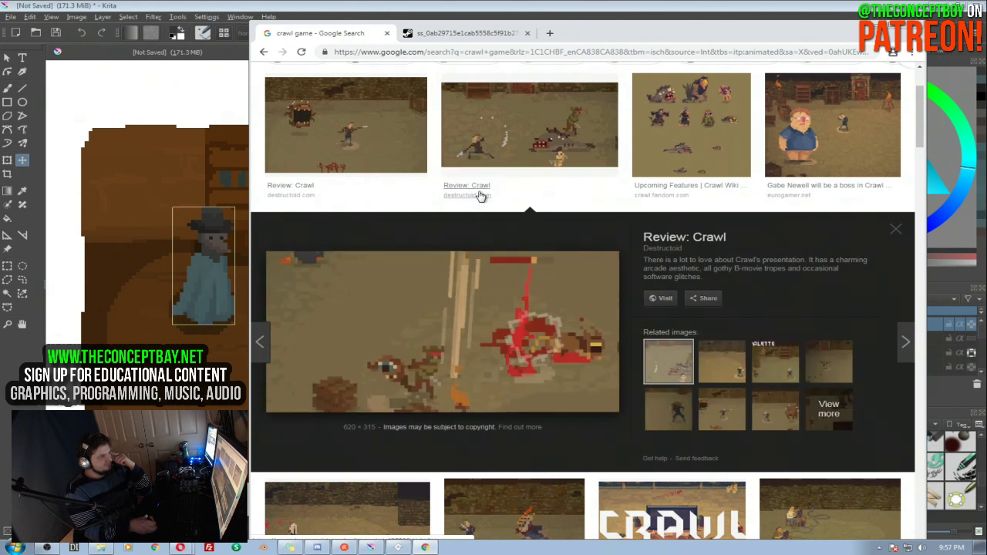
pyautogui.click(713, 148)
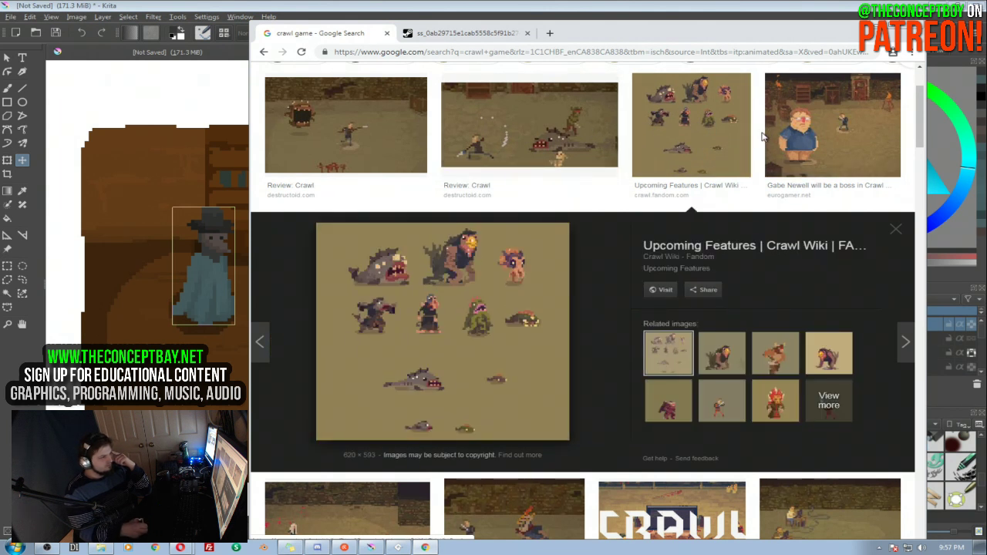
pyautogui.click(741, 358)
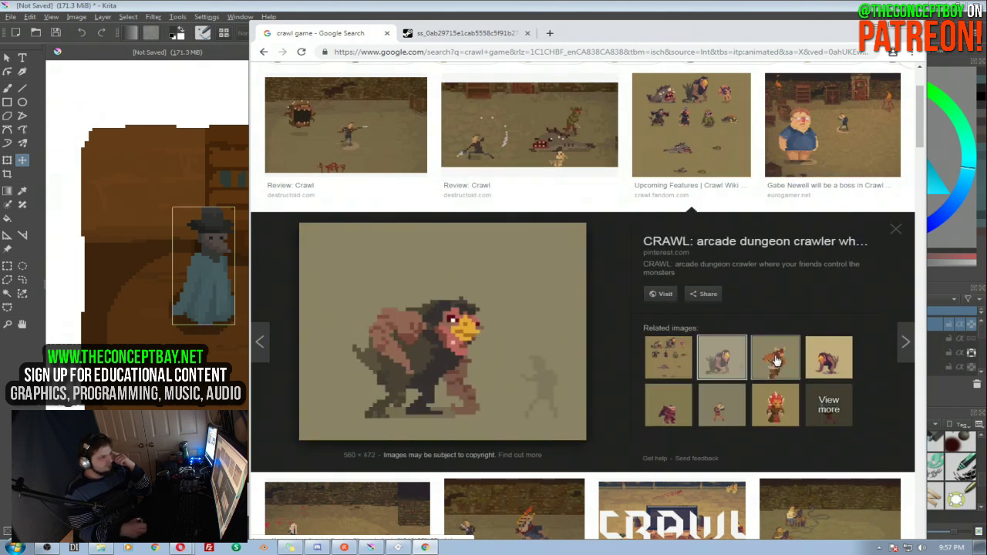
pyautogui.click(775, 361)
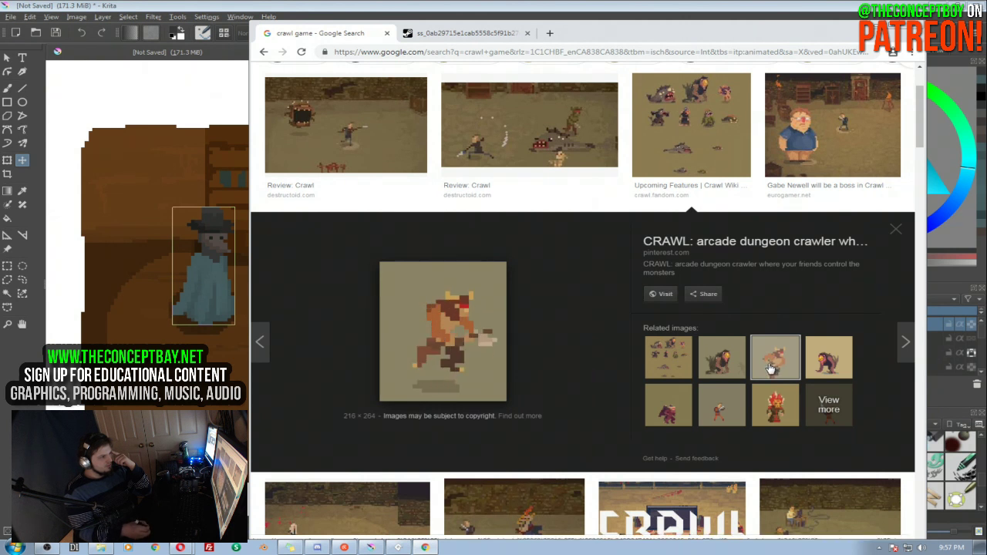
# Preview the Gabe Newell boss GIF and its related Crawl animations to study how the bosses and characters move
pyautogui.click(773, 159)
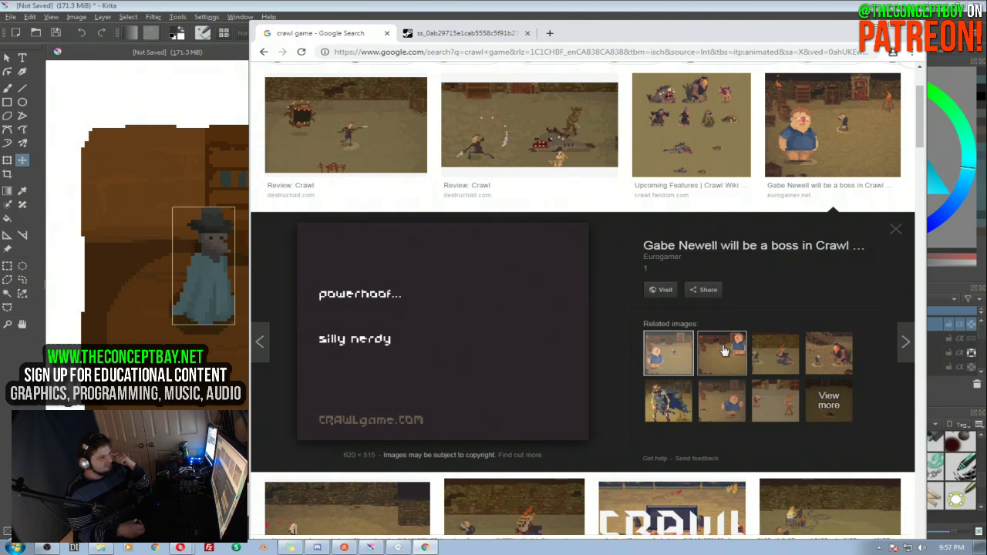
pyautogui.click(765, 356)
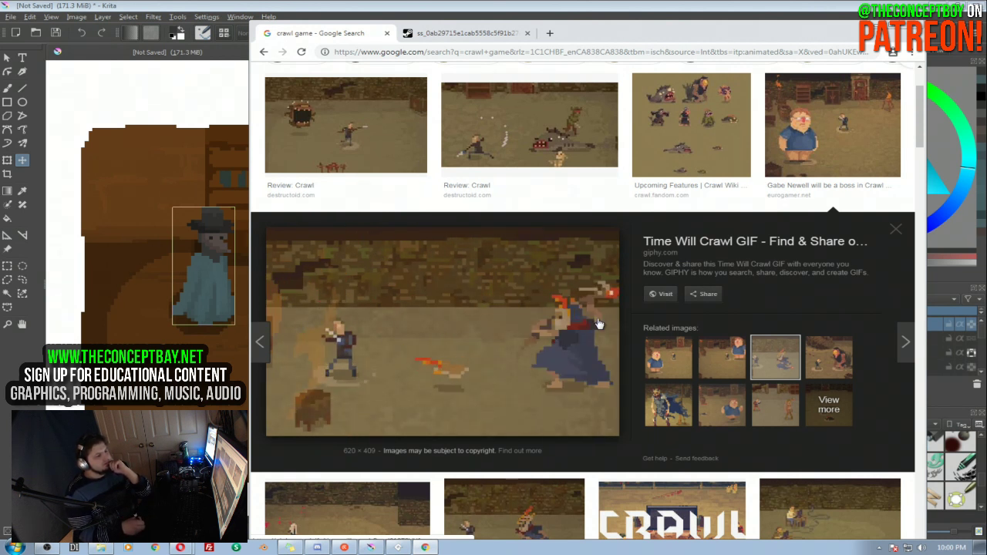
pyautogui.click(675, 402)
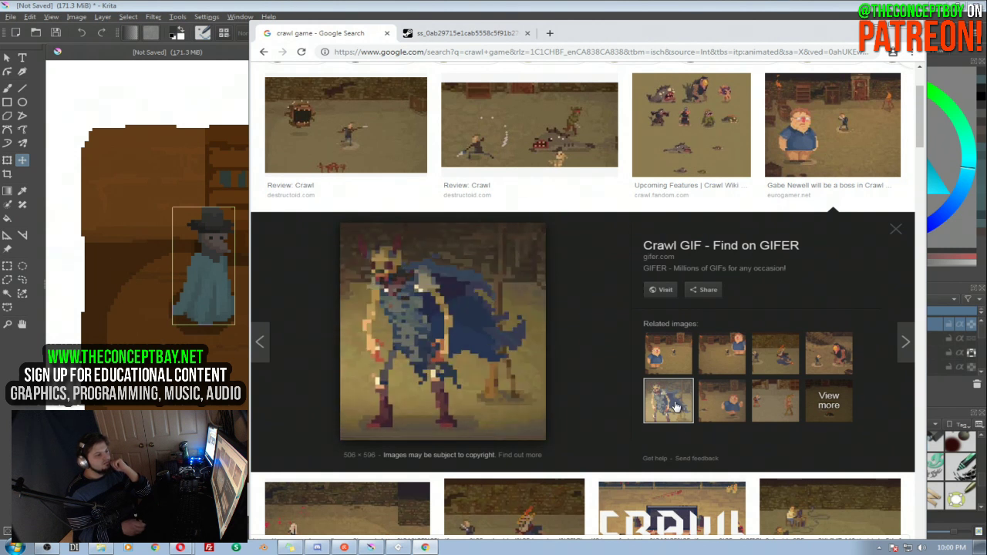
pyautogui.click(771, 397)
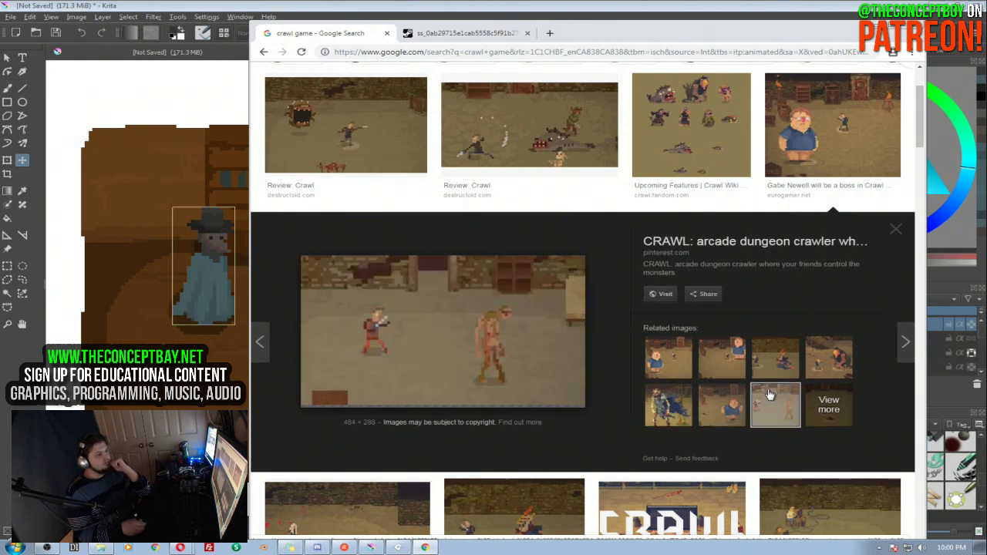
pyautogui.click(721, 403)
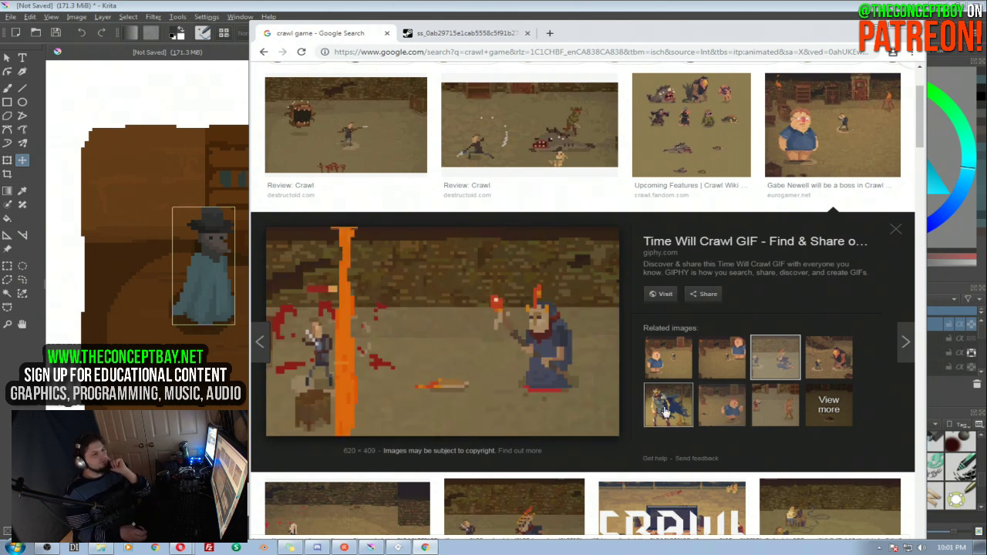
# Browse further down the animated Crawl results and compare them with the room mockup in Krita
pyautogui.moveTo(916, 129); pyautogui.dragTo(911, 212)
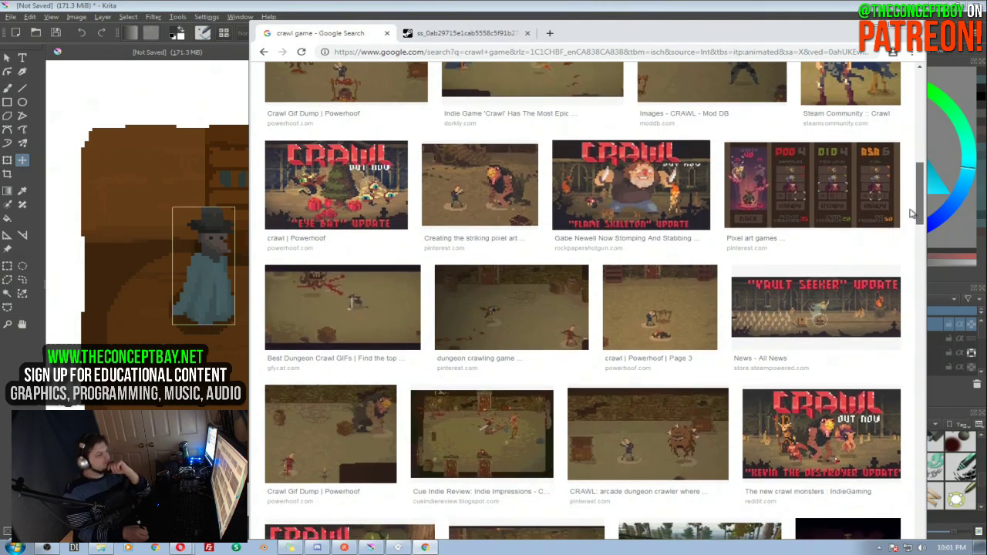
pyautogui.moveTo(911, 213); pyautogui.dragTo(912, 216)
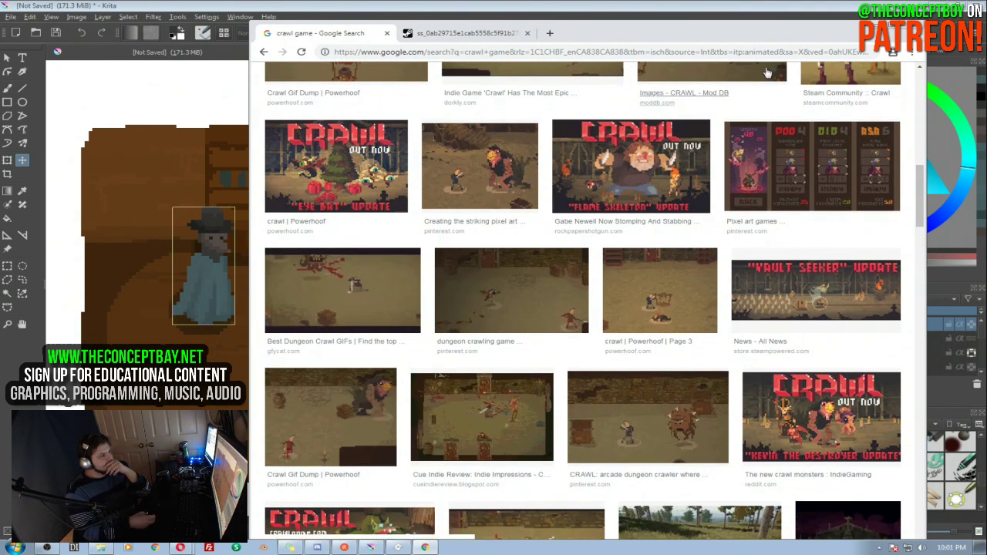
pyautogui.click(799, 16)
pyautogui.moveTo(383, 290); pyautogui.dragTo(415, 282)
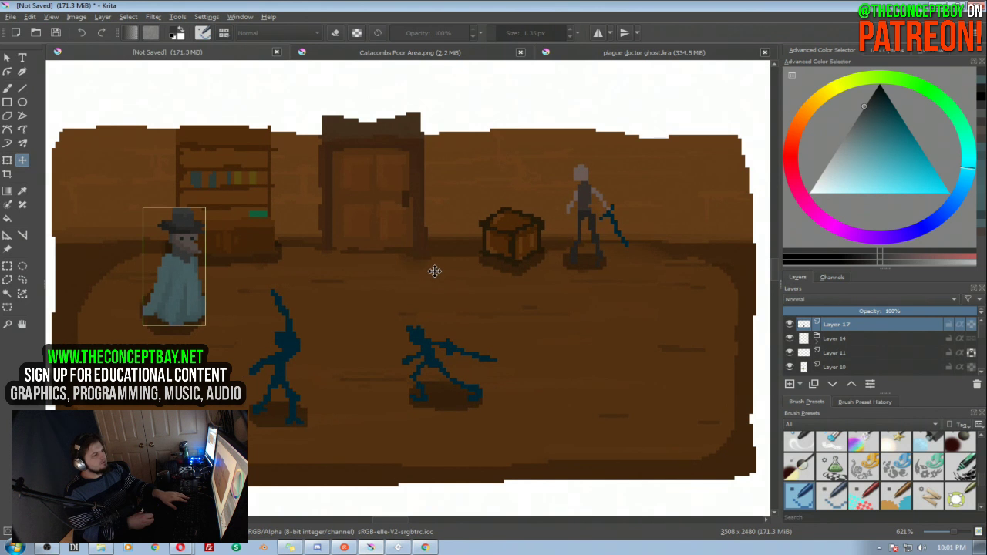
pyautogui.scroll(-3, 434, 270)
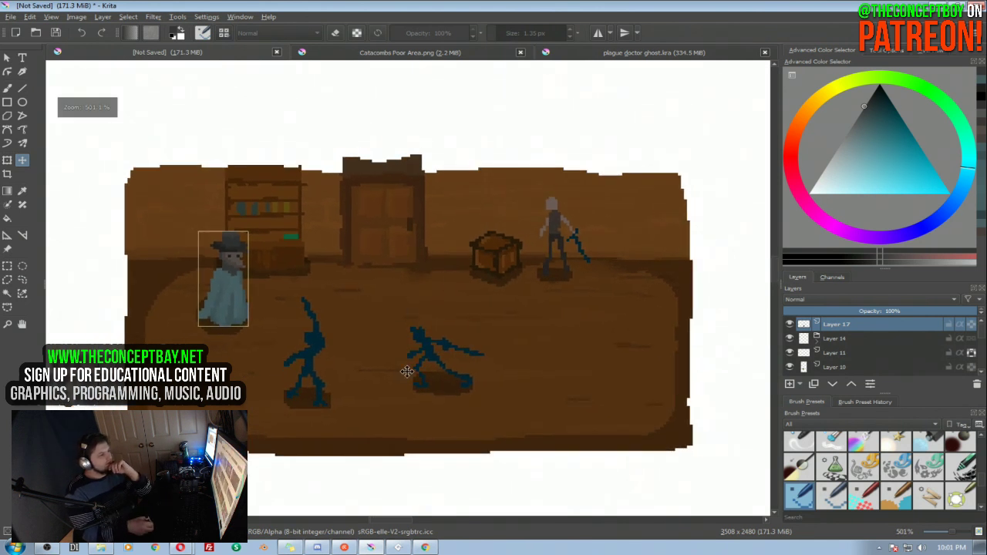
pyautogui.click(424, 546)
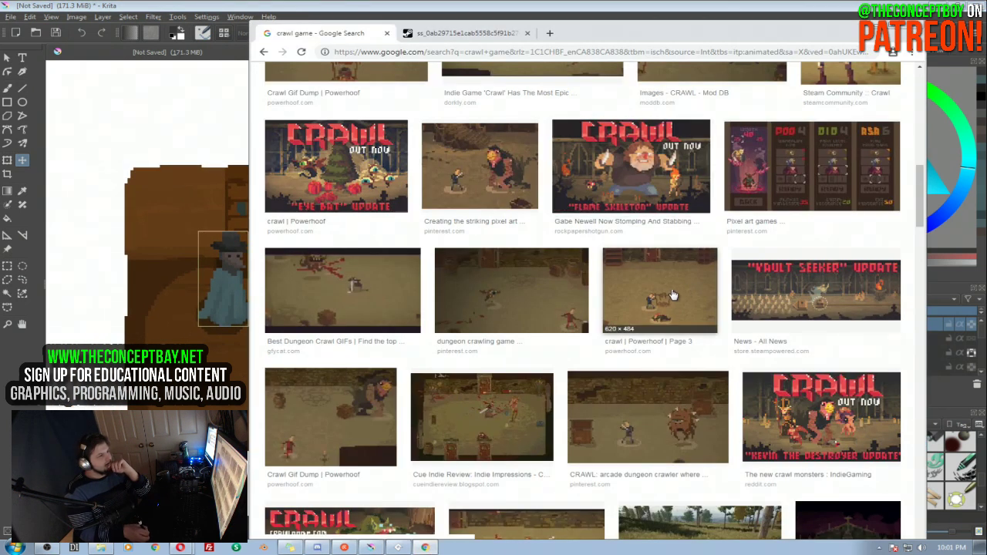
# Preview the "CRAWL: arcade dungeon crawler" animation from the TIGSource Forums result, then return to the room mockup in Krita
pyautogui.scroll(4, 918, 160)
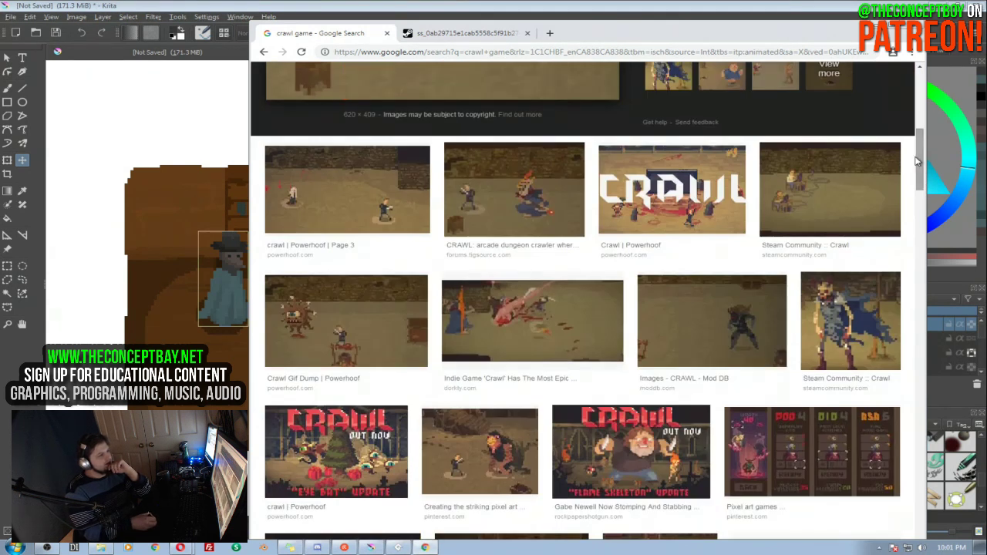
pyautogui.click(472, 231)
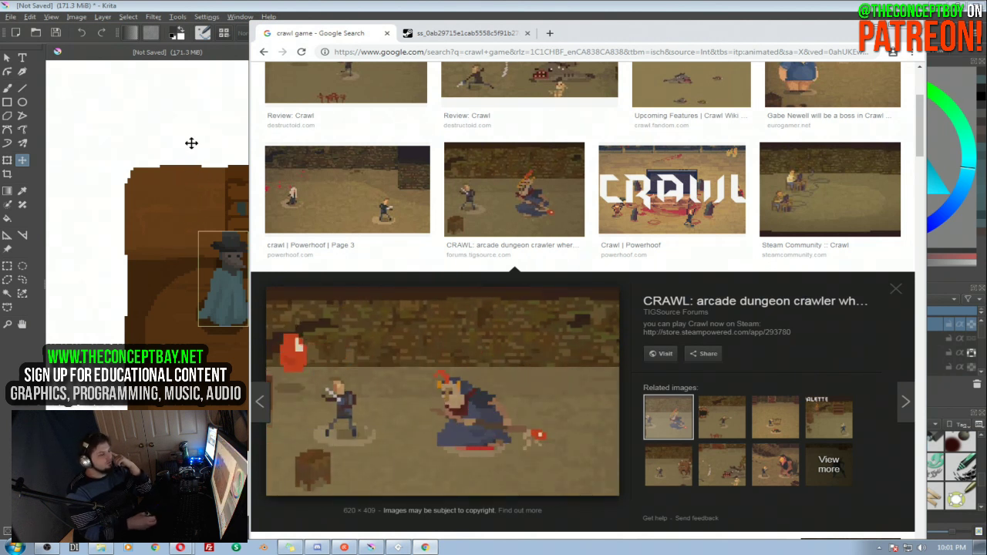
pyautogui.click(253, 14)
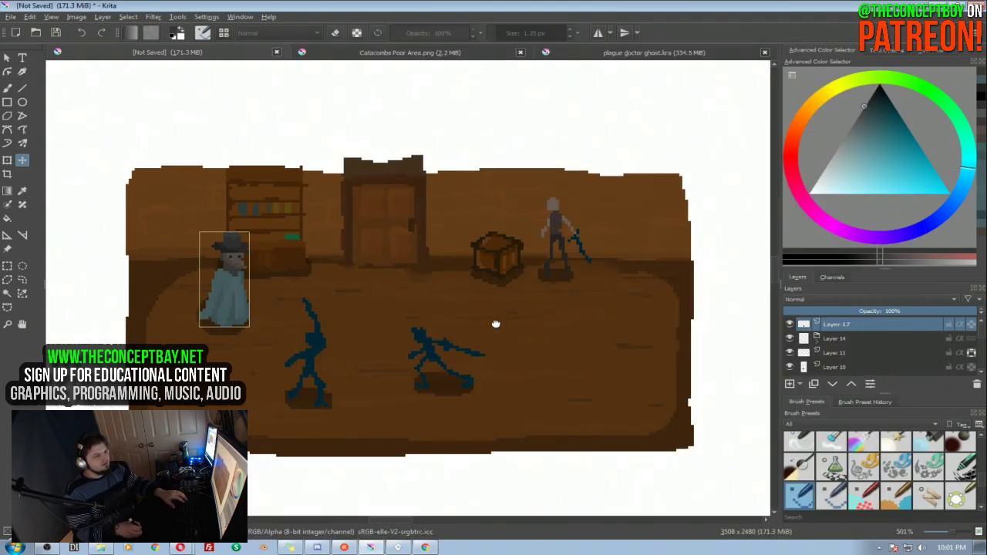
# Toggle the visibility of Layer 17, Layer 10 and other character layers to identify what each contains
pyautogui.click(790, 324)
pyautogui.click(790, 324)
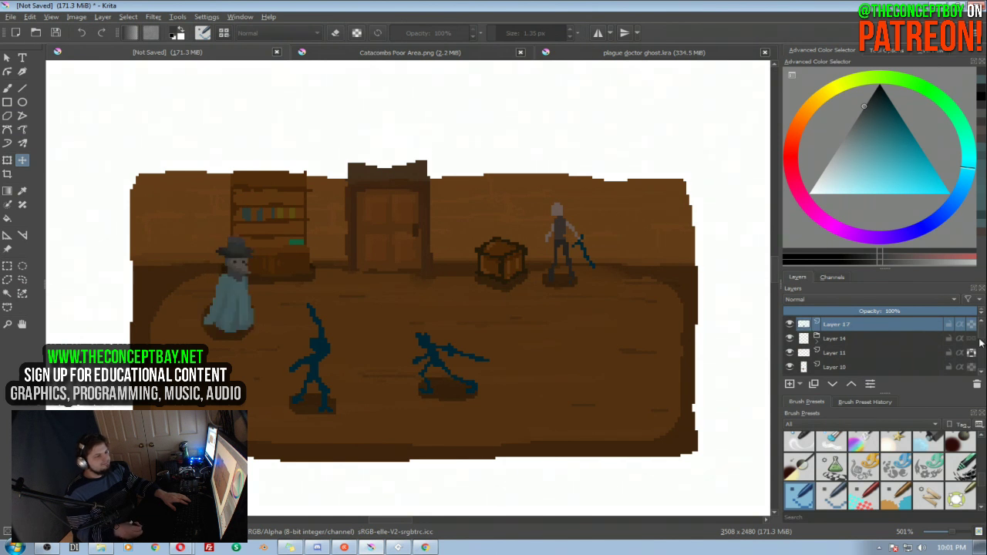
pyautogui.scroll(-1, 981, 345)
pyautogui.click(789, 352)
pyautogui.click(790, 353)
pyautogui.click(790, 354)
pyautogui.click(791, 354)
pyautogui.click(789, 338)
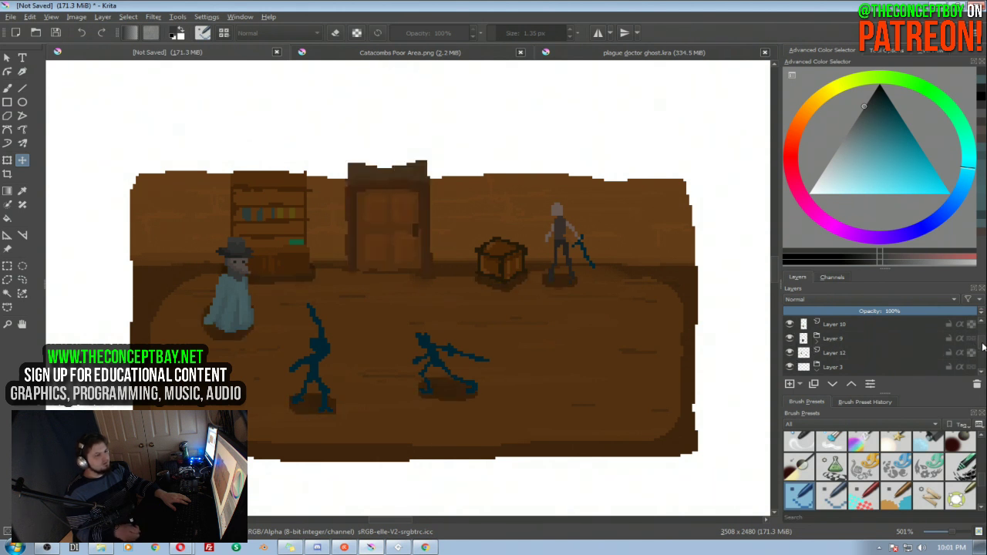
pyautogui.scroll(-1, 982, 348)
pyautogui.moveTo(981, 358); pyautogui.dragTo(981, 336)
pyautogui.click(824, 344)
pyautogui.click(791, 354)
pyautogui.click(791, 354)
pyautogui.click(830, 354)
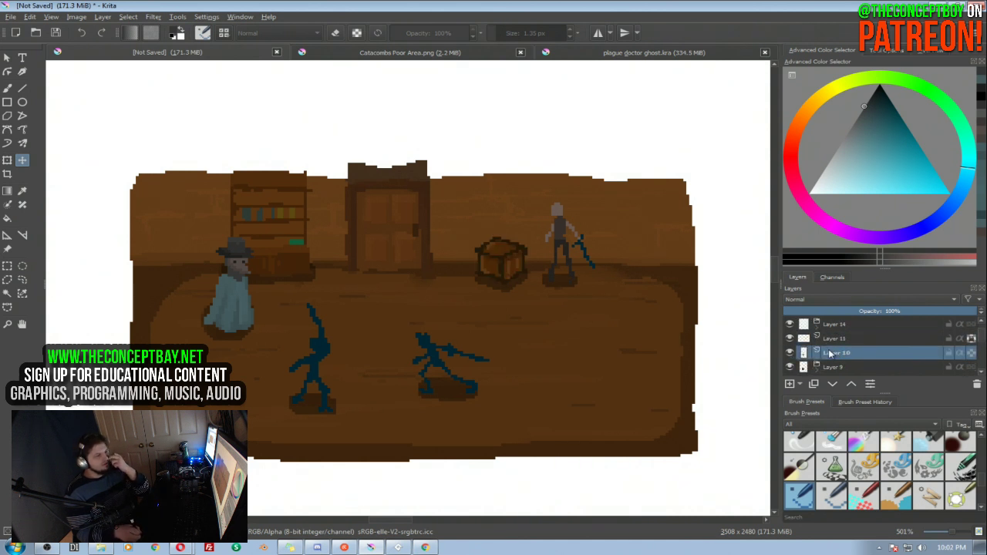
pyautogui.scroll(1, 982, 340)
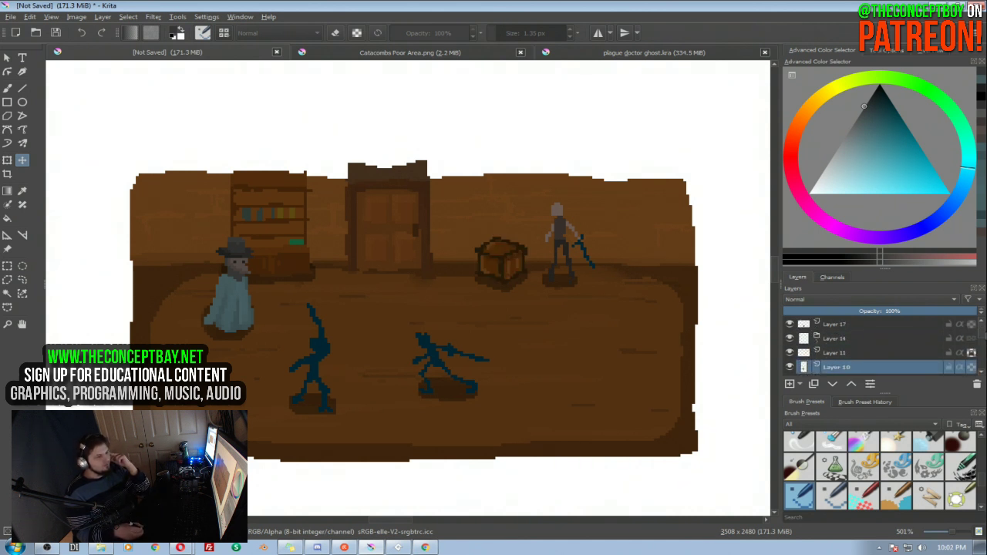
pyautogui.scroll(-4, 982, 347)
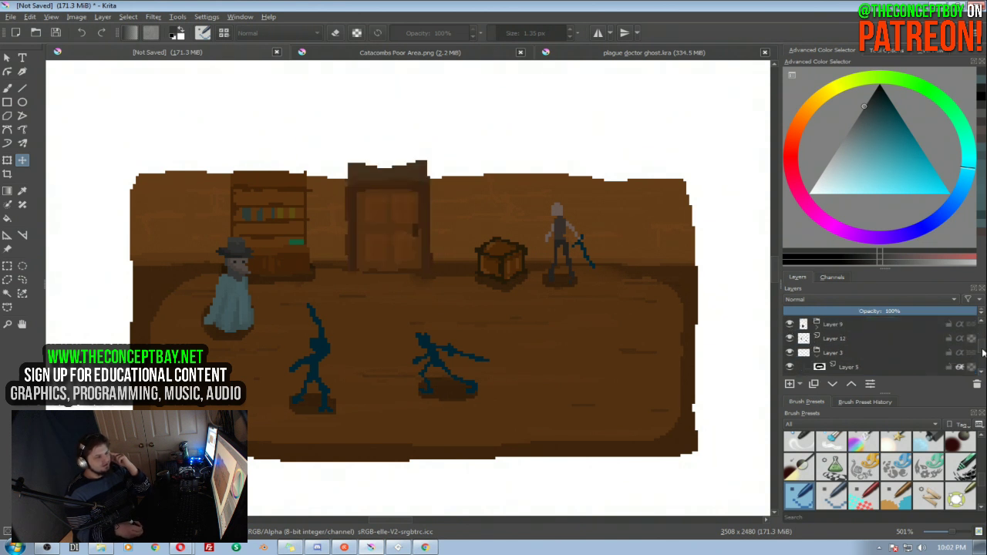
pyautogui.scroll(-2, 982, 352)
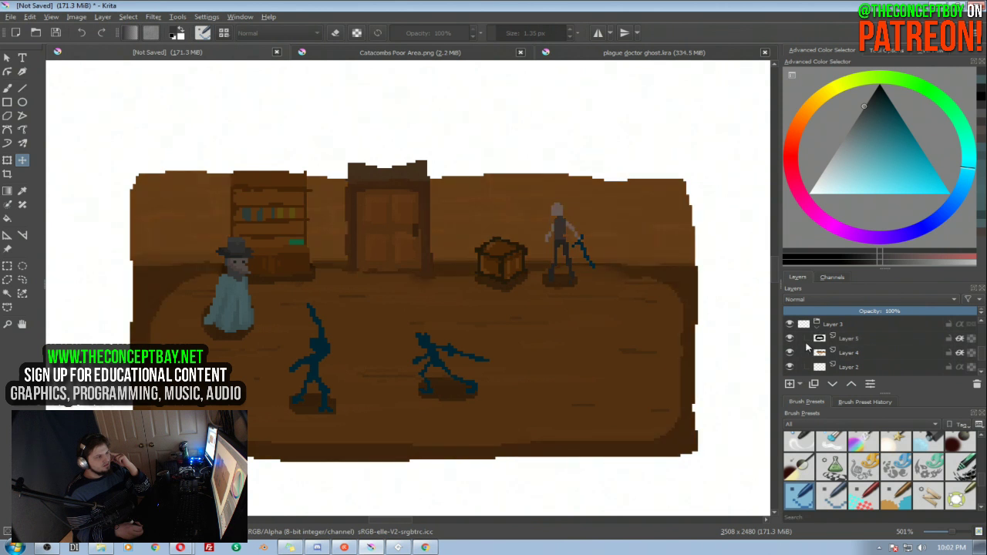
# Check Layer 5 and the layers between the room group and Layer 10 by hiding and showing each
pyautogui.click(788, 340)
pyautogui.click(787, 342)
pyautogui.scroll(1, 981, 354)
pyautogui.click(789, 353)
pyautogui.click(789, 353)
pyautogui.click(789, 340)
pyautogui.click(788, 339)
pyautogui.click(790, 325)
pyautogui.click(790, 326)
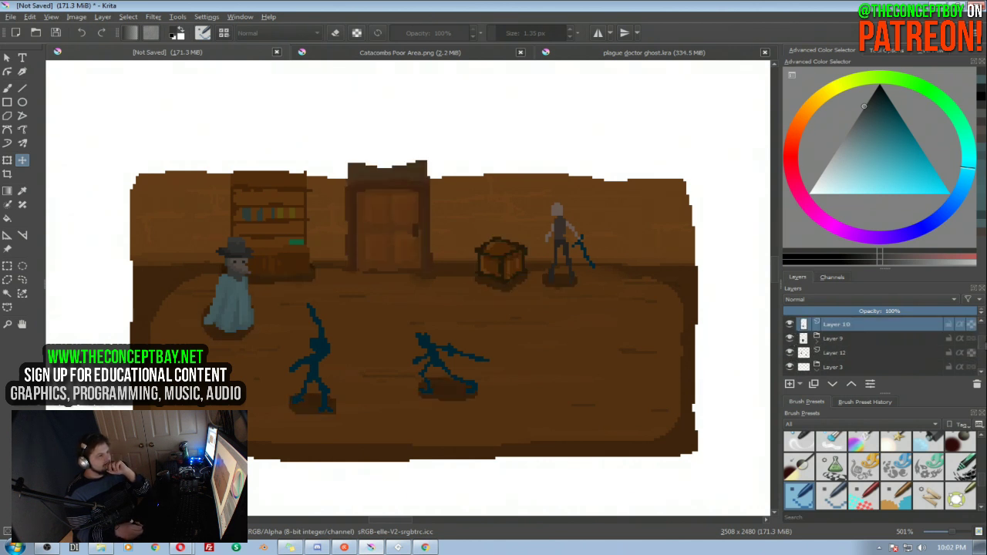
# Expand the Layer 14 group, check the contents of Layer 15, and select Layer 6 inside the group
pyautogui.scroll(1, 982, 332)
pyautogui.click(790, 353)
pyautogui.click(789, 352)
pyautogui.click(789, 340)
pyautogui.click(789, 340)
pyautogui.click(816, 341)
pyautogui.click(822, 352)
pyautogui.click(790, 352)
pyautogui.click(790, 352)
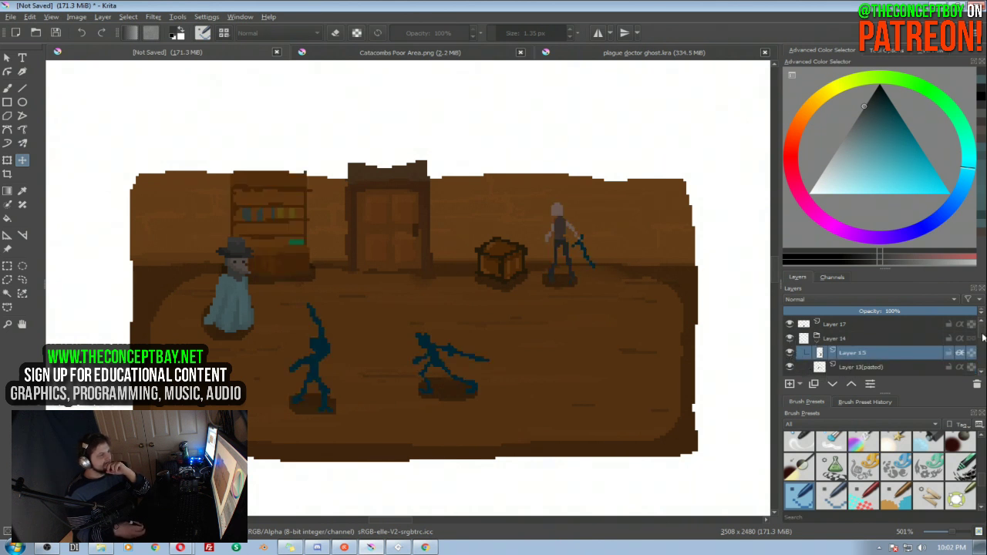
pyautogui.scroll(-2, 982, 340)
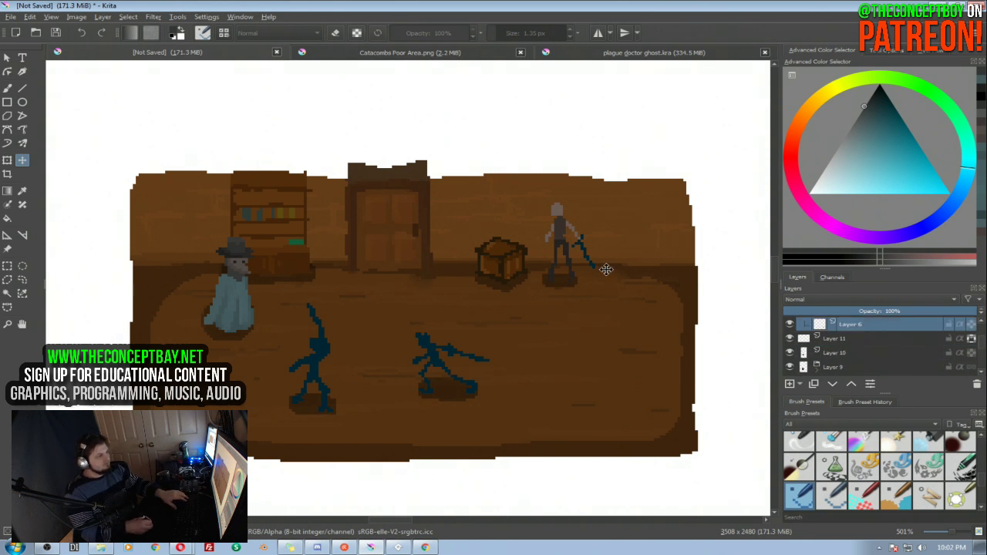
# Reshape the legs and head outline of the standing figure beside the crate on Layer 6, alternating painting and erasing
pyautogui.press('b')
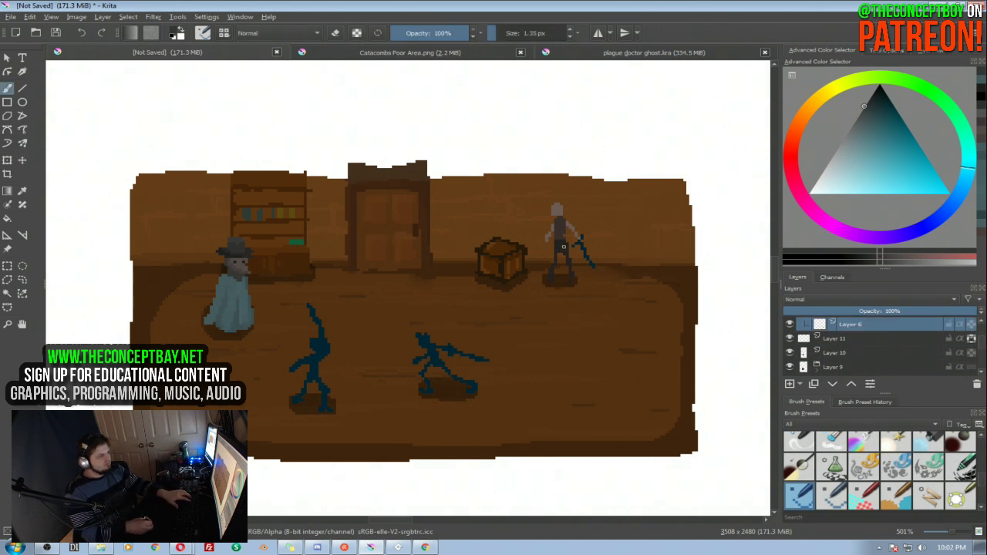
pyautogui.press('e')
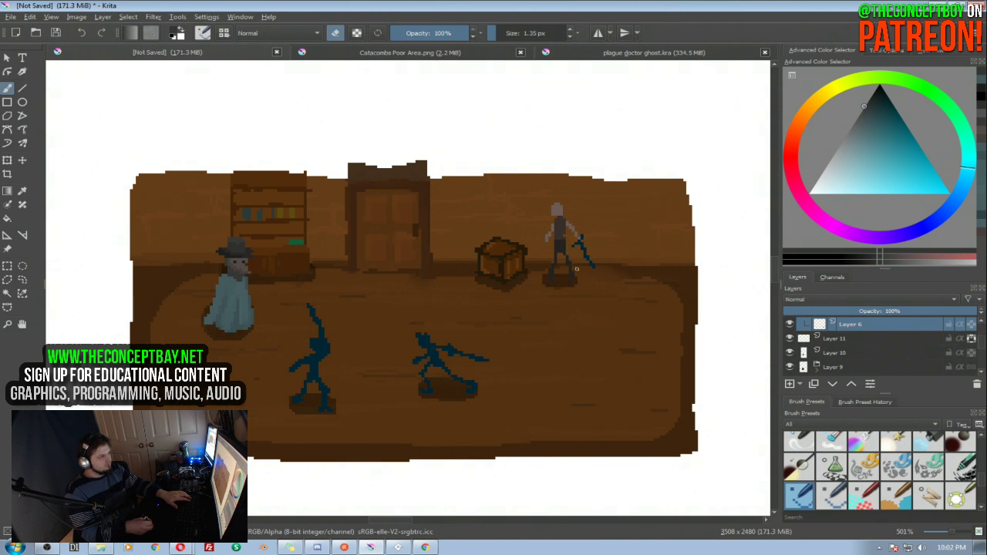
pyautogui.press('e')
pyautogui.press('e')
pyautogui.press('e')
pyautogui.press('e')
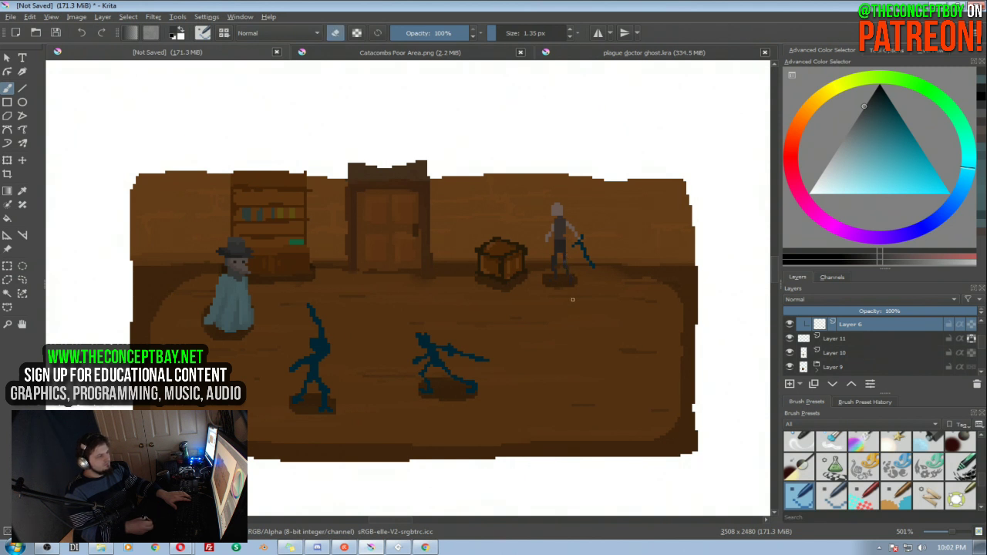
pyautogui.press('e')
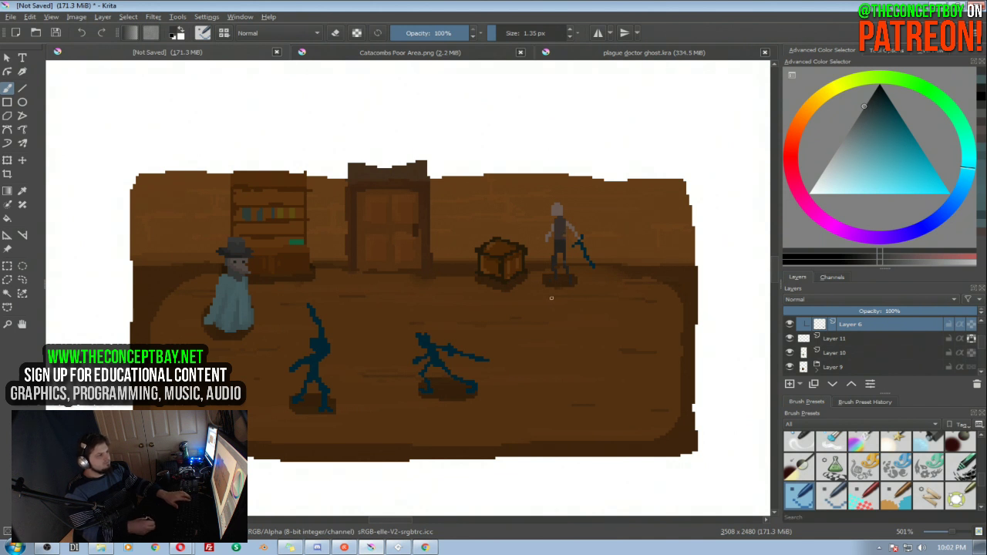
pyautogui.press('e')
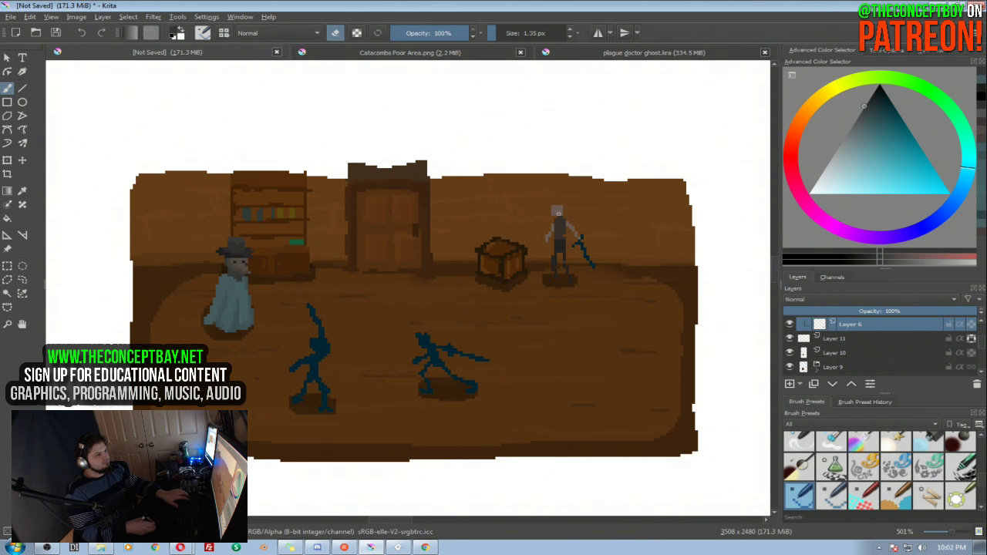
# On Layer 15, paint darker grey hair across the top and back of the standing figure's head
pyautogui.moveTo(566, 186); pyautogui.dragTo(567, 125)
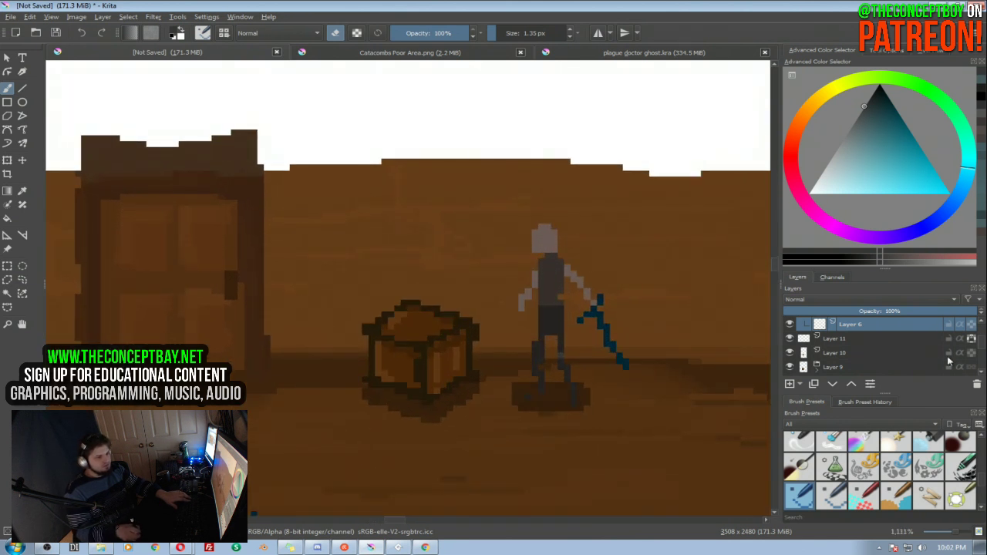
pyautogui.scroll(4, 925, 347)
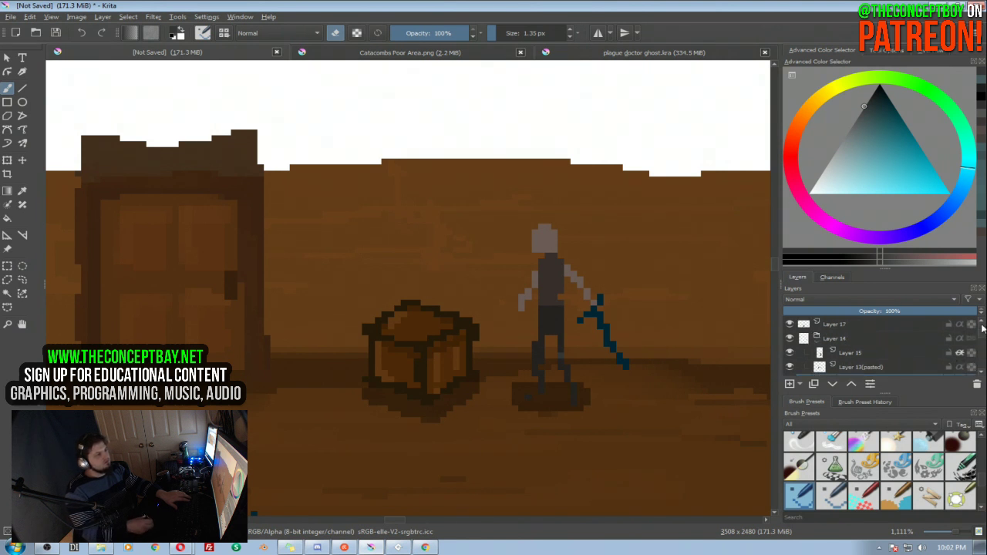
pyautogui.click(871, 353)
pyautogui.keyDown('ctrl'); pyautogui.click(545, 234); pyautogui.keyUp('ctrl')
pyautogui.click(864, 115)
pyautogui.press('e')
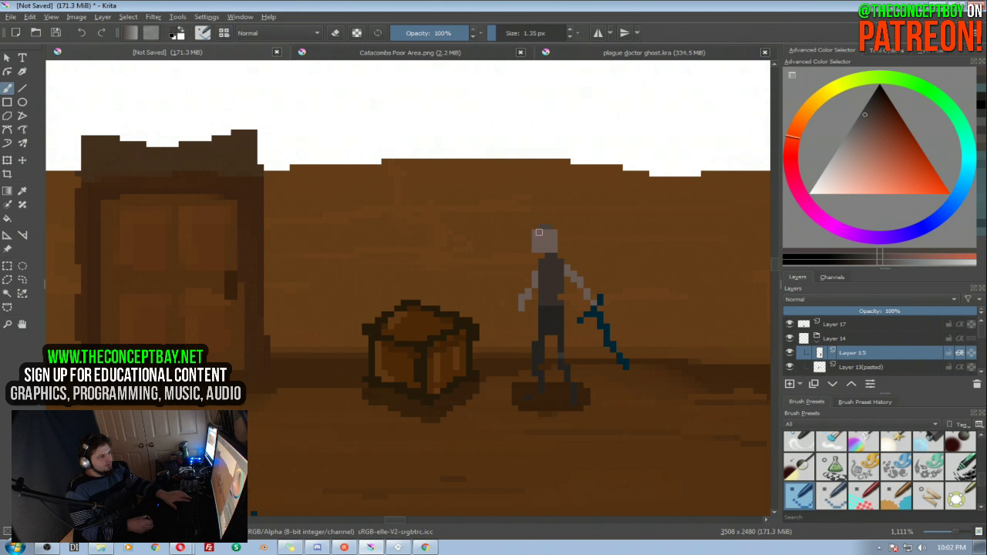
pyautogui.moveTo(539, 230); pyautogui.dragTo(553, 231)
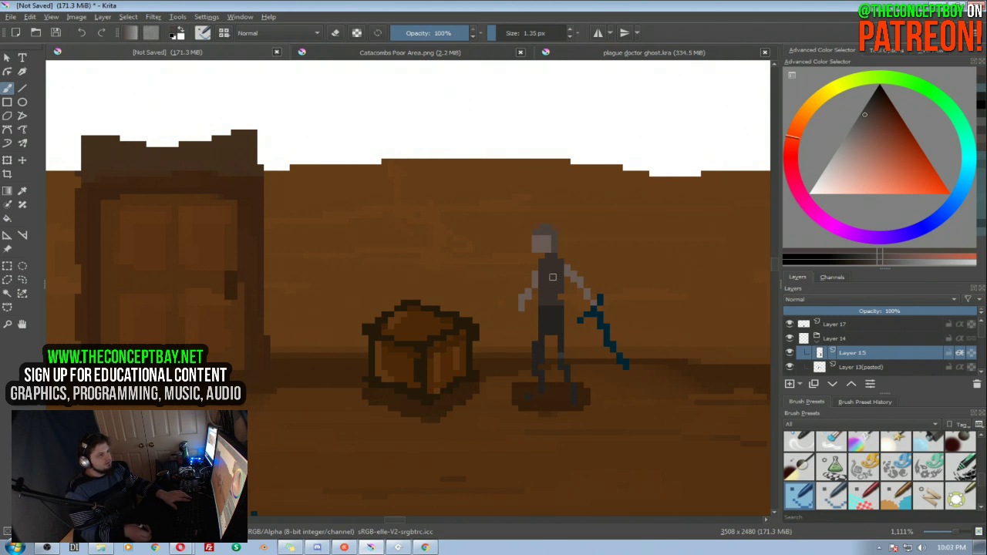
# Add a muted reddish tone to the front of the standing figure's face and a light grey highlight in its middle
pyautogui.keyDown('ctrl'); pyautogui.click(722, 171); pyautogui.keyUp('ctrl')
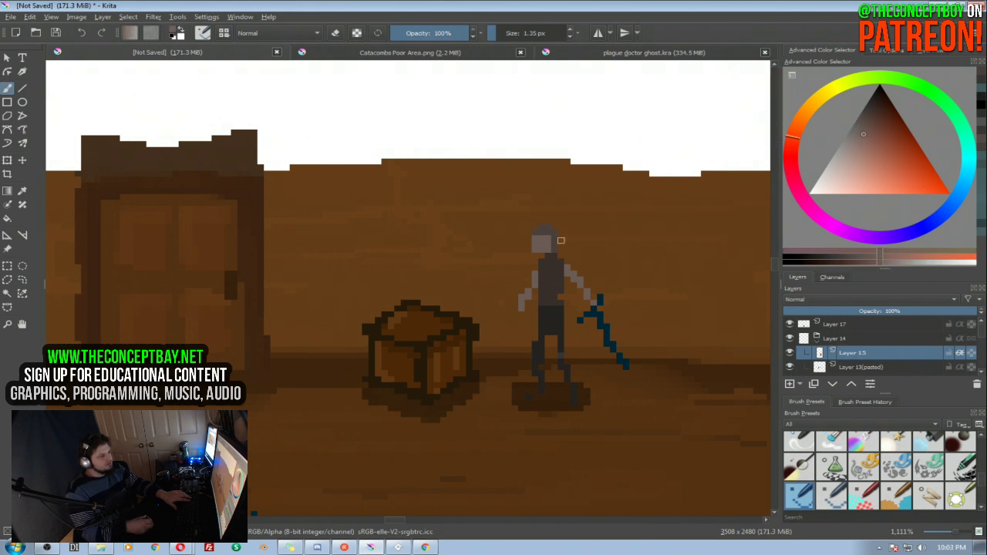
pyautogui.click(533, 245)
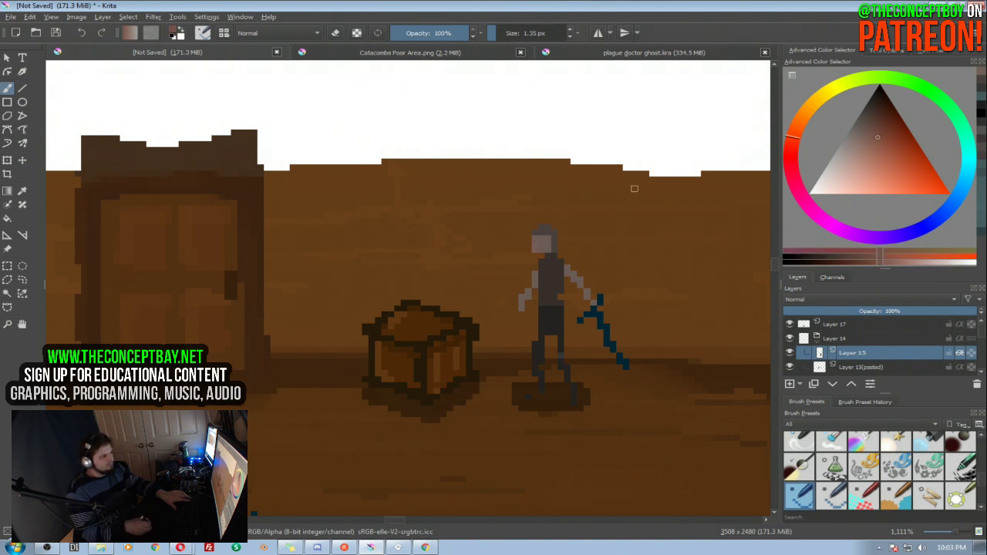
pyautogui.moveTo(538, 244); pyautogui.dragTo(535, 250)
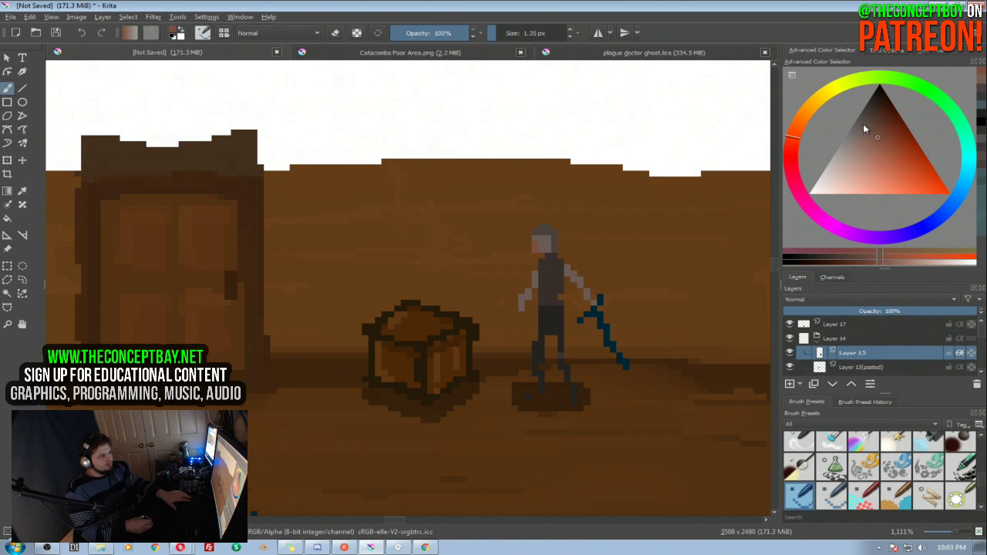
pyautogui.click(843, 151)
pyautogui.click(543, 243)
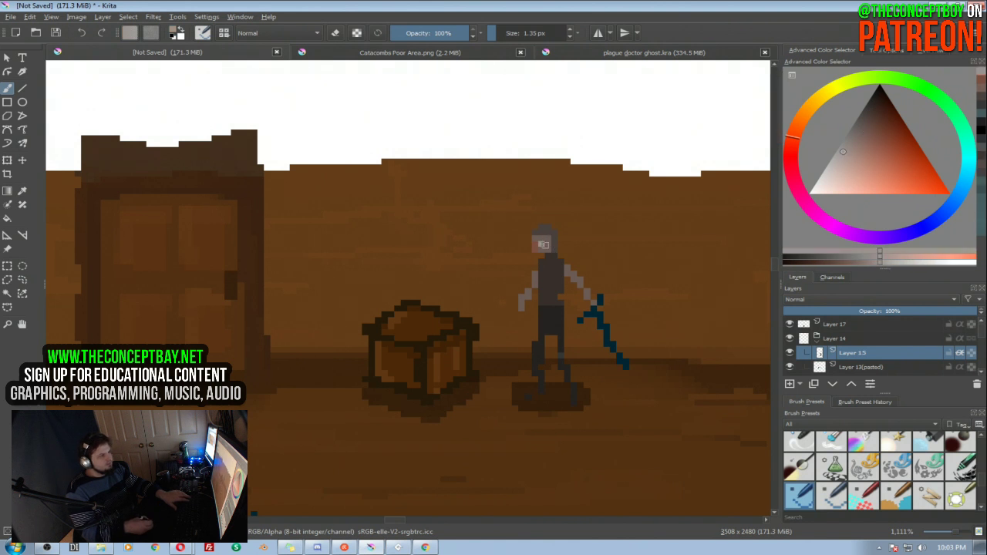
# Touch up the standing figure's shoulder, neck and torso with tones sampled from its arm and vest
pyautogui.scroll(-3, 543, 243)
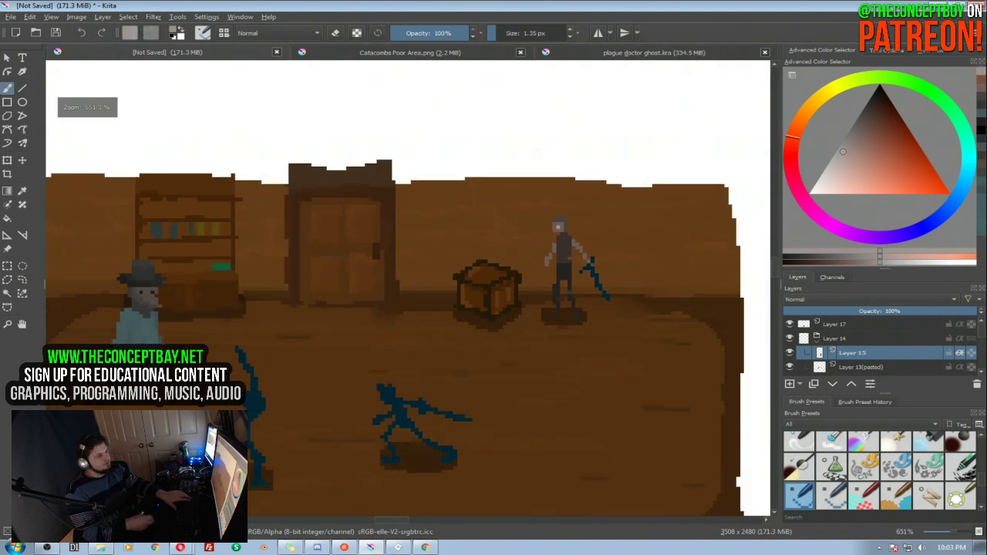
pyautogui.scroll(2, 580, 208)
pyautogui.moveTo(501, 245); pyautogui.dragTo(381, 293)
pyautogui.scroll(2, 476, 225)
pyautogui.moveTo(498, 202); pyautogui.dragTo(542, 147)
pyautogui.keyDown('ctrl'); pyautogui.click(562, 285); pyautogui.keyUp('ctrl')
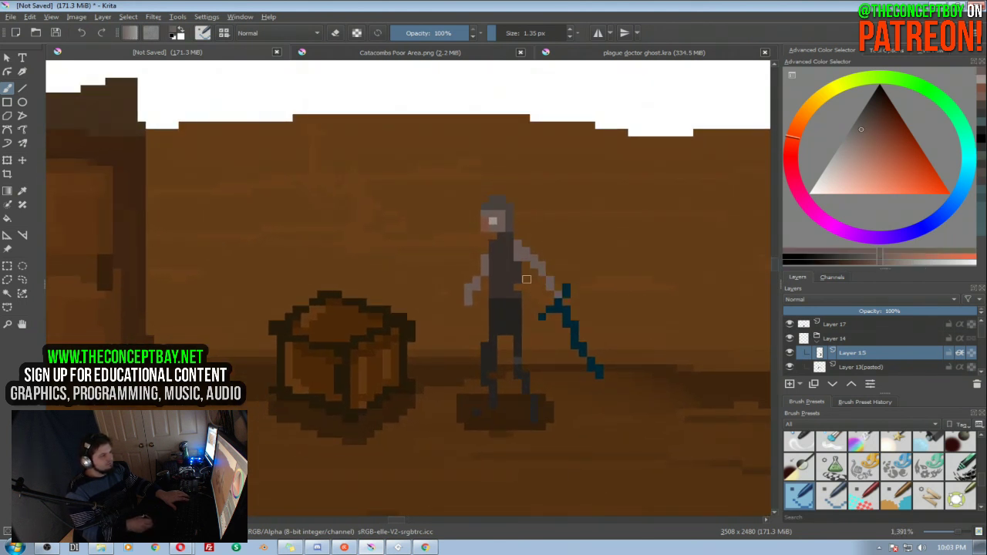
pyautogui.click(518, 252)
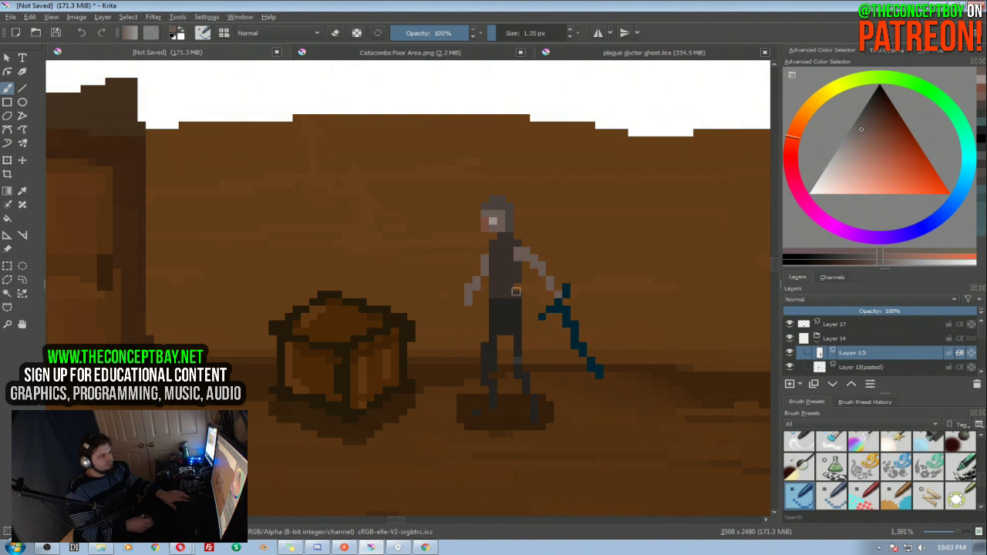
pyautogui.keyDown('ctrl'); pyautogui.click(513, 244); pyautogui.keyUp('ctrl')
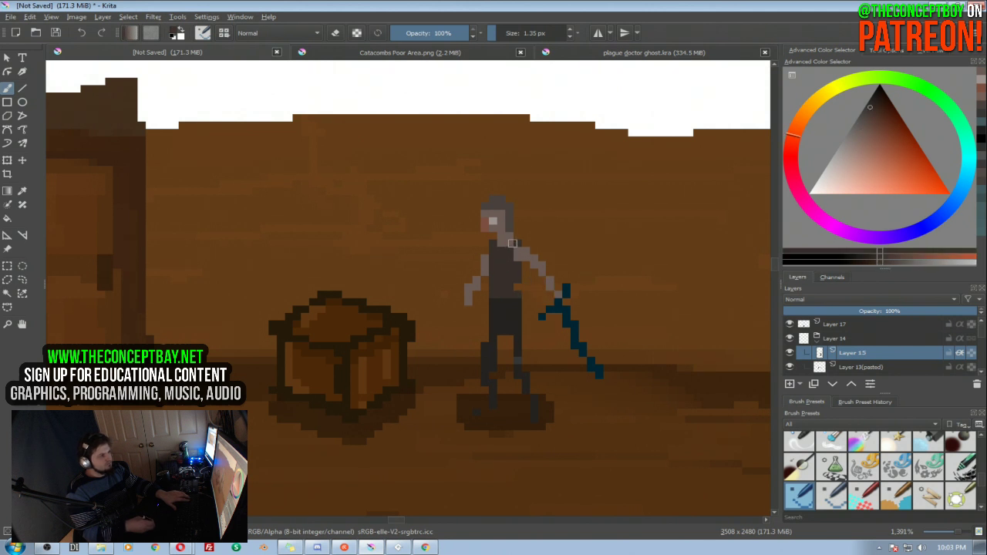
# Paint the lunging figure's torso dark grey-brown and its hair grey, using the standing figure's colors
pyautogui.scroll(-4, 524, 202)
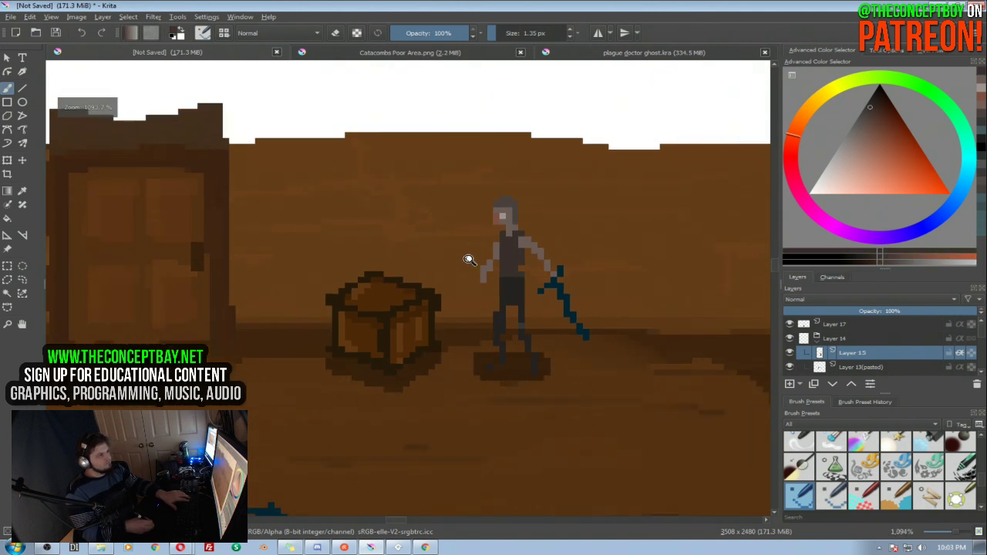
pyautogui.moveTo(582, 176); pyautogui.dragTo(588, 175)
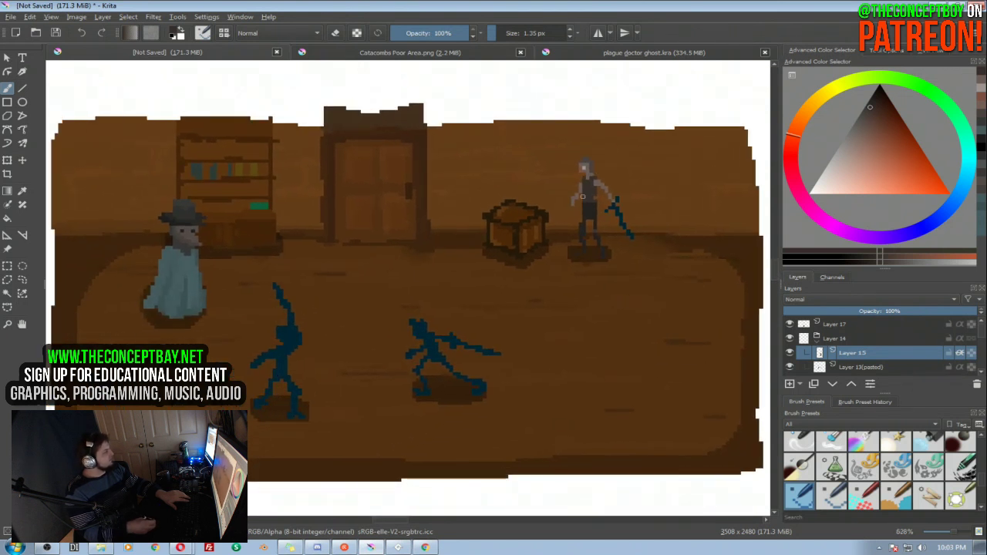
pyautogui.moveTo(530, 221); pyautogui.dragTo(554, 209)
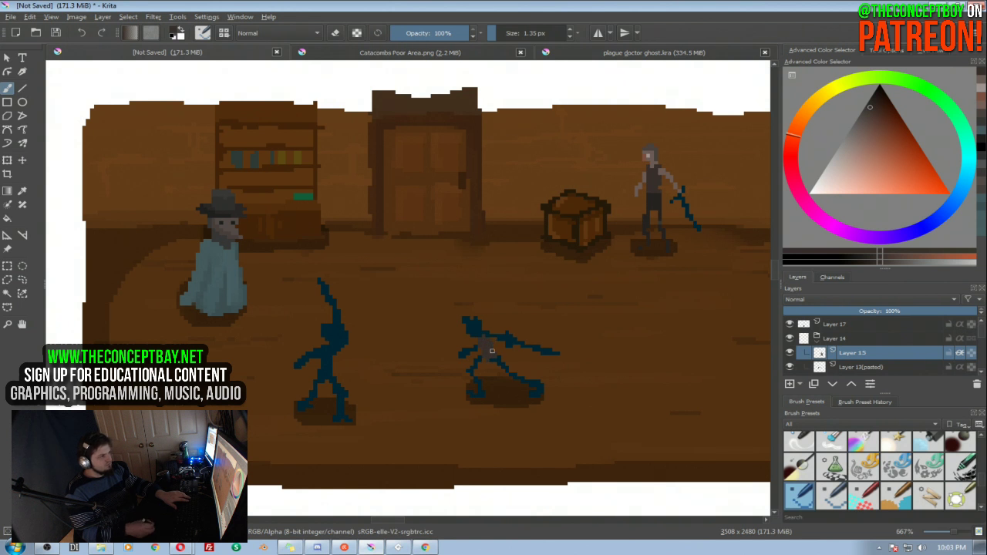
pyautogui.moveTo(484, 351); pyautogui.dragTo(491, 358)
pyautogui.keyDown('ctrl'); pyautogui.click(649, 150); pyautogui.keyUp('ctrl')
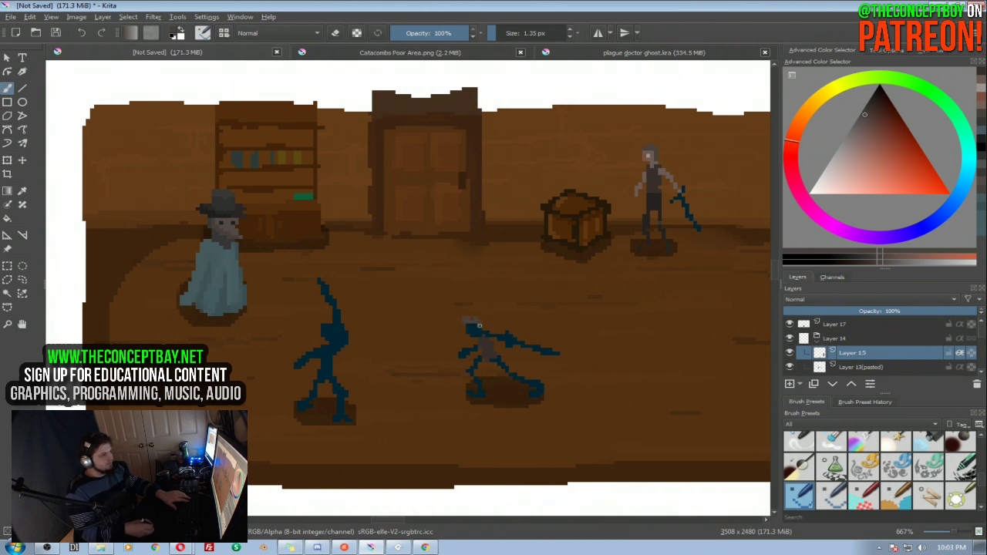
# Paint the lunging figure's face and outstretched arm with the skin tone sampled from the standing figure's face
pyautogui.keyDown('ctrl'); pyautogui.click(650, 157); pyautogui.keyUp('ctrl')
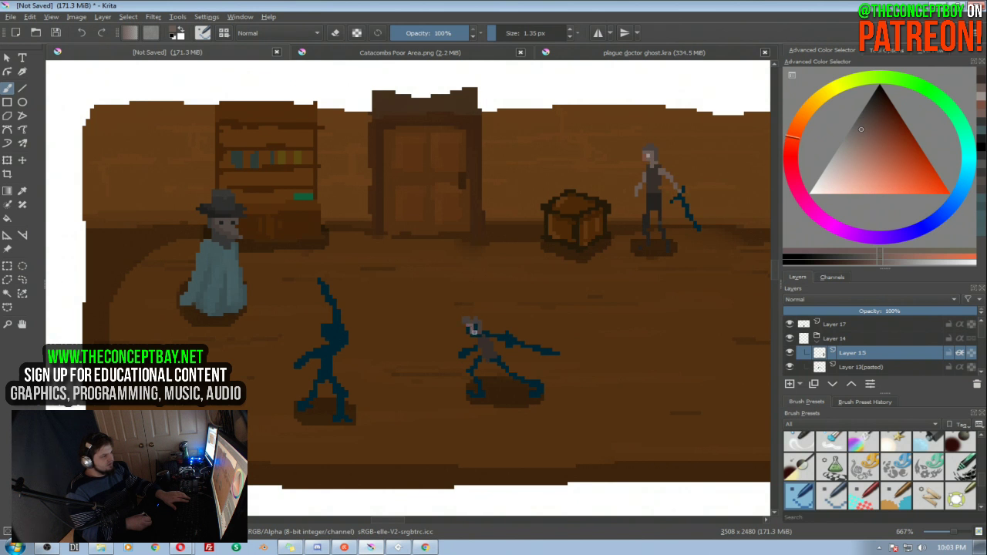
pyautogui.click(471, 336)
pyautogui.moveTo(497, 336); pyautogui.dragTo(518, 341)
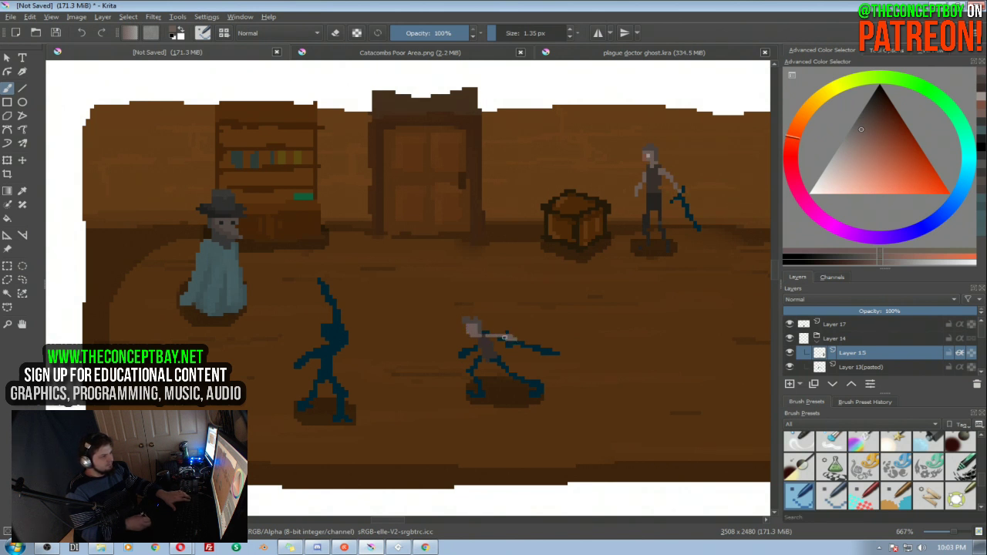
# Paint the lunging figure's rear arm in the face's skin tone and its legs dark grey, sampled from the standing figure's legs
pyautogui.press('e')
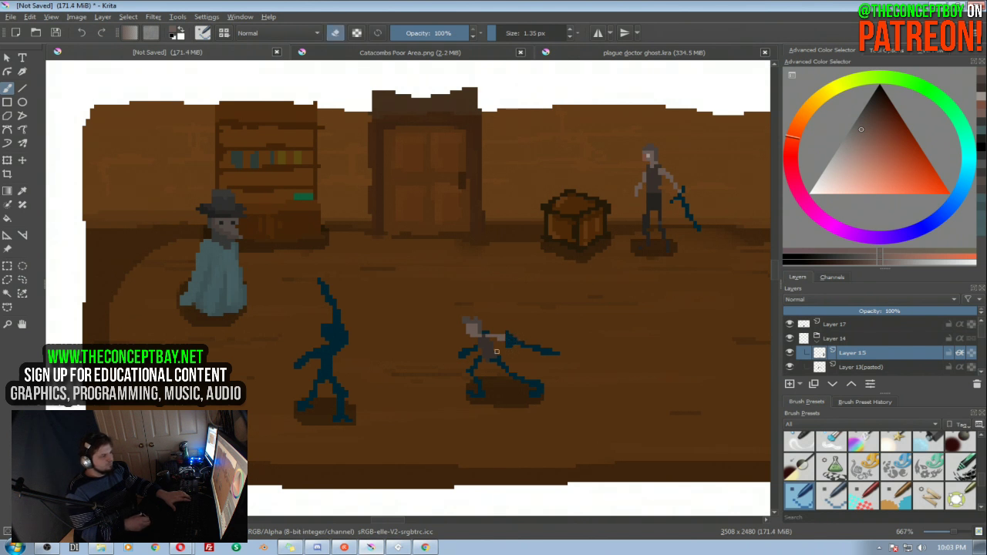
pyautogui.press('e')
pyautogui.keyDown('ctrl'); pyautogui.click(491, 340); pyautogui.keyUp('ctrl')
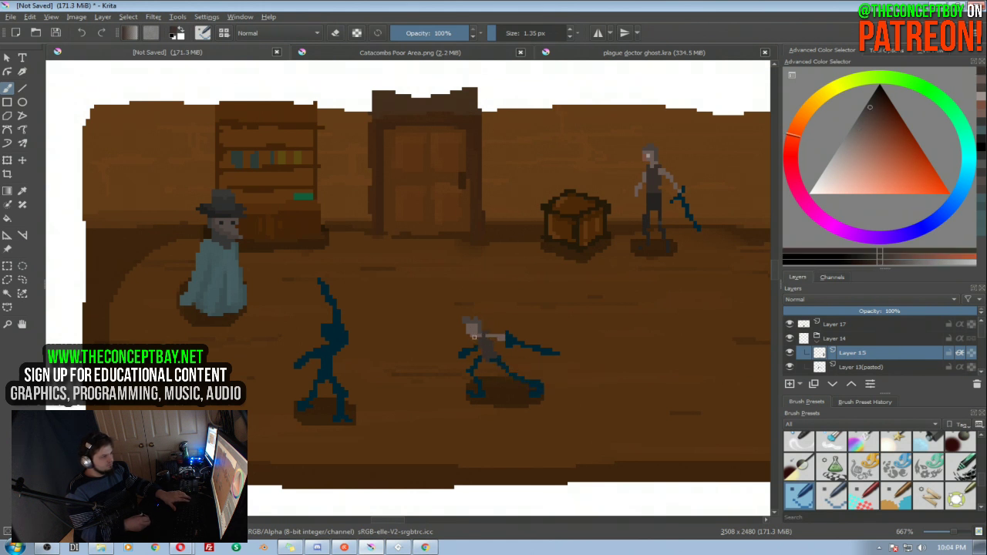
pyautogui.keyDown('ctrl'); pyautogui.click(473, 333); pyautogui.keyUp('ctrl')
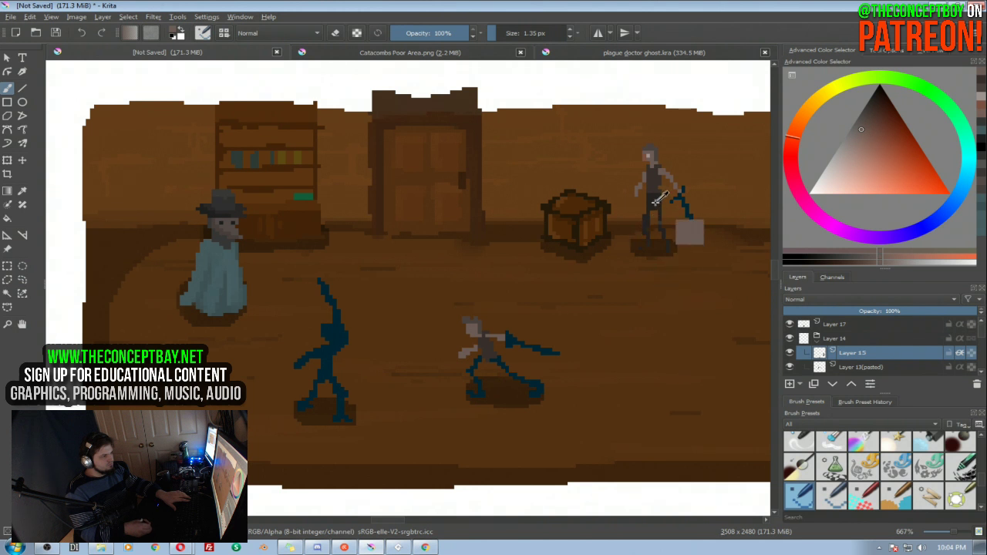
pyautogui.keyDown('ctrl'); pyautogui.click(660, 223); pyautogui.keyUp('ctrl')
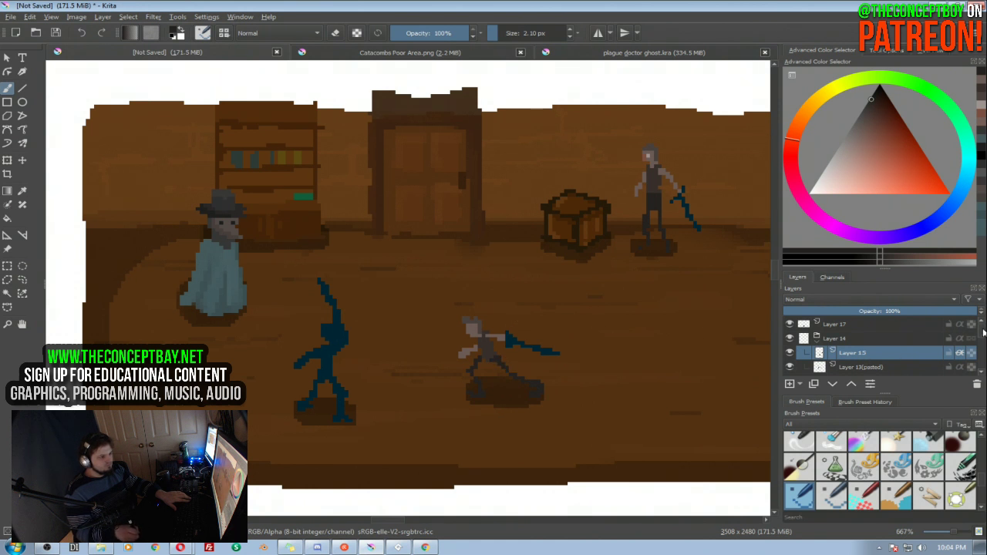
# Enlarge the layer list and toggle the visibility of the layers in the Layer 14 group to find which one holds the lunging figure
pyautogui.scroll(-3, 982, 332)
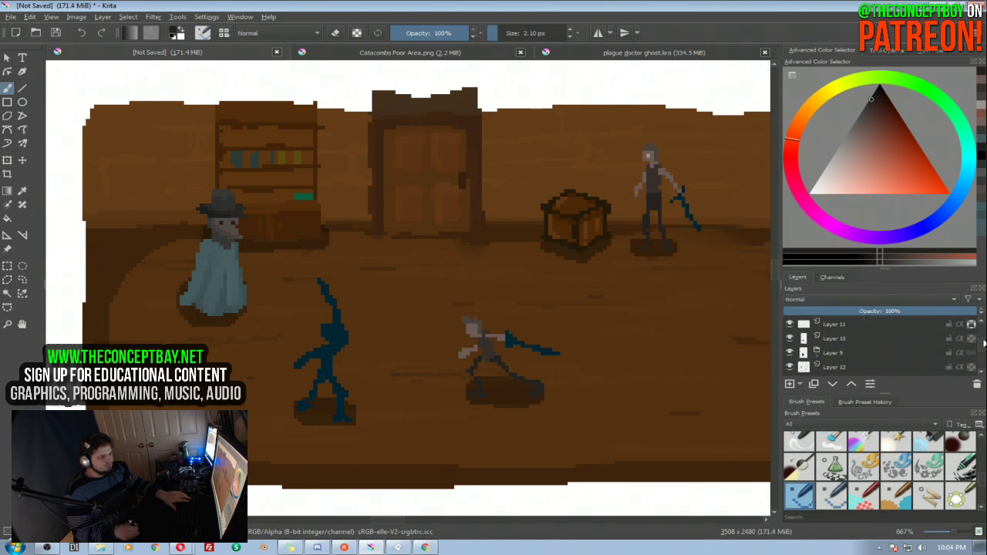
pyautogui.click(889, 400)
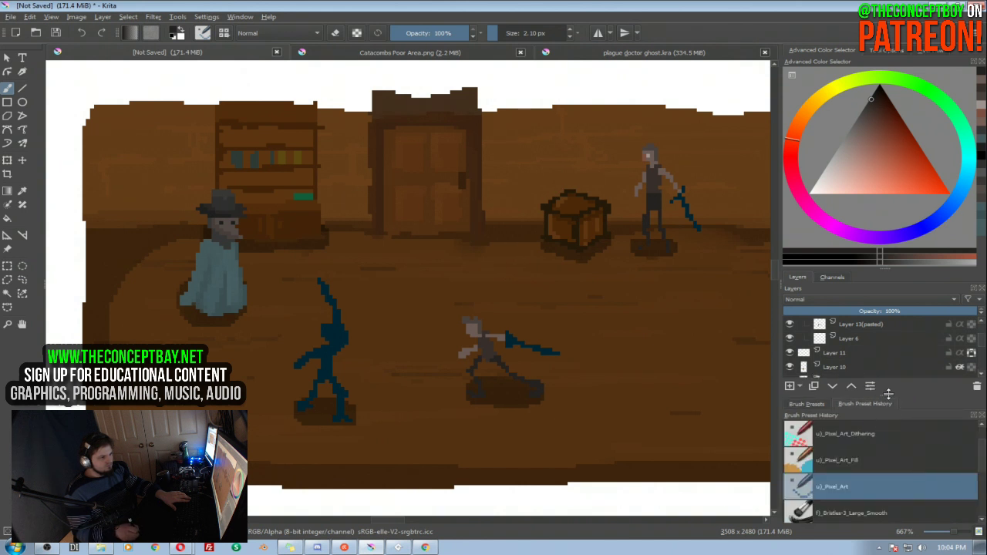
pyautogui.moveTo(885, 395); pyautogui.dragTo(885, 441)
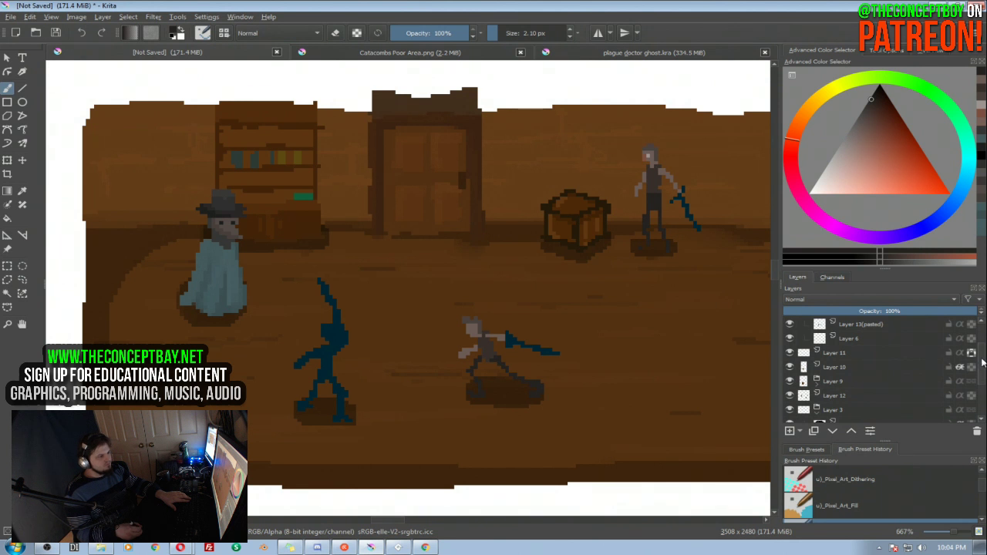
pyautogui.moveTo(981, 360); pyautogui.dragTo(982, 349)
pyautogui.click(790, 353)
pyautogui.click(790, 354)
pyautogui.click(790, 366)
pyautogui.click(790, 365)
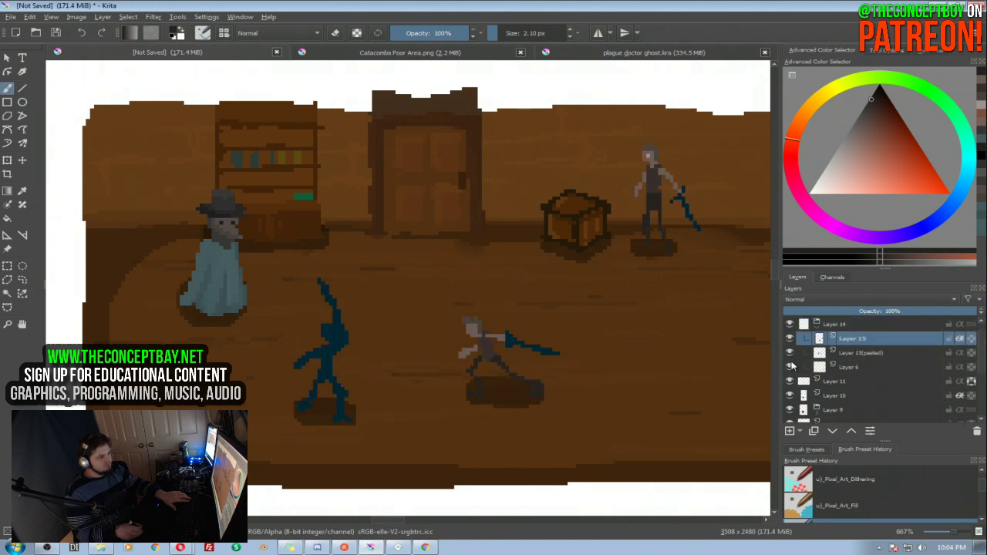
pyautogui.click(850, 366)
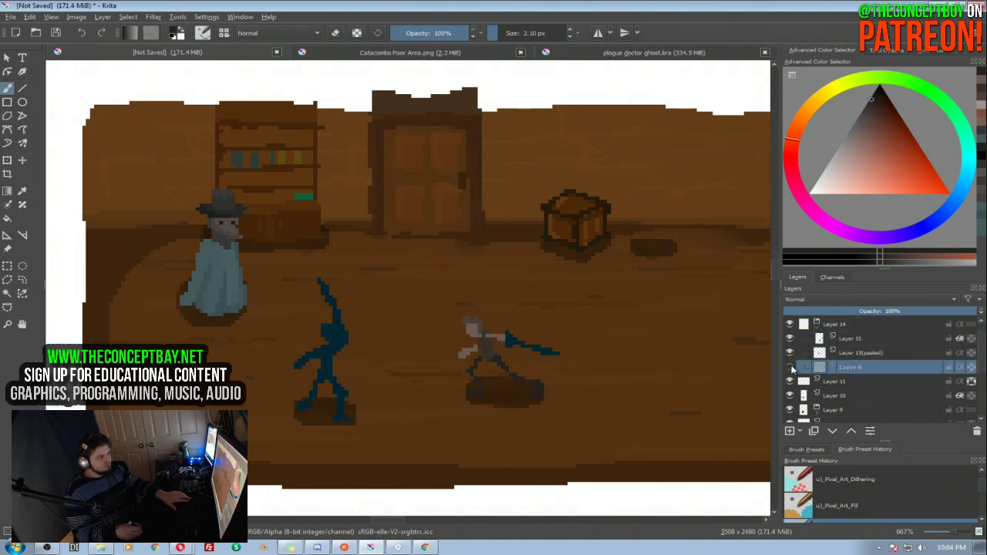
pyautogui.click(789, 352)
pyautogui.click(789, 352)
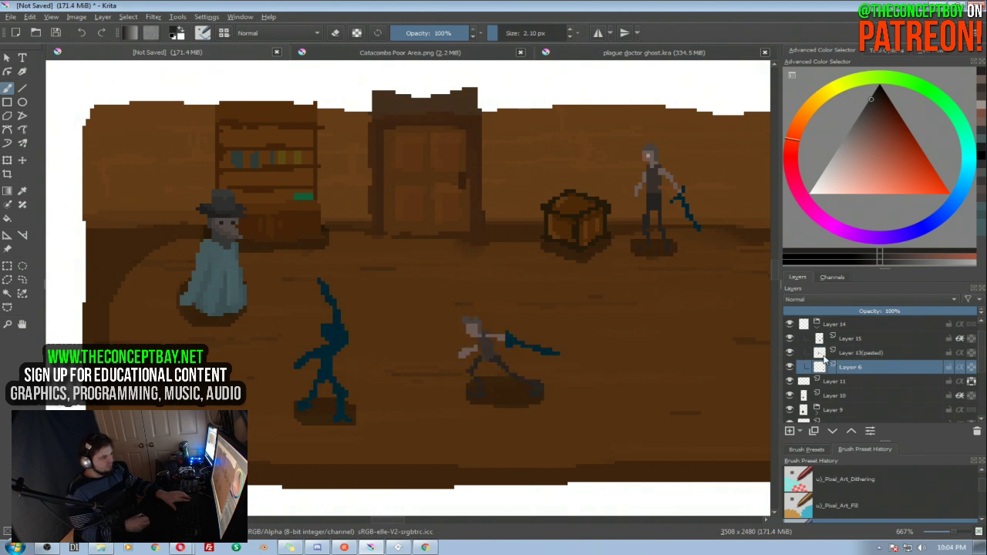
# Reshape the lunging figure's legs on Layer 13(pasted) in dark grey with a 1.57 px brush
pyautogui.click(817, 355)
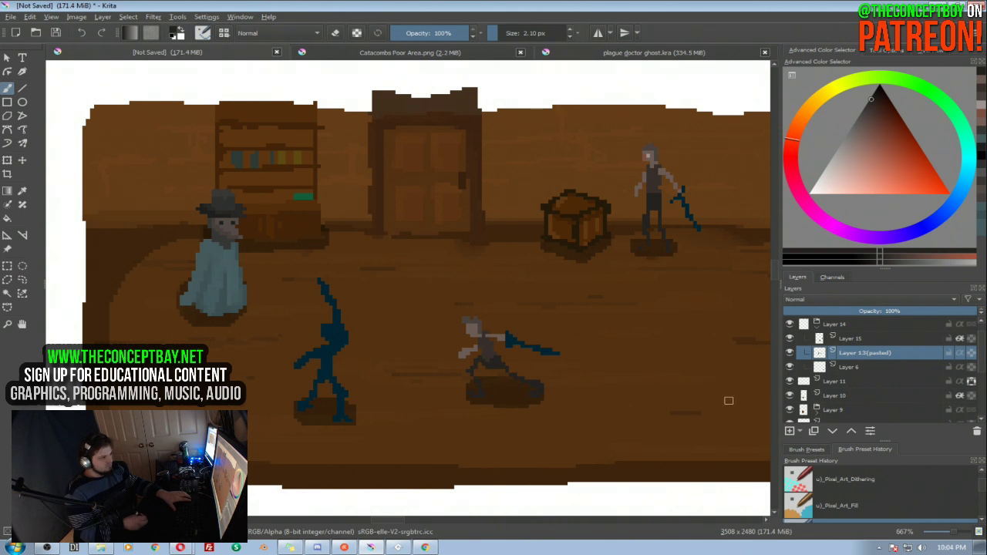
pyautogui.press('e')
pyautogui.press('e')
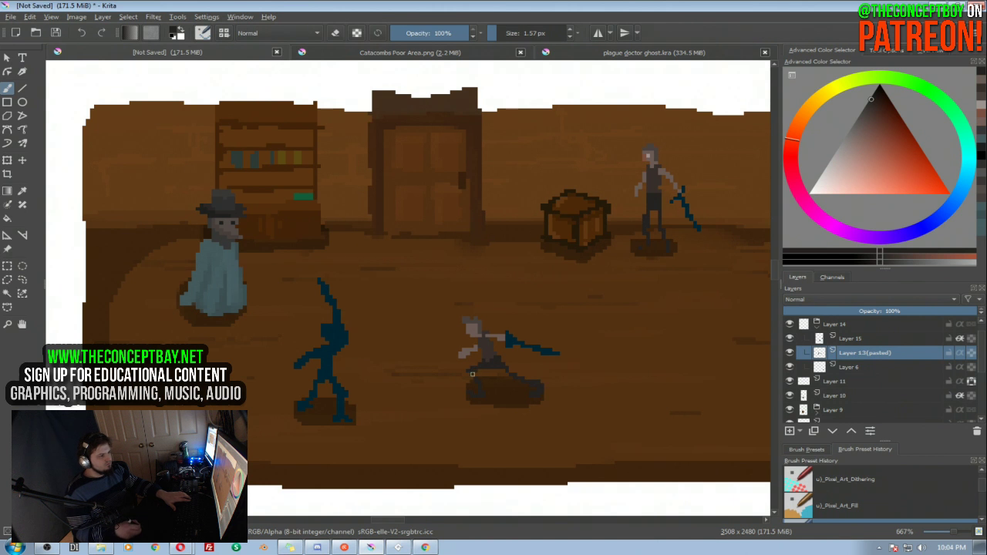
# Add a light grey highlight and a muted reddish tone to the lunging figure's face on Layer 15, using the standing figure's face colors
pyautogui.click(824, 338)
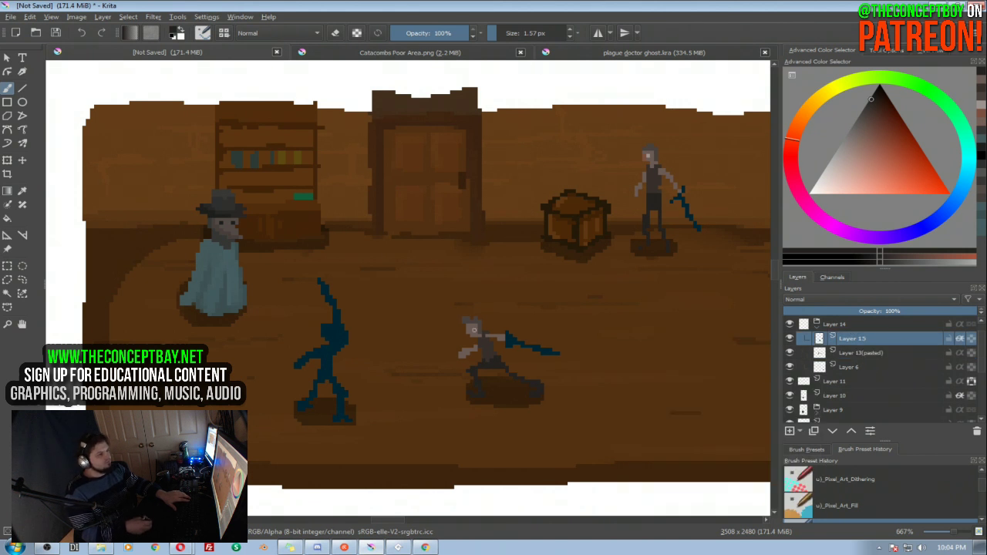
pyautogui.keyDown('ctrl'); pyautogui.click(470, 323); pyautogui.keyUp('ctrl')
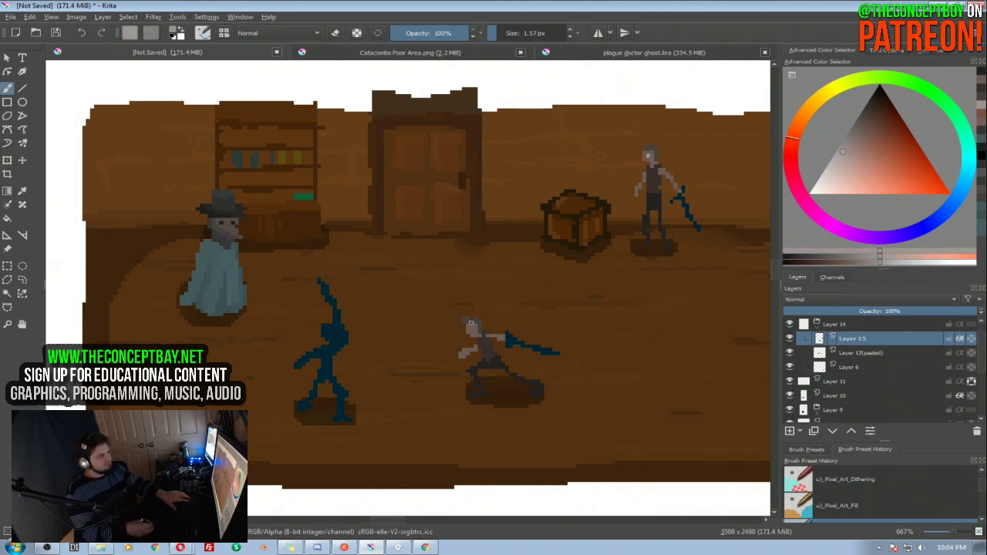
pyautogui.keyDown('ctrl'); pyautogui.click(645, 159); pyautogui.keyUp('ctrl')
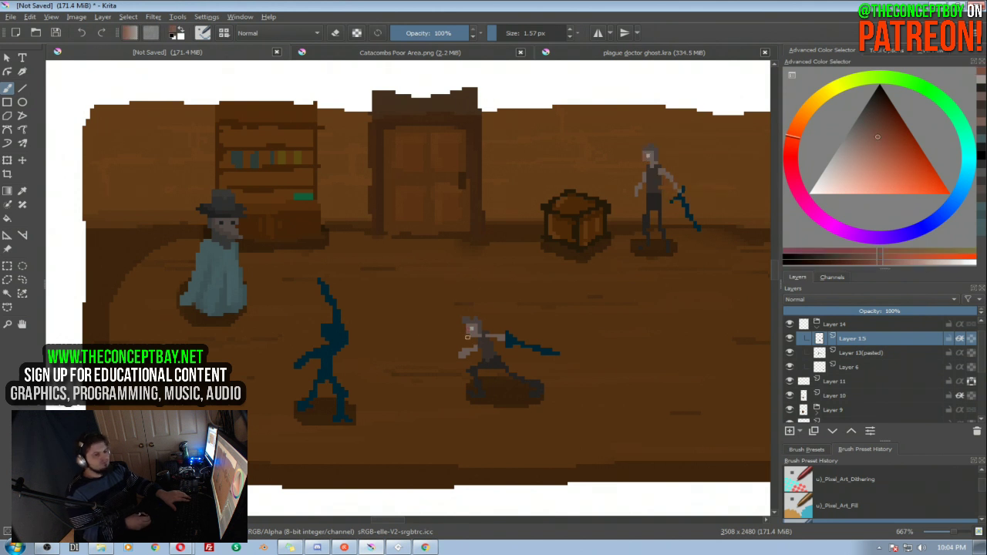
# Trim the lunging figure's sword on Layer 13(pasted) by erasing along its blade and tip, and retouch it with its own dark blue
pyautogui.moveTo(441, 293)
pyautogui.mouseDown()
pyautogui.moveTo(466, 248)
pyautogui.moveTo(454, 238)
pyautogui.moveTo(429, 282)
pyautogui.moveTo(434, 293)
pyautogui.mouseUp()
pyautogui.scroll(2, 423, 326)
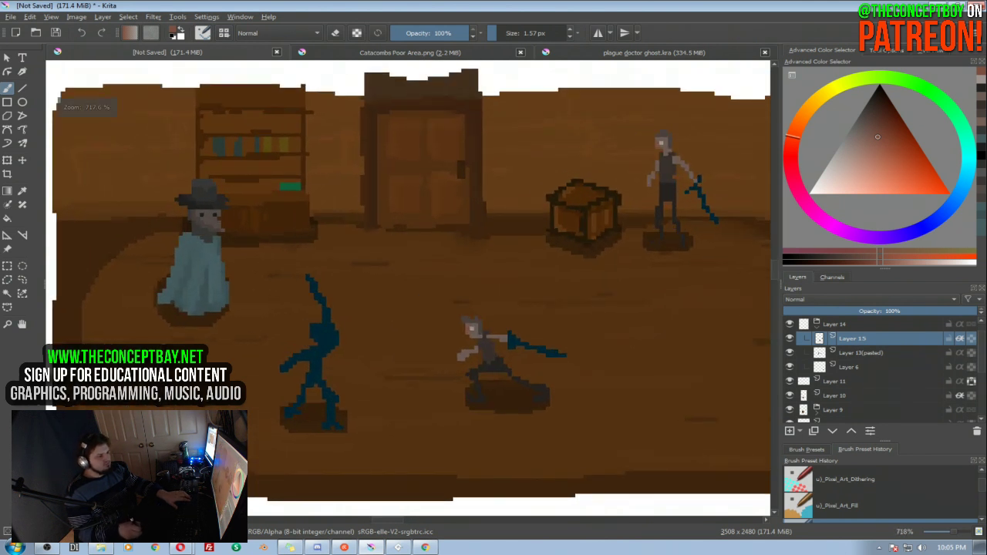
pyautogui.click(857, 353)
pyautogui.press('e')
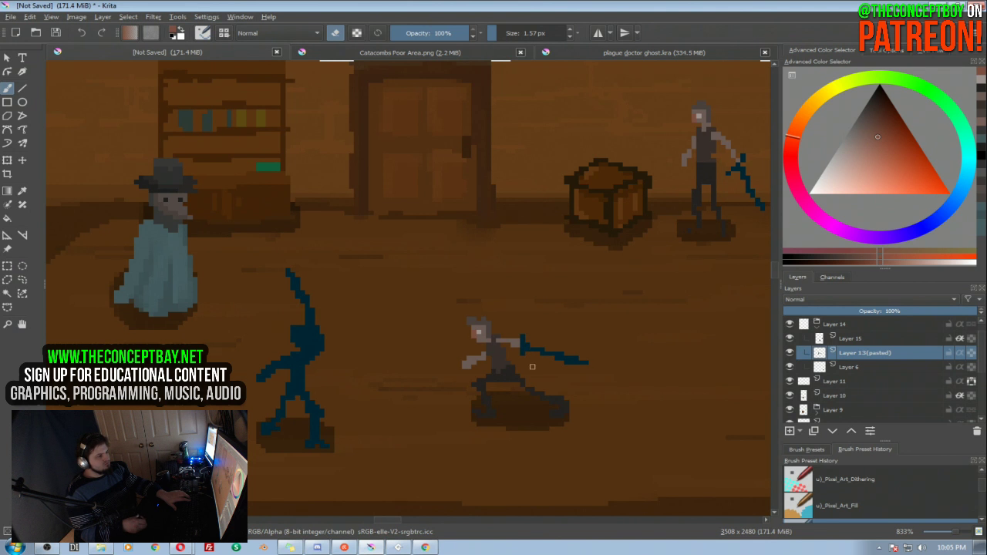
pyautogui.moveTo(578, 359); pyautogui.dragTo(590, 364)
pyautogui.press('e')
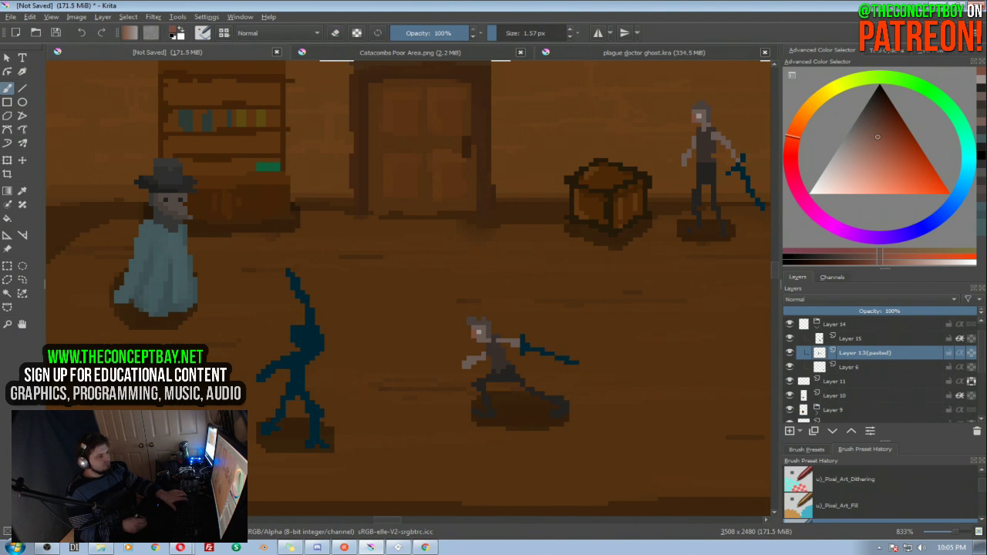
pyautogui.keyDown('ctrl'); pyautogui.click(563, 359); pyautogui.keyUp('ctrl')
pyautogui.click(559, 361)
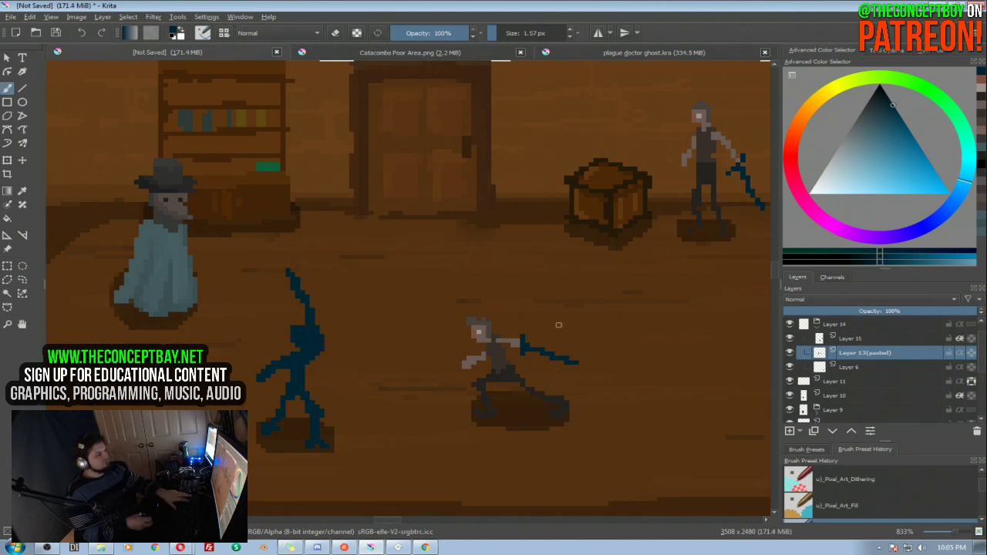
# Collapse the Layer 14 group and make Layer 17, which holds the plague doctor, the active layer
pyautogui.moveTo(537, 290); pyautogui.dragTo(505, 304)
pyautogui.moveTo(470, 265); pyautogui.dragTo(508, 273)
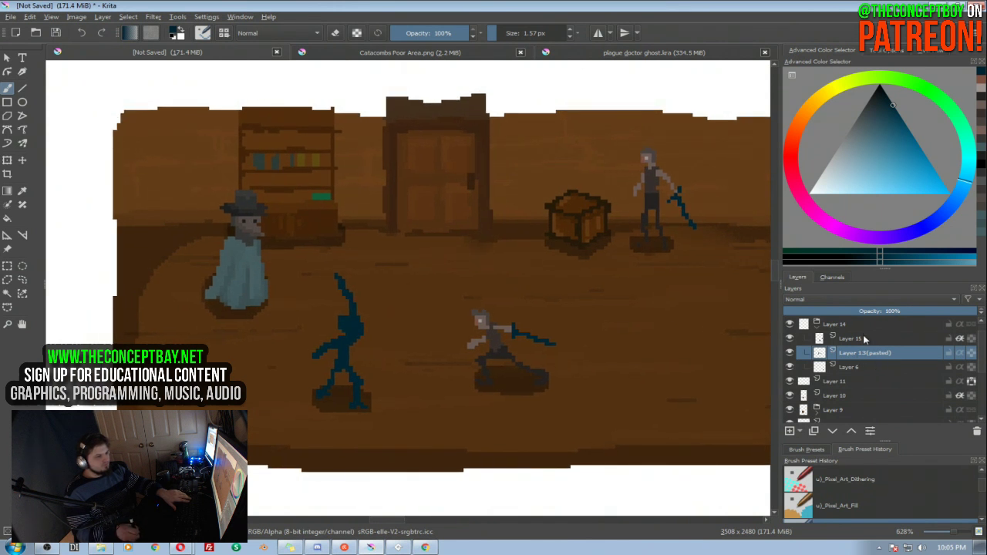
pyautogui.click(817, 330)
pyautogui.moveTo(980, 350); pyautogui.dragTo(980, 333)
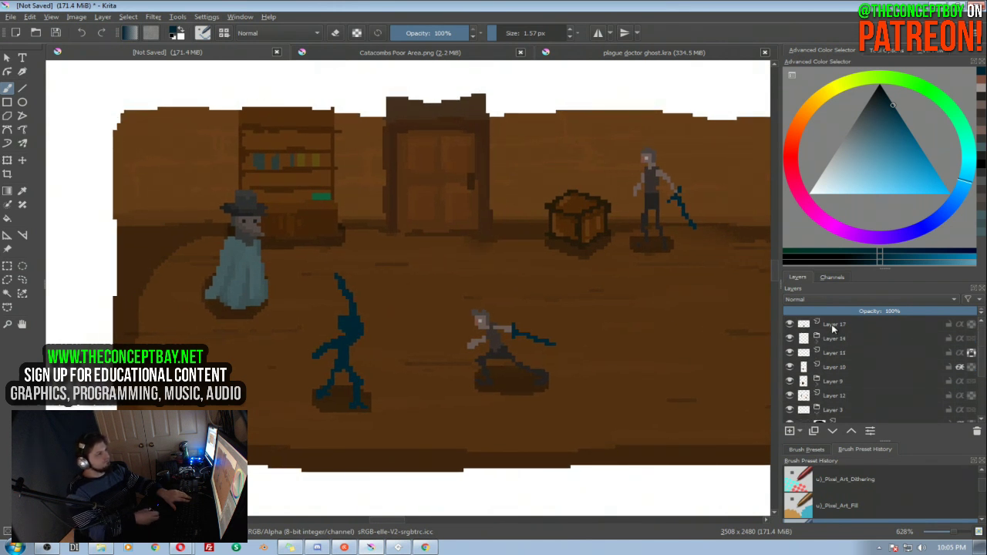
pyautogui.click(833, 326)
pyautogui.scroll(4, 251, 231)
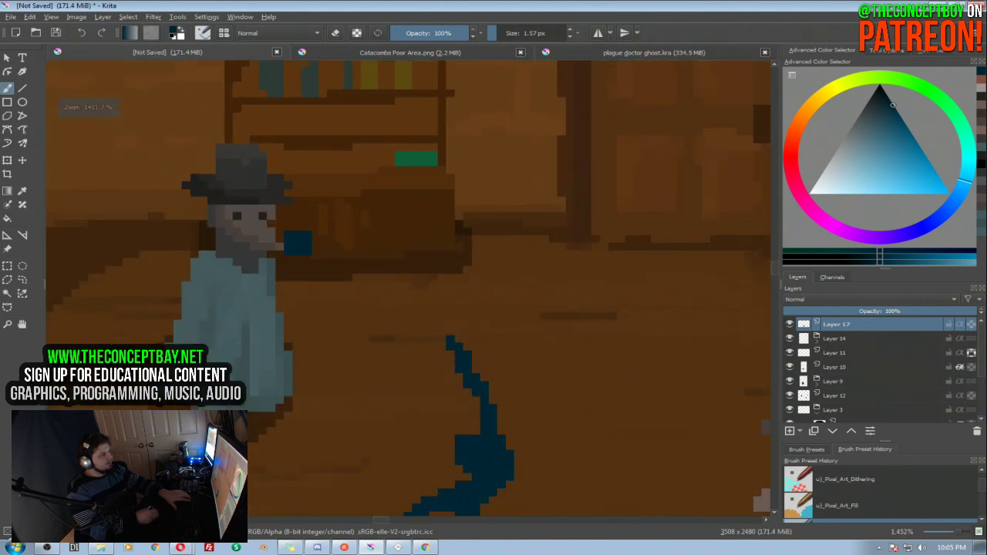
pyautogui.press('e')
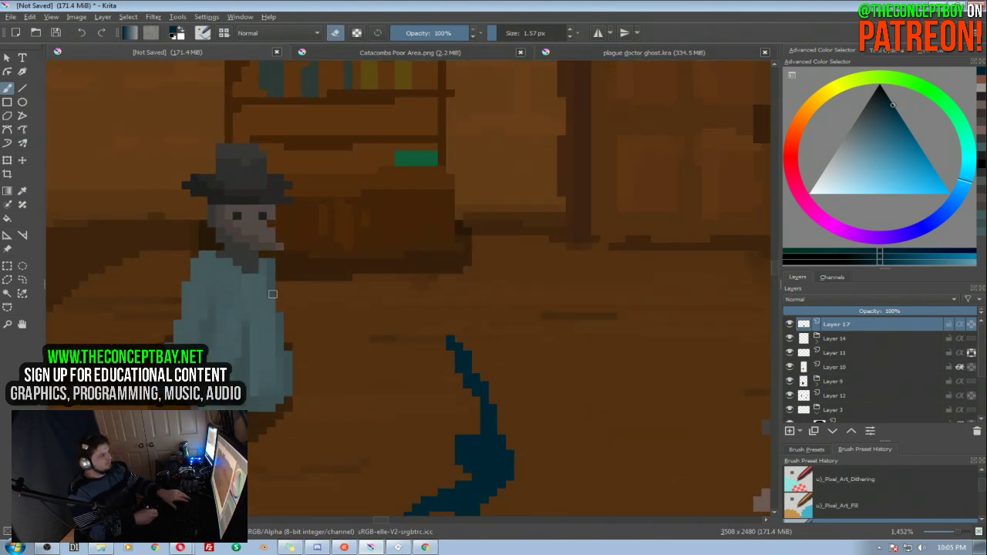
pyautogui.scroll(-4, 265, 255)
pyautogui.scroll(1, 216, 216)
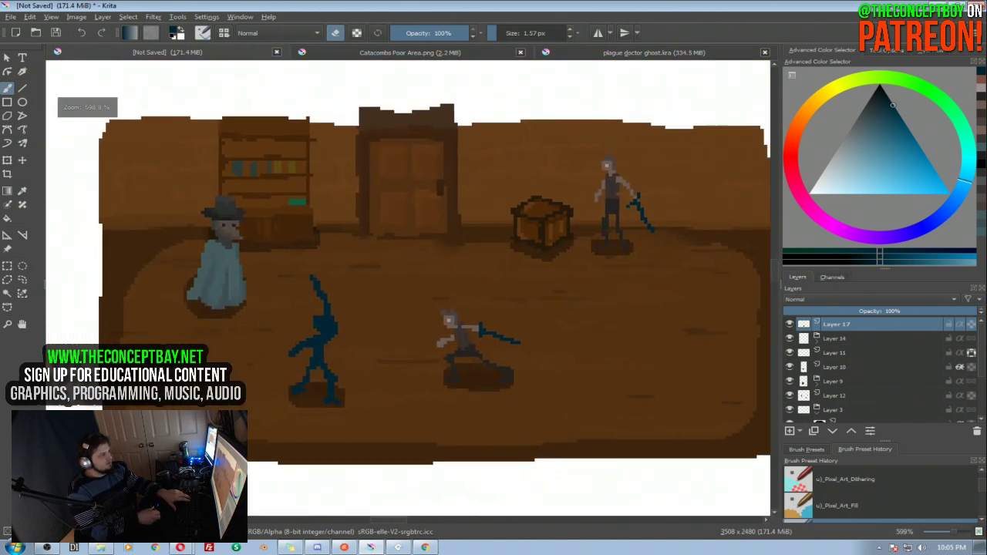
# Try scaling the plague doctor figure down with a transform
pyautogui.hotkey('ctrl', 't')
pyautogui.press('Return')
pyautogui.moveTo(224, 184); pyautogui.dragTo(258, 89)
pyautogui.moveTo(234, 302)
pyautogui.mouseDown()
pyautogui.moveTo(220, 328)
pyautogui.moveTo(267, 177)
pyautogui.mouseUp()
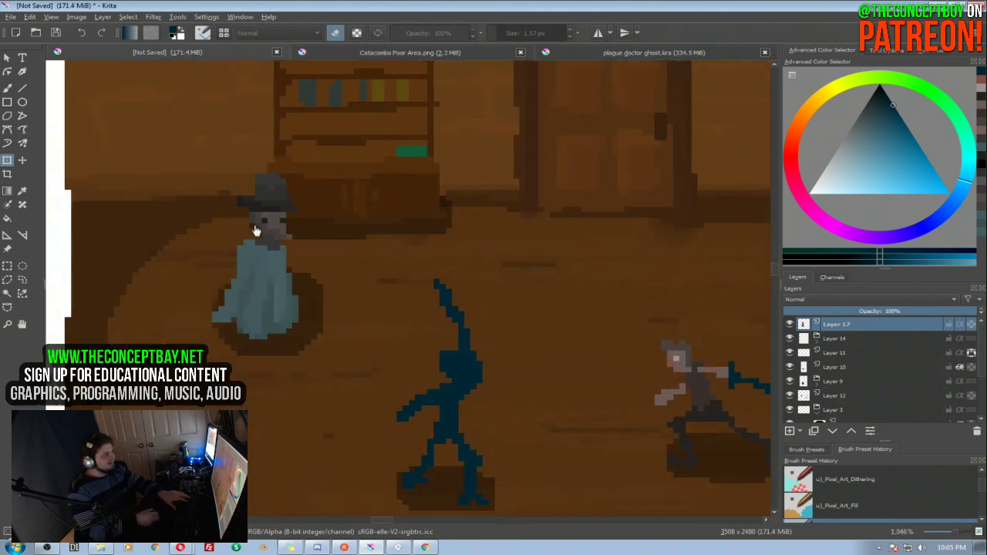
# Repaint the eyes and face of the scaled-down plague doctor with tones sampled from its face
pyautogui.press('b')
pyautogui.keyDown('ctrl'); pyautogui.click(276, 222); pyautogui.keyUp('ctrl')
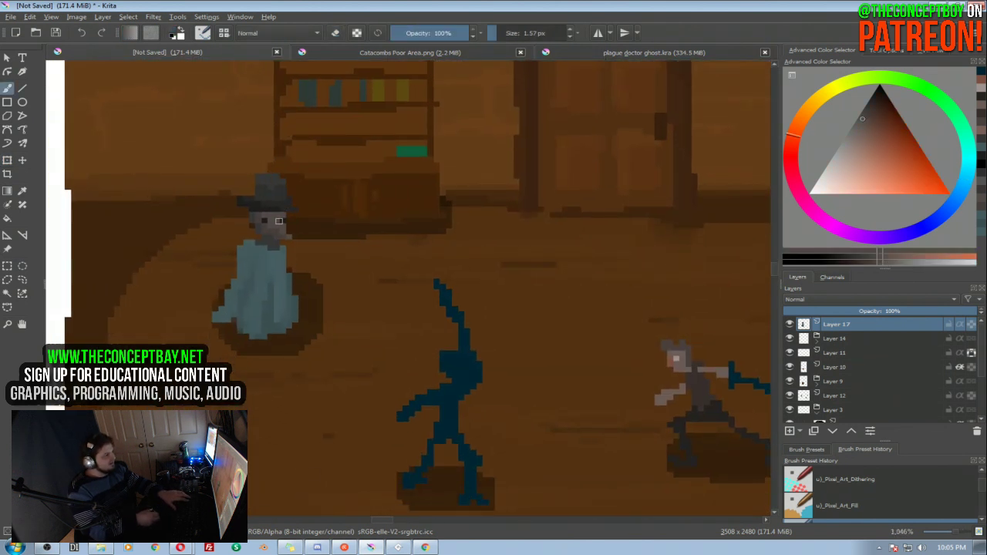
pyautogui.keyDown('ctrl'); pyautogui.click(280, 222); pyautogui.keyUp('ctrl')
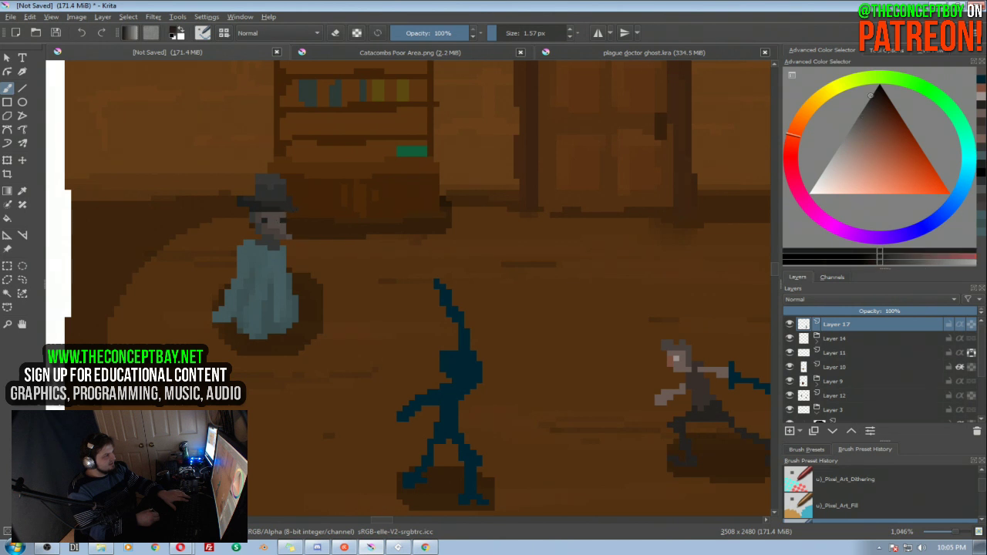
pyautogui.keyDown('ctrl'); pyautogui.click(280, 216); pyautogui.keyUp('ctrl')
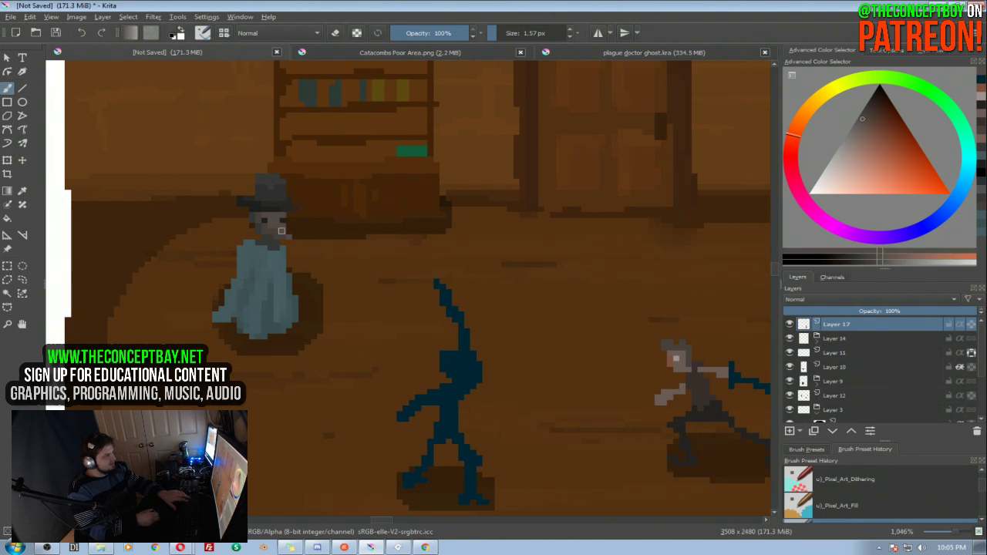
pyautogui.keyDown('ctrl'); pyautogui.click(280, 224); pyautogui.keyUp('ctrl')
pyautogui.click(277, 221)
pyautogui.keyDown('ctrl'); pyautogui.click(278, 229); pyautogui.keyUp('ctrl')
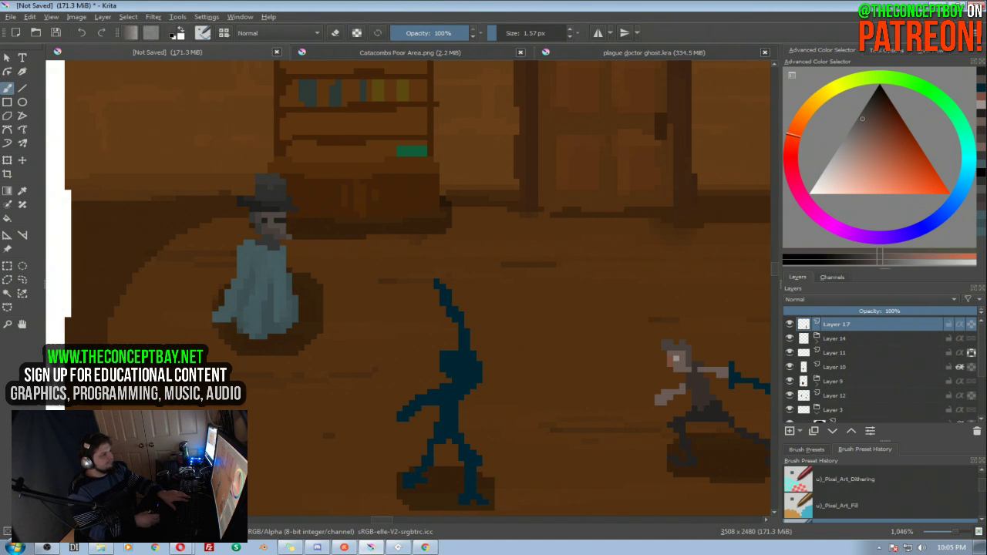
# Undo the plague doctor's resizing and face repainting, and shift the full-size figure slightly toward the room's left wall
pyautogui.scroll(-1, 347, 184)
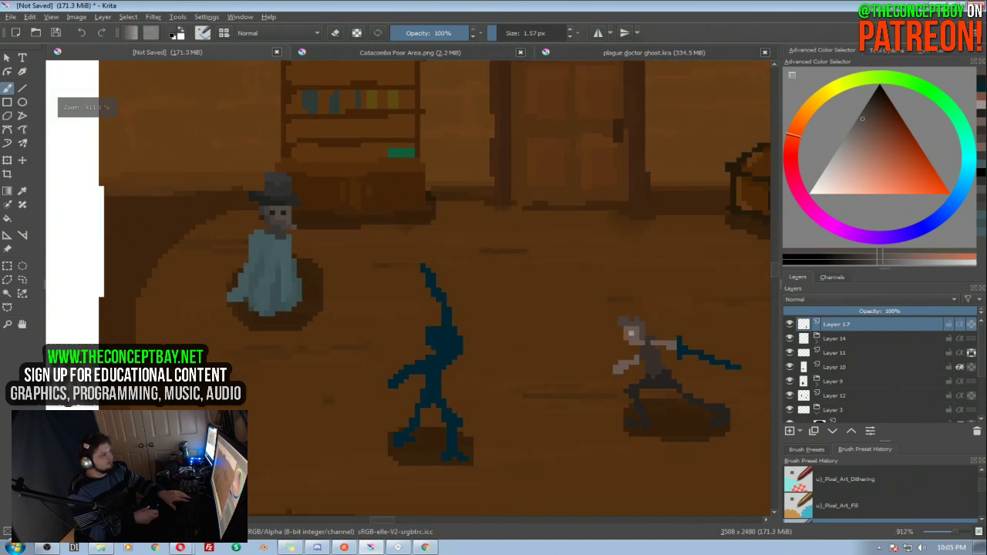
pyautogui.scroll(-3, 319, 170)
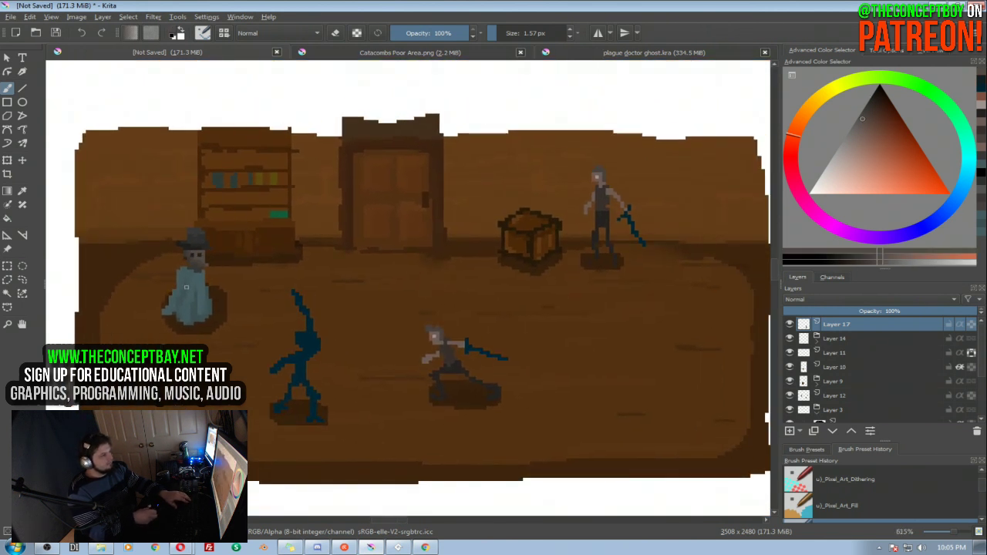
pyautogui.press('t')
pyautogui.moveTo(203, 281)
pyautogui.mouseDown()
pyautogui.moveTo(567, 202)
pyautogui.moveTo(189, 274)
pyautogui.mouseUp()
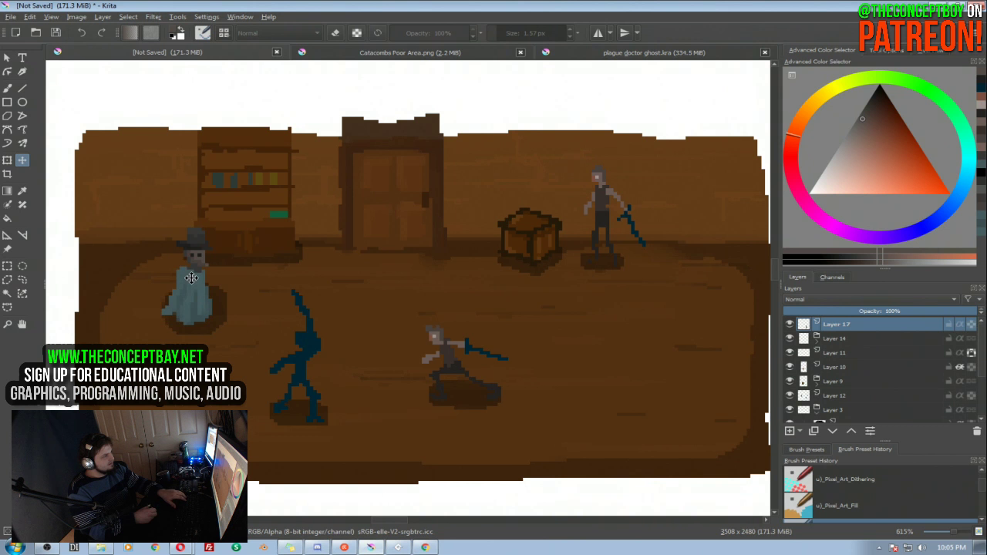
pyautogui.hotkey('ctrl', 'z')
pyautogui.moveTo(202, 290)
pyautogui.mouseDown()
pyautogui.moveTo(489, 240)
pyautogui.moveTo(628, 236)
pyautogui.moveTo(194, 289)
pyautogui.mouseUp()
# Try scaling down the plague doctor's head and hat with a freehand selection and transform, and repositioning them over the cloak
pyautogui.scroll(3, 214, 196)
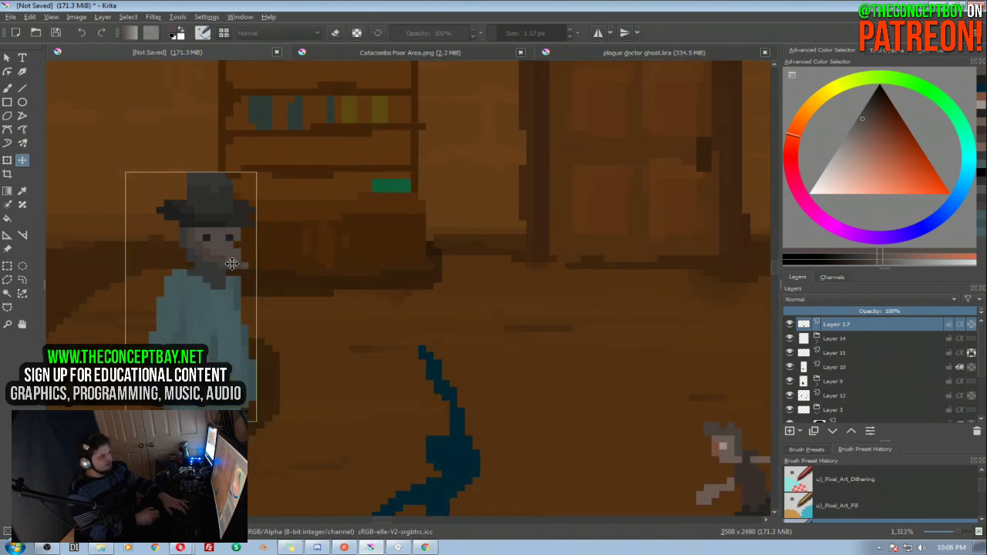
pyautogui.press('l')
pyautogui.moveTo(235, 265)
pyautogui.mouseDown()
pyautogui.moveTo(220, 291)
pyautogui.moveTo(187, 270)
pyautogui.moveTo(152, 220)
pyautogui.moveTo(209, 133)
pyautogui.moveTo(306, 280)
pyautogui.mouseUp()
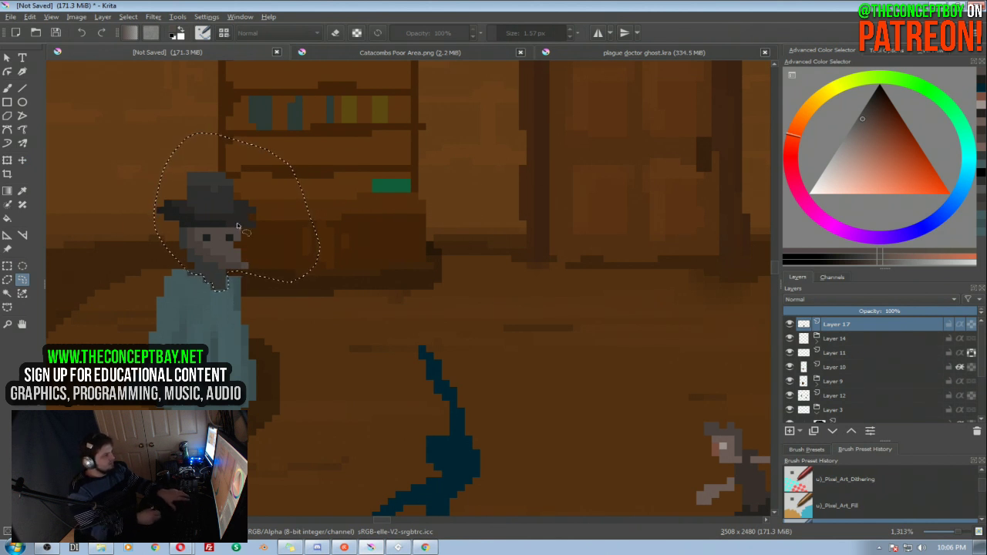
pyautogui.hotkey('ctrl', 't')
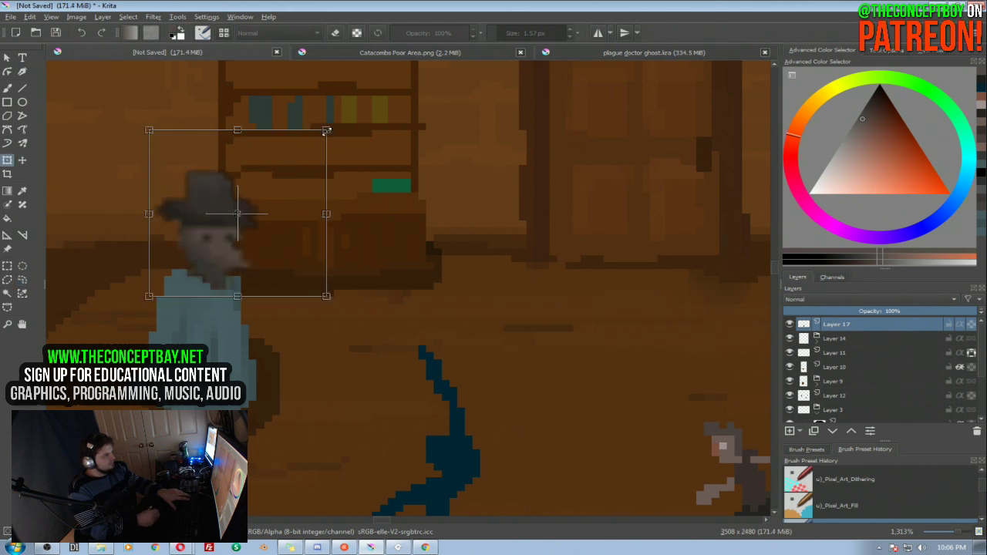
pyautogui.moveTo(303, 149); pyautogui.dragTo(293, 151)
pyautogui.press('Return')
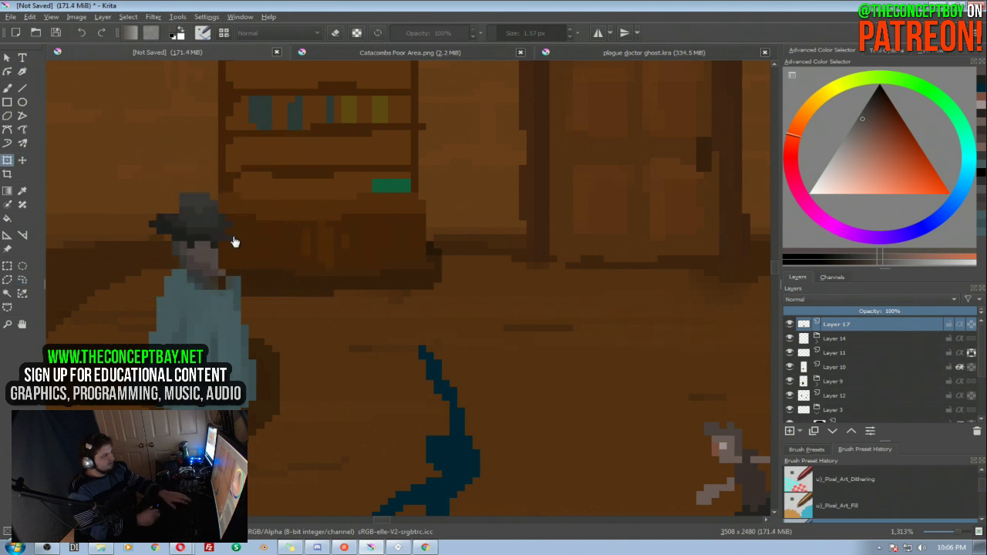
pyautogui.click(217, 235)
pyautogui.moveTo(208, 231); pyautogui.dragTo(216, 228)
pyautogui.press('Return')
pyautogui.scroll(-4, 326, 161)
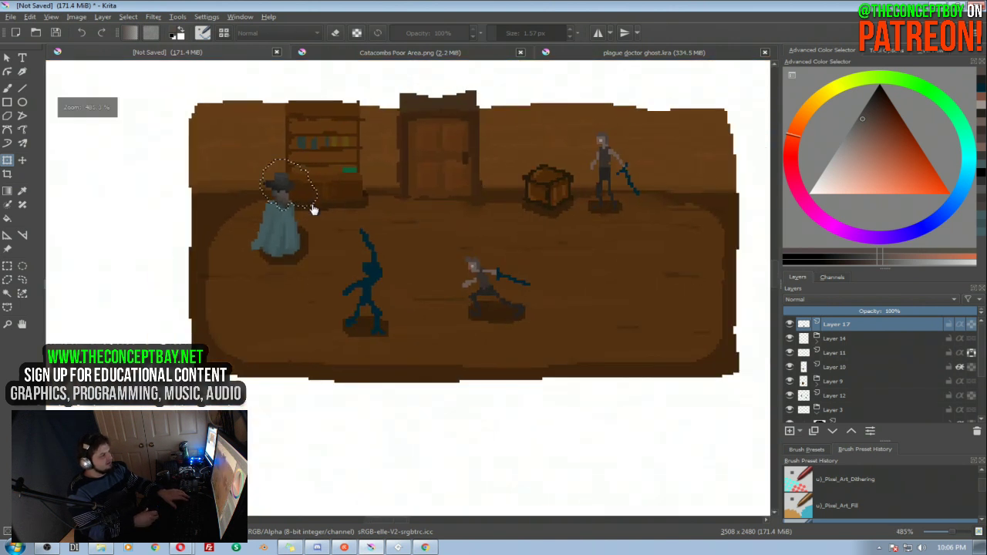
pyautogui.scroll(3, 247, 241)
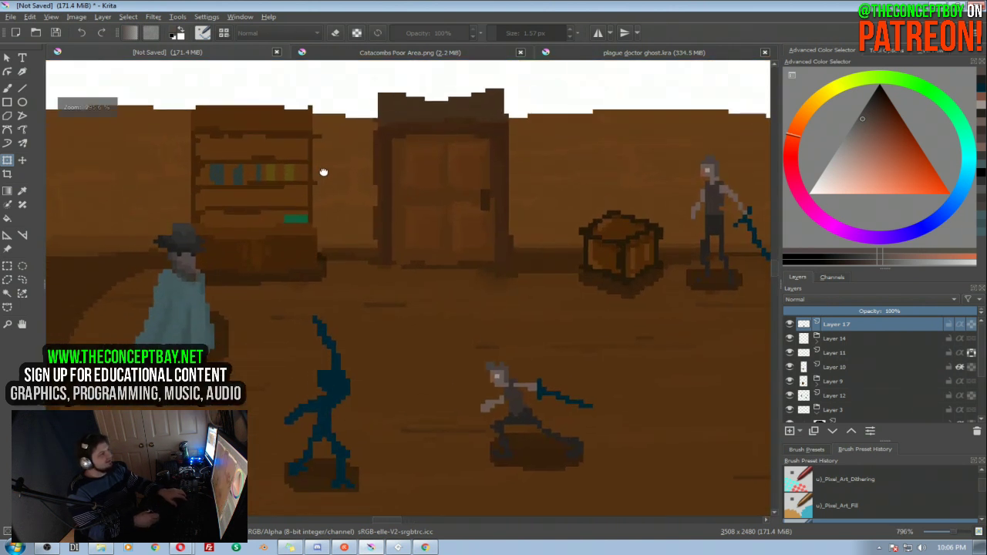
pyautogui.moveTo(301, 194); pyautogui.dragTo(321, 183)
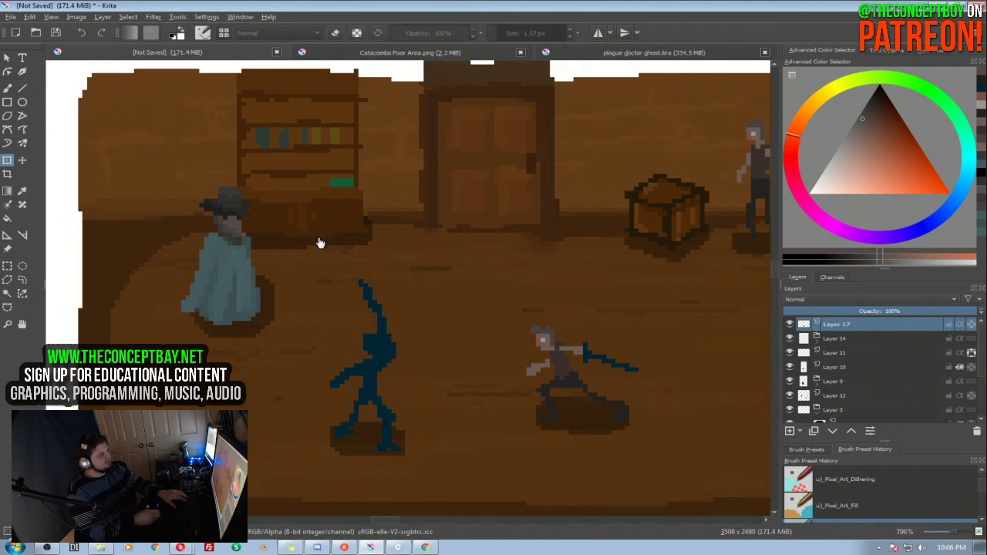
# Undo the scaling and repositioning of the plague doctor's head
pyautogui.hotkey('ctrl', 'z')
pyautogui.hotkey('ctrl', 'z')
pyautogui.hotkey('ctrl', 'z')
pyautogui.scroll(-3, 289, 165)
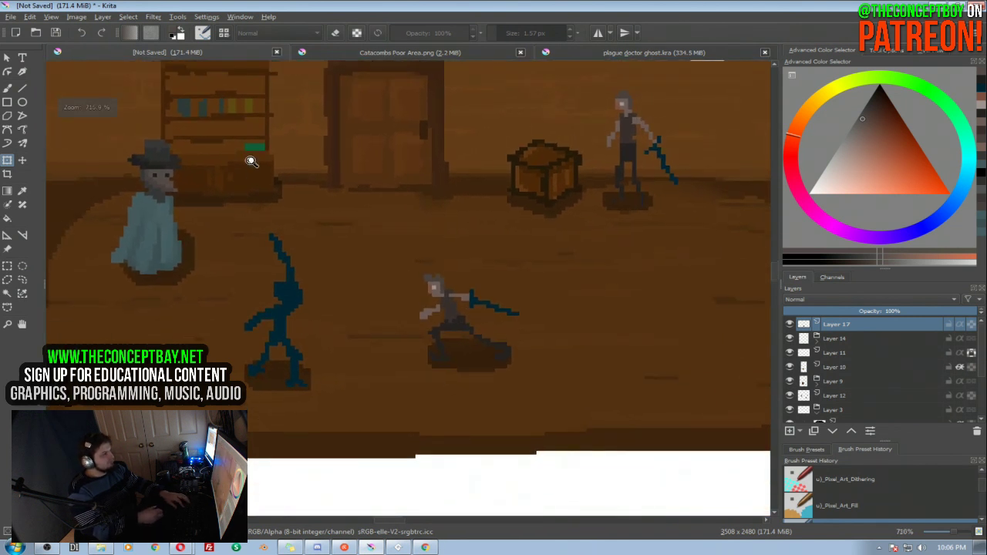
# Trim the top and corners of the plague doctor's hat crown with the eraser
pyautogui.scroll(4, 155, 170)
pyautogui.moveTo(154, 170); pyautogui.dragTo(197, 190)
pyautogui.press('b')
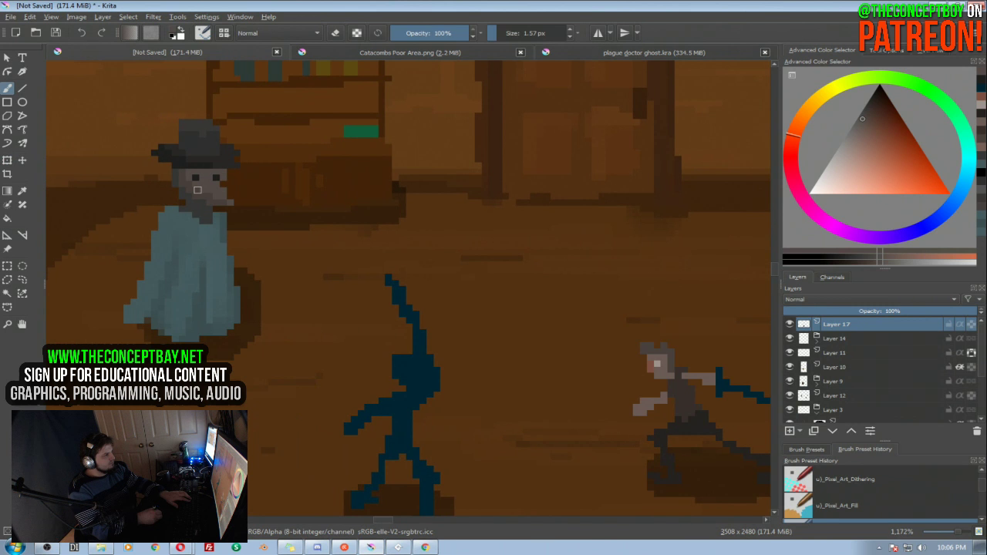
pyautogui.press('e')
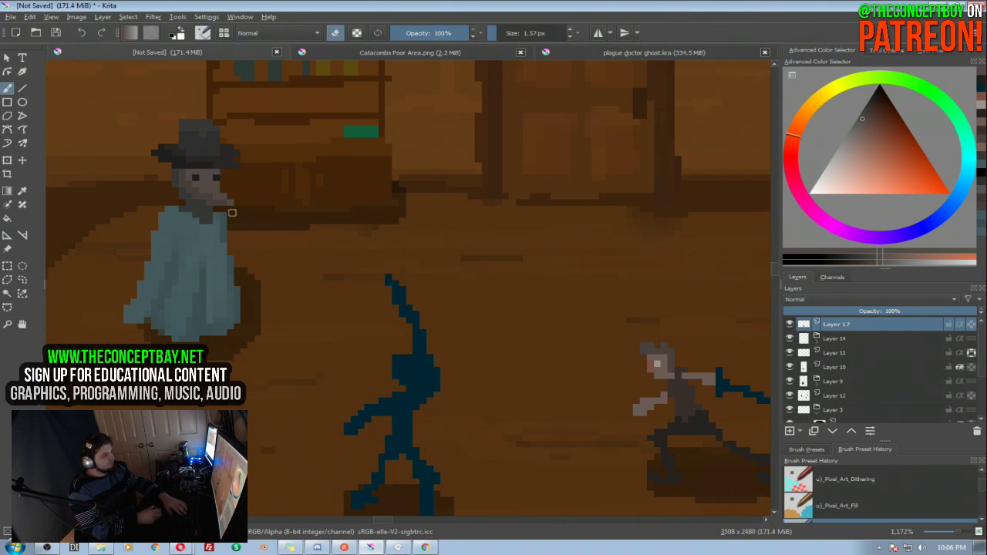
pyautogui.press('l')
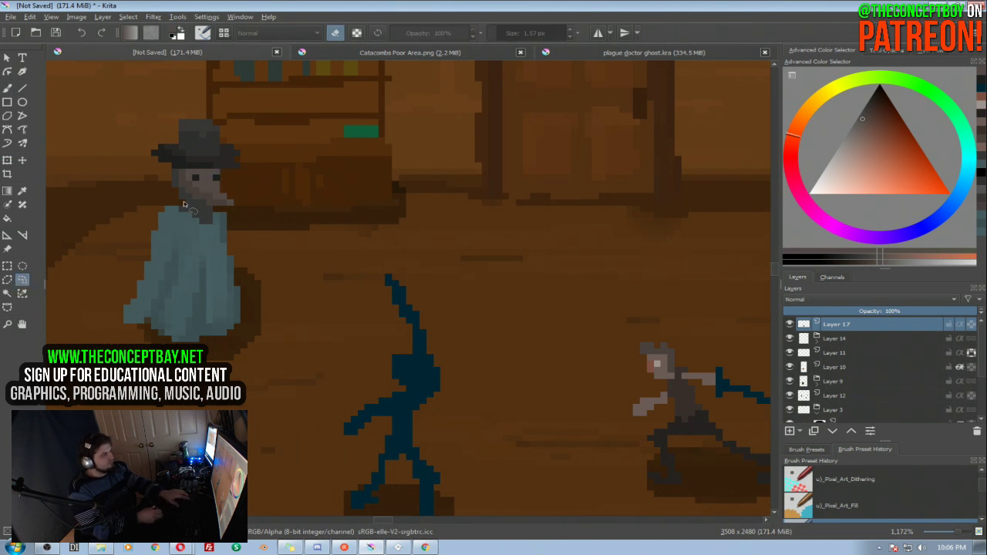
pyautogui.press('b')
pyautogui.press('e')
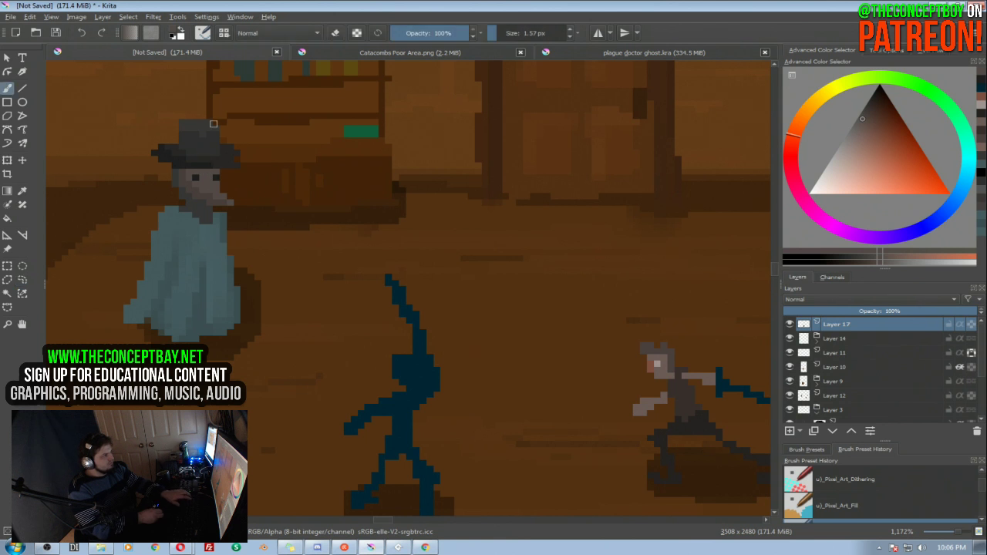
pyautogui.hotkey('ctrl', 'z')
pyautogui.press('e')
pyautogui.moveTo(173, 128)
pyautogui.mouseDown()
pyautogui.moveTo(241, 116)
pyautogui.moveTo(178, 126)
pyautogui.mouseUp()
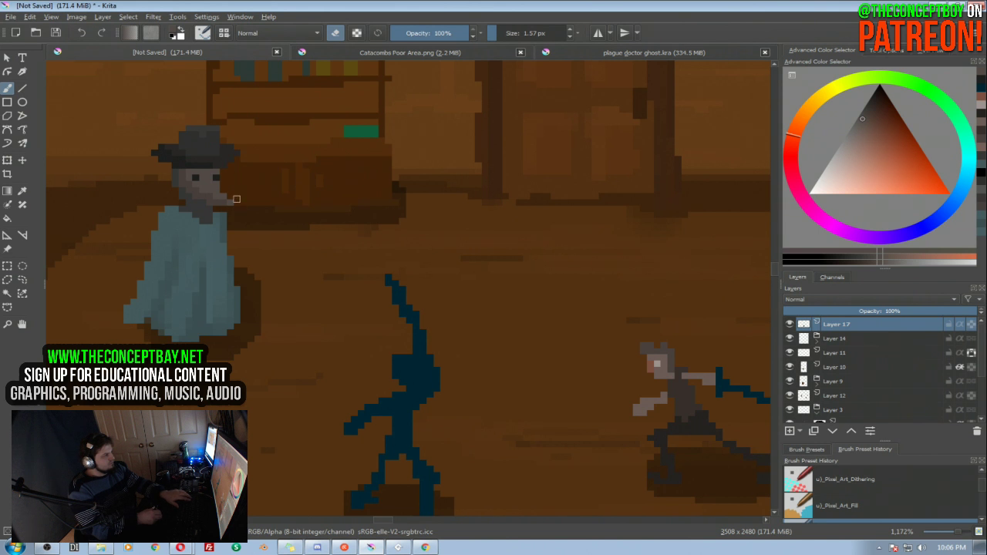
# Refine the edges of the plague doctor's hat brim with a dark tone sampled from the hat and the eraser
pyautogui.keyDown('ctrl'); pyautogui.click(222, 150); pyautogui.keyUp('ctrl')
pyautogui.press('e')
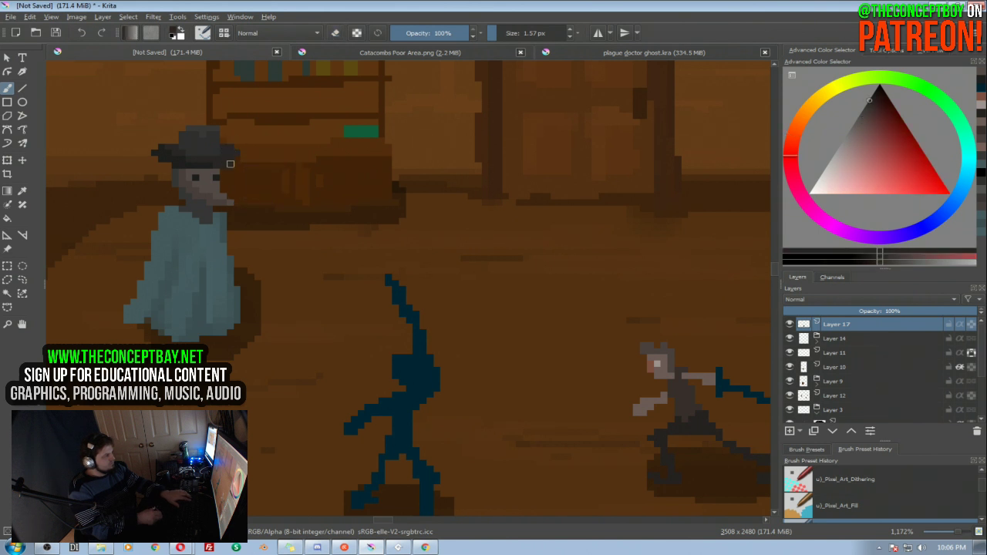
pyautogui.press('e')
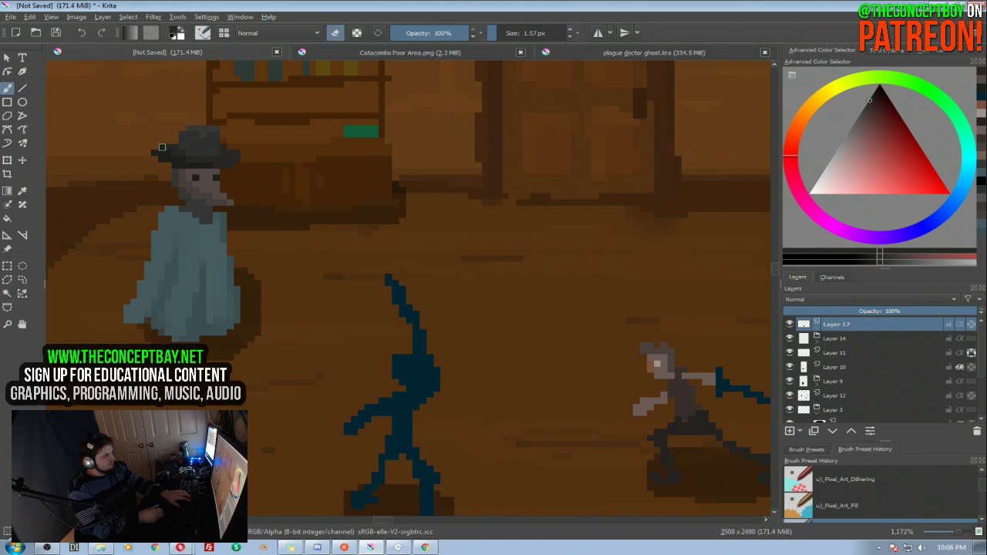
pyautogui.moveTo(157, 148); pyautogui.dragTo(167, 148)
pyautogui.press('e')
pyautogui.press('e')
pyautogui.click(154, 153)
pyautogui.moveTo(222, 122); pyautogui.dragTo(202, 148)
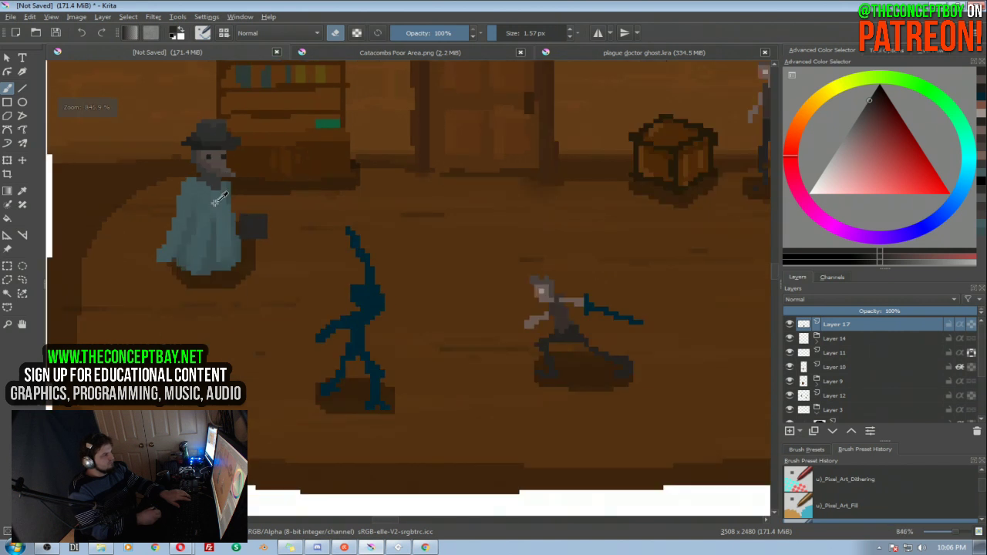
# Reshape the plague doctor's shoulders and cloak outline with the sampled teal cloak color and the eraser, making the shoulders narrower
pyautogui.keyDown('ctrl'); pyautogui.click(222, 187); pyautogui.keyUp('ctrl')
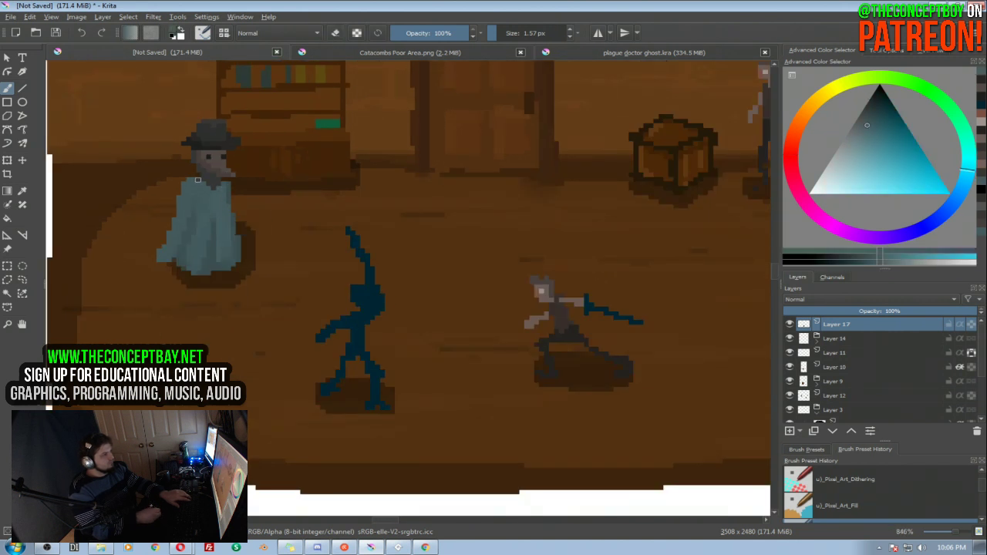
pyautogui.moveTo(223, 145); pyautogui.dragTo(201, 156)
pyautogui.press('e')
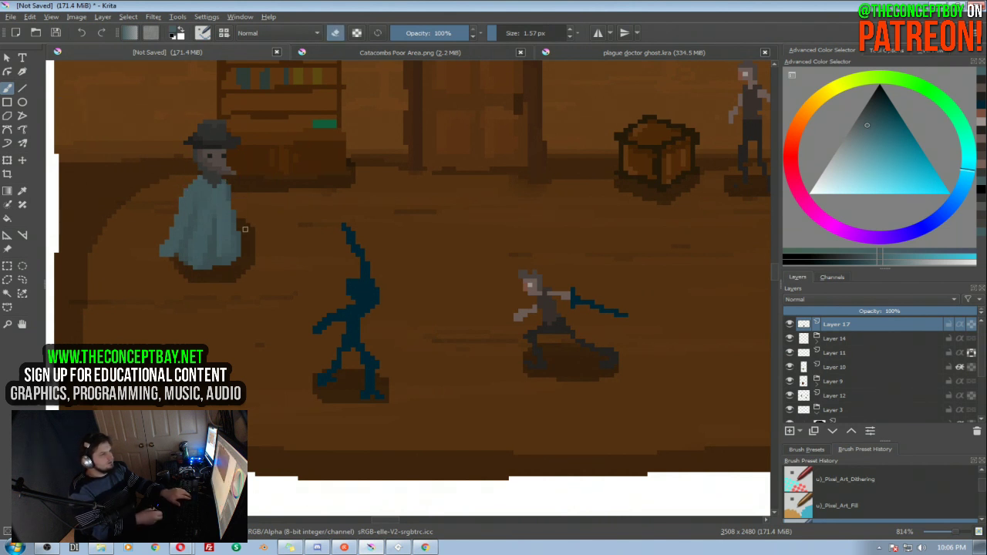
pyautogui.moveTo(225, 140); pyautogui.dragTo(199, 185)
pyautogui.moveTo(219, 151); pyautogui.dragTo(219, 169)
pyautogui.moveTo(239, 212); pyautogui.dragTo(188, 223)
# Move the plague doctor slightly toward the bookshelf so it stands centered over its ground shadow
pyautogui.press('t')
pyautogui.moveTo(278, 247)
pyautogui.mouseDown()
pyautogui.moveTo(275, 229)
pyautogui.moveTo(267, 279)
pyautogui.moveTo(270, 258)
pyautogui.mouseUp()
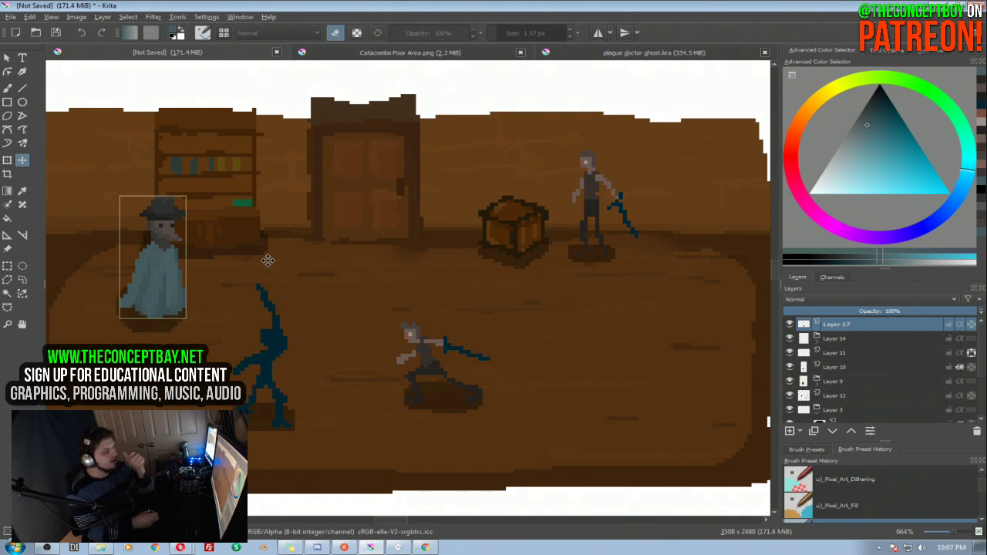
pyautogui.moveTo(284, 250); pyautogui.dragTo(301, 242)
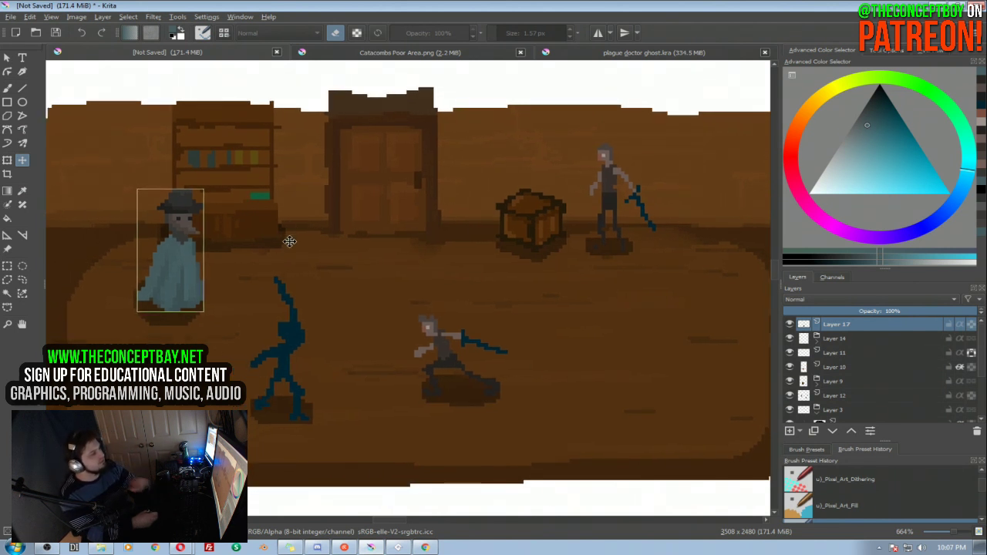
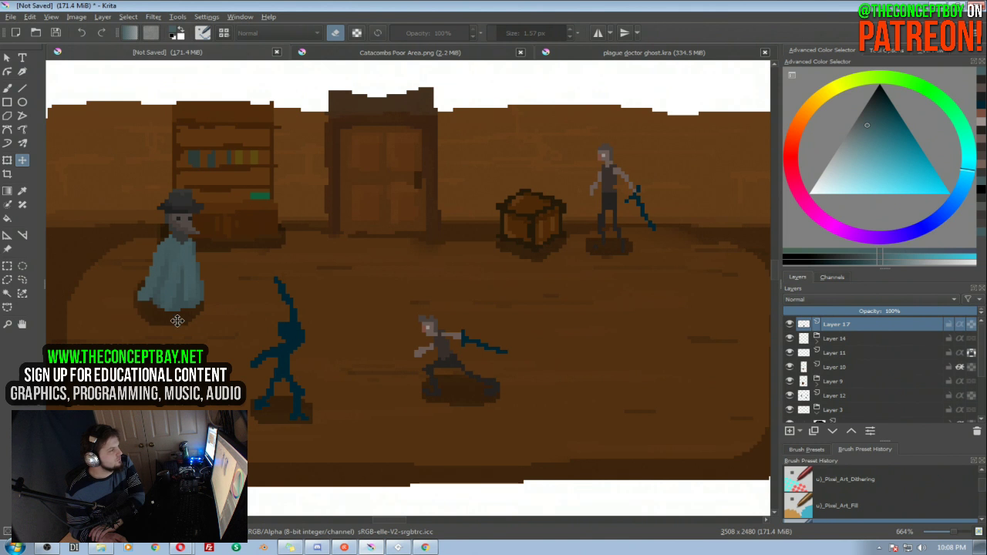
# Compare the room mockup's style and plague doctor with the plague doctor ghost sketches and the Catacombs Poor Area reference
pyautogui.click(572, 57)
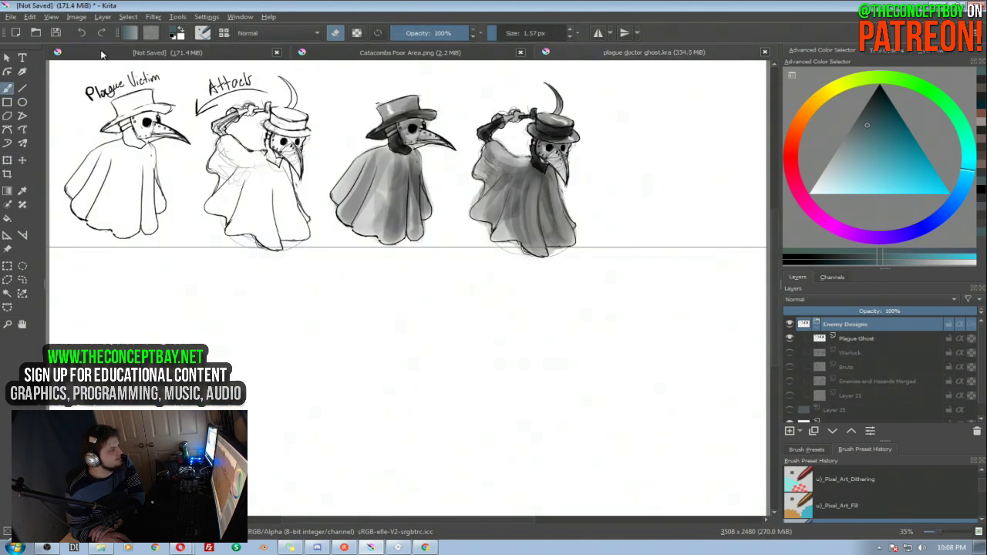
pyautogui.click(101, 54)
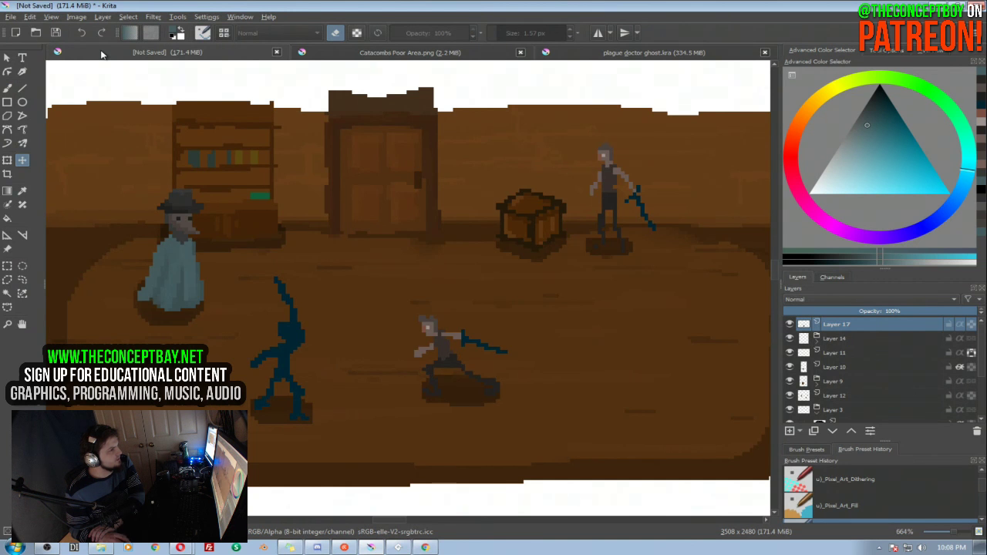
pyautogui.click(620, 54)
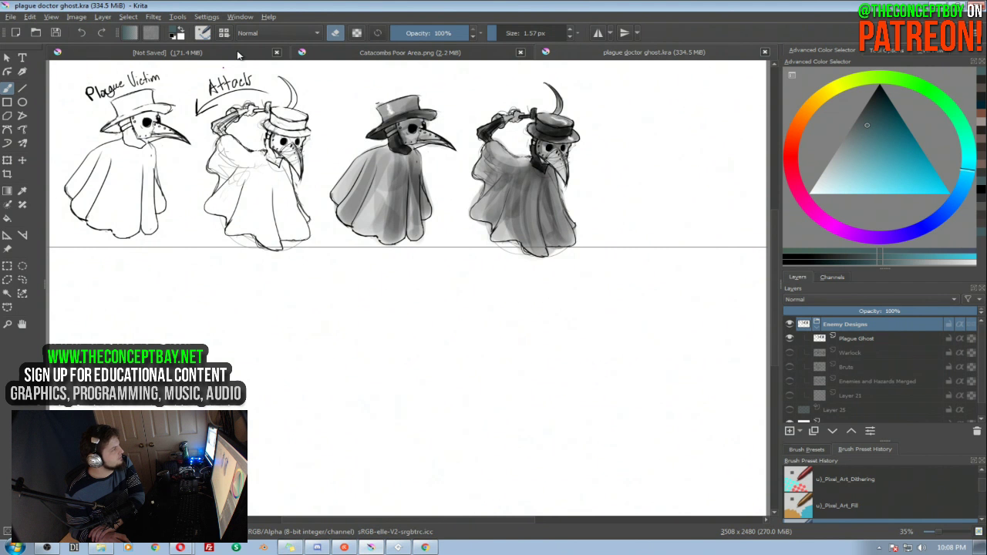
pyautogui.click(237, 55)
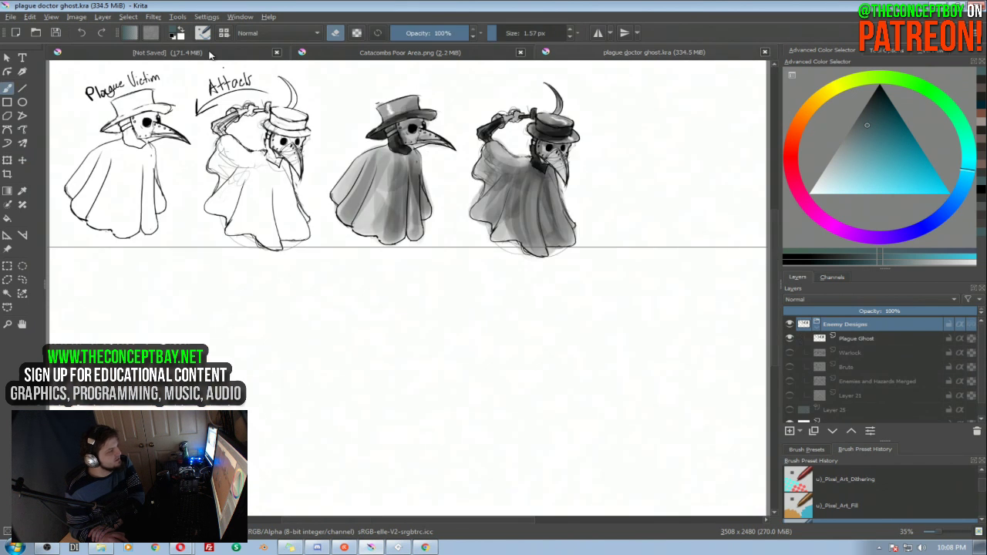
pyautogui.click(210, 55)
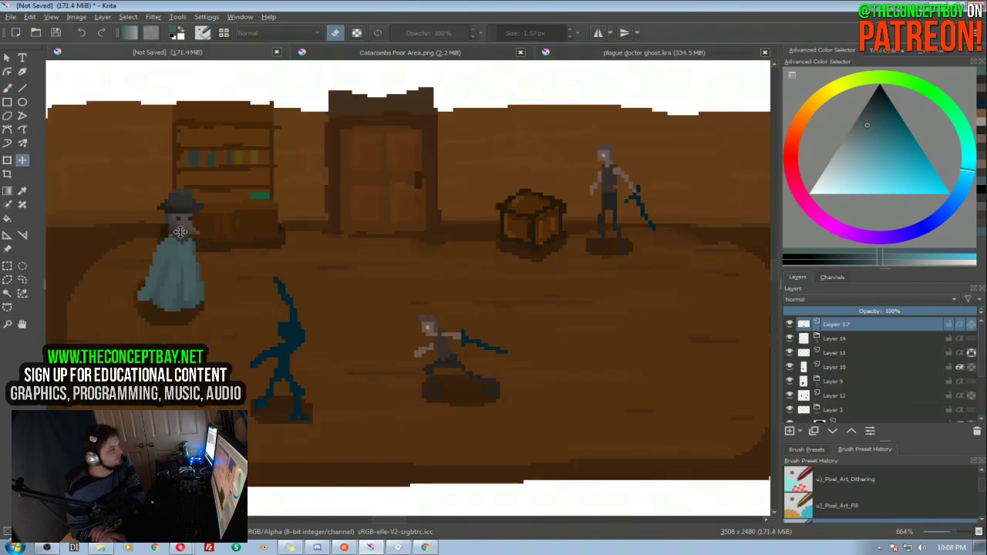
pyautogui.click(353, 52)
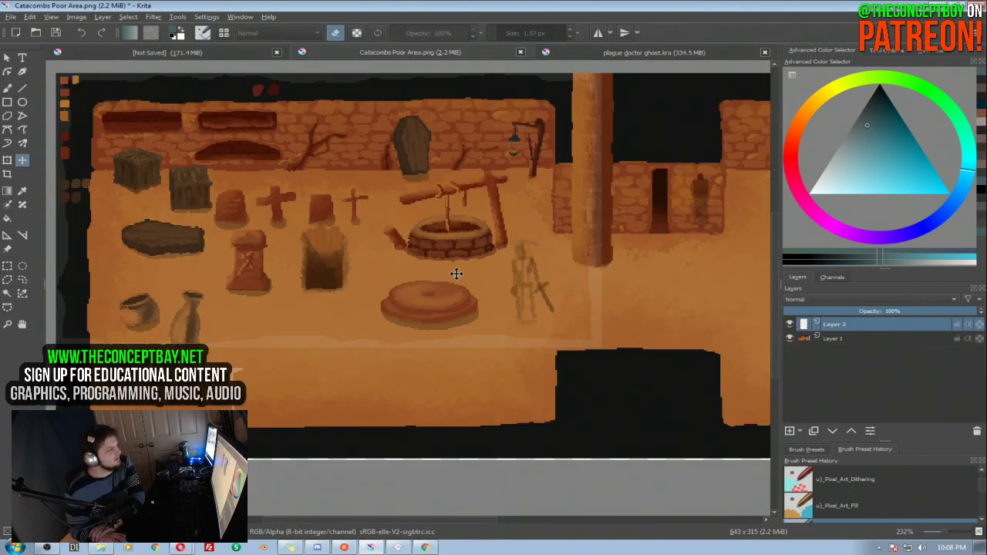
pyautogui.click(661, 51)
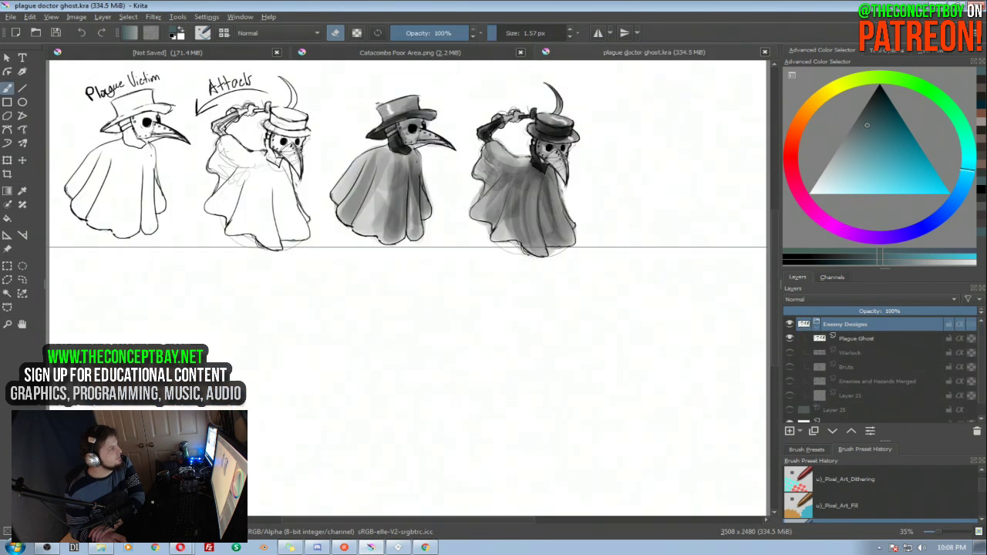
pyautogui.click(153, 54)
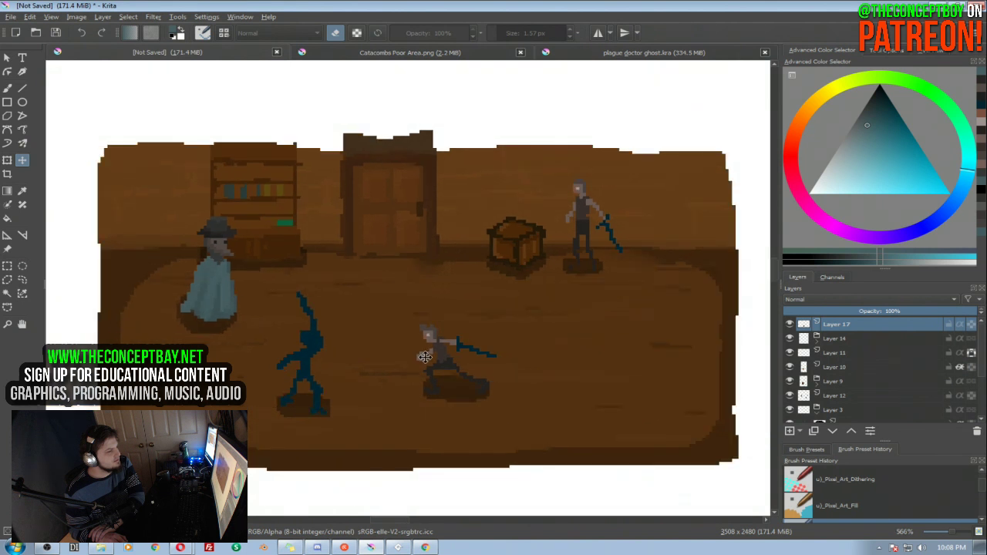
pyautogui.scroll(-1, 424, 356)
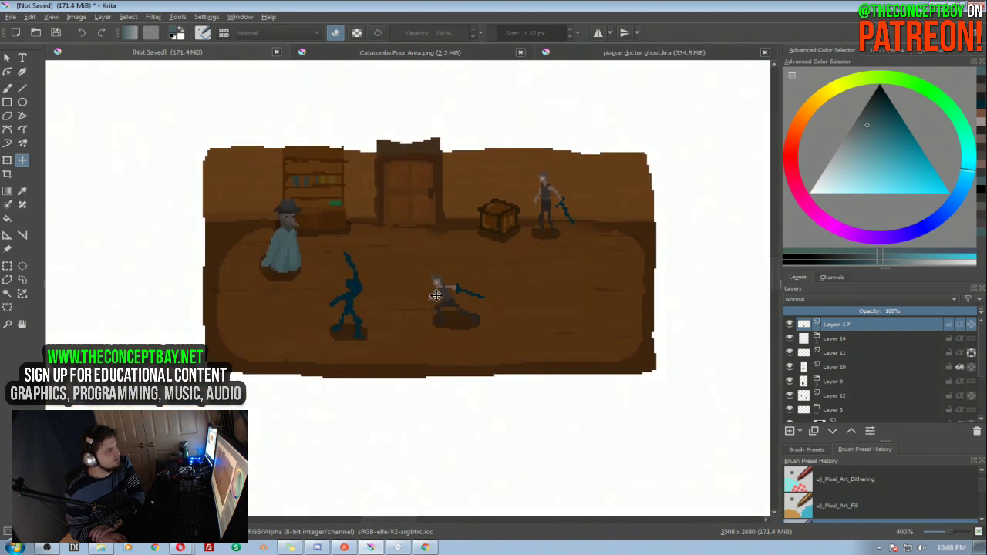
pyautogui.scroll(1, 435, 296)
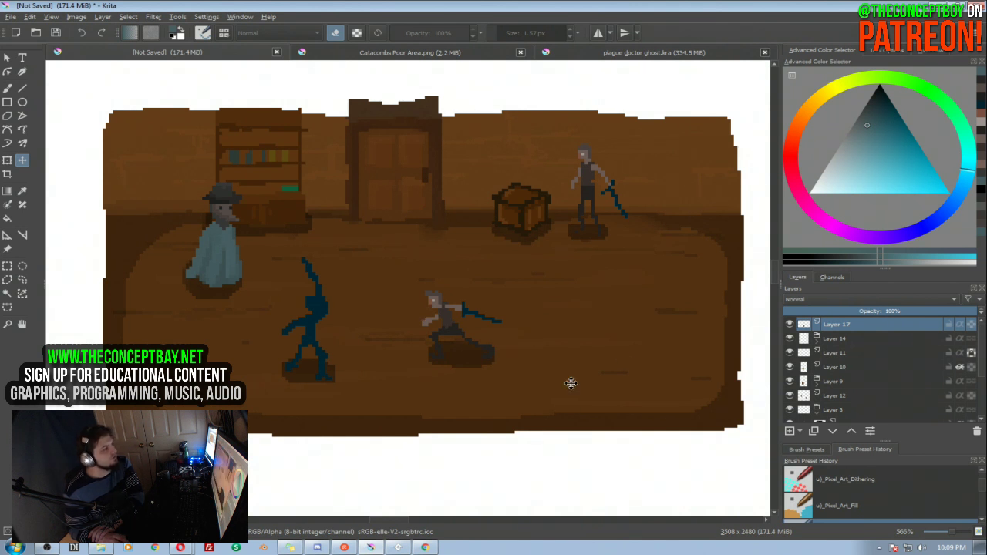
pyautogui.click(448, 55)
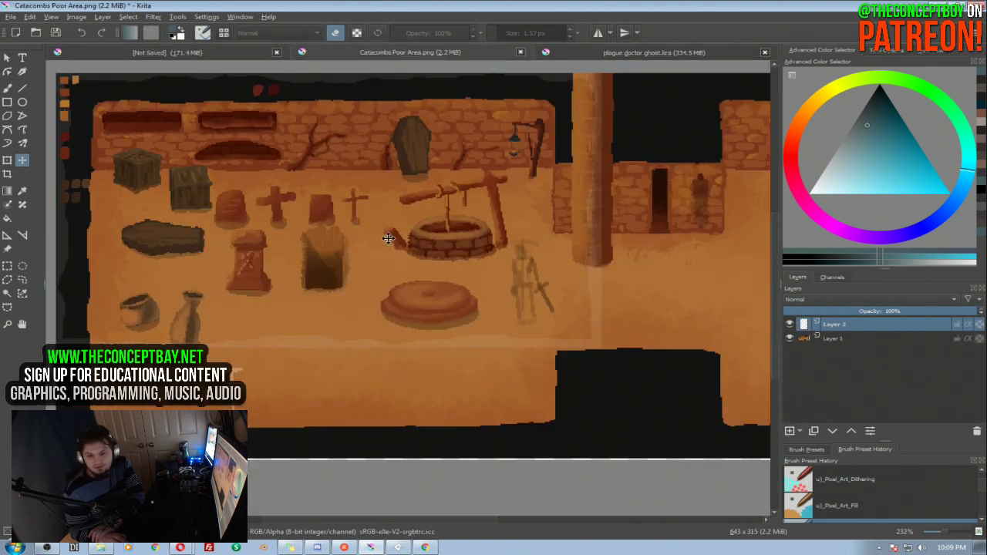